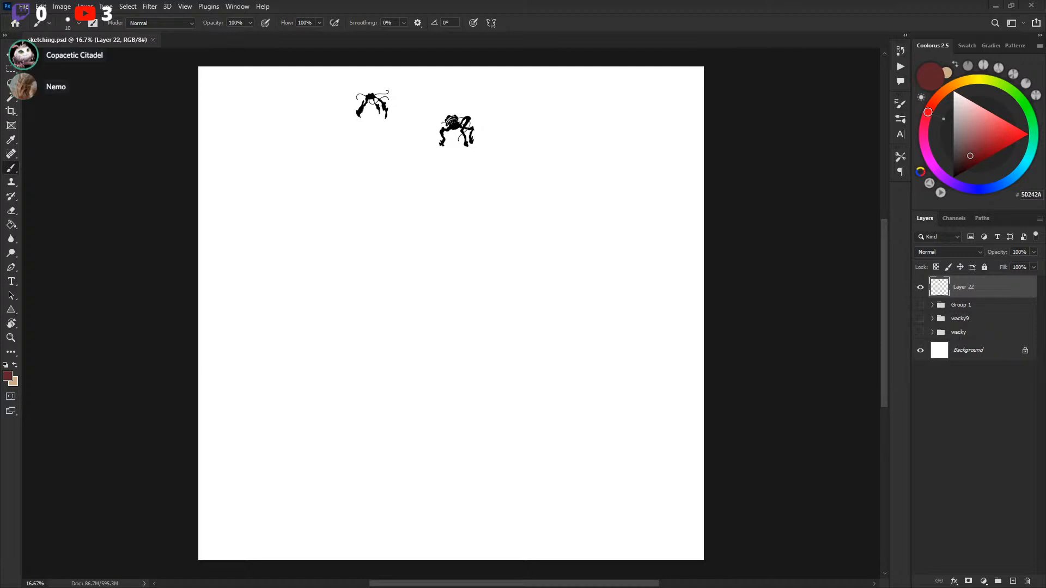
# Step: Open a new window for sketching.psd and close the previous one
pyautogui.moveTo(560, 193); pyautogui.dragTo(623, 218)
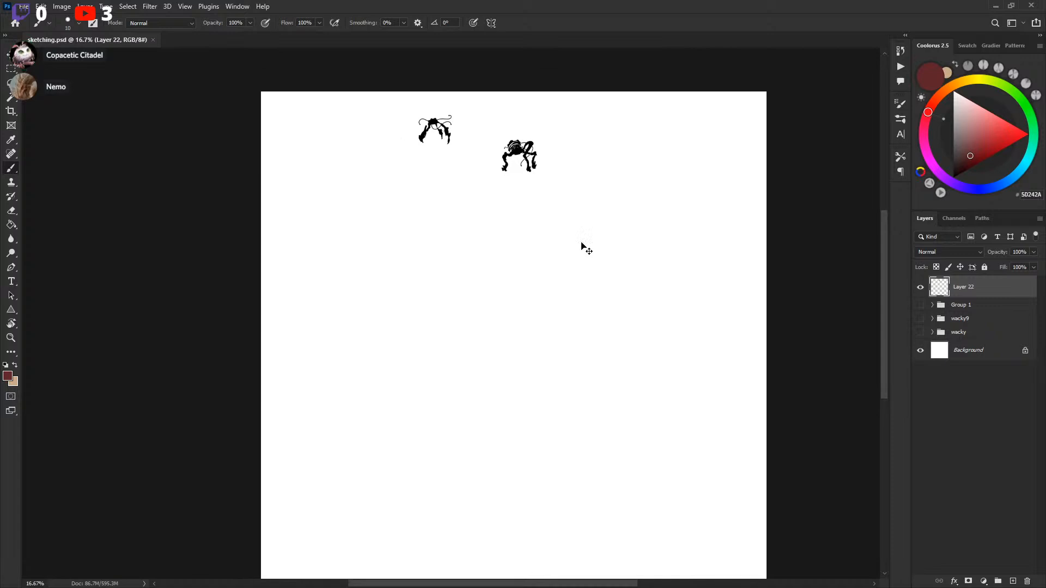
pyautogui.hotkey('ctrl', '+')
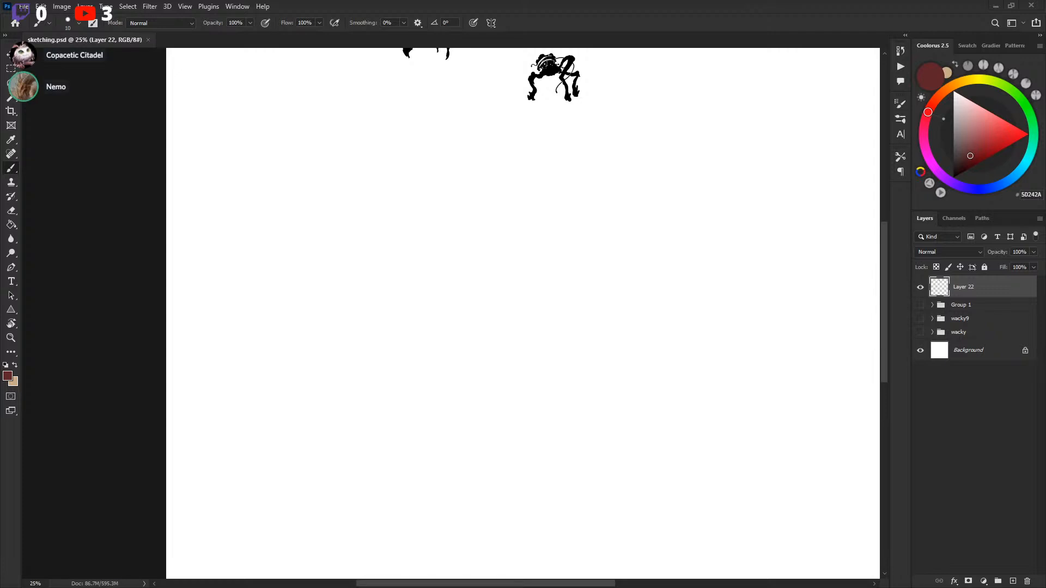
pyautogui.moveTo(634, 177); pyautogui.dragTo(649, 269)
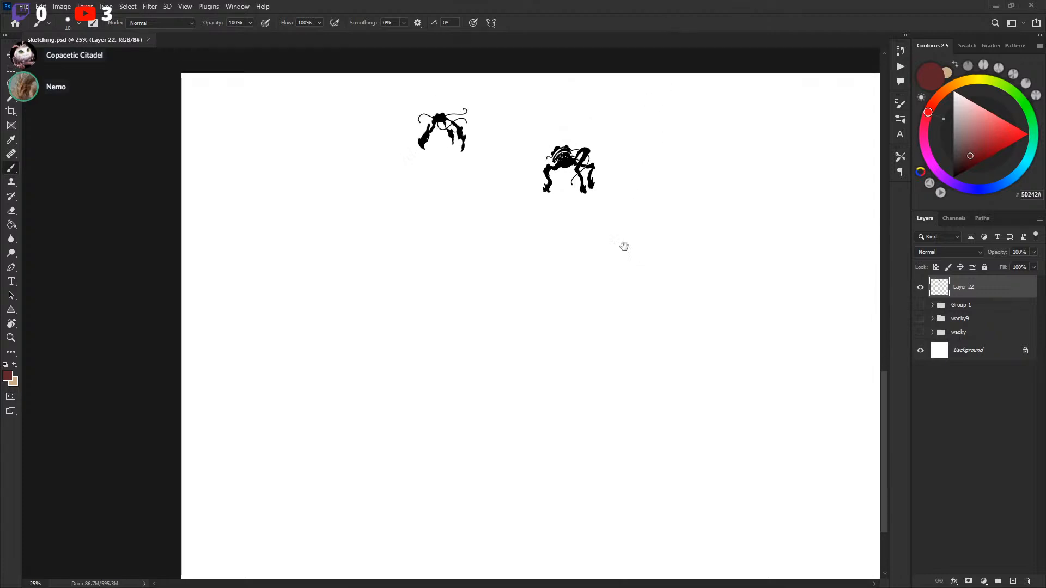
pyautogui.hotkey('ctrl', '+')
pyautogui.hotkey('ctrl', '+')
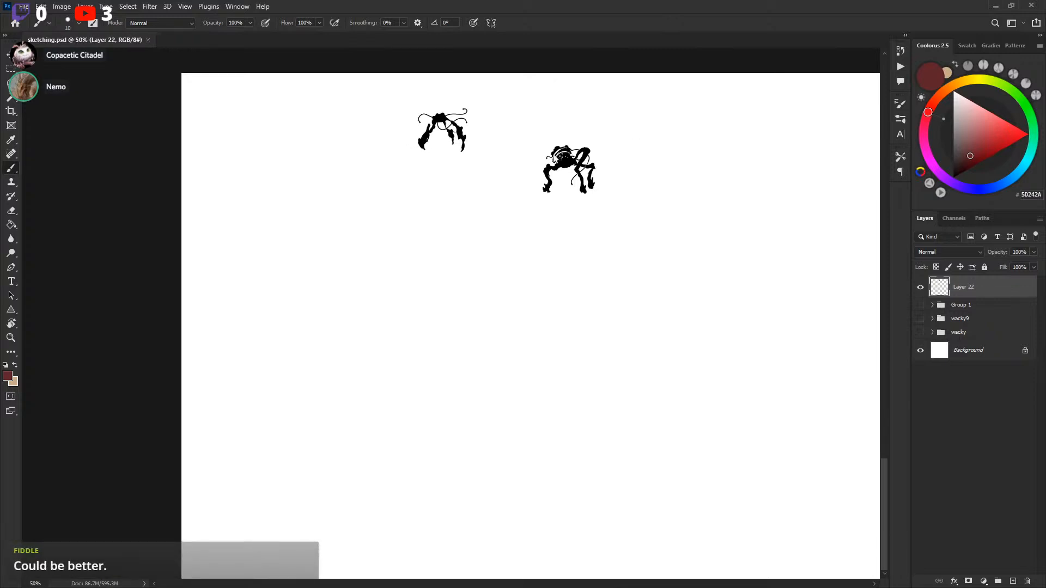
pyautogui.click(260, 6)
pyautogui.moveTo(237, 7)
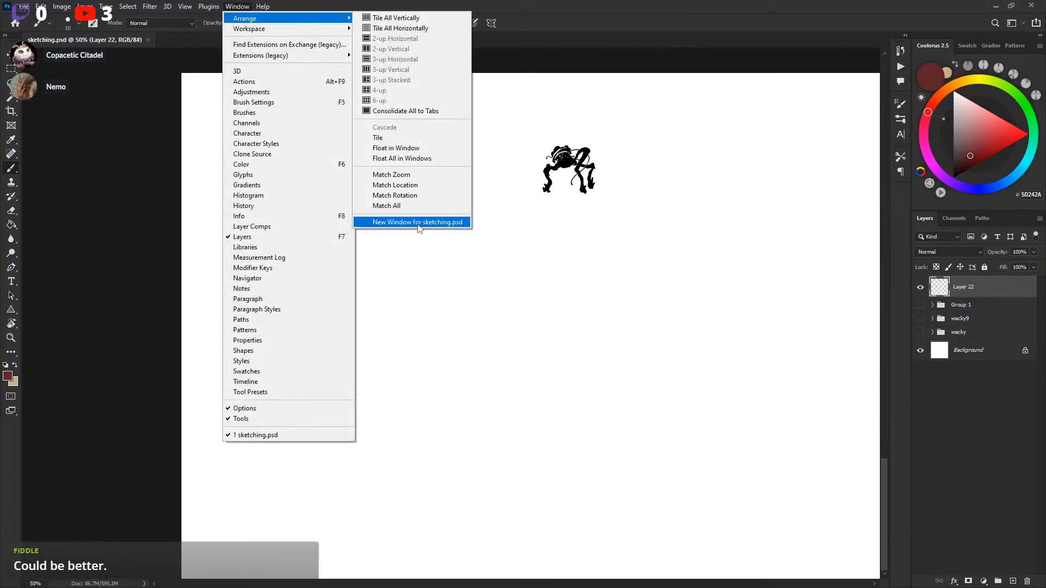
pyautogui.click(418, 223)
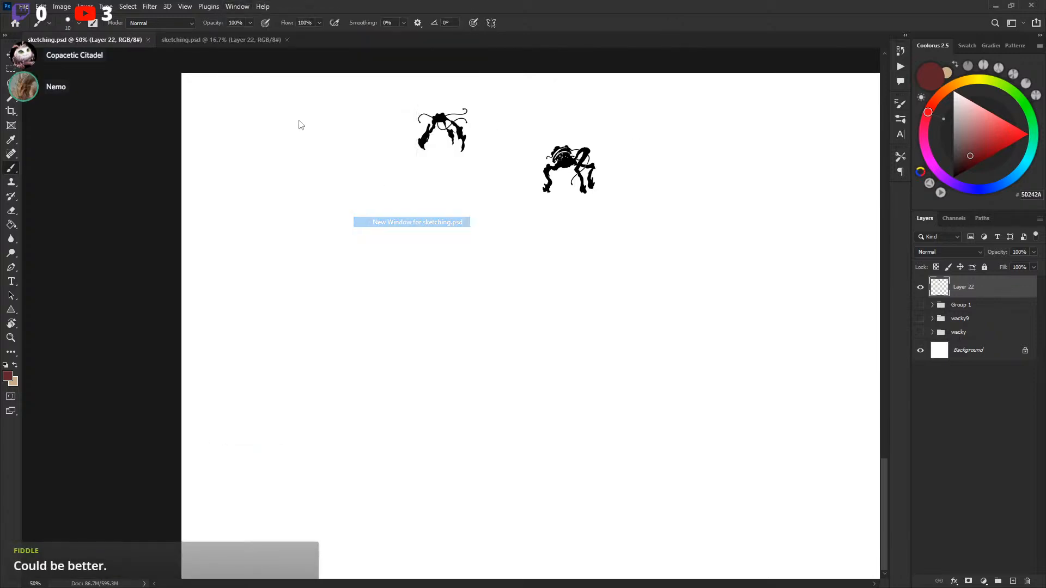
pyautogui.click(149, 40)
# Step: Examine the two black creature silhouettes up close at 100% zoom
pyautogui.moveTo(444, 237); pyautogui.dragTo(475, 297)
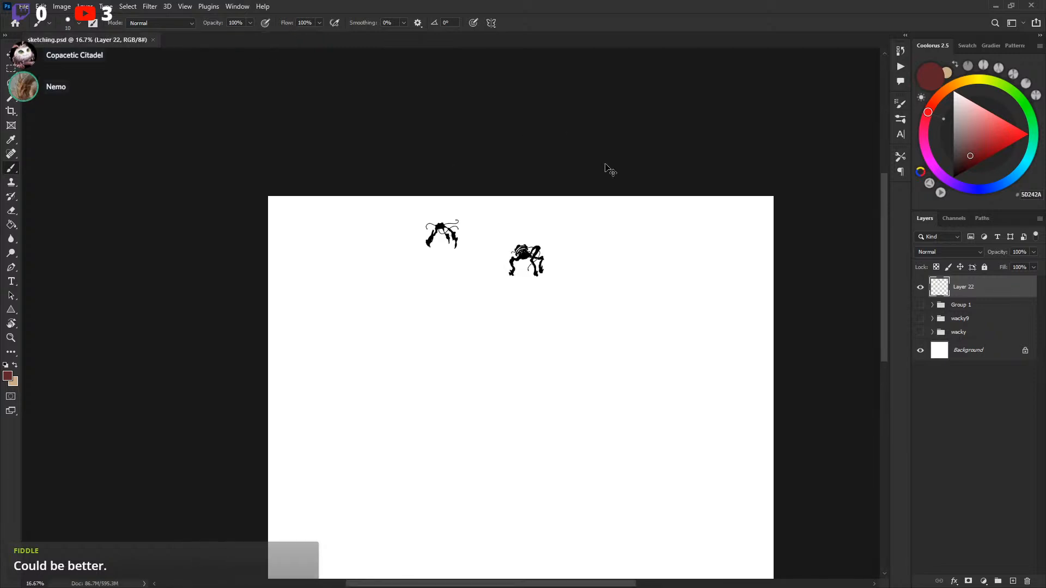
pyautogui.hotkey('ctrl', '+')
pyautogui.hotkey('ctrl', '+')
pyautogui.hotkey('ctrl', '+')
pyautogui.hotkey('ctrl', '+')
pyautogui.hotkey('ctrl', '+')
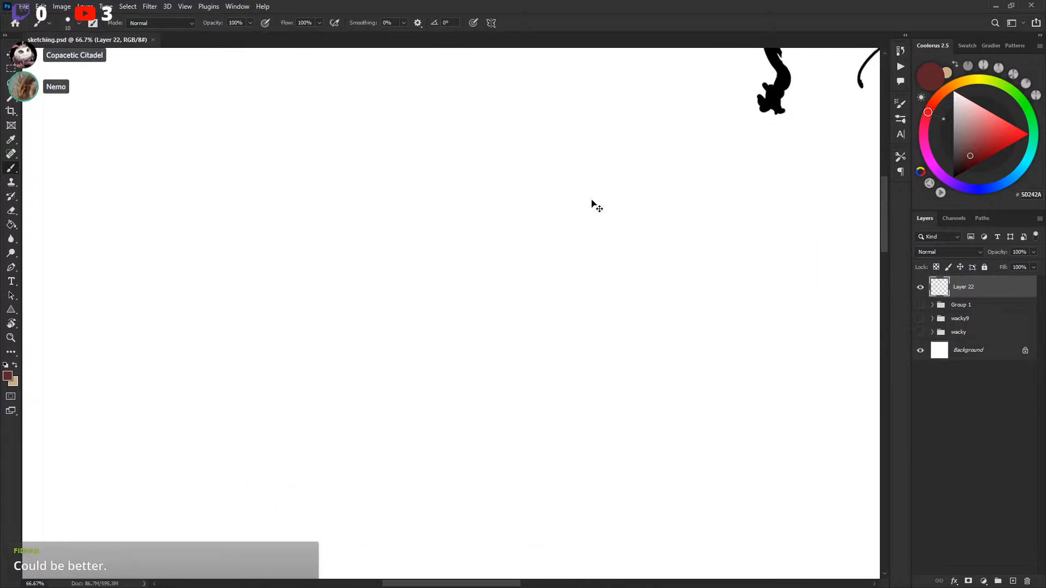
pyautogui.moveTo(621, 152); pyautogui.dragTo(652, 474)
pyautogui.moveTo(704, 281); pyautogui.dragTo(622, 359)
pyautogui.moveTo(821, 304); pyautogui.dragTo(718, 274)
pyautogui.moveTo(815, 331)
pyautogui.mouseDown()
pyautogui.moveTo(710, 303)
pyautogui.moveTo(719, 315)
pyautogui.mouseUp()
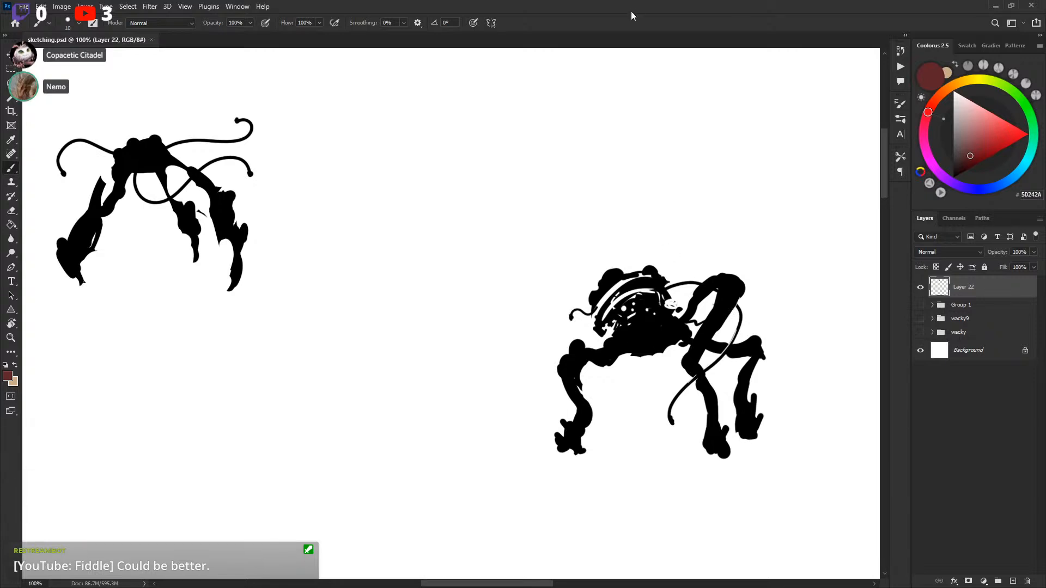
pyautogui.scroll(-2, 724, 255)
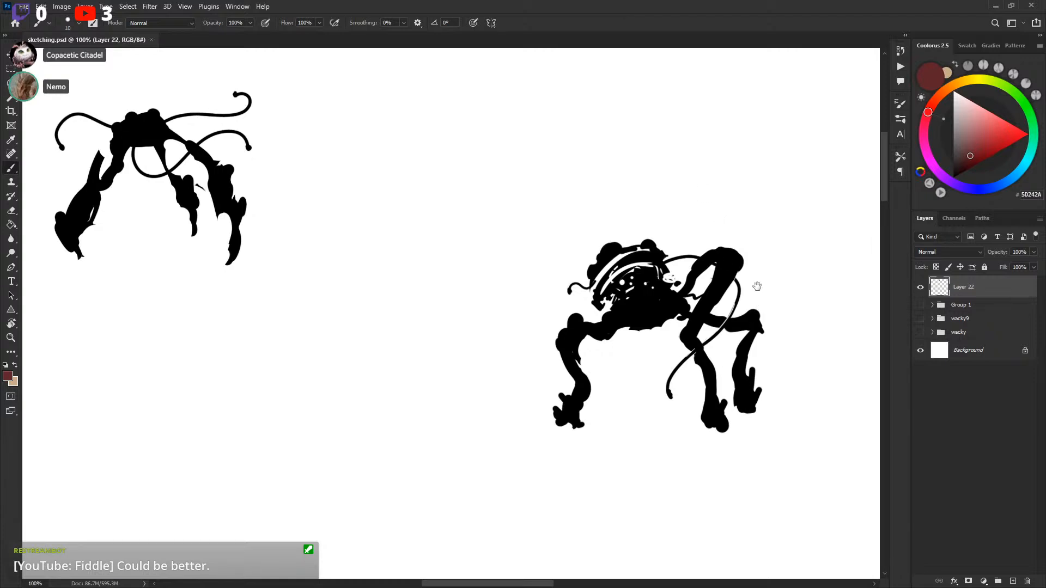
pyautogui.moveTo(756, 286); pyautogui.dragTo(757, 271)
pyautogui.moveTo(763, 340); pyautogui.dragTo(748, 287)
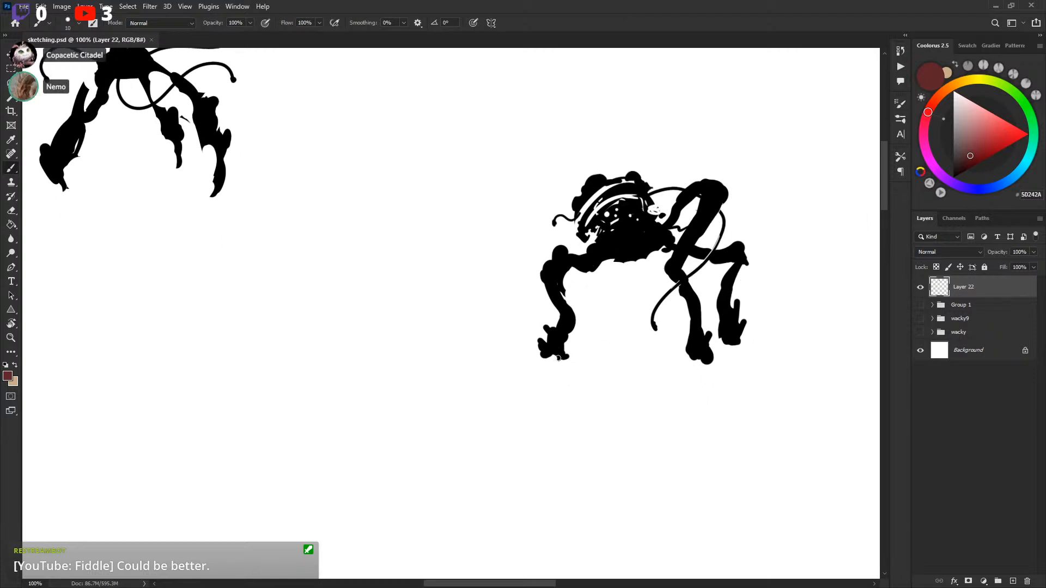
pyautogui.moveTo(558, 358); pyautogui.dragTo(796, 338)
pyautogui.hotkey('ctrl', 'z')
pyautogui.moveTo(801, 294); pyautogui.dragTo(758, 336)
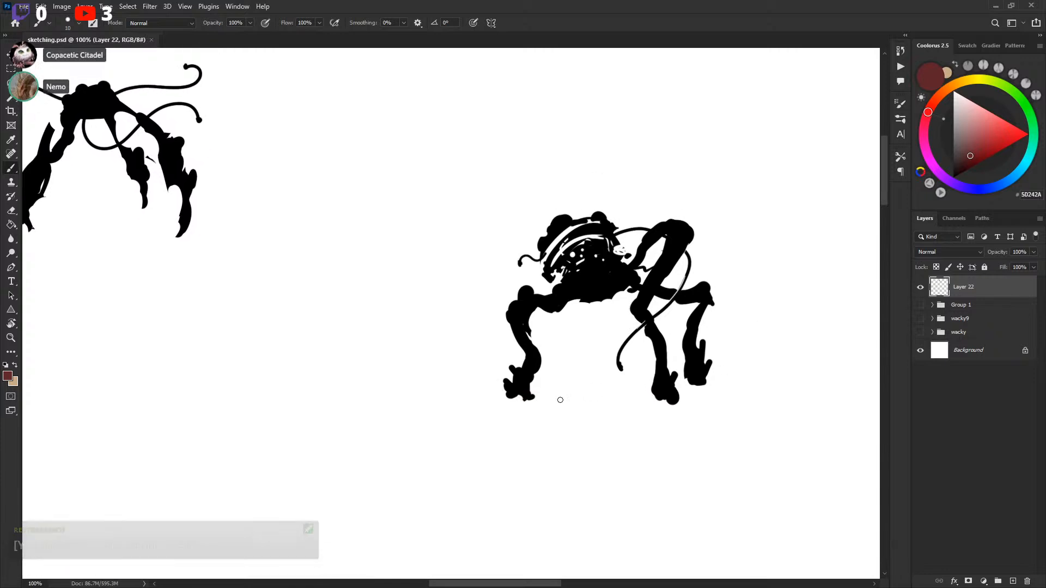
pyautogui.moveTo(521, 401)
pyautogui.mouseDown()
pyautogui.moveTo(676, 401)
pyautogui.moveTo(746, 383)
pyautogui.mouseUp()
pyautogui.hotkey('ctrl', 'z')
# Step: Lasso the larger four-legged creature and move it directly below the smaller creature with the curled tentacles
pyautogui.moveTo(746, 334)
pyautogui.mouseDown()
pyautogui.moveTo(817, 398)
pyautogui.moveTo(758, 340)
pyautogui.moveTo(761, 320)
pyautogui.mouseUp()
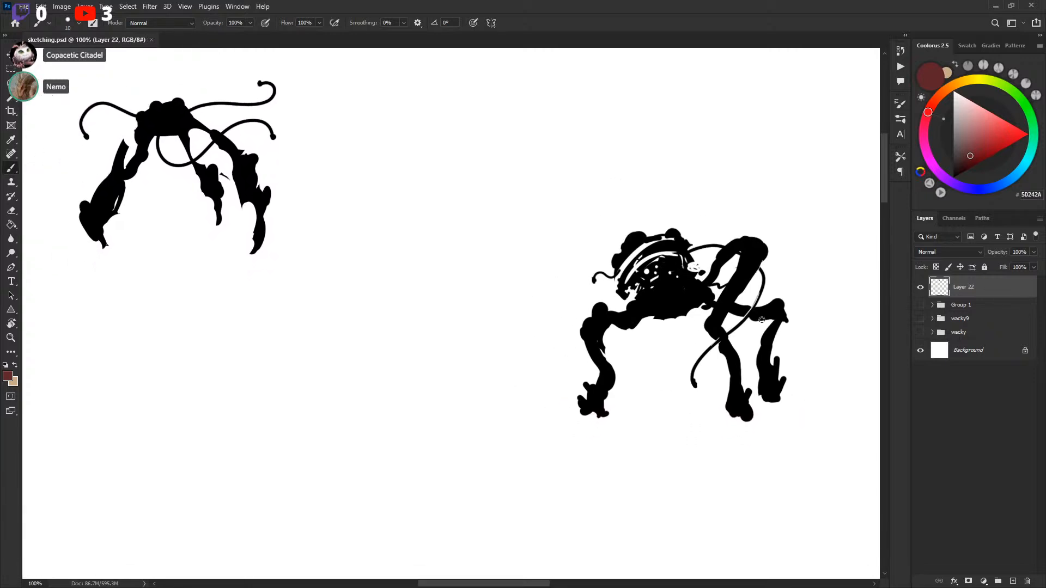
pyautogui.moveTo(592, 260); pyautogui.dragTo(603, 274)
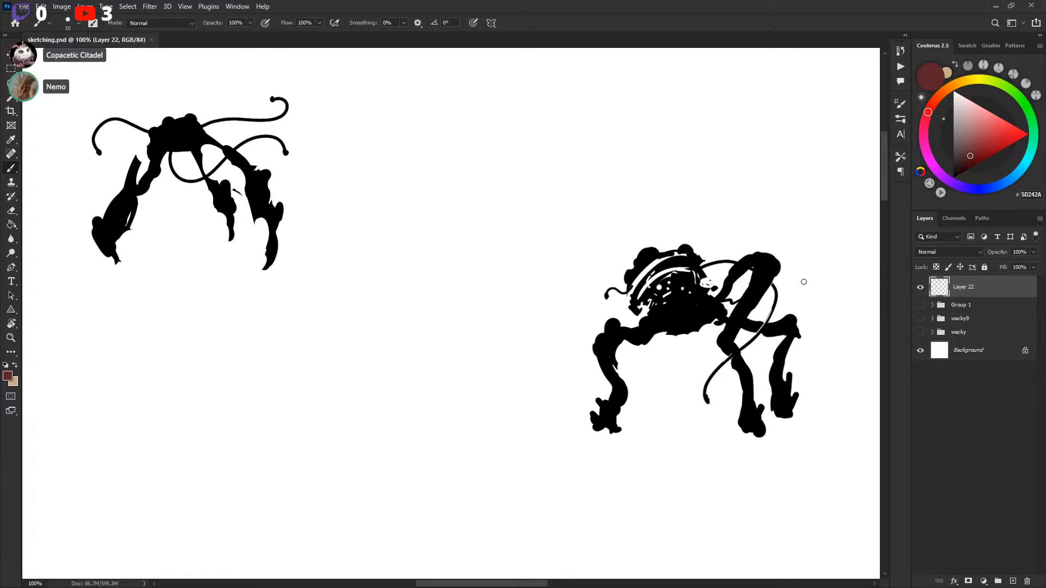
pyautogui.moveTo(807, 296); pyautogui.dragTo(813, 317)
pyautogui.press('l')
pyautogui.moveTo(574, 281)
pyautogui.mouseDown()
pyautogui.moveTo(532, 459)
pyautogui.moveTo(815, 269)
pyautogui.moveTo(578, 279)
pyautogui.mouseUp()
pyautogui.press('v')
pyautogui.moveTo(774, 348); pyautogui.dragTo(369, 418)
pyautogui.moveTo(472, 404); pyautogui.dragTo(652, 344)
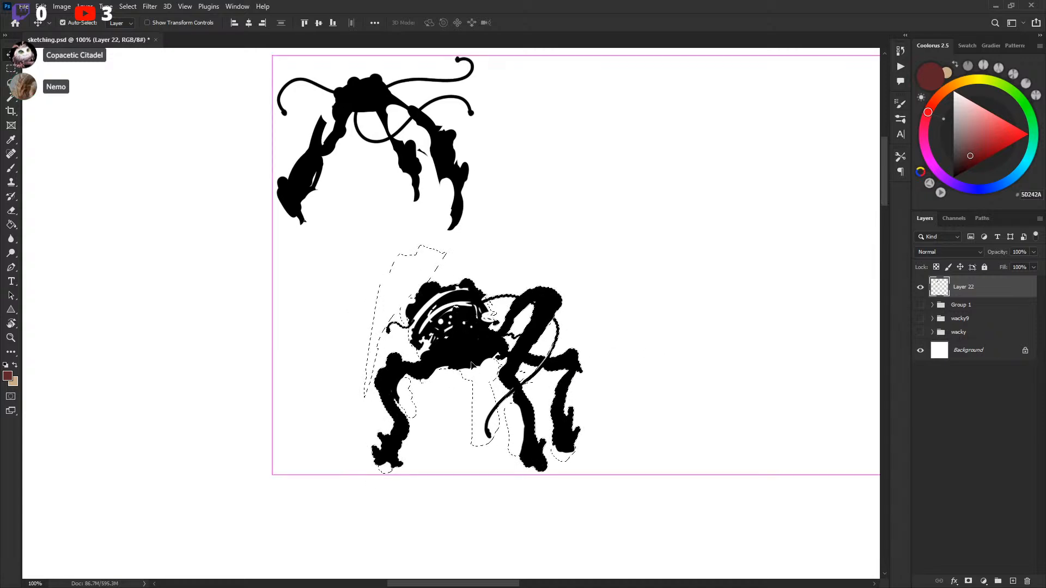
# Step: Try to flip the lower creature horizontally with Free Transform
pyautogui.hotkey('ctrl', 't')
pyautogui.rightClick(471, 370)
pyautogui.click(531, 352)
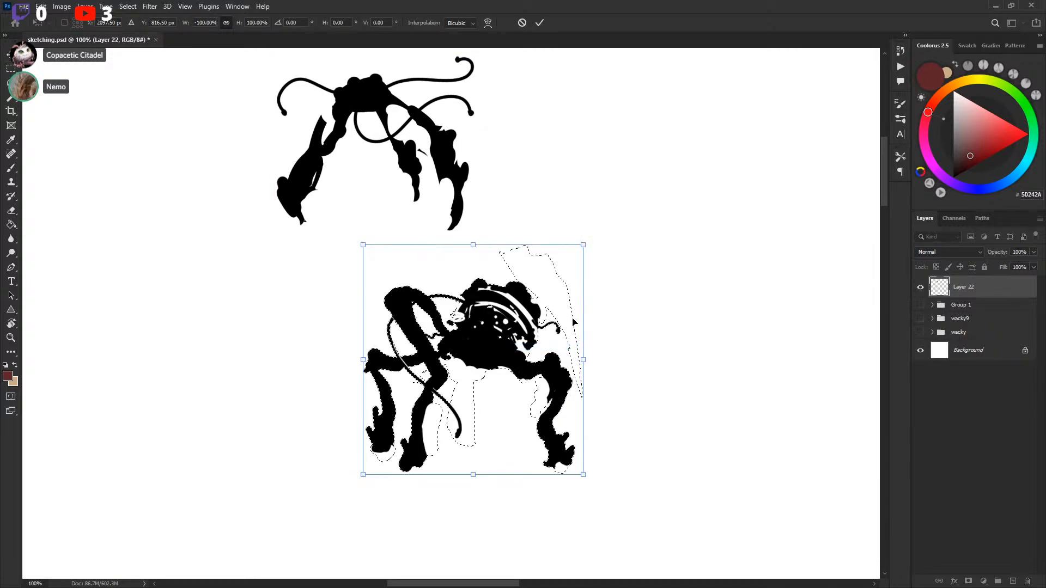
pyautogui.press('Return')
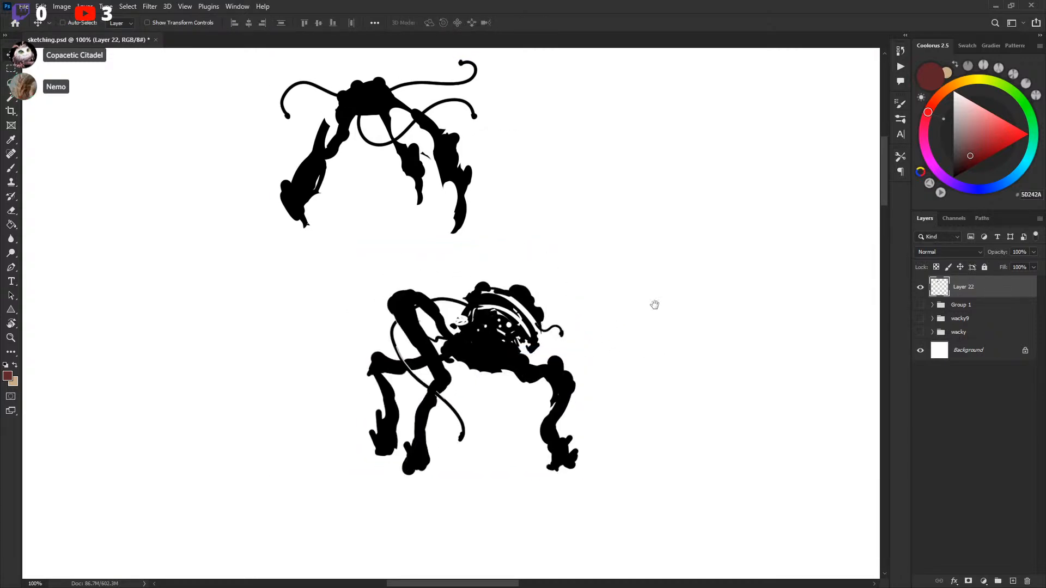
pyautogui.hotkey('ctrl', 'z')
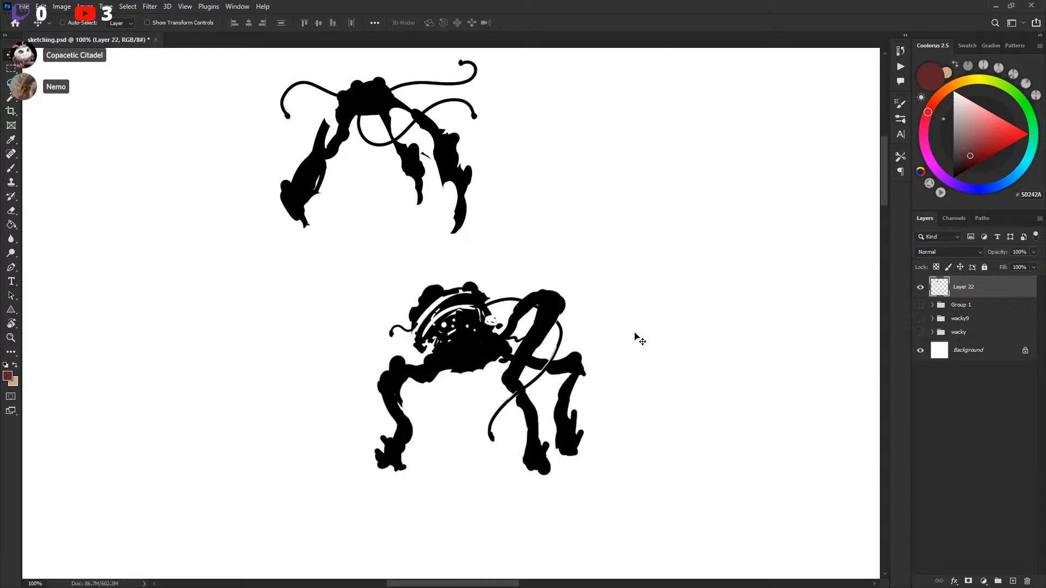
# Step: Lasso the lower creature, rotate it slightly clockwise with Free Transform and deselect it
pyautogui.press('l')
pyautogui.moveTo(328, 341)
pyautogui.mouseDown()
pyautogui.moveTo(390, 534)
pyautogui.moveTo(451, 261)
pyautogui.moveTo(400, 278)
pyautogui.mouseUp()
pyautogui.hotkey('ctrl', 't')
pyautogui.moveTo(700, 245); pyautogui.dragTo(705, 386)
pyautogui.press('Return')
pyautogui.hotkey('ctrl', 'd')
# Step: Delete the small stray mark between the upper creature's two right legs
pyautogui.moveTo(597, 257); pyautogui.dragTo(599, 252)
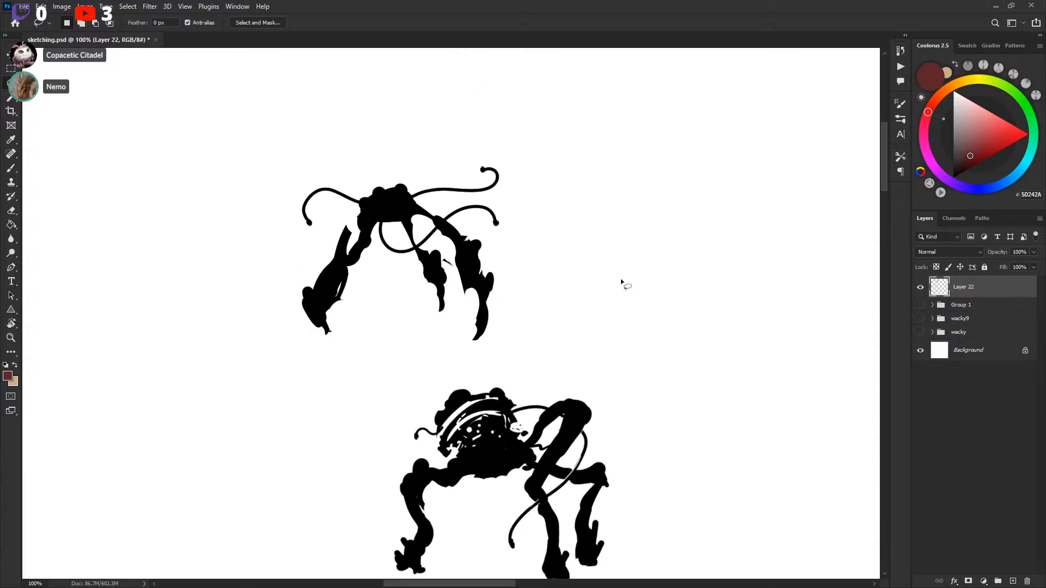
pyautogui.moveTo(631, 282)
pyautogui.mouseDown()
pyautogui.moveTo(668, 294)
pyautogui.moveTo(670, 272)
pyautogui.mouseUp()
pyautogui.press('b')
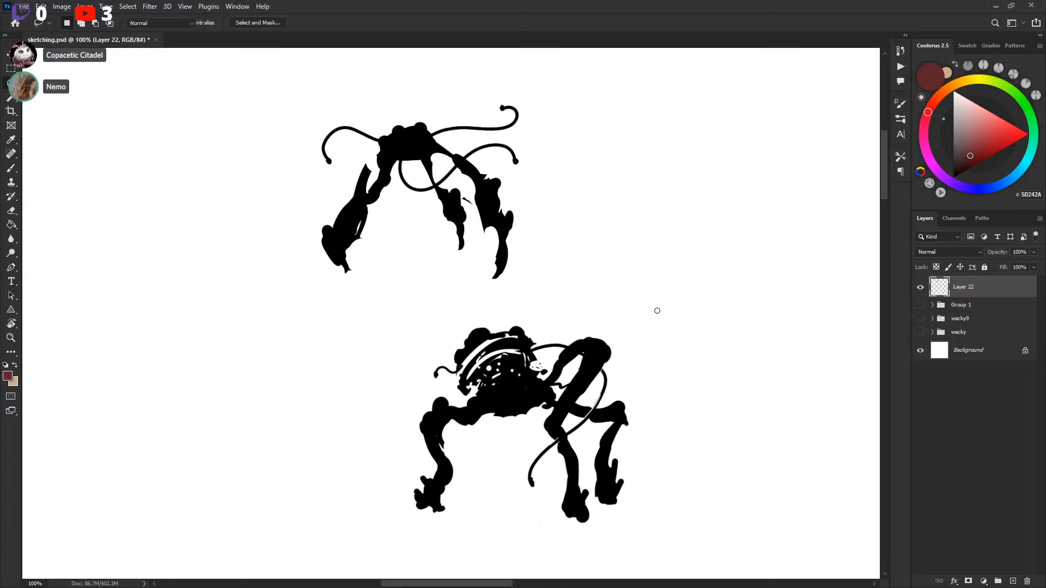
pyautogui.moveTo(659, 342); pyautogui.dragTo(651, 326)
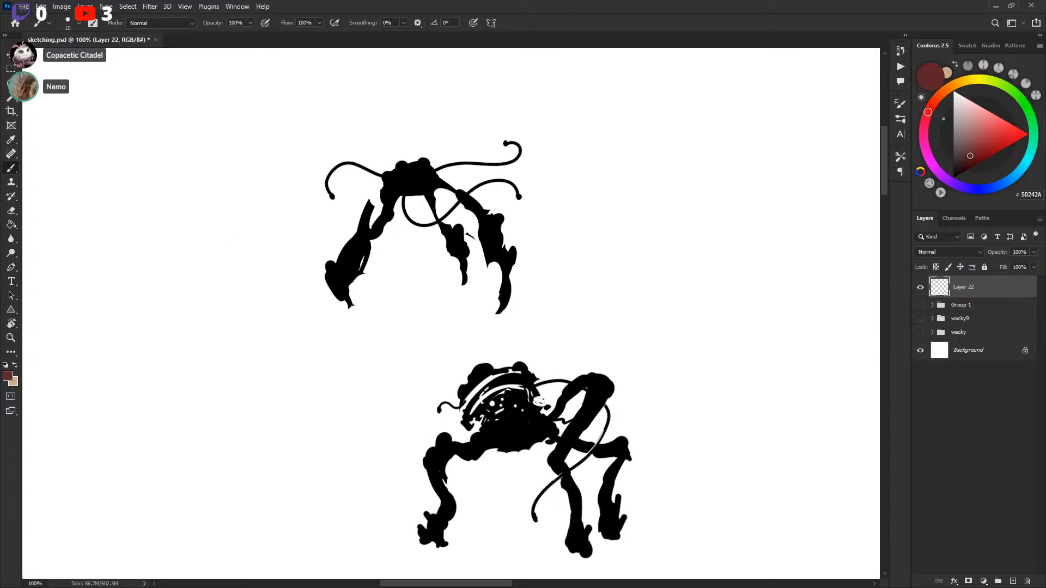
pyautogui.moveTo(575, 200); pyautogui.dragTo(590, 217)
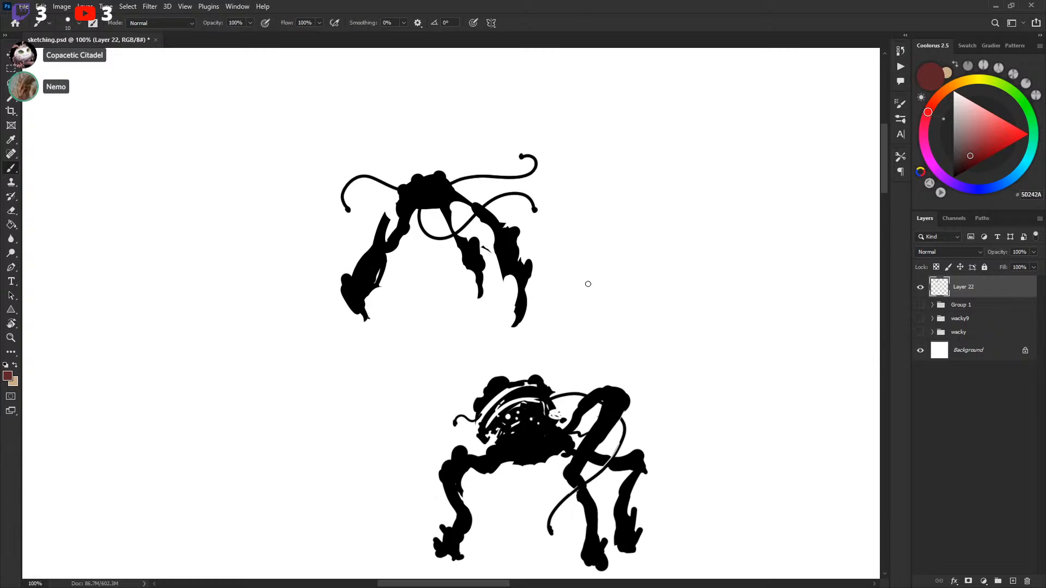
pyautogui.press('l')
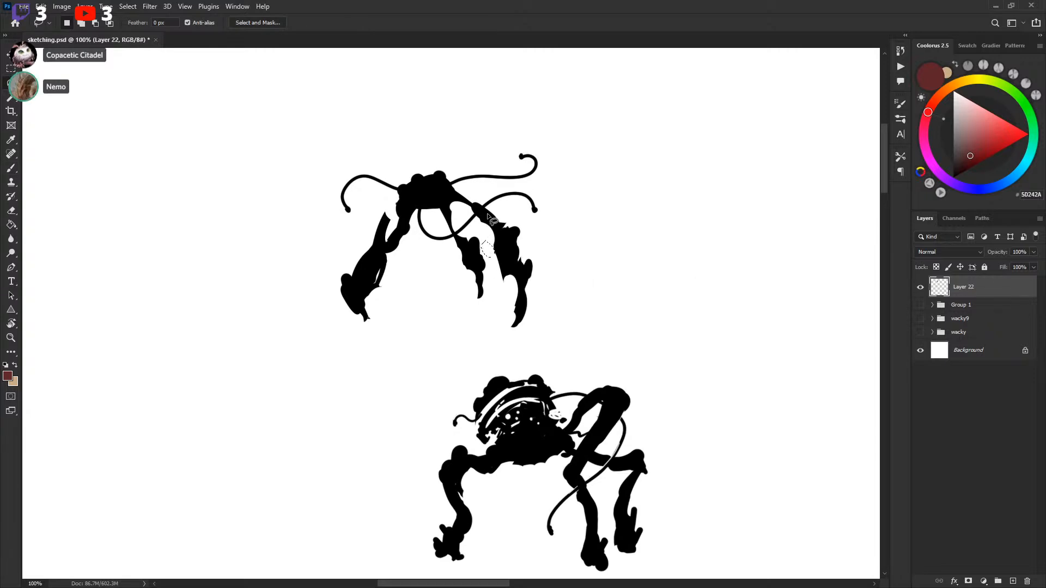
pyautogui.press('b')
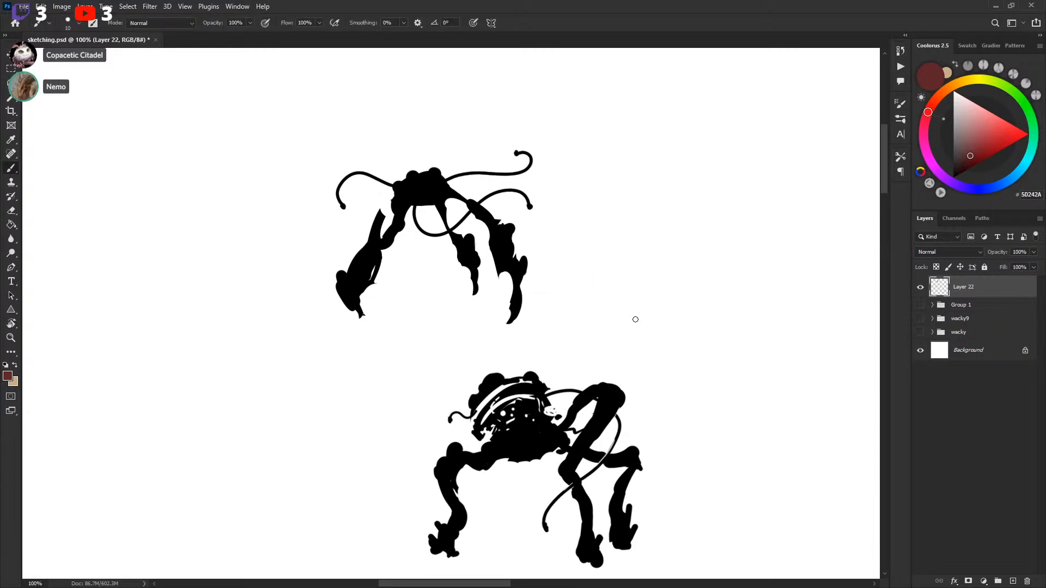
# Step: Lasso the lower creature and copy it to a new layer
pyautogui.scroll(-2, 683, 325)
pyautogui.moveTo(683, 326)
pyautogui.mouseDown()
pyautogui.moveTo(683, 315)
pyautogui.moveTo(682, 333)
pyautogui.mouseUp()
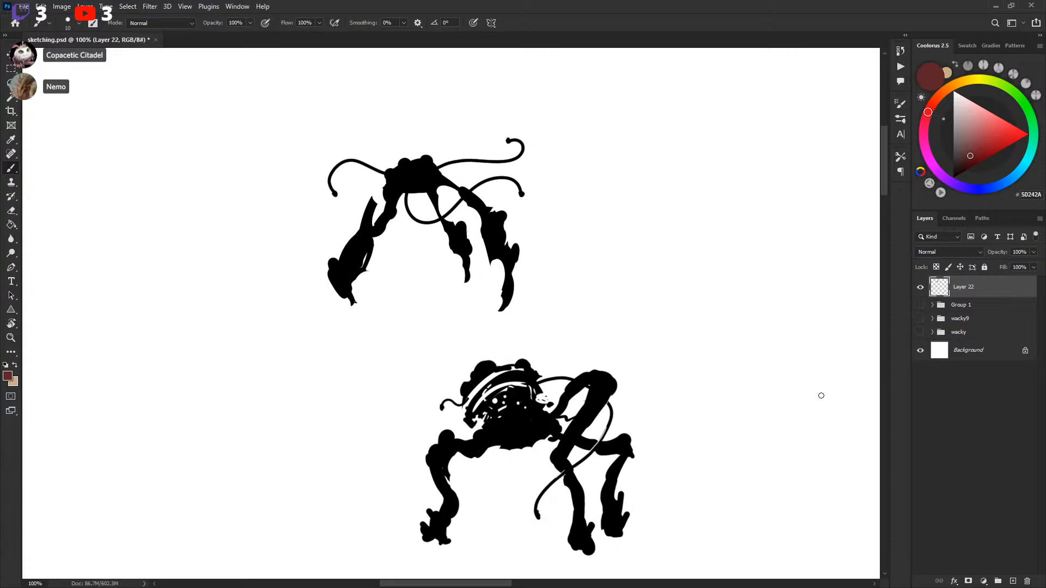
pyautogui.moveTo(704, 412); pyautogui.dragTo(660, 341)
pyautogui.press('l')
pyautogui.moveTo(371, 296)
pyautogui.mouseDown()
pyautogui.moveTo(328, 406)
pyautogui.moveTo(467, 256)
pyautogui.moveTo(376, 294)
pyautogui.mouseUp()
pyautogui.hotkey('ctrl', 'shift', 'j')
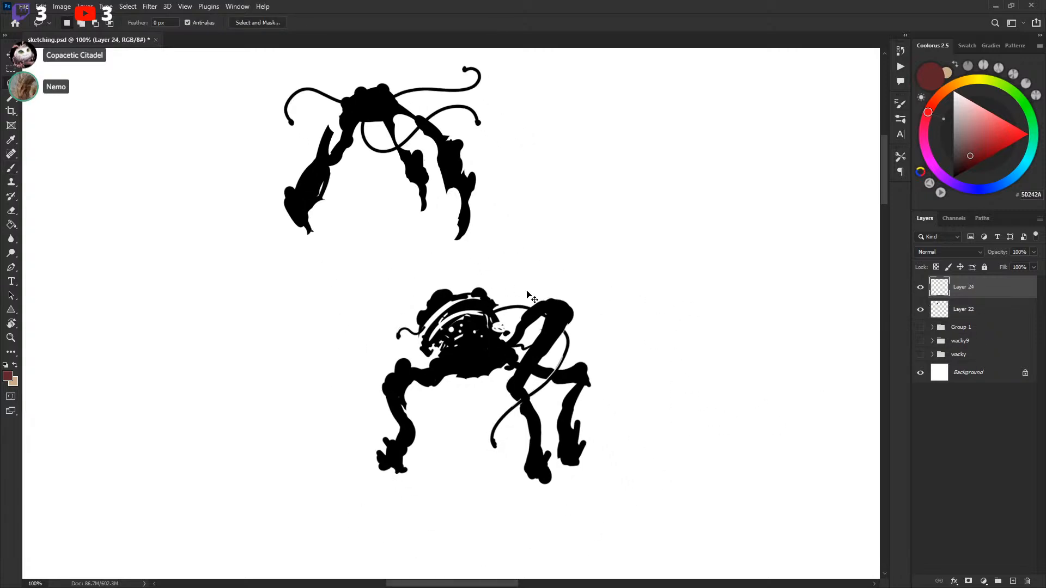
# Step: Move the copied creature over the upper one and set its layer's blend mode to Multiply
pyautogui.moveTo(457, 307)
pyautogui.mouseDown()
pyautogui.moveTo(427, 234)
pyautogui.moveTo(535, 341)
pyautogui.moveTo(460, 207)
pyautogui.moveTo(440, 146)
pyautogui.mouseUp()
pyautogui.hotkey('ctrl', 'd')
pyautogui.press('v')
pyautogui.click(957, 253)
pyautogui.click(954, 281)
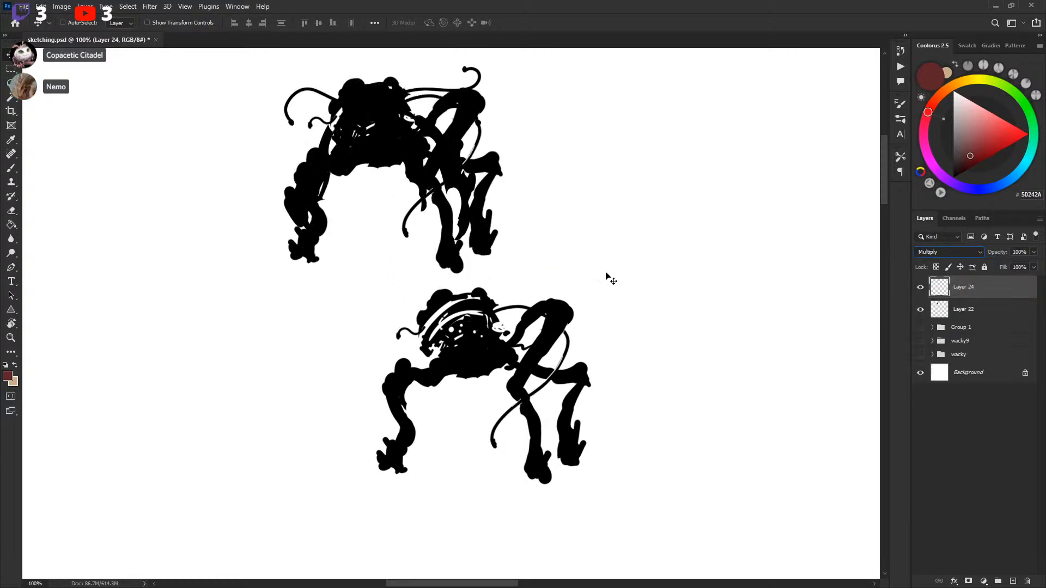
pyautogui.moveTo(464, 193); pyautogui.dragTo(477, 155)
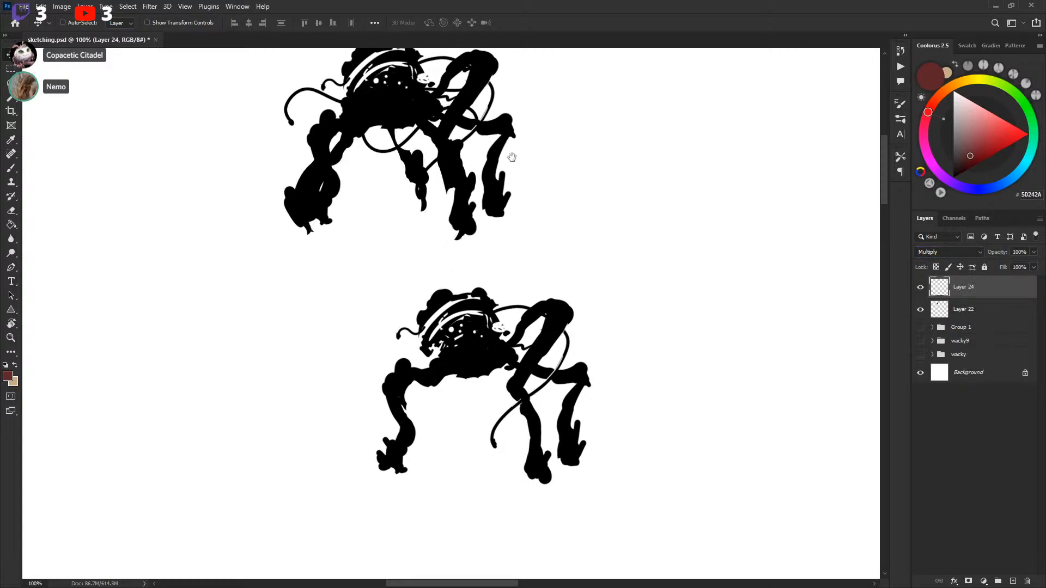
# Step: Move the copied creature into the empty canvas area to the left of the two originals
pyautogui.moveTo(602, 187); pyautogui.dragTo(647, 301)
pyautogui.moveTo(537, 277); pyautogui.dragTo(314, 419)
pyautogui.moveTo(482, 349)
pyautogui.mouseDown()
pyautogui.moveTo(629, 307)
pyautogui.moveTo(507, 348)
pyautogui.moveTo(580, 334)
pyautogui.moveTo(574, 327)
pyautogui.mouseUp()
# Step: Trim the copied creature down to its head and body by deleting its legs and tentacles
pyautogui.press('l')
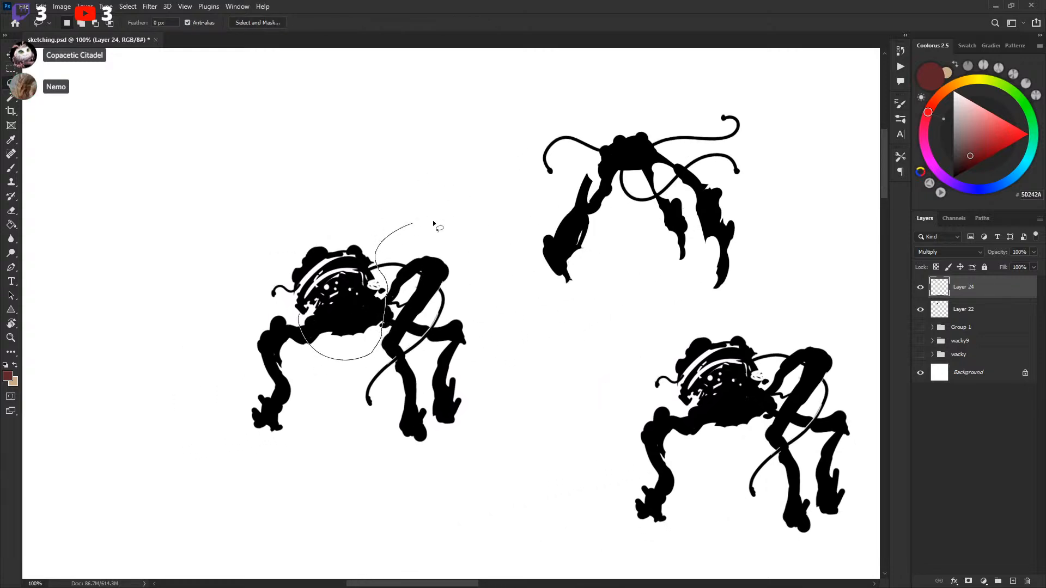
pyautogui.moveTo(434, 223)
pyautogui.mouseDown()
pyautogui.moveTo(518, 404)
pyautogui.moveTo(255, 499)
pyautogui.moveTo(238, 299)
pyautogui.moveTo(287, 300)
pyautogui.mouseUp()
pyautogui.press('Delete')
pyautogui.hotkey('ctrl', 'd')
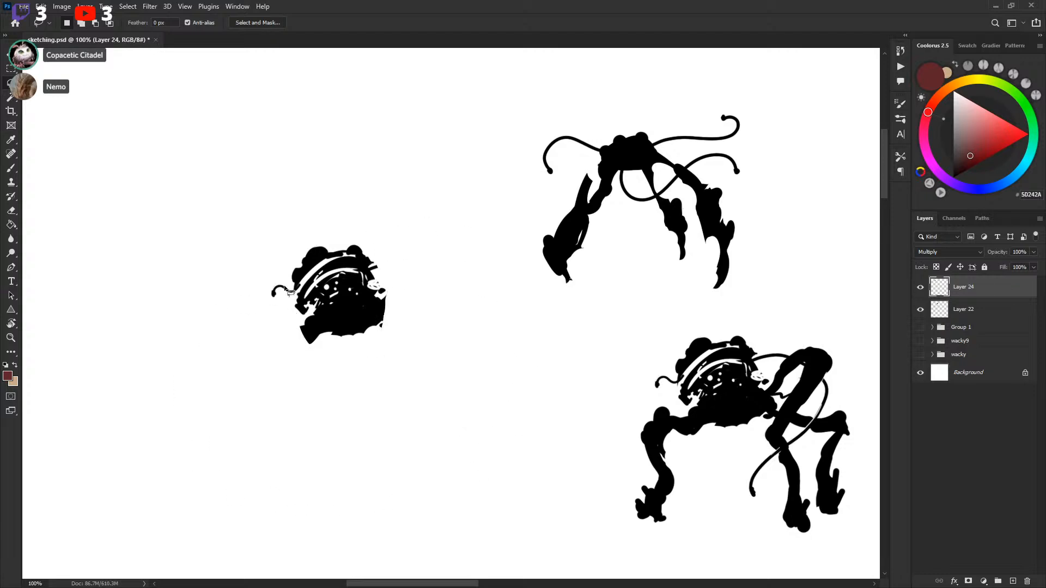
pyautogui.moveTo(264, 262); pyautogui.dragTo(284, 281)
pyautogui.press('Delete')
pyautogui.hotkey('ctrl', 'd')
# Step: Place the trimmed head on top of the upper creature's body
pyautogui.press('v')
pyautogui.moveTo(345, 316)
pyautogui.mouseDown()
pyautogui.moveTo(573, 208)
pyautogui.moveTo(642, 160)
pyautogui.mouseUp()
pyautogui.moveTo(760, 223); pyautogui.dragTo(651, 257)
# Step: Scale the trimmed head to 69.18% with a -0.31° rotation and fit it onto the upper creature's body
pyautogui.hotkey('ctrl', 't')
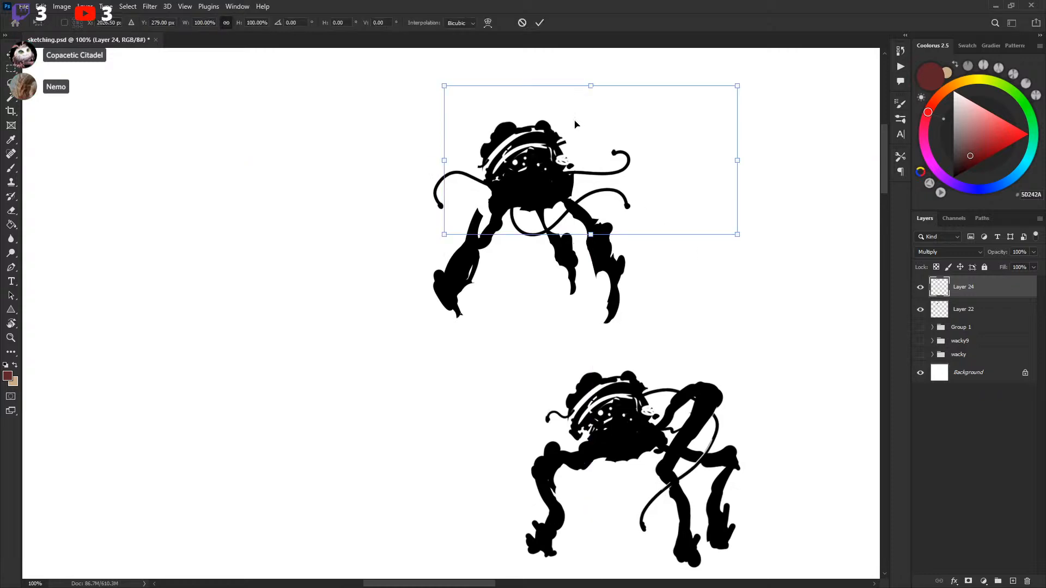
pyautogui.moveTo(729, 78); pyautogui.dragTo(705, 93)
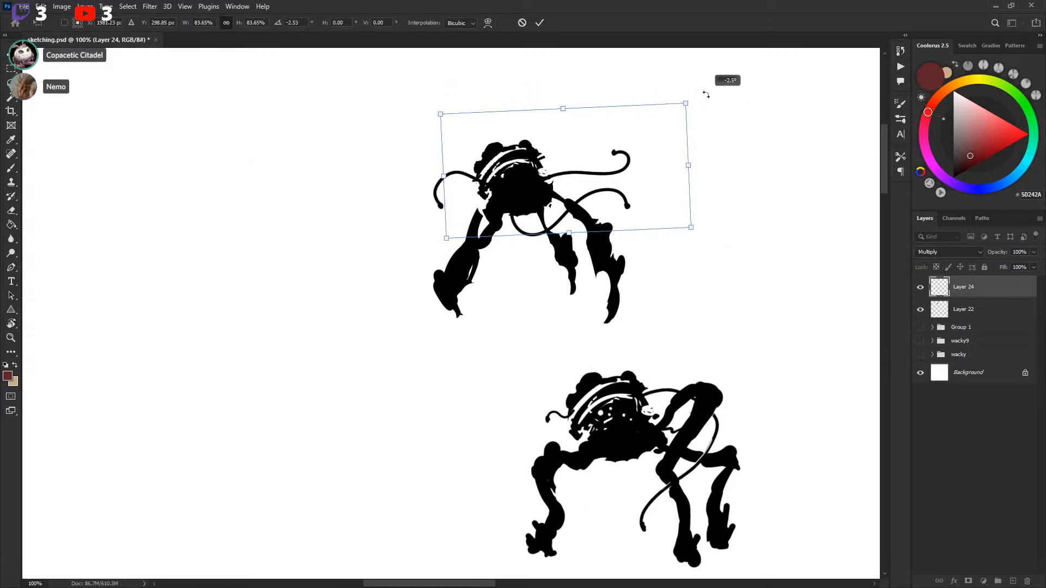
pyautogui.moveTo(638, 153)
pyautogui.mouseDown()
pyautogui.moveTo(643, 134)
pyautogui.moveTo(641, 143)
pyautogui.mouseUp()
pyautogui.moveTo(701, 116); pyautogui.dragTo(703, 123)
pyautogui.moveTo(626, 158)
pyautogui.mouseDown()
pyautogui.moveTo(630, 169)
pyautogui.moveTo(716, 82)
pyautogui.moveTo(634, 177)
pyautogui.moveTo(635, 161)
pyautogui.mouseUp()
pyautogui.moveTo(699, 101); pyautogui.dragTo(664, 129)
pyautogui.moveTo(588, 190); pyautogui.dragTo(587, 165)
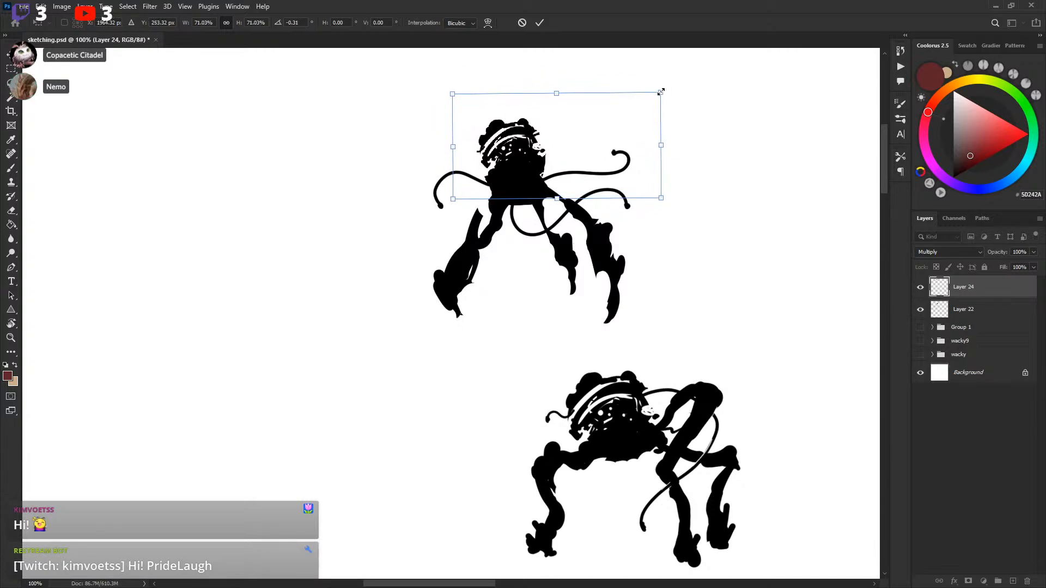
pyautogui.moveTo(661, 92); pyautogui.dragTo(656, 94)
pyautogui.moveTo(608, 151); pyautogui.dragTo(610, 164)
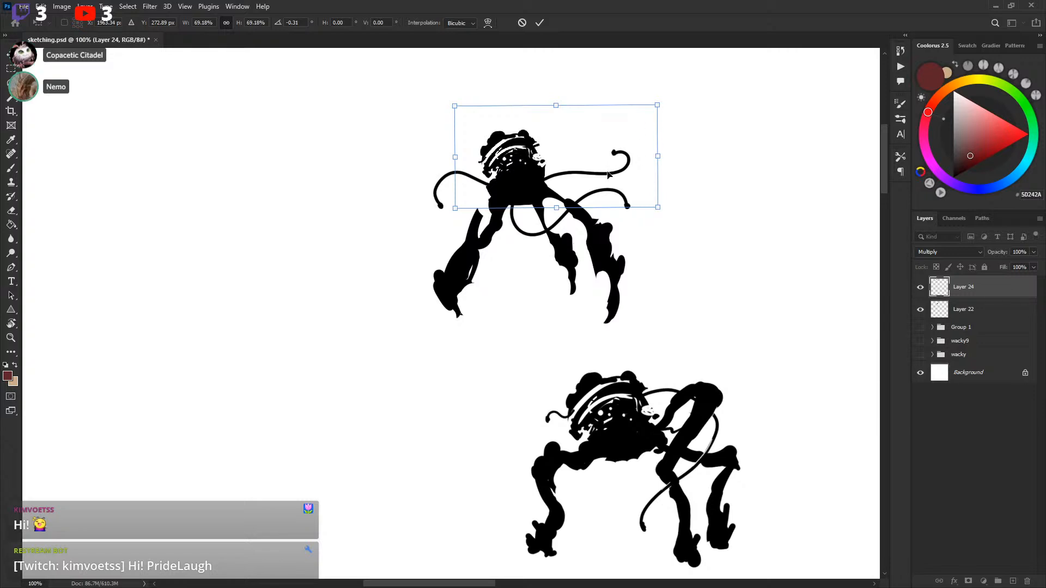
pyautogui.moveTo(608, 173); pyautogui.dragTo(605, 177)
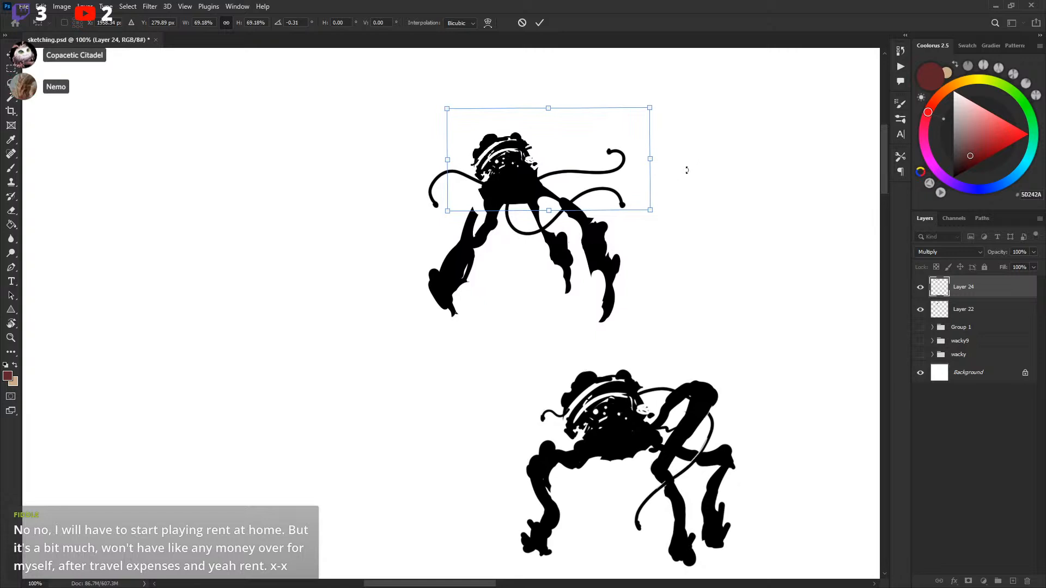
pyautogui.press('Return')
# Step: Copy the upper creature's body from Layer 22 to its own layer and merge the scaled head with it
pyautogui.press('l')
pyautogui.moveTo(390, 157)
pyautogui.mouseDown()
pyautogui.moveTo(362, 227)
pyautogui.moveTo(663, 322)
pyautogui.moveTo(376, 159)
pyautogui.mouseUp()
pyautogui.click(964, 310)
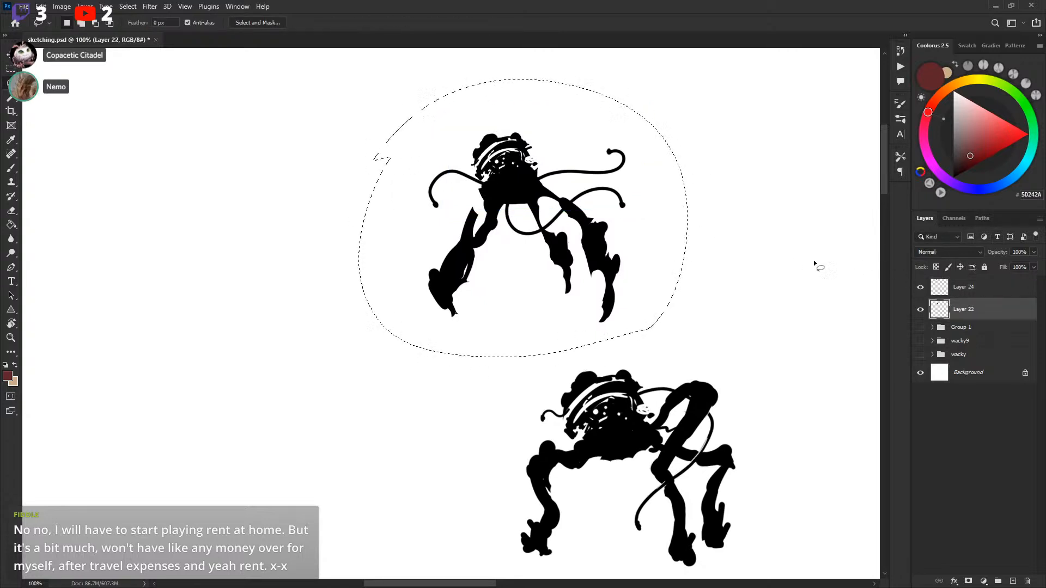
pyautogui.hotkey('ctrl', 'j')
pyautogui.click(971, 290)
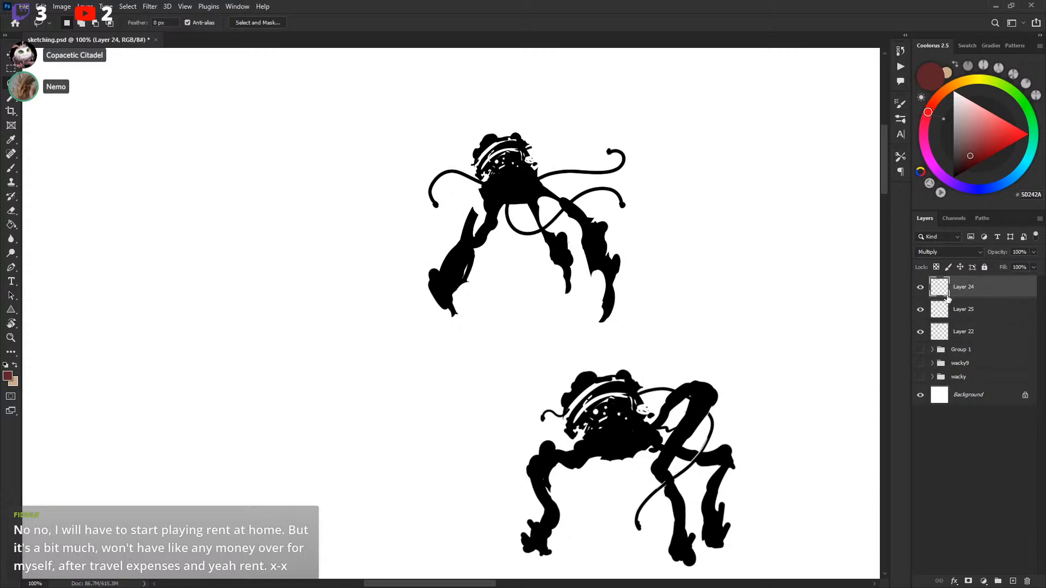
pyautogui.hotkey('ctrl', 'e')
# Step: Move the combined creature into the empty canvas area to the lower left of the headless original
pyautogui.press('v')
pyautogui.moveTo(588, 242); pyautogui.dragTo(322, 365)
pyautogui.moveTo(529, 326); pyautogui.dragTo(709, 265)
pyautogui.moveTo(502, 345); pyautogui.dragTo(474, 377)
pyautogui.moveTo(691, 296); pyautogui.dragTo(603, 292)
pyautogui.moveTo(765, 257); pyautogui.dragTo(730, 282)
# Step: Check what each creature layer holds by toggling its visibility, and merge the combined creature into Layer 22
pyautogui.press('b')
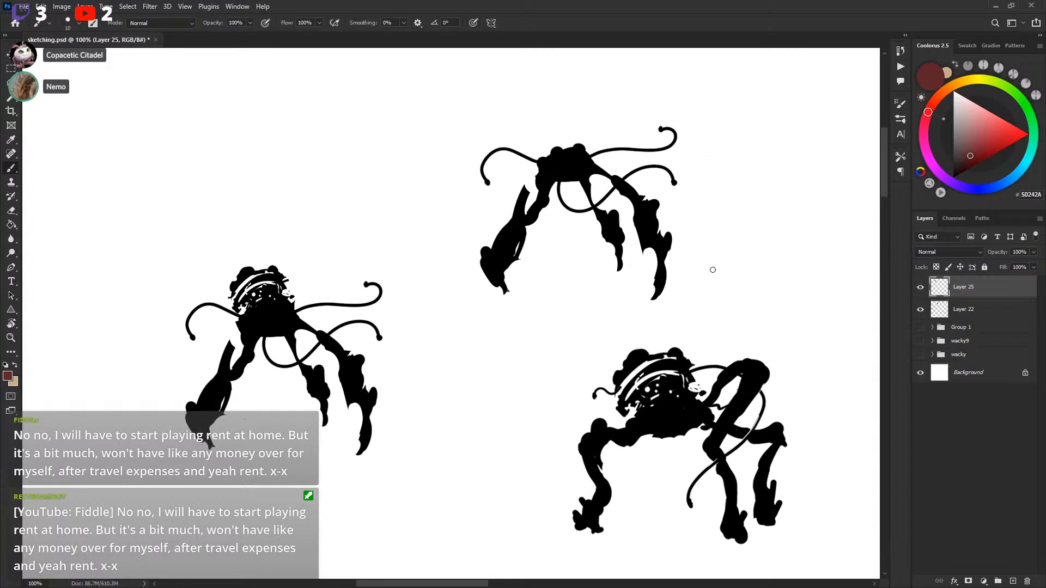
pyautogui.moveTo(719, 207); pyautogui.dragTo(673, 242)
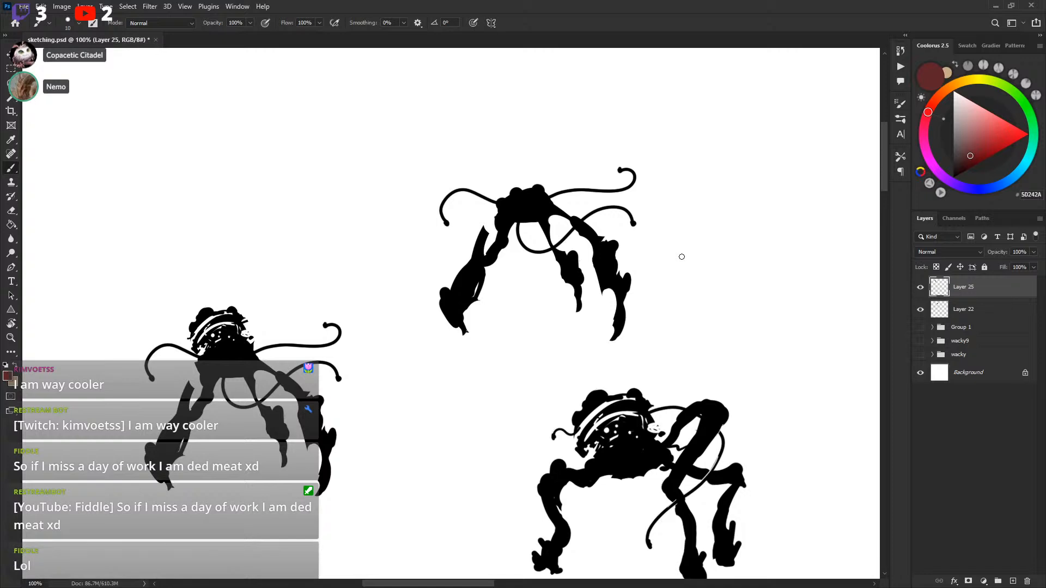
pyautogui.moveTo(620, 228); pyautogui.dragTo(636, 247)
pyautogui.click(922, 287)
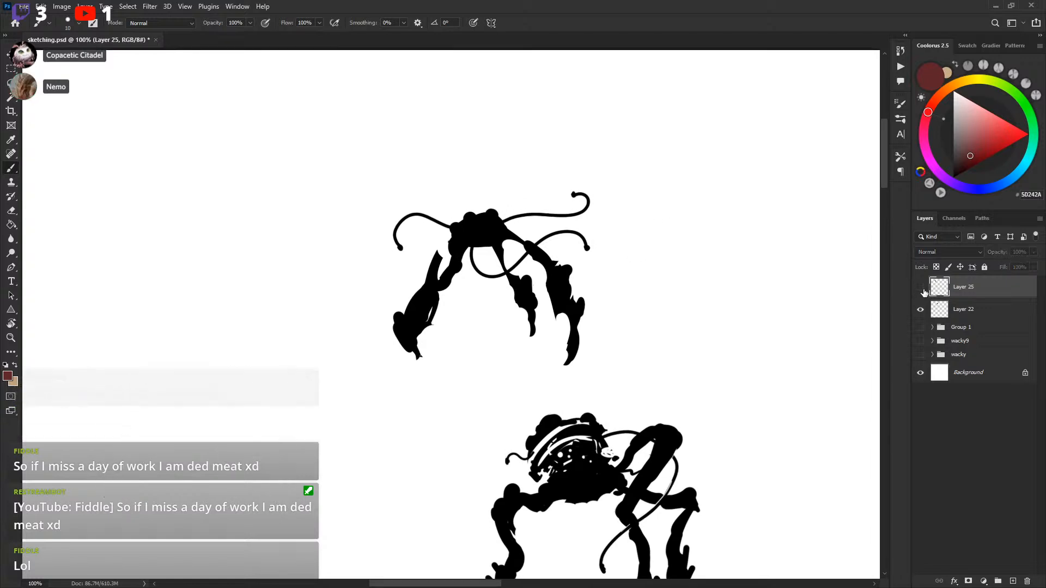
pyautogui.click(922, 287)
pyautogui.click(922, 309)
pyautogui.click(923, 309)
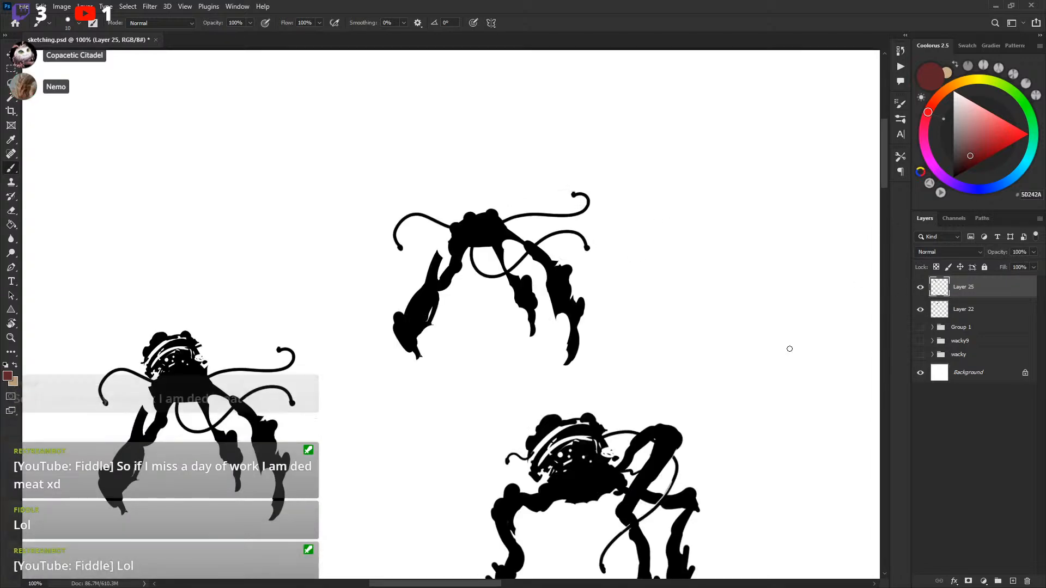
pyautogui.hotkey('ctrl', 'e')
pyautogui.moveTo(679, 351); pyautogui.dragTo(685, 332)
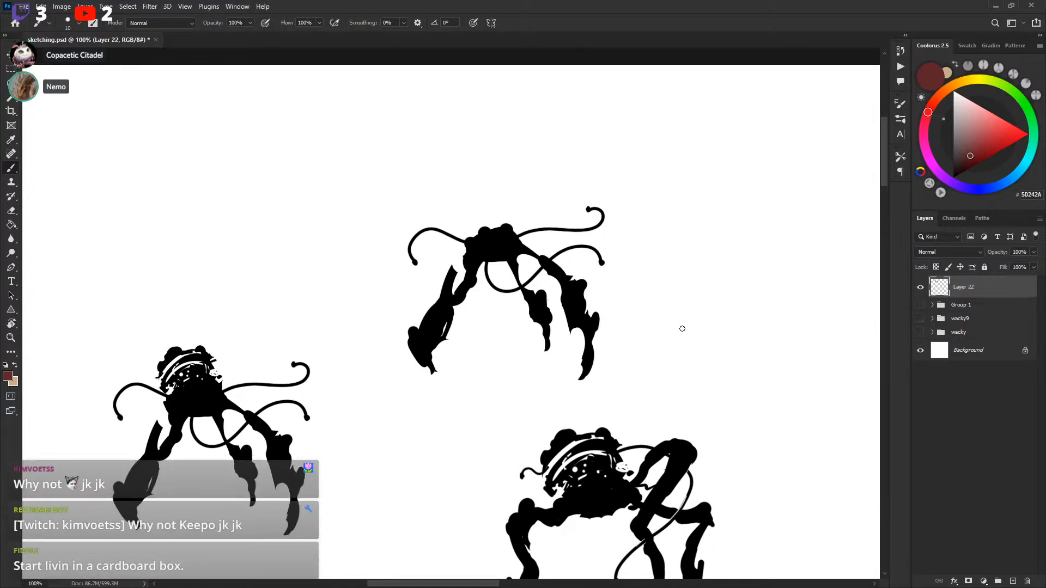
pyautogui.moveTo(647, 305)
pyautogui.mouseDown()
pyautogui.moveTo(674, 324)
pyautogui.moveTo(684, 313)
pyautogui.mouseUp()
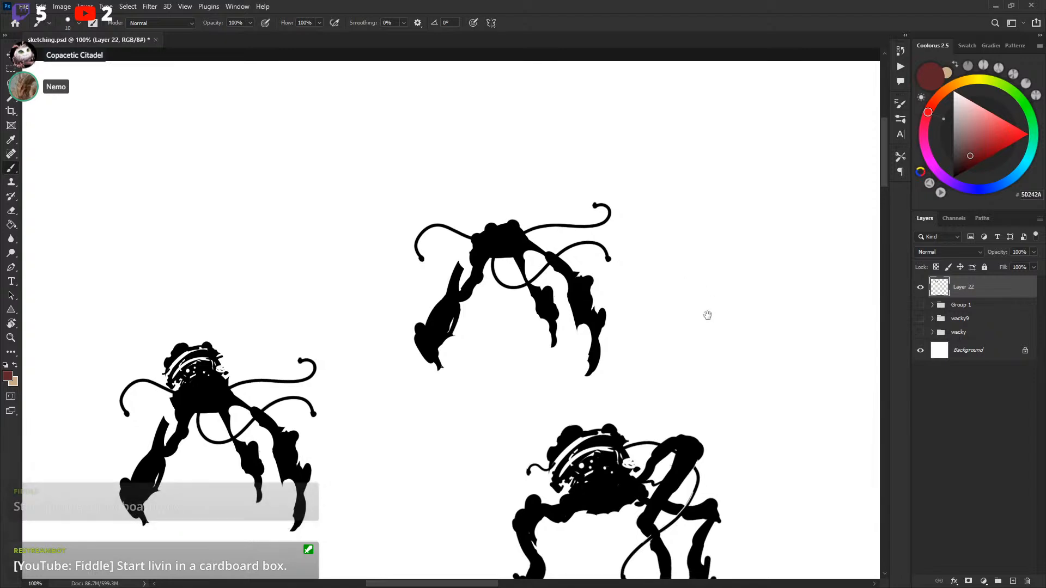
pyautogui.moveTo(707, 310)
pyautogui.mouseDown()
pyautogui.moveTo(756, 327)
pyautogui.moveTo(779, 266)
pyautogui.mouseUp()
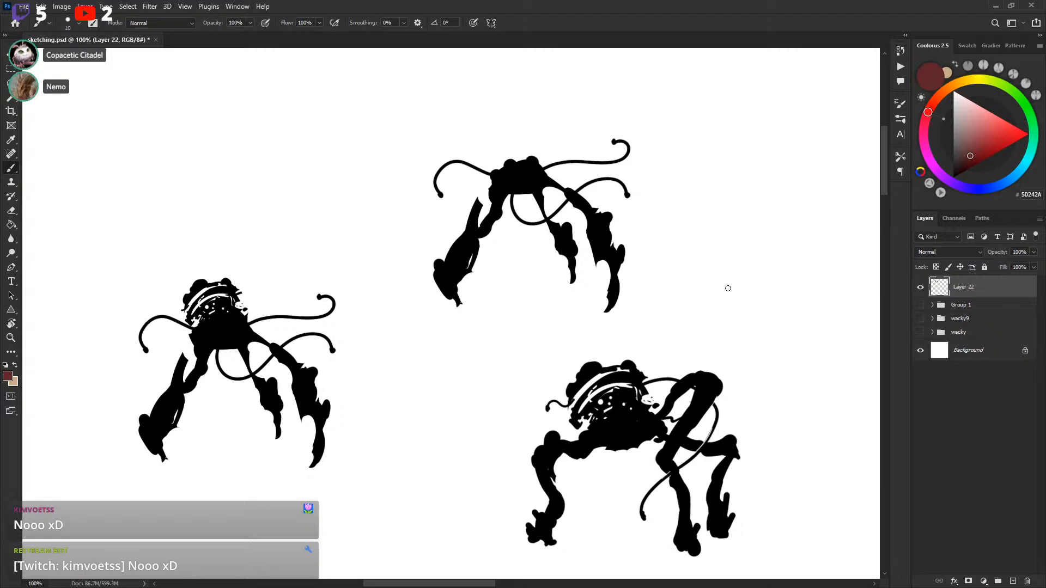
pyautogui.moveTo(730, 299); pyautogui.dragTo(704, 294)
pyautogui.moveTo(689, 333); pyautogui.dragTo(707, 362)
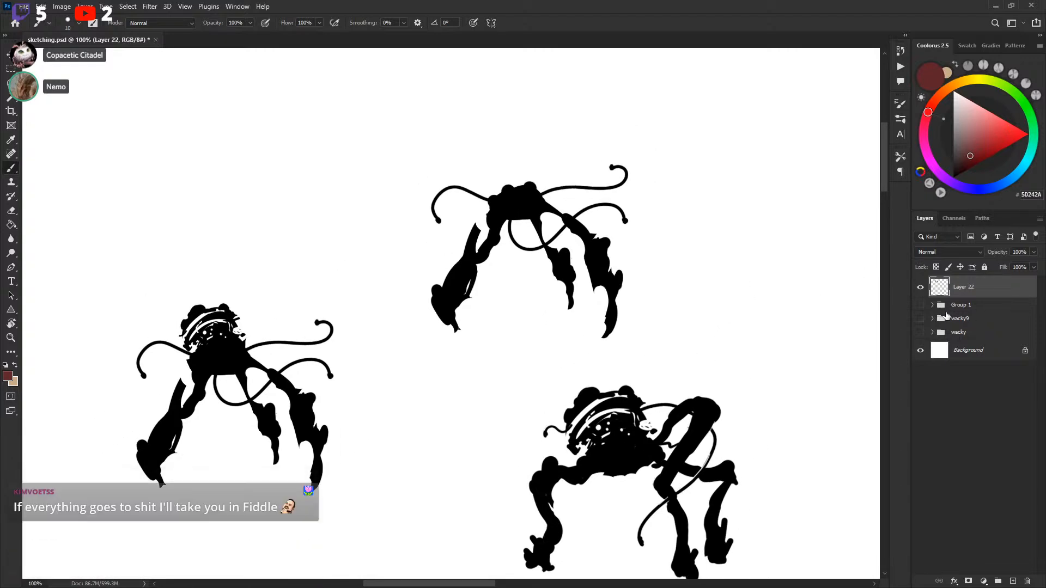
# Step: Copy the headless upper creature to its own layer and hide Layer 22
pyautogui.press('l')
pyautogui.moveTo(421, 158)
pyautogui.mouseDown()
pyautogui.moveTo(593, 378)
pyautogui.moveTo(439, 138)
pyautogui.moveTo(422, 158)
pyautogui.mouseUp()
pyautogui.hotkey('ctrl', 'j')
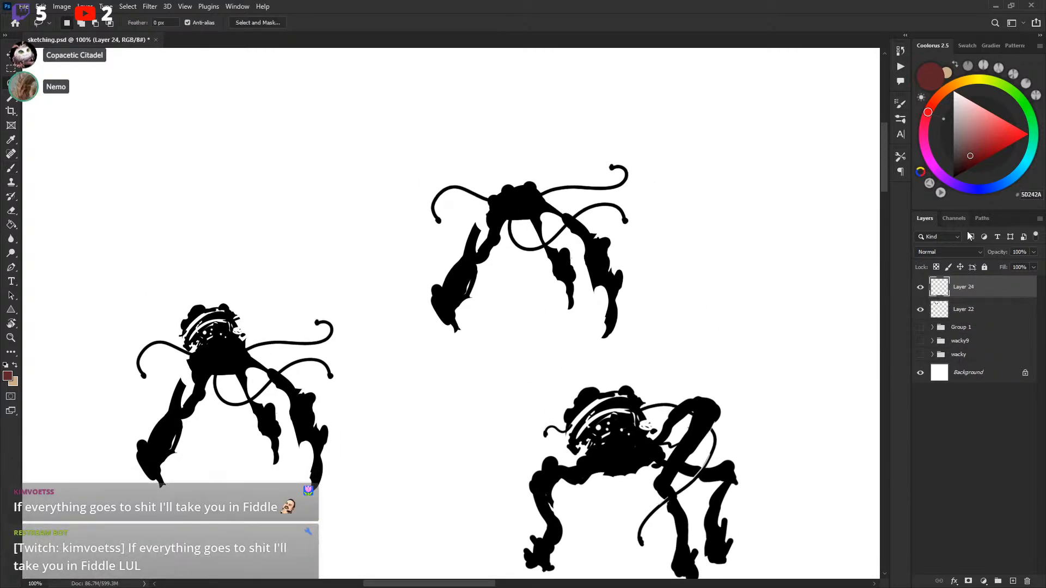
pyautogui.click(920, 309)
# Step: Enlarge the copied headless creature proportionally and recentre it in the view
pyautogui.moveTo(723, 303); pyautogui.dragTo(720, 307)
pyautogui.hotkey('ctrl', 't')
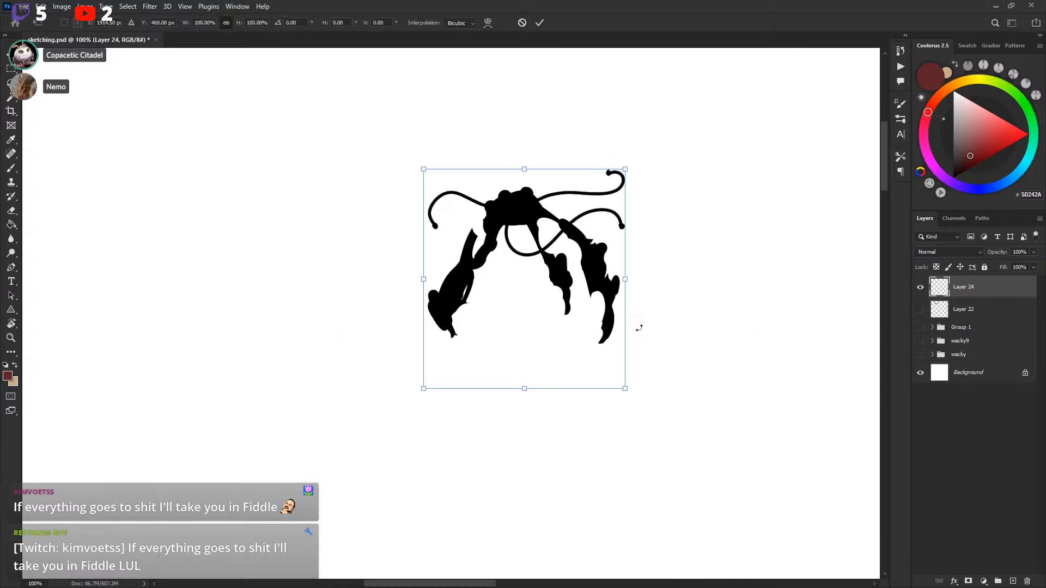
pyautogui.moveTo(624, 389); pyautogui.dragTo(753, 534)
pyautogui.moveTo(716, 427); pyautogui.dragTo(614, 374)
pyautogui.press('Return')
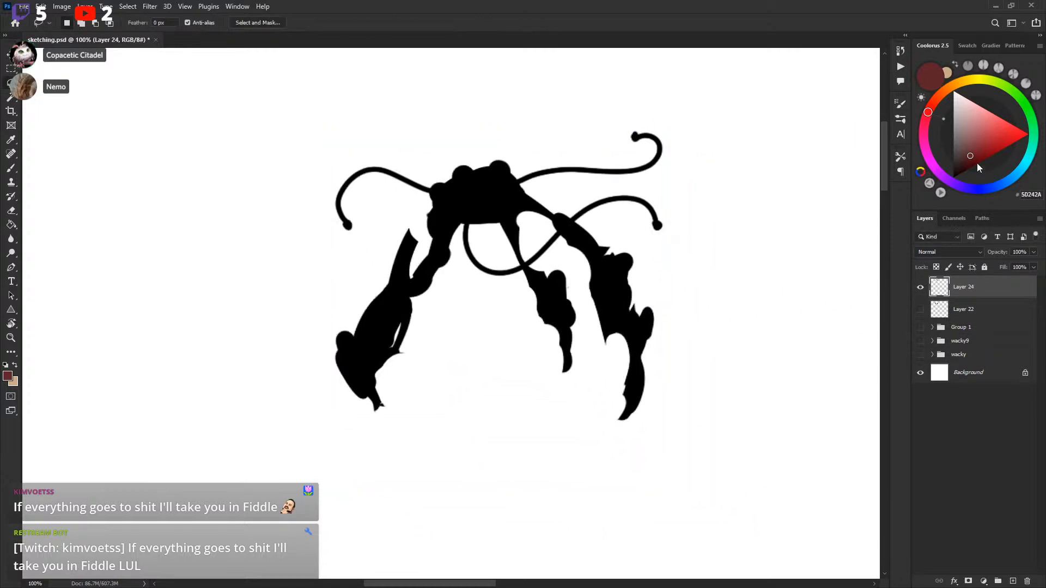
# Step: Fade the enlarged creature's layer to light grey and add an empty layer above it for sketching in black
pyautogui.moveTo(978, 168); pyautogui.dragTo(953, 179)
pyautogui.press('space')
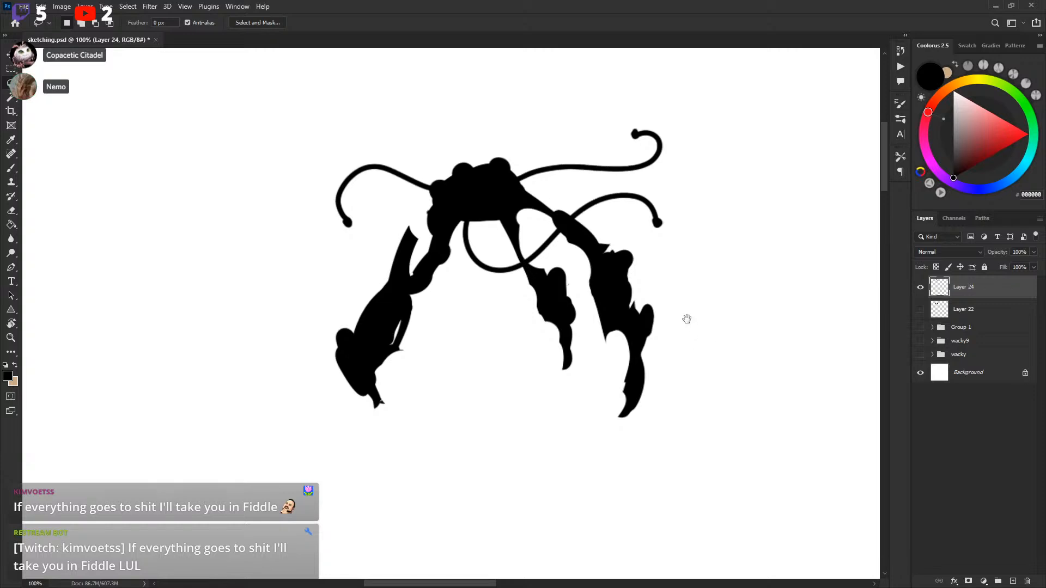
pyautogui.moveTo(686, 316); pyautogui.dragTo(691, 308)
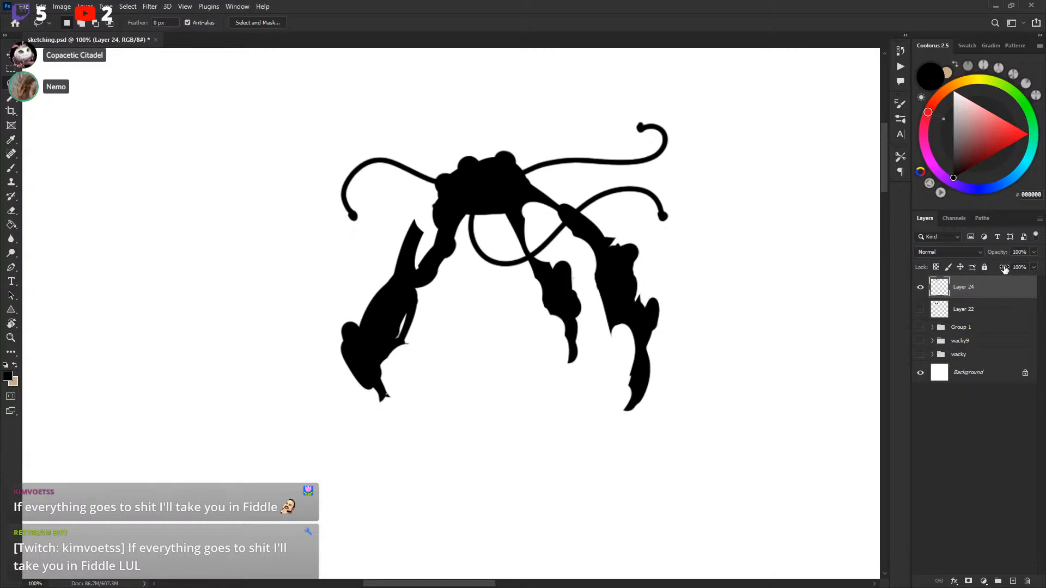
pyautogui.moveTo(1004, 269); pyautogui.dragTo(985, 278)
pyautogui.click(1012, 580)
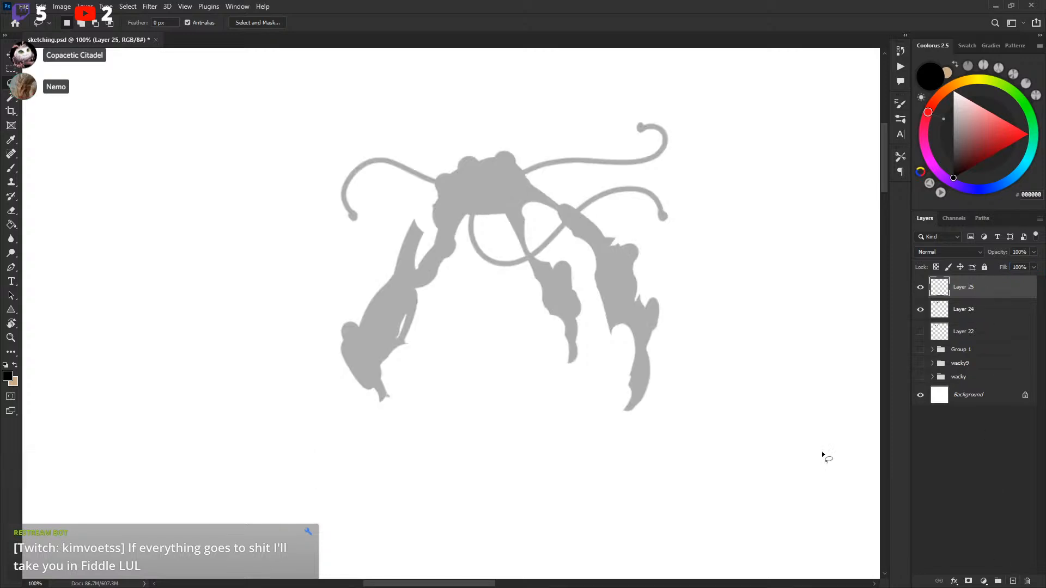
pyautogui.moveTo(611, 305); pyautogui.dragTo(613, 311)
pyautogui.press('b')
pyautogui.moveTo(436, 213); pyautogui.dragTo(420, 320)
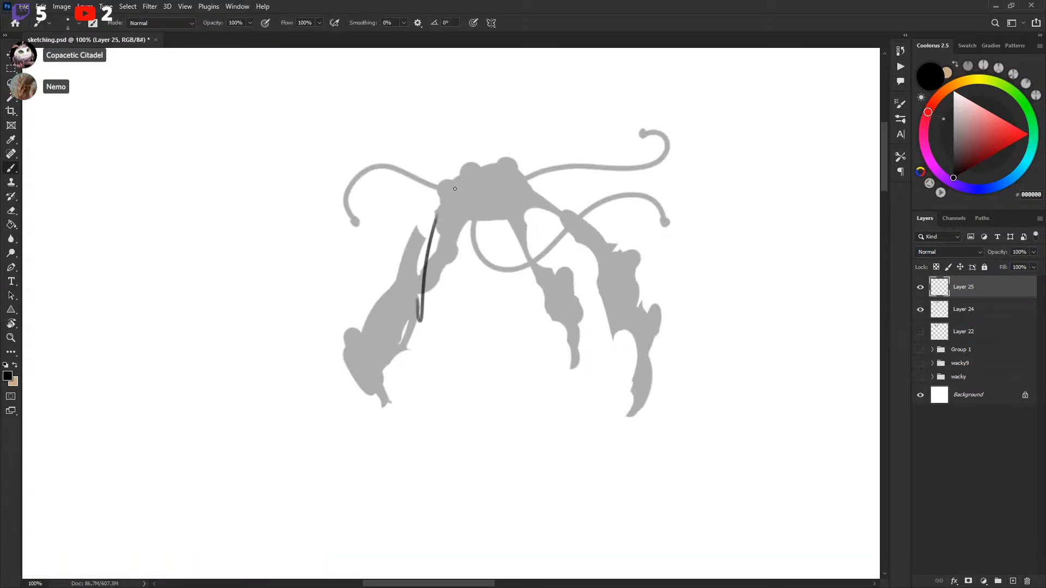
pyautogui.hotkey('ctrl', 'z')
# Step: Sketch black oval outlines over the three rounded bumps on top of the faded creature's body
pyautogui.moveTo(683, 337); pyautogui.dragTo(664, 310)
pyautogui.moveTo(550, 354); pyautogui.dragTo(577, 356)
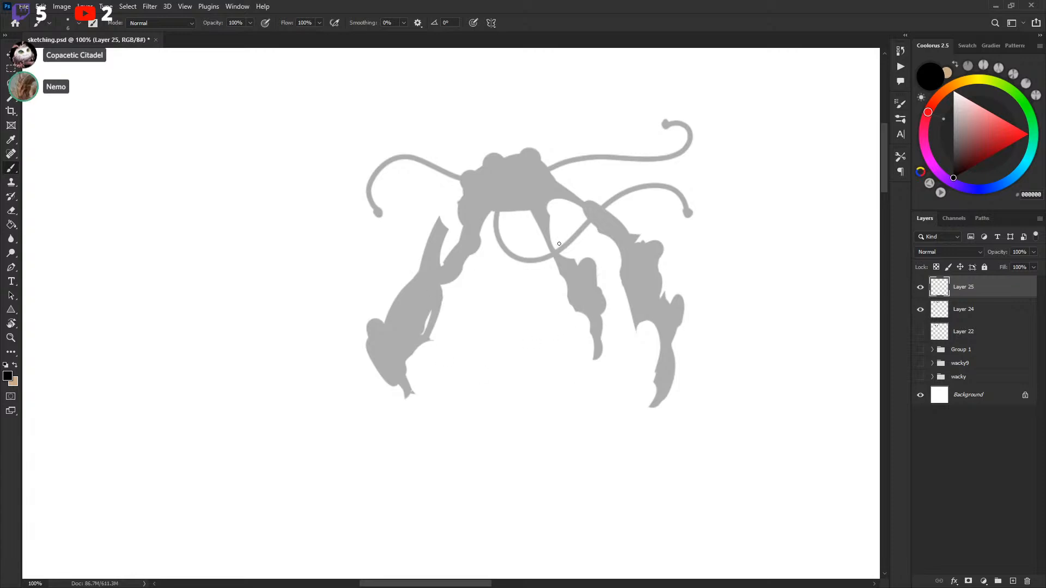
pyautogui.moveTo(560, 297); pyautogui.dragTo(572, 311)
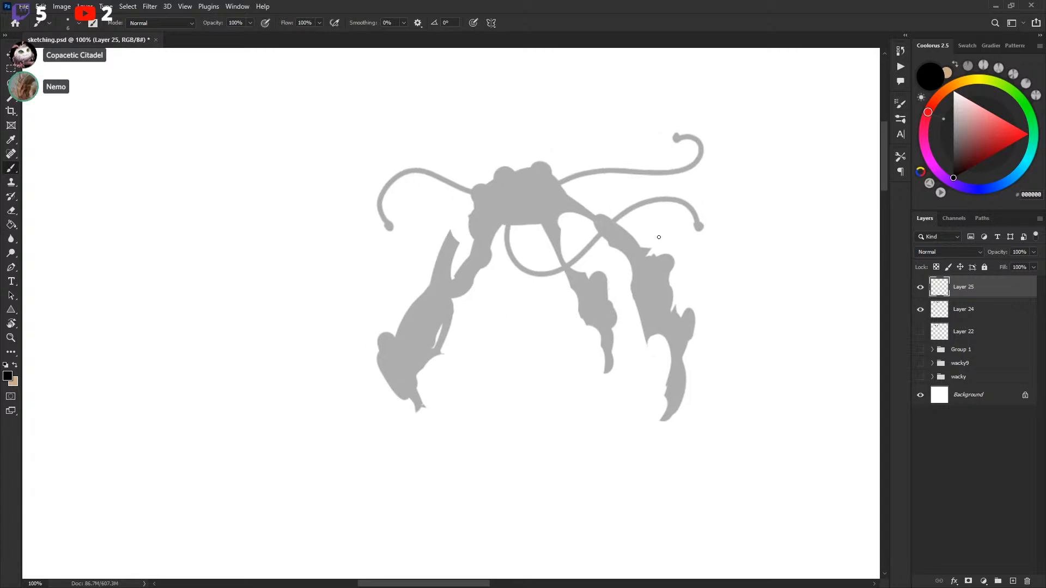
pyautogui.moveTo(472, 195)
pyautogui.mouseDown()
pyautogui.moveTo(489, 208)
pyautogui.moveTo(476, 190)
pyautogui.moveTo(492, 211)
pyautogui.moveTo(472, 191)
pyautogui.moveTo(491, 184)
pyautogui.moveTo(493, 212)
pyautogui.moveTo(473, 182)
pyautogui.moveTo(493, 188)
pyautogui.moveTo(477, 181)
pyautogui.moveTo(485, 214)
pyautogui.moveTo(496, 201)
pyautogui.moveTo(478, 183)
pyautogui.moveTo(488, 212)
pyautogui.moveTo(490, 197)
pyautogui.moveTo(473, 195)
pyautogui.moveTo(493, 210)
pyautogui.mouseUp()
pyautogui.hotkey('ctrl', 'z')
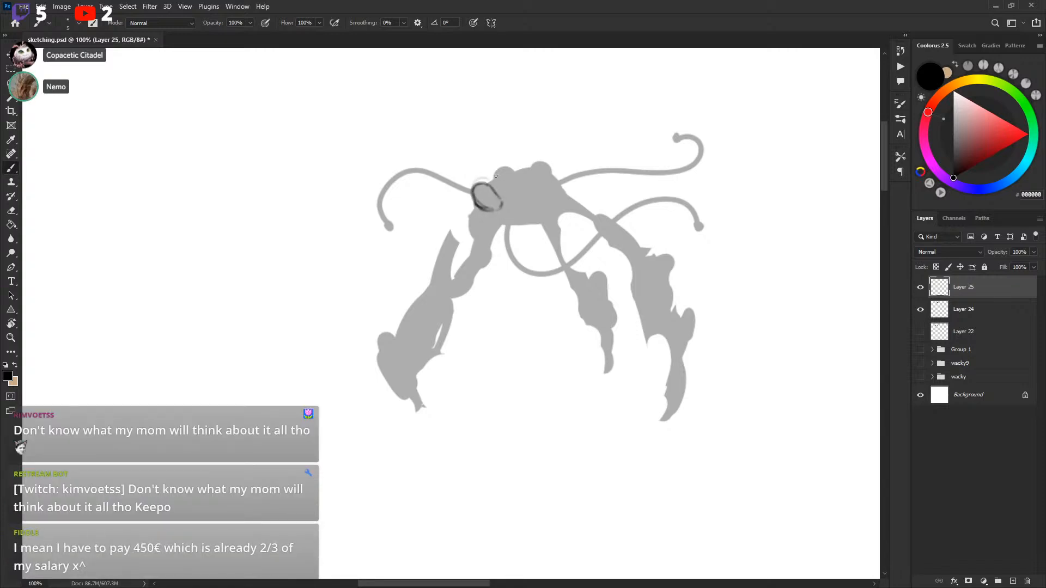
pyautogui.moveTo(497, 170)
pyautogui.mouseDown()
pyautogui.moveTo(523, 182)
pyautogui.moveTo(495, 178)
pyautogui.moveTo(522, 192)
pyautogui.moveTo(509, 166)
pyautogui.moveTo(524, 177)
pyautogui.moveTo(548, 165)
pyautogui.moveTo(532, 168)
pyautogui.moveTo(541, 180)
pyautogui.moveTo(533, 168)
pyautogui.moveTo(541, 180)
pyautogui.moveTo(548, 167)
pyautogui.moveTo(554, 184)
pyautogui.moveTo(549, 164)
pyautogui.moveTo(543, 187)
pyautogui.moveTo(545, 179)
pyautogui.moveTo(622, 219)
pyautogui.moveTo(645, 196)
pyautogui.moveTo(619, 197)
pyautogui.mouseUp()
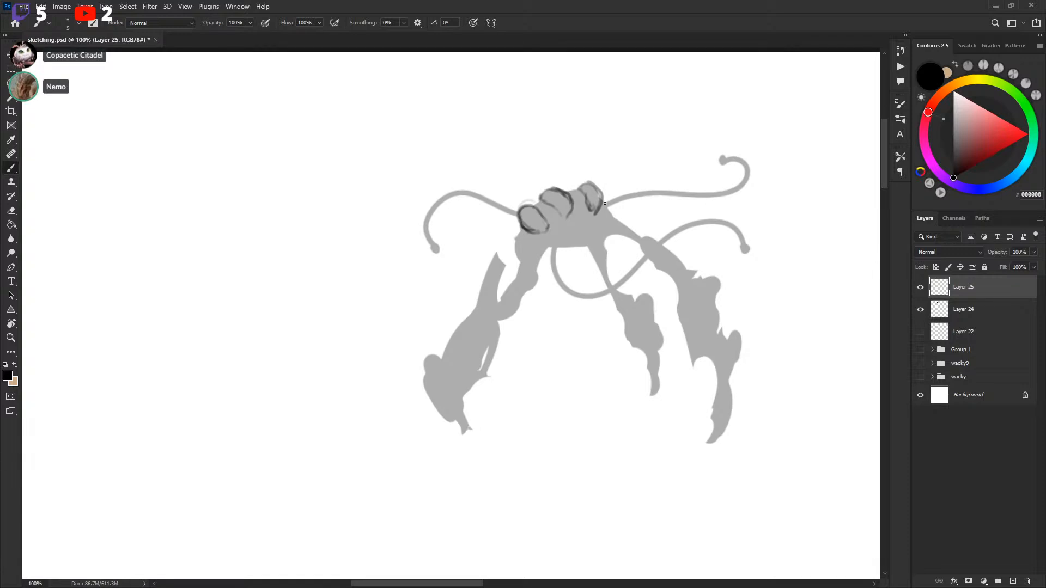
# Step: Clear the stray sketch lines above the leftmost bump's outline
pyautogui.press('l')
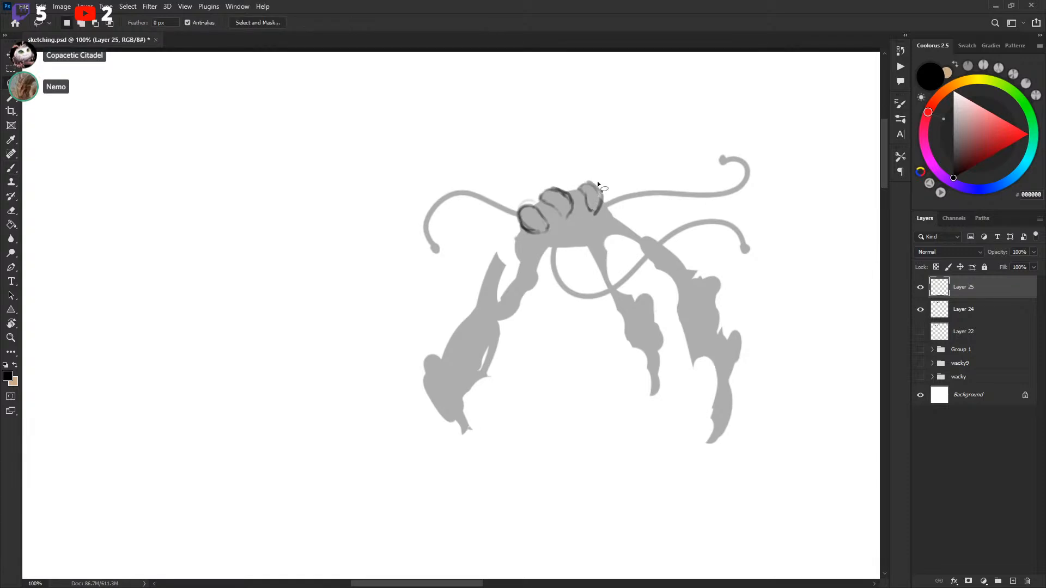
pyautogui.press('b')
pyautogui.hotkey('ctrl', 'z')
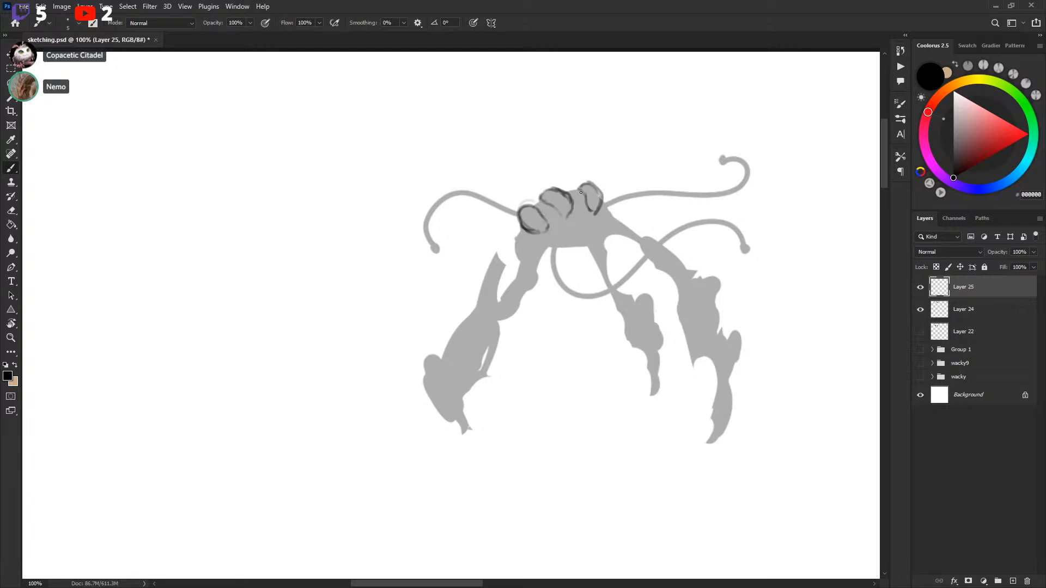
pyautogui.press('l')
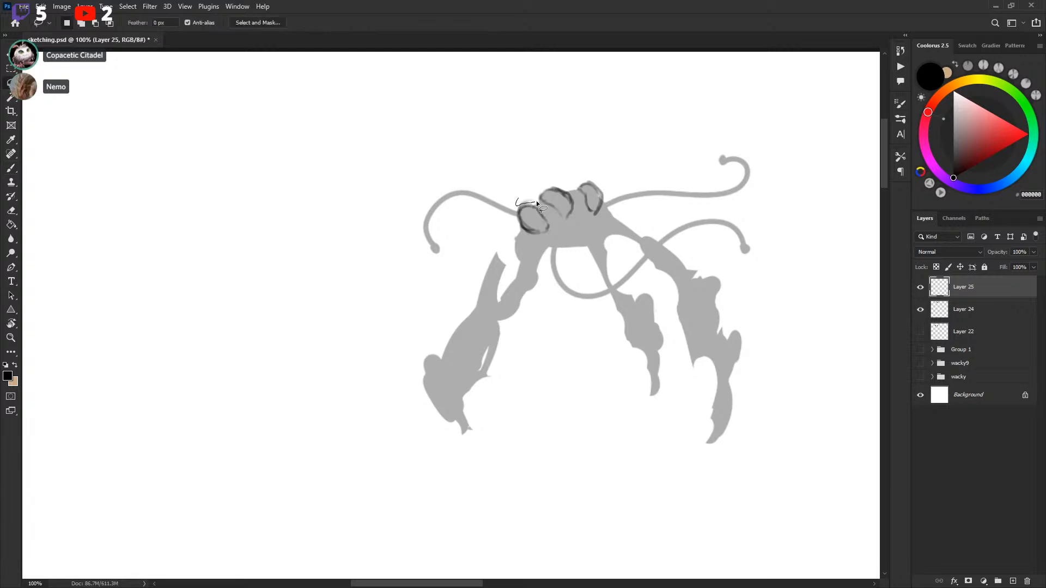
pyautogui.moveTo(585, 201); pyautogui.dragTo(580, 196)
pyautogui.press('b')
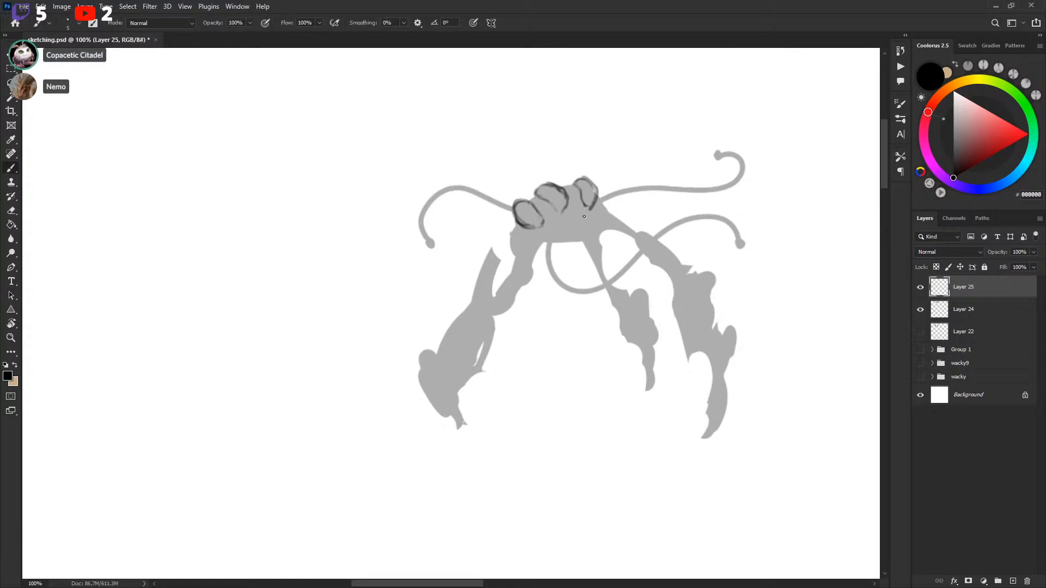
# Step: Darken the middle bump's outline and trim away part of its upper edge
pyautogui.moveTo(584, 215); pyautogui.dragTo(595, 229)
pyautogui.moveTo(641, 266); pyautogui.dragTo(641, 259)
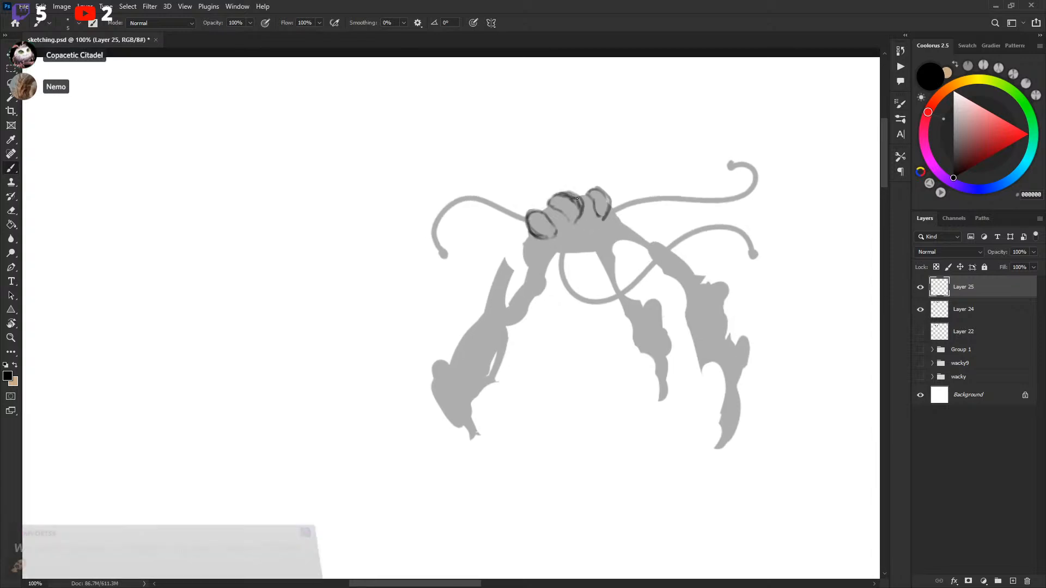
pyautogui.press('l')
pyautogui.press('b')
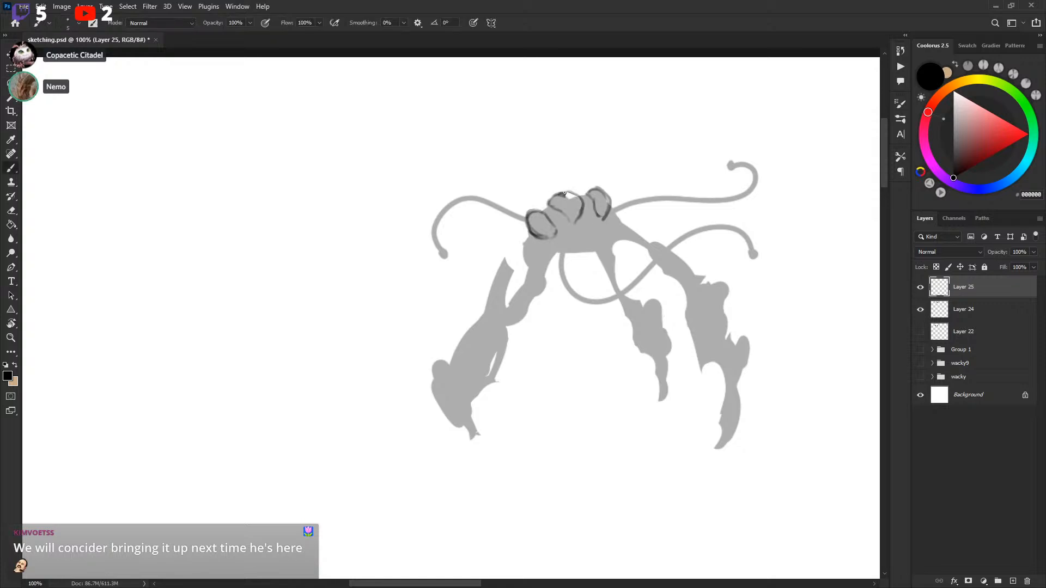
# Step: Erase the sketched outlines of the middle and rightmost bumps
pyautogui.press('l')
pyautogui.moveTo(563, 194)
pyautogui.mouseDown()
pyautogui.moveTo(593, 175)
pyautogui.moveTo(569, 204)
pyautogui.mouseUp()
pyautogui.press('b')
pyautogui.press('e')
# Step: Redraw smaller ovals on the middle and rightmost bumps and cut away the inner part of the leftmost outline
pyautogui.press('b')
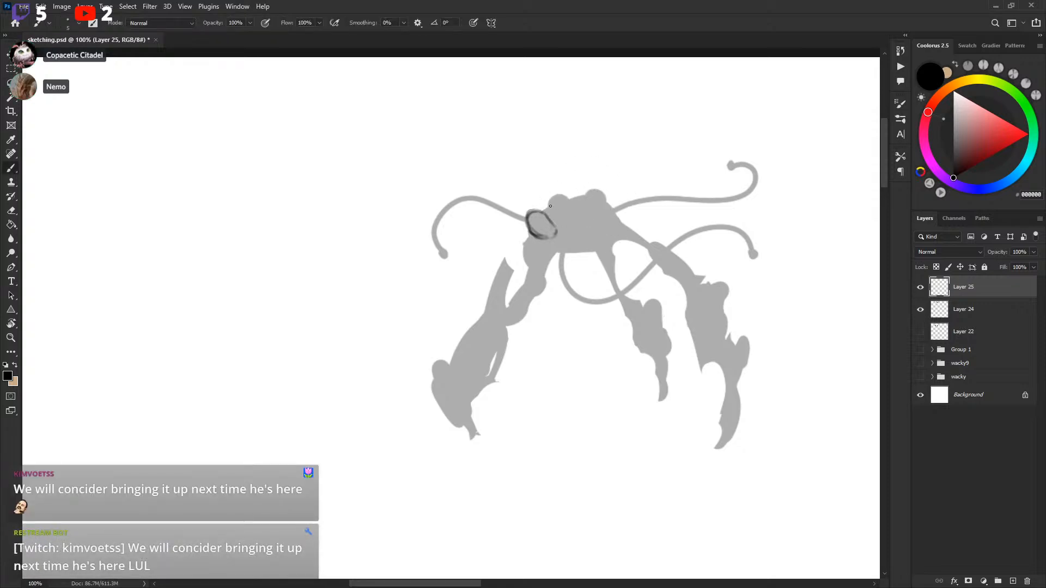
pyautogui.press('e')
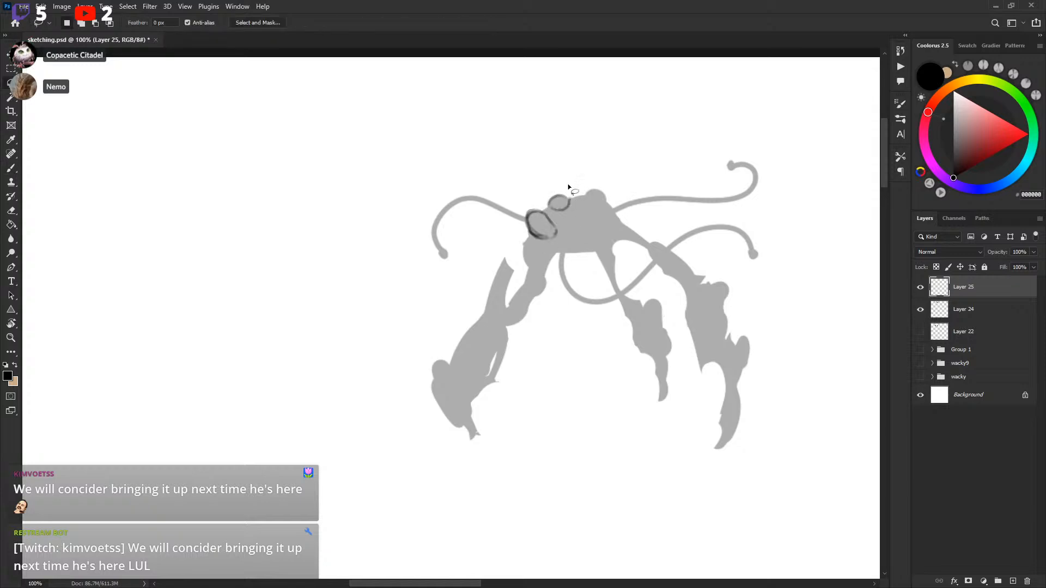
pyautogui.moveTo(549, 218); pyautogui.dragTo(559, 235)
pyautogui.press('b')
pyautogui.moveTo(589, 197); pyautogui.dragTo(604, 205)
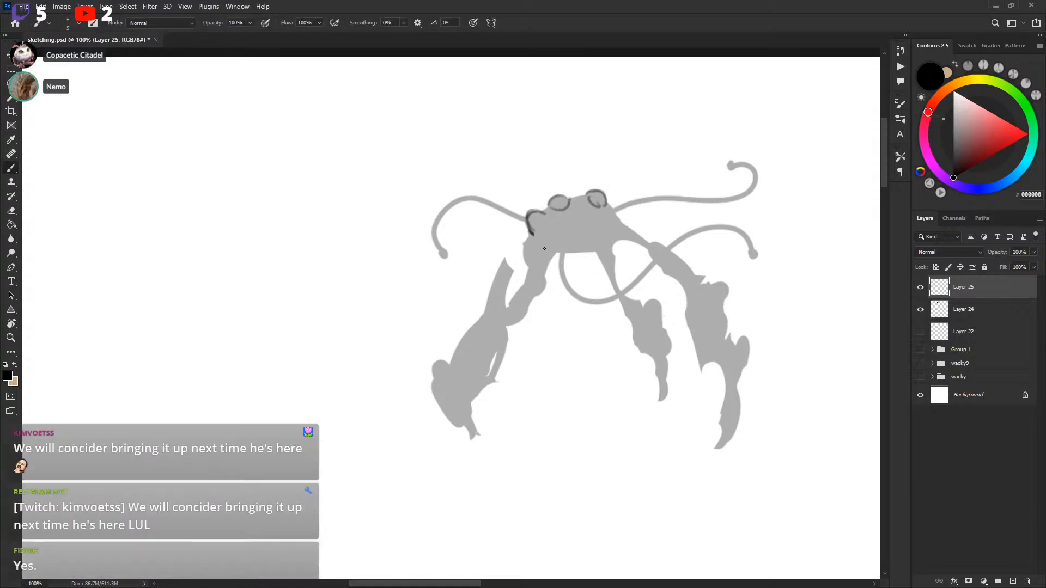
# Step: Sketch a wide mouth with a curved upper lip and lower jaw across the lower part of the creature's body
pyautogui.moveTo(541, 244); pyautogui.dragTo(610, 228)
pyautogui.moveTo(611, 230)
pyautogui.mouseDown()
pyautogui.moveTo(566, 251)
pyautogui.moveTo(625, 227)
pyautogui.mouseUp()
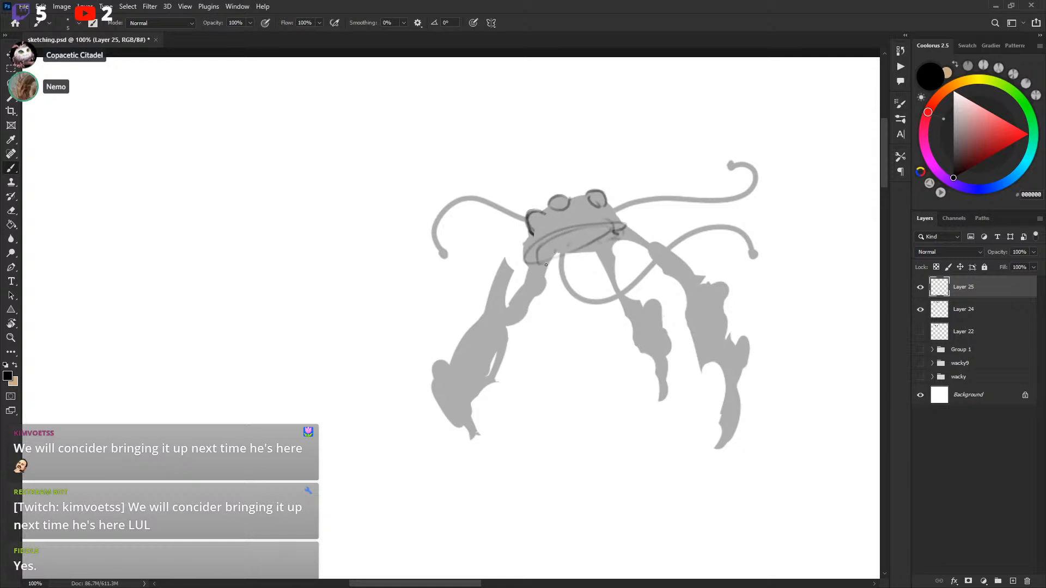
pyautogui.moveTo(545, 265)
pyautogui.mouseDown()
pyautogui.moveTo(549, 225)
pyautogui.moveTo(547, 261)
pyautogui.mouseUp()
# Step: Outline the upper parts of the left and middle legs and try a line along the right leg
pyautogui.moveTo(603, 256); pyautogui.dragTo(602, 251)
pyautogui.moveTo(595, 209)
pyautogui.mouseDown()
pyautogui.moveTo(616, 266)
pyautogui.moveTo(636, 286)
pyautogui.mouseUp()
pyautogui.moveTo(553, 231)
pyautogui.mouseDown()
pyautogui.moveTo(531, 285)
pyautogui.moveTo(510, 290)
pyautogui.mouseUp()
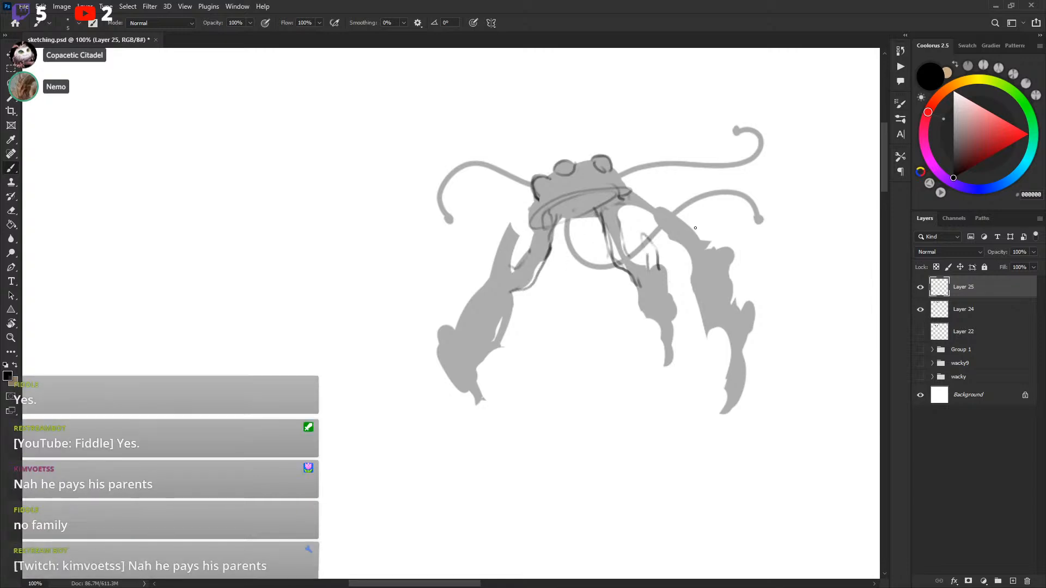
pyautogui.moveTo(624, 193); pyautogui.dragTo(697, 252)
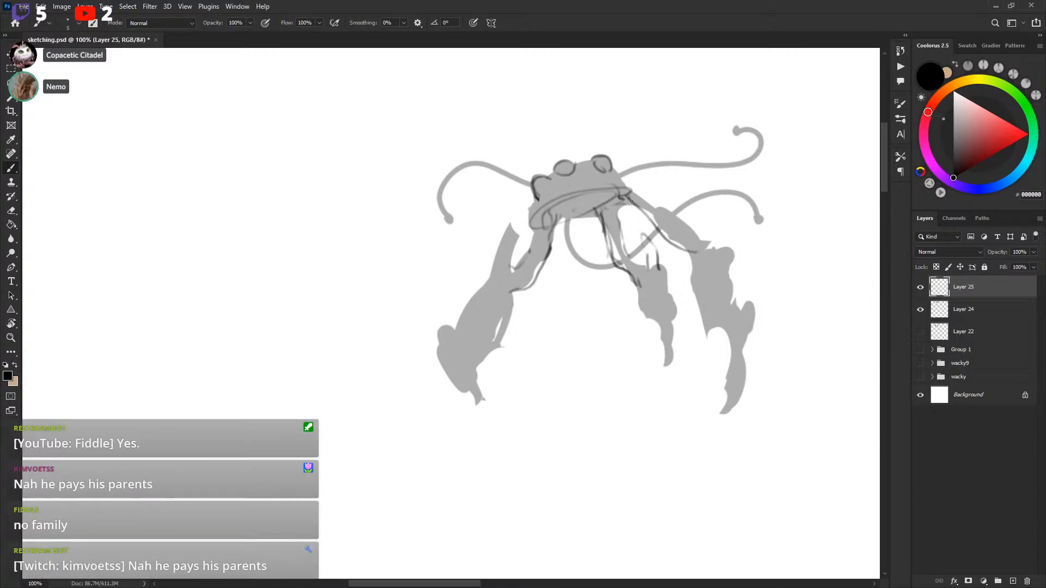
pyautogui.hotkey('ctrl', 'z')
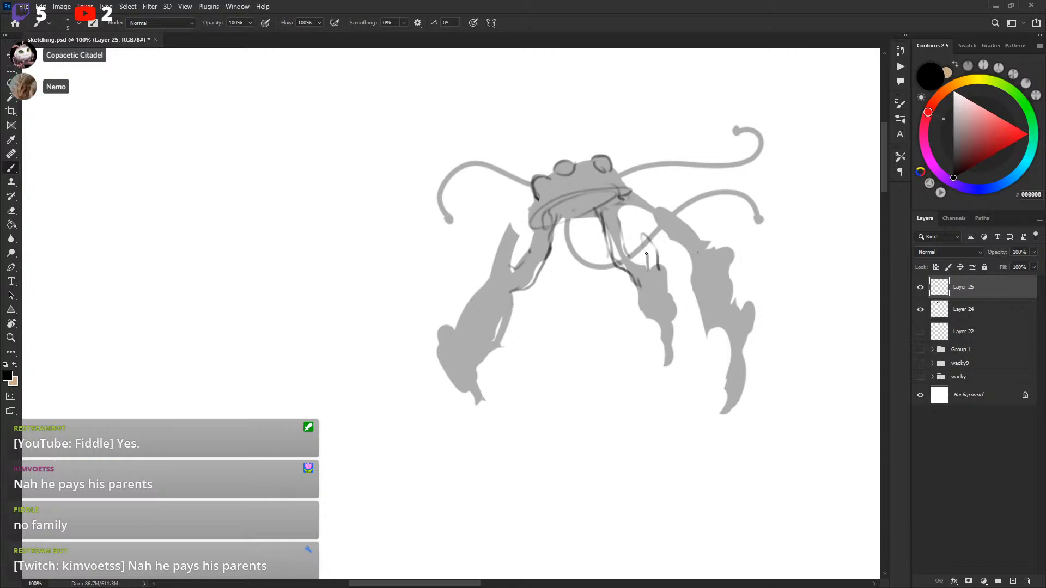
# Step: Erase the loose spike lines above the middle leg's joint and redraw them as a narrow pointed spike
pyautogui.moveTo(651, 272)
pyautogui.mouseDown()
pyautogui.moveTo(641, 236)
pyautogui.moveTo(664, 280)
pyautogui.mouseUp()
pyautogui.press('l')
pyautogui.press('Delete')
pyautogui.hotkey('ctrl', 'd')
pyautogui.press('b')
pyautogui.moveTo(664, 280)
pyautogui.mouseDown()
pyautogui.moveTo(651, 246)
pyautogui.moveTo(628, 243)
pyautogui.mouseUp()
pyautogui.press('l')
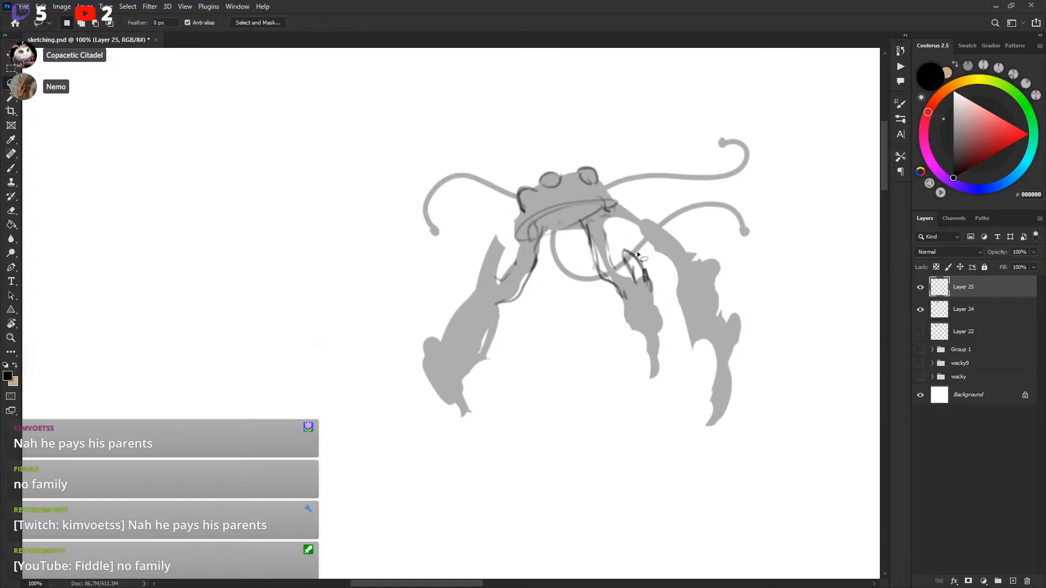
pyautogui.press('b')
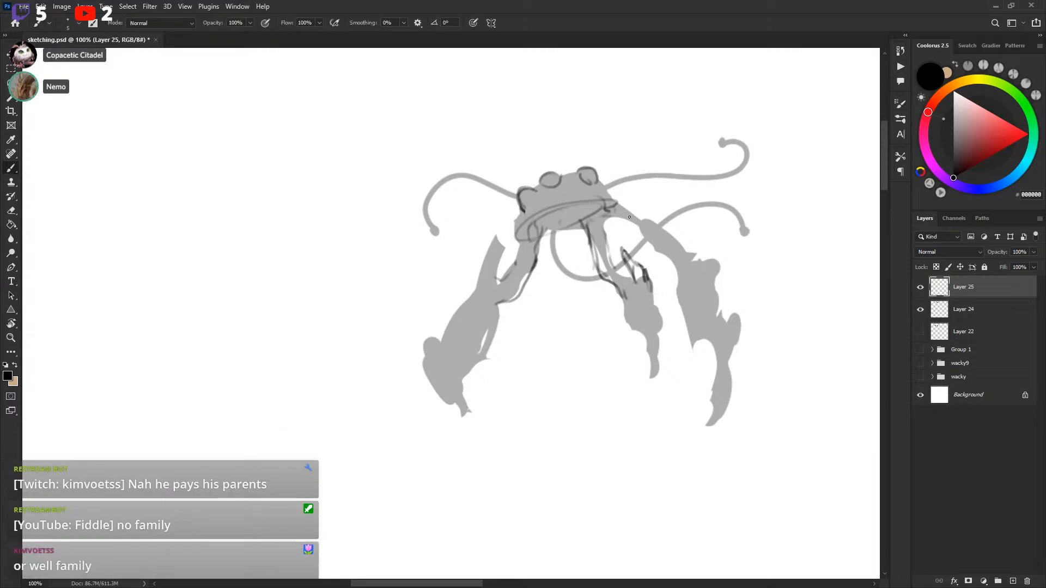
# Step: Sketch the underside of the right leg's upper segment and add strokes beside the left leg and at the mouth's right corner
pyautogui.moveTo(610, 211)
pyautogui.mouseDown()
pyautogui.moveTo(653, 247)
pyautogui.moveTo(619, 206)
pyautogui.moveTo(632, 227)
pyautogui.moveTo(610, 216)
pyautogui.moveTo(634, 246)
pyautogui.moveTo(671, 263)
pyautogui.mouseUp()
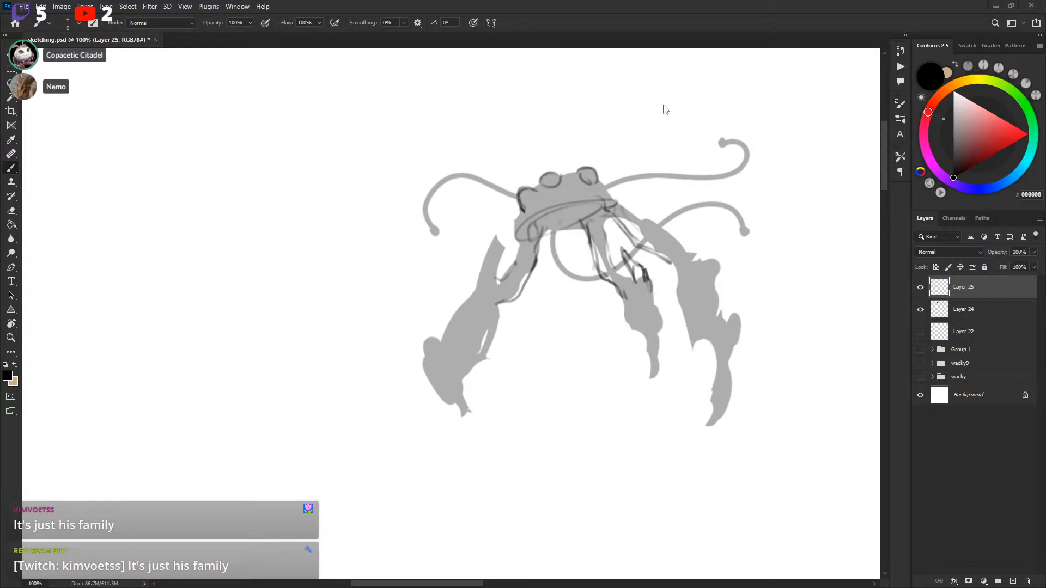
pyautogui.moveTo(629, 211); pyautogui.dragTo(548, 253)
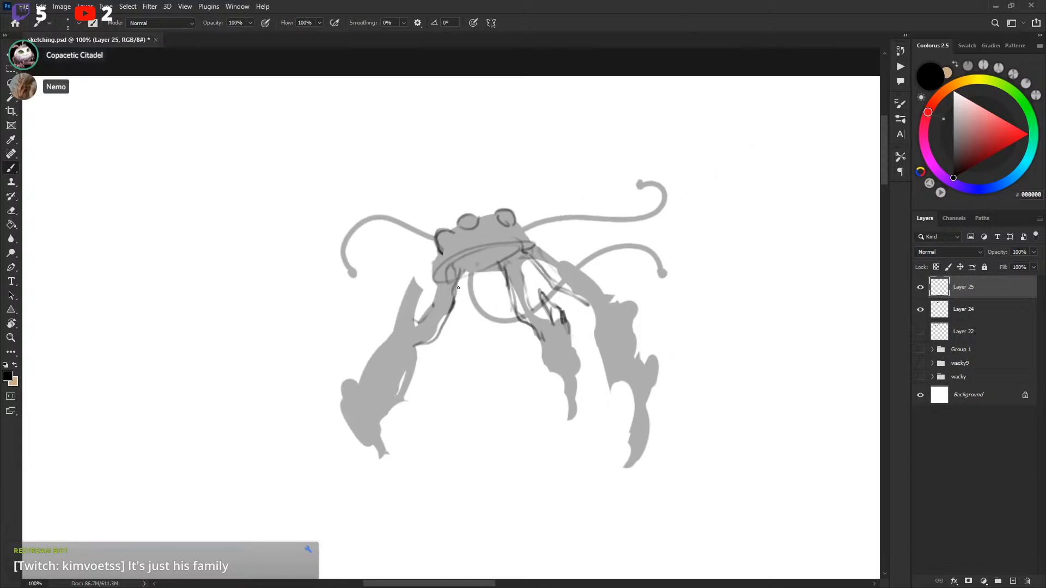
pyautogui.moveTo(461, 275); pyautogui.dragTo(458, 295)
pyautogui.moveTo(507, 241); pyautogui.dragTo(539, 243)
pyautogui.moveTo(542, 243)
pyautogui.mouseDown()
pyautogui.moveTo(491, 268)
pyautogui.moveTo(529, 322)
pyautogui.mouseUp()
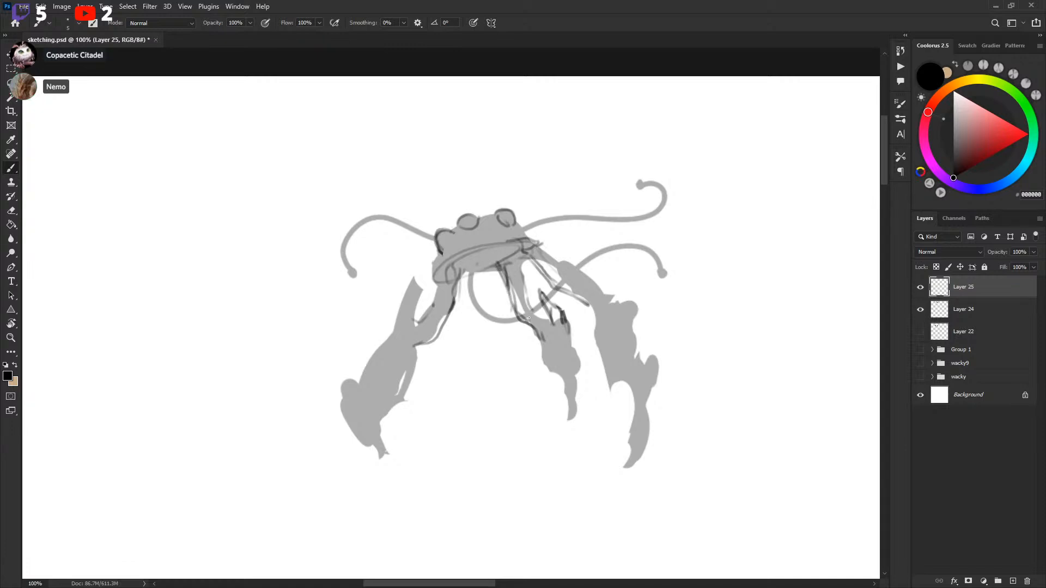
# Step: Reinforce the upper-segment outlines of the middle, left and right legs with darker strokes
pyautogui.moveTo(504, 267); pyautogui.dragTo(538, 325)
pyautogui.moveTo(424, 334)
pyautogui.mouseDown()
pyautogui.moveTo(449, 302)
pyautogui.moveTo(457, 267)
pyautogui.mouseUp()
pyautogui.moveTo(559, 284); pyautogui.dragTo(600, 311)
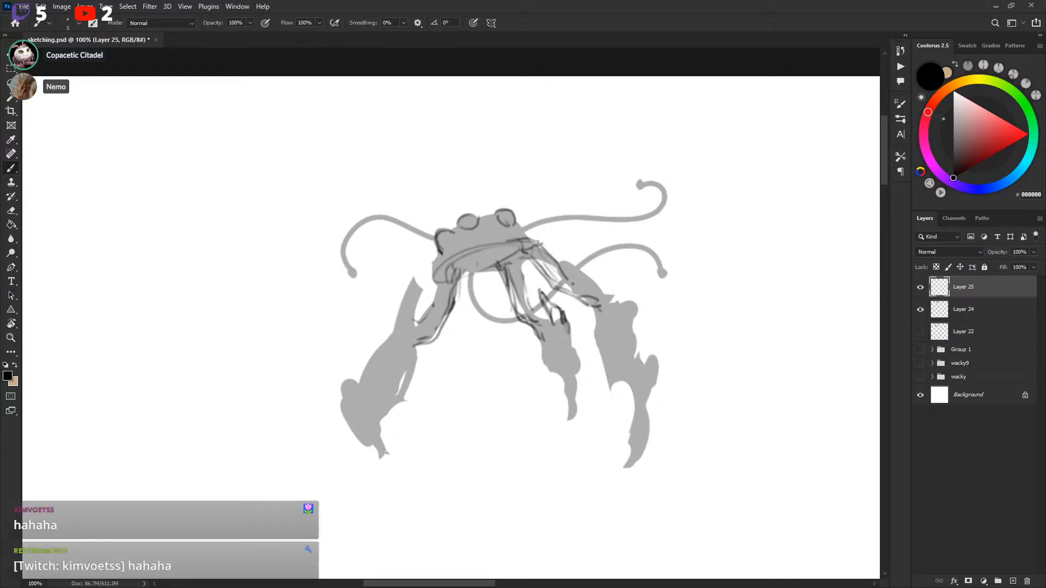
# Step: Sketch a tall spike rising from the right leg's joint and outline the joint's outer edge
pyautogui.moveTo(564, 269)
pyautogui.mouseDown()
pyautogui.moveTo(619, 301)
pyautogui.moveTo(602, 242)
pyautogui.moveTo(634, 299)
pyautogui.moveTo(626, 251)
pyautogui.moveTo(610, 274)
pyautogui.moveTo(611, 296)
pyautogui.moveTo(603, 246)
pyautogui.mouseUp()
pyautogui.hotkey('ctrl', 'z')
pyautogui.moveTo(614, 291)
pyautogui.mouseDown()
pyautogui.moveTo(599, 253)
pyautogui.moveTo(610, 297)
pyautogui.moveTo(598, 240)
pyautogui.moveTo(632, 328)
pyautogui.mouseUp()
# Step: Outline the pointed spike on the left leg's joint, redrawing its outer edge up to the tip
pyautogui.moveTo(391, 335); pyautogui.dragTo(413, 278)
pyautogui.hotkey('ctrl', 'z')
pyautogui.hotkey('ctrl', 'z')
pyautogui.moveTo(391, 333); pyautogui.dragTo(408, 292)
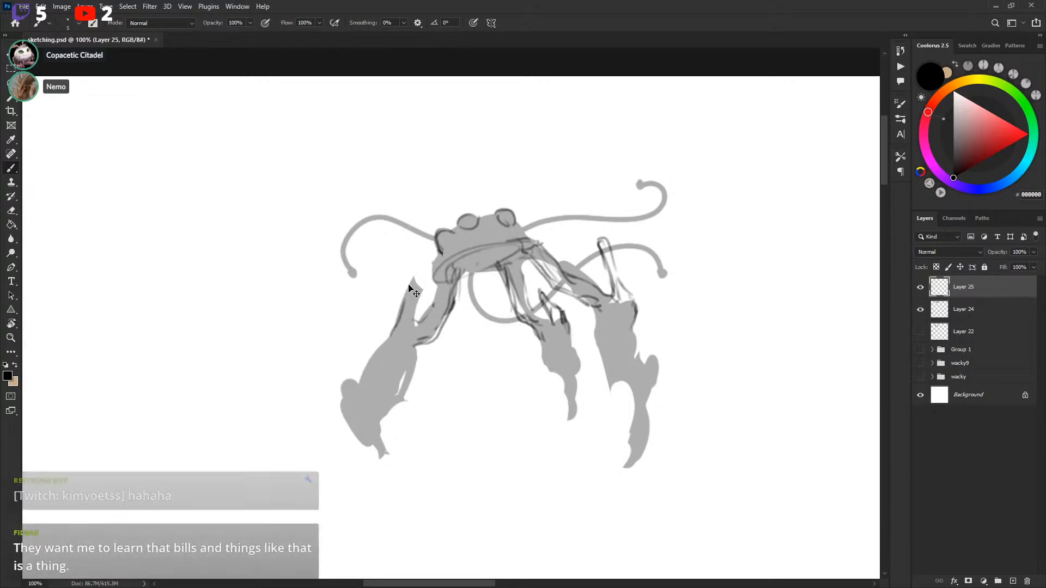
pyautogui.hotkey('ctrl', 'z')
pyautogui.moveTo(391, 333)
pyautogui.mouseDown()
pyautogui.moveTo(411, 275)
pyautogui.moveTo(422, 287)
pyautogui.mouseUp()
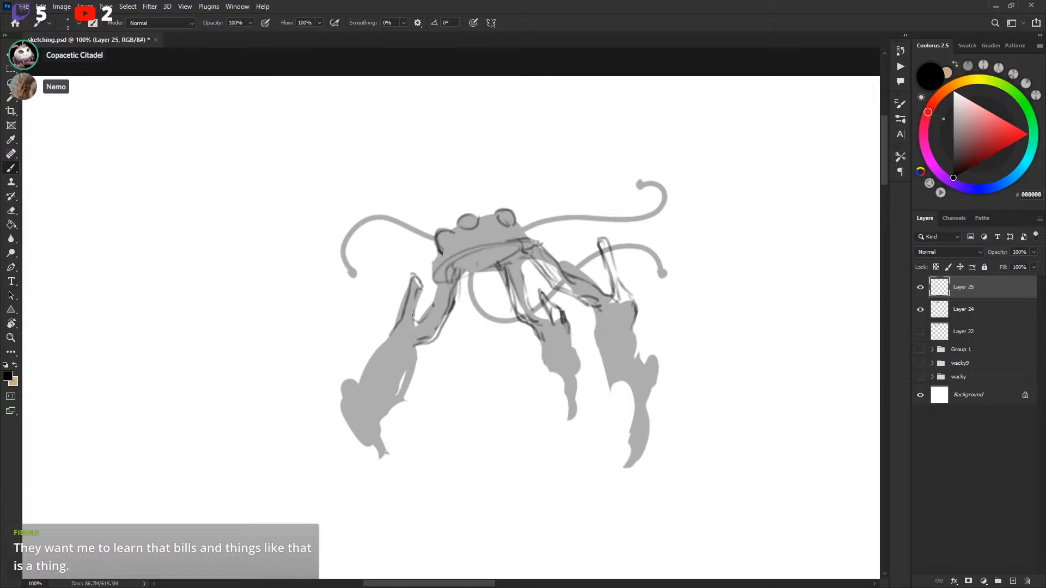
pyautogui.moveTo(416, 324)
pyautogui.mouseDown()
pyautogui.moveTo(413, 304)
pyautogui.moveTo(416, 325)
pyautogui.mouseUp()
# Step: Delete the sketched spike above the middle leg's joint
pyautogui.moveTo(551, 304)
pyautogui.mouseDown()
pyautogui.moveTo(566, 327)
pyautogui.moveTo(532, 287)
pyautogui.mouseUp()
pyautogui.press('l')
pyautogui.press('Delete')
pyautogui.press('Delete')
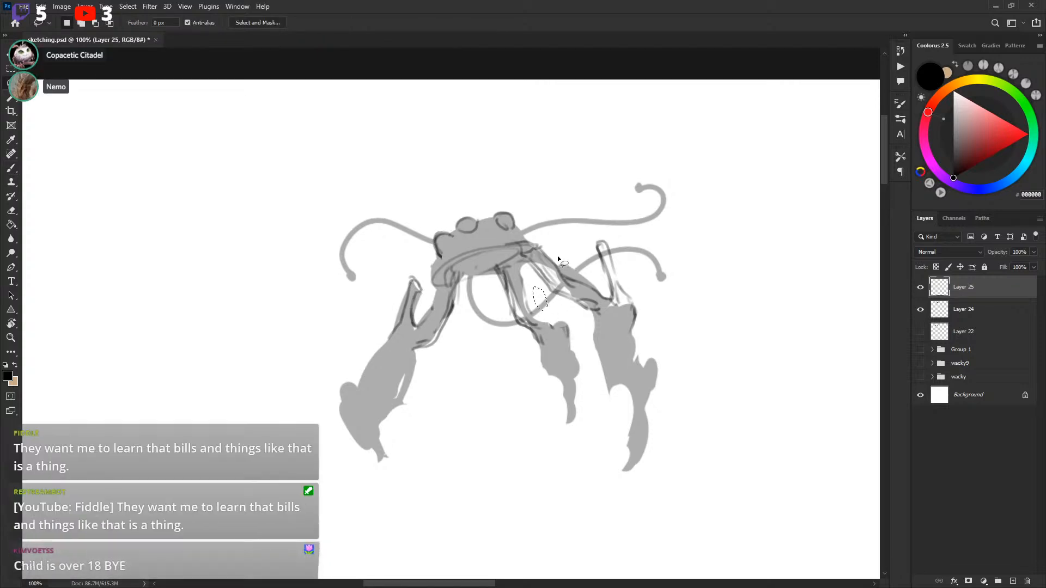
pyautogui.hotkey('ctrl', 'd')
pyautogui.press('b')
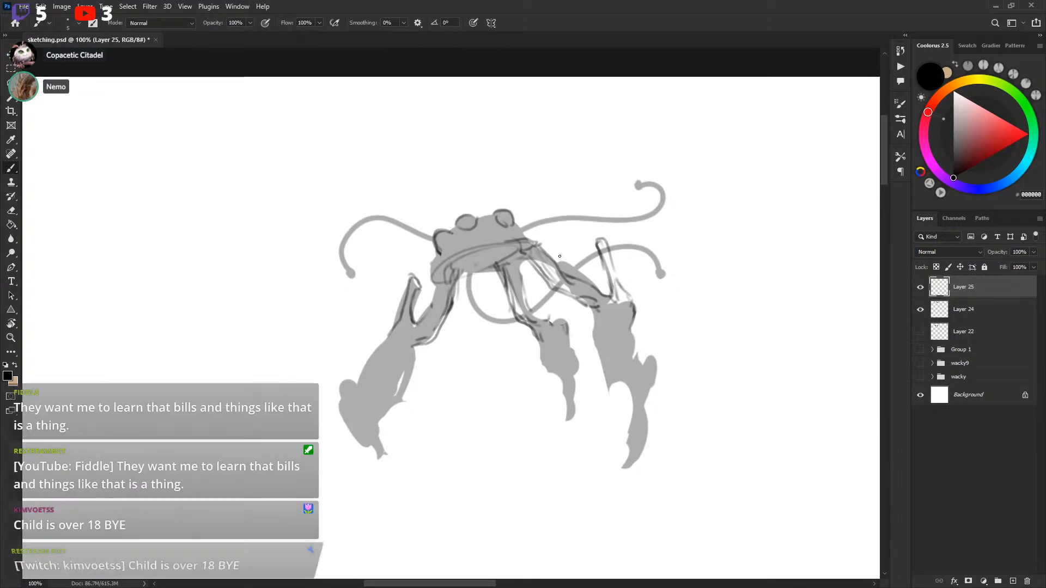
# Step: Redraw the middle leg's spike with a slimmer tip and outline the joint beneath it
pyautogui.moveTo(548, 319); pyautogui.dragTo(535, 290)
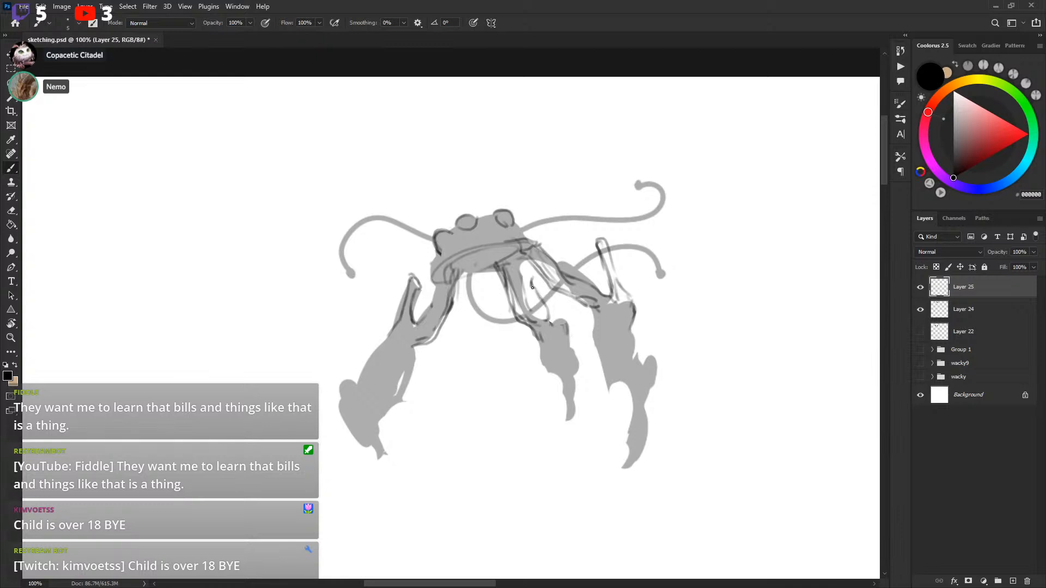
pyautogui.moveTo(531, 278); pyautogui.dragTo(537, 289)
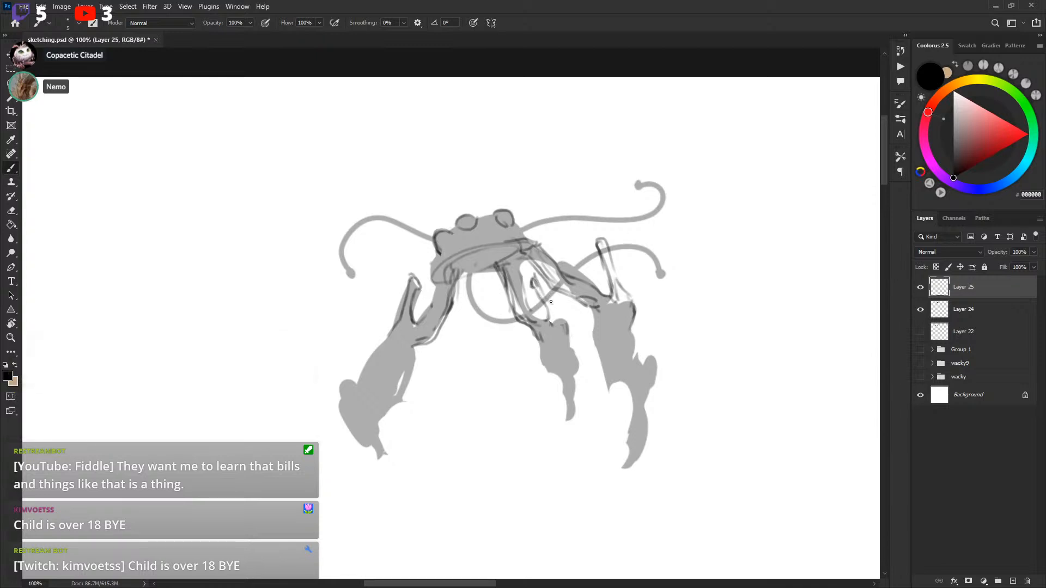
pyautogui.moveTo(534, 282)
pyautogui.mouseDown()
pyautogui.moveTo(578, 317)
pyautogui.moveTo(557, 310)
pyautogui.moveTo(586, 298)
pyautogui.moveTo(567, 331)
pyautogui.mouseUp()
pyautogui.moveTo(490, 324); pyautogui.dragTo(490, 322)
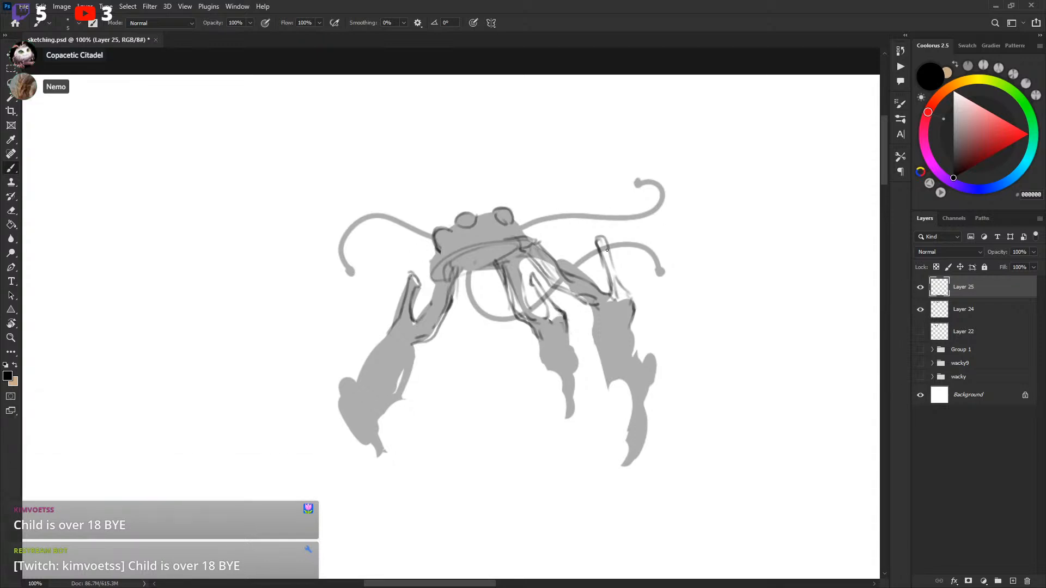
# Step: Darken the tips of the right and left leg spikes, then check the linework with Layer 24 temporarily hidden
pyautogui.moveTo(603, 262)
pyautogui.mouseDown()
pyautogui.moveTo(599, 237)
pyautogui.moveTo(606, 244)
pyautogui.mouseUp()
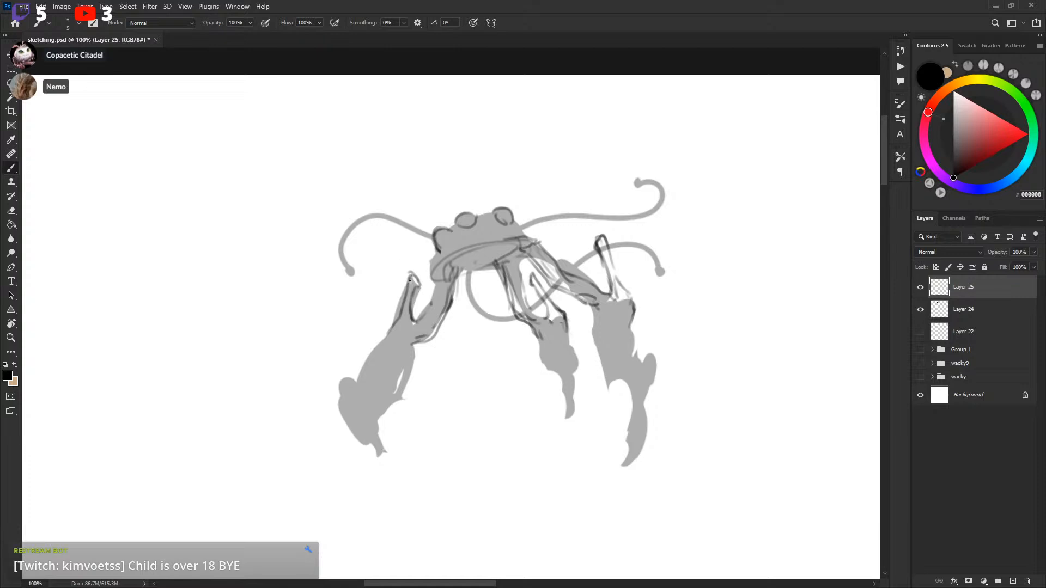
pyautogui.moveTo(410, 281); pyautogui.dragTo(422, 290)
pyautogui.scroll(-2, 649, 302)
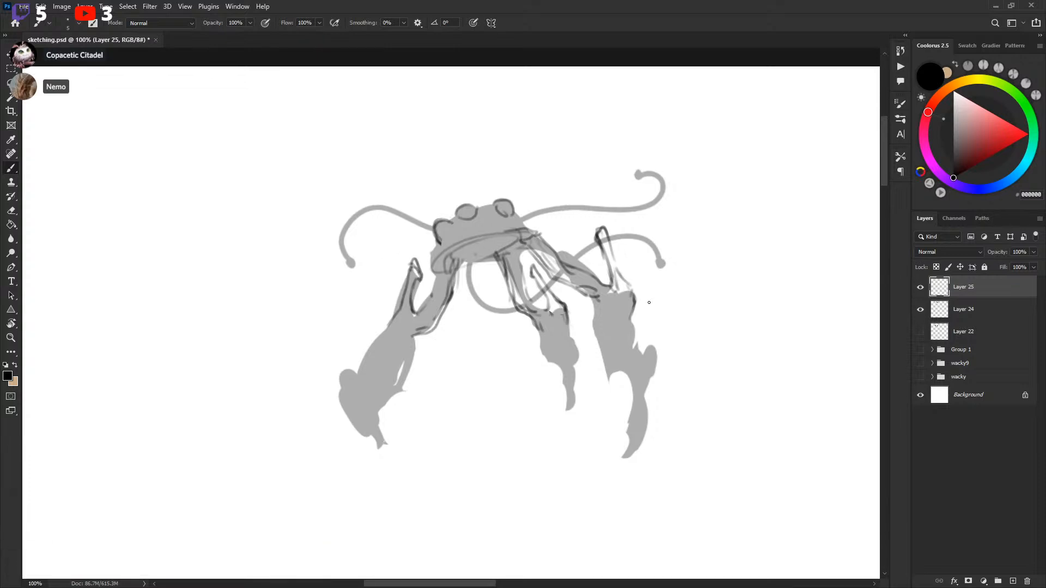
pyautogui.scroll(1, 652, 288)
pyautogui.click(921, 309)
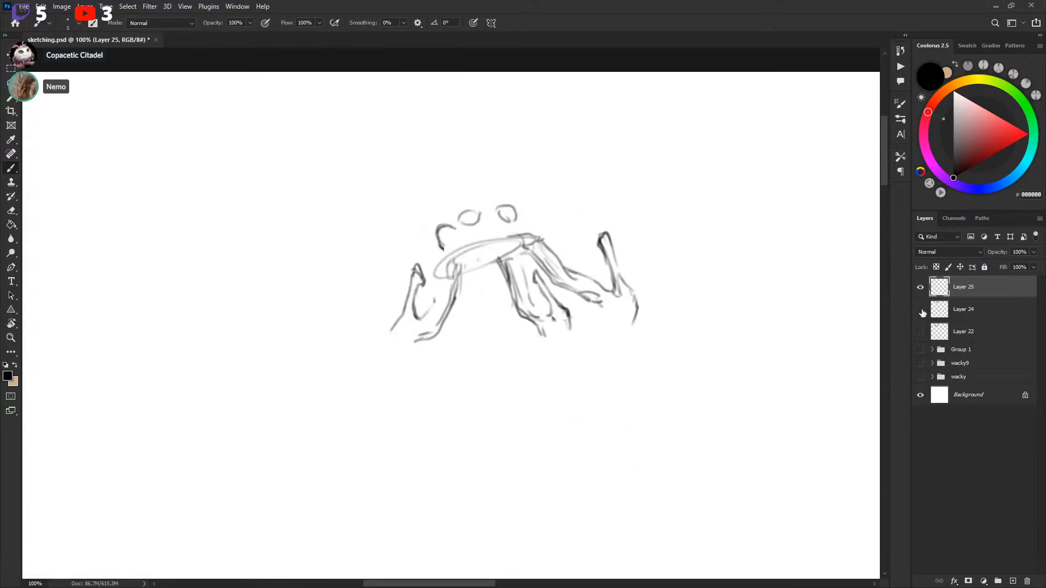
pyautogui.click(920, 309)
# Step: Trace both edges of the left antenna from the head to its darkened, rounded tip
pyautogui.moveTo(436, 271)
pyautogui.mouseDown()
pyautogui.moveTo(443, 247)
pyautogui.moveTo(531, 226)
pyautogui.moveTo(518, 219)
pyautogui.moveTo(432, 238)
pyautogui.moveTo(448, 229)
pyautogui.moveTo(432, 236)
pyautogui.moveTo(378, 216)
pyautogui.moveTo(360, 220)
pyautogui.moveTo(354, 269)
pyautogui.mouseUp()
pyautogui.moveTo(366, 216); pyautogui.dragTo(414, 227)
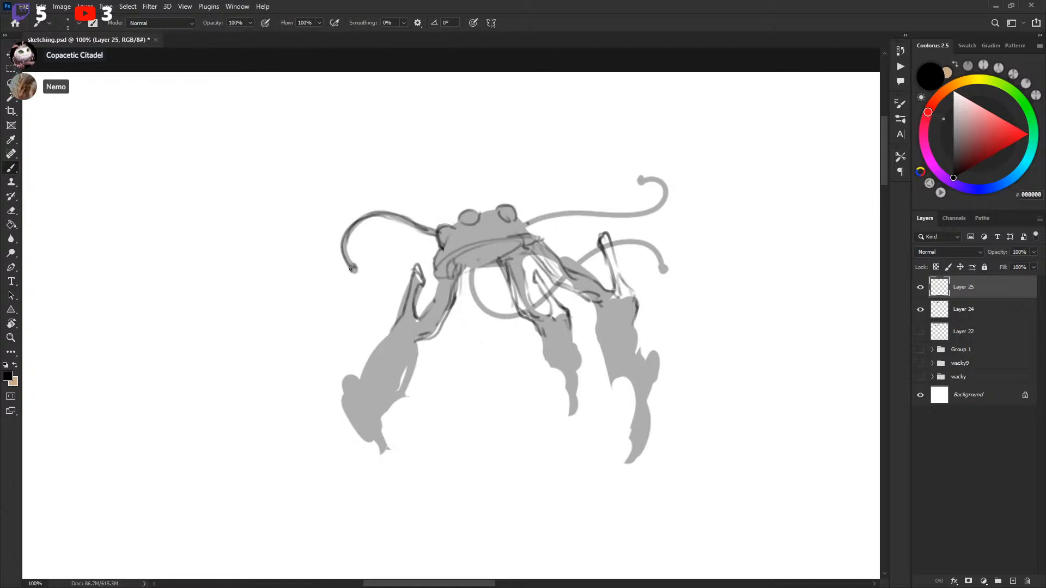
pyautogui.moveTo(350, 269); pyautogui.dragTo(355, 273)
pyautogui.moveTo(620, 234); pyautogui.dragTo(638, 259)
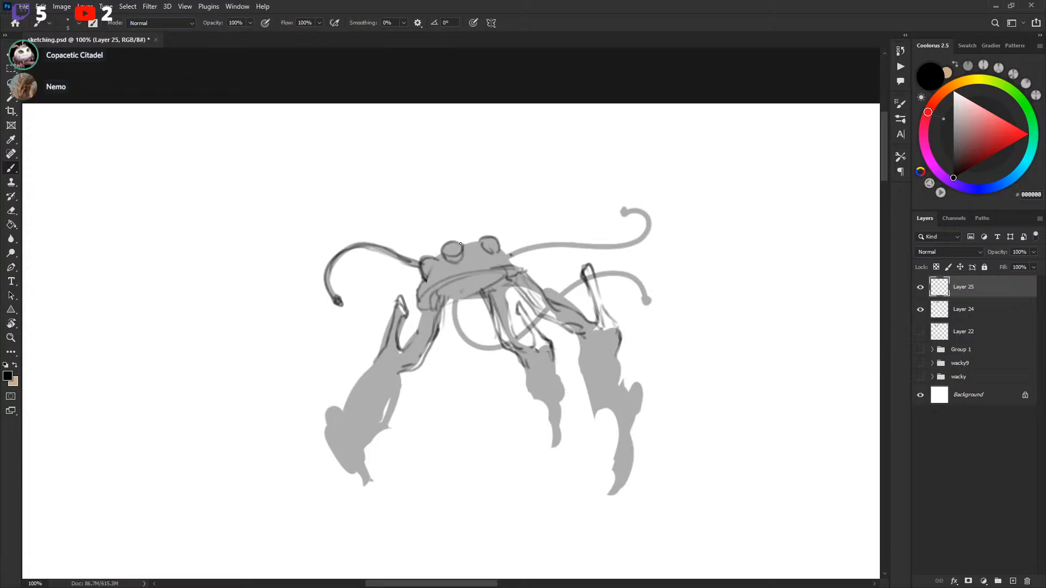
# Step: Refine the bump outlines and sketch the head's top edge between the bumps and down its right side
pyautogui.press('l')
pyautogui.press('b')
pyautogui.press('l')
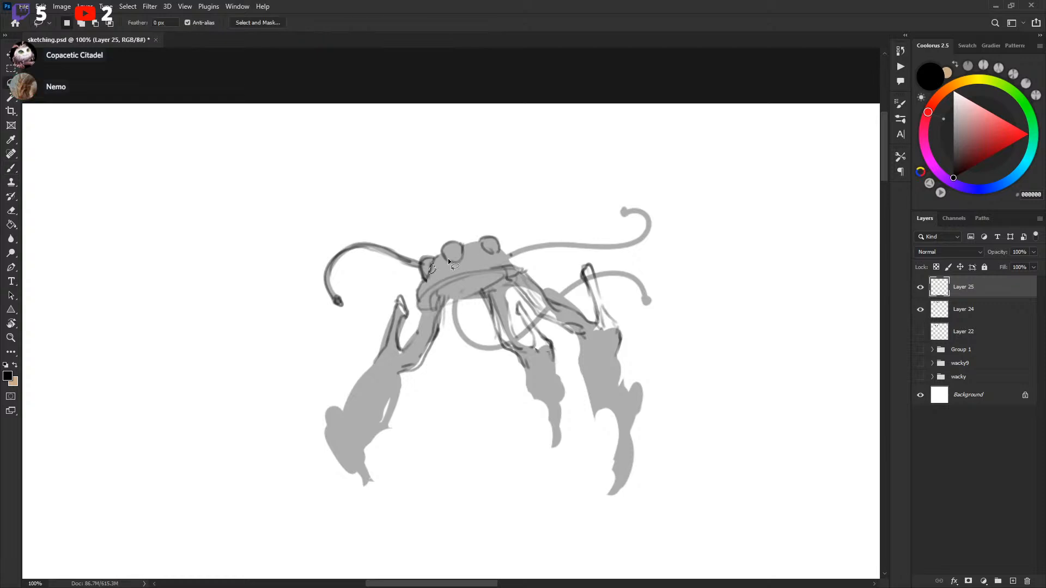
pyautogui.press('b')
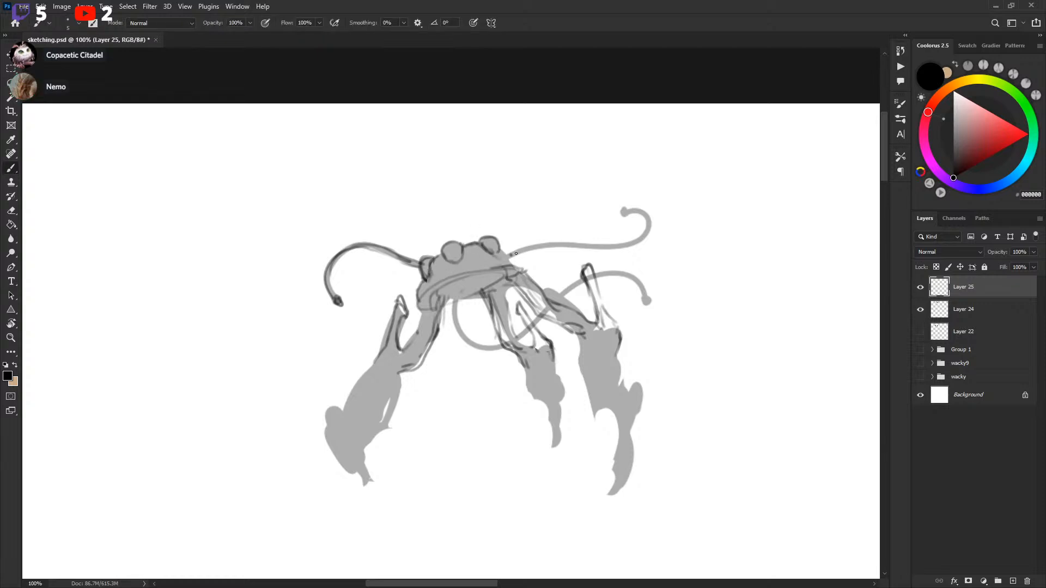
pyautogui.moveTo(501, 250); pyautogui.dragTo(520, 266)
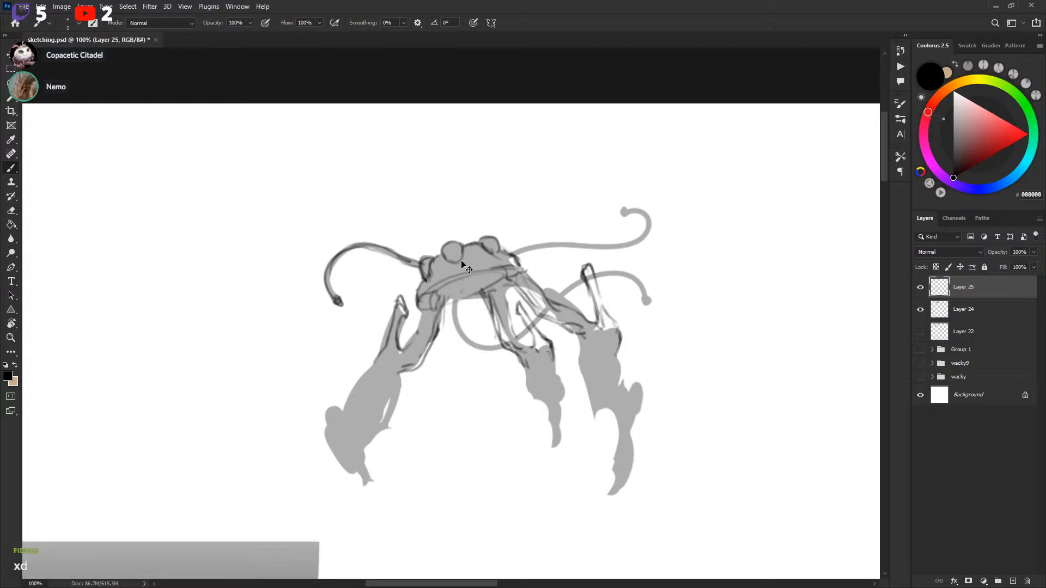
# Step: Rework the mouth with a wavier lip line and a firmer jaw edge, and trim the excess lines
pyautogui.moveTo(425, 308)
pyautogui.mouseDown()
pyautogui.moveTo(437, 284)
pyautogui.moveTo(475, 269)
pyautogui.moveTo(515, 272)
pyautogui.mouseUp()
pyautogui.moveTo(420, 306)
pyautogui.mouseDown()
pyautogui.moveTo(501, 302)
pyautogui.moveTo(505, 346)
pyautogui.moveTo(488, 300)
pyautogui.moveTo(497, 334)
pyautogui.moveTo(527, 357)
pyautogui.mouseUp()
pyautogui.press('l')
pyautogui.press('Delete')
pyautogui.hotkey('ctrl', 'd')
pyautogui.press('b')
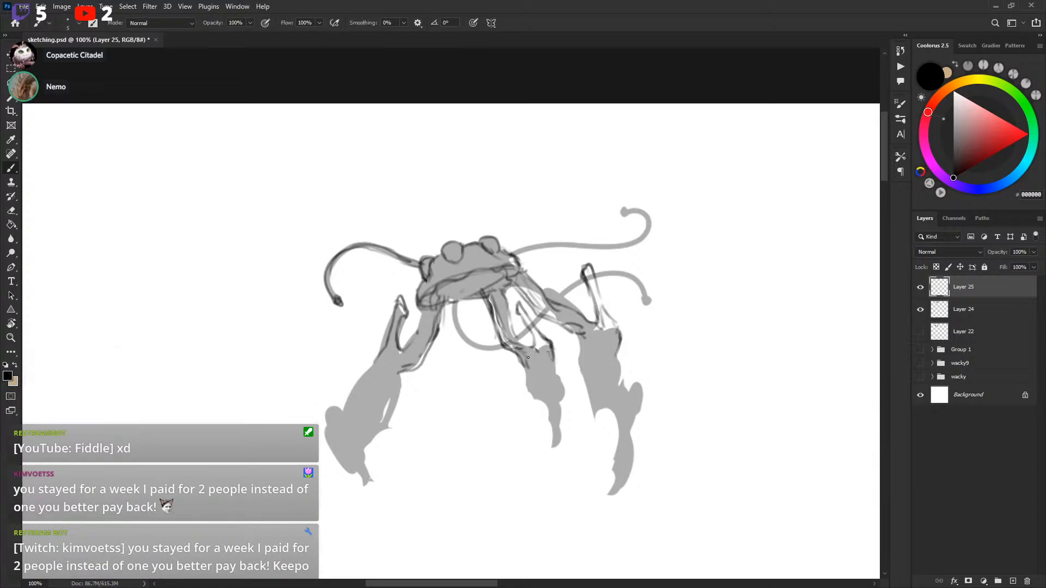
# Step: Trim and redraw the lower contour of the left leg's joint and touch up the middle leg's outline
pyautogui.press('l')
pyautogui.moveTo(405, 366)
pyautogui.mouseDown()
pyautogui.moveTo(400, 377)
pyautogui.moveTo(423, 355)
pyautogui.mouseUp()
pyautogui.press('Delete')
pyautogui.hotkey('ctrl', 'd')
pyautogui.press('b')
pyautogui.hotkey('ctrl', 'z')
pyautogui.moveTo(509, 334); pyautogui.dragTo(507, 334)
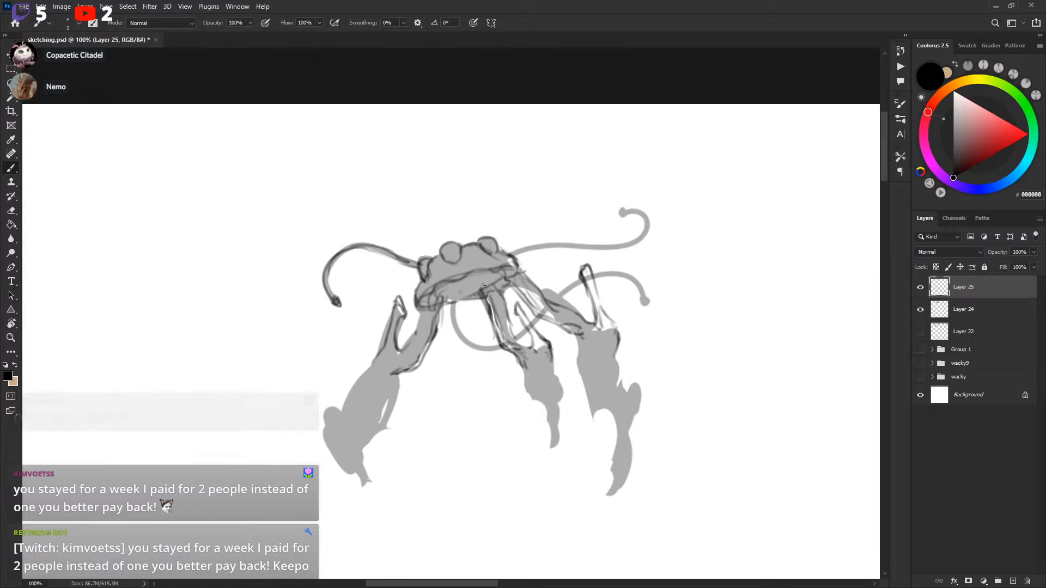
# Step: Reshape the head's right edge above the mouth corner and trim the overlapping lines there
pyautogui.press('l')
pyautogui.press('b')
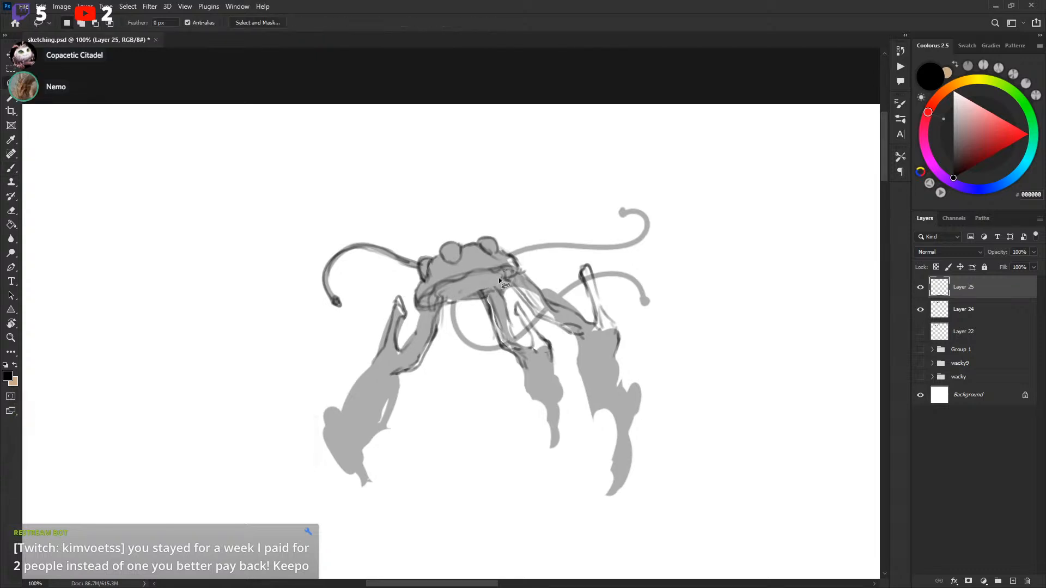
pyautogui.moveTo(513, 256)
pyautogui.mouseDown()
pyautogui.moveTo(522, 271)
pyautogui.moveTo(490, 261)
pyautogui.mouseUp()
pyautogui.press('l')
pyautogui.hotkey('ctrl', 'd')
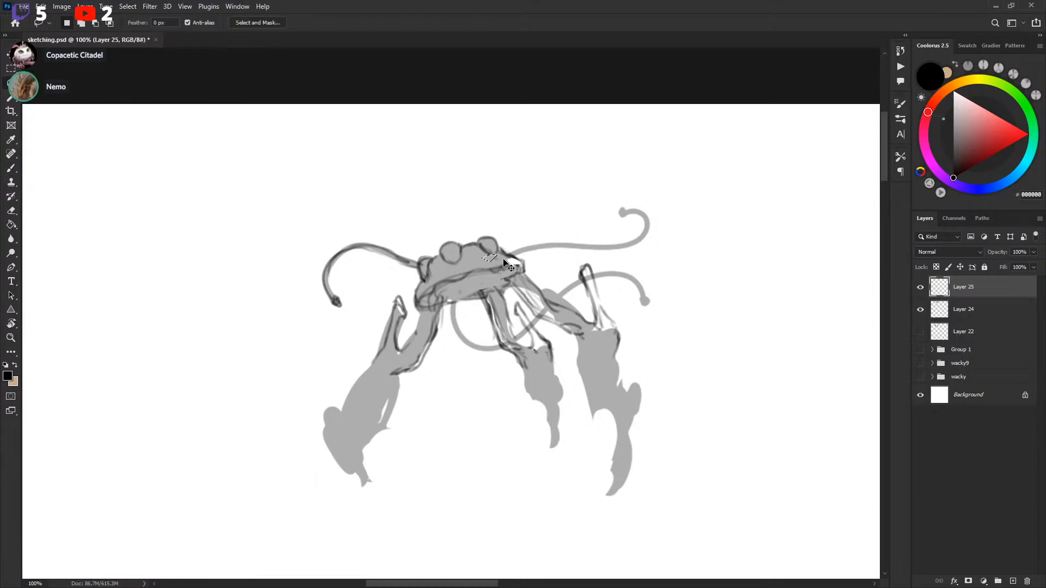
pyautogui.press('b')
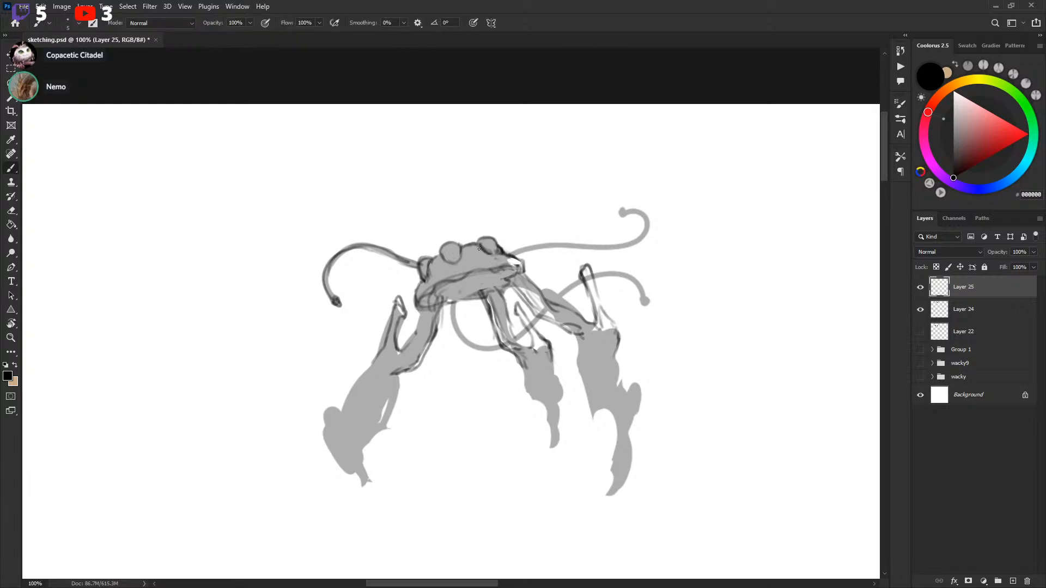
# Step: Clean up and darken the outlines of the rightmost and leftmost bumps
pyautogui.press('l')
pyautogui.press('b')
pyautogui.press('l')
pyautogui.press('b')
pyautogui.moveTo(421, 262); pyautogui.dragTo(418, 276)
pyautogui.moveTo(544, 247); pyautogui.dragTo(527, 252)
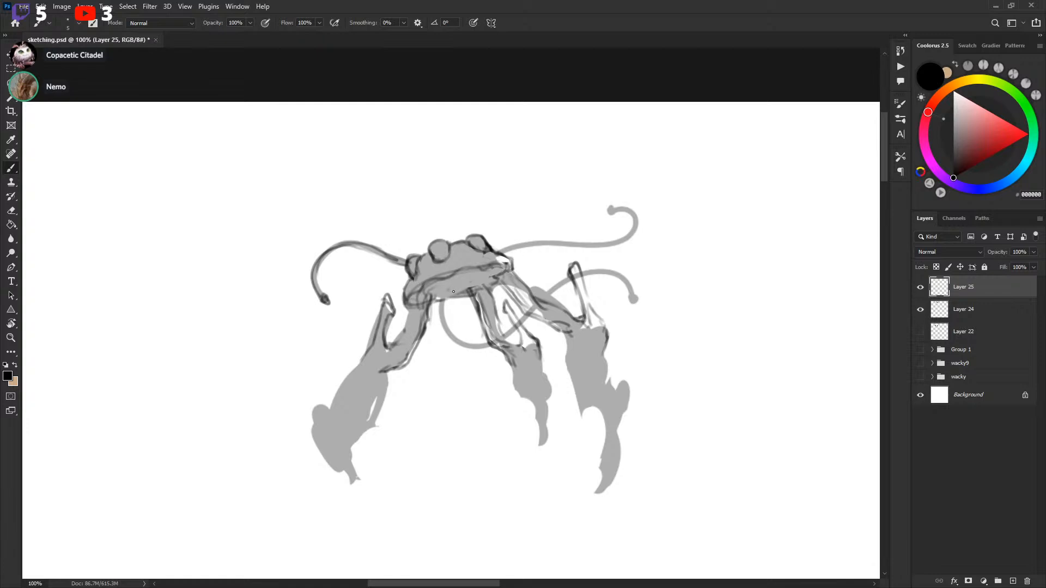
# Step: Strengthen the jaw's lower edge and its junctions with the left and middle legs
pyautogui.moveTo(432, 302)
pyautogui.mouseDown()
pyautogui.moveTo(474, 281)
pyautogui.moveTo(466, 264)
pyautogui.moveTo(484, 321)
pyautogui.mouseUp()
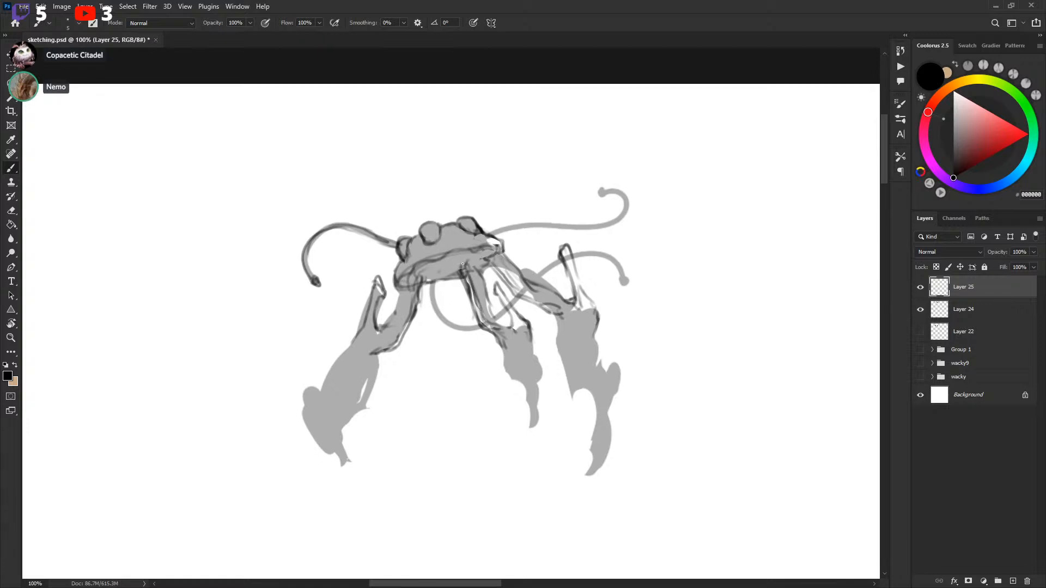
pyautogui.moveTo(462, 270); pyautogui.dragTo(476, 269)
pyautogui.moveTo(412, 281)
pyautogui.mouseDown()
pyautogui.moveTo(401, 286)
pyautogui.moveTo(420, 274)
pyautogui.mouseUp()
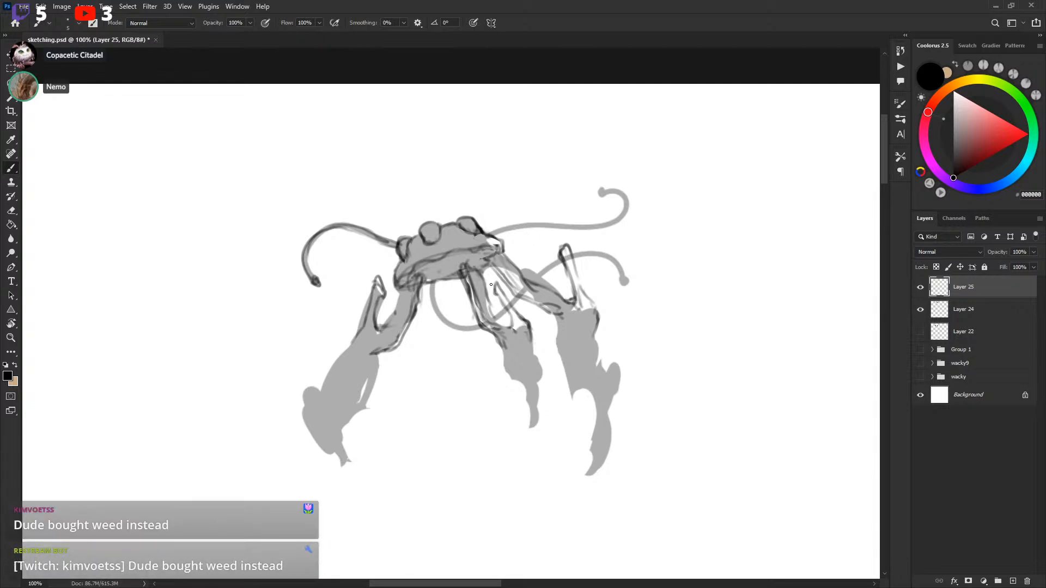
pyautogui.moveTo(490, 284); pyautogui.dragTo(489, 284)
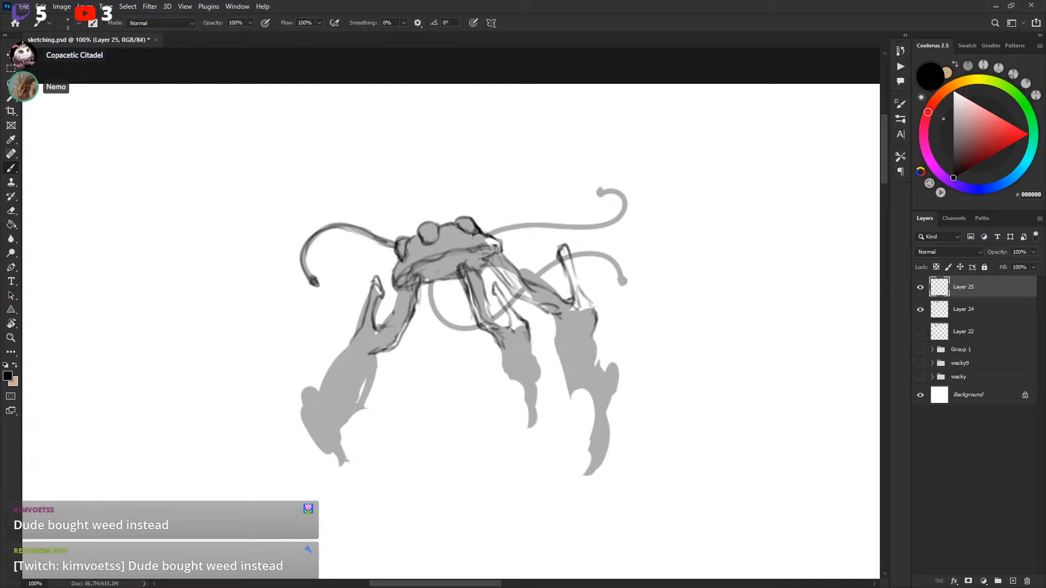
# Step: Try to isolate and reposition the middle leg's line art
pyautogui.press('l')
pyautogui.press('b')
pyautogui.hotkey('ctrl', 'd')
pyautogui.press('l')
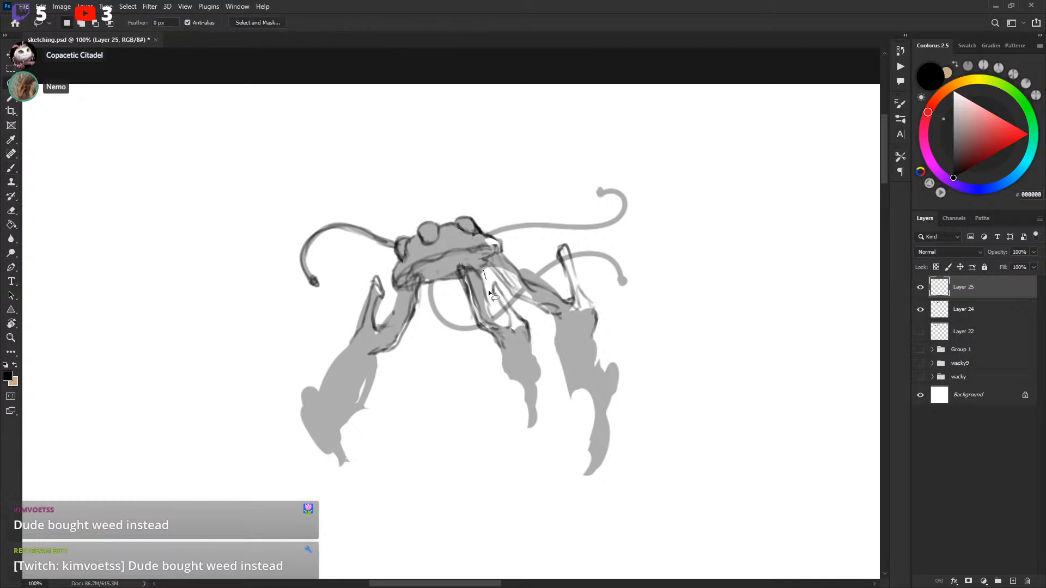
pyautogui.moveTo(512, 298)
pyautogui.mouseDown()
pyautogui.moveTo(501, 439)
pyautogui.moveTo(485, 275)
pyautogui.mouseUp()
pyautogui.press('v')
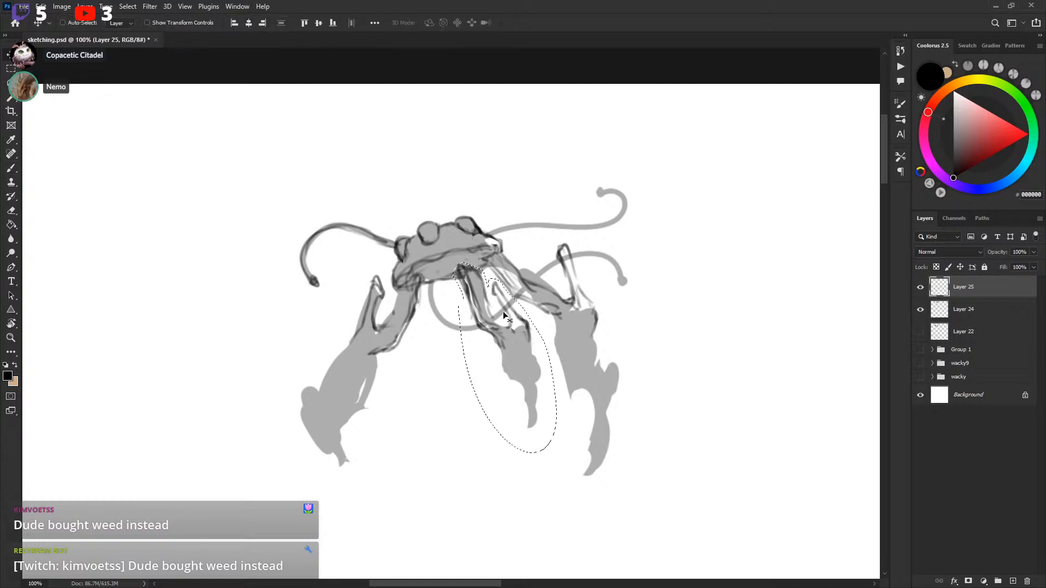
pyautogui.moveTo(506, 317); pyautogui.dragTo(506, 374)
pyautogui.hotkey('ctrl', 'd')
# Step: Outline the middle leg's rounded lower pad and add short wrinkle lines along the leg's outer edge
pyautogui.press('b')
pyautogui.moveTo(523, 377)
pyautogui.mouseDown()
pyautogui.moveTo(501, 357)
pyautogui.moveTo(525, 381)
pyautogui.mouseUp()
pyautogui.moveTo(554, 310)
pyautogui.mouseDown()
pyautogui.moveTo(558, 322)
pyautogui.moveTo(530, 352)
pyautogui.moveTo(536, 377)
pyautogui.mouseUp()
pyautogui.moveTo(605, 305); pyautogui.dragTo(606, 314)
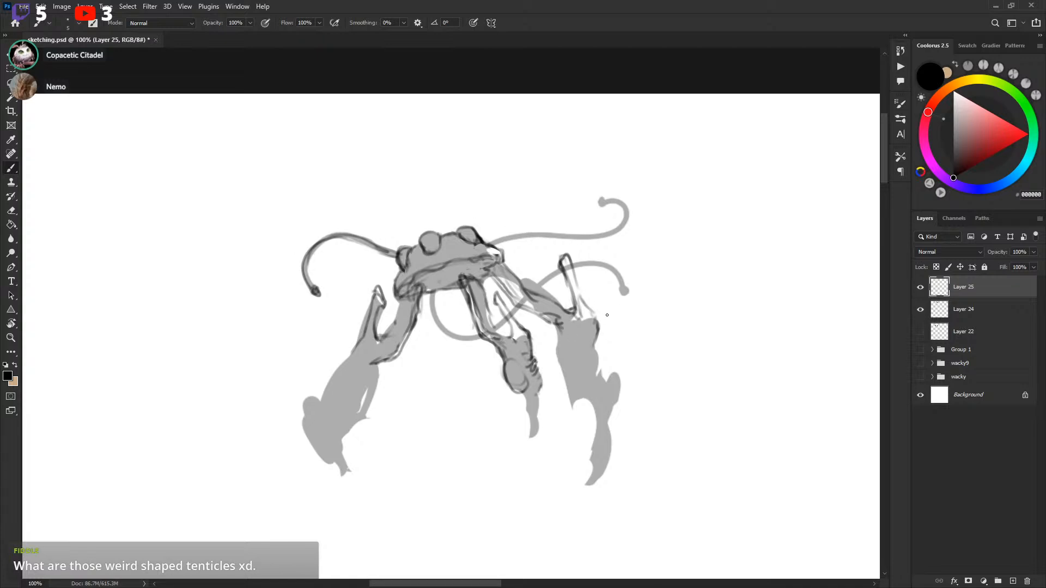
# Step: Draw the inner edge of the right leg's lower segment and strengthen the outline of its upper segment
pyautogui.moveTo(555, 338)
pyautogui.mouseDown()
pyautogui.moveTo(572, 400)
pyautogui.moveTo(584, 405)
pyautogui.mouseUp()
pyautogui.hotkey('ctrl', 'z')
pyautogui.moveTo(561, 332); pyautogui.dragTo(560, 360)
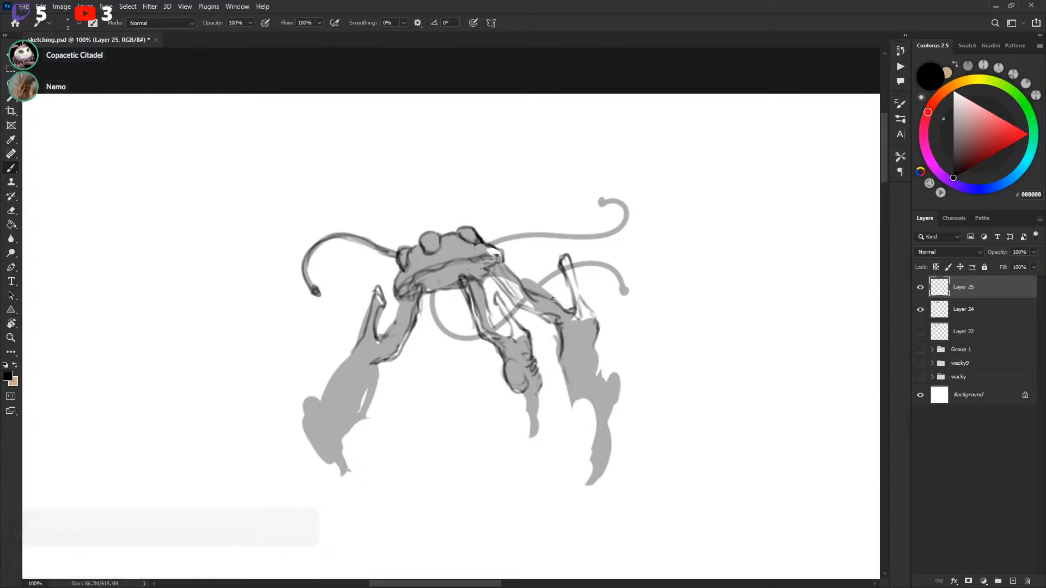
pyautogui.moveTo(506, 290)
pyautogui.mouseDown()
pyautogui.moveTo(551, 318)
pyautogui.moveTo(544, 299)
pyautogui.mouseUp()
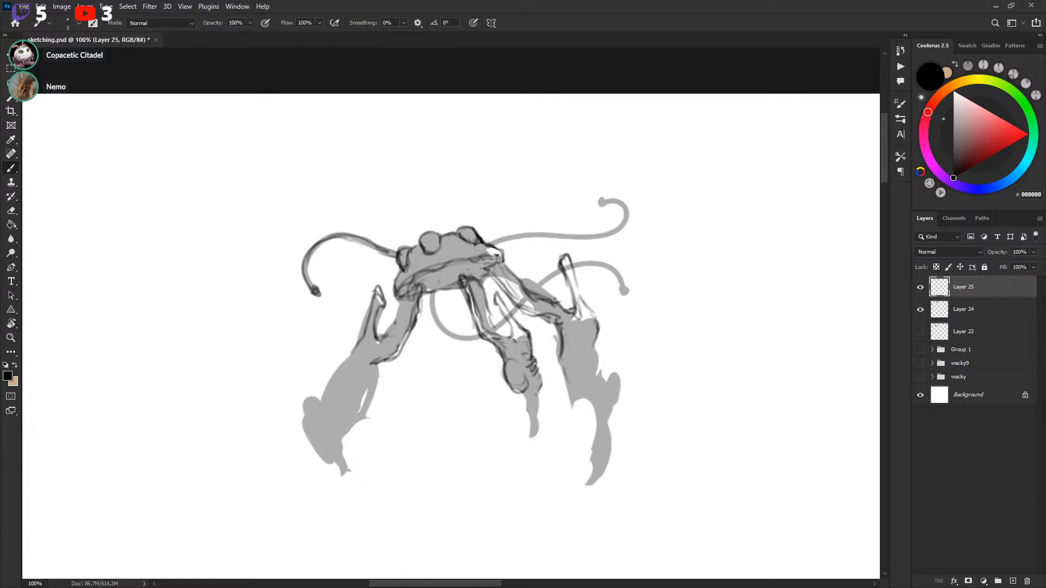
# Step: Clean up and darken the lines around the right leg's knee and spike base, and save the file
pyautogui.press('l')
pyautogui.press('b')
pyautogui.moveTo(549, 316); pyautogui.dragTo(562, 332)
pyautogui.press('l')
pyautogui.press('b')
pyautogui.moveTo(529, 335); pyautogui.dragTo(545, 319)
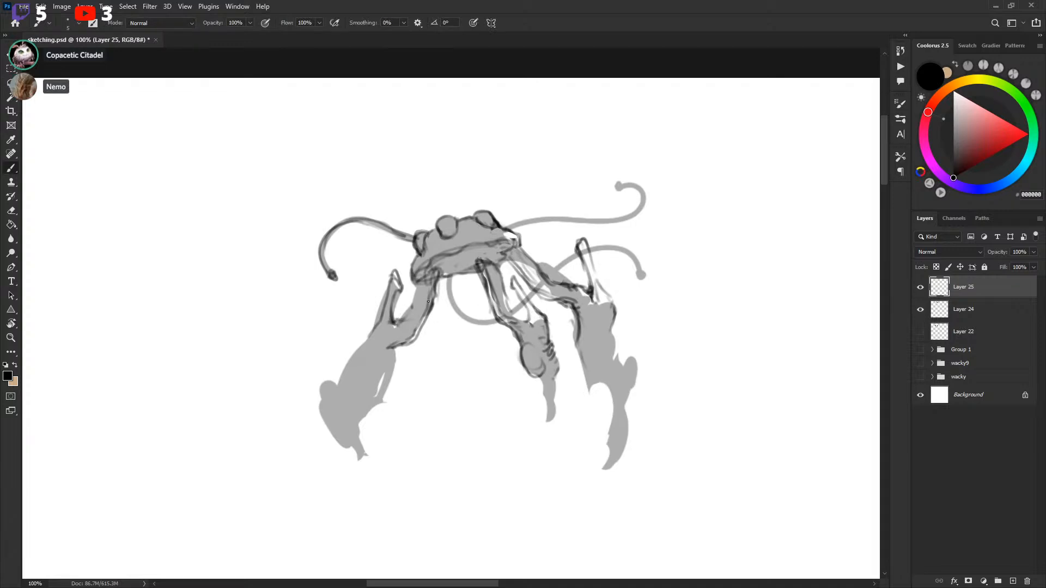
pyautogui.moveTo(463, 303); pyautogui.dragTo(469, 320)
pyautogui.hotkey('ctrl', 's')
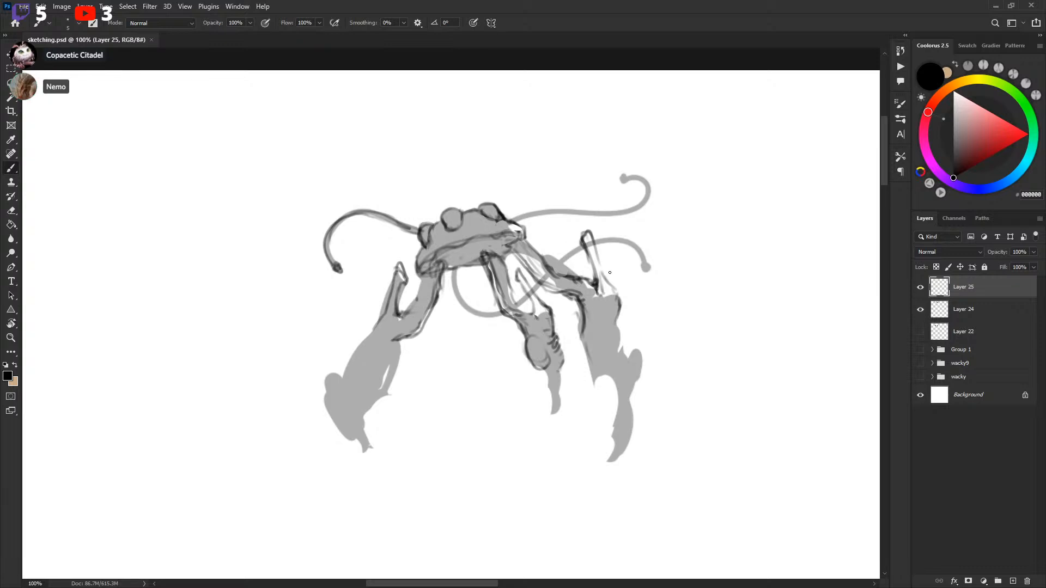
# Step: Outline the right leg's lower segment down to a rounded pad and reset the brush colors to black and white
pyautogui.moveTo(612, 289); pyautogui.dragTo(606, 284)
pyautogui.moveTo(610, 320); pyautogui.dragTo(658, 291)
pyautogui.scroll(3, 648, 294)
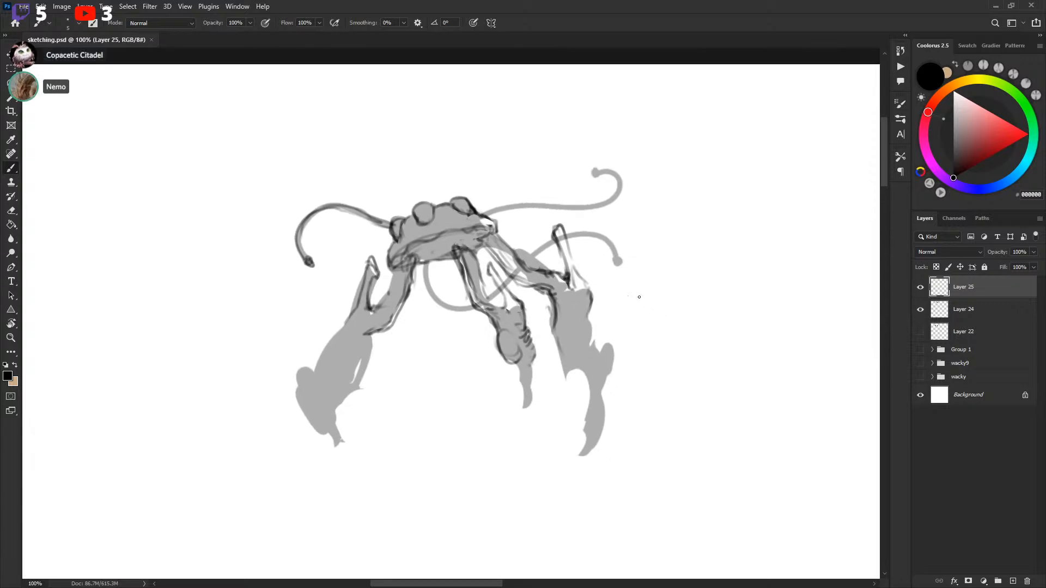
pyautogui.moveTo(552, 321)
pyautogui.mouseDown()
pyautogui.moveTo(564, 366)
pyautogui.moveTo(559, 354)
pyautogui.moveTo(581, 371)
pyautogui.mouseUp()
pyautogui.press('x')
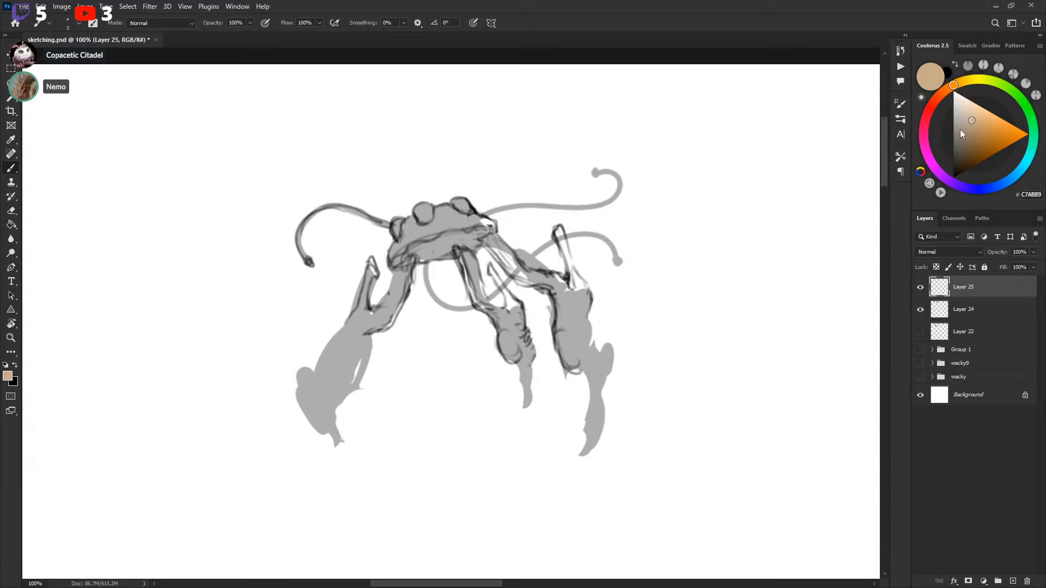
pyautogui.press('d')
pyautogui.press('x')
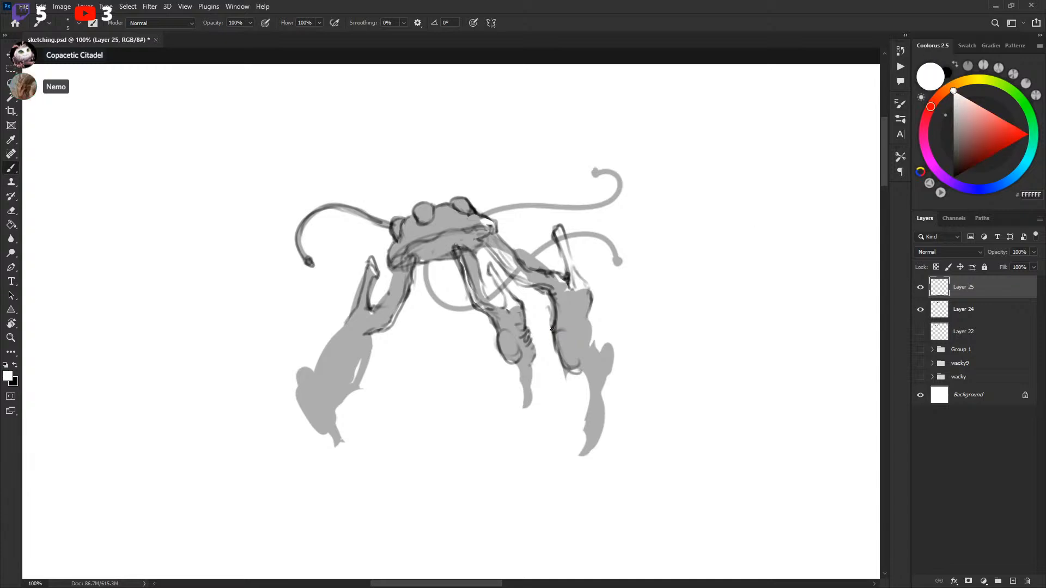
pyautogui.press('x')
pyautogui.moveTo(552, 327)
pyautogui.mouseDown()
pyautogui.moveTo(578, 338)
pyautogui.moveTo(585, 370)
pyautogui.mouseUp()
# Step: Draw a long straight horizontal ground line beneath the feet and darken the pads of the right and middle legs
pyautogui.moveTo(644, 383)
pyautogui.mouseDown()
pyautogui.moveTo(698, 371)
pyautogui.moveTo(693, 364)
pyautogui.mouseUp()
pyautogui.moveTo(637, 429)
pyautogui.mouseDown()
pyautogui.moveTo(495, 438)
pyautogui.moveTo(791, 438)
pyautogui.mouseUp()
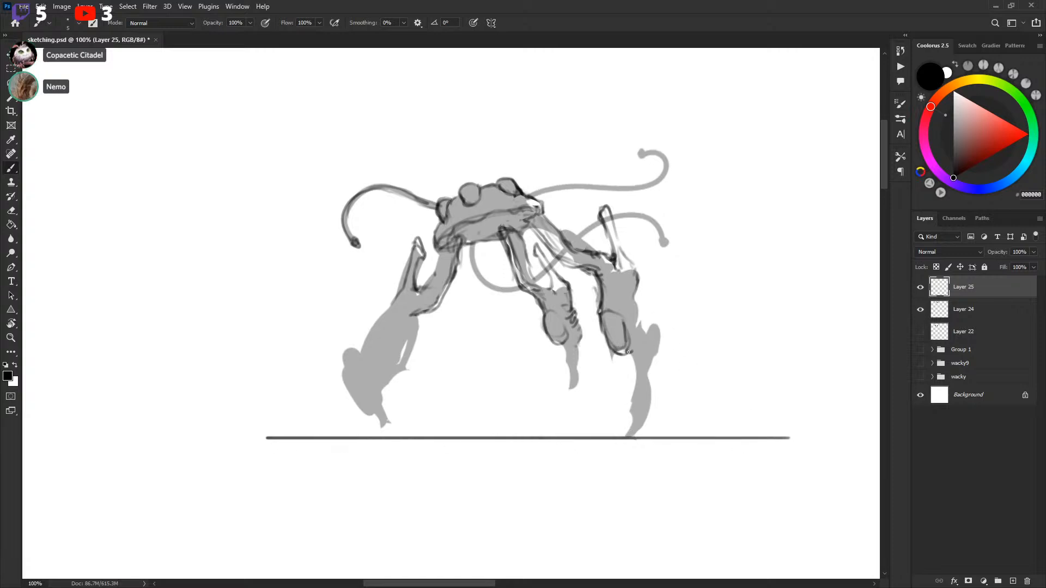
pyautogui.moveTo(600, 318)
pyautogui.mouseDown()
pyautogui.moveTo(607, 343)
pyautogui.moveTo(627, 352)
pyautogui.mouseUp()
pyautogui.moveTo(548, 335); pyautogui.dragTo(568, 347)
pyautogui.moveTo(681, 353); pyautogui.dragTo(679, 334)
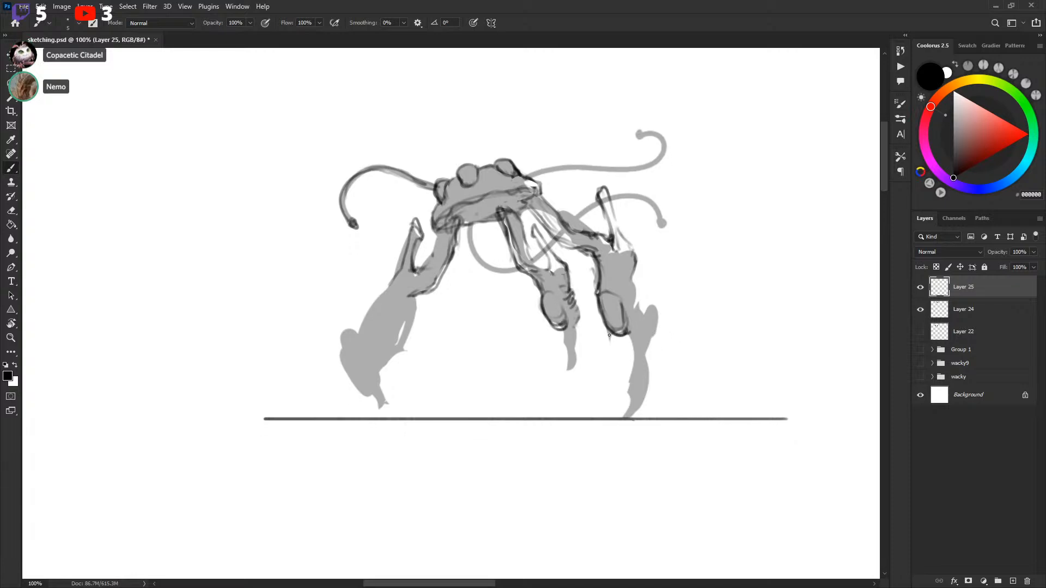
# Step: Add short wrinkle lines to the outer edge of the right leg's lower segment beside the pad
pyautogui.scroll(-1, 626, 352)
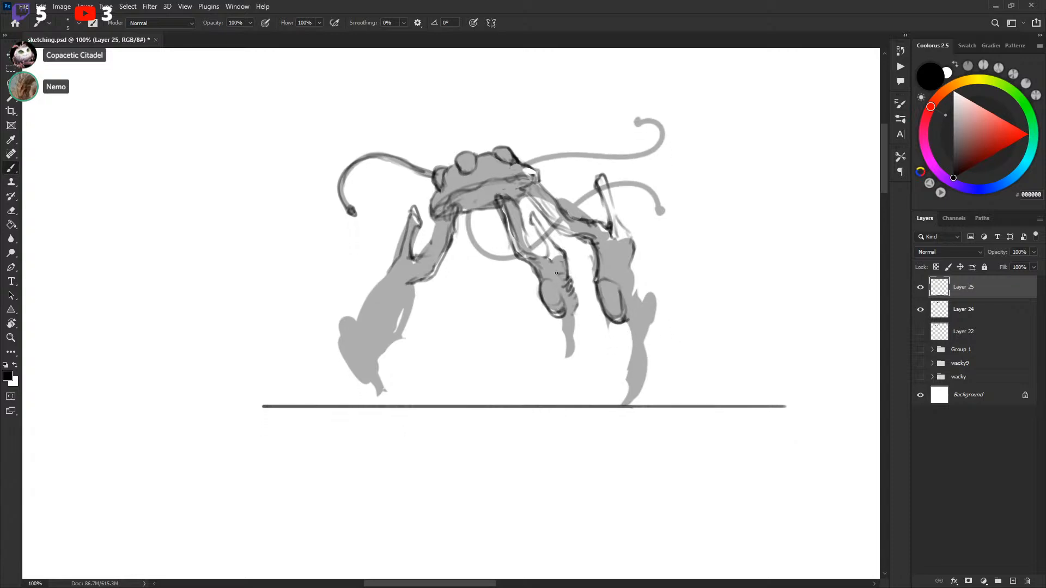
pyautogui.moveTo(656, 283); pyautogui.dragTo(737, 286)
pyautogui.hscroll(-1, 716, 276)
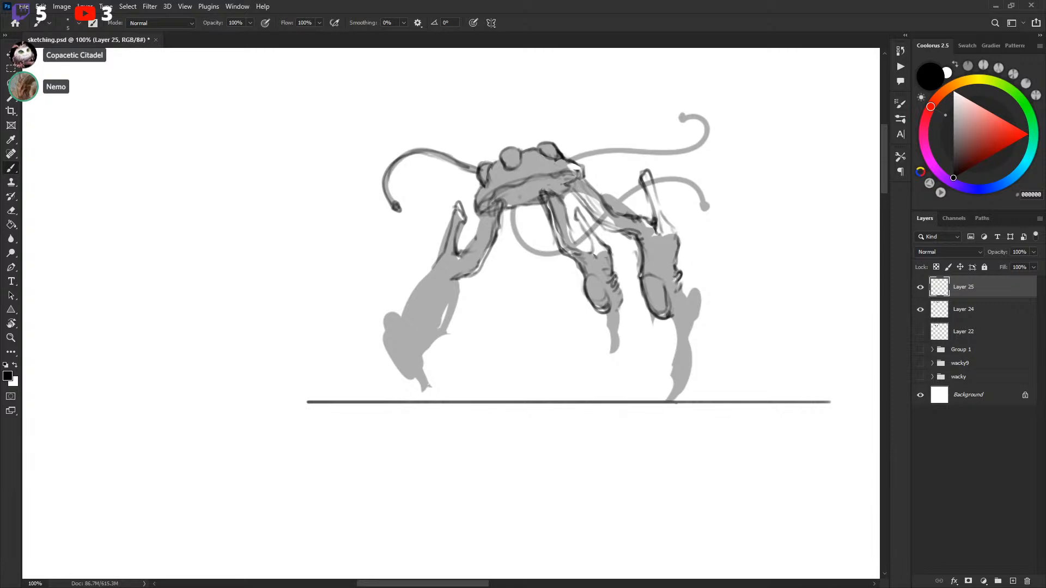
pyautogui.moveTo(700, 308); pyautogui.dragTo(701, 304)
pyautogui.moveTo(669, 310); pyautogui.dragTo(677, 314)
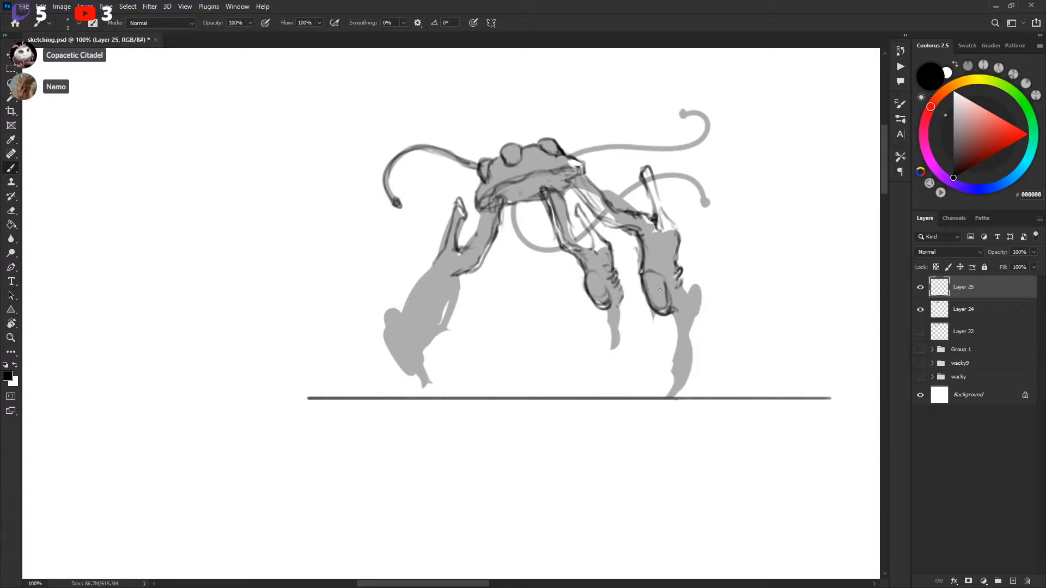
# Step: Draw an elongated oval pad on the left leg's lower segment and darken the bottom of the right leg's pad
pyautogui.moveTo(431, 333)
pyautogui.mouseDown()
pyautogui.moveTo(454, 305)
pyautogui.moveTo(425, 306)
pyautogui.moveTo(444, 335)
pyautogui.moveTo(441, 291)
pyautogui.mouseUp()
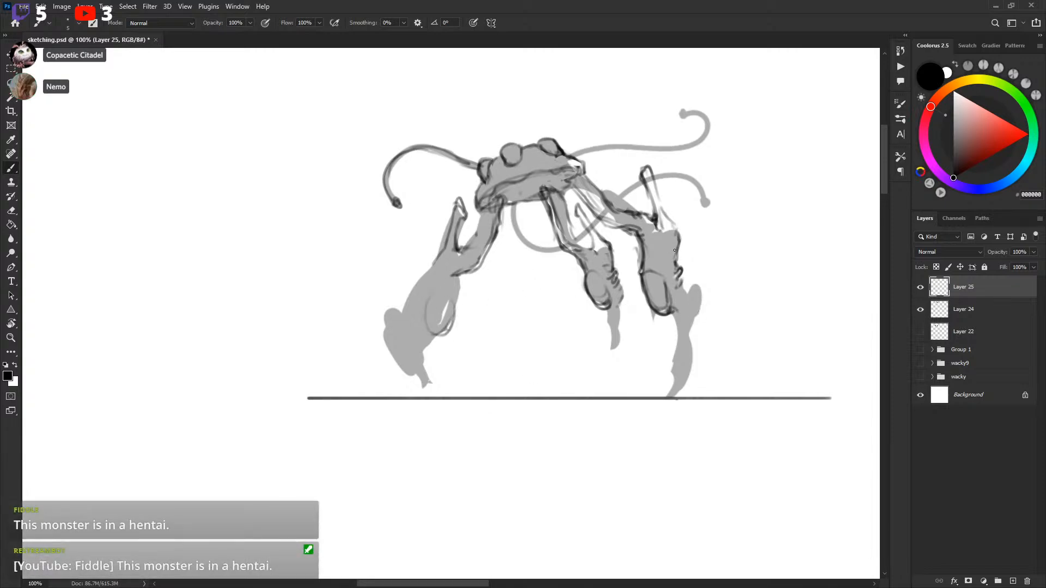
pyautogui.hotkey('ctrl', 'z')
pyautogui.moveTo(454, 296)
pyautogui.mouseDown()
pyautogui.moveTo(435, 331)
pyautogui.moveTo(452, 298)
pyautogui.moveTo(438, 335)
pyautogui.moveTo(452, 298)
pyautogui.moveTo(459, 322)
pyautogui.mouseUp()
pyautogui.moveTo(644, 306); pyautogui.dragTo(671, 315)
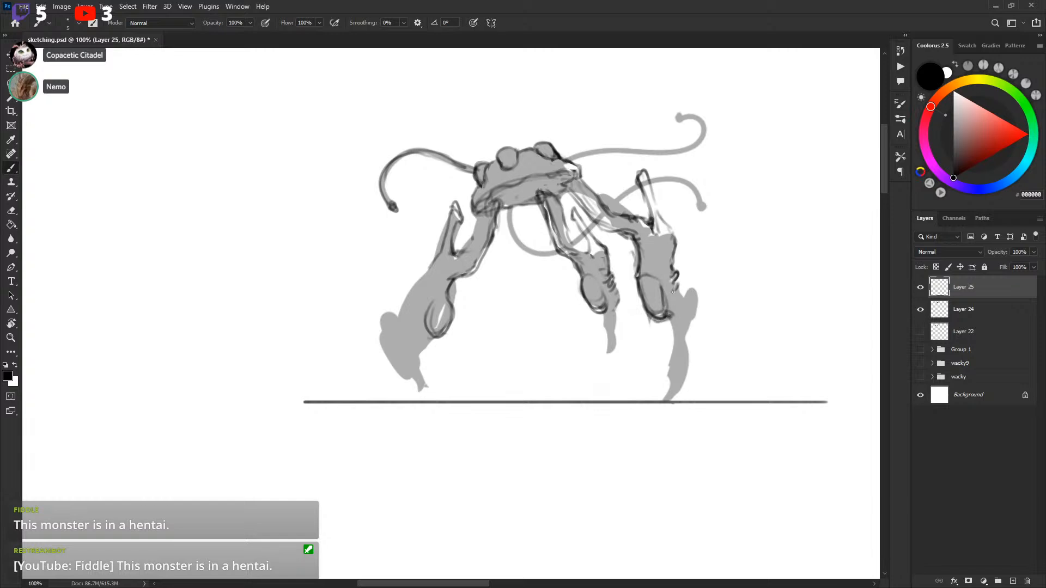
pyautogui.moveTo(714, 282); pyautogui.dragTo(726, 268)
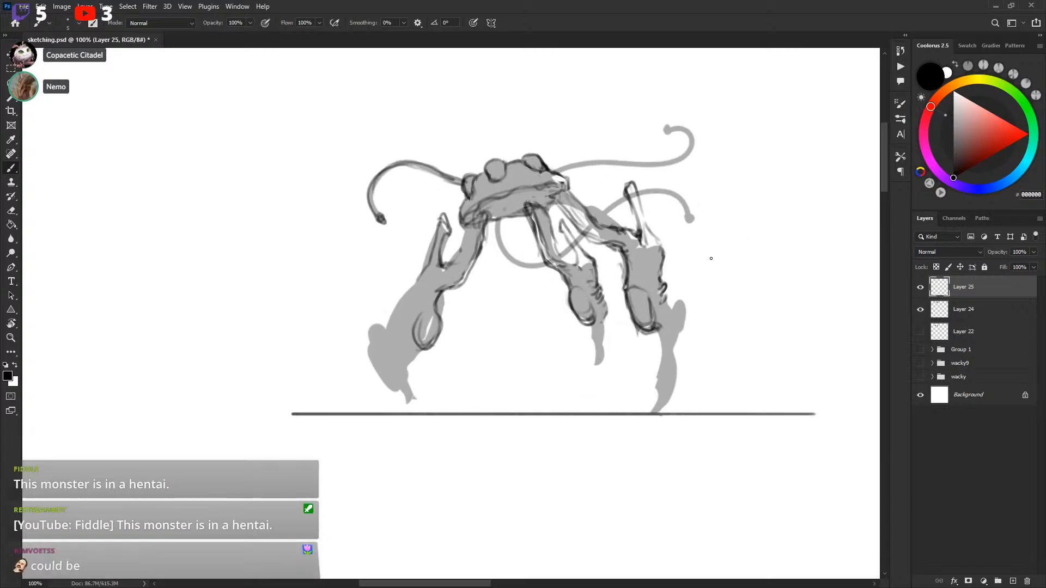
# Step: Check the line art with Layer 24 hidden, show it again, and draw curved bands across the three legs' knees
pyautogui.click(919, 312)
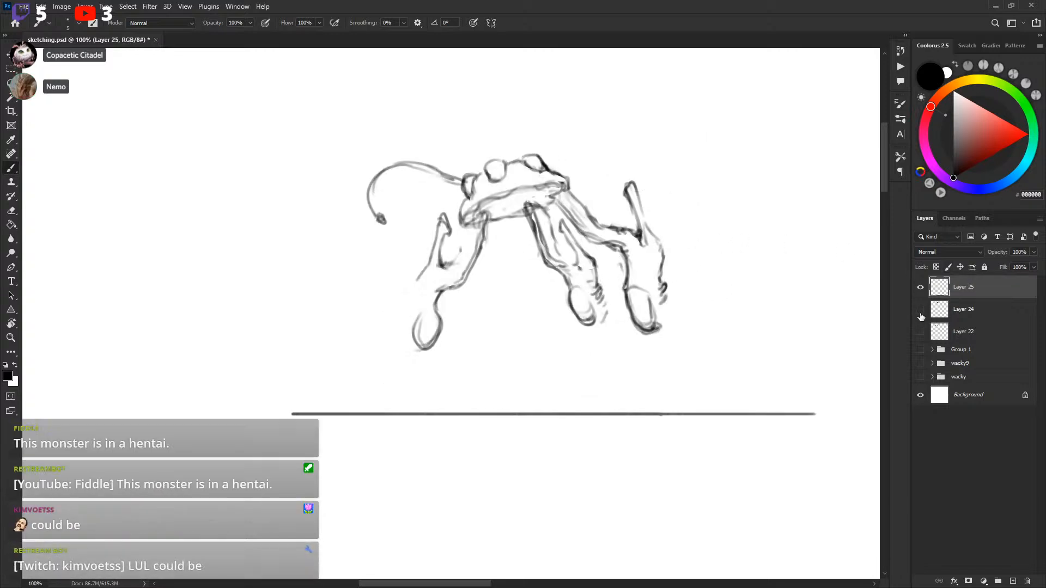
pyautogui.click(920, 311)
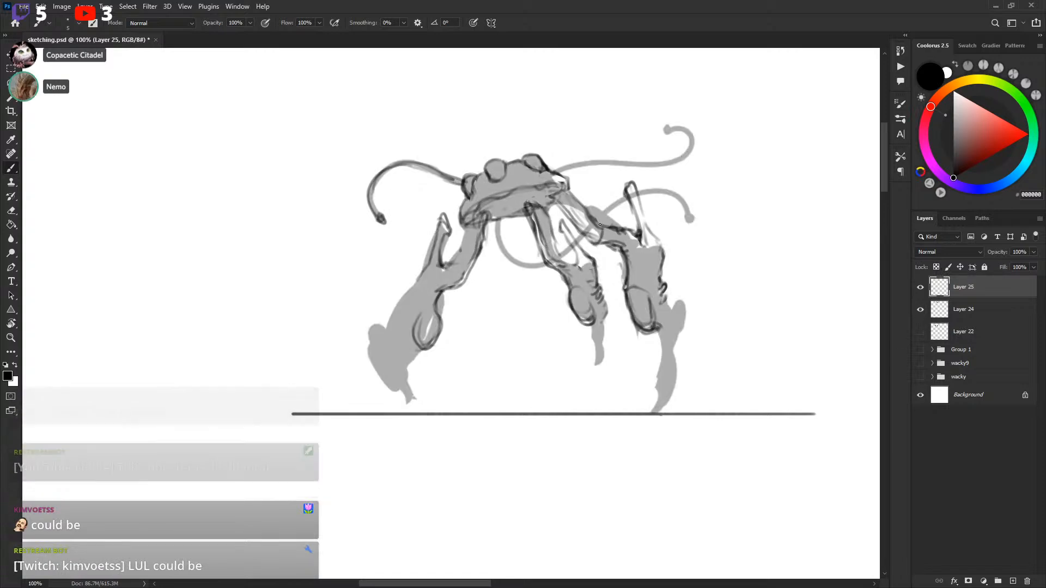
pyautogui.moveTo(605, 220); pyautogui.dragTo(602, 244)
pyautogui.moveTo(541, 257)
pyautogui.mouseDown()
pyautogui.moveTo(560, 266)
pyautogui.moveTo(569, 246)
pyautogui.mouseUp()
pyautogui.moveTo(460, 260)
pyautogui.mouseDown()
pyautogui.moveTo(447, 285)
pyautogui.moveTo(453, 273)
pyautogui.mouseUp()
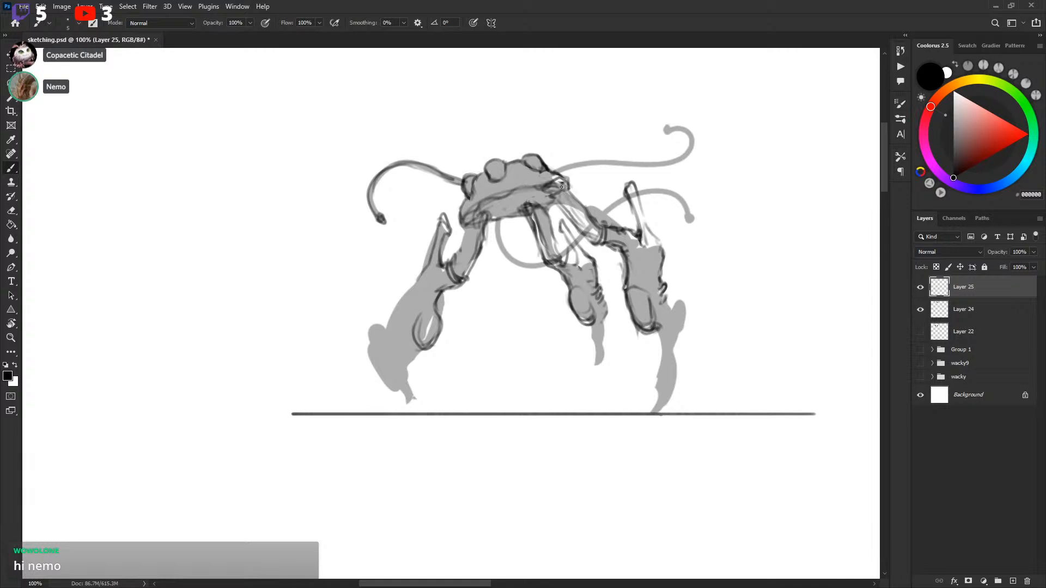
# Step: Try removing the right leg's pad outline and redrawing the leg's junction with the head's corner, and save the file
pyautogui.press('l')
pyautogui.hotkey('ctrl', 'd')
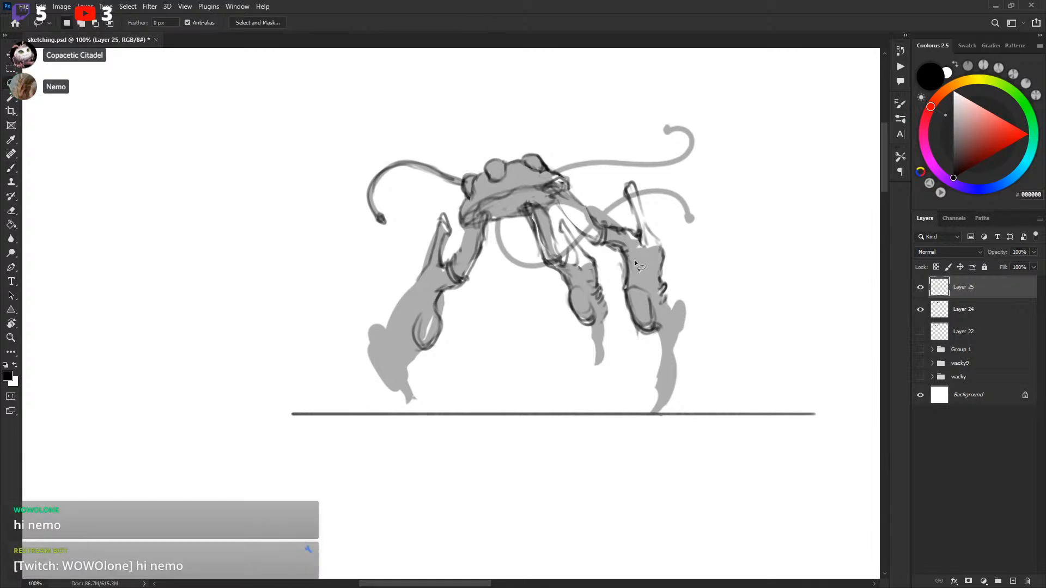
pyautogui.press('b')
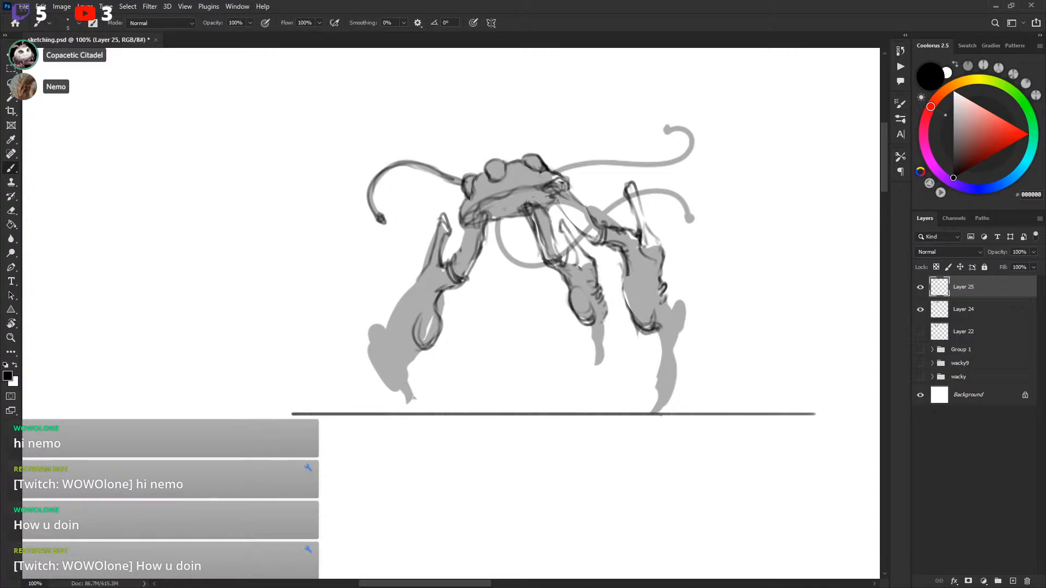
pyautogui.moveTo(559, 176); pyautogui.dragTo(605, 203)
pyautogui.hotkey('ctrl', 's')
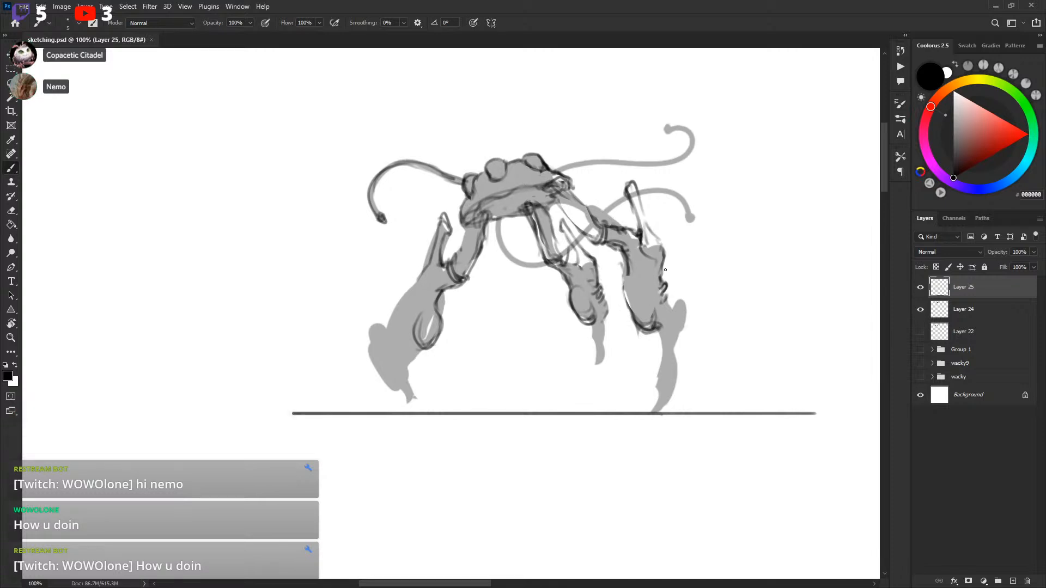
# Step: Try new contour strokes around the right leg's knee, and undo the recent right-leg edits back to the original pad outline
pyautogui.moveTo(719, 266); pyautogui.dragTo(721, 270)
pyautogui.hotkey('ctrl', 'z')
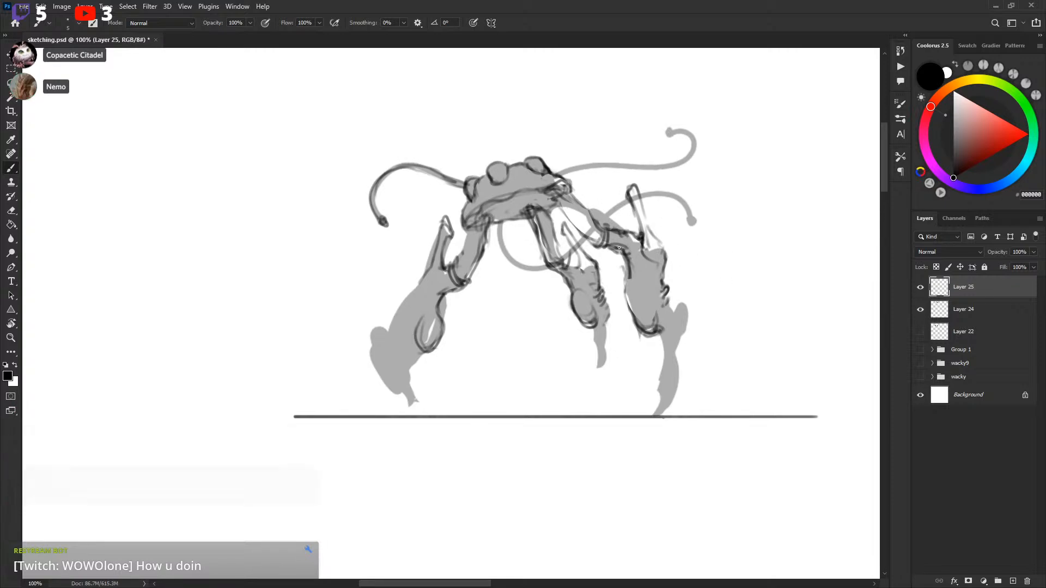
pyautogui.moveTo(618, 248); pyautogui.dragTo(620, 246)
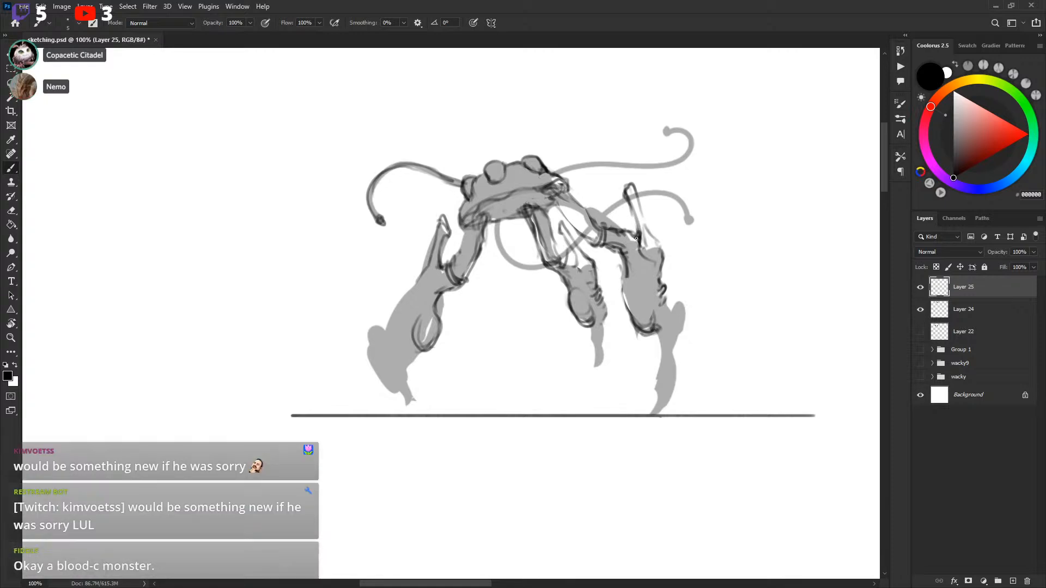
pyautogui.moveTo(638, 237)
pyautogui.mouseDown()
pyautogui.moveTo(637, 226)
pyautogui.moveTo(665, 214)
pyautogui.moveTo(653, 210)
pyautogui.mouseUp()
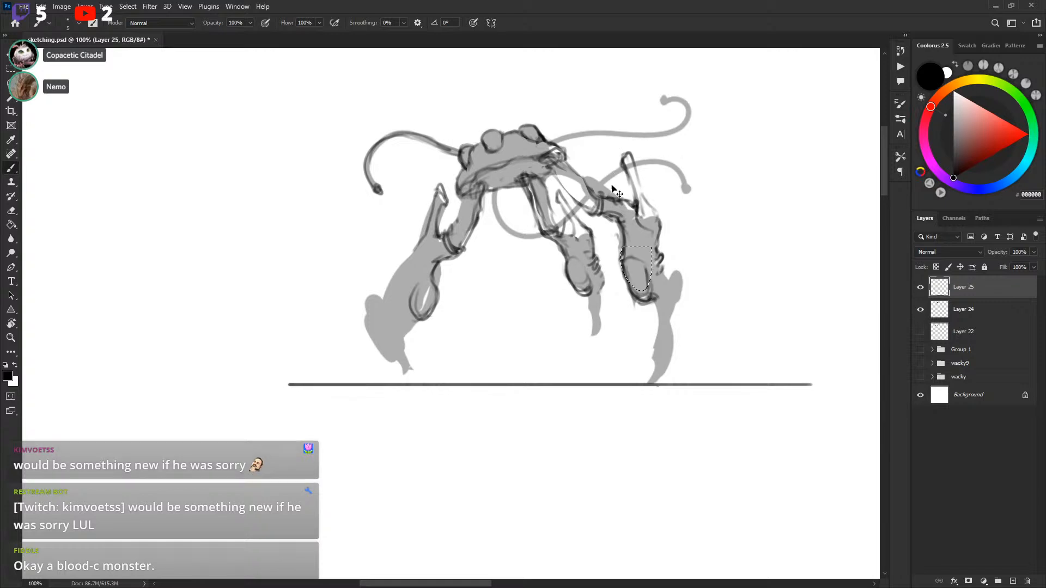
pyautogui.hotkey('ctrl', 'z')
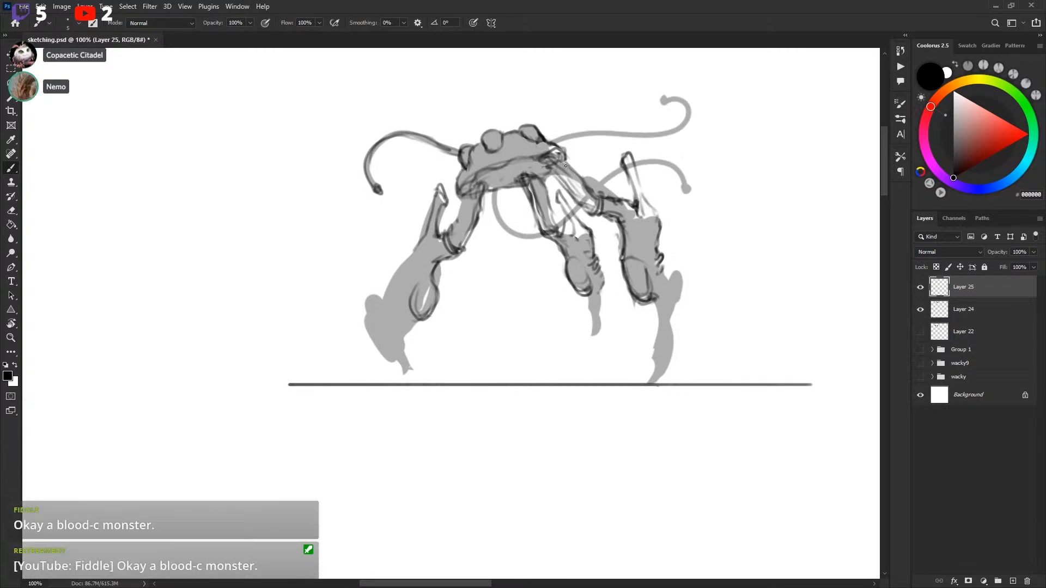
# Step: Clear the overlapping sketch lines along the right leg's upper segment between the head and the knee
pyautogui.press('l')
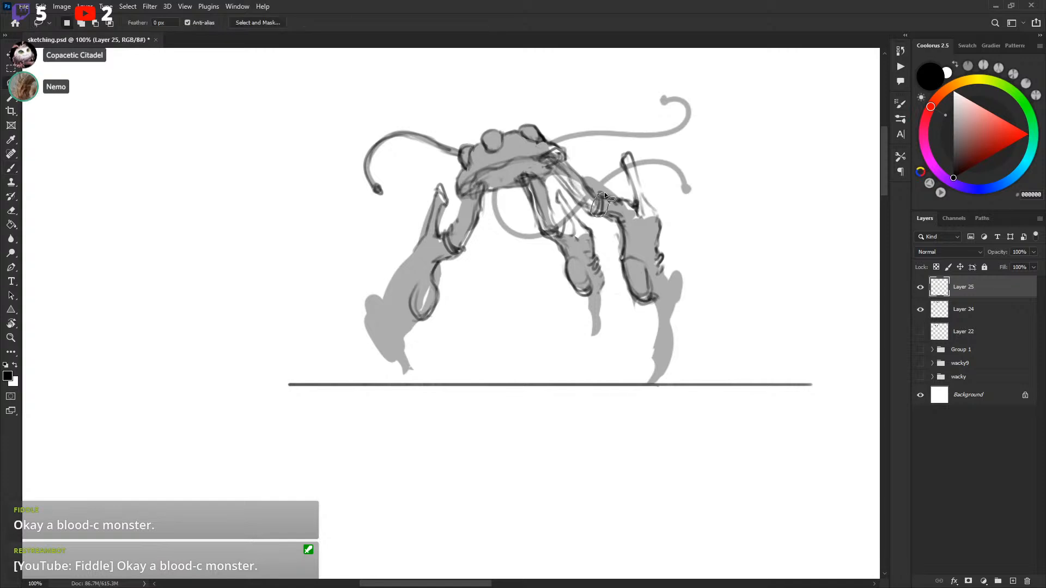
pyautogui.moveTo(563, 167)
pyautogui.mouseDown()
pyautogui.moveTo(581, 208)
pyautogui.moveTo(594, 216)
pyautogui.moveTo(599, 193)
pyautogui.moveTo(601, 203)
pyautogui.mouseUp()
pyautogui.hotkey('ctrl', 'd')
pyautogui.press('b')
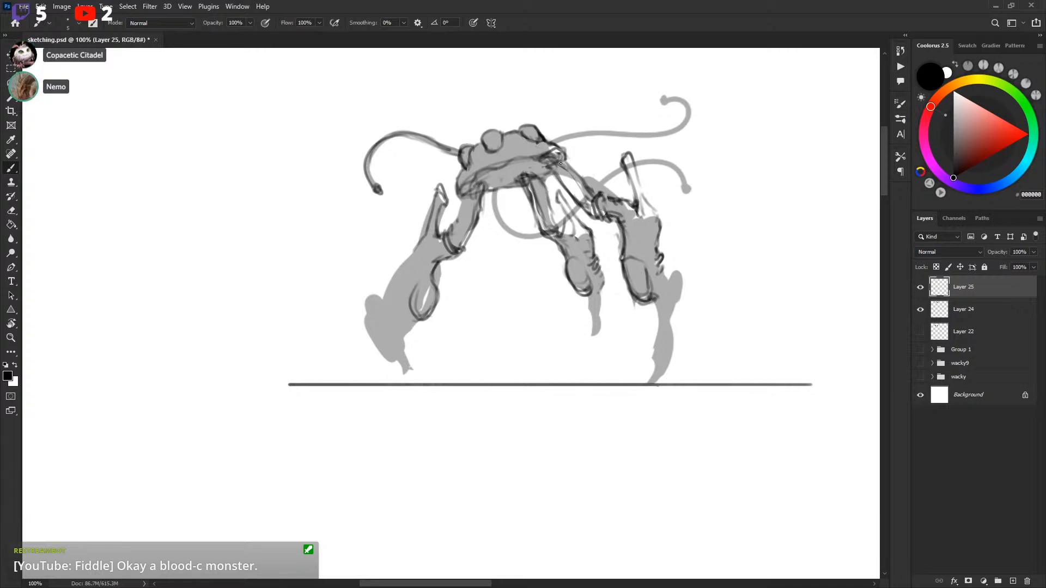
# Step: Trim and redraw the mouth corner where the right leg joins the head
pyautogui.moveTo(560, 155)
pyautogui.mouseDown()
pyautogui.moveTo(585, 194)
pyautogui.moveTo(550, 156)
pyautogui.mouseUp()
pyautogui.press('l')
pyautogui.hotkey('ctrl', 'd')
pyautogui.press('b')
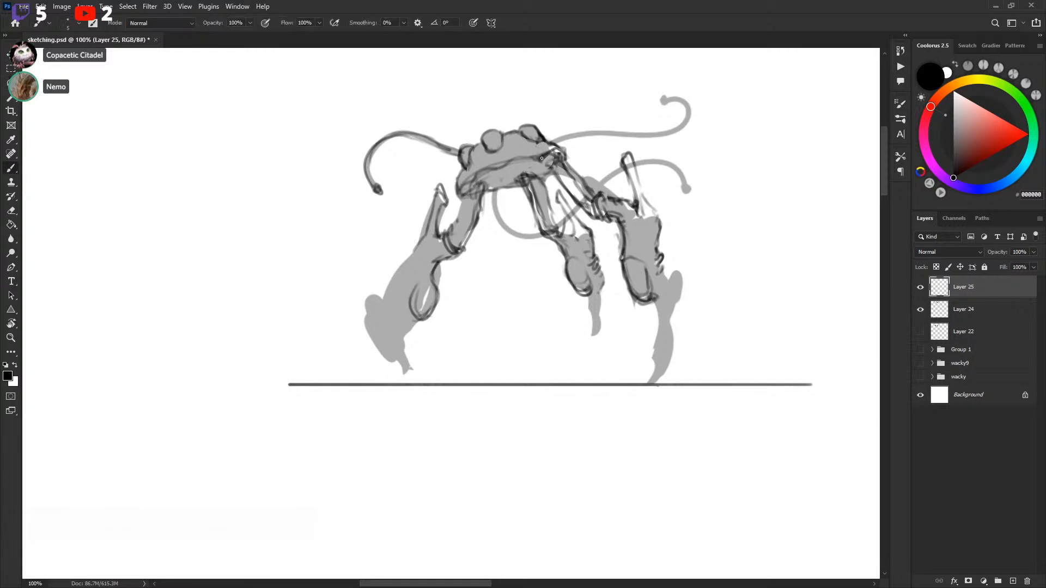
pyautogui.moveTo(560, 161); pyautogui.dragTo(559, 169)
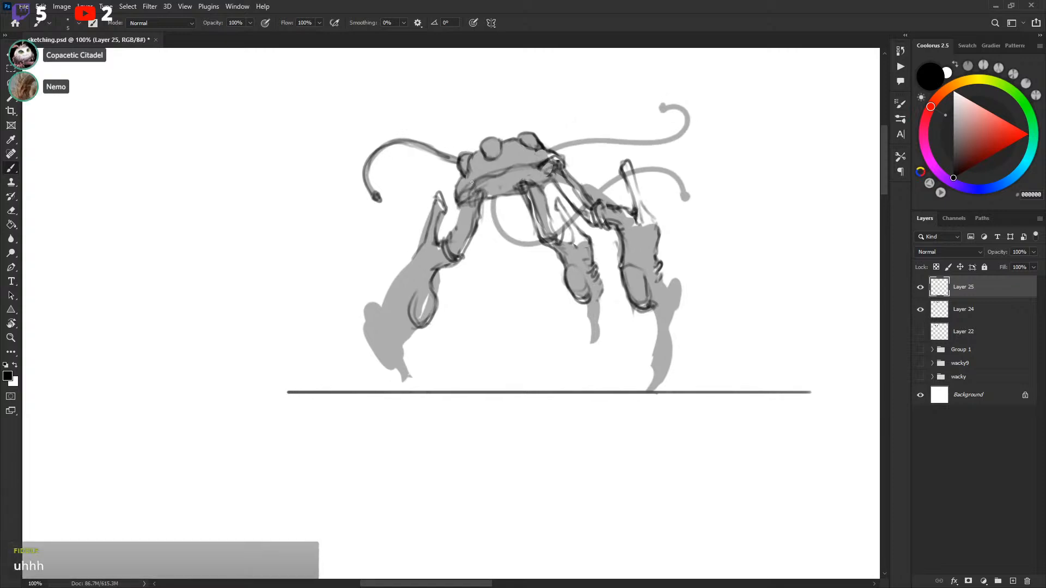
# Step: Touch up the left jaw junction and the mouth line, and check the line art with Layer 24 briefly hidden
pyautogui.moveTo(471, 196); pyautogui.dragTo(476, 189)
pyautogui.moveTo(541, 170); pyautogui.dragTo(535, 168)
pyautogui.click(921, 310)
pyautogui.click(920, 310)
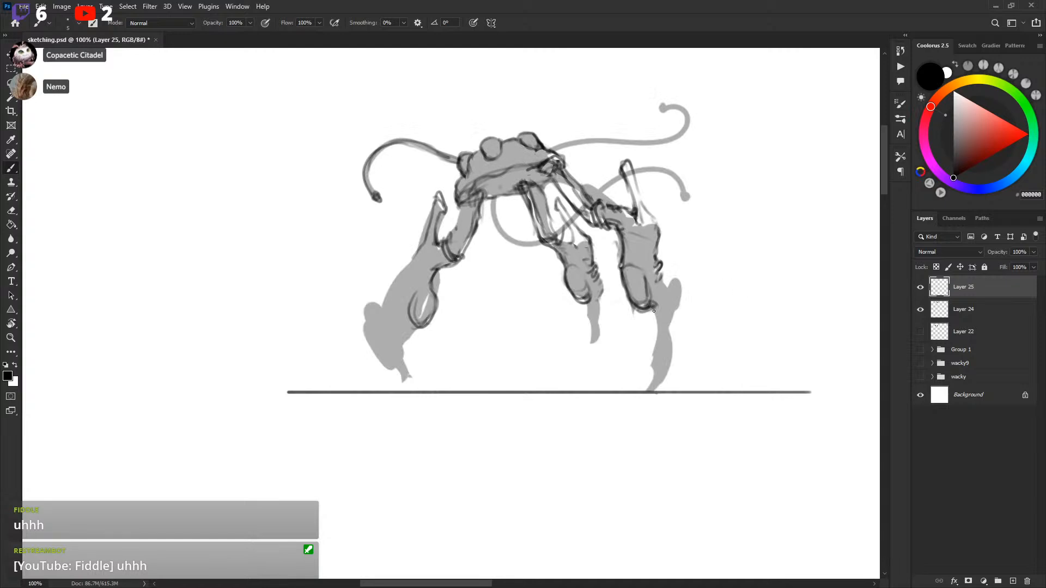
# Step: Outline the middle leg's pointed tip and the inner edge of the right leg's claw down toward the ground line
pyautogui.moveTo(654, 311); pyautogui.dragTo(658, 372)
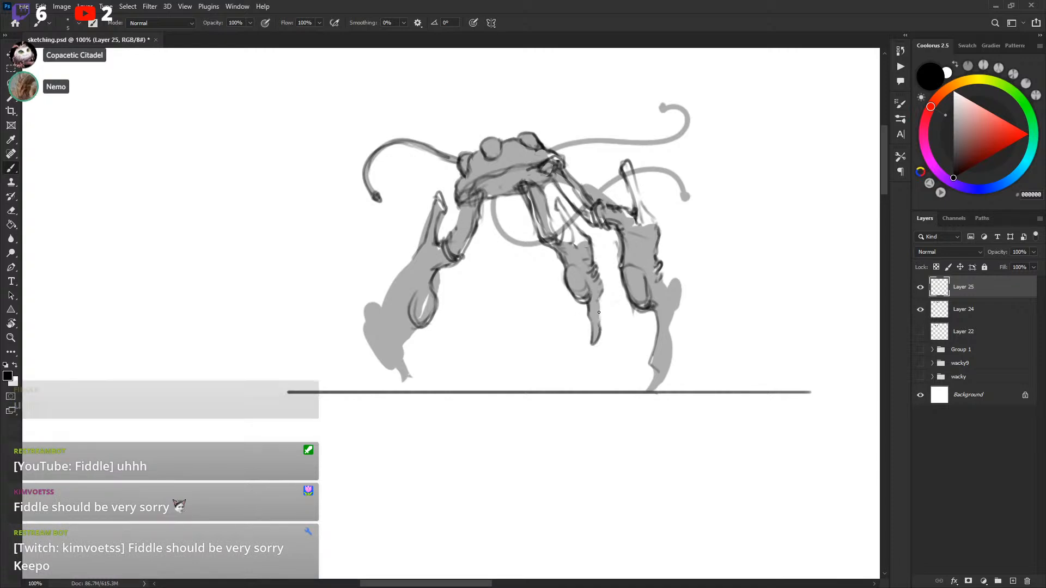
pyautogui.moveTo(660, 321); pyautogui.dragTo(653, 365)
pyautogui.moveTo(659, 320); pyautogui.dragTo(653, 350)
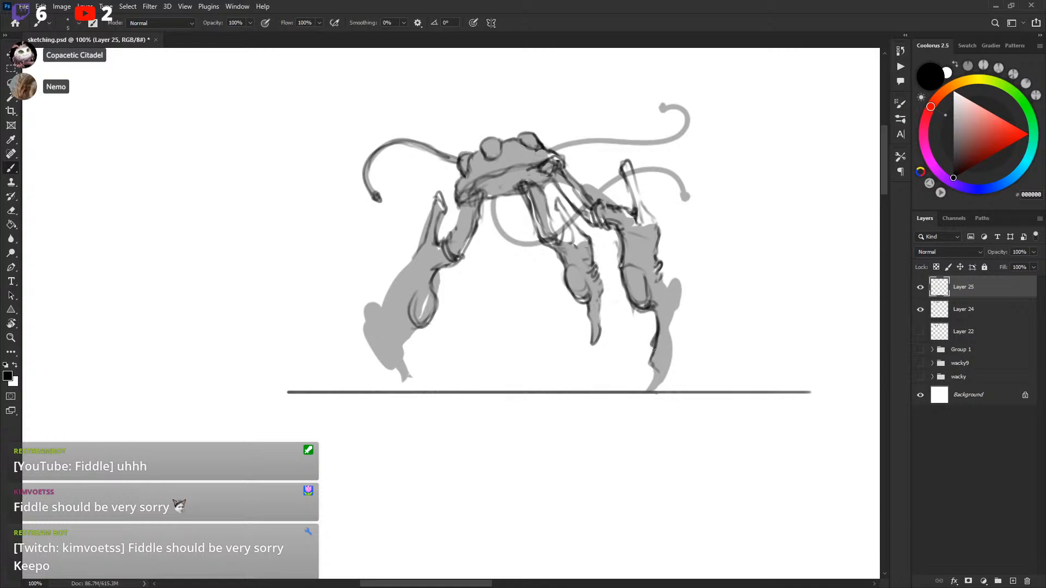
# Step: Outline the right leg's claw from its hooked spur down both edges to the ground line
pyautogui.moveTo(661, 278)
pyautogui.mouseDown()
pyautogui.moveTo(655, 312)
pyautogui.moveTo(672, 283)
pyautogui.moveTo(674, 348)
pyautogui.moveTo(655, 389)
pyautogui.mouseUp()
pyautogui.moveTo(651, 362); pyautogui.dragTo(656, 386)
pyautogui.moveTo(662, 308); pyautogui.dragTo(714, 322)
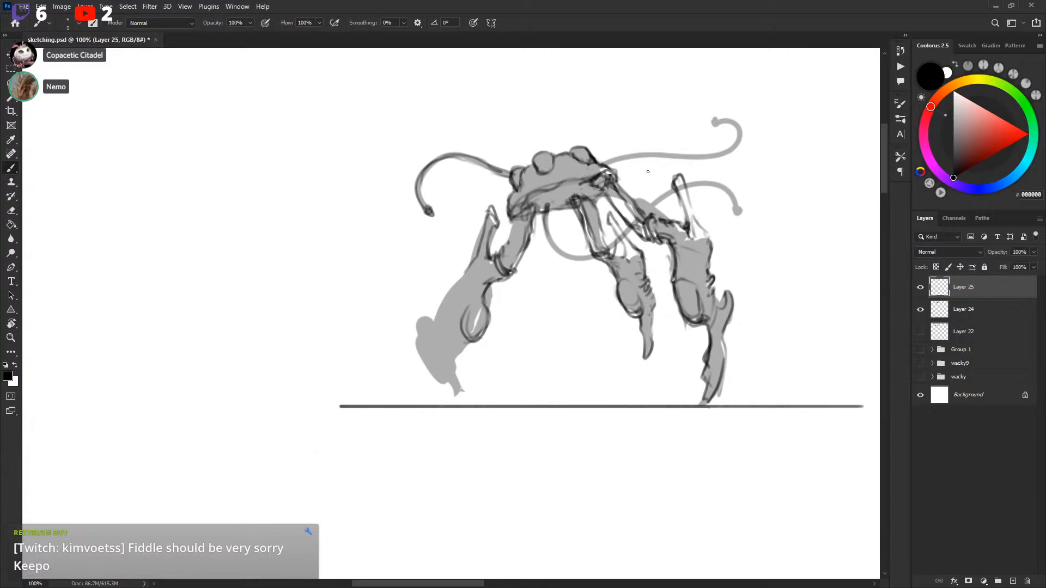
# Step: Trace the lower tentacle as a double line looping beneath the head and curling past the right leg to its tip
pyautogui.moveTo(546, 221)
pyautogui.mouseDown()
pyautogui.moveTo(554, 177)
pyautogui.moveTo(547, 206)
pyautogui.moveTo(556, 252)
pyautogui.moveTo(569, 249)
pyautogui.mouseUp()
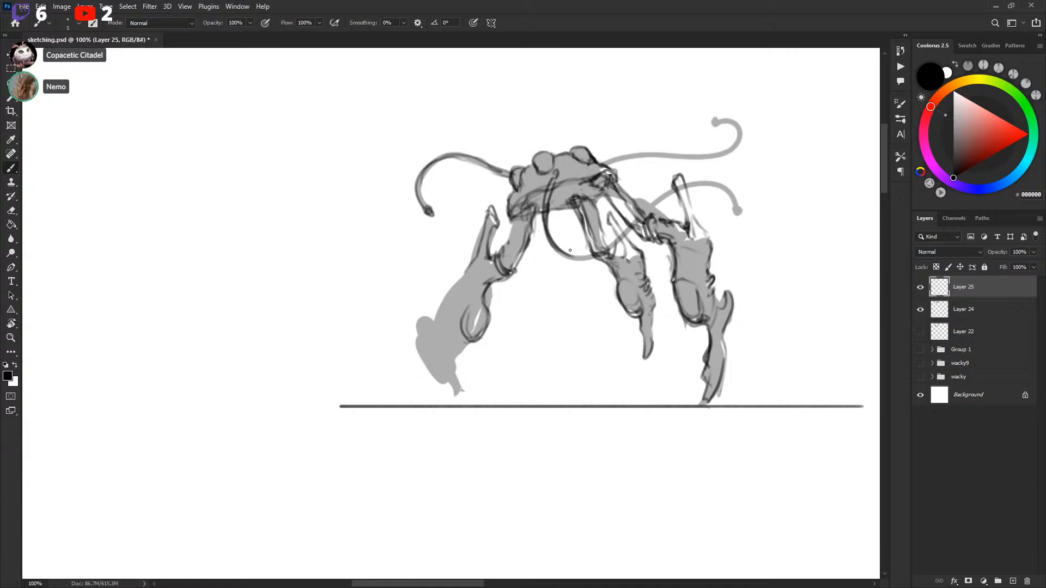
pyautogui.moveTo(547, 228); pyautogui.dragTo(570, 258)
pyautogui.press('x')
pyautogui.moveTo(545, 209)
pyautogui.mouseDown()
pyautogui.moveTo(560, 250)
pyautogui.moveTo(583, 259)
pyautogui.mouseUp()
pyautogui.press('x')
pyautogui.moveTo(580, 258)
pyautogui.mouseDown()
pyautogui.moveTo(615, 248)
pyautogui.moveTo(603, 248)
pyautogui.moveTo(678, 186)
pyautogui.moveTo(651, 208)
pyautogui.moveTo(714, 173)
pyautogui.moveTo(670, 190)
pyautogui.moveTo(713, 182)
pyautogui.moveTo(687, 188)
pyautogui.moveTo(736, 191)
pyautogui.moveTo(742, 212)
pyautogui.mouseUp()
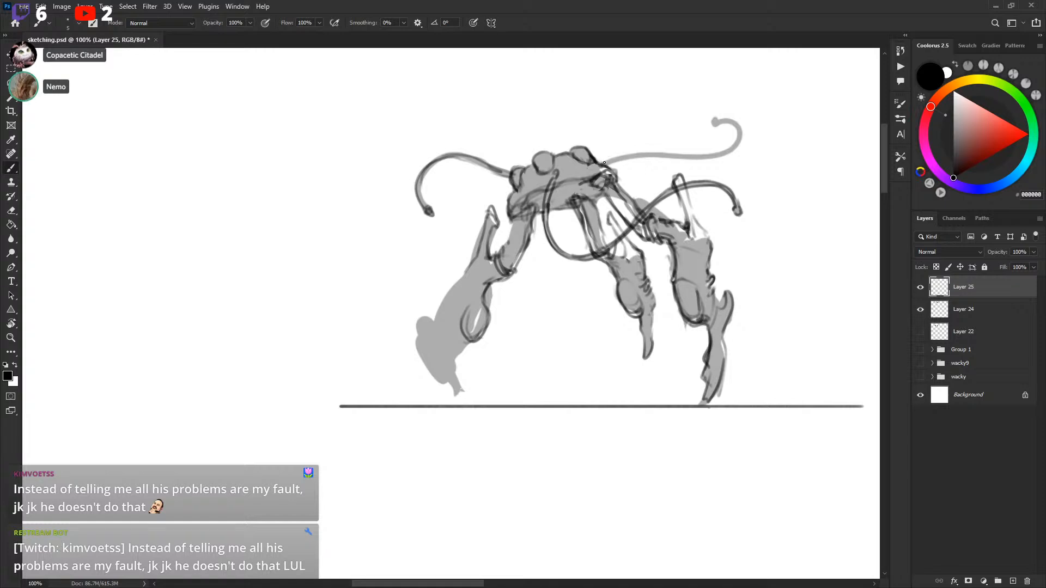
# Step: Trace the upper right tentacle from the head to its curled end, and touch up the lower tentacle's tip
pyautogui.moveTo(604, 163); pyautogui.dragTo(709, 157)
pyautogui.moveTo(643, 155)
pyautogui.mouseDown()
pyautogui.moveTo(706, 159)
pyautogui.moveTo(737, 138)
pyautogui.moveTo(718, 124)
pyautogui.moveTo(741, 128)
pyautogui.moveTo(721, 118)
pyautogui.moveTo(740, 132)
pyautogui.moveTo(734, 147)
pyautogui.moveTo(719, 123)
pyautogui.mouseUp()
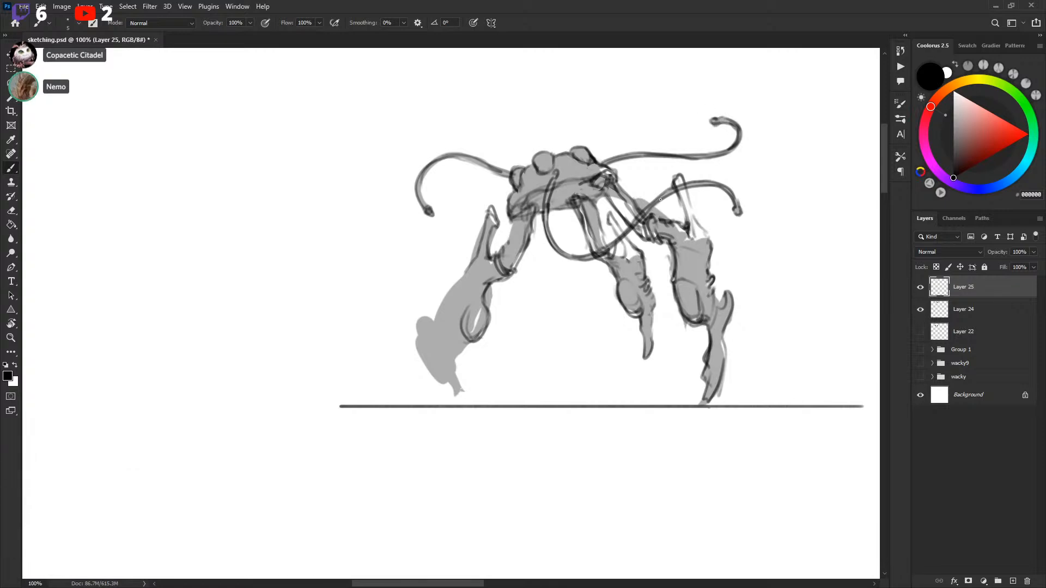
pyautogui.moveTo(755, 240); pyautogui.dragTo(719, 230)
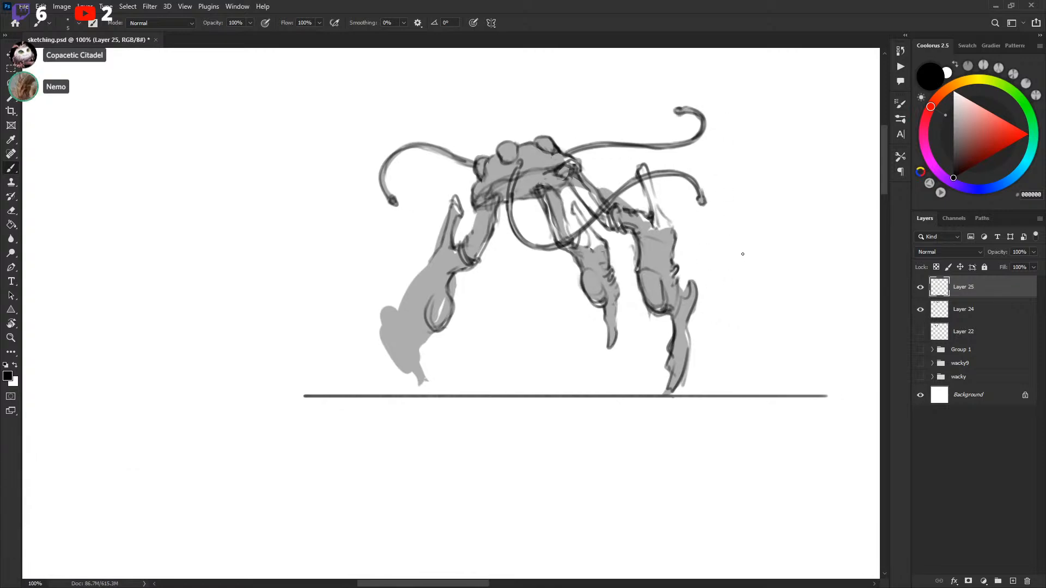
pyautogui.press('x')
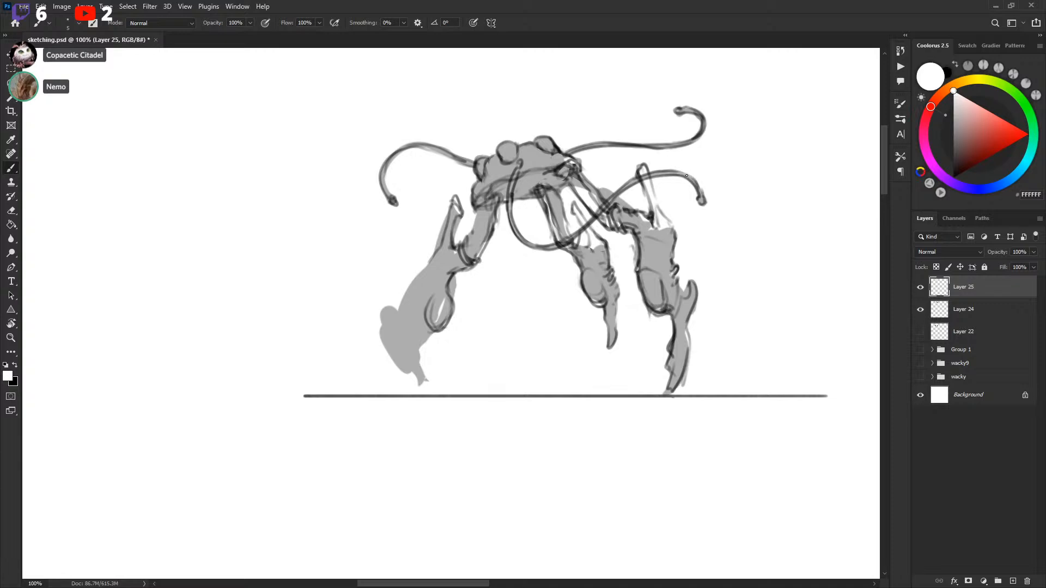
pyautogui.press('x')
pyautogui.moveTo(695, 181); pyautogui.dragTo(704, 200)
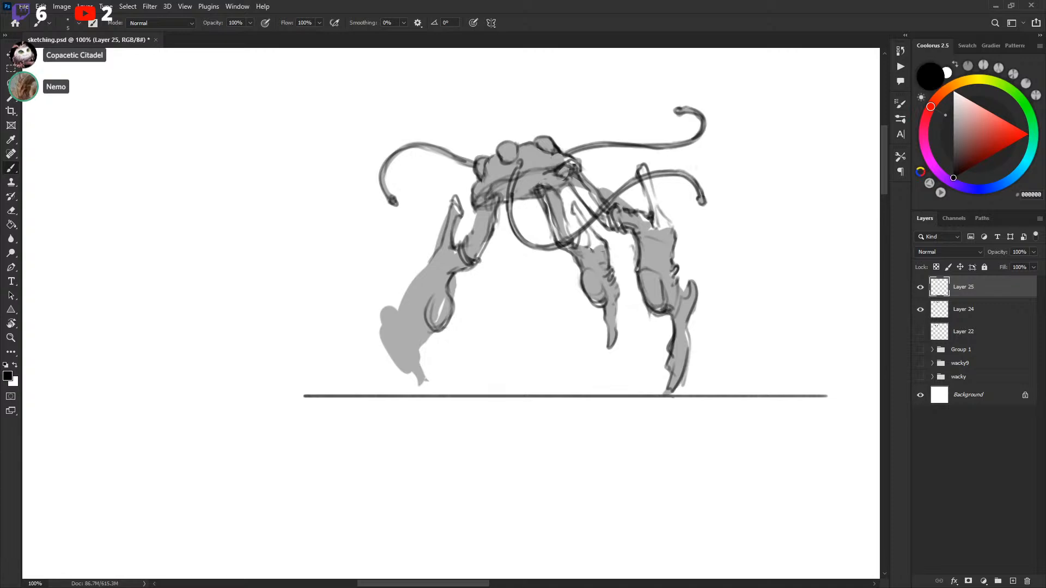
pyautogui.press('x')
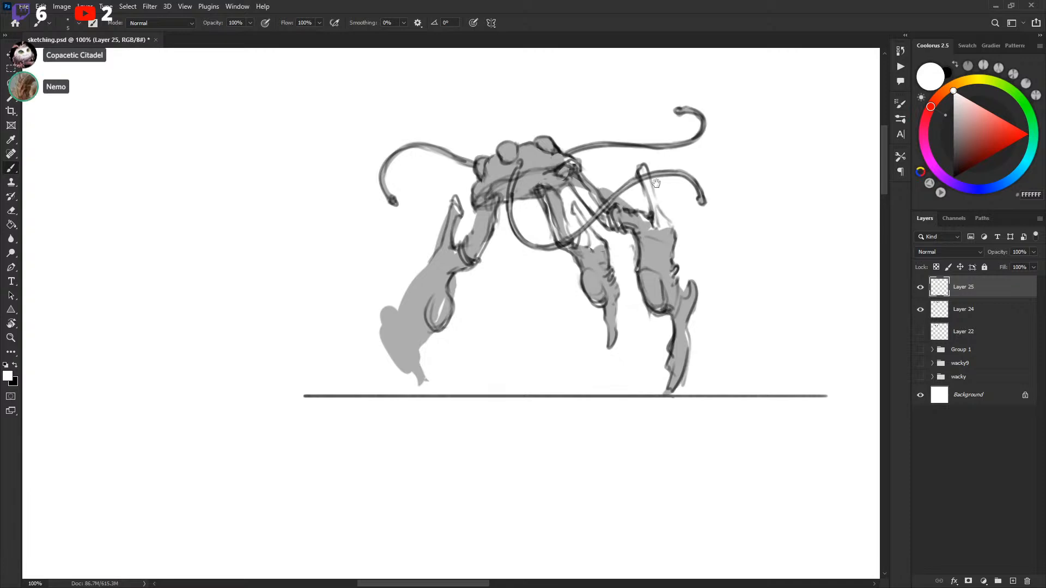
pyautogui.press('x')
pyautogui.moveTo(717, 191); pyautogui.dragTo(674, 210)
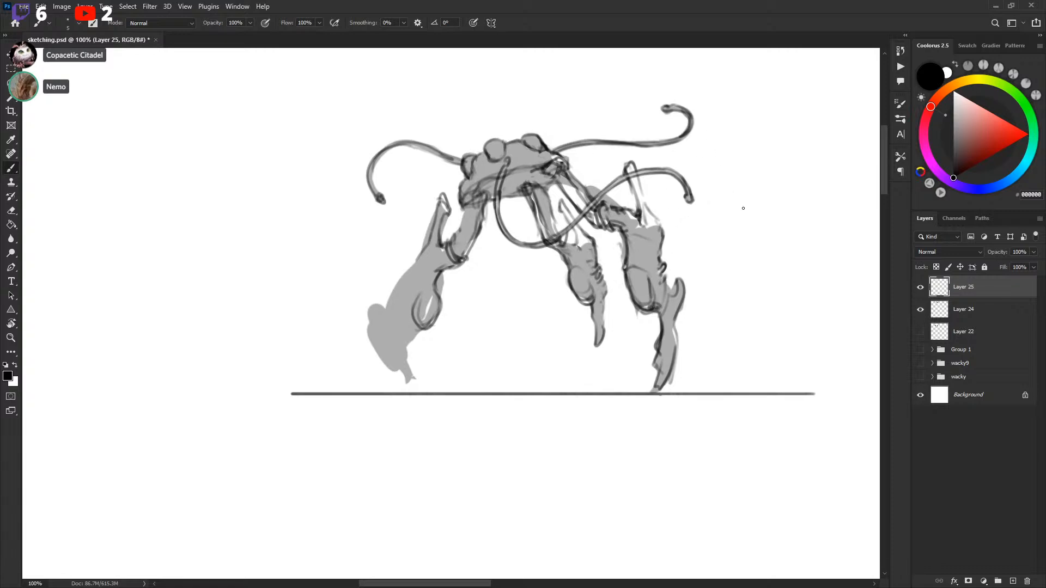
pyautogui.moveTo(731, 224); pyautogui.dragTo(728, 225)
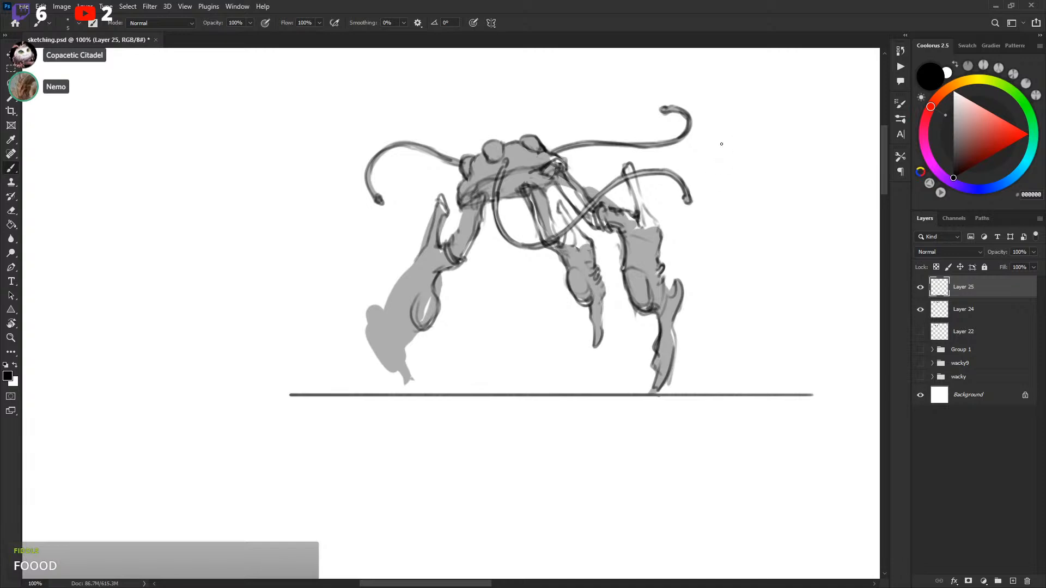
pyautogui.moveTo(726, 179); pyautogui.dragTo(725, 183)
pyautogui.moveTo(730, 257); pyautogui.dragTo(741, 275)
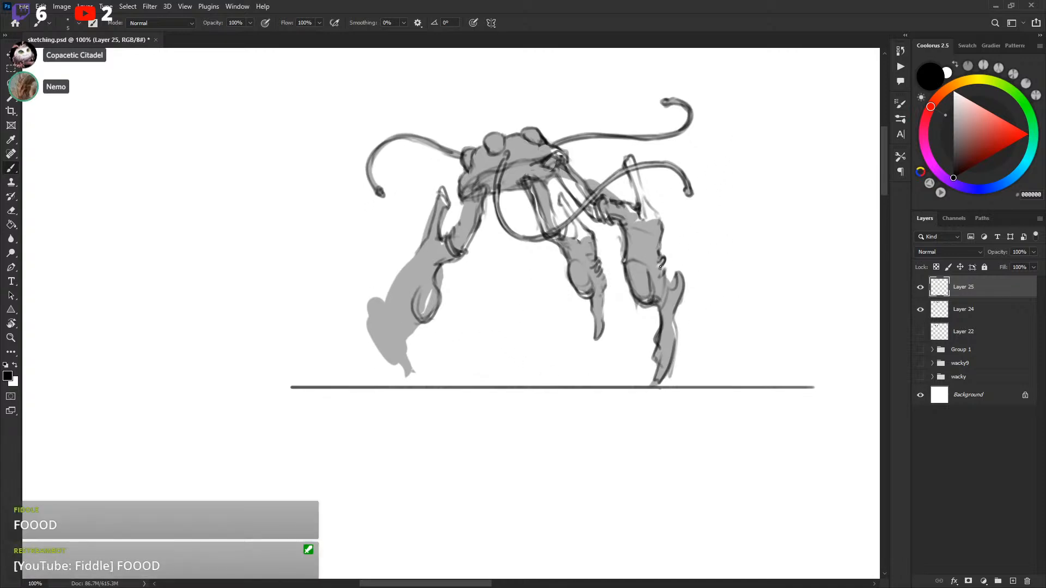
pyautogui.moveTo(675, 216); pyautogui.dragTo(673, 214)
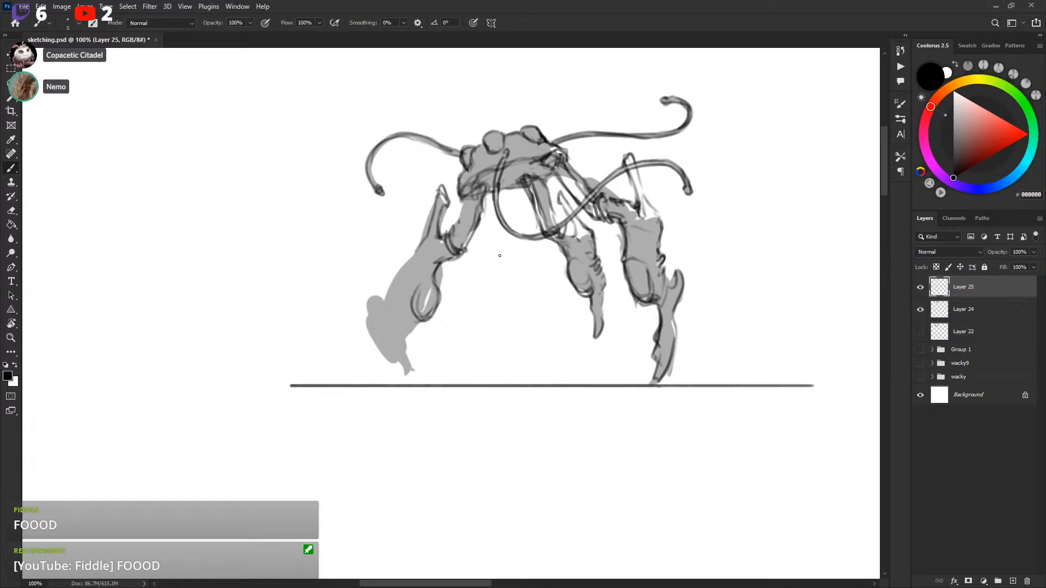
# Step: Add curved contour lines around the left leg's oval padded joint and outline the leg's outer edge up toward the spike
pyautogui.moveTo(440, 266)
pyautogui.mouseDown()
pyautogui.moveTo(432, 285)
pyautogui.moveTo(445, 255)
pyautogui.mouseUp()
pyautogui.press('e')
pyautogui.press('b')
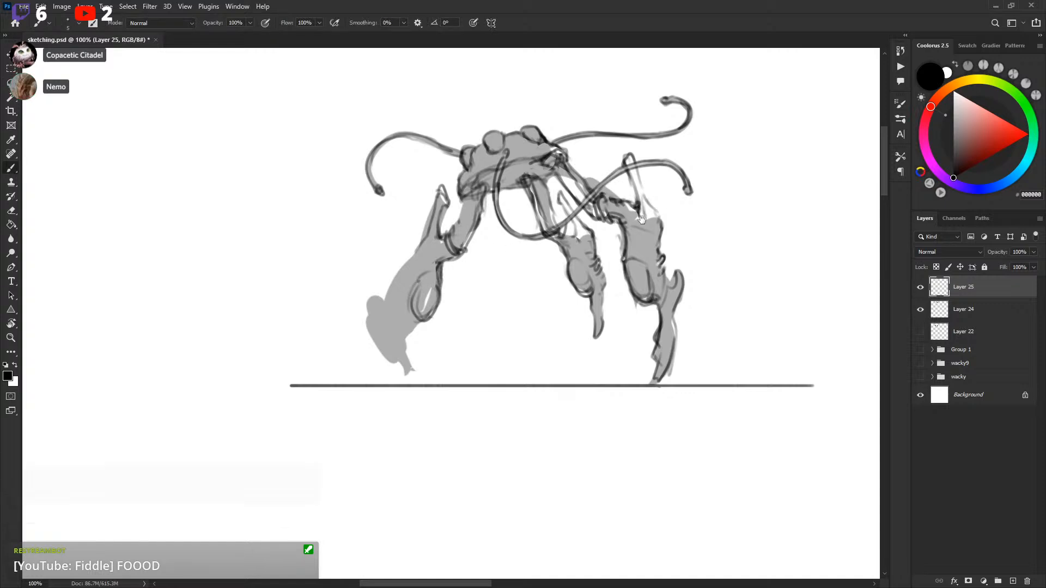
pyautogui.moveTo(528, 160); pyautogui.dragTo(518, 165)
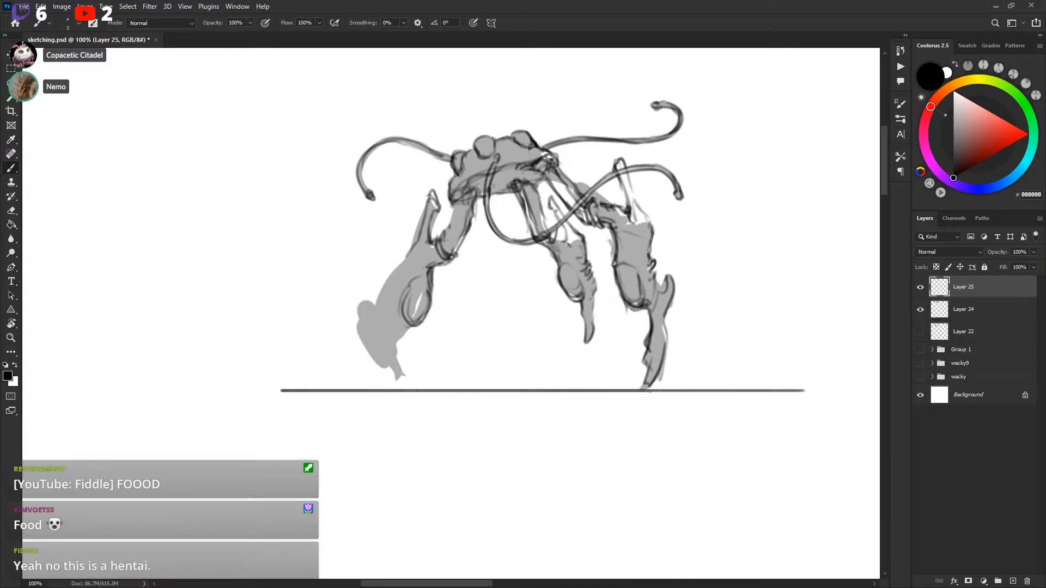
pyautogui.moveTo(578, 291); pyautogui.dragTo(581, 295)
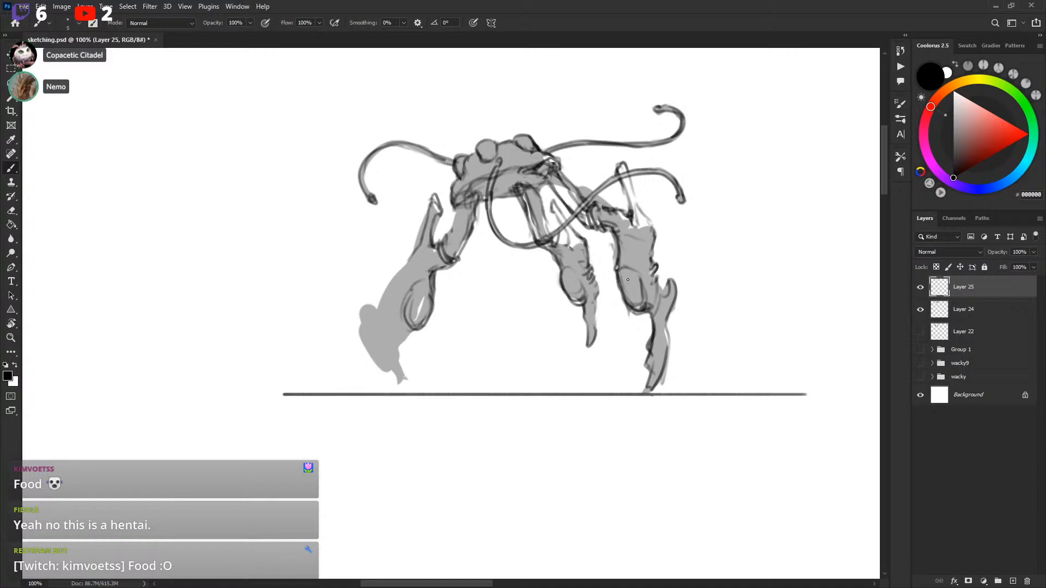
pyautogui.moveTo(625, 276); pyautogui.dragTo(631, 287)
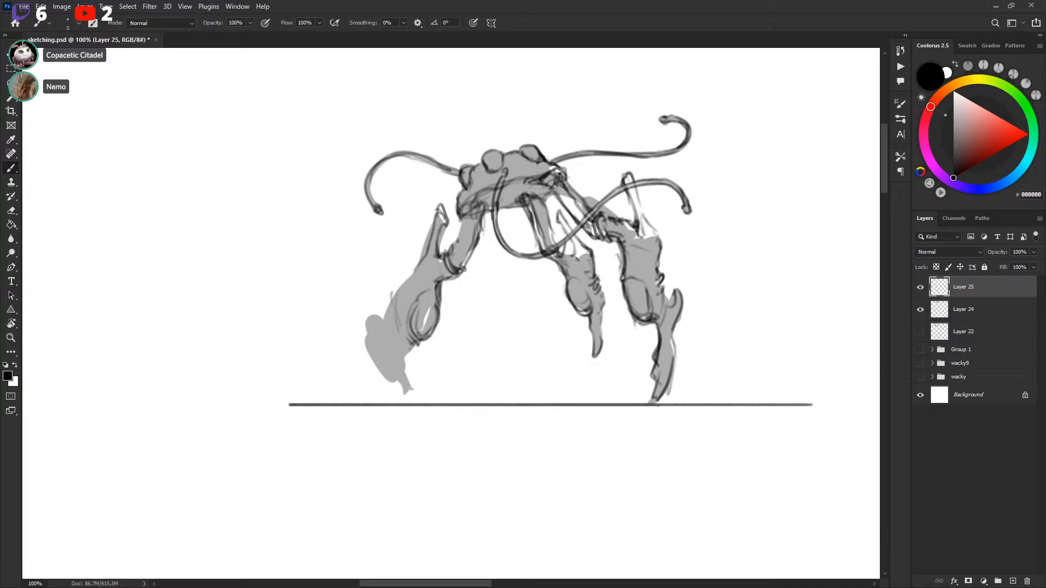
pyautogui.moveTo(630, 234); pyautogui.dragTo(613, 247)
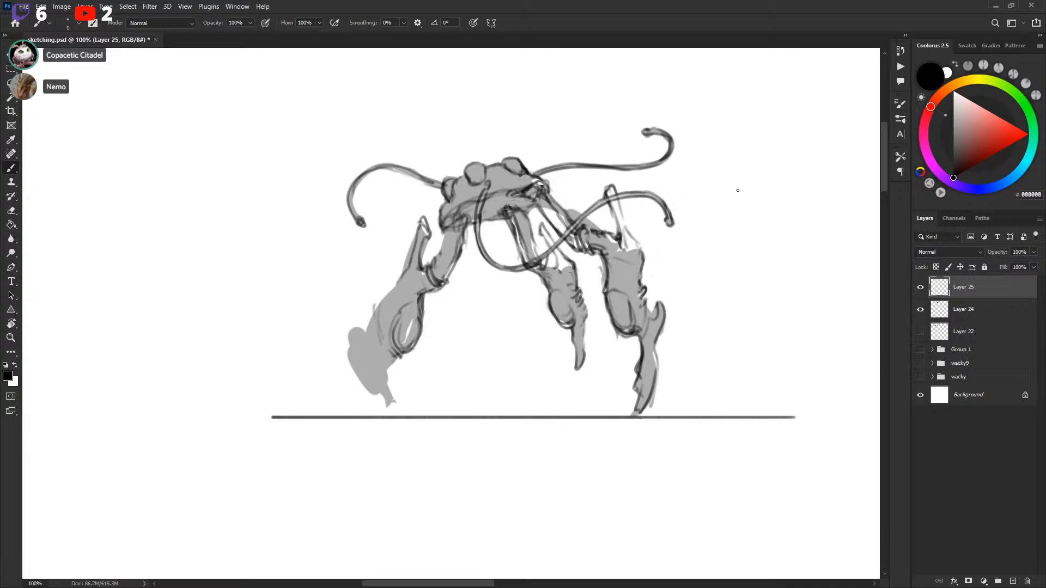
pyautogui.moveTo(719, 228); pyautogui.dragTo(717, 223)
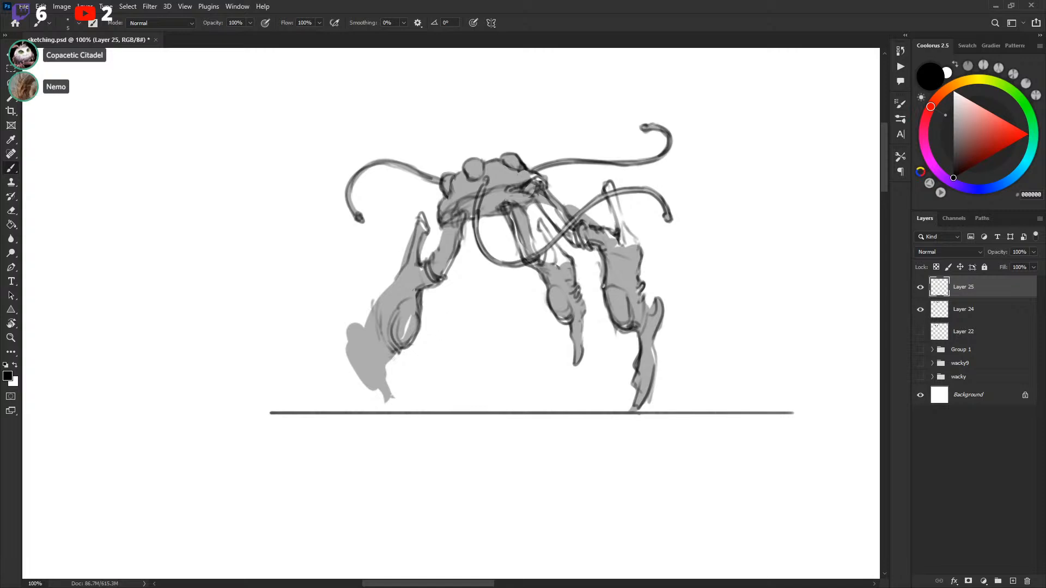
pyautogui.moveTo(372, 299); pyautogui.dragTo(379, 322)
pyautogui.moveTo(383, 313)
pyautogui.mouseDown()
pyautogui.moveTo(411, 238)
pyautogui.moveTo(406, 286)
pyautogui.moveTo(388, 288)
pyautogui.moveTo(422, 183)
pyautogui.moveTo(397, 264)
pyautogui.moveTo(429, 244)
pyautogui.moveTo(409, 201)
pyautogui.mouseUp()
# Step: Select the left leg's upper spike and rotate it outward by about -8.73 degrees
pyautogui.press('l')
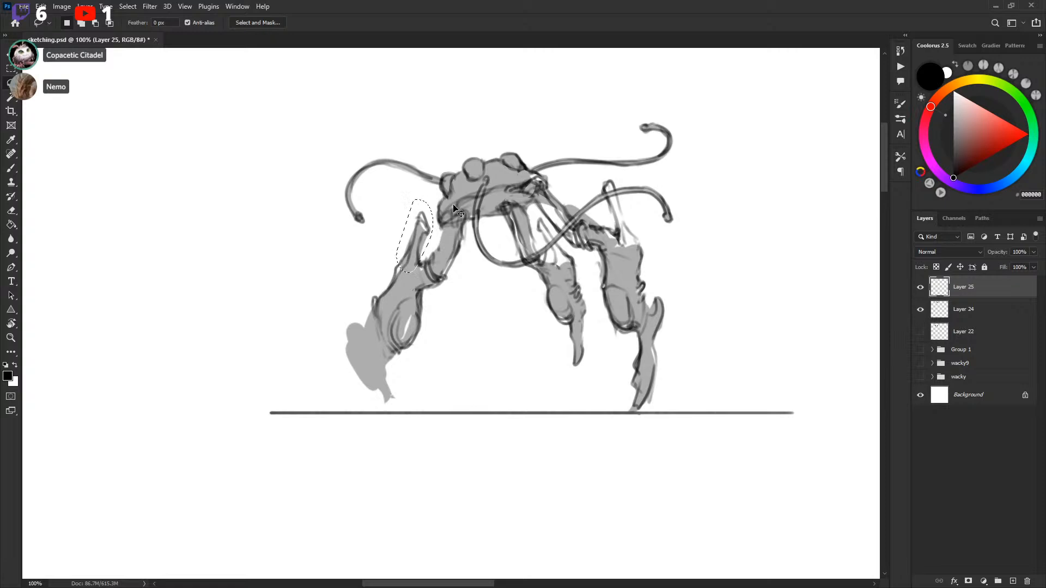
pyautogui.hotkey('ctrl', 't')
pyautogui.moveTo(477, 210); pyautogui.dragTo(473, 201)
pyautogui.moveTo(430, 250); pyautogui.dragTo(428, 245)
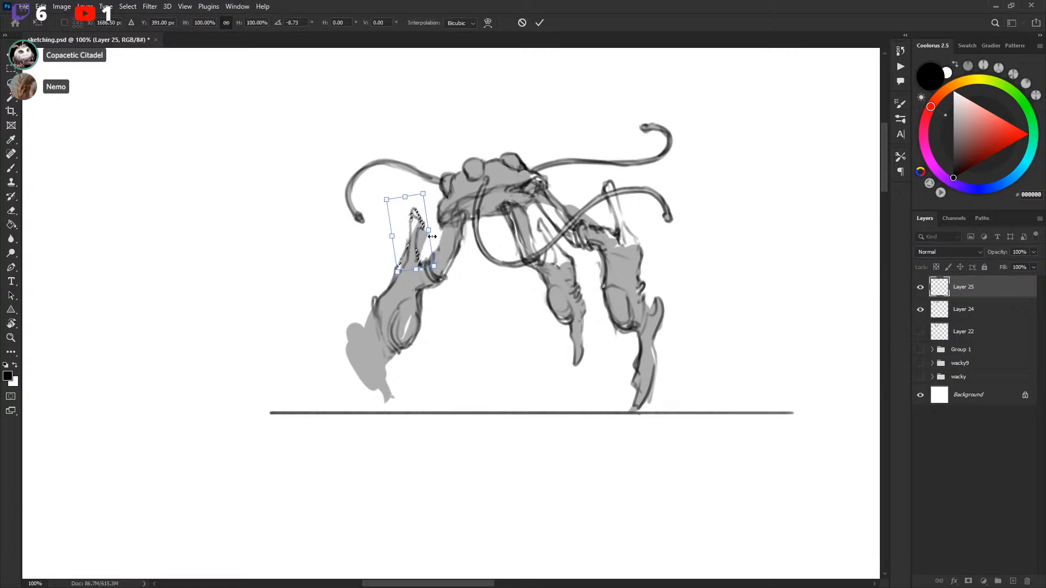
pyautogui.press('Return')
pyautogui.press('b')
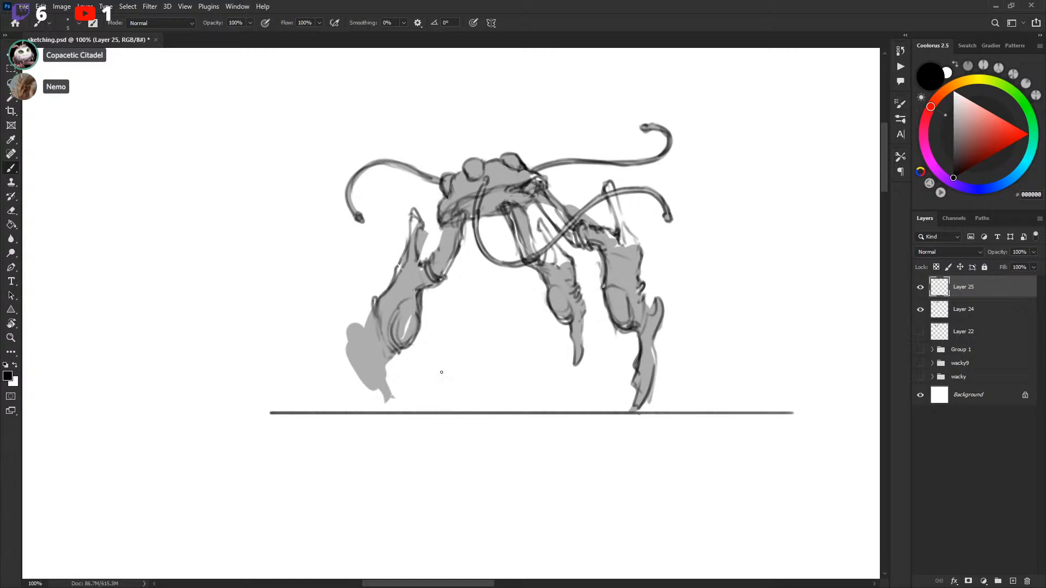
# Step: Define the underside of the left leg's padded joint and outline the middle leg's claw with a longer tip
pyautogui.moveTo(389, 358); pyautogui.dragTo(381, 358)
pyautogui.moveTo(586, 311); pyautogui.dragTo(580, 329)
pyautogui.moveTo(588, 293)
pyautogui.mouseDown()
pyautogui.moveTo(594, 330)
pyautogui.moveTo(570, 338)
pyautogui.moveTo(570, 381)
pyautogui.moveTo(583, 348)
pyautogui.mouseUp()
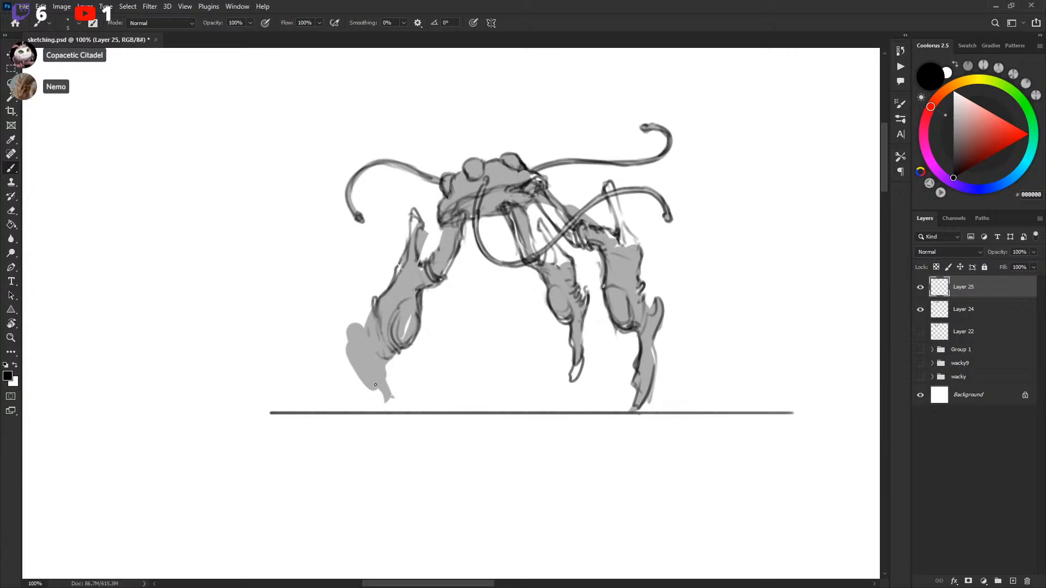
# Step: Draw the left leg's claw tapering to the ground line, with a hooked spur on its outer side
pyautogui.moveTo(375, 385); pyautogui.dragTo(386, 392)
pyautogui.moveTo(385, 349)
pyautogui.mouseDown()
pyautogui.moveTo(378, 370)
pyautogui.moveTo(402, 399)
pyautogui.mouseUp()
pyautogui.hotkey('ctrl', 'z')
pyautogui.moveTo(382, 349); pyautogui.dragTo(401, 414)
pyautogui.moveTo(355, 359)
pyautogui.mouseDown()
pyautogui.moveTo(377, 393)
pyautogui.moveTo(348, 310)
pyautogui.moveTo(353, 320)
pyautogui.mouseUp()
pyautogui.hotkey('ctrl', 'z')
pyautogui.moveTo(355, 327)
pyautogui.mouseDown()
pyautogui.moveTo(367, 326)
pyautogui.moveTo(356, 330)
pyautogui.moveTo(374, 306)
pyautogui.mouseUp()
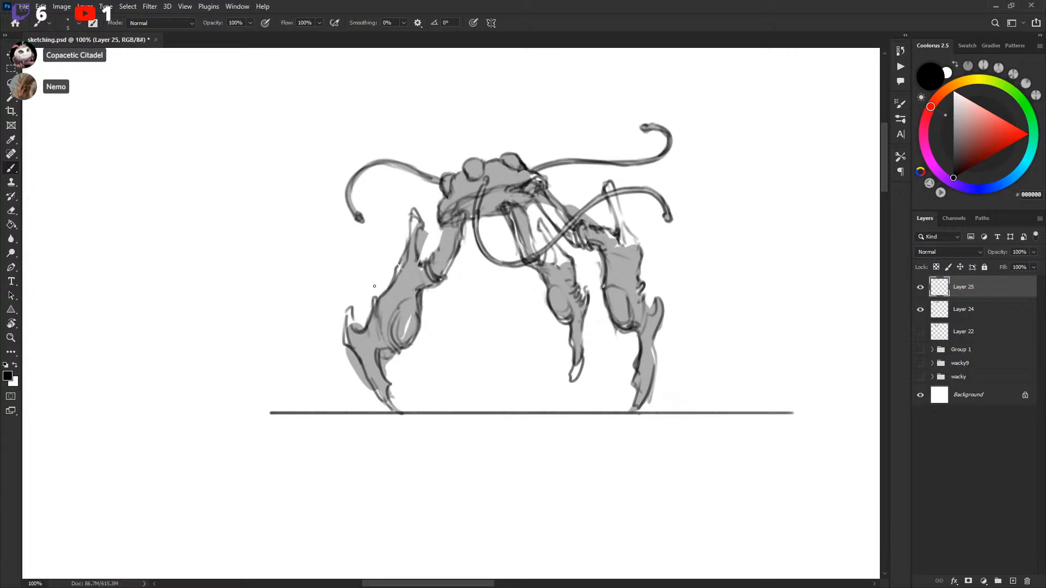
# Step: Check the line art with Layer 24 temporarily hidden, and close the right claw's tip at the ground line
pyautogui.click(920, 309)
pyautogui.moveTo(714, 310); pyautogui.dragTo(685, 314)
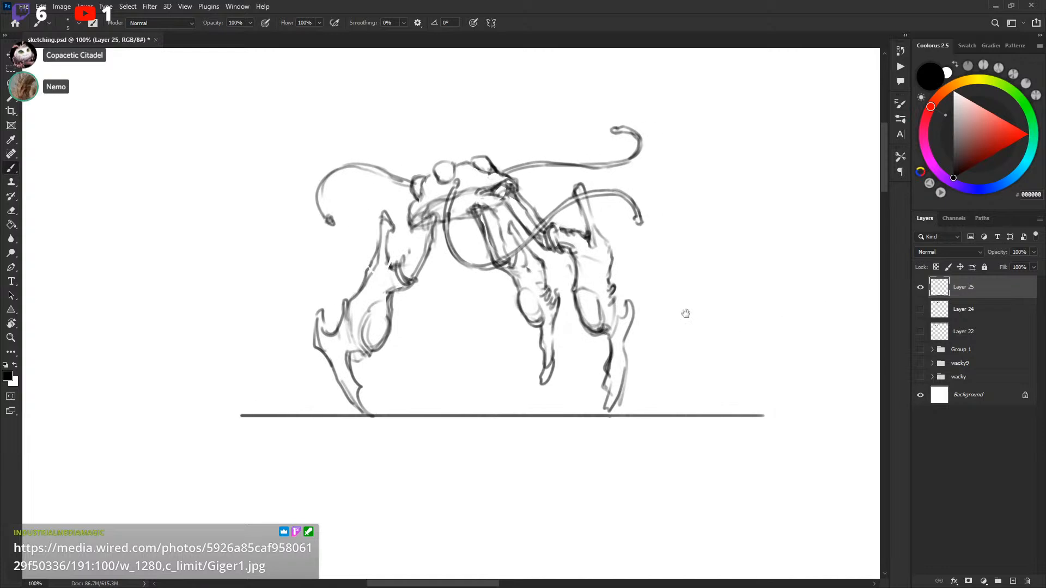
pyautogui.moveTo(714, 352); pyautogui.dragTo(715, 338)
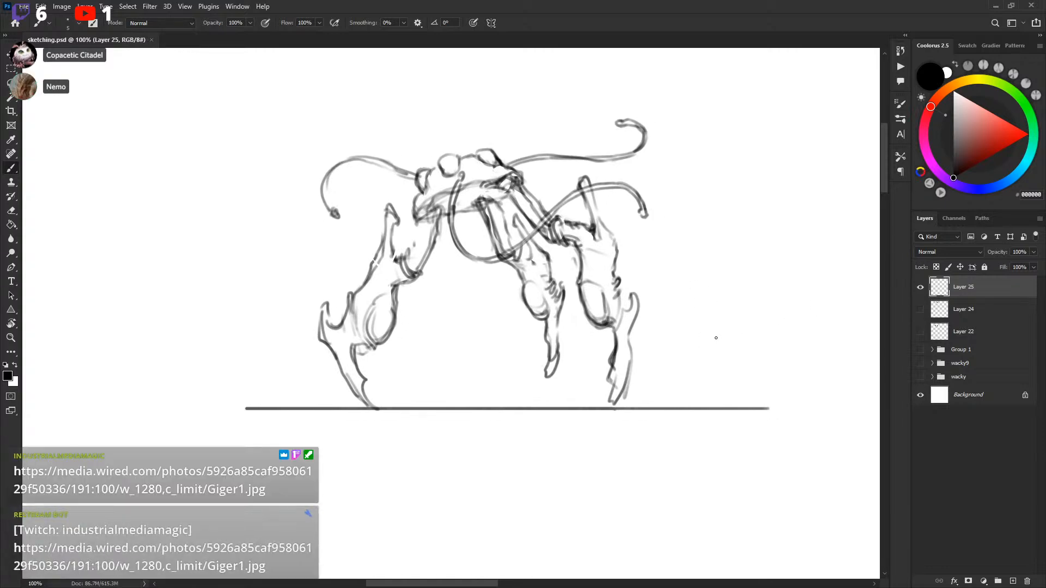
pyautogui.moveTo(609, 397); pyautogui.dragTo(615, 406)
pyautogui.moveTo(676, 365); pyautogui.dragTo(681, 363)
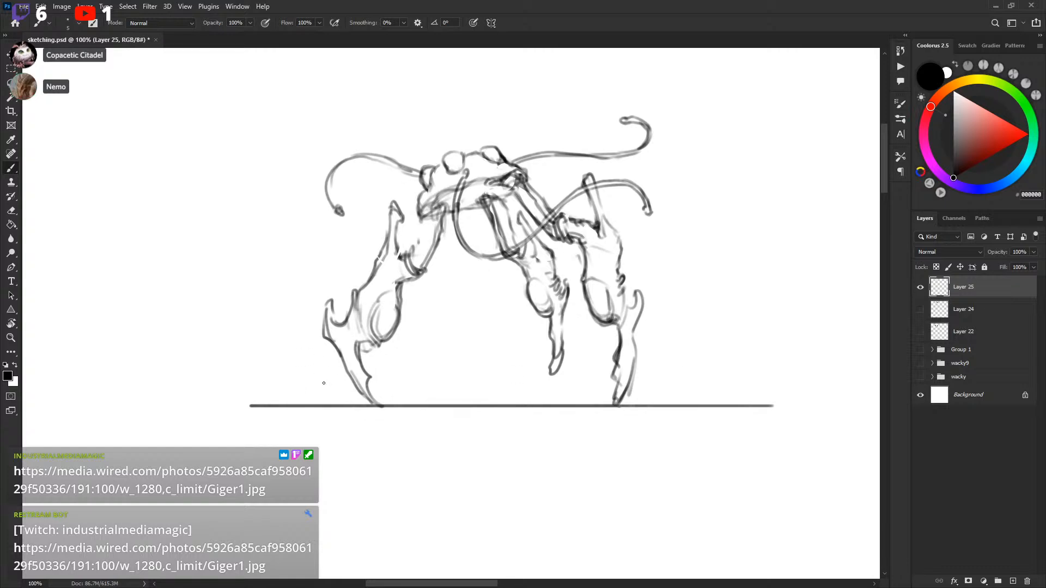
pyautogui.rightClick(378, 392)
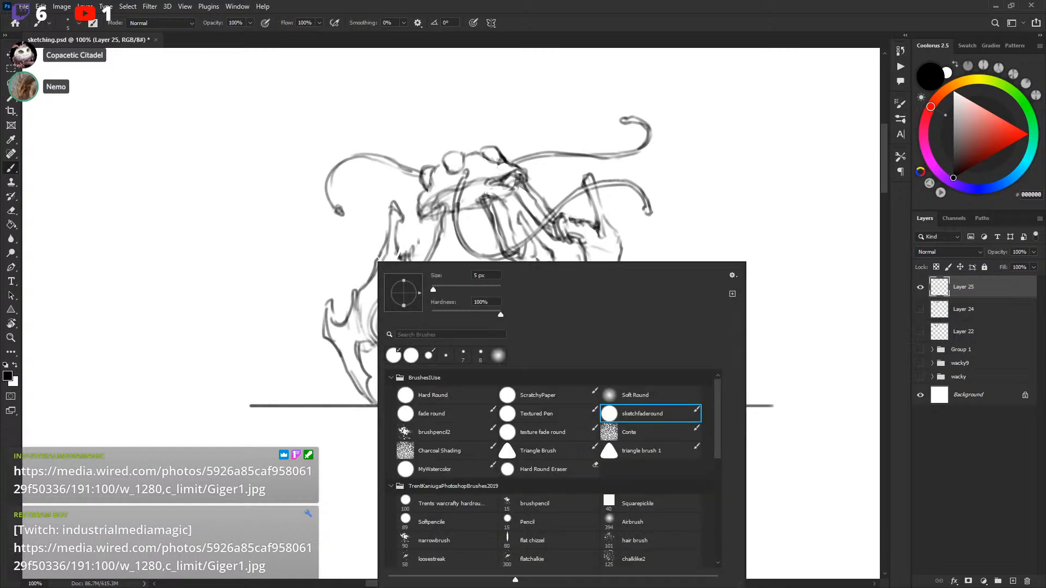
pyautogui.press('Escape')
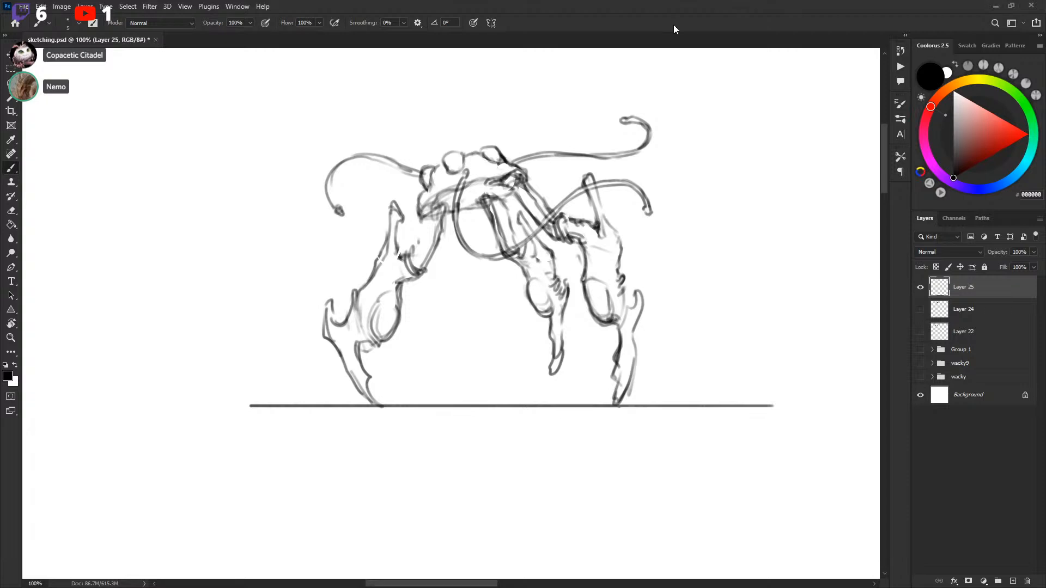
pyautogui.click(920, 310)
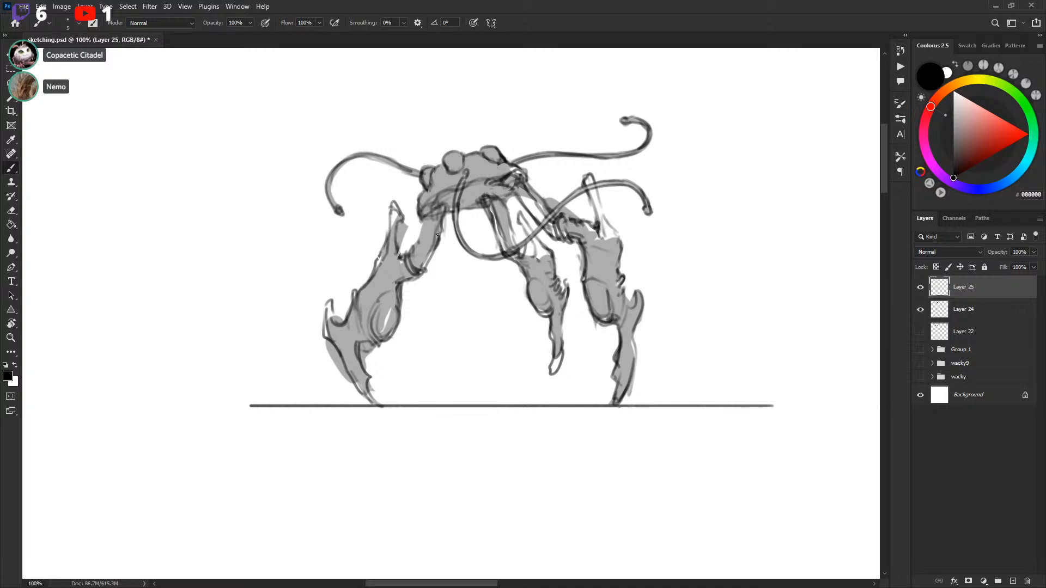
# Step: Add small ridged bumps along the upper segments of the left, middle and right legs
pyautogui.moveTo(417, 248); pyautogui.dragTo(424, 221)
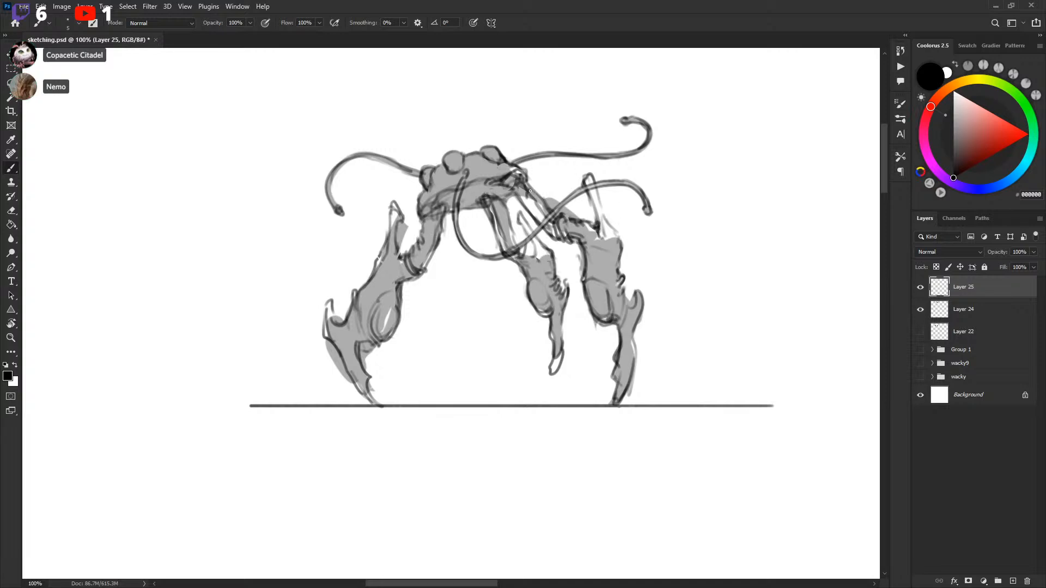
pyautogui.moveTo(540, 194); pyautogui.dragTo(547, 207)
pyautogui.press('x')
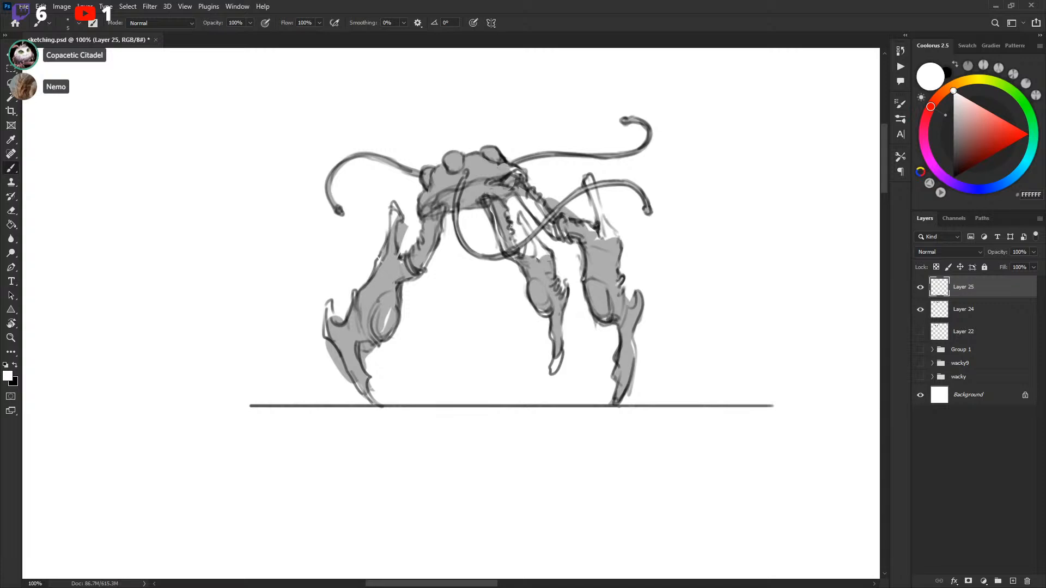
pyautogui.press('x')
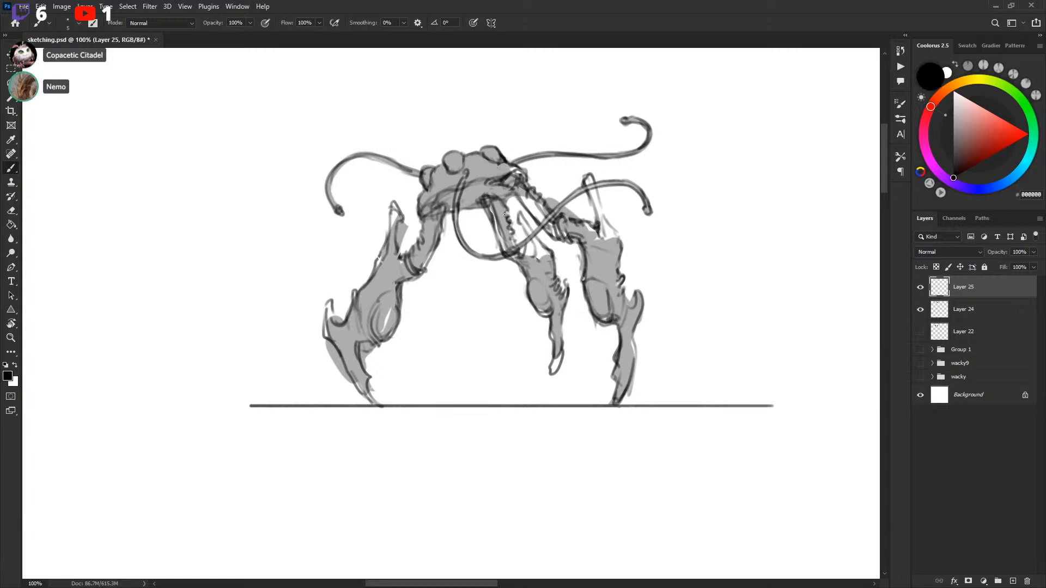
pyautogui.moveTo(574, 206); pyautogui.dragTo(596, 259)
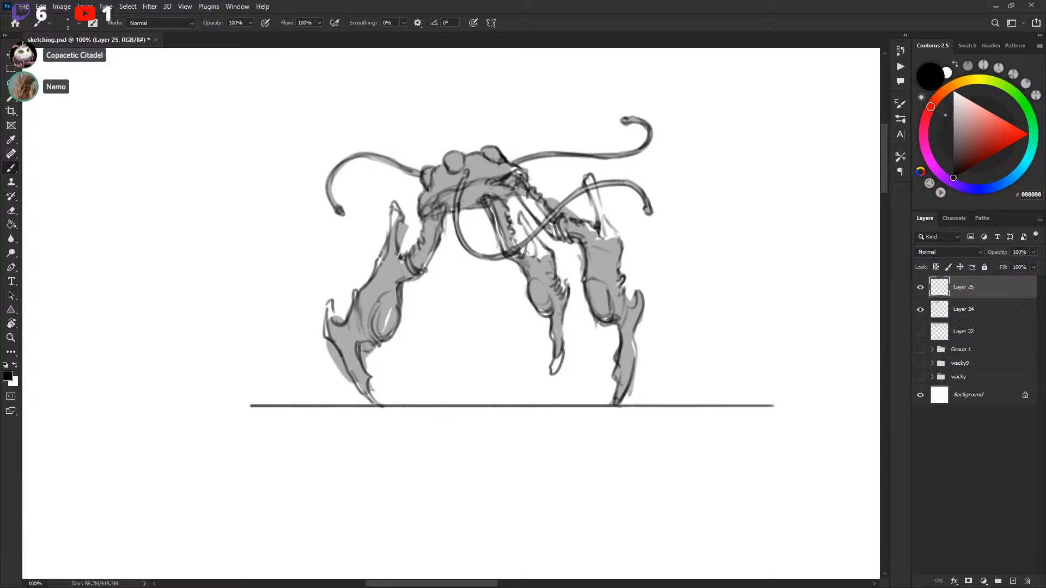
pyautogui.press('x')
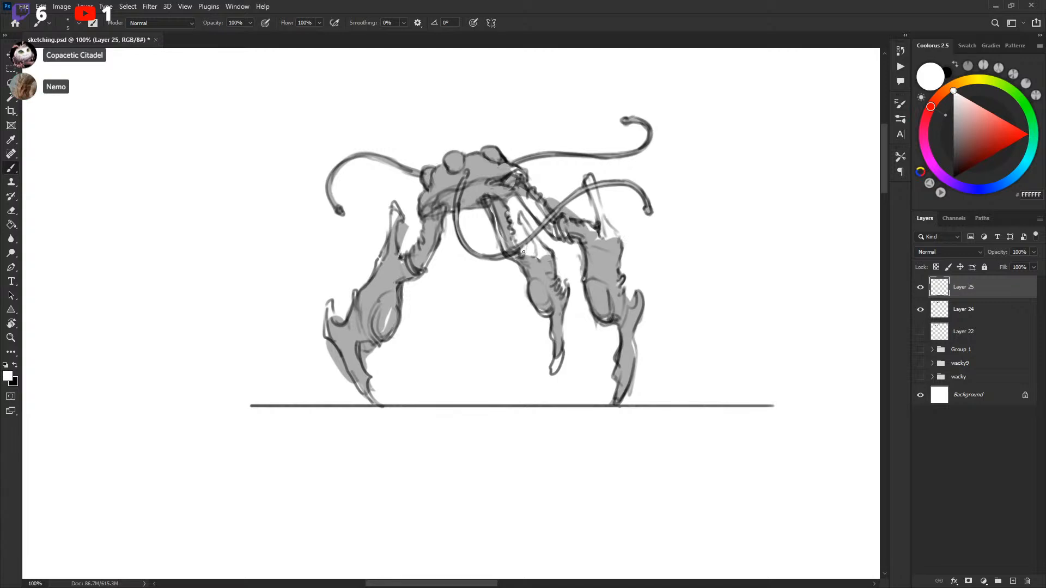
pyautogui.press('x')
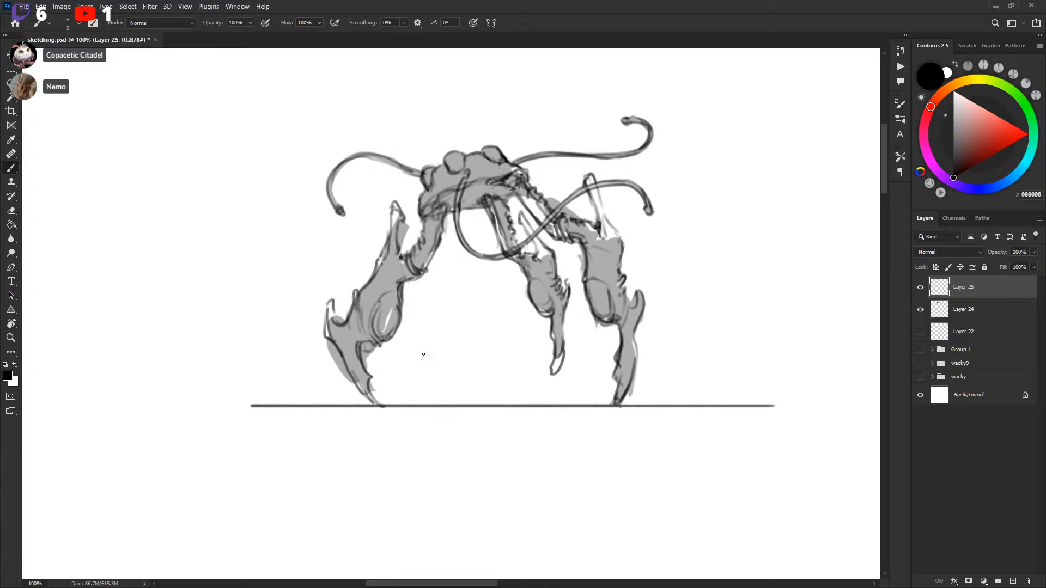
# Step: Try clearing the lines inside the upper body with a lasso selection
pyautogui.moveTo(336, 345); pyautogui.dragTo(326, 308)
pyautogui.press('x')
pyautogui.press('x')
pyautogui.moveTo(426, 210)
pyautogui.mouseDown()
pyautogui.moveTo(439, 183)
pyautogui.moveTo(465, 172)
pyautogui.moveTo(515, 175)
pyautogui.moveTo(449, 185)
pyautogui.moveTo(432, 203)
pyautogui.mouseUp()
pyautogui.hotkey('ctrl', 'z')
pyautogui.press('l')
pyautogui.hotkey('ctrl', 'd')
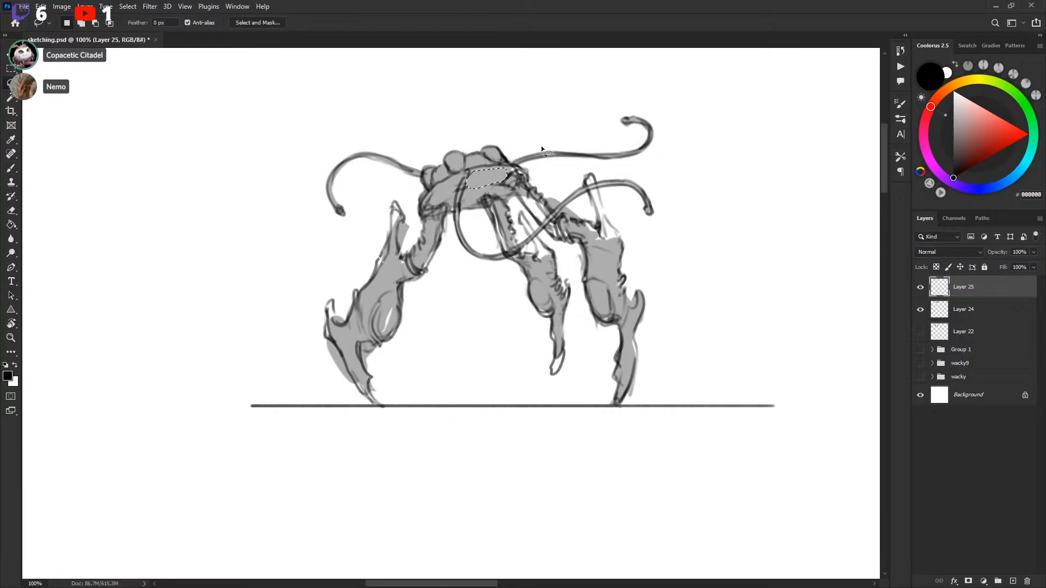
pyautogui.press('b')
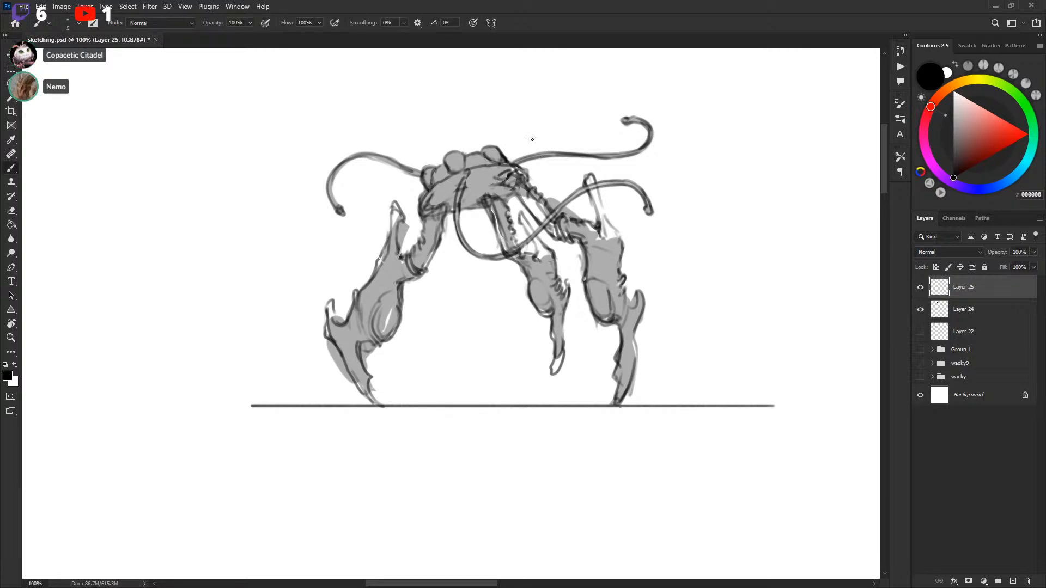
# Step: Try a small white patch with a dark contour on the lower left side of the body
pyautogui.press('x')
pyautogui.moveTo(427, 208); pyautogui.dragTo(433, 193)
pyautogui.press('x')
pyautogui.press('x')
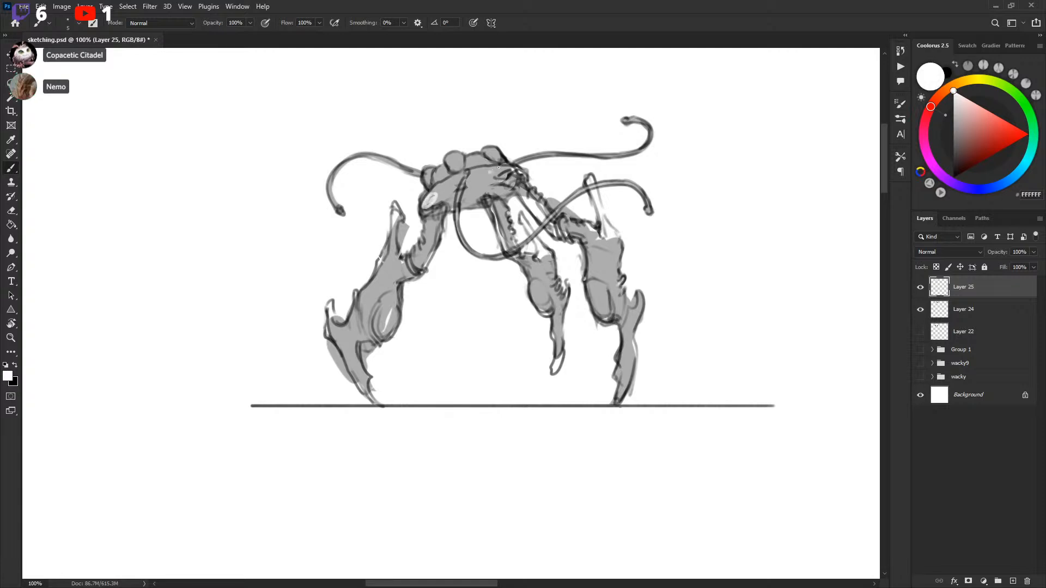
pyautogui.press('x')
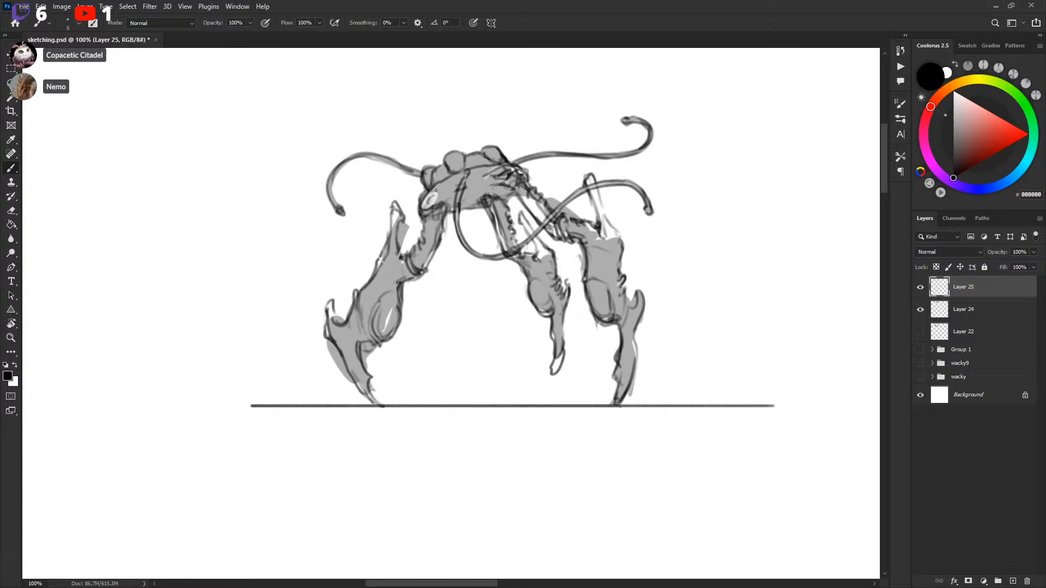
pyautogui.moveTo(430, 196)
pyautogui.mouseDown()
pyautogui.moveTo(504, 154)
pyautogui.moveTo(509, 163)
pyautogui.moveTo(448, 183)
pyautogui.mouseUp()
# Step: Undo the recent edits to the body, including the white patch
pyautogui.hotkey('ctrl', 'z')
pyautogui.hotkey('ctrl', 'z')
pyautogui.hotkey('ctrl', 'z')
pyautogui.hotkey('ctrl', 'z')
pyautogui.hotkey('ctrl', 'z')
pyautogui.hotkey('ctrl', 'z')
pyautogui.hotkey('ctrl', 'z')
pyautogui.hotkey('ctrl', 'z')
pyautogui.hotkey('ctrl', 'z')
pyautogui.hotkey('ctrl', 'z')
pyautogui.hotkey('ctrl', 'z')
pyautogui.hotkey('ctrl', 'z')
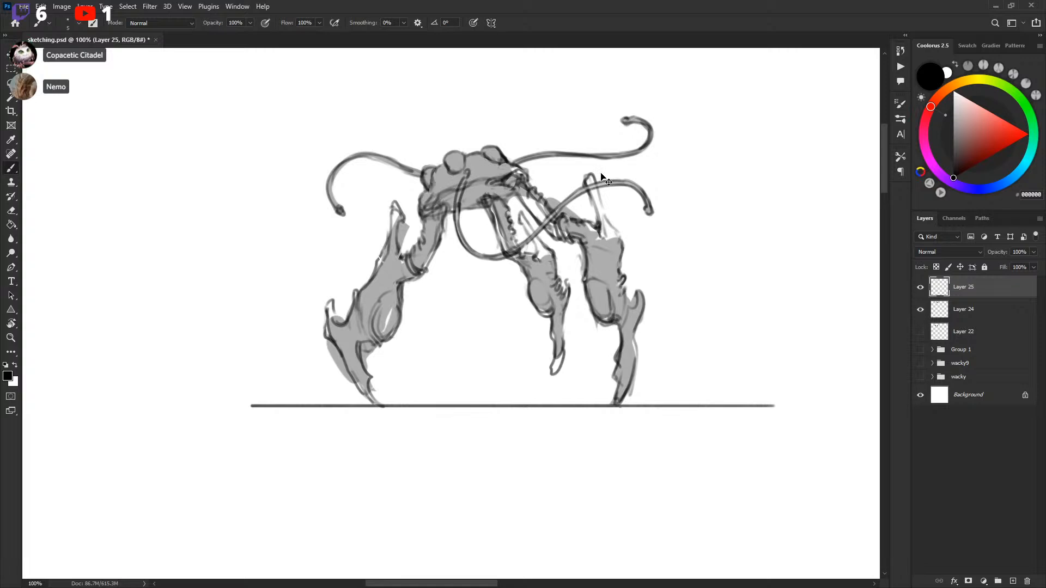
# Step: Retrace the front tentacle's base where it leaves the body
pyautogui.moveTo(593, 173); pyautogui.dragTo(588, 186)
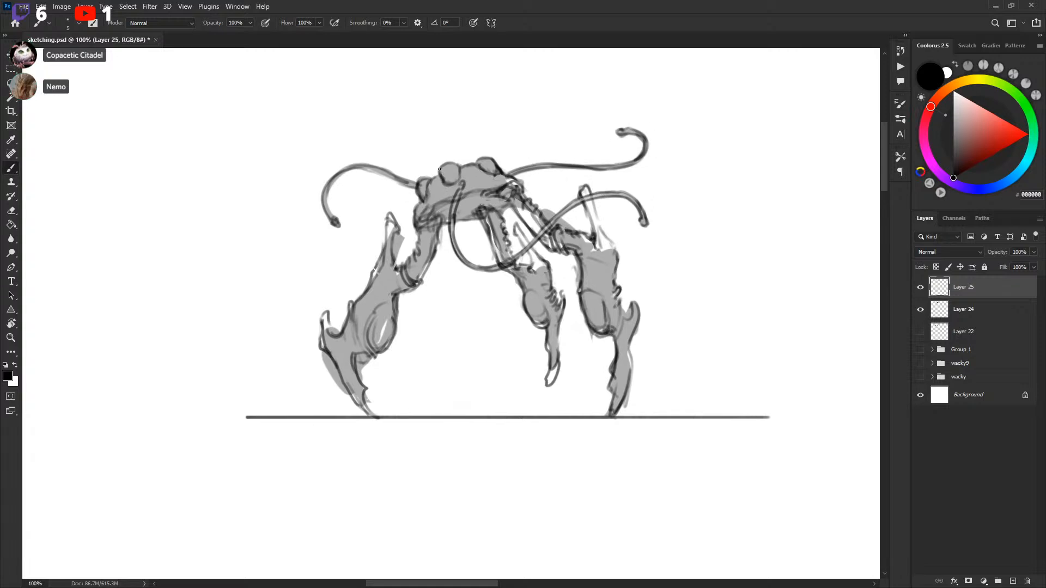
pyautogui.moveTo(439, 169)
pyautogui.mouseDown()
pyautogui.moveTo(459, 162)
pyautogui.moveTo(460, 172)
pyautogui.mouseUp()
pyautogui.hotkey('ctrl', 'z')
pyautogui.moveTo(523, 157); pyautogui.dragTo(521, 159)
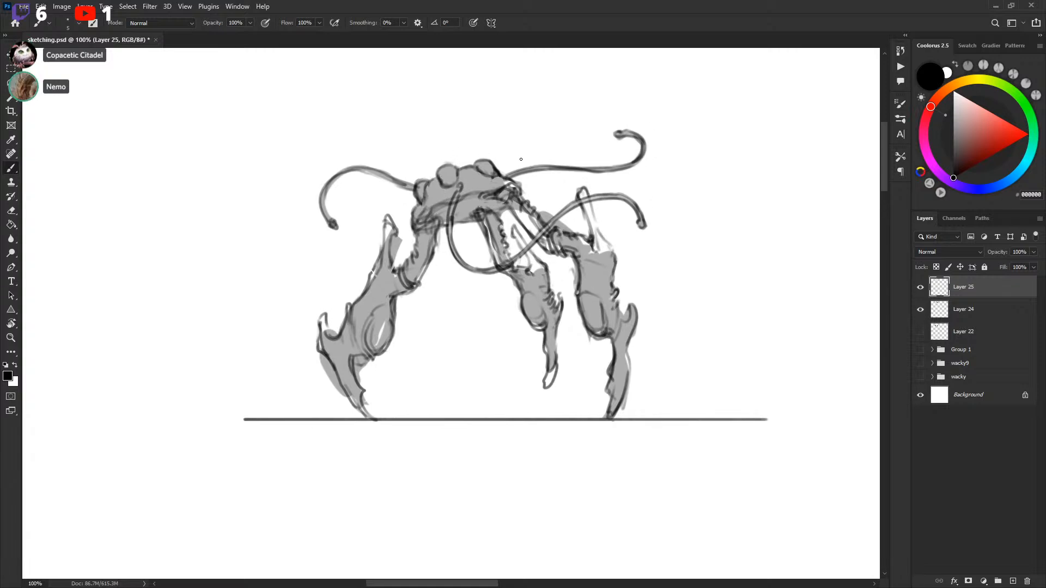
pyautogui.moveTo(681, 163); pyautogui.dragTo(679, 192)
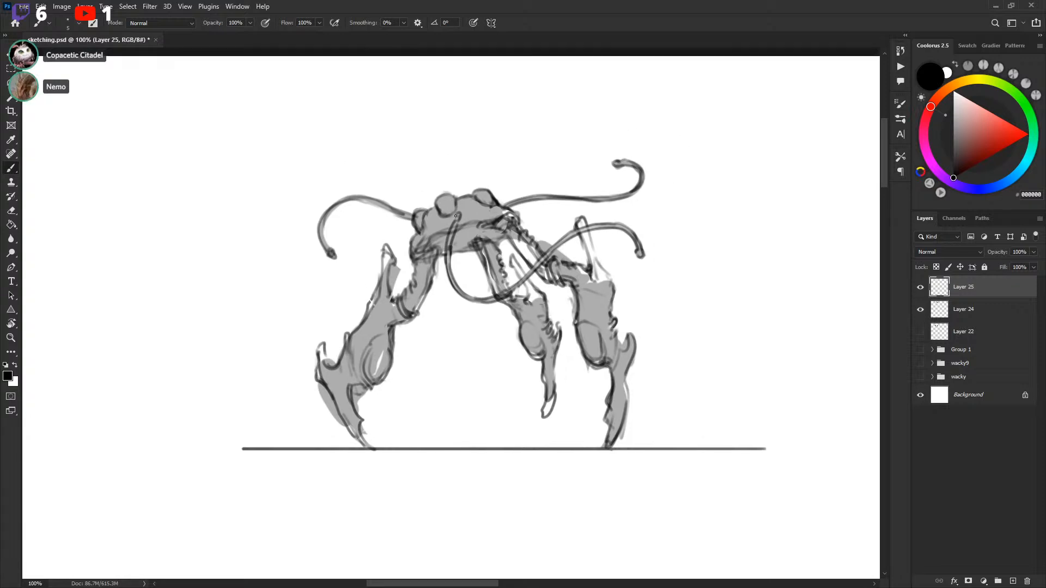
pyautogui.moveTo(460, 215); pyautogui.dragTo(449, 252)
pyautogui.scroll(1, 554, 186)
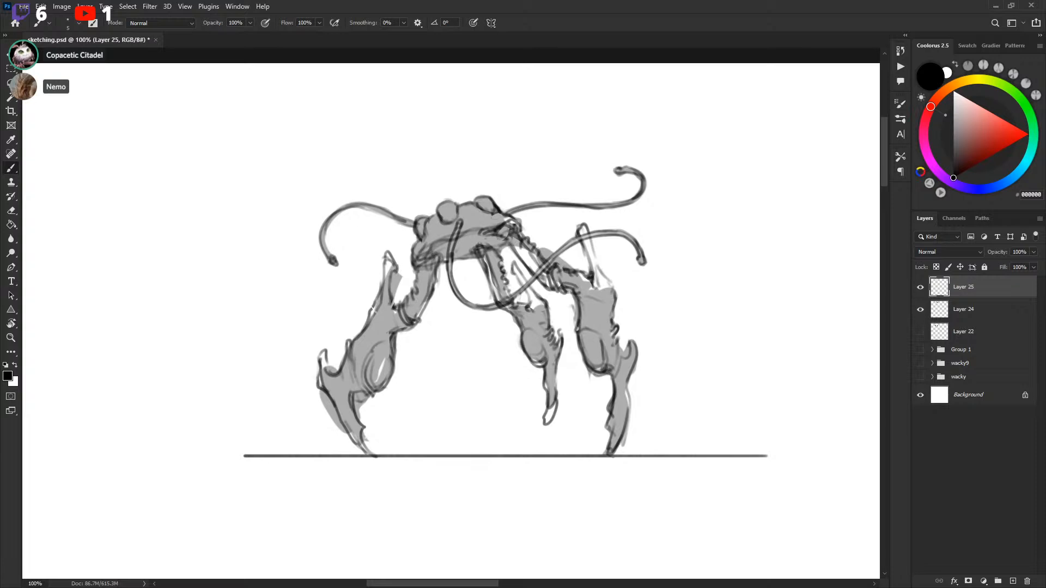
pyautogui.scroll(1, 531, 177)
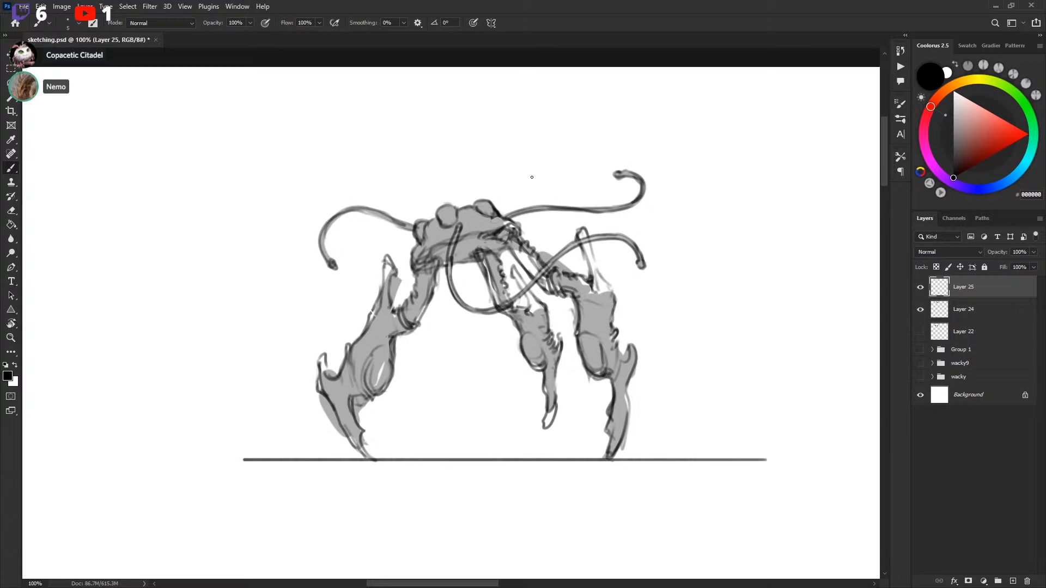
# Step: Compare the line art with the silhouette by toggling the visibility of Layer 25 and Layer 24
pyautogui.click(920, 288)
pyautogui.click(920, 288)
pyautogui.click(920, 309)
pyautogui.click(921, 310)
pyautogui.moveTo(611, 232); pyautogui.dragTo(609, 232)
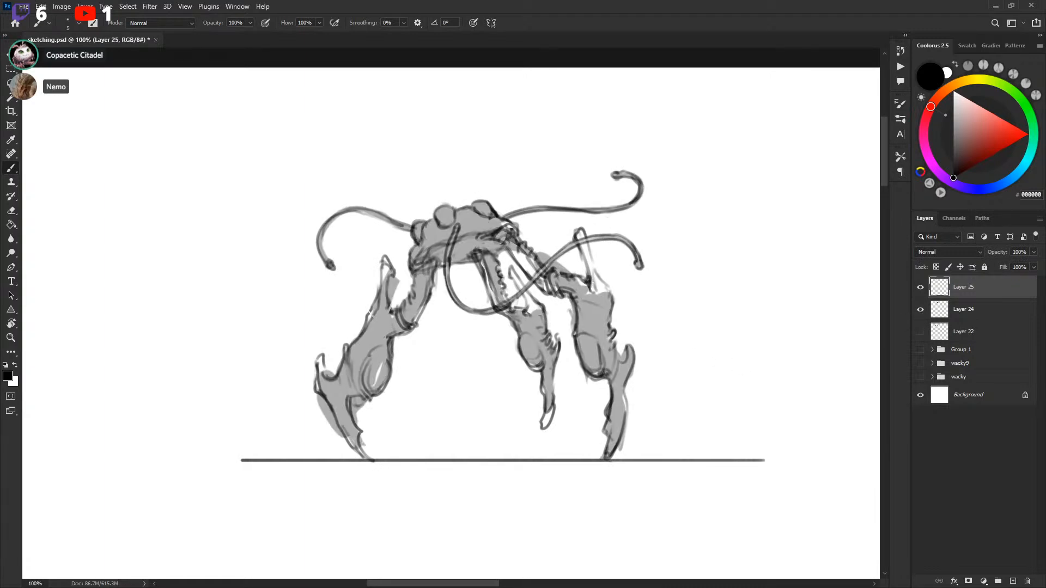
# Step: Reinforce the outer edges of the middle and right legs' claws
pyautogui.moveTo(593, 281); pyautogui.dragTo(591, 276)
pyautogui.moveTo(549, 401); pyautogui.dragTo(552, 369)
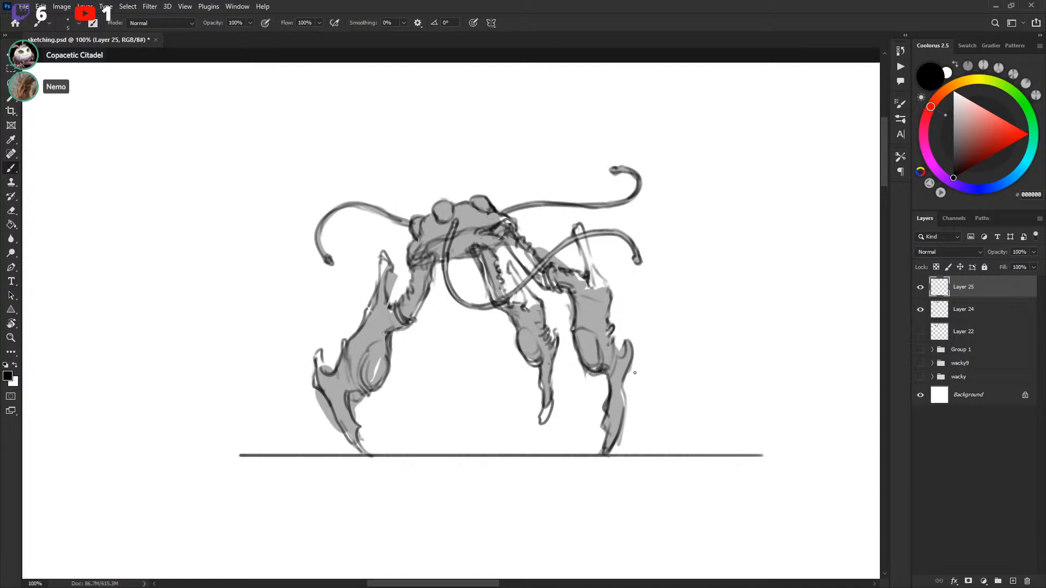
pyautogui.moveTo(619, 384); pyautogui.dragTo(625, 418)
pyautogui.moveTo(649, 361); pyautogui.dragTo(637, 379)
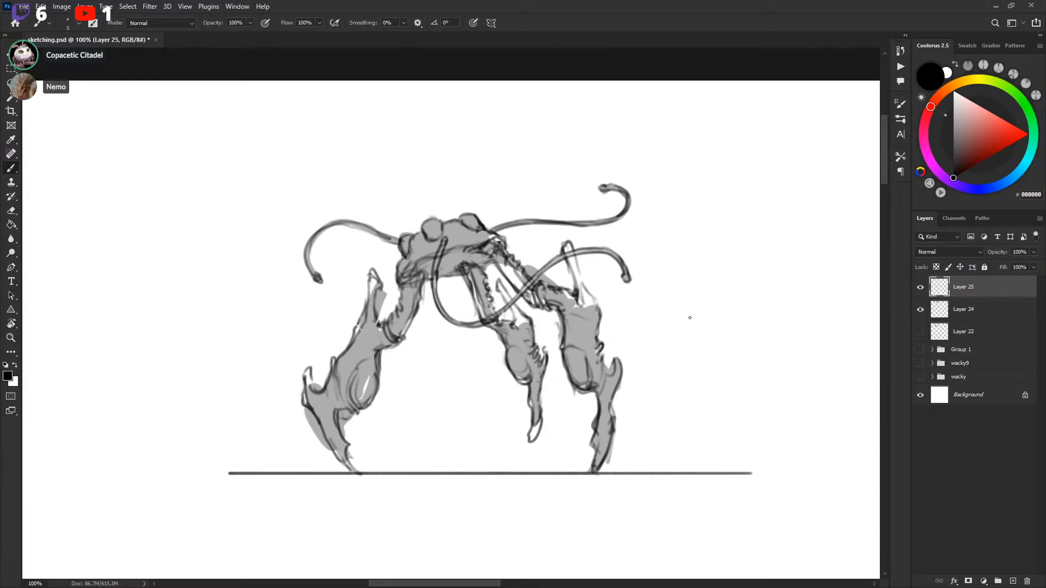
# Step: Hide the silhouette on Layer 24, duplicate Layer 25 and hide the original
pyautogui.click(921, 311)
pyautogui.moveTo(686, 353); pyautogui.dragTo(684, 352)
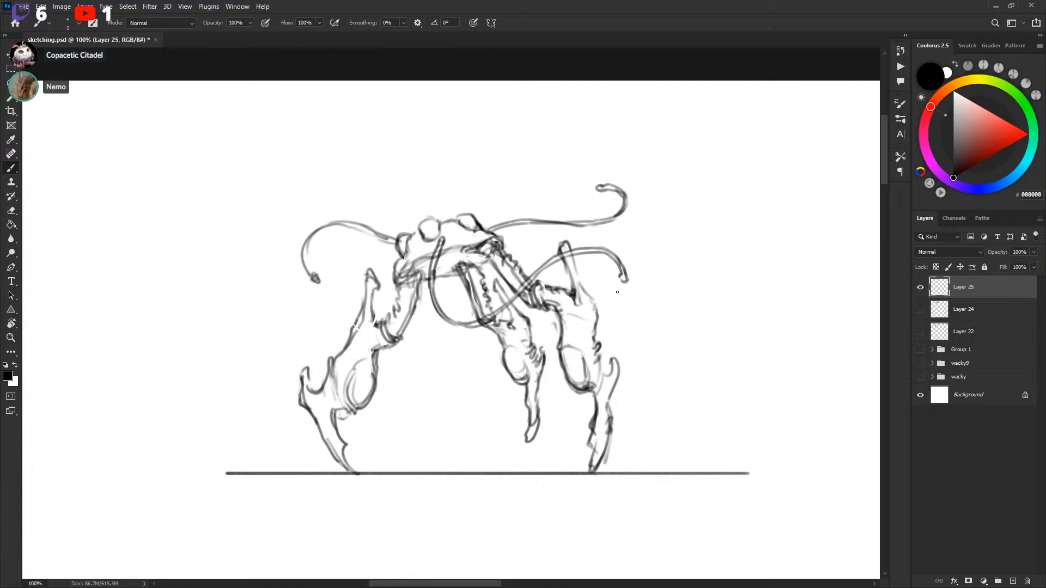
pyautogui.moveTo(617, 291); pyautogui.dragTo(611, 249)
pyautogui.moveTo(682, 254); pyautogui.dragTo(674, 267)
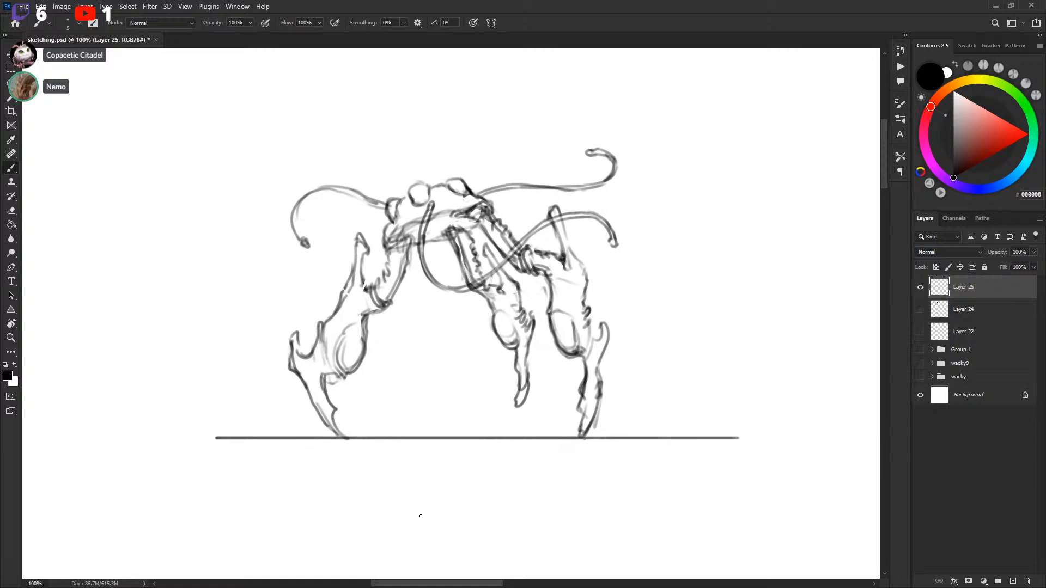
pyautogui.hotkey('ctrl', 'j')
pyautogui.click(927, 309)
# Step: Try a straight vertical line and a straight horizontal line framing the creature's left side and top
pyautogui.moveTo(280, 436)
pyautogui.mouseDown()
pyautogui.moveTo(283, 139)
pyautogui.moveTo(667, 137)
pyautogui.mouseUp()
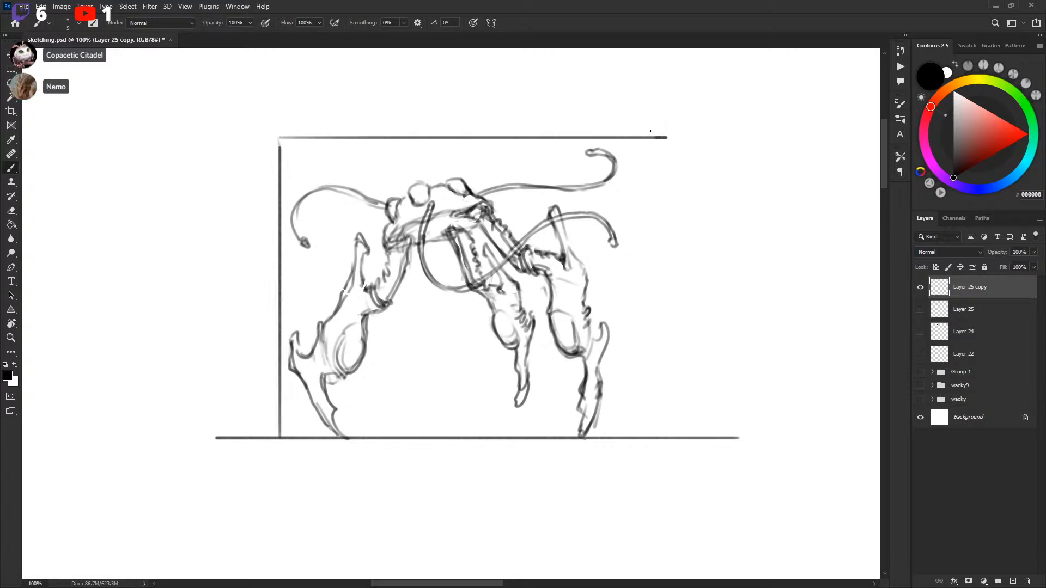
pyautogui.hotkey('ctrl', 'z')
pyautogui.hotkey('ctrl', 'z')
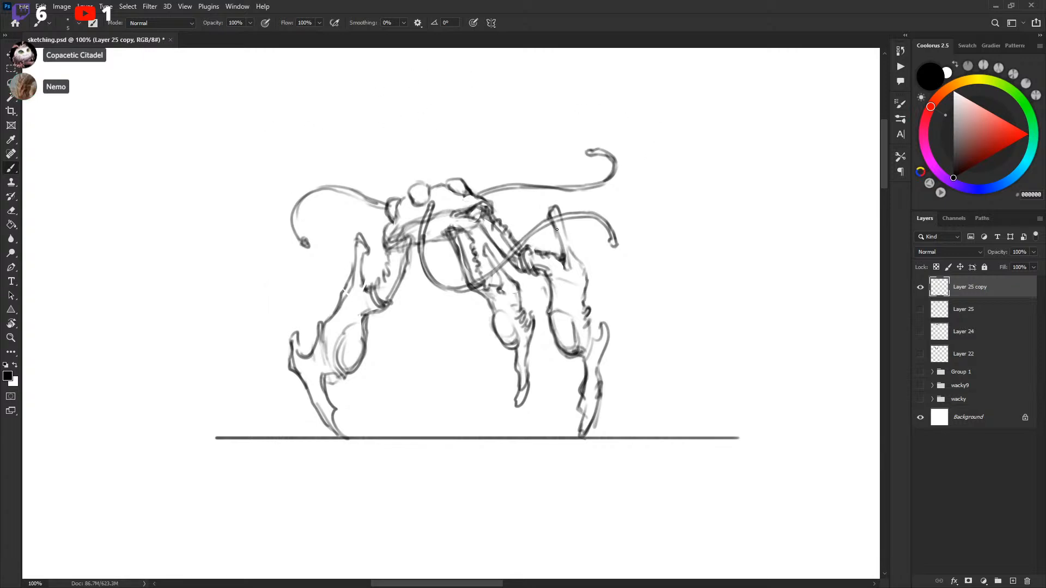
pyautogui.hotkey('ctrl', 'z')
pyautogui.hotkey('ctrl', 'z')
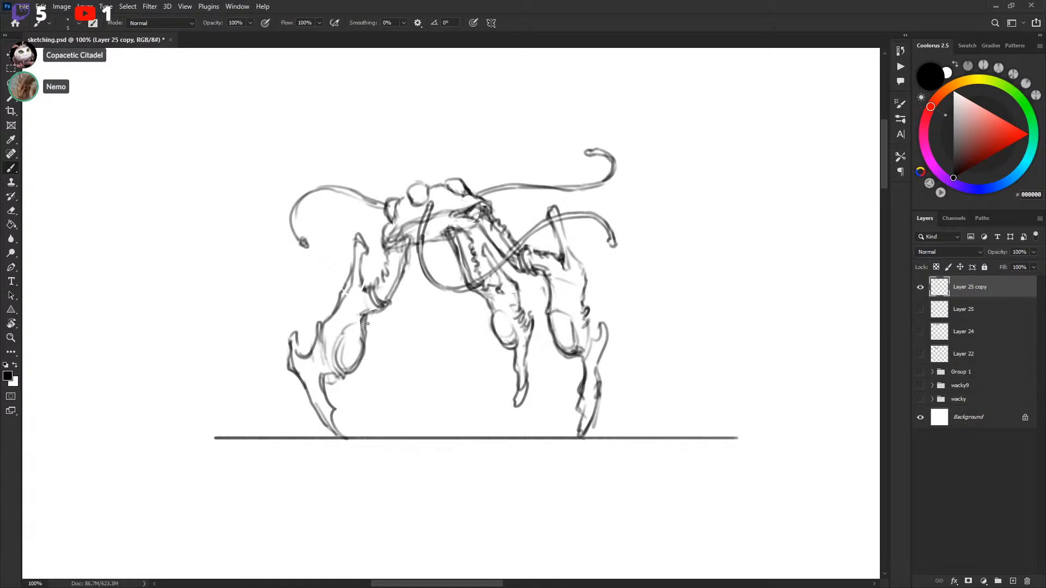
# Step: Try a slanted straight guide from the ground line's left end up past the creature's head
pyautogui.moveTo(632, 296); pyautogui.dragTo(629, 246)
pyautogui.moveTo(213, 390); pyautogui.dragTo(426, 136)
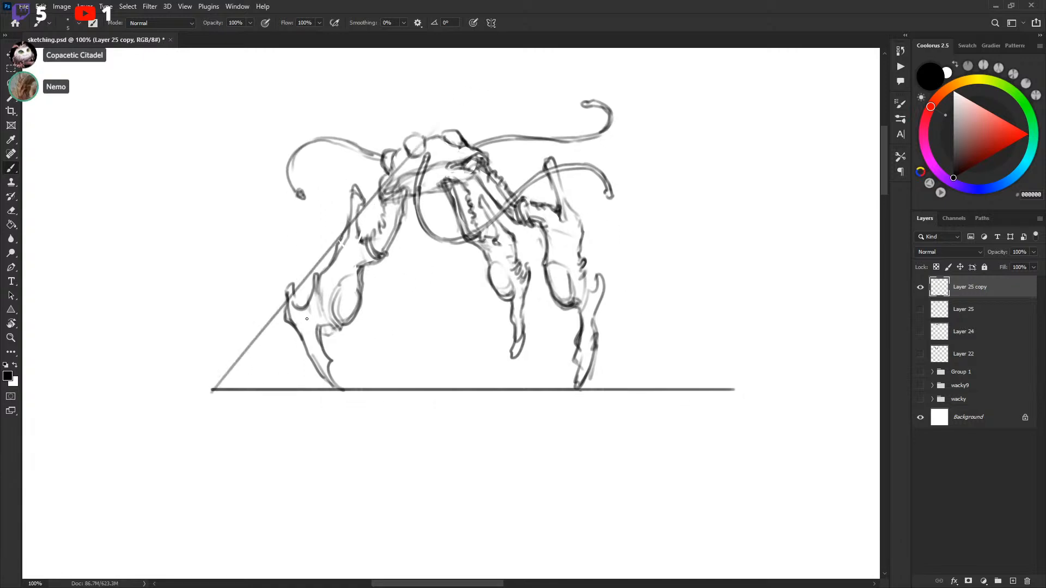
pyautogui.hotkey('ctrl', 'z')
pyautogui.click(208, 390)
pyautogui.keyDown('shift'); pyautogui.click(411, 110); pyautogui.keyUp('shift')
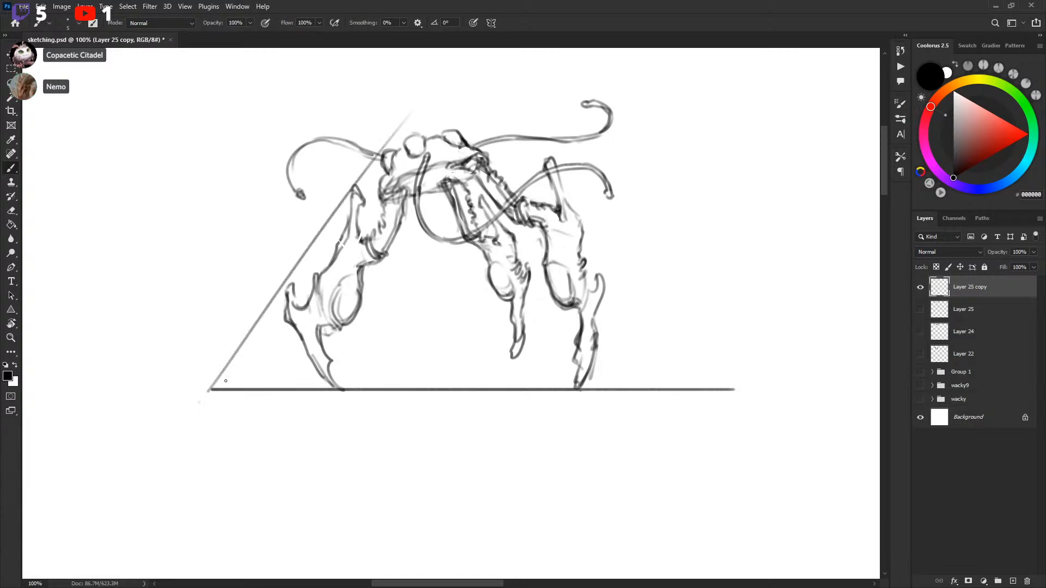
pyautogui.moveTo(226, 381); pyautogui.dragTo(602, 108)
pyautogui.hotkey('ctrl', 'z')
# Step: Try reshaping the body's underside with new contours and clearing a small lassoed area of overlapping lines
pyautogui.moveTo(383, 183)
pyautogui.mouseDown()
pyautogui.moveTo(376, 206)
pyautogui.moveTo(391, 221)
pyautogui.moveTo(444, 209)
pyautogui.moveTo(381, 215)
pyautogui.moveTo(369, 199)
pyautogui.moveTo(383, 175)
pyautogui.moveTo(379, 182)
pyautogui.moveTo(421, 188)
pyautogui.mouseUp()
pyautogui.press('l')
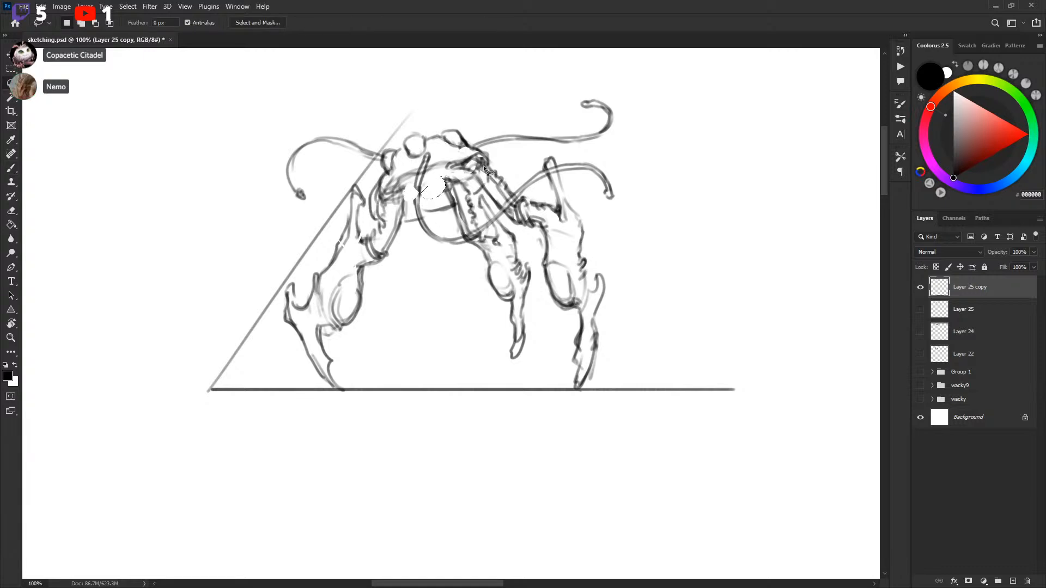
pyautogui.press('Delete')
pyautogui.moveTo(483, 165)
pyautogui.mouseDown()
pyautogui.moveTo(469, 170)
pyautogui.moveTo(497, 161)
pyautogui.mouseUp()
pyautogui.hotkey('ctrl', 'd')
pyautogui.press('b')
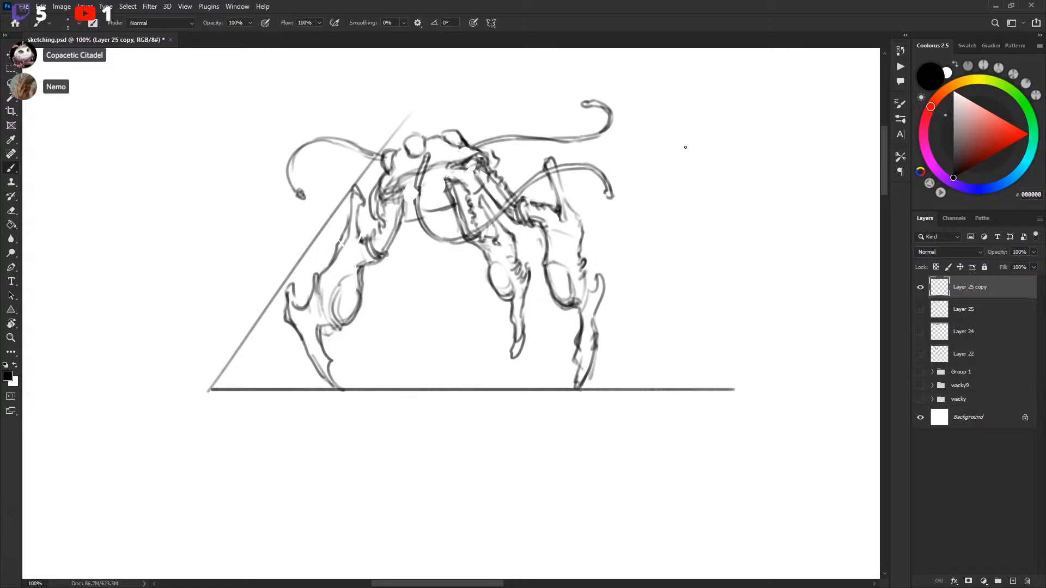
# Step: Undo the body's underside changes and the slanted guide line
pyautogui.hotkey('ctrl', 'z')
pyautogui.hotkey('ctrl', 'z')
pyautogui.hotkey('ctrl', 'z')
pyautogui.hotkey('ctrl', 'z')
pyautogui.hotkey('ctrl', 'z')
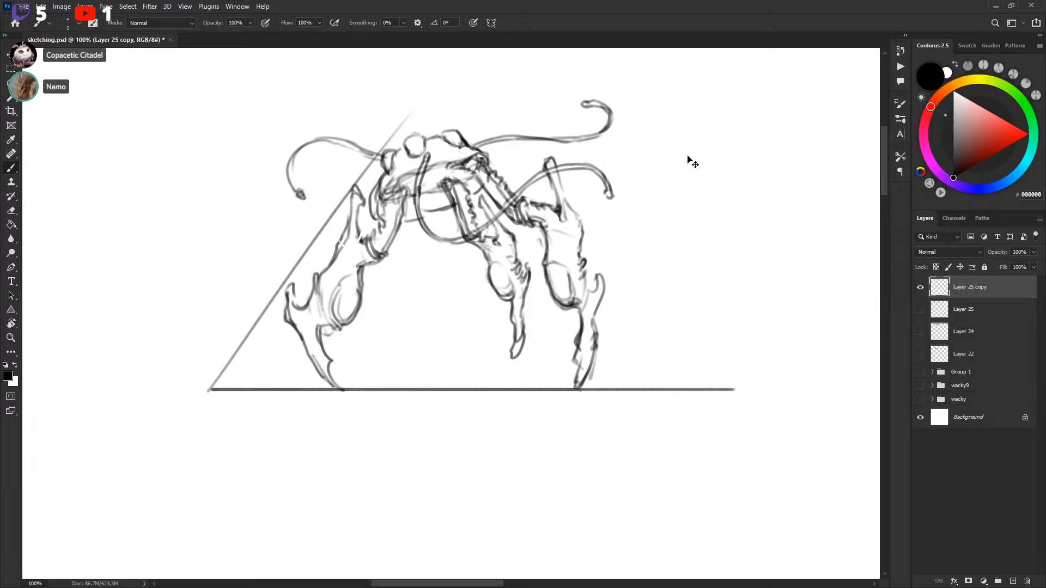
pyautogui.hotkey('ctrl', 'z')
pyautogui.hotkey('ctrl', 'z')
pyautogui.hotkey('ctrl', 'z')
pyautogui.hotkey('ctrl', 'z')
pyautogui.hotkey('ctrl', 'z')
pyautogui.hotkey('ctrl', 'z')
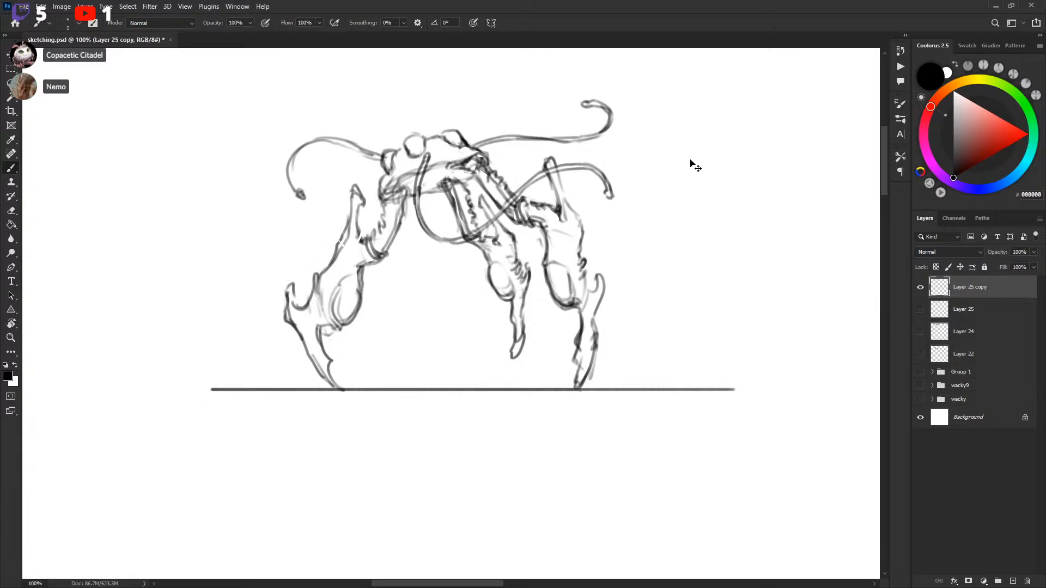
pyautogui.hotkey('ctrl', 'z')
pyautogui.hotkey('ctrl', 'z')
pyautogui.hotkey('ctrl', 'z')
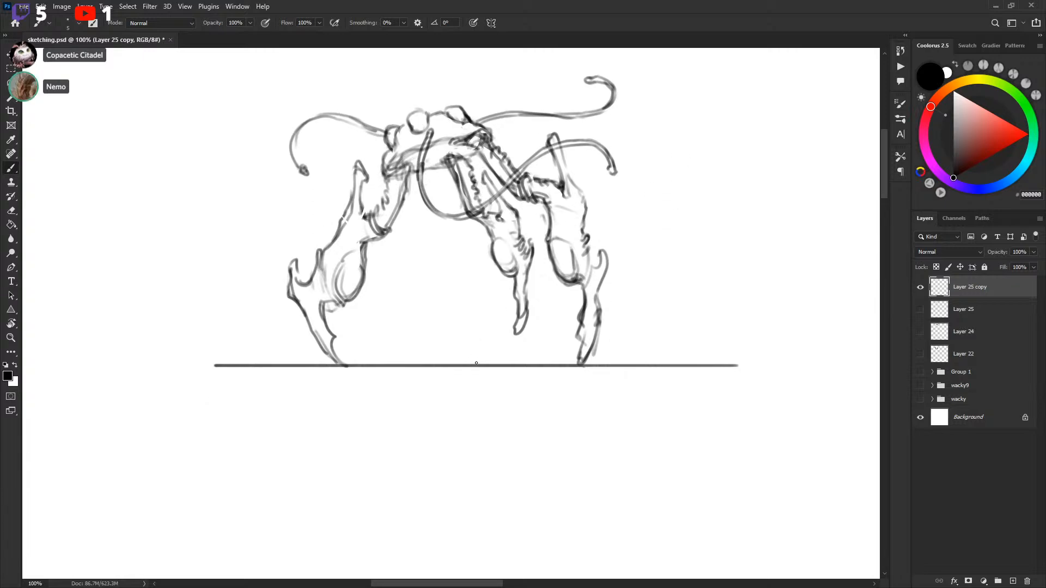
# Step: Draw a tiny standing human figure on the ground line near the middle leg for scale
pyautogui.moveTo(476, 363)
pyautogui.mouseDown()
pyautogui.moveTo(486, 337)
pyautogui.moveTo(492, 365)
pyautogui.mouseUp()
pyautogui.hotkey('ctrl', 'z')
pyautogui.hotkey('ctrl', 'z')
pyautogui.hotkey('ctrl', 'z')
pyautogui.moveTo(492, 358); pyautogui.dragTo(494, 367)
pyautogui.press('l')
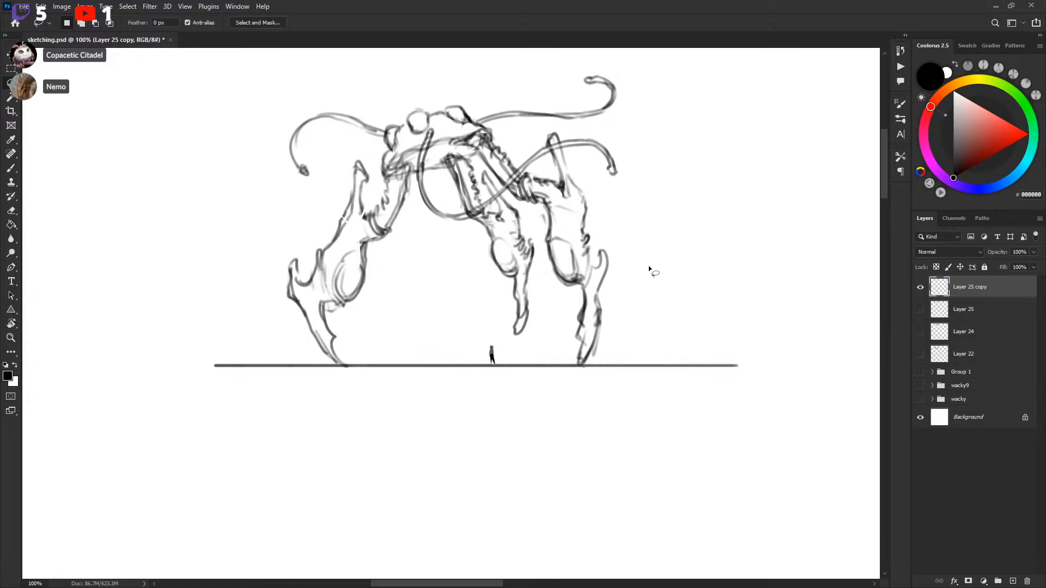
# Step: Check the drawing's scale by hiding and showing Layer 25 copy
pyautogui.moveTo(643, 259); pyautogui.dragTo(642, 260)
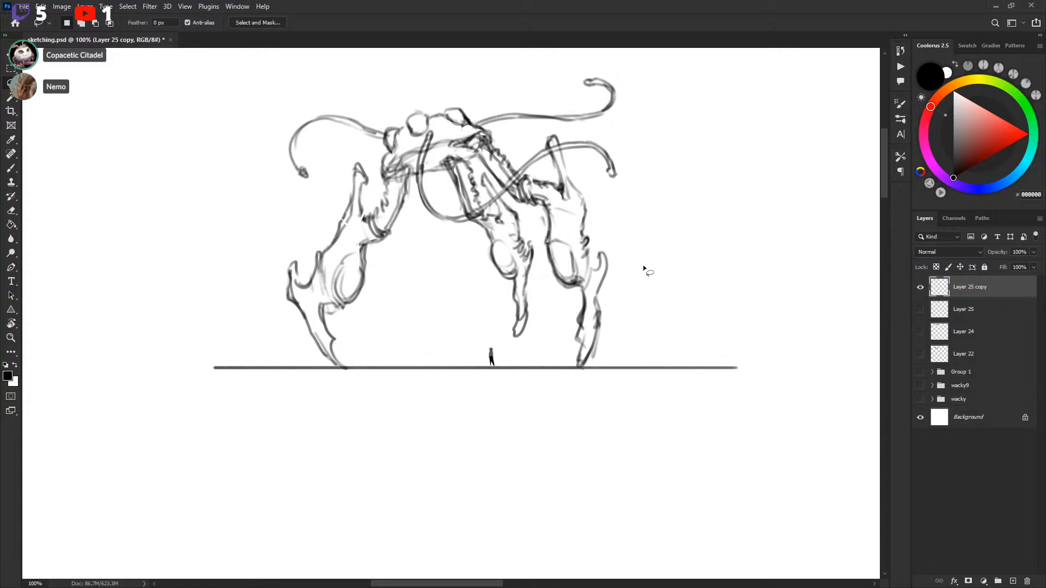
pyautogui.click(920, 289)
pyautogui.click(920, 290)
pyautogui.moveTo(689, 239); pyautogui.dragTo(684, 267)
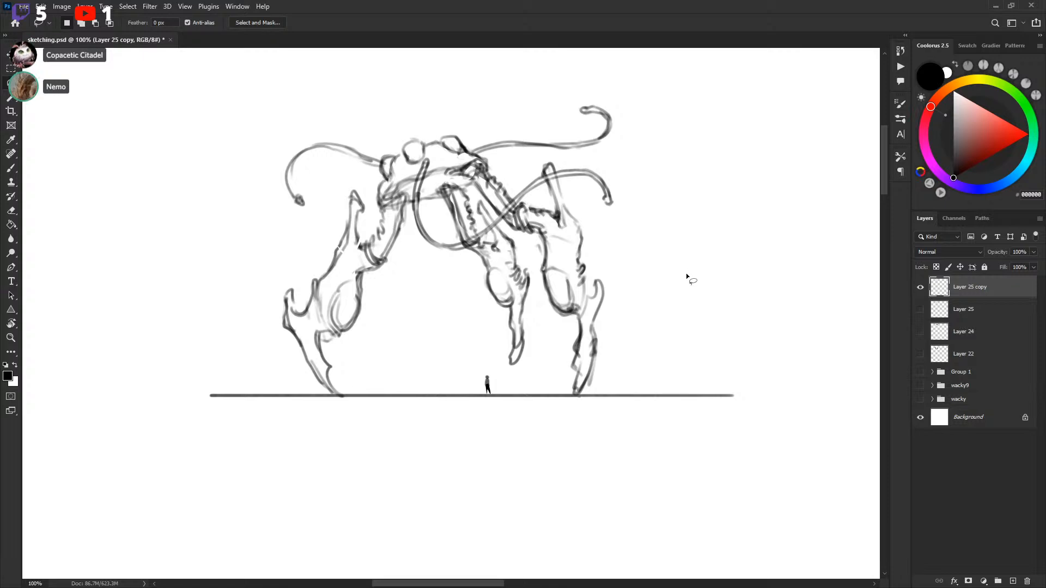
pyautogui.moveTo(685, 276); pyautogui.dragTo(684, 276)
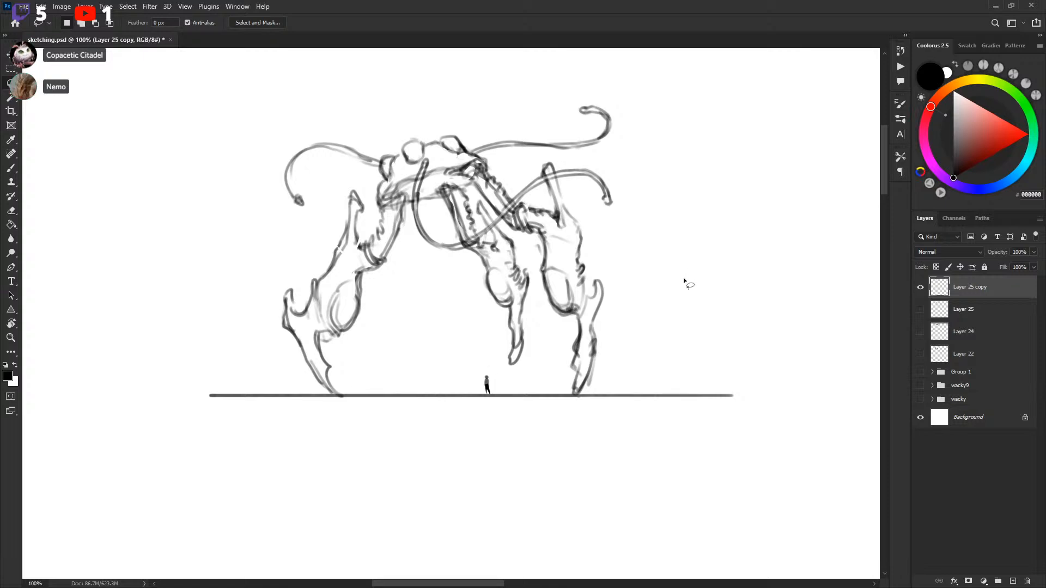
# Step: Undo the tiny human scale figure on the ground line
pyautogui.hotkey('ctrl', 'z')
pyautogui.hotkey('ctrl', 'z')
pyautogui.hotkey('ctrl', 'z')
pyautogui.hotkey('ctrl', 'z')
pyautogui.hotkey('ctrl', 'z')
pyautogui.hotkey('ctrl', 'z')
pyautogui.hotkey('ctrl', 'z')
pyautogui.hotkey('ctrl', 'z')
pyautogui.hotkey('ctrl', 'z')
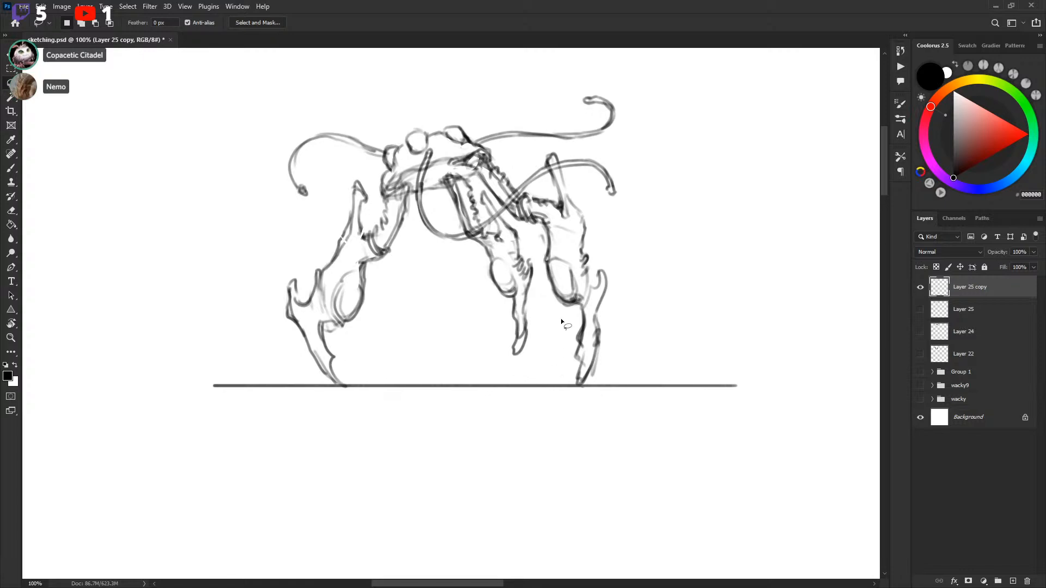
pyautogui.hotkey('ctrl', 'z')
pyautogui.hotkey('ctrl', 'z')
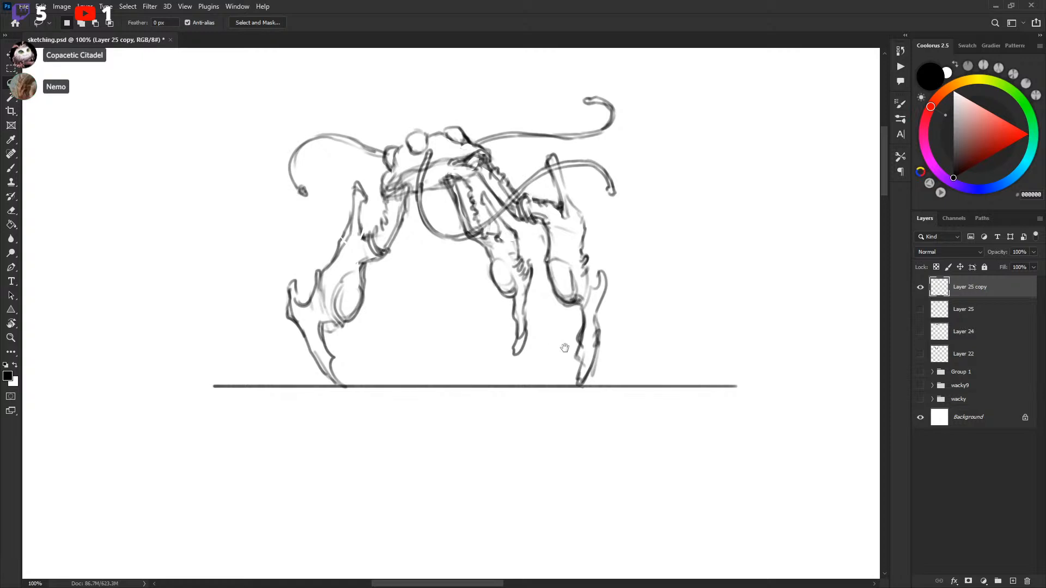
pyautogui.press('b')
pyautogui.hotkey('ctrl', 'z')
pyautogui.hotkey('ctrl', 'z')
pyautogui.hotkey('ctrl', 'z')
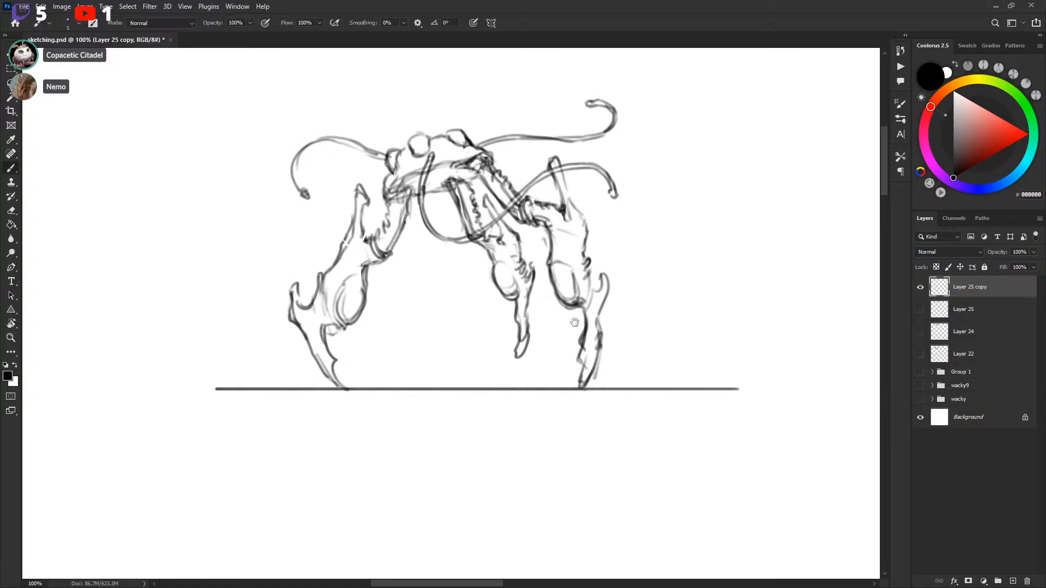
# Step: Clean up the crossing front tentacle and nearby leg lines with alternating white and black brush strokes
pyautogui.press('l')
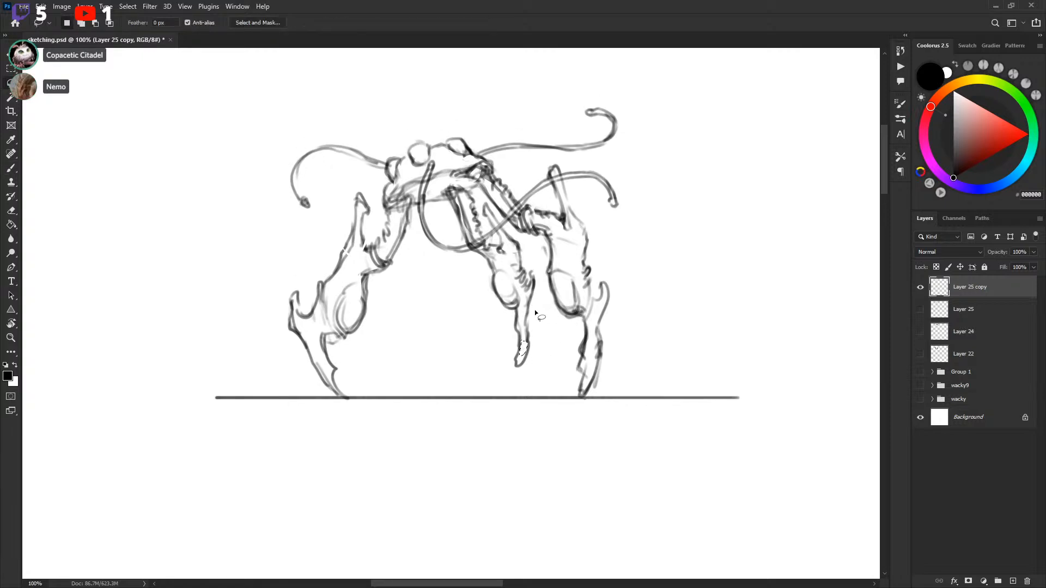
pyautogui.press('b')
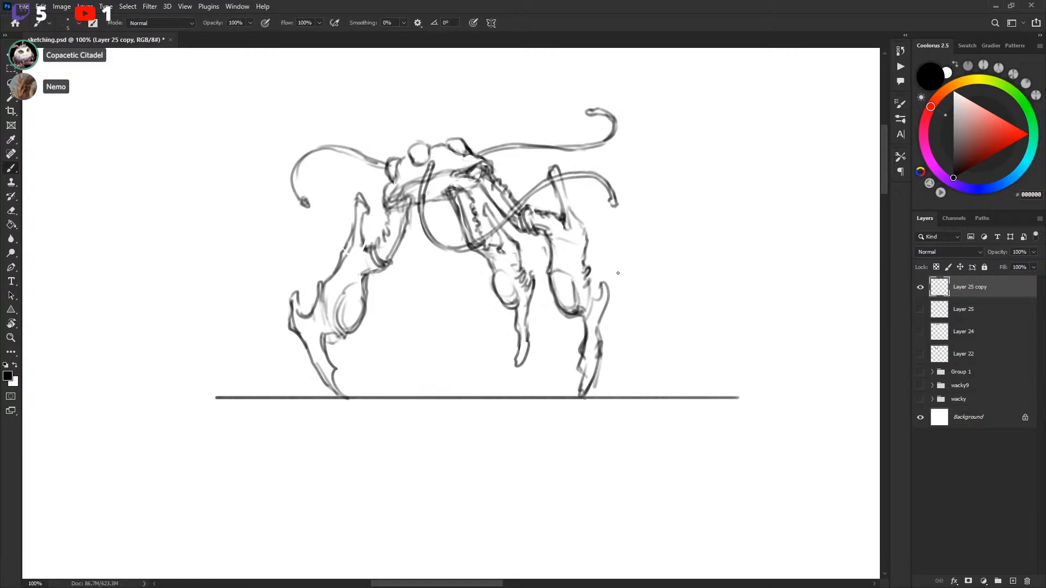
pyautogui.press('x')
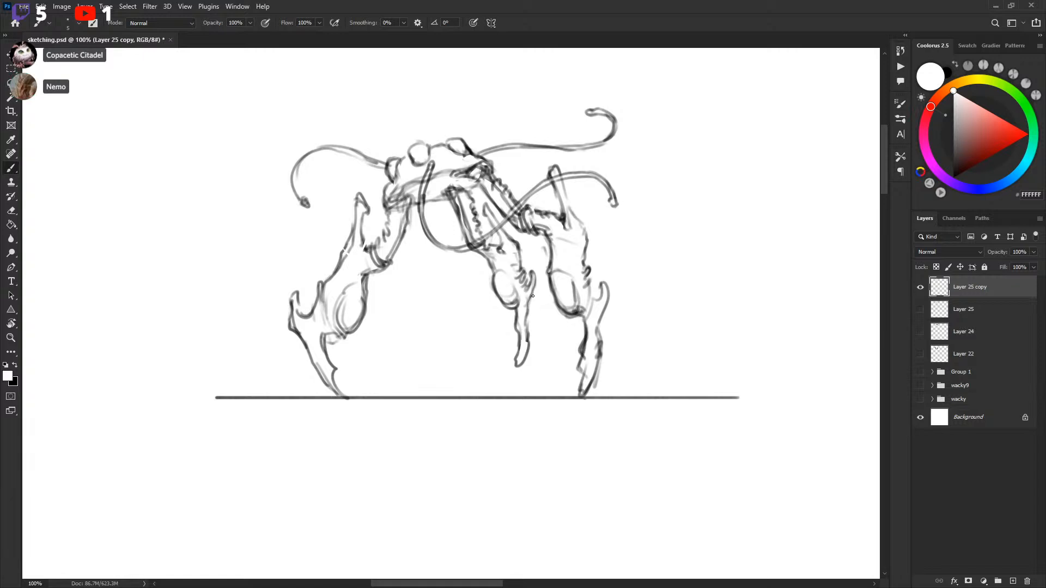
pyautogui.press('x')
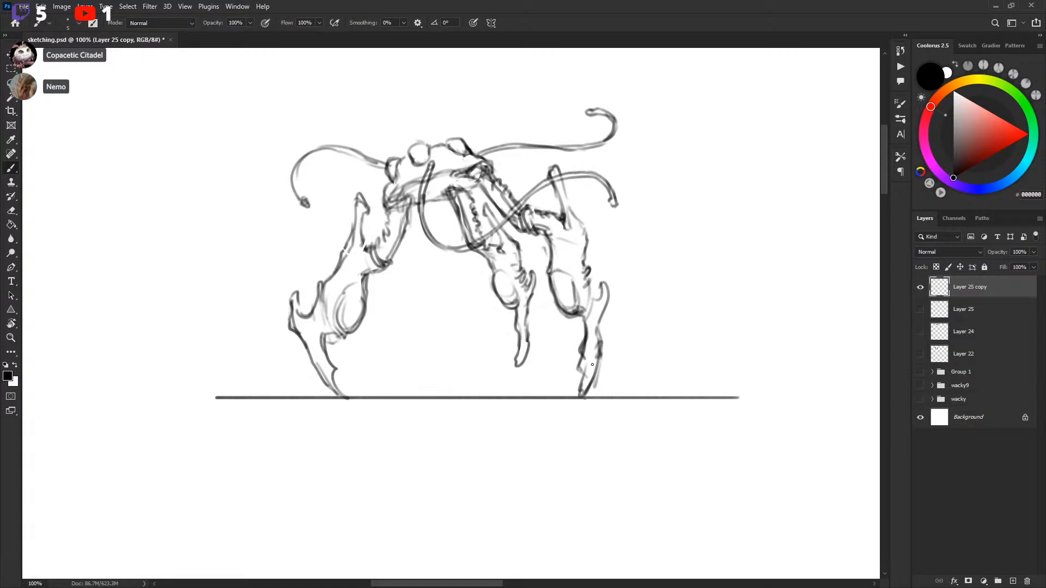
pyautogui.moveTo(639, 269); pyautogui.dragTo(633, 309)
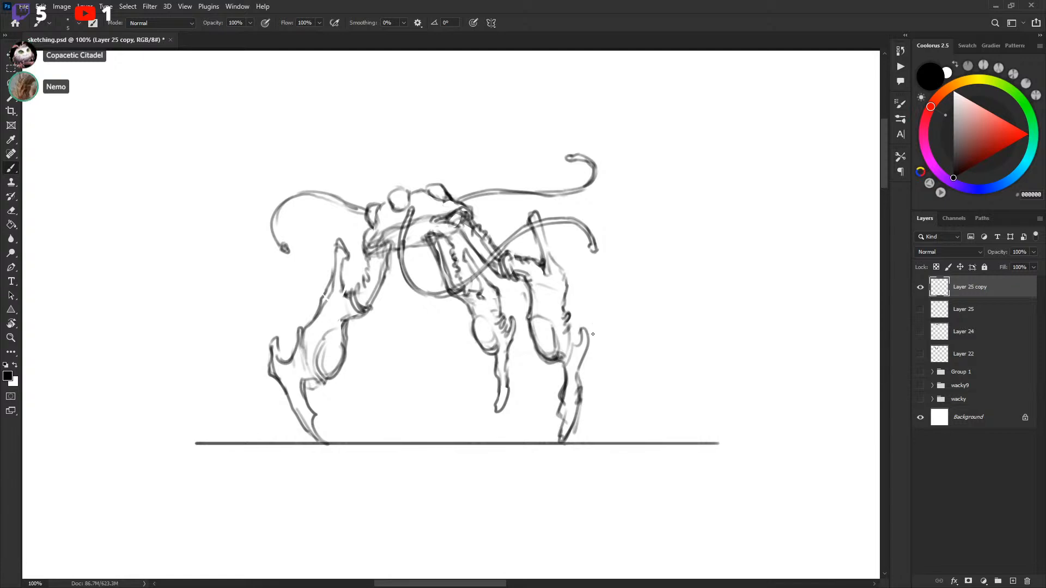
pyautogui.press('l')
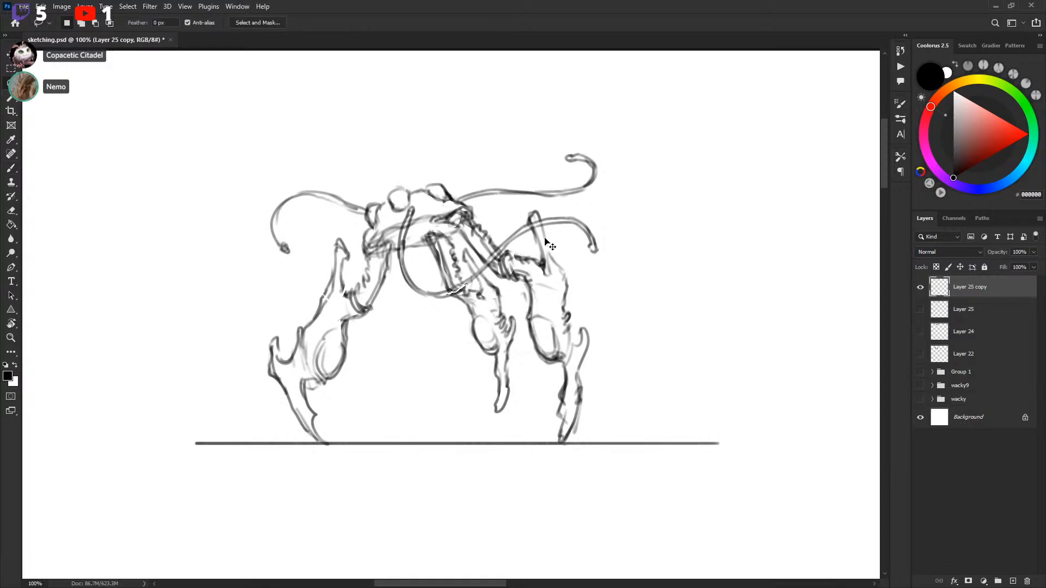
pyautogui.press('b')
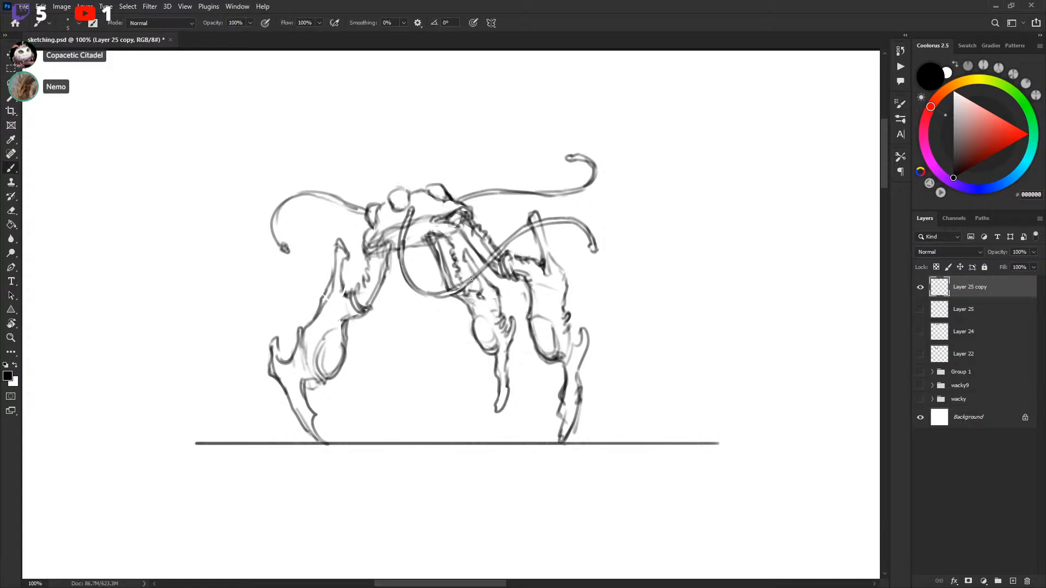
pyautogui.press('x')
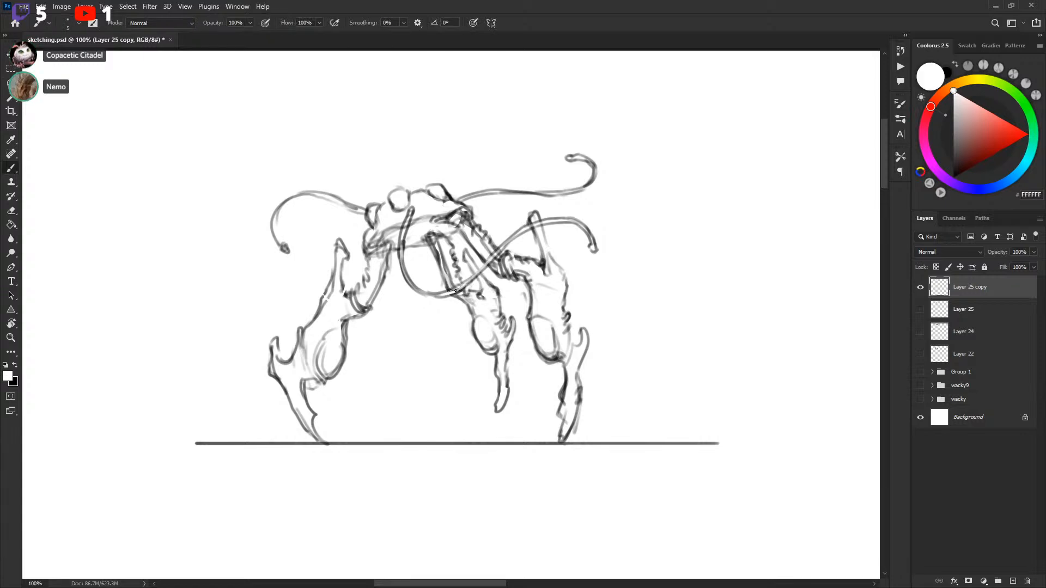
pyautogui.press('x')
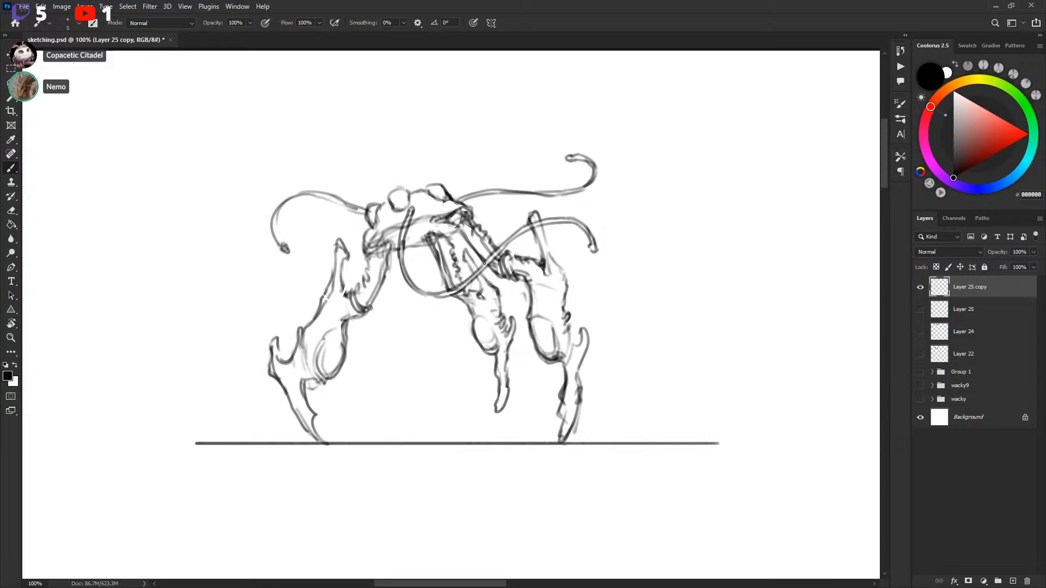
pyautogui.press('x')
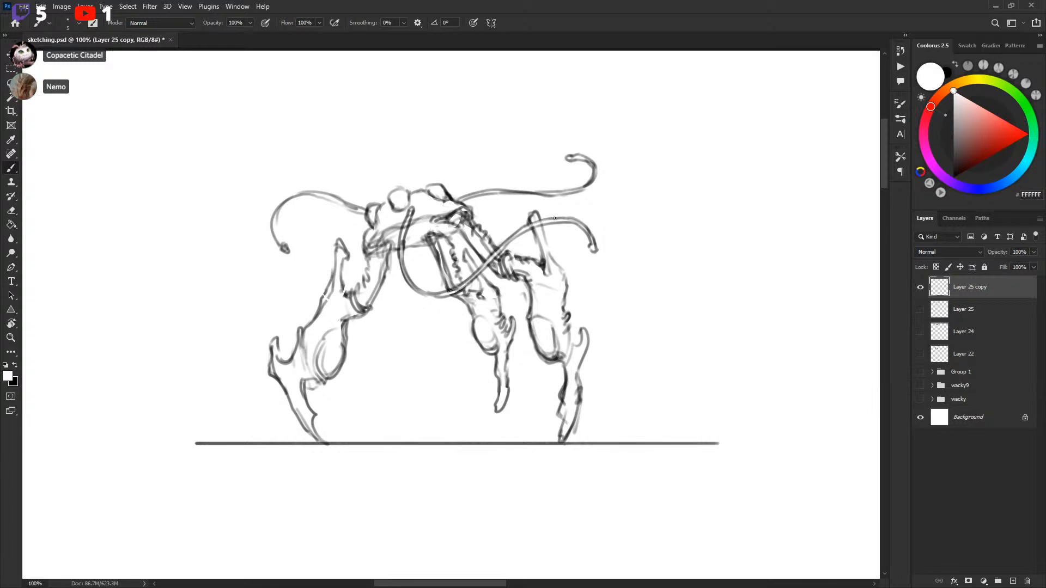
pyautogui.press('x')
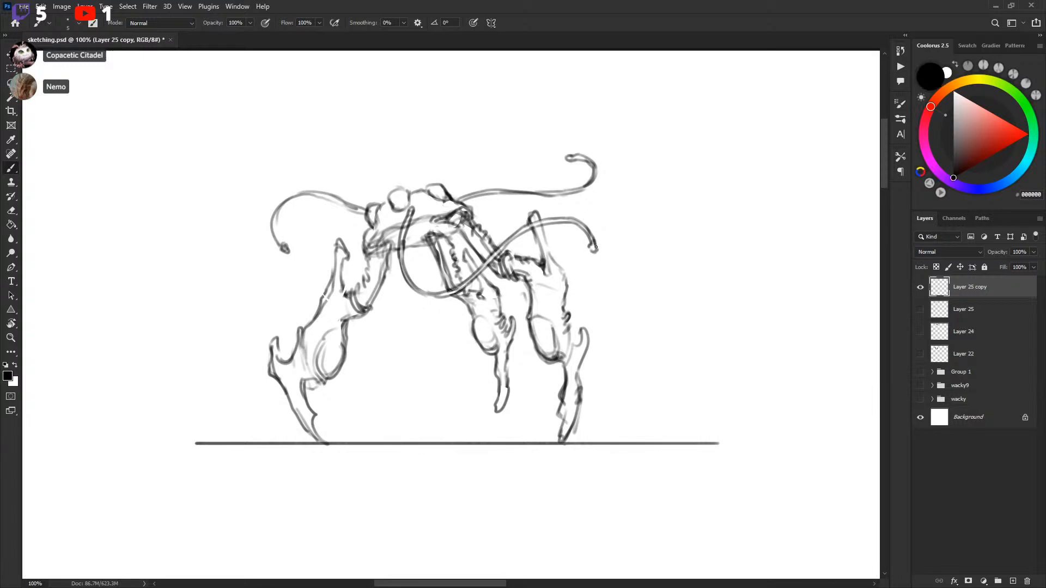
# Step: Flip the creature drawing on Layer 25 copy horizontally
pyautogui.moveTo(660, 212); pyautogui.dragTo(686, 197)
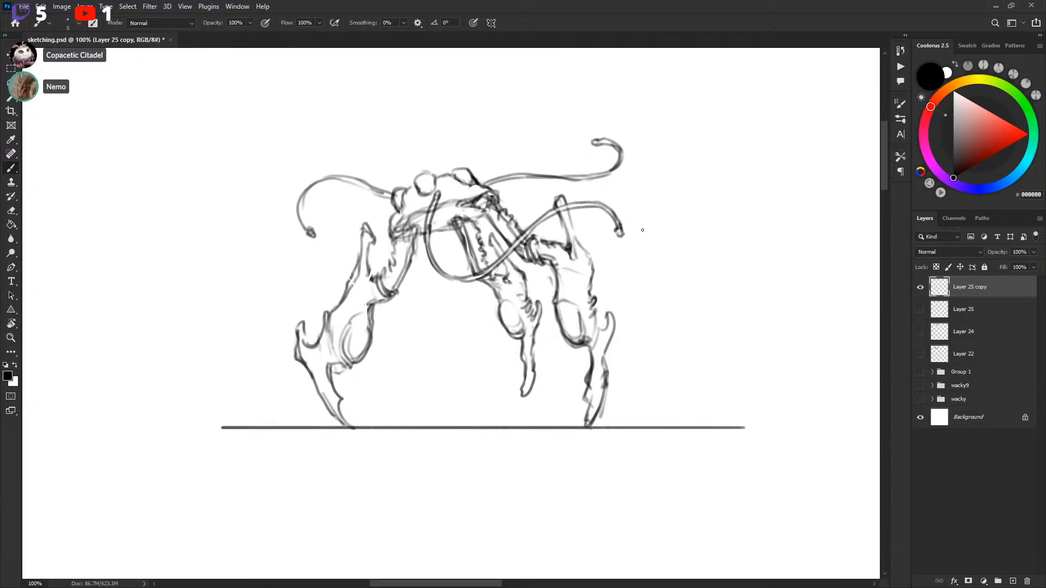
pyautogui.hotkey('ctrl', 't')
pyautogui.rightClick(507, 317)
pyautogui.click(567, 531)
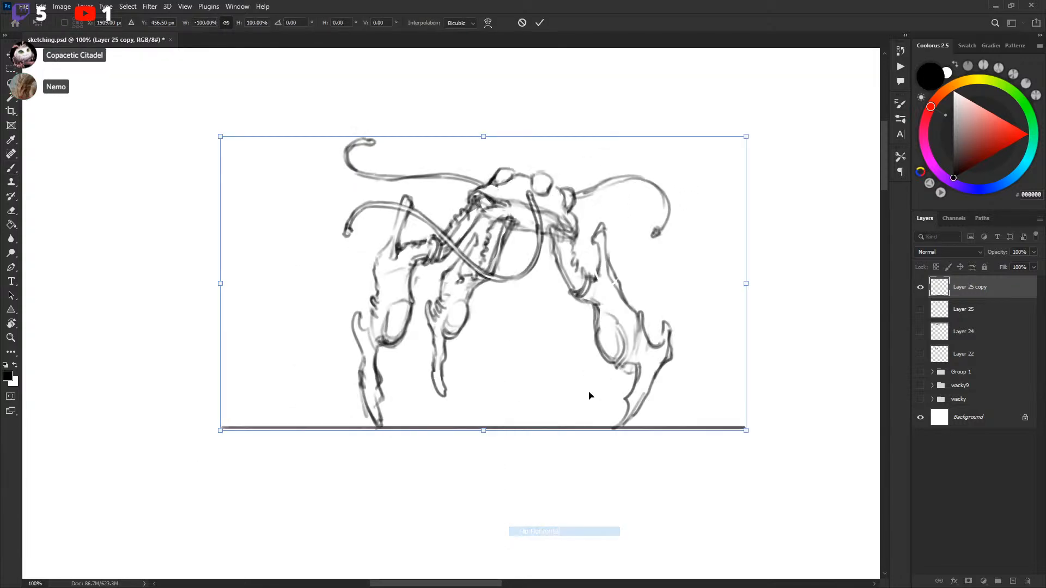
pyautogui.press('Return')
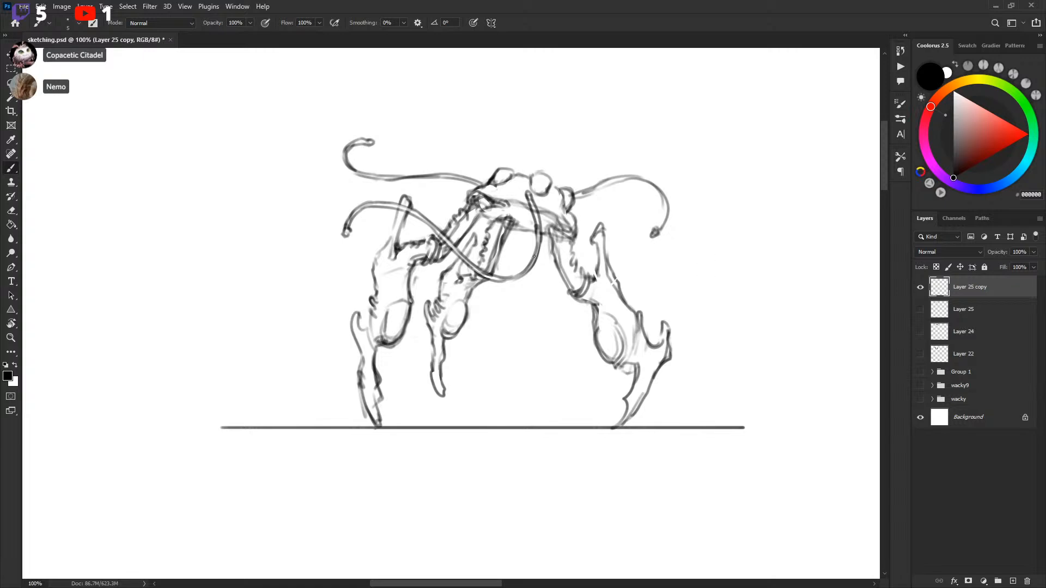
# Step: Select the creature above the ground line with a freehand lasso outline
pyautogui.press('l')
pyautogui.moveTo(365, 80)
pyautogui.mouseDown()
pyautogui.moveTo(264, 384)
pyautogui.moveTo(737, 470)
pyautogui.mouseUp()
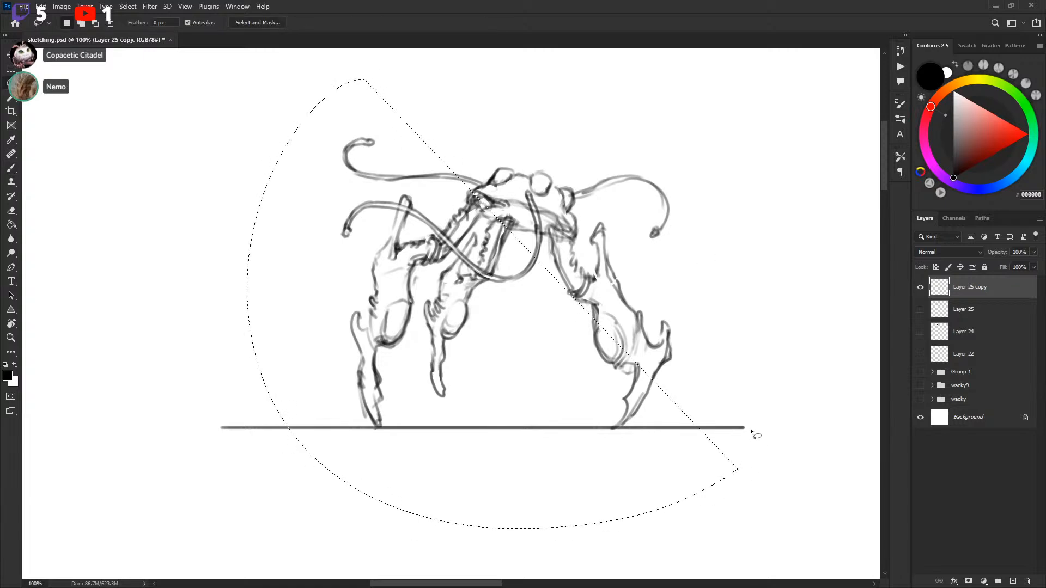
pyautogui.click(527, 139)
pyautogui.moveTo(365, 102)
pyautogui.mouseDown()
pyautogui.moveTo(332, 399)
pyautogui.moveTo(551, 406)
pyautogui.mouseUp()
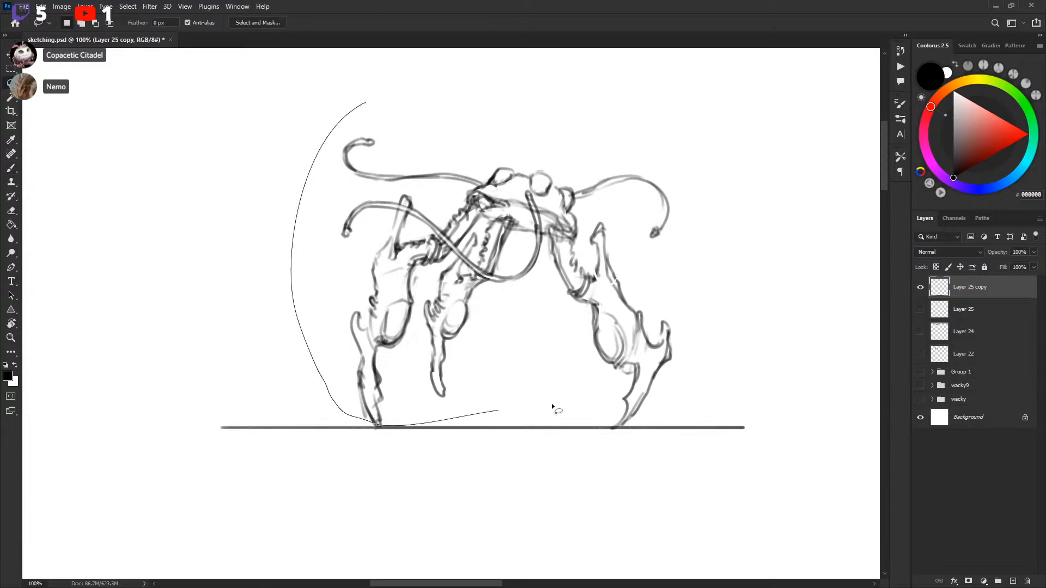
pyautogui.moveTo(673, 397); pyautogui.dragTo(450, 113)
# Step: Open the Liquify filter for the selected creature
pyautogui.click(169, 6)
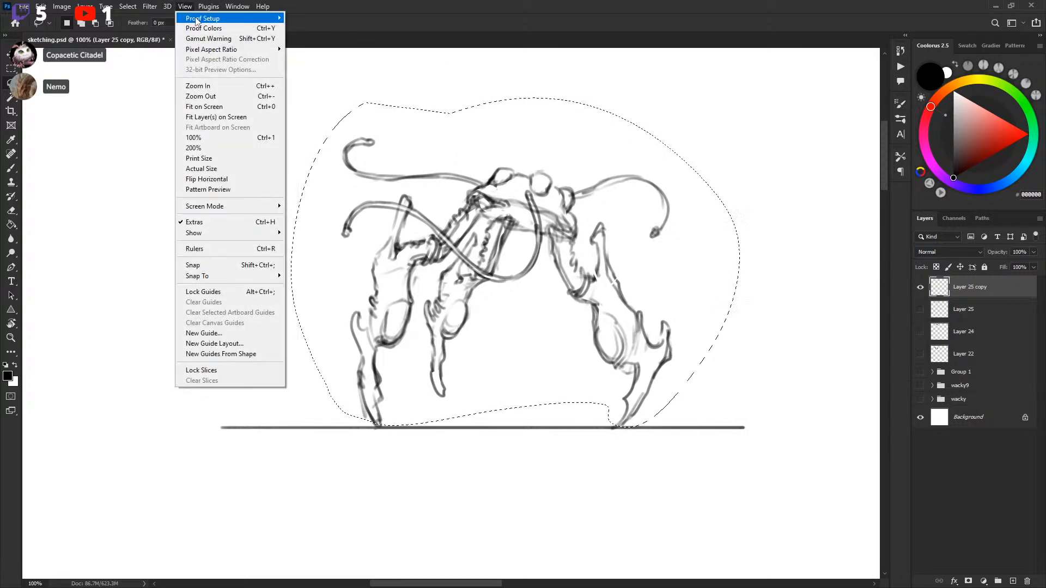
pyautogui.click(185, 6)
pyautogui.moveTo(258, 19)
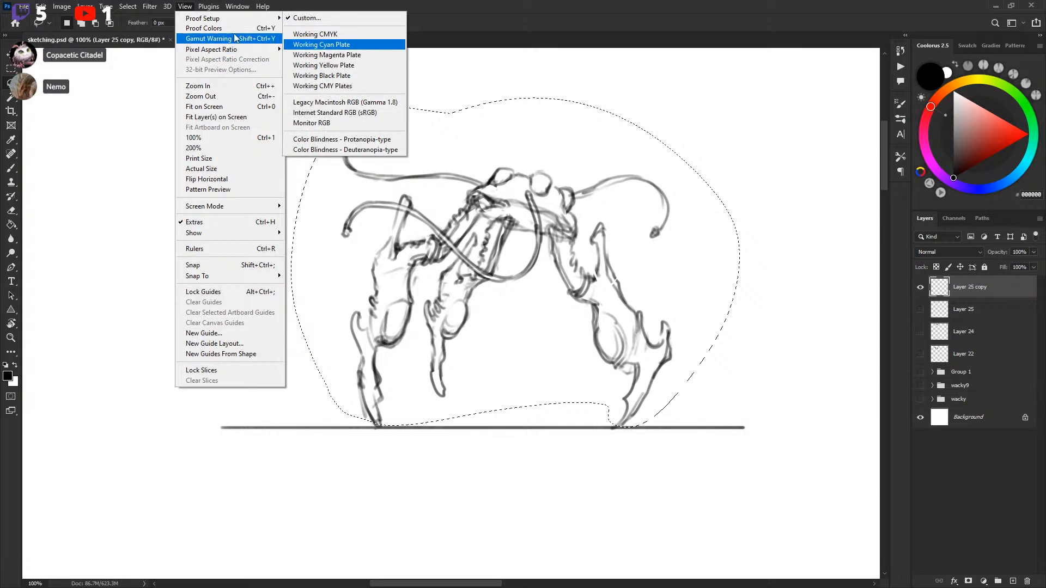
pyautogui.click(185, 6)
pyautogui.click(151, 6)
pyautogui.click(211, 108)
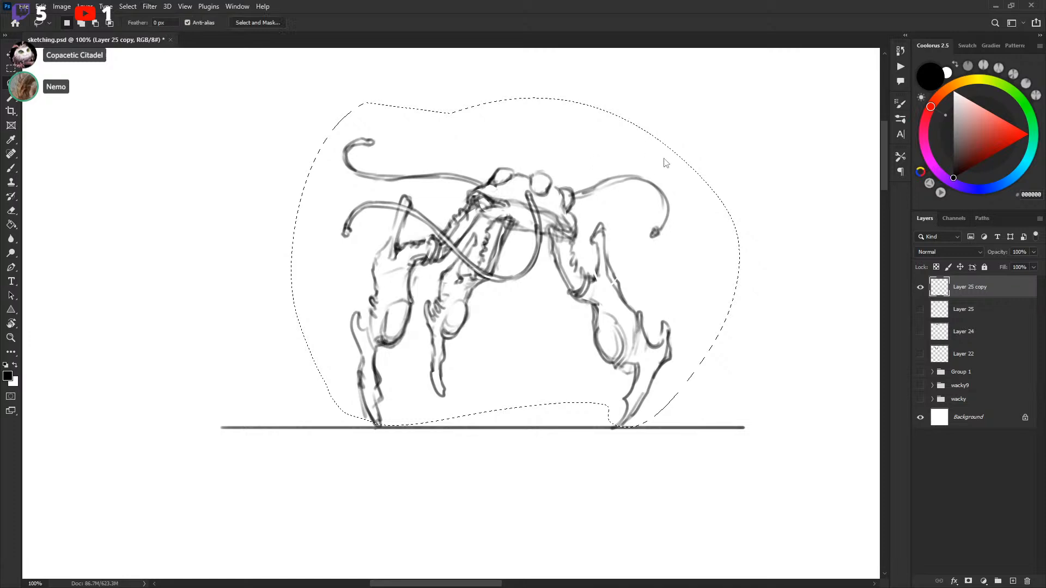
pyautogui.hotkey('ctrl', 'shift', 'x')
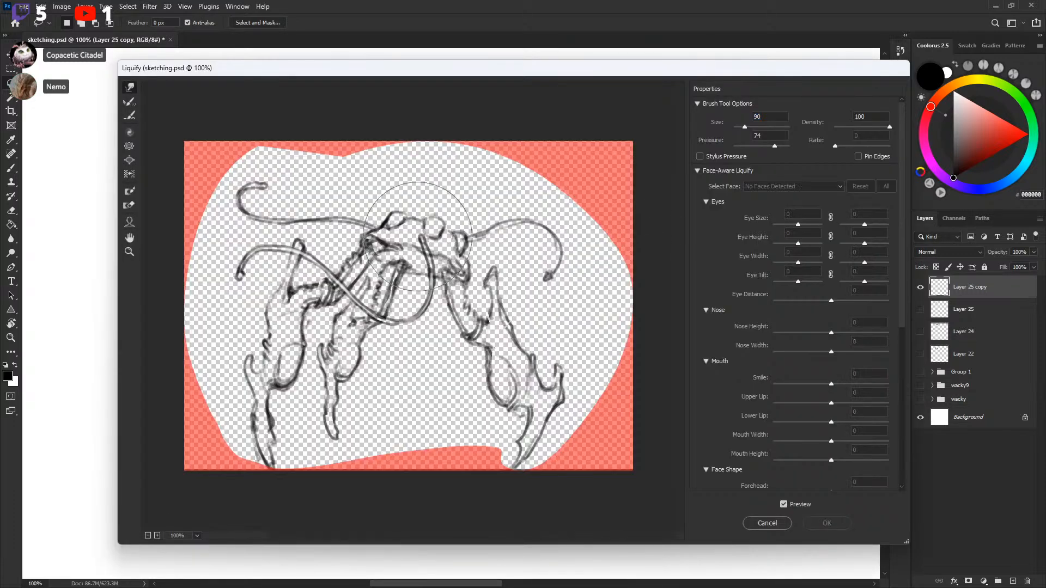
# Step: Try to reshape the creature's body and upper legs in Liquify with brush sizes including 250 and 125
pyautogui.moveTo(421, 229); pyautogui.dragTo(415, 240)
pyautogui.press('[')
pyautogui.press('[')
pyautogui.press('[')
pyautogui.press('[')
pyautogui.press('[')
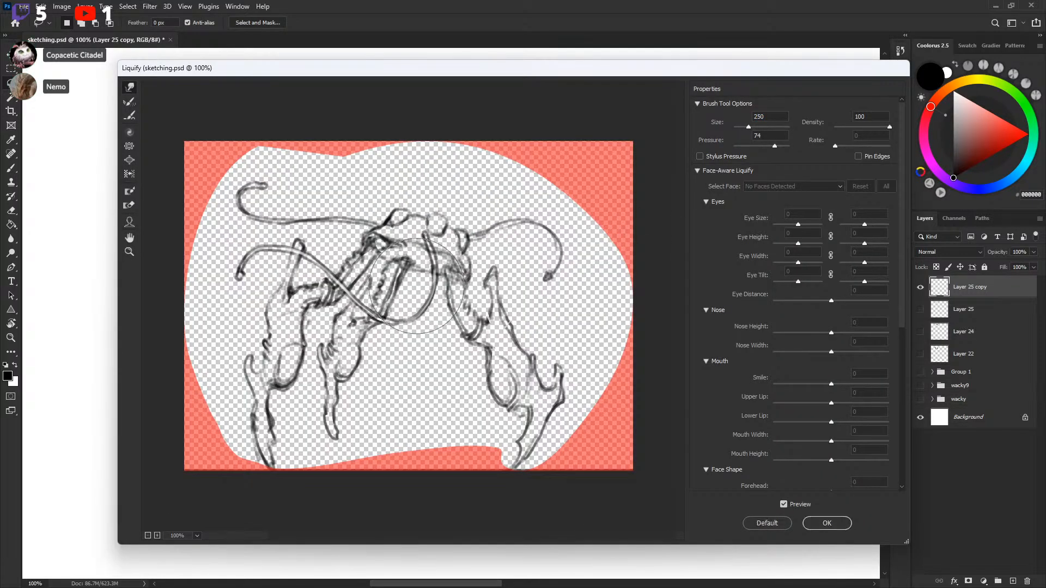
pyautogui.moveTo(415, 290)
pyautogui.mouseDown()
pyautogui.moveTo(387, 264)
pyautogui.moveTo(373, 280)
pyautogui.moveTo(372, 256)
pyautogui.moveTo(359, 252)
pyautogui.moveTo(409, 237)
pyautogui.moveTo(386, 213)
pyautogui.moveTo(456, 222)
pyautogui.moveTo(470, 264)
pyautogui.moveTo(442, 285)
pyautogui.mouseUp()
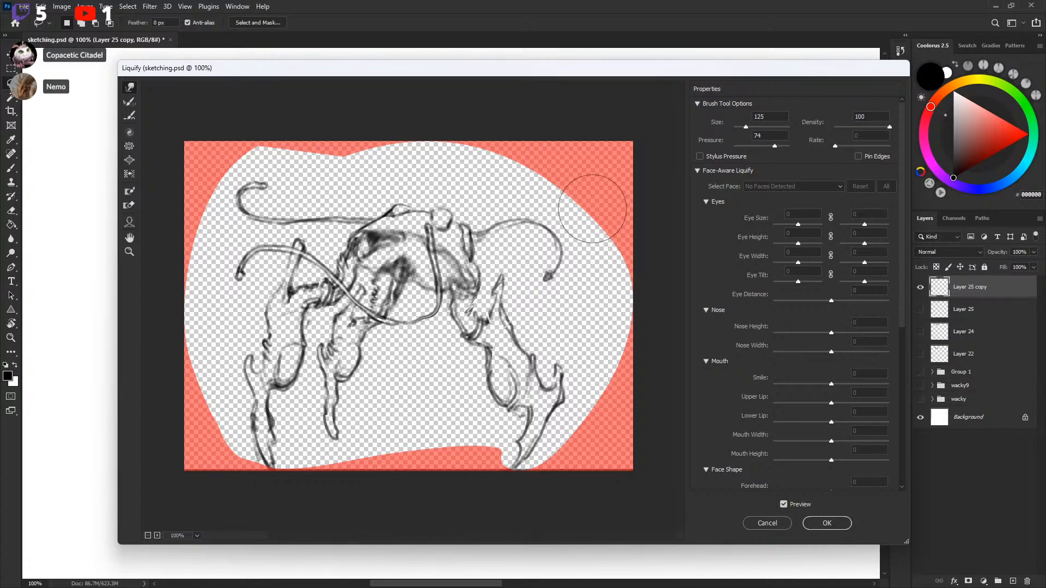
# Step: Try pushing the body's outline further with a Liquify brush enlarged from 175, cancel the filter and clear the selection
pyautogui.press(']')
pyautogui.press(']')
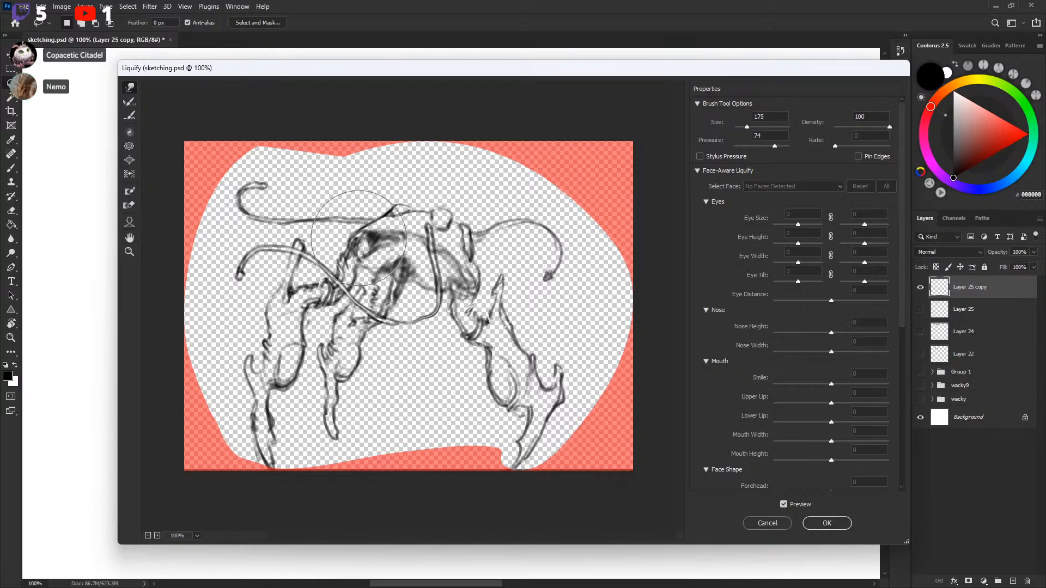
pyautogui.moveTo(357, 240); pyautogui.dragTo(359, 202)
pyautogui.press(']')
pyautogui.moveTo(479, 255)
pyautogui.mouseDown()
pyautogui.moveTo(493, 264)
pyautogui.moveTo(491, 225)
pyautogui.mouseUp()
pyautogui.press(']')
pyautogui.press(']')
pyautogui.moveTo(409, 223)
pyautogui.mouseDown()
pyautogui.moveTo(430, 196)
pyautogui.moveTo(482, 227)
pyautogui.mouseUp()
pyautogui.click(778, 523)
pyautogui.moveTo(668, 284)
pyautogui.mouseDown()
pyautogui.moveTo(665, 265)
pyautogui.moveTo(686, 289)
pyautogui.mouseUp()
pyautogui.hotkey('ctrl', 'd')
pyautogui.press('b')
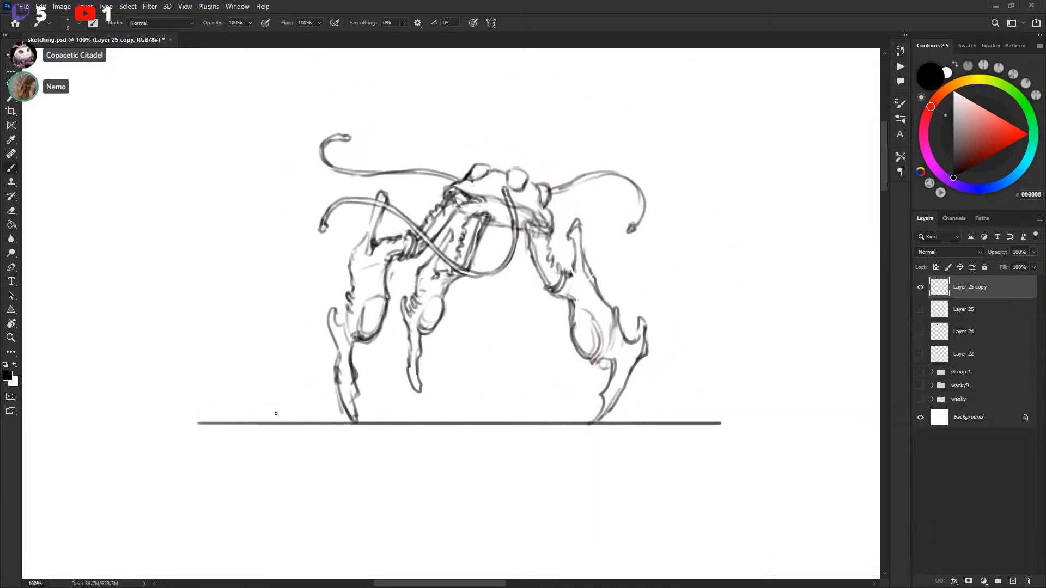
# Step: Try a long guide stroke from the ground line up past the top of the creature's body
pyautogui.moveTo(252, 428); pyautogui.dragTo(508, 99)
pyautogui.hotkey('ctrl', 'z')
pyautogui.moveTo(624, 205); pyautogui.dragTo(614, 218)
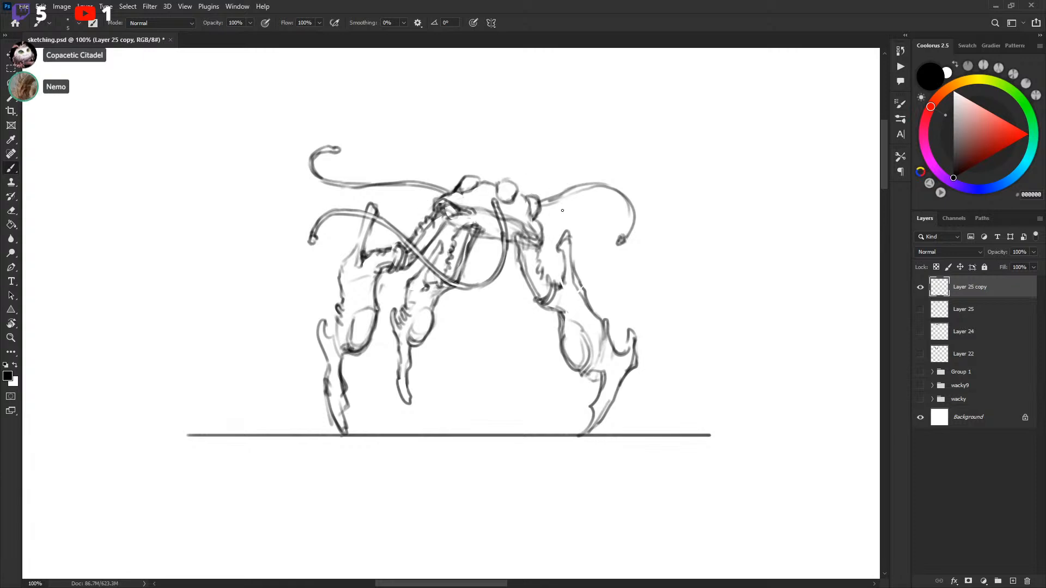
# Step: Show Layer 25 and slide the flipped copy sideways to form a symmetrical creature with the two single legs meeting in the centre
pyautogui.click(921, 309)
pyautogui.click(920, 309)
pyautogui.click(920, 309)
pyautogui.press('v')
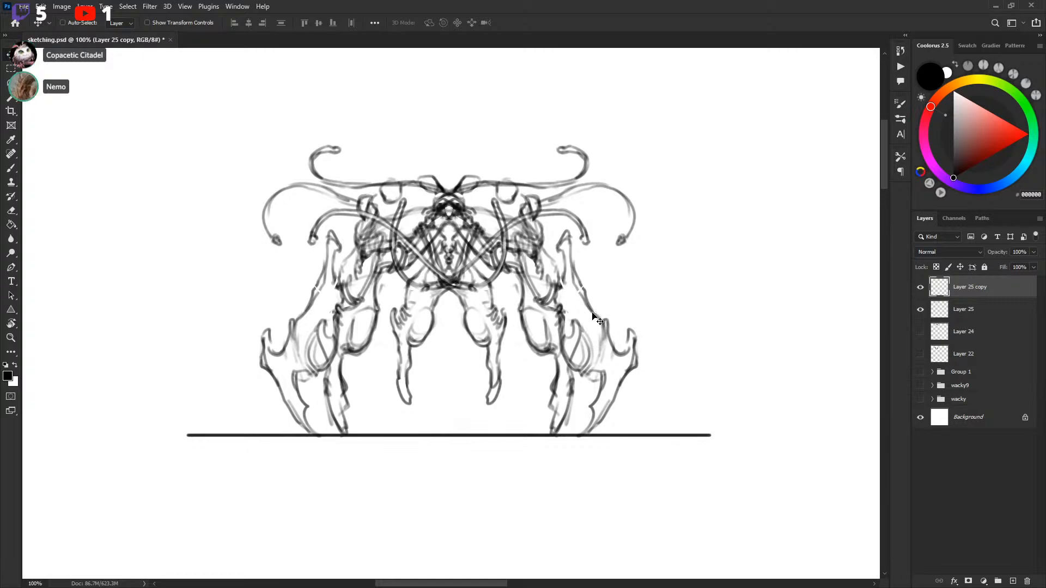
pyautogui.moveTo(564, 333)
pyautogui.mouseDown()
pyautogui.moveTo(528, 327)
pyautogui.moveTo(584, 328)
pyautogui.moveTo(584, 343)
pyautogui.mouseUp()
pyautogui.moveTo(594, 331)
pyautogui.mouseDown()
pyautogui.moveTo(539, 335)
pyautogui.moveTo(596, 339)
pyautogui.moveTo(545, 347)
pyautogui.moveTo(654, 358)
pyautogui.moveTo(575, 362)
pyautogui.mouseUp()
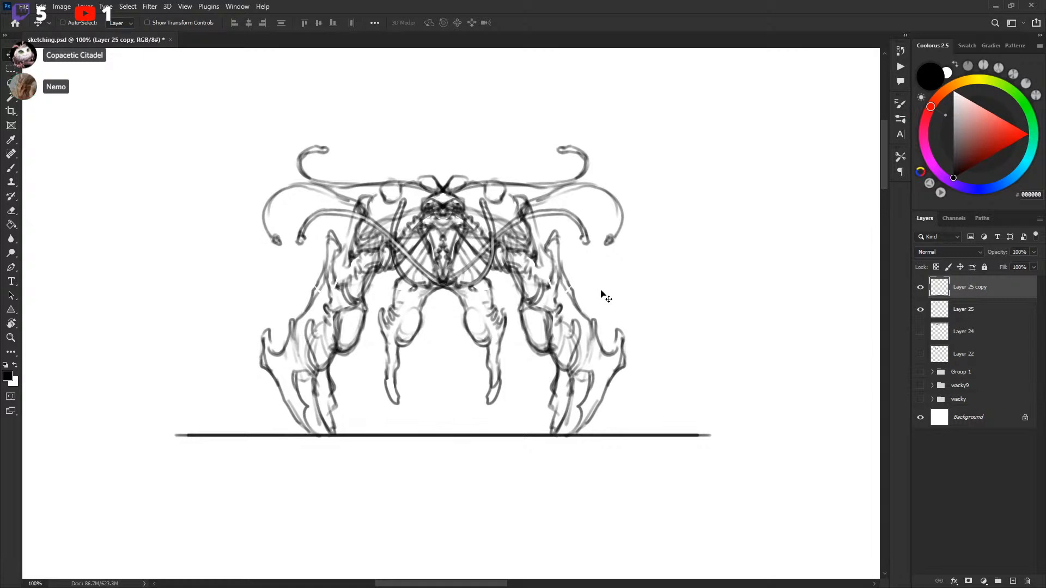
pyautogui.moveTo(603, 324); pyautogui.dragTo(581, 332)
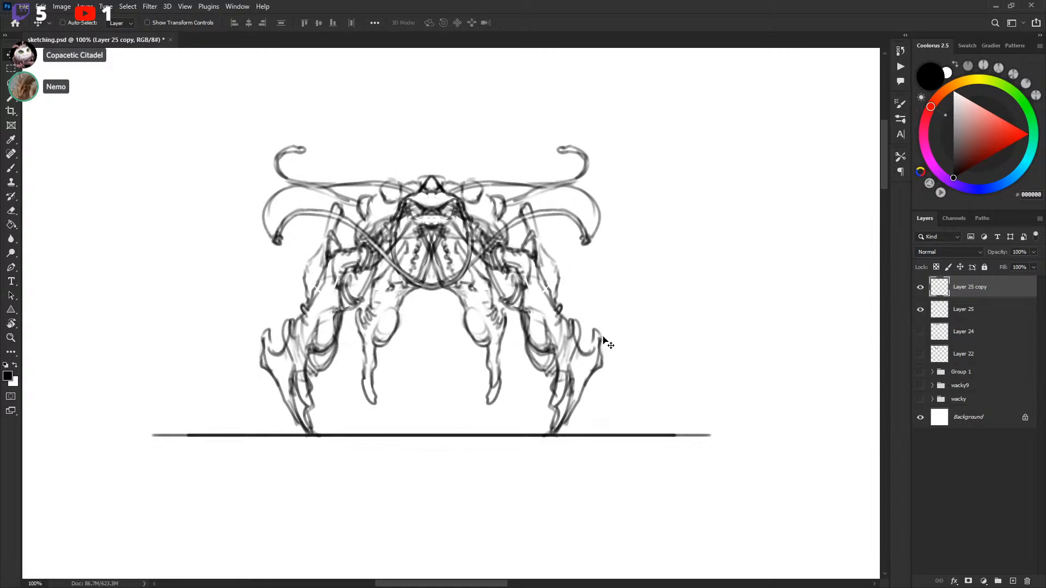
pyautogui.moveTo(589, 357)
pyautogui.mouseDown()
pyautogui.moveTo(469, 356)
pyautogui.moveTo(484, 357)
pyautogui.moveTo(475, 369)
pyautogui.moveTo(429, 372)
pyautogui.mouseUp()
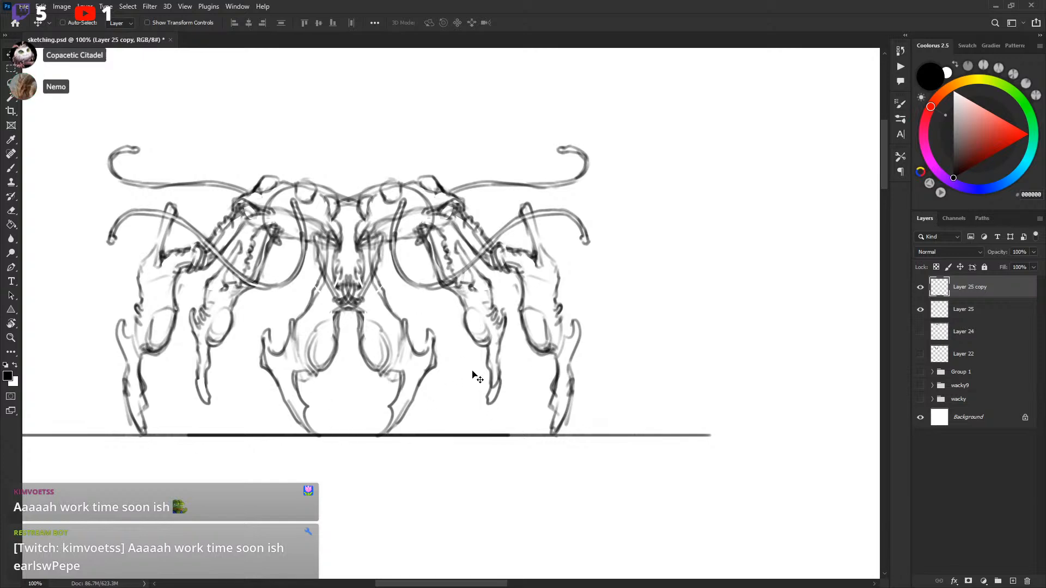
# Step: Copy the marquee-selected symmetrical creature to a new layer and name that layer keep
pyautogui.moveTo(598, 307); pyautogui.dragTo(627, 314)
pyautogui.press('m')
pyautogui.moveTo(78, 118)
pyautogui.mouseDown()
pyautogui.moveTo(637, 488)
pyautogui.moveTo(672, 475)
pyautogui.mouseUp()
pyautogui.hotkey('ctrl', 'j')
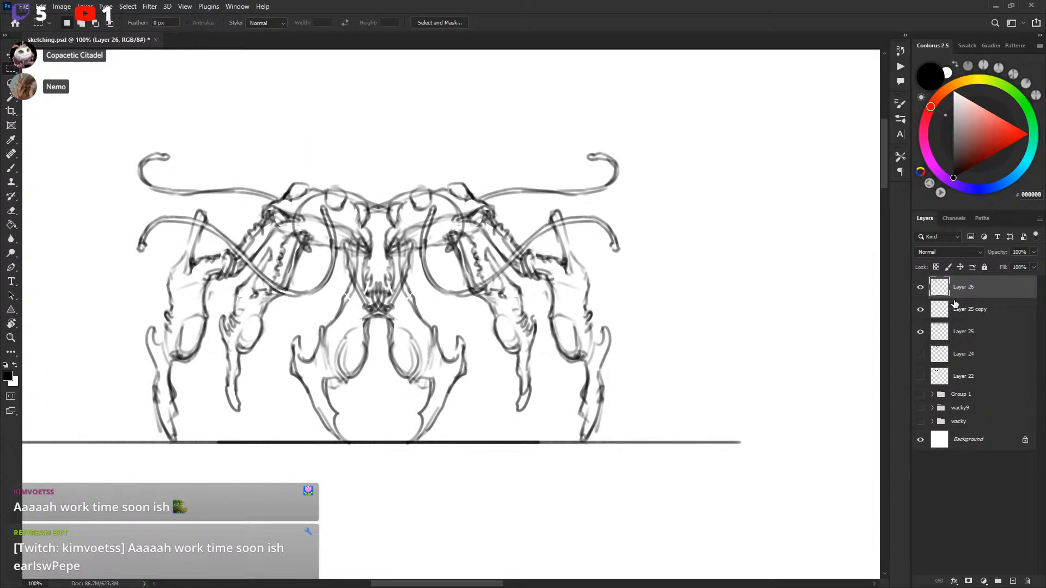
pyautogui.doubleClick(964, 287)
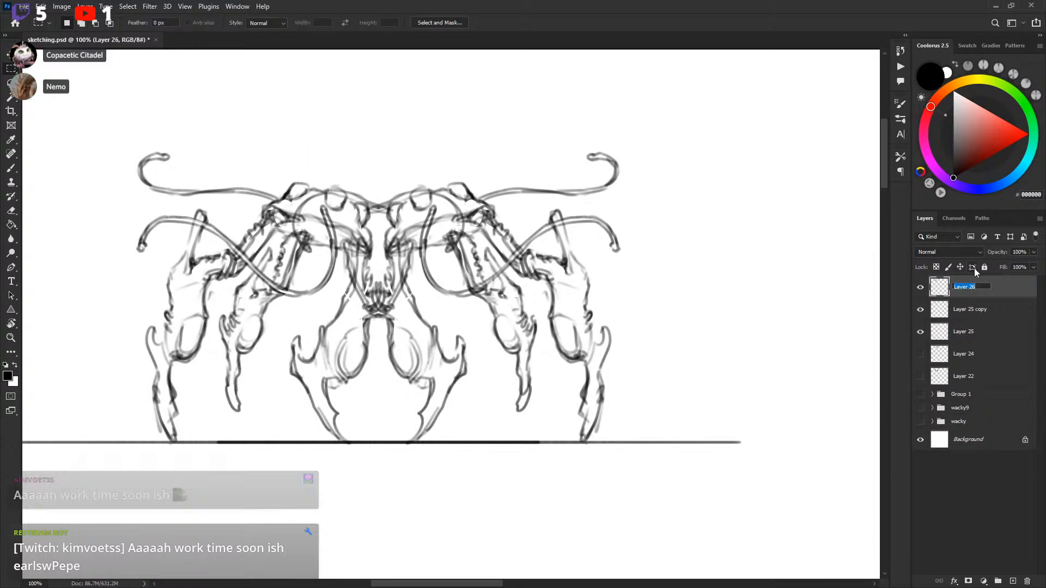
pyautogui.write('keep')
pyautogui.press('Return')
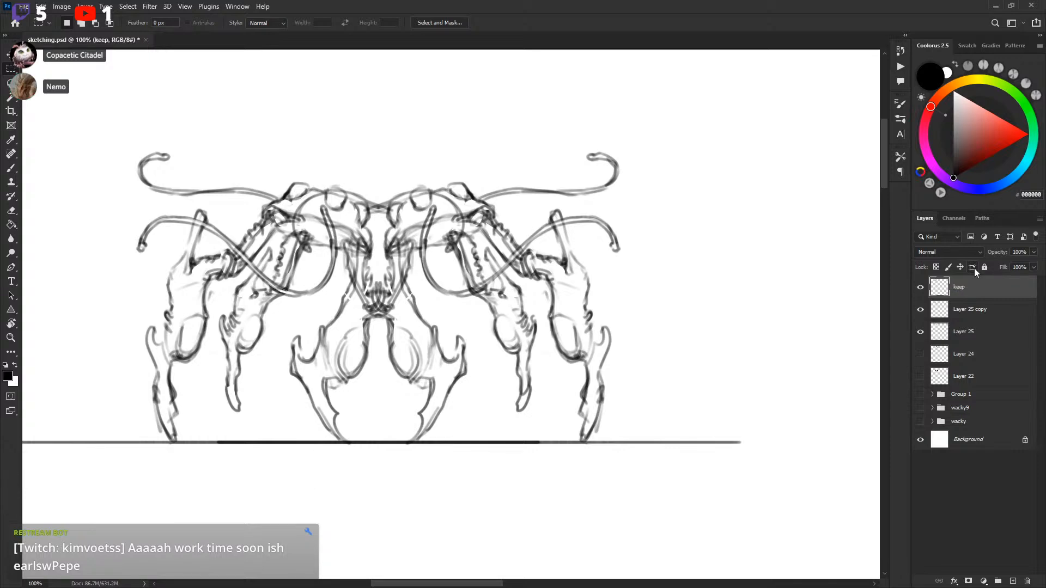
pyautogui.moveTo(627, 243)
pyautogui.mouseDown()
pyautogui.moveTo(660, 235)
pyautogui.moveTo(666, 244)
pyautogui.moveTo(707, 212)
pyautogui.mouseUp()
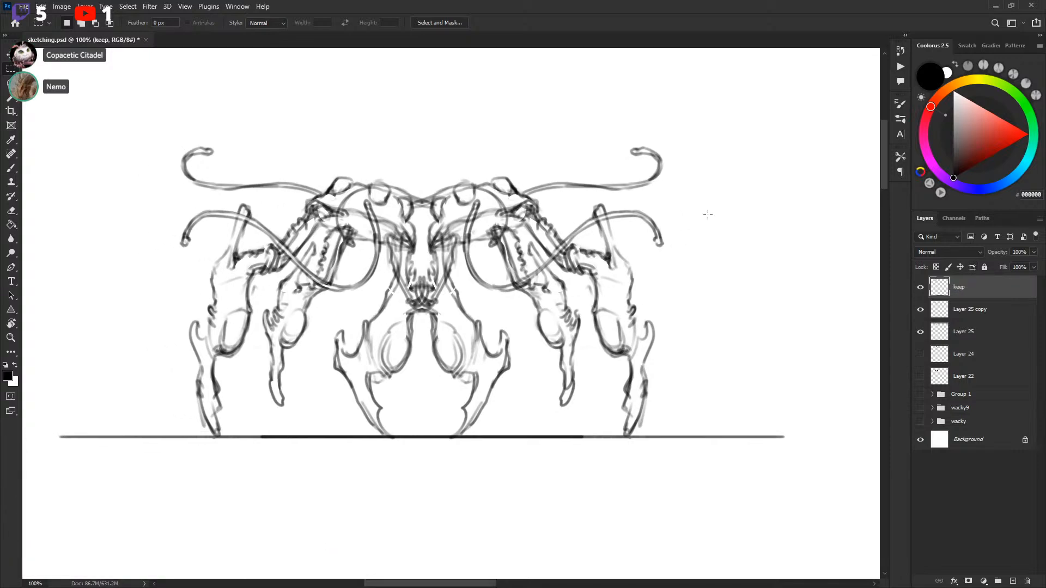
pyautogui.press('b')
pyautogui.moveTo(700, 293); pyautogui.dragTo(700, 293)
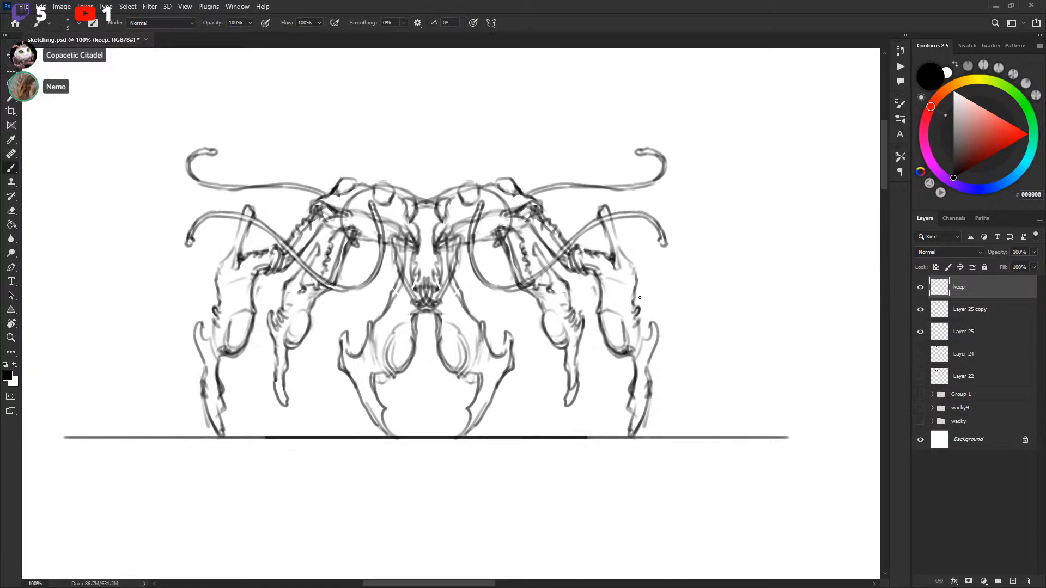
pyautogui.moveTo(637, 260); pyautogui.dragTo(630, 257)
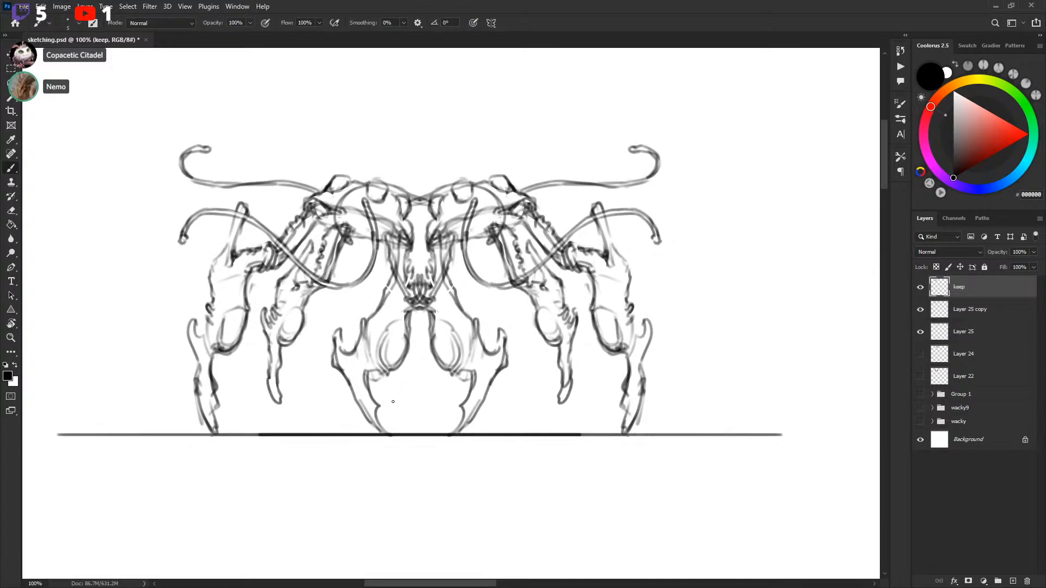
# Step: Toggle the keep layer and Layer 25 copy to compare the overlaid drawings, try moving keep and undo the move
pyautogui.moveTo(467, 378); pyautogui.dragTo(461, 378)
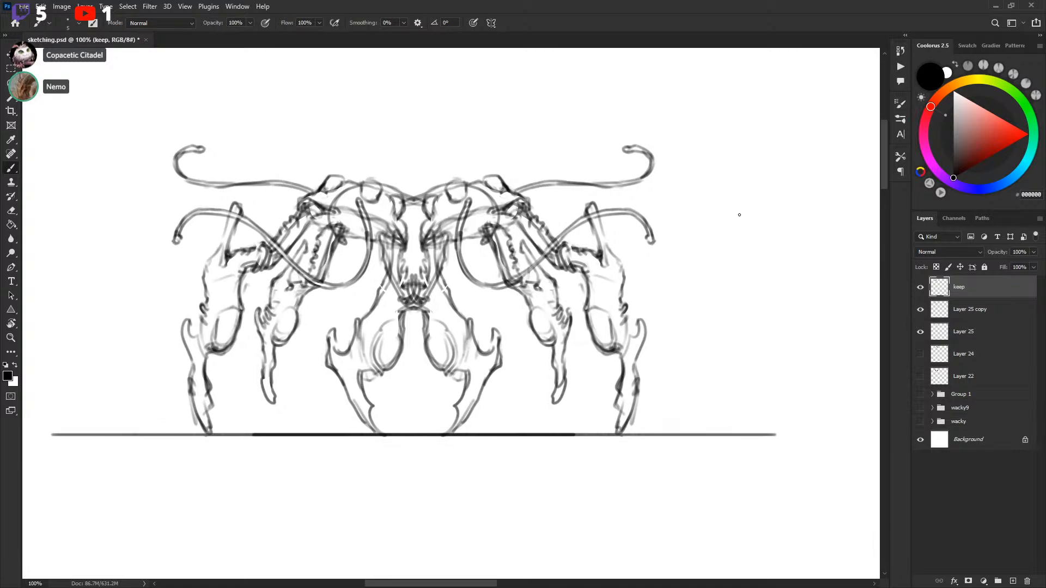
pyautogui.click(922, 288)
pyautogui.click(921, 289)
pyautogui.click(920, 309)
pyautogui.click(920, 308)
pyautogui.press('v')
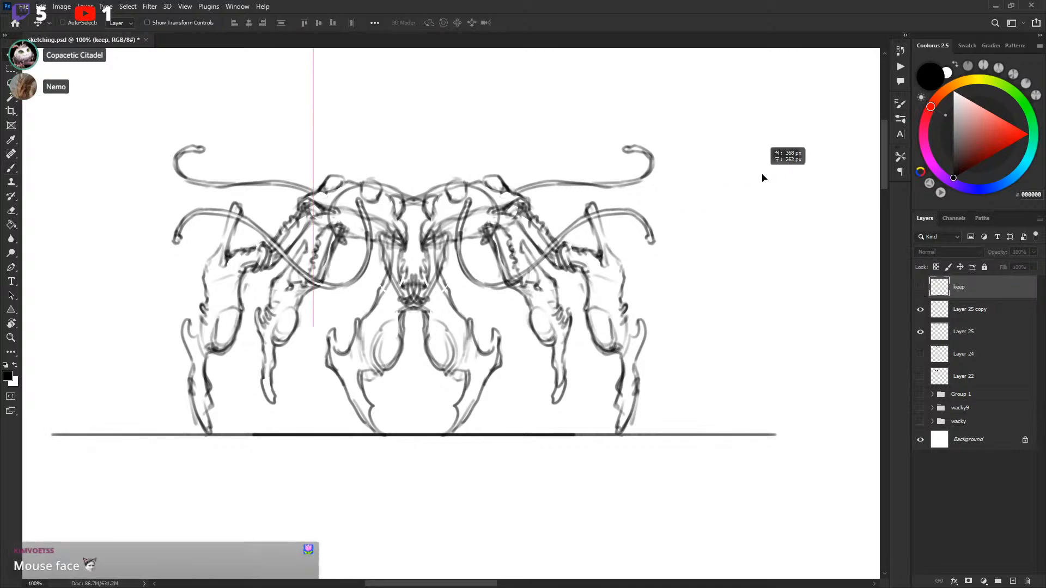
pyautogui.click(922, 290)
pyautogui.click(922, 289)
pyautogui.moveTo(635, 307); pyautogui.dragTo(687, 394)
pyautogui.hotkey('ctrl', 'z')
pyautogui.moveTo(699, 344); pyautogui.dragTo(698, 338)
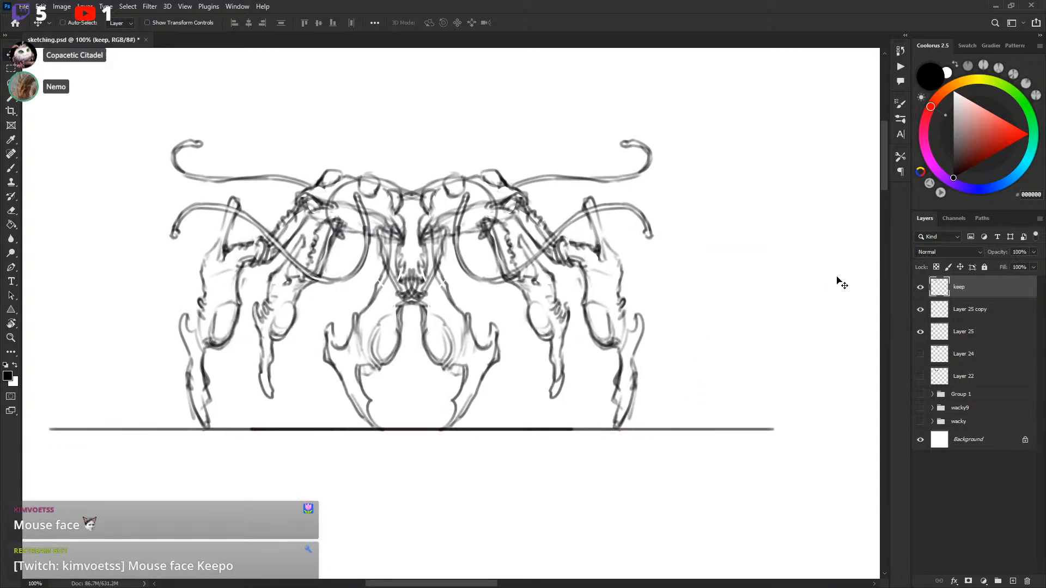
# Step: Hide keep and Layer 25, then duplicate Layer 25 copy and hide the original so only the duplicate shows
pyautogui.click(920, 287)
pyautogui.click(920, 331)
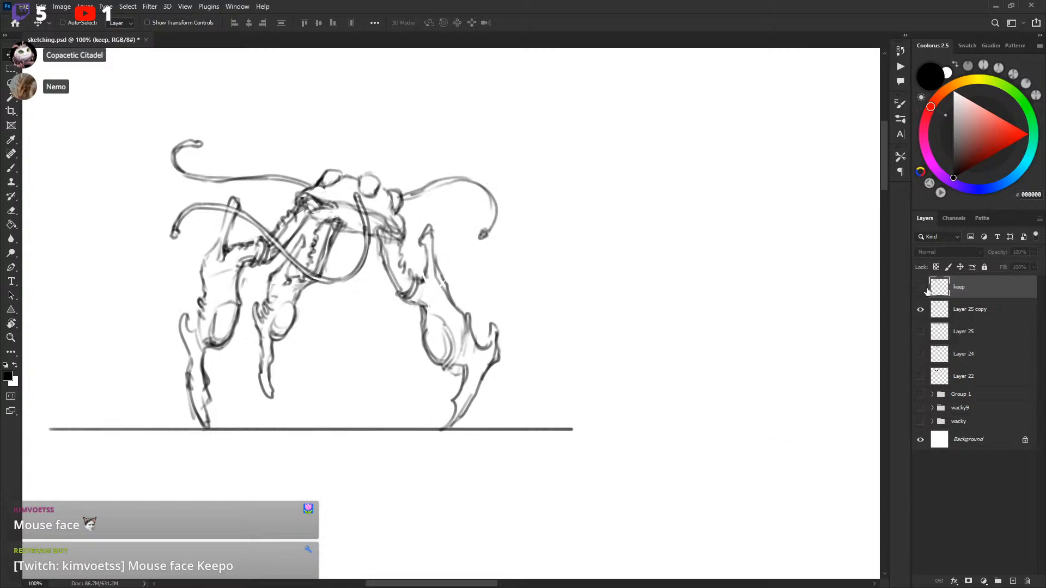
pyautogui.moveTo(588, 315)
pyautogui.mouseDown()
pyautogui.moveTo(682, 305)
pyautogui.moveTo(700, 355)
pyautogui.mouseUp()
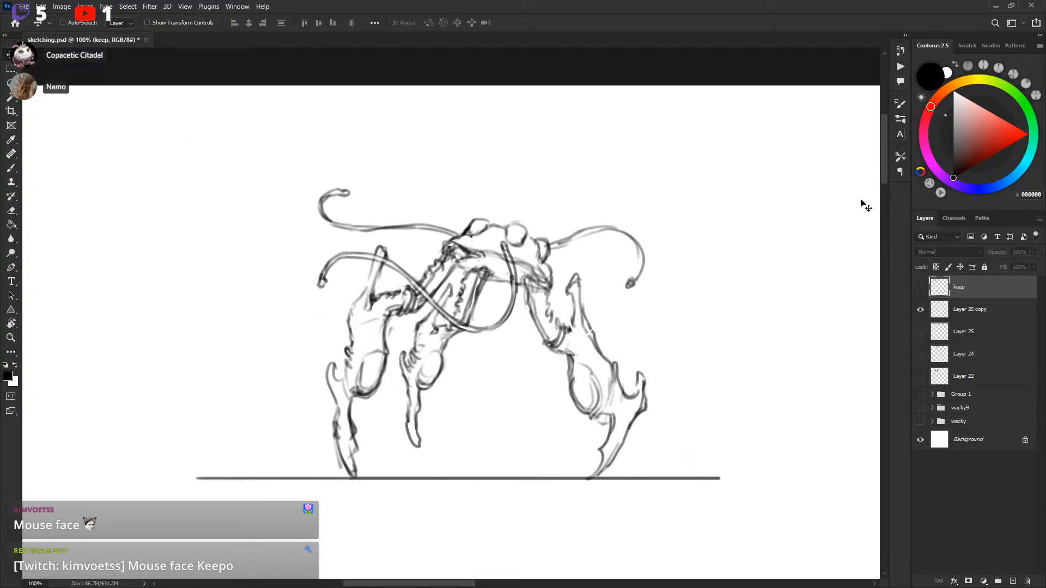
pyautogui.click(928, 312)
pyautogui.hotkey('ctrl', 'j')
pyautogui.click(919, 332)
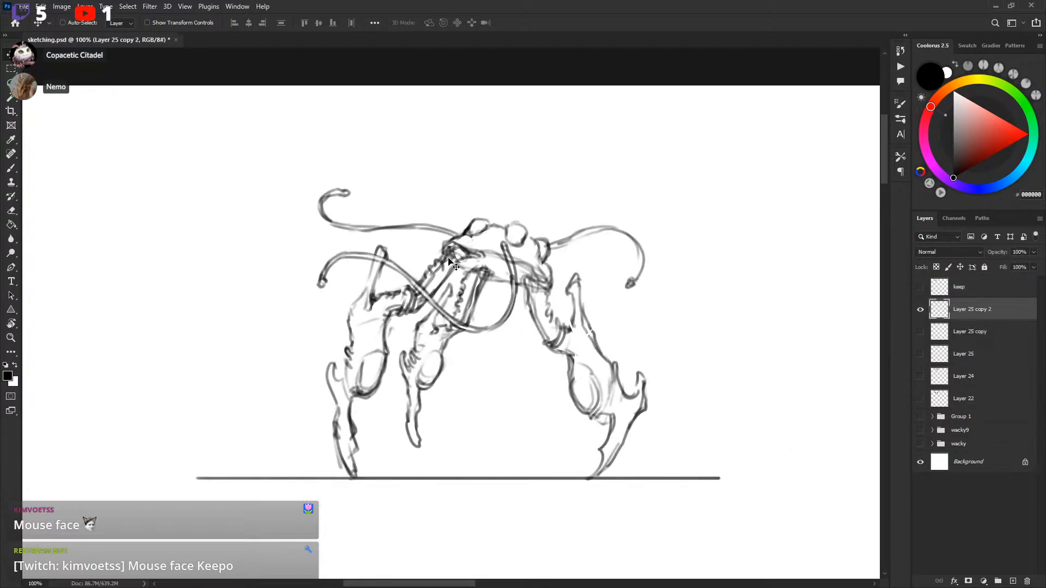
# Step: Sketch a short shoulder line and a curved underside on the creature's body, and erase lasso-selected old lines there
pyautogui.press('b')
pyautogui.moveTo(438, 247); pyautogui.dragTo(429, 260)
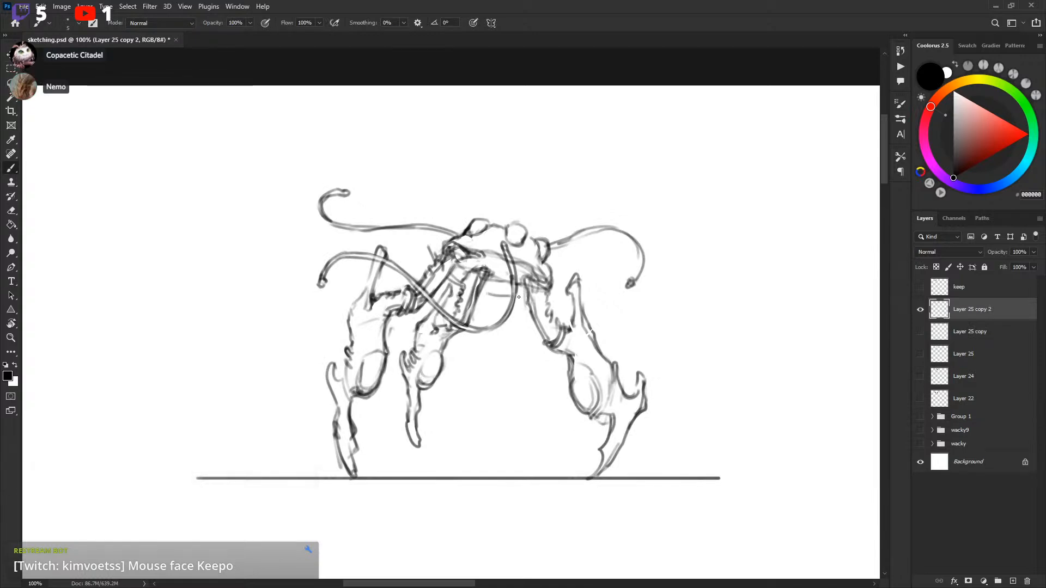
pyautogui.press('l')
pyautogui.moveTo(508, 283); pyautogui.dragTo(490, 279)
pyautogui.press('Delete')
pyautogui.hotkey('ctrl', 'd')
# Step: Draw new outer edges down both ends of the body shell and delete the old lines inside it using lasso selections
pyautogui.press('b')
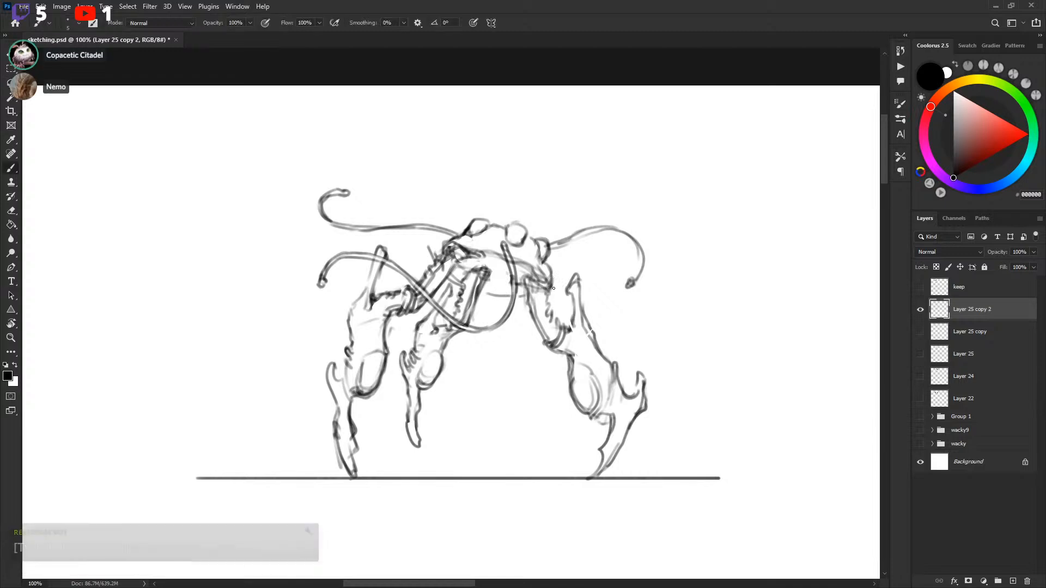
pyautogui.moveTo(553, 271); pyautogui.dragTo(557, 289)
pyautogui.moveTo(447, 242)
pyautogui.mouseDown()
pyautogui.moveTo(499, 228)
pyautogui.moveTo(538, 246)
pyautogui.moveTo(556, 285)
pyautogui.mouseUp()
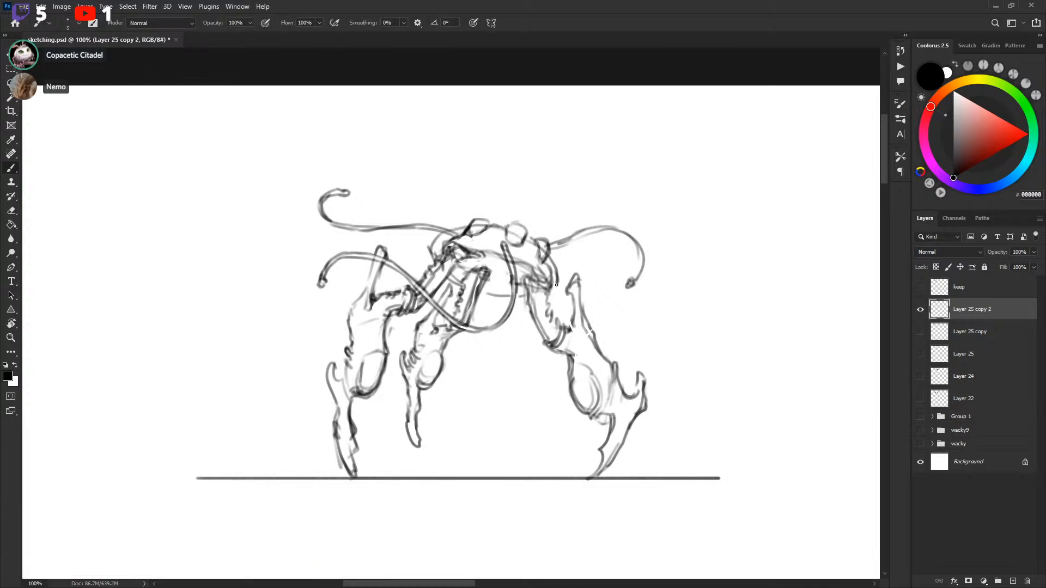
pyautogui.press('l')
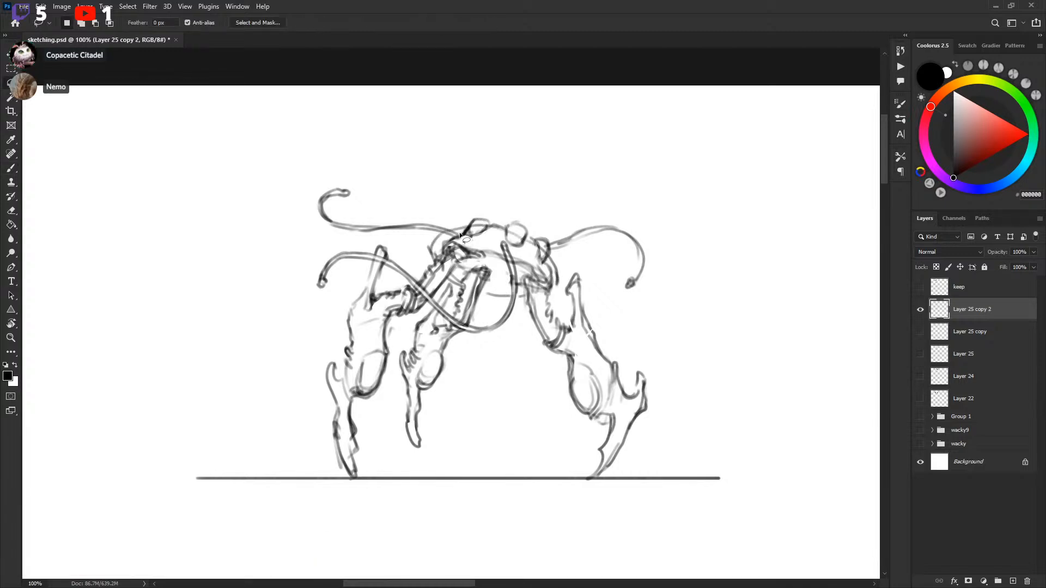
pyautogui.moveTo(443, 239)
pyautogui.mouseDown()
pyautogui.moveTo(489, 263)
pyautogui.moveTo(490, 239)
pyautogui.moveTo(496, 270)
pyautogui.moveTo(502, 240)
pyautogui.moveTo(524, 273)
pyautogui.moveTo(554, 271)
pyautogui.mouseUp()
pyautogui.press('Delete')
pyautogui.hotkey('ctrl', 'd')
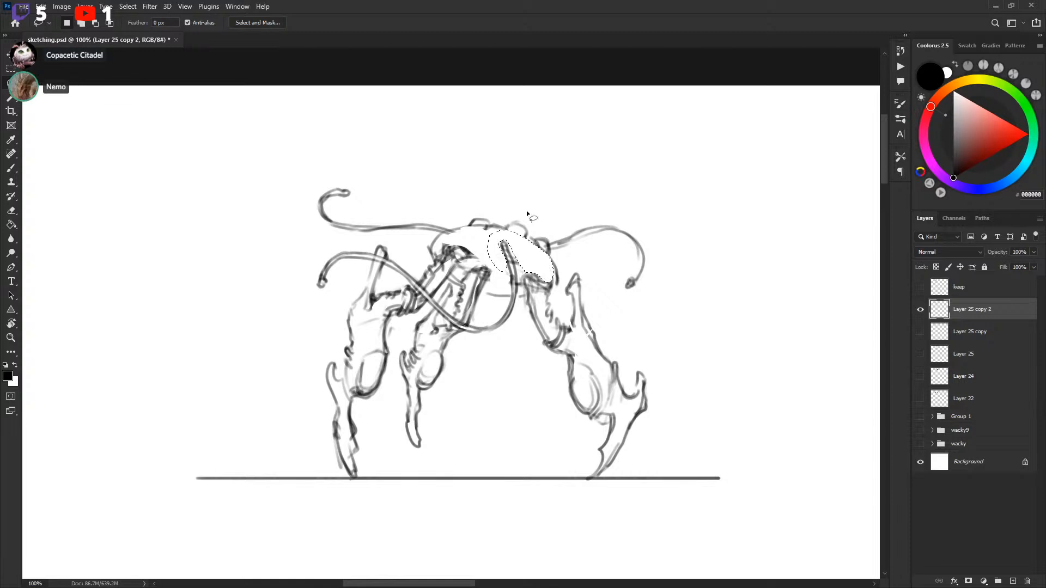
# Step: Redraw the body as a domed shell with two rounded bumps on top, deleting leftover lines of the old outline
pyautogui.press('b')
pyautogui.moveTo(430, 261)
pyautogui.mouseDown()
pyautogui.moveTo(439, 237)
pyautogui.moveTo(500, 224)
pyautogui.moveTo(531, 244)
pyautogui.mouseUp()
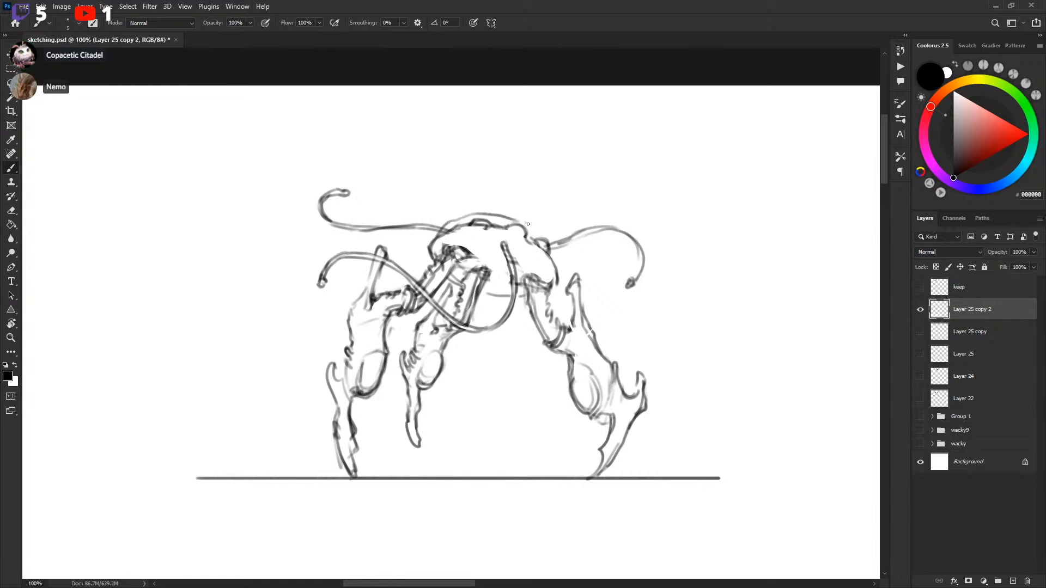
pyautogui.moveTo(461, 217); pyautogui.dragTo(490, 213)
pyautogui.moveTo(505, 218); pyautogui.dragTo(524, 220)
pyautogui.press('l')
pyautogui.press('Delete')
pyautogui.hotkey('ctrl', 'd')
pyautogui.moveTo(515, 220)
pyautogui.mouseDown()
pyautogui.moveTo(492, 220)
pyautogui.moveTo(534, 238)
pyautogui.moveTo(529, 221)
pyautogui.moveTo(561, 258)
pyautogui.mouseUp()
pyautogui.press('b')
pyautogui.moveTo(661, 241); pyautogui.dragTo(612, 221)
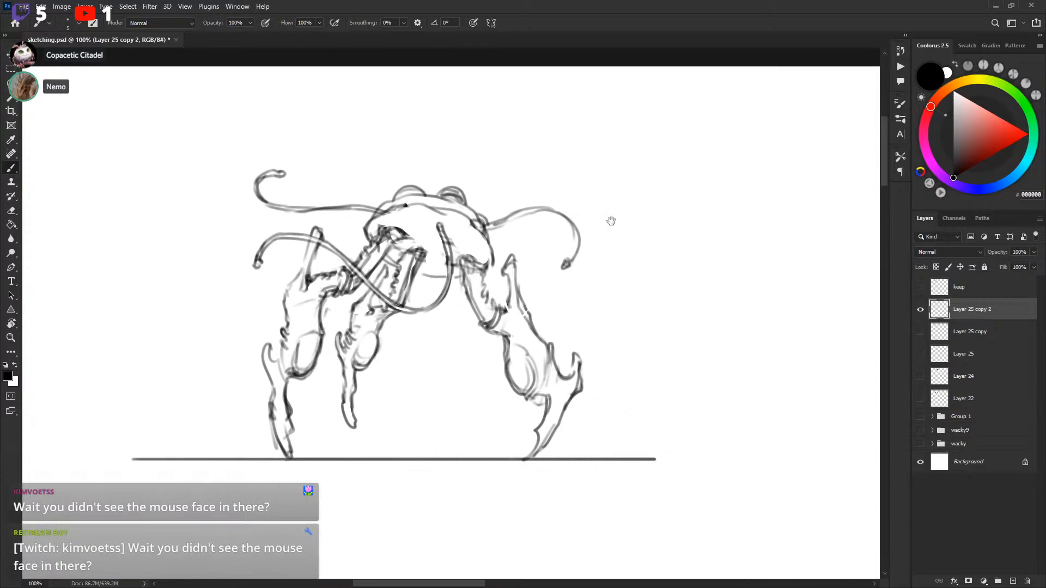
# Step: Hide Layer 25 copy 2 and review the mirrored composition, first from Layer 25 and its copy and then on keep alone
pyautogui.click(920, 310)
pyautogui.click(920, 331)
pyautogui.click(920, 354)
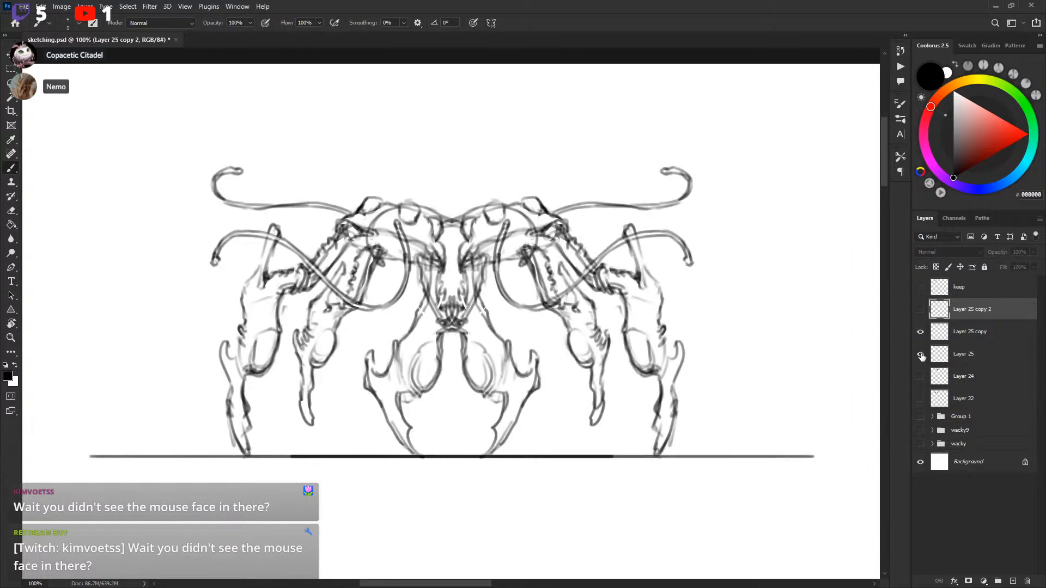
pyautogui.click(920, 354)
pyautogui.click(920, 332)
pyautogui.click(920, 287)
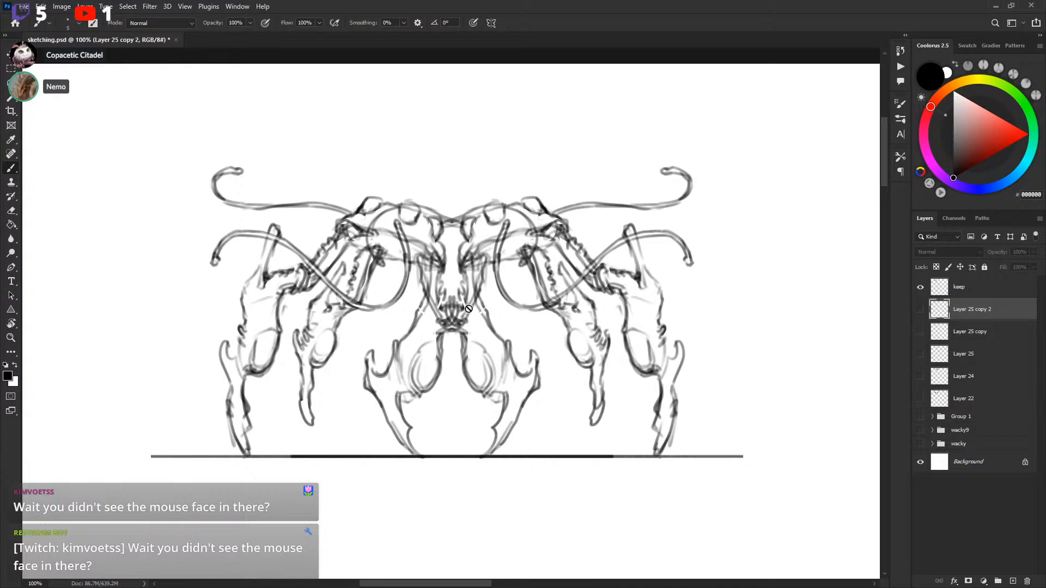
pyautogui.moveTo(517, 256); pyautogui.dragTo(522, 259)
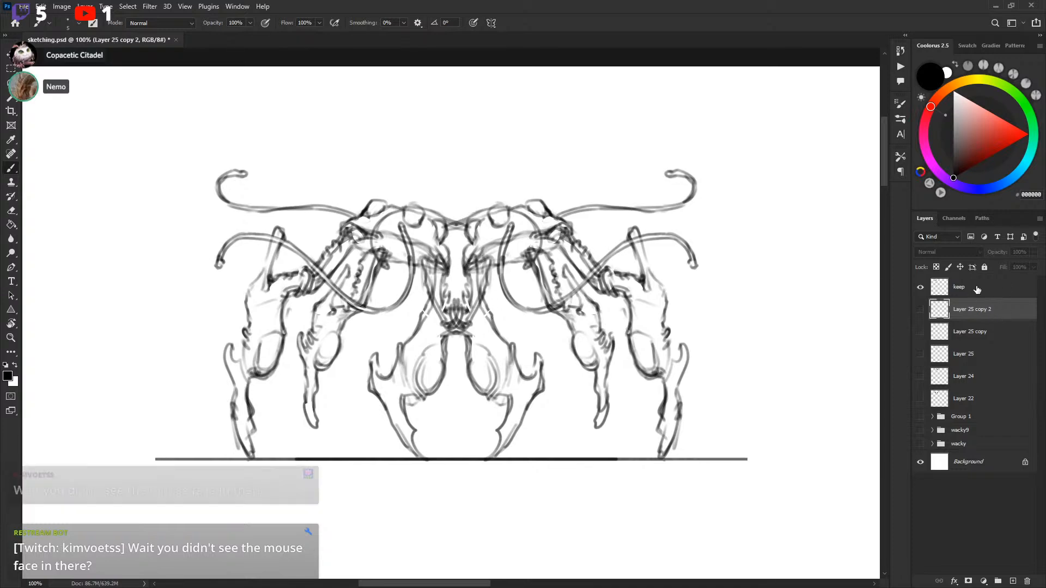
# Step: Trace the face shape at the centre of the mirrored creature in red on a new layer, then delete that layer
pyautogui.hotkey('ctrl', 'shift', 'alt', 'n')
pyautogui.click(1023, 137)
pyautogui.click(1023, 138)
pyautogui.moveTo(456, 223)
pyautogui.mouseDown()
pyautogui.moveTo(420, 211)
pyautogui.moveTo(420, 268)
pyautogui.mouseUp()
pyautogui.moveTo(466, 326)
pyautogui.mouseDown()
pyautogui.moveTo(493, 261)
pyautogui.moveTo(541, 236)
pyautogui.moveTo(464, 220)
pyautogui.mouseUp()
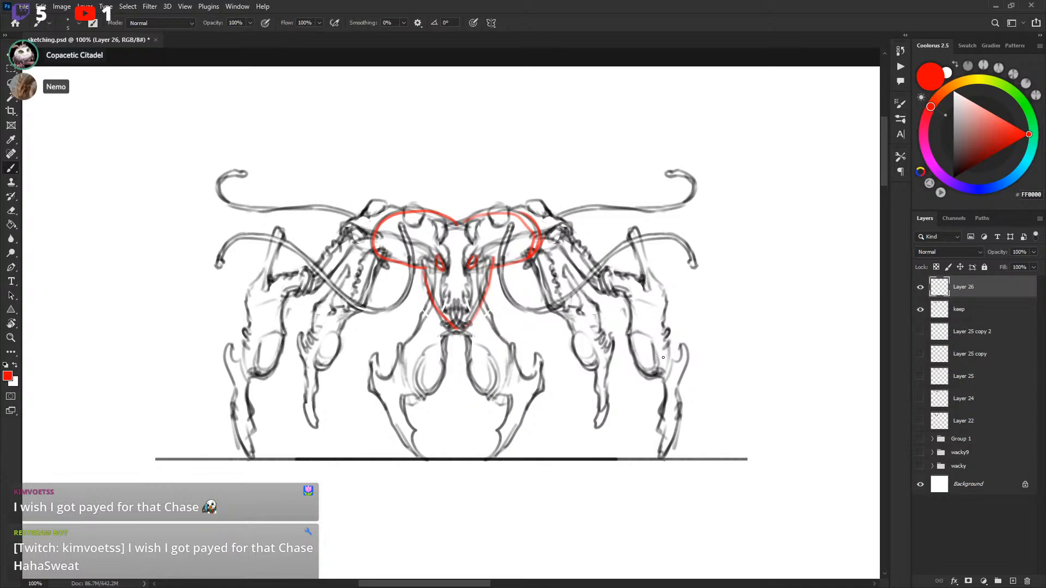
pyautogui.moveTo(654, 329); pyautogui.dragTo(658, 323)
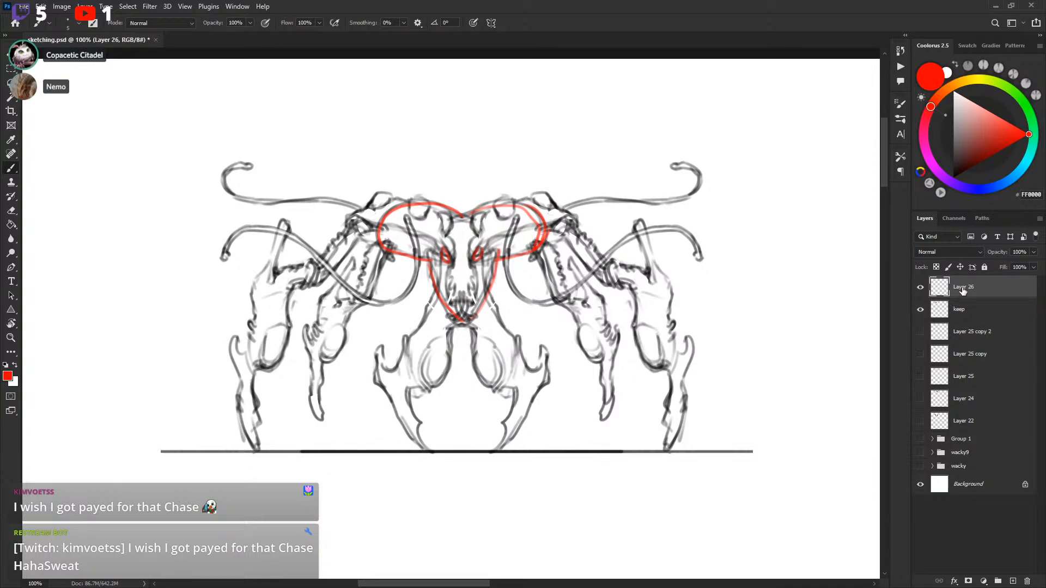
pyautogui.press('Delete')
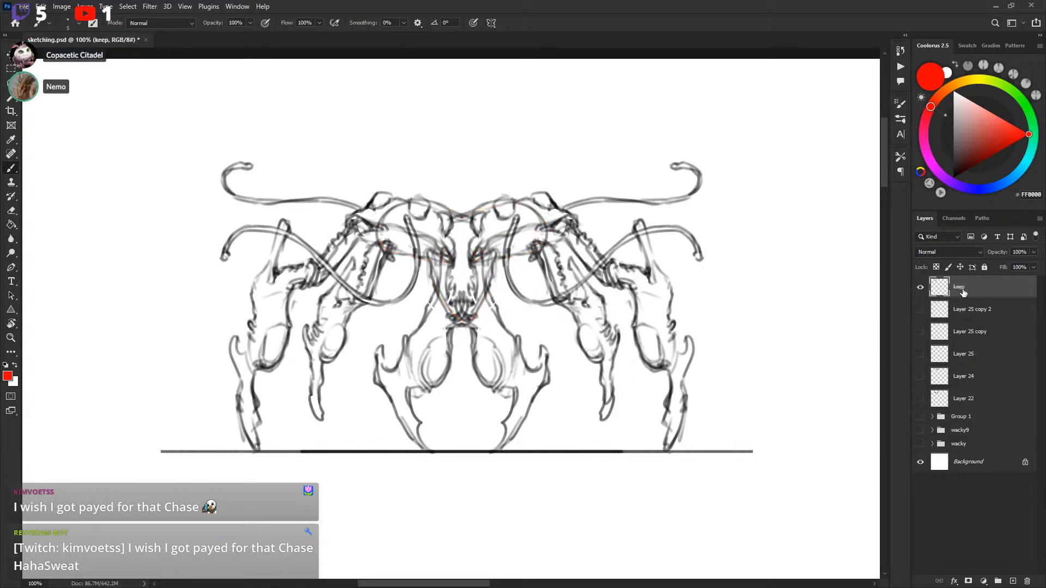
# Step: Hide keep, show and select Layer 25 copy 2, and reset the brush colour to black
pyautogui.click(920, 287)
pyautogui.click(920, 310)
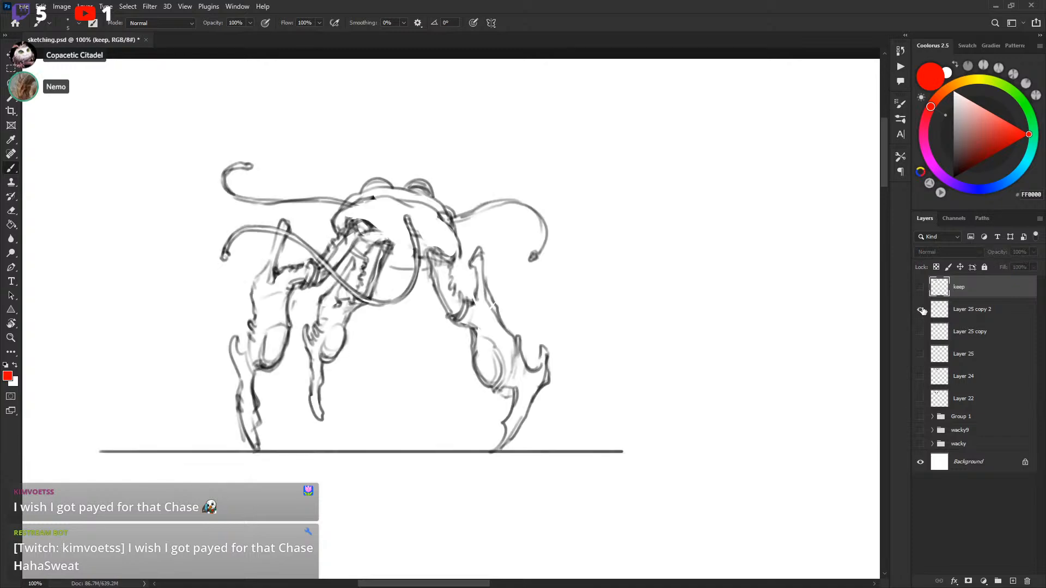
pyautogui.press('d')
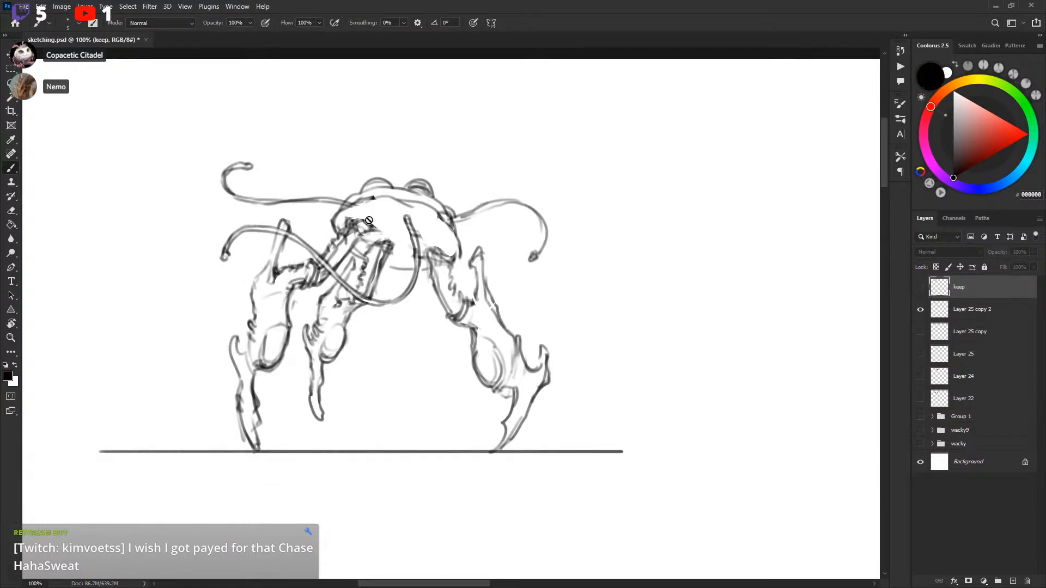
pyautogui.click(963, 306)
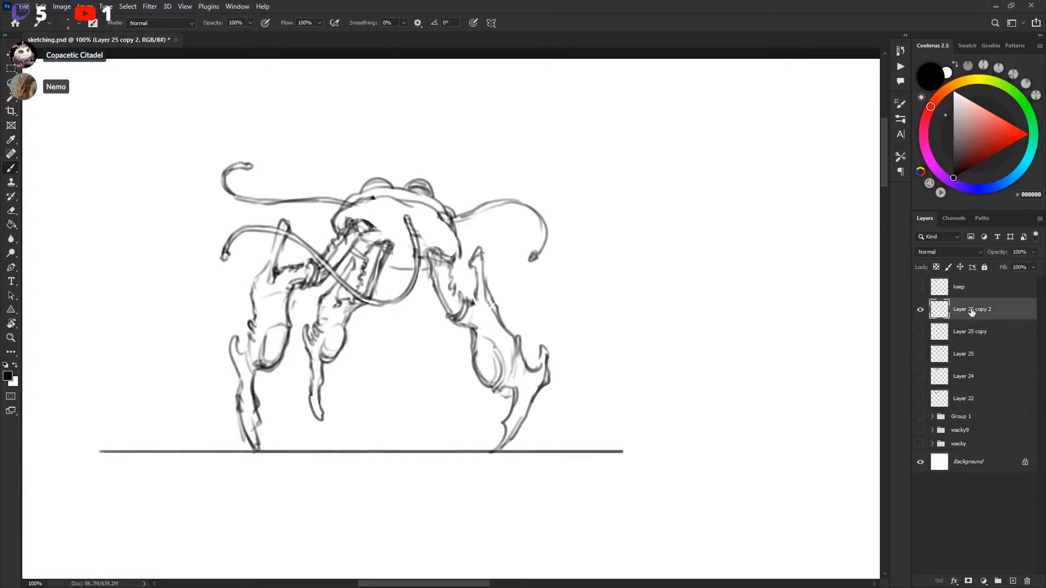
pyautogui.moveTo(506, 276); pyautogui.dragTo(591, 274)
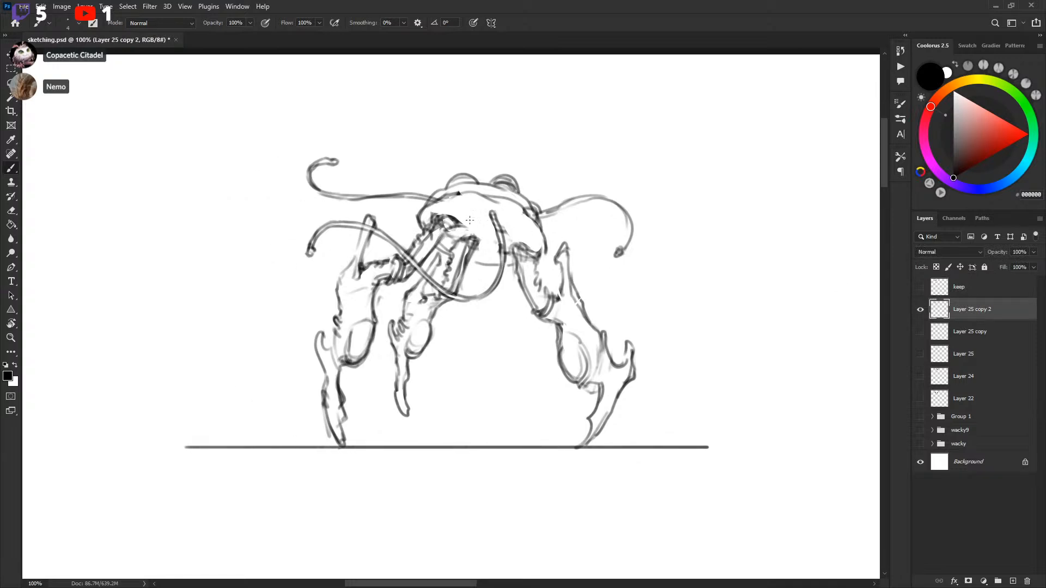
# Step: Thicken the shell's upper outline from the paired legs over to the single leg with an enlarged brush
pyautogui.moveTo(426, 213); pyautogui.dragTo(464, 193)
pyautogui.press('[')
pyautogui.press(']')
pyautogui.press(']')
pyautogui.press(']')
pyautogui.press(']')
pyautogui.press(']')
pyautogui.press(']')
pyautogui.press(']')
pyautogui.moveTo(467, 190)
pyautogui.mouseDown()
pyautogui.moveTo(545, 223)
pyautogui.moveTo(553, 241)
pyautogui.mouseUp()
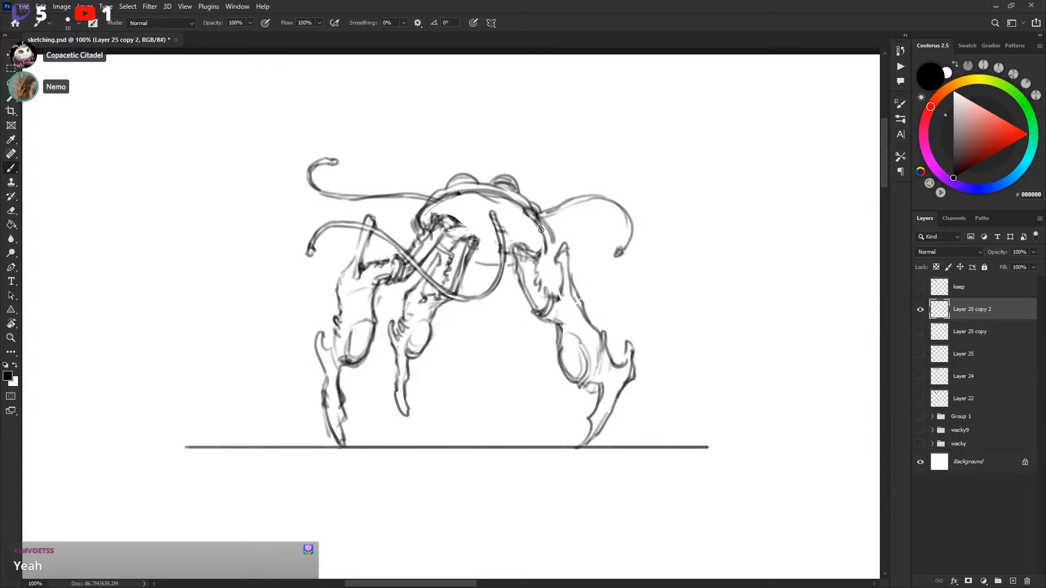
pyautogui.moveTo(503, 196)
pyautogui.mouseDown()
pyautogui.moveTo(554, 237)
pyautogui.moveTo(536, 214)
pyautogui.mouseUp()
pyautogui.moveTo(663, 201)
pyautogui.mouseDown()
pyautogui.moveTo(677, 183)
pyautogui.moveTo(691, 186)
pyautogui.mouseUp()
# Step: Draw the single-leg end of the shell and dark sockets where the legs join the body, using a smaller brush
pyautogui.press('[')
pyautogui.press('[')
pyautogui.moveTo(554, 196); pyautogui.dragTo(572, 225)
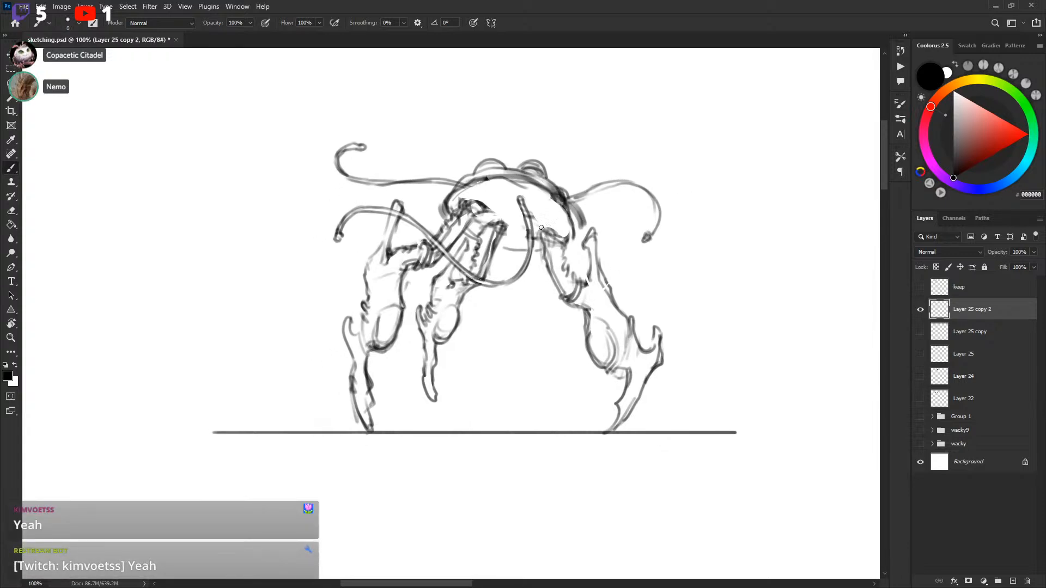
pyautogui.moveTo(476, 197)
pyautogui.mouseDown()
pyautogui.moveTo(497, 203)
pyautogui.moveTo(488, 224)
pyautogui.moveTo(555, 233)
pyautogui.moveTo(474, 200)
pyautogui.moveTo(481, 209)
pyautogui.moveTo(471, 196)
pyautogui.moveTo(494, 187)
pyautogui.moveTo(460, 223)
pyautogui.moveTo(497, 187)
pyautogui.mouseUp()
pyautogui.press('x')
pyautogui.press('x')
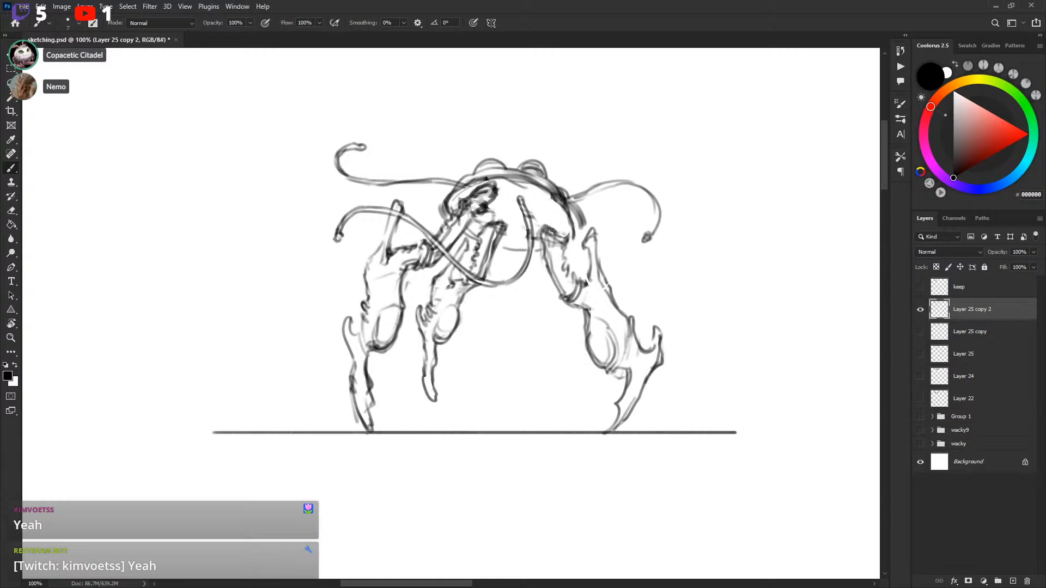
pyautogui.moveTo(556, 232); pyautogui.dragTo(551, 224)
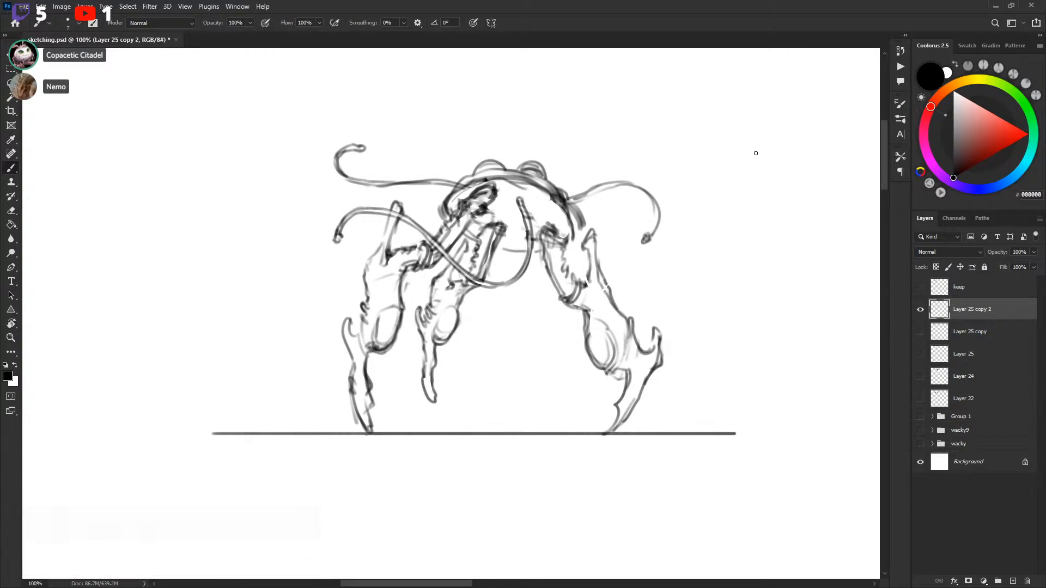
pyautogui.moveTo(680, 207); pyautogui.dragTo(680, 206)
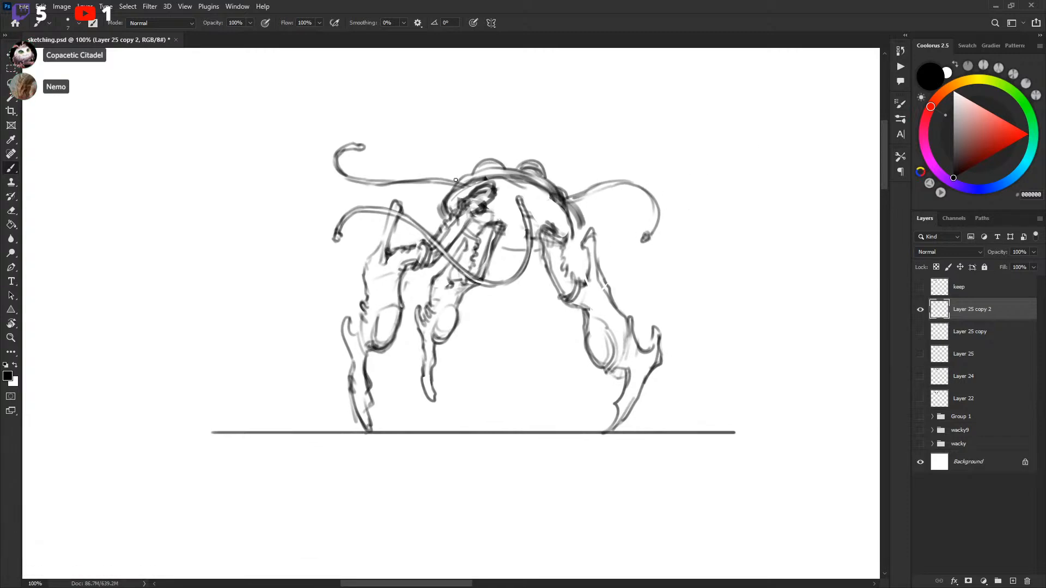
# Step: Darken the shell's edge above the paired legs and reinforce the underside line between the legs
pyautogui.moveTo(445, 202); pyautogui.dragTo(445, 220)
pyautogui.press('x')
pyautogui.press('x')
pyautogui.moveTo(442, 197); pyautogui.dragTo(459, 183)
pyautogui.moveTo(501, 246); pyautogui.dragTo(517, 253)
pyautogui.moveTo(500, 245); pyautogui.dragTo(526, 252)
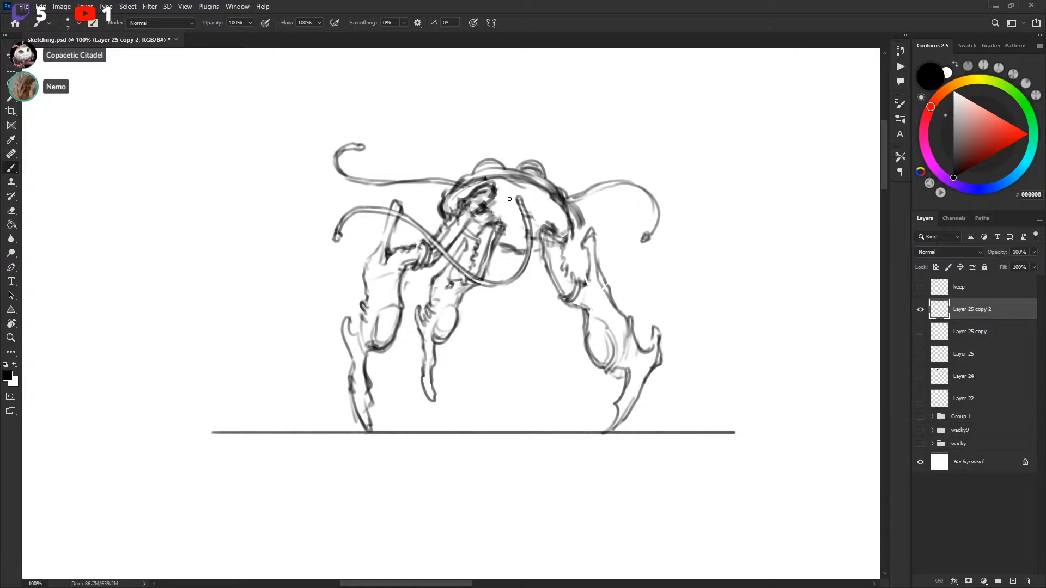
# Step: Shade a dark opening under the shell and redraw the single-leg side's tentacle as a bold curve emerging from it
pyautogui.moveTo(502, 202)
pyautogui.mouseDown()
pyautogui.moveTo(515, 230)
pyautogui.moveTo(525, 209)
pyautogui.moveTo(532, 220)
pyautogui.moveTo(510, 202)
pyautogui.moveTo(503, 220)
pyautogui.moveTo(547, 216)
pyautogui.moveTo(528, 218)
pyautogui.moveTo(508, 200)
pyautogui.moveTo(523, 197)
pyautogui.moveTo(529, 219)
pyautogui.moveTo(461, 184)
pyautogui.moveTo(498, 202)
pyautogui.mouseUp()
pyautogui.moveTo(519, 214); pyautogui.dragTo(582, 190)
pyautogui.hotkey('ctrl', 'z')
pyautogui.hotkey('ctrl', 'z')
pyautogui.hotkey('ctrl', 'z')
pyautogui.hotkey('ctrl', 'z')
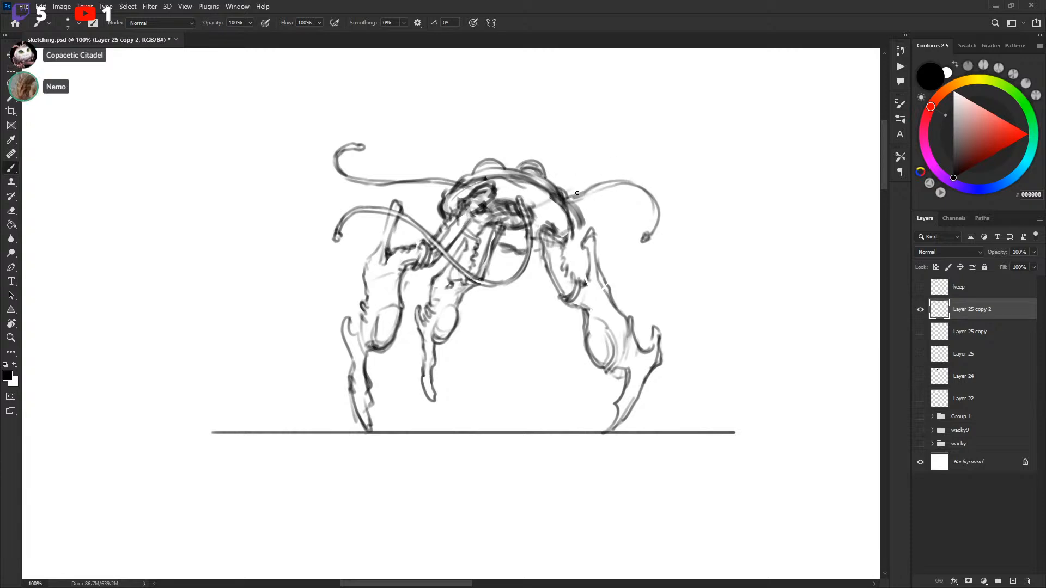
pyautogui.moveTo(502, 211); pyautogui.dragTo(635, 179)
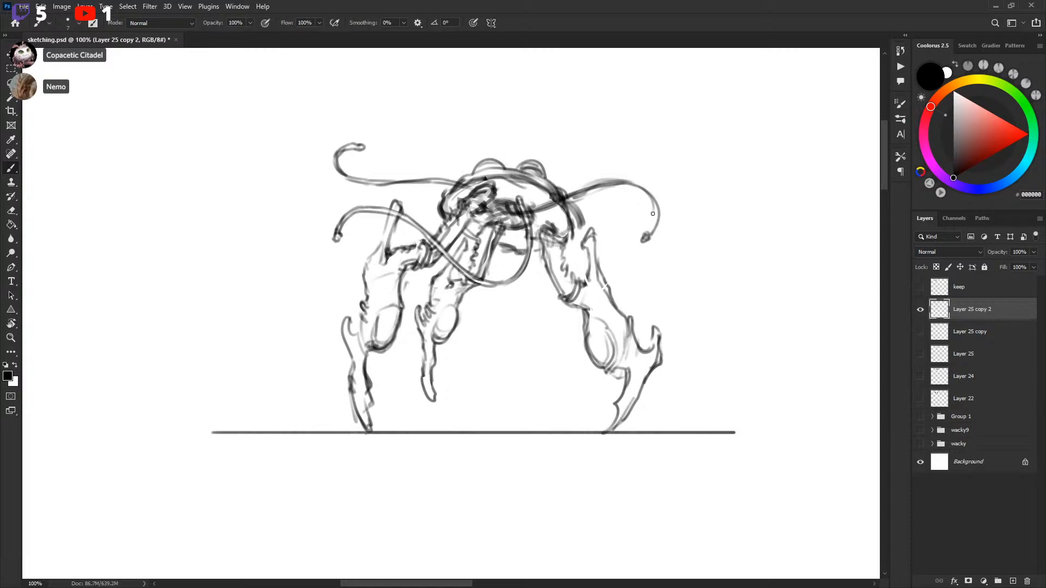
# Step: Refine the paired legs' shoulder with black and white strokes and darken the joint at the top of the single leg
pyautogui.moveTo(453, 182); pyautogui.dragTo(488, 201)
pyautogui.moveTo(569, 184); pyautogui.dragTo(568, 185)
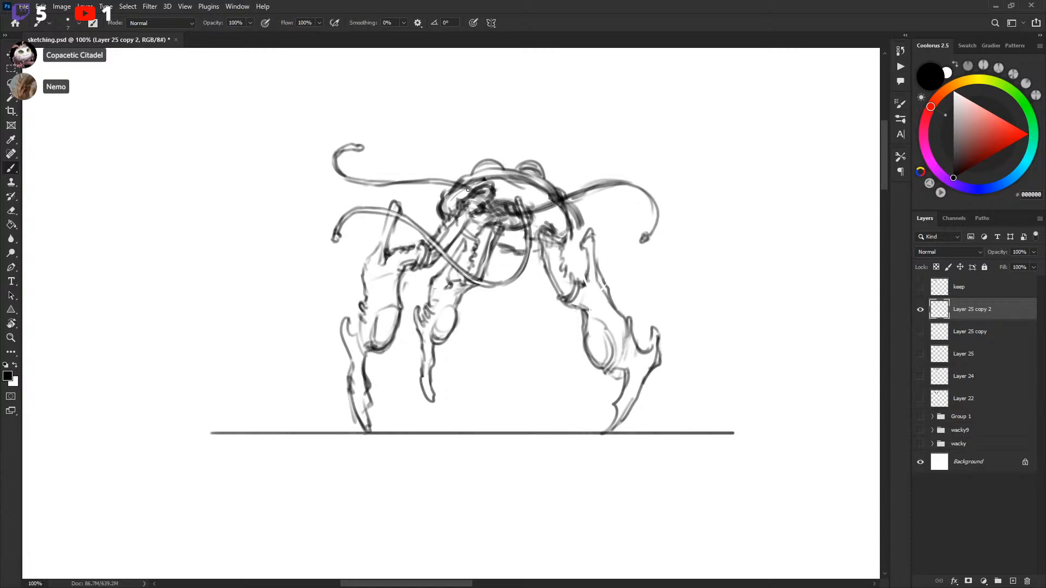
pyautogui.press('x')
pyautogui.moveTo(468, 191); pyautogui.dragTo(469, 210)
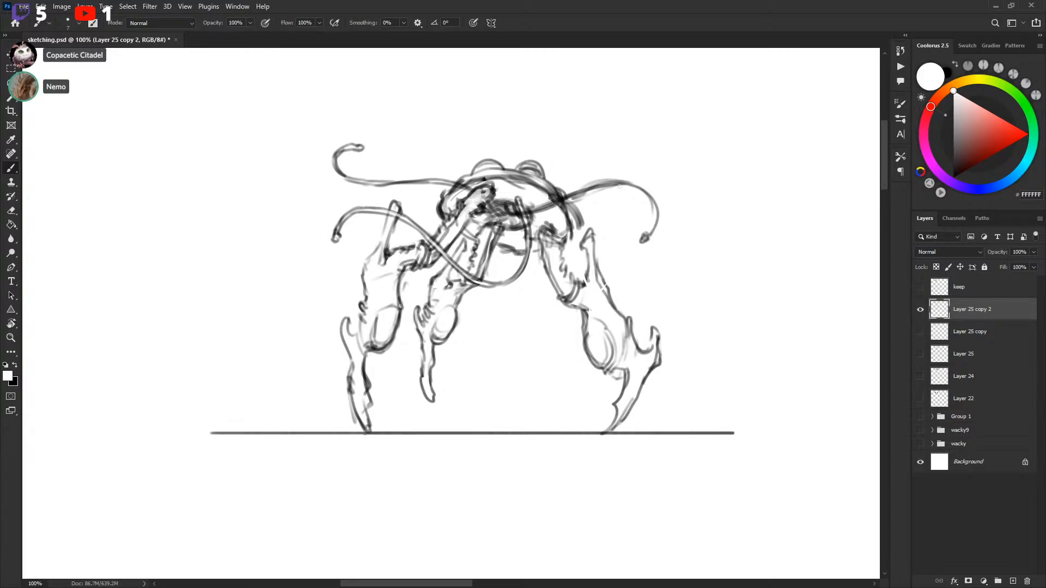
pyautogui.press('x')
pyautogui.moveTo(546, 237); pyautogui.dragTo(555, 248)
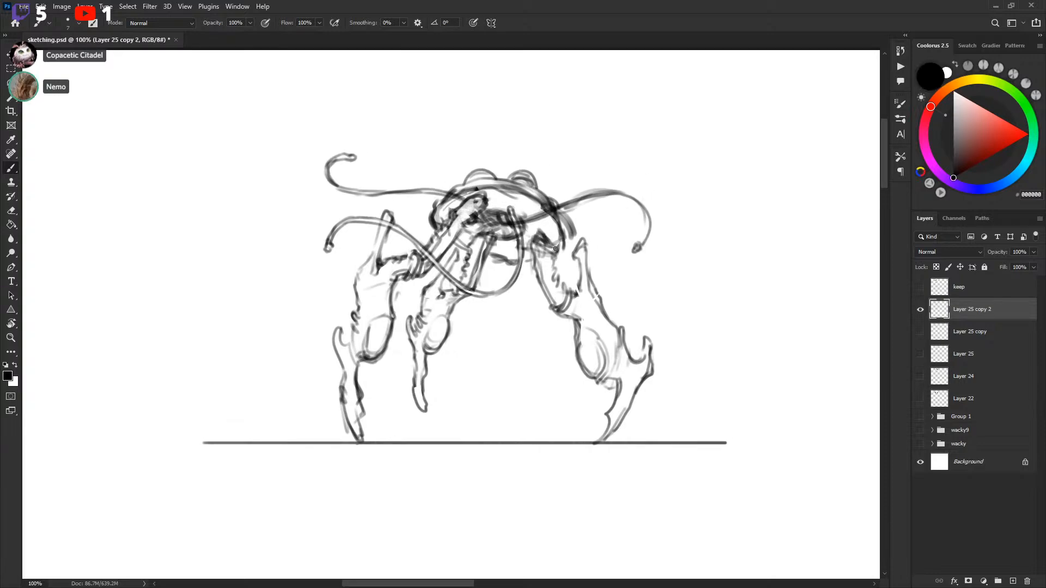
pyautogui.press('l')
pyautogui.moveTo(294, 132)
pyautogui.mouseDown()
pyautogui.moveTo(490, 551)
pyautogui.moveTo(656, 539)
pyautogui.mouseUp()
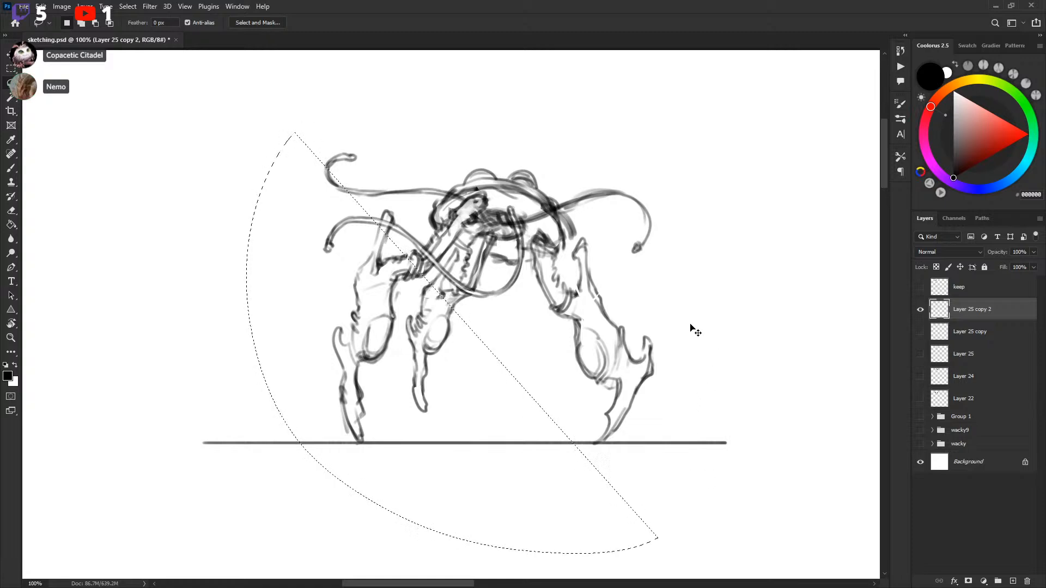
pyautogui.hotkey('ctrl', 'd')
# Step: Flip the domed-shell creature on Layer 25 copy 2 horizontally
pyautogui.hotkey('ctrl', 't')
pyautogui.rightClick(499, 267)
pyautogui.click(550, 481)
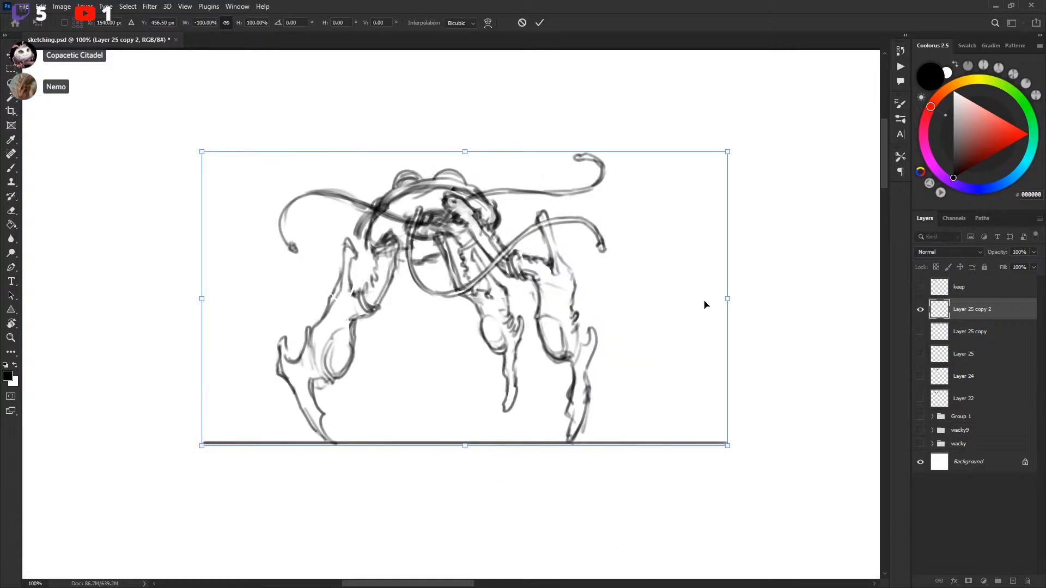
pyautogui.press('Return')
# Step: Erase lines under the shell at the top of the middle leg and clean up that leg's upper part with white strokes
pyautogui.press('b')
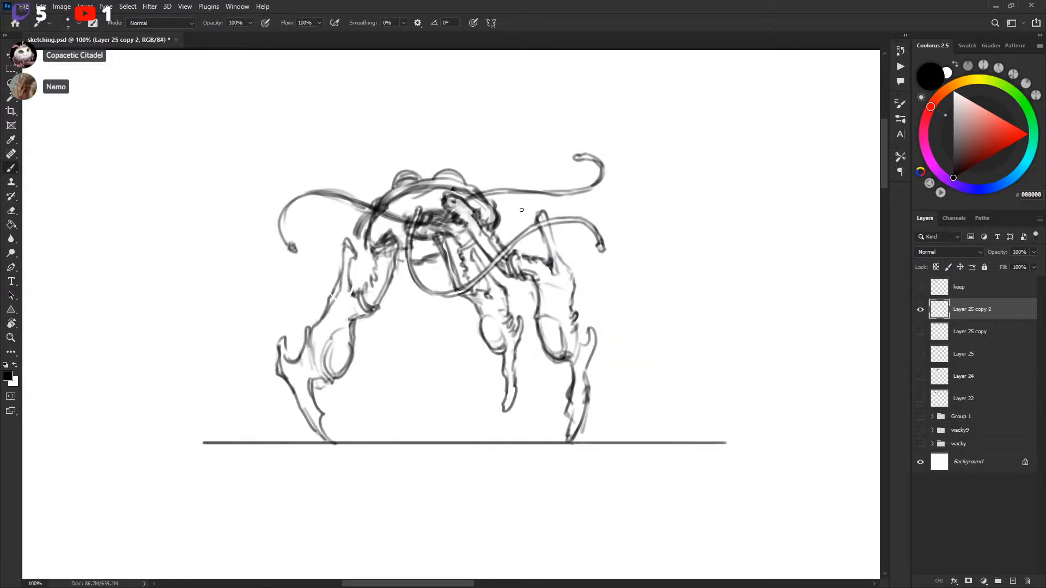
pyautogui.press('e')
pyautogui.moveTo(453, 240); pyautogui.dragTo(435, 238)
pyautogui.press('b')
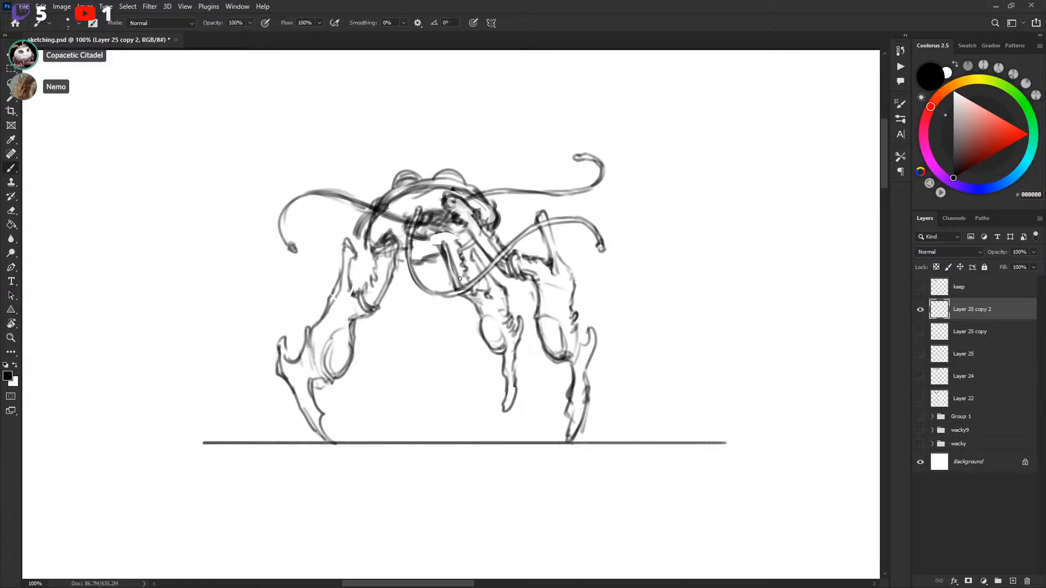
pyautogui.press('x')
pyautogui.moveTo(448, 246); pyautogui.dragTo(458, 281)
pyautogui.moveTo(446, 246)
pyautogui.mouseDown()
pyautogui.moveTo(453, 246)
pyautogui.moveTo(461, 284)
pyautogui.moveTo(461, 248)
pyautogui.mouseUp()
pyautogui.press('x')
# Step: Delete the domed-shell duplicate, Layer 25 copy 2, and show Layer 25 copy instead
pyautogui.click(920, 309)
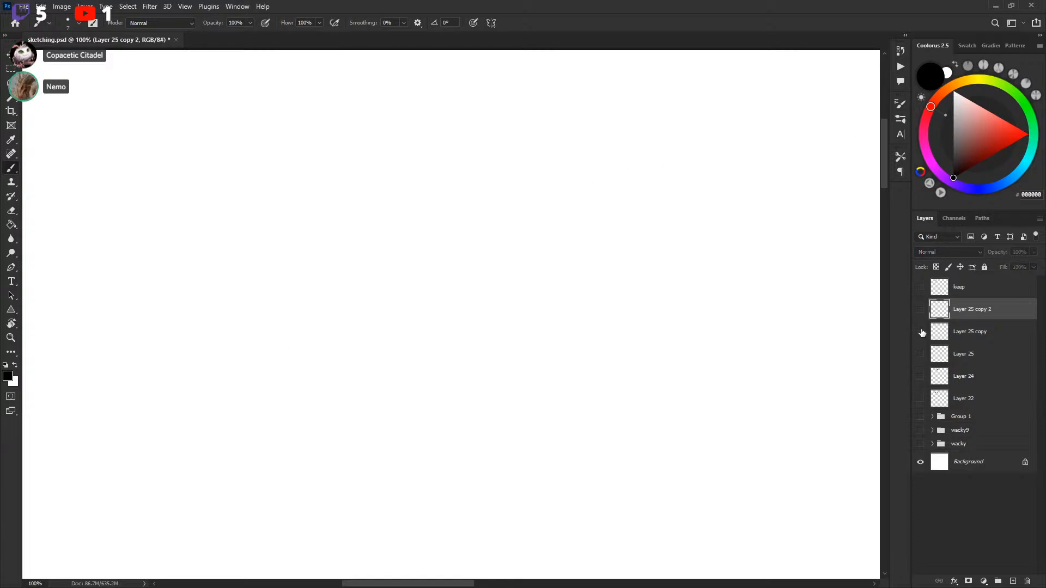
pyautogui.click(920, 332)
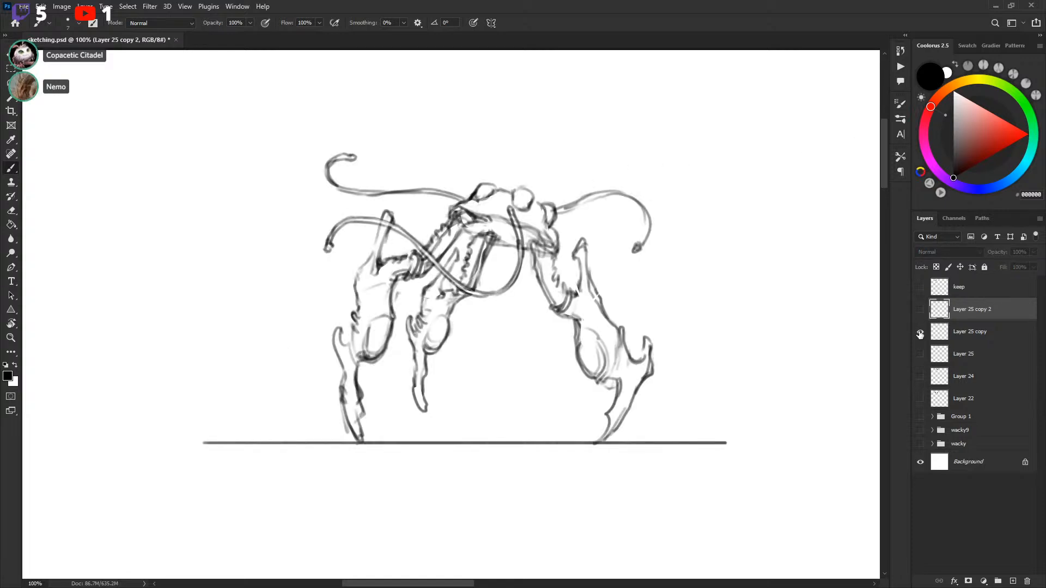
pyautogui.press('Delete')
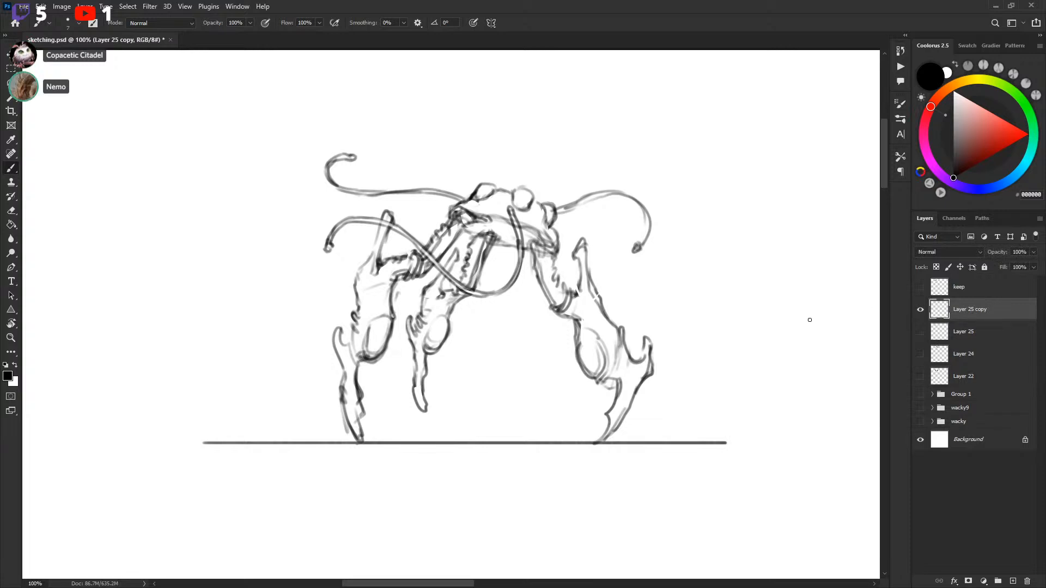
# Step: Retouch the body on Layer 25 copy with black and white strokes at the underside opening, the paired-leg bump and the single-leg joint
pyautogui.moveTo(660, 289); pyautogui.dragTo(652, 288)
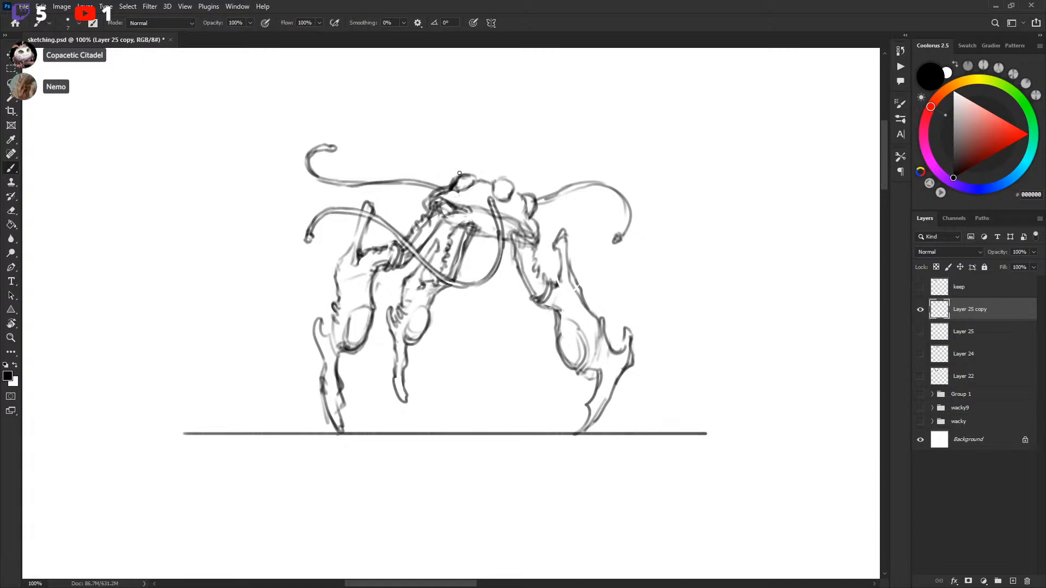
pyautogui.moveTo(649, 249); pyautogui.dragTo(665, 273)
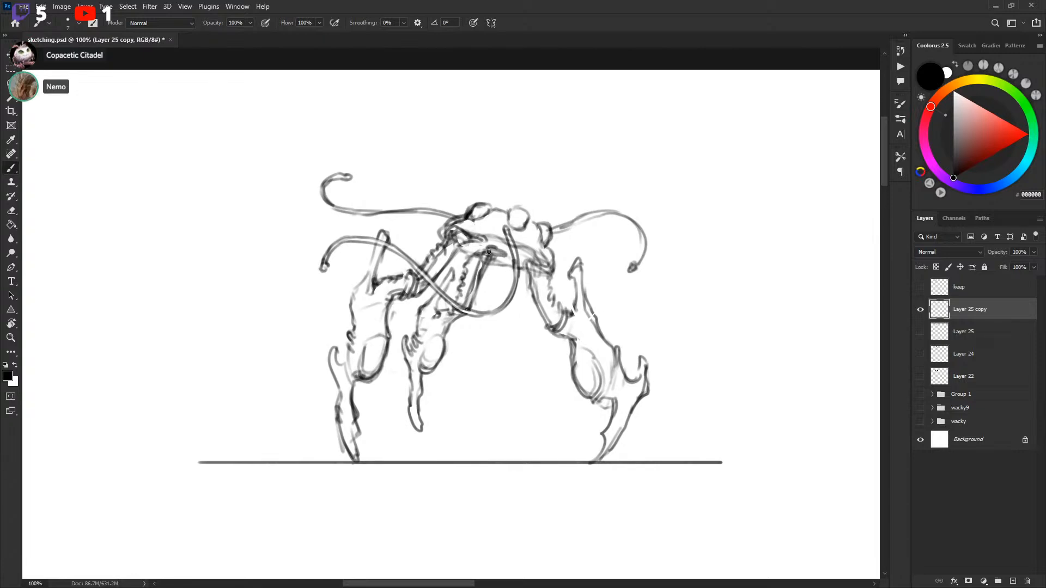
pyautogui.press('x')
pyautogui.moveTo(486, 257); pyautogui.dragTo(492, 257)
pyautogui.press('x')
pyautogui.moveTo(461, 226); pyautogui.dragTo(476, 216)
pyautogui.moveTo(533, 264); pyautogui.dragTo(550, 266)
# Step: Lower the fill of Layer 25 copy to 28% and scale the sketch up to about 139.5%, repositioned on the canvas
pyautogui.moveTo(1004, 266); pyautogui.dragTo(985, 275)
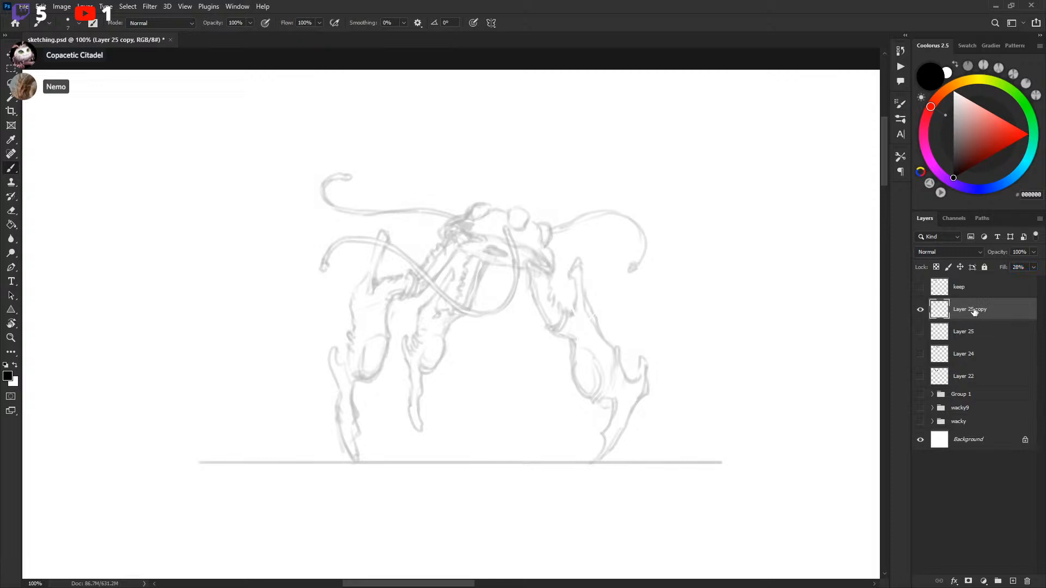
pyautogui.hotkey('ctrl', 't')
pyautogui.moveTo(693, 411); pyautogui.dragTo(602, 280)
pyautogui.moveTo(649, 349); pyautogui.dragTo(777, 475)
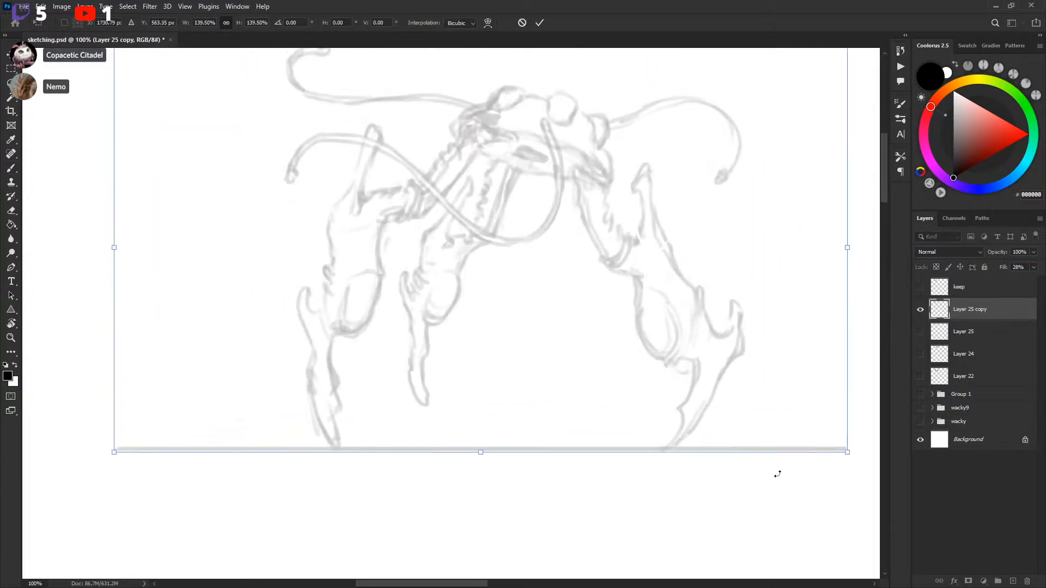
pyautogui.moveTo(704, 301); pyautogui.dragTo(645, 437)
pyautogui.press('Return')
pyautogui.moveTo(674, 370); pyautogui.dragTo(670, 309)
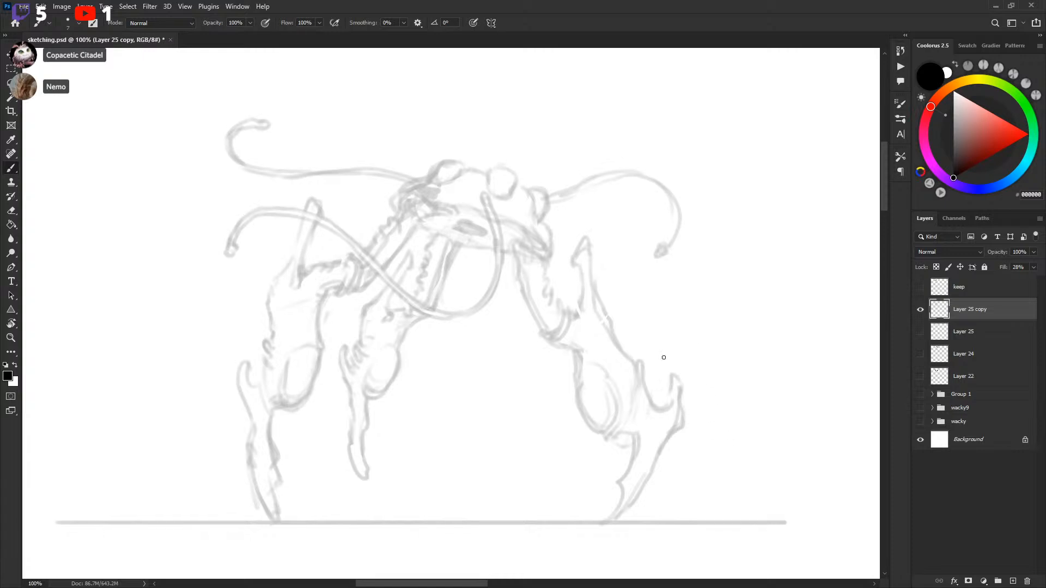
pyautogui.moveTo(681, 352); pyautogui.dragTo(780, 255)
pyautogui.moveTo(607, 273); pyautogui.dragTo(590, 334)
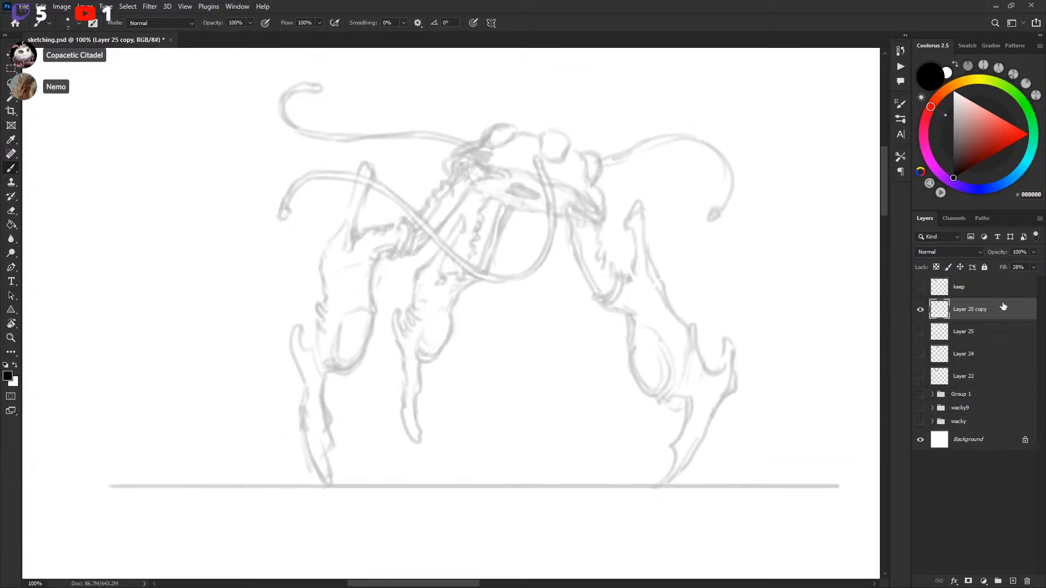
# Step: Add a new layer above the faded sketch and draw a straight horizontal ground line across the lower legs
pyautogui.click(1012, 582)
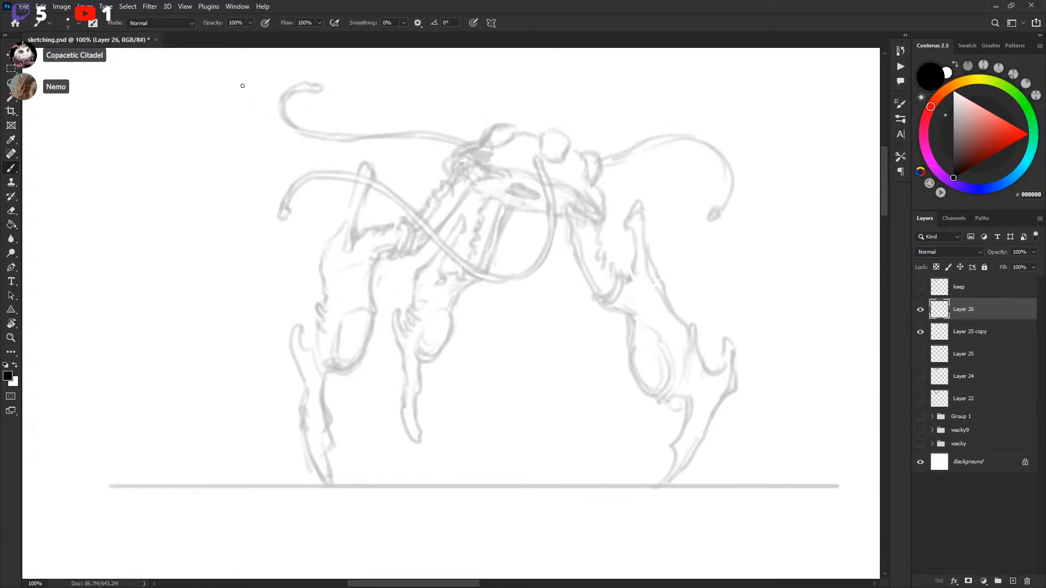
pyautogui.scroll(-1, 336, 410)
pyautogui.moveTo(226, 416); pyautogui.dragTo(806, 440)
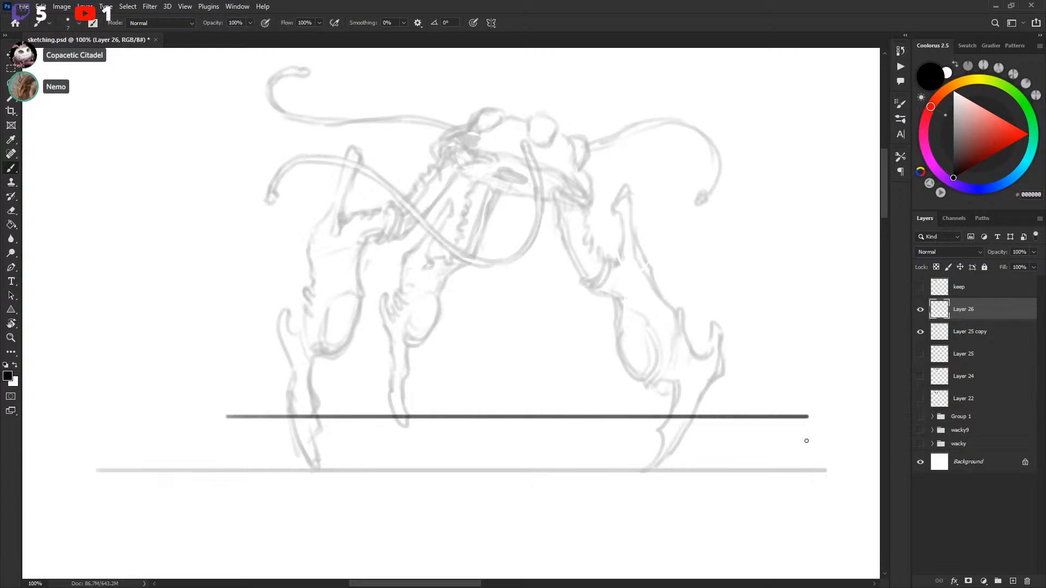
# Step: Undo the dark horizontal line drawn across the creature's legs above the light ground line, including its redrawn version
pyautogui.hotkey('ctrl', 'z')
pyautogui.moveTo(252, 411)
pyautogui.mouseDown()
pyautogui.moveTo(589, 392)
pyautogui.moveTo(737, 411)
pyautogui.mouseUp()
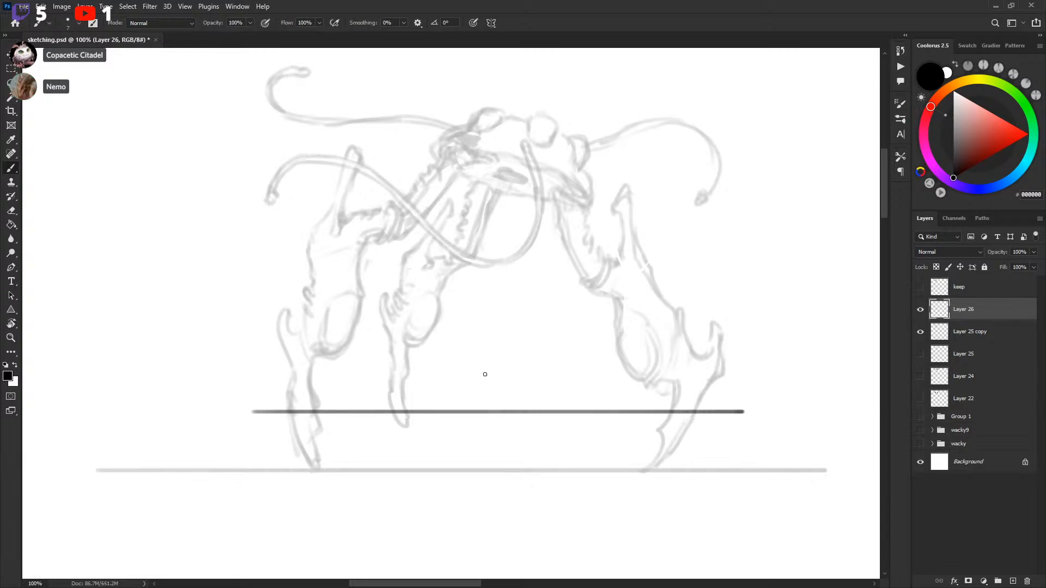
pyautogui.hotkey('ctrl', 'z')
# Step: Try to outline a square selection around the creature with a 2 px black centred stroke
pyautogui.press('m')
pyautogui.moveTo(228, 58)
pyautogui.mouseDown()
pyautogui.moveTo(681, 369)
pyautogui.moveTo(706, 469)
pyautogui.mouseUp()
pyautogui.moveTo(641, 352)
pyautogui.mouseDown()
pyautogui.moveTo(682, 319)
pyautogui.moveTo(626, 257)
pyautogui.moveTo(615, 259)
pyautogui.mouseUp()
pyautogui.rightClick(480, 273)
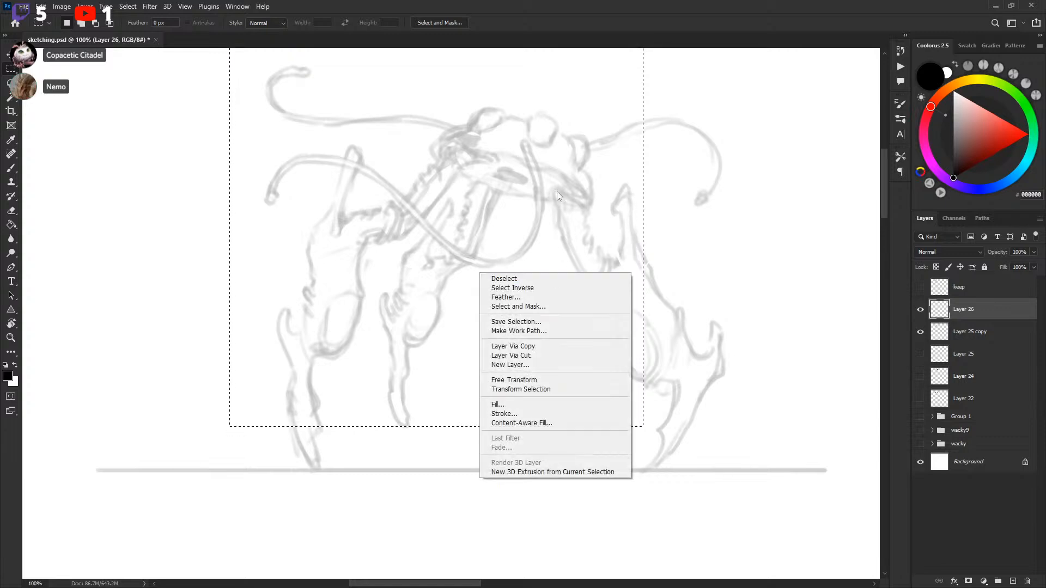
pyautogui.click(529, 418)
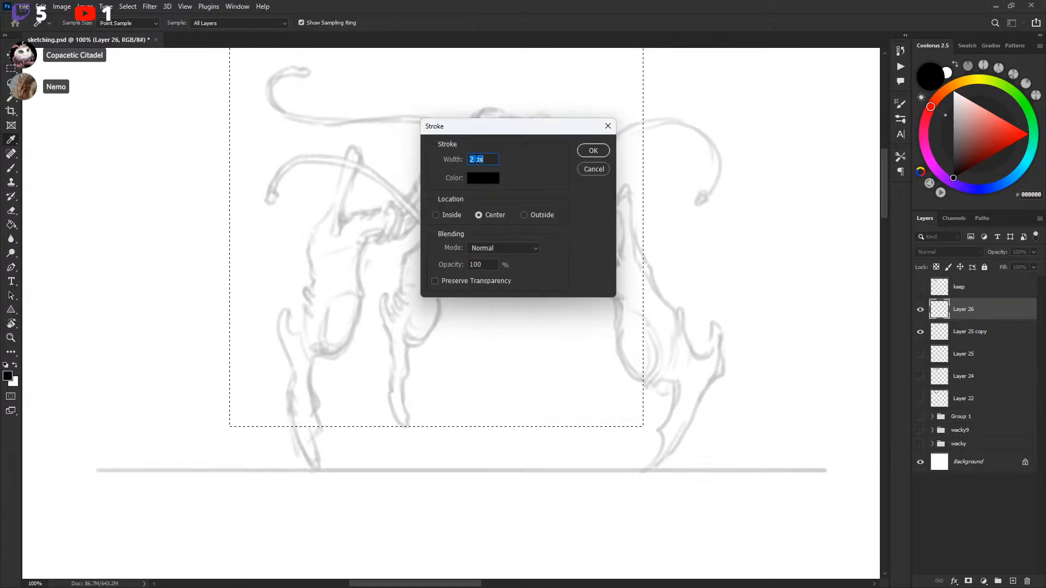
pyautogui.click(593, 151)
pyautogui.hotkey('ctrl', 'd')
pyautogui.moveTo(749, 301)
pyautogui.mouseDown()
pyautogui.moveTo(720, 350)
pyautogui.moveTo(726, 299)
pyautogui.mouseUp()
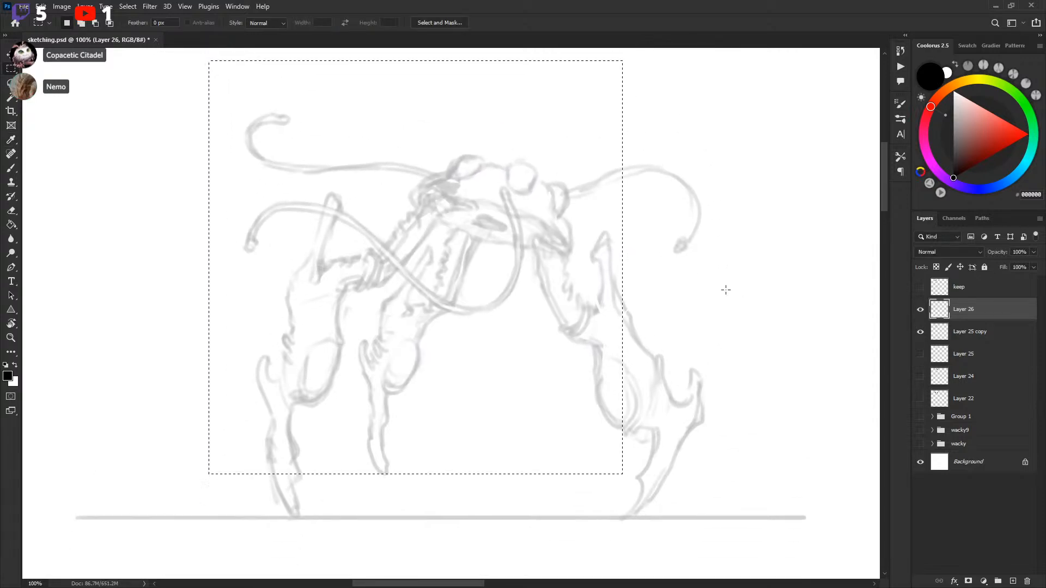
pyautogui.hotkey('ctrl', 'd')
pyautogui.moveTo(744, 279); pyautogui.dragTo(744, 281)
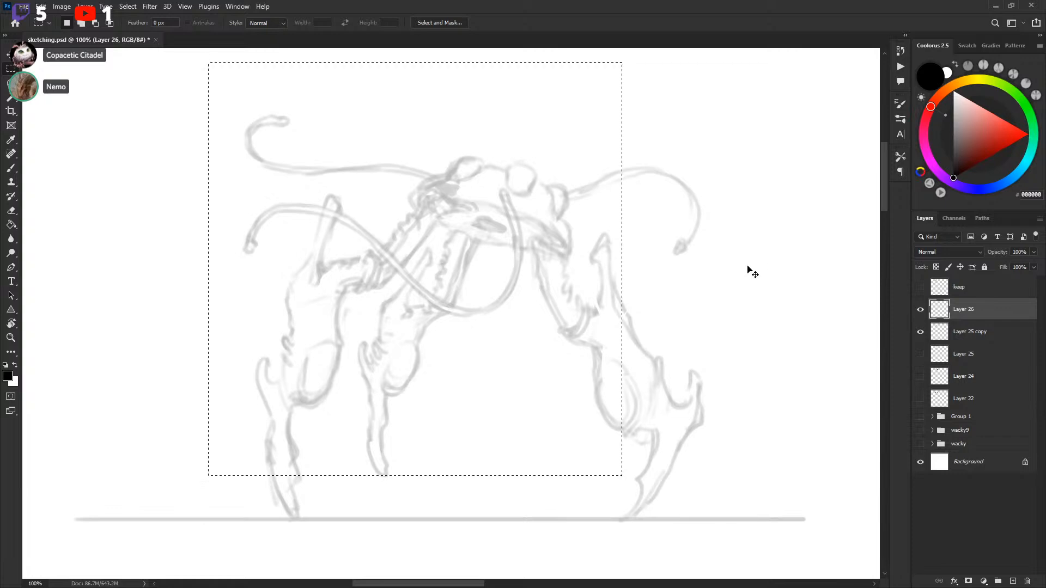
pyautogui.hotkey('ctrl', 'd')
# Step: Fill a square selection covering the whole creature with black on Layer 26
pyautogui.hotkey('ctrl', '-')
pyautogui.hotkey('ctrl', '-')
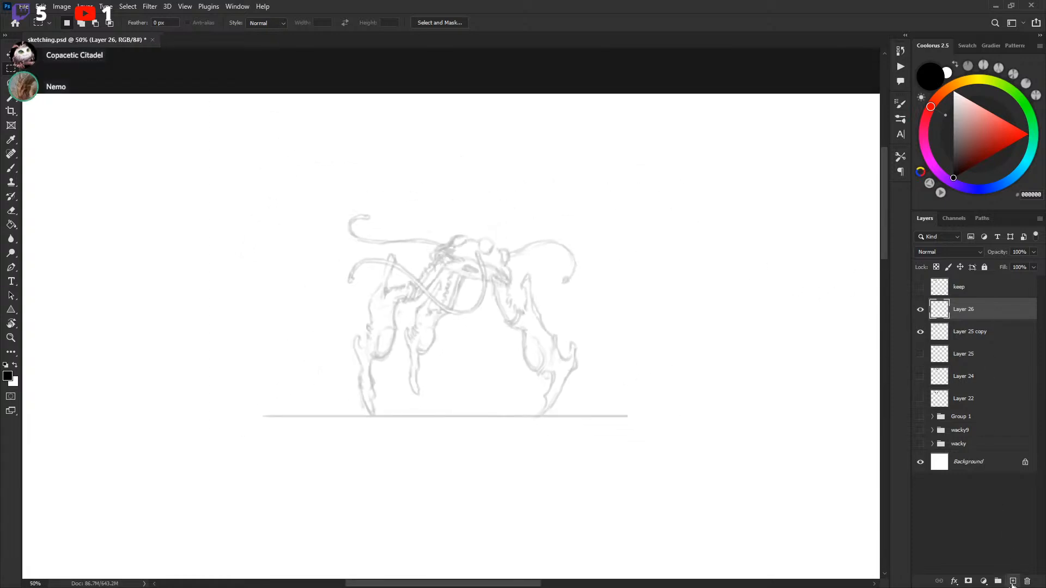
pyautogui.click(1012, 582)
pyautogui.hotkey('ctrl', 'z')
pyautogui.click(920, 309)
pyautogui.click(919, 310)
pyautogui.moveTo(294, 139)
pyautogui.mouseDown()
pyautogui.moveTo(632, 424)
pyautogui.moveTo(628, 459)
pyautogui.moveTo(621, 451)
pyautogui.mouseUp()
pyautogui.hotkey('alt', 'BackSpace')
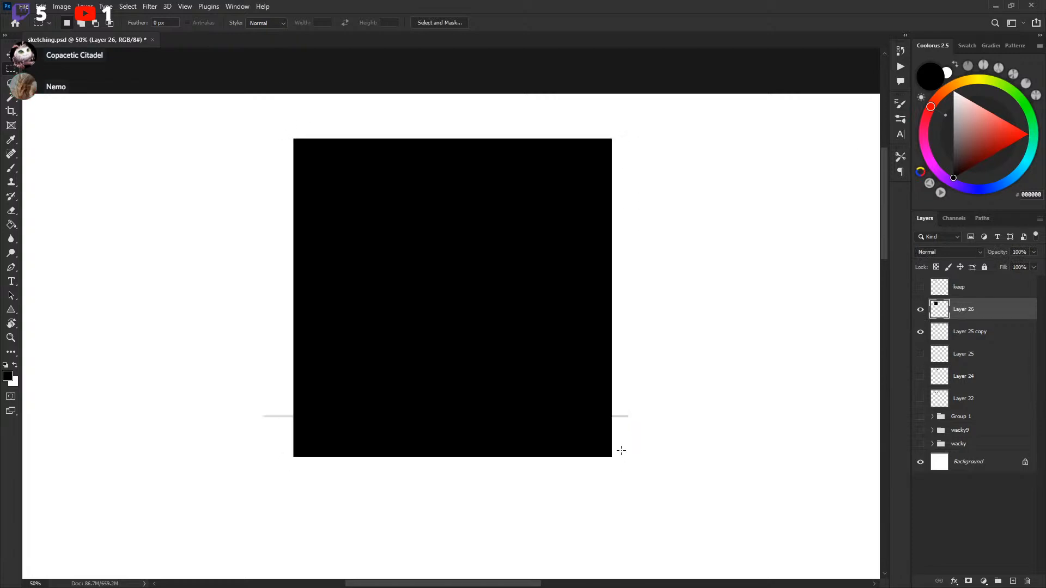
# Step: Duplicate the black square onto its own layer and scale the copy down concentrically
pyautogui.hotkey('ctrl', 'j')
pyautogui.hotkey('ctrl', 't')
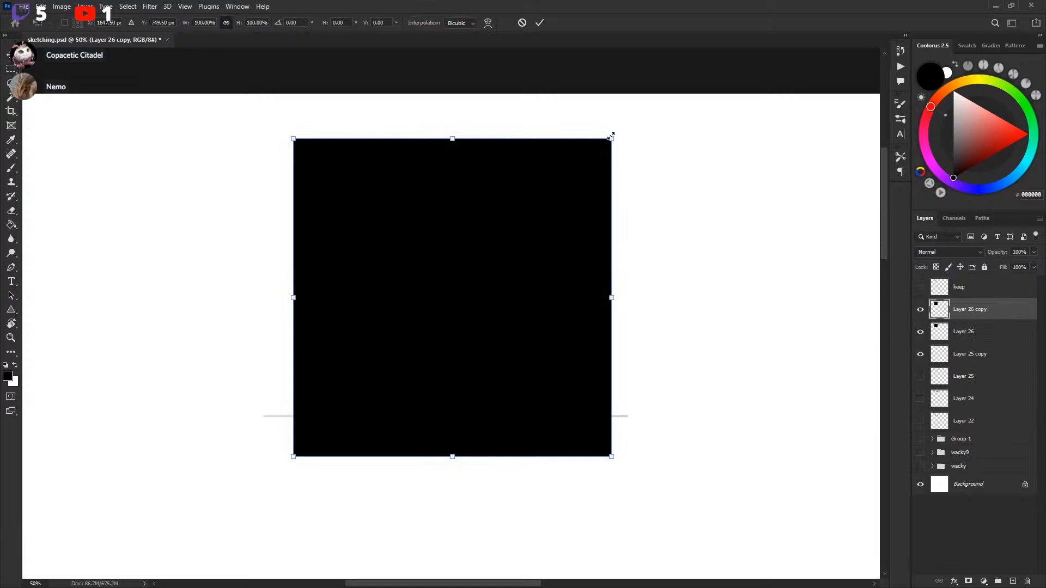
pyautogui.moveTo(611, 139); pyautogui.dragTo(569, 183)
pyautogui.moveTo(556, 198)
pyautogui.mouseDown()
pyautogui.moveTo(531, 223)
pyautogui.moveTo(545, 204)
pyautogui.mouseUp()
pyautogui.click(539, 22)
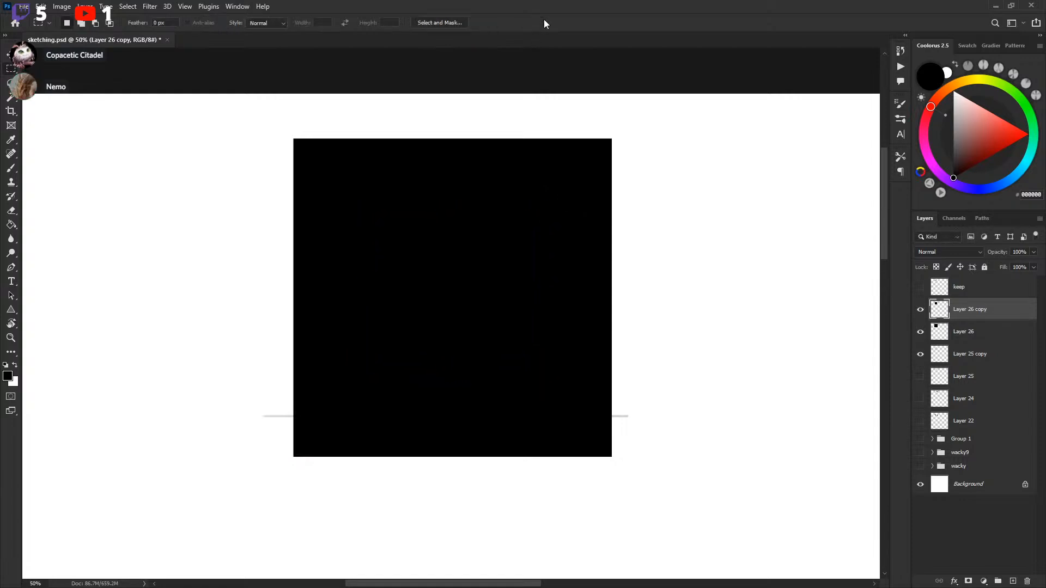
# Step: Cut the smaller square's area out of the black square on Layer 26 and delete the copy layer, leaving a hollow frame
pyautogui.keyDown('ctrl'); pyautogui.click(944, 310); pyautogui.keyUp('ctrl')
pyautogui.click(959, 336)
pyautogui.click(965, 312)
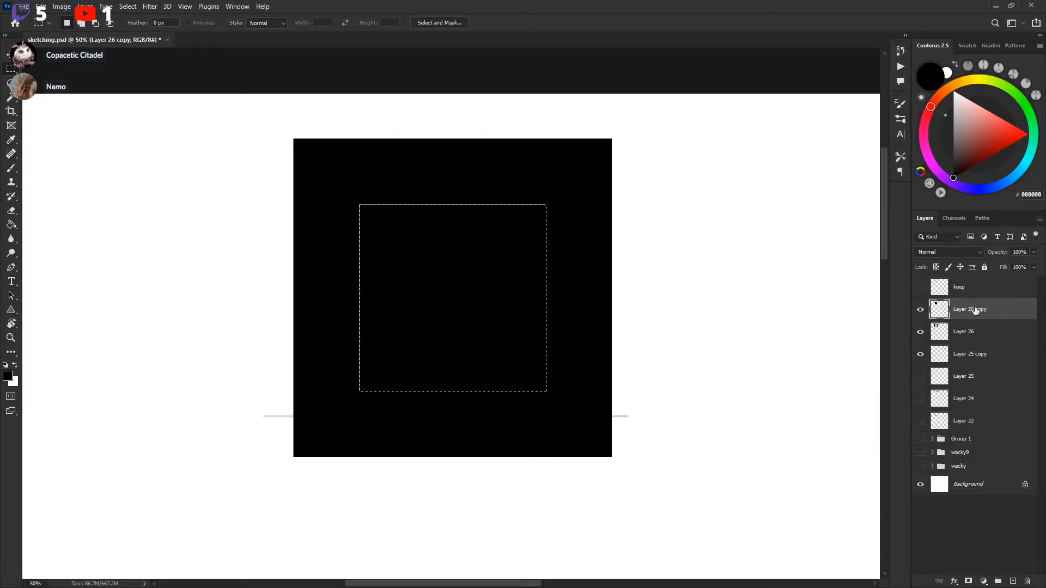
pyautogui.press('Delete')
pyautogui.moveTo(657, 290); pyautogui.dragTo(658, 288)
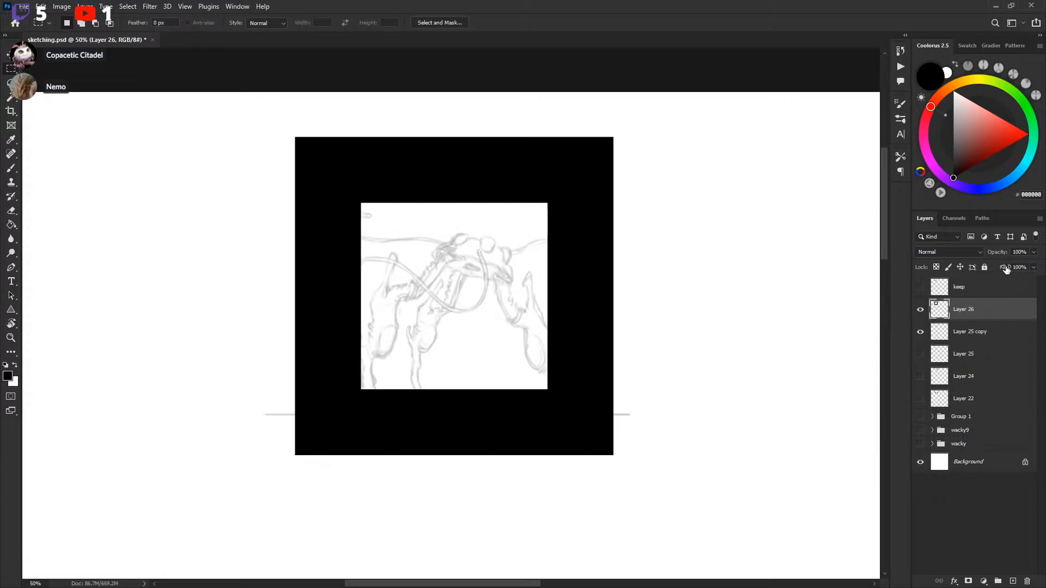
# Step: Lower the frame layer's fill to 34% and shift the frame slightly to the left over the creature
pyautogui.moveTo(1002, 270); pyautogui.dragTo(985, 284)
pyautogui.press('Return')
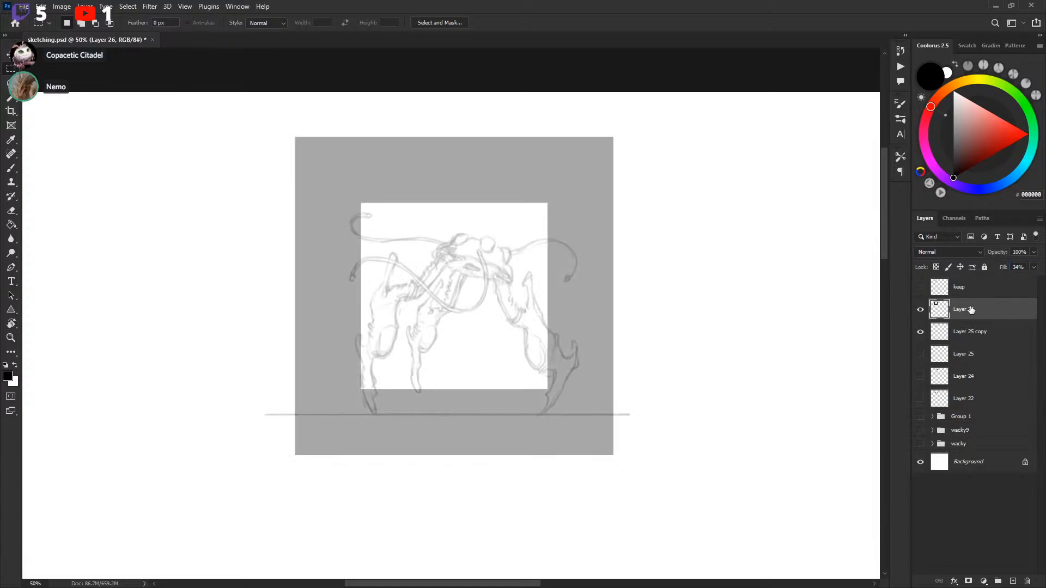
pyautogui.press('v')
pyautogui.moveTo(582, 298)
pyautogui.mouseDown()
pyautogui.moveTo(564, 307)
pyautogui.moveTo(567, 293)
pyautogui.mouseUp()
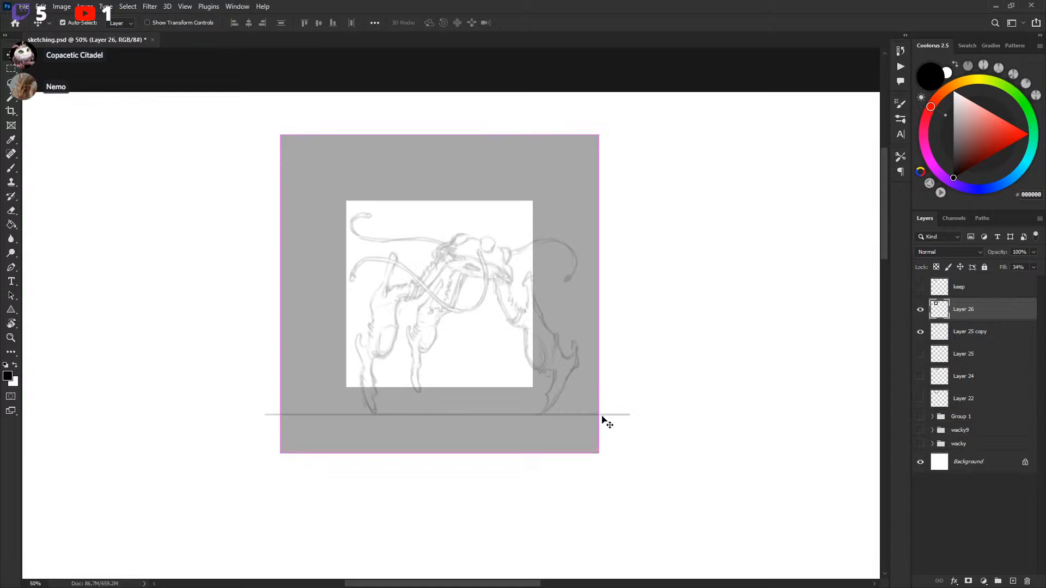
# Step: Scale the frame to about 135% and position it so its opening surrounds the whole creature down to just below the ground line
pyautogui.hotkey('ctrl', 't')
pyautogui.moveTo(598, 453); pyautogui.dragTo(643, 498)
pyautogui.moveTo(617, 419)
pyautogui.mouseDown()
pyautogui.moveTo(601, 385)
pyautogui.moveTo(616, 394)
pyautogui.moveTo(606, 417)
pyautogui.mouseUp()
pyautogui.moveTo(632, 497); pyautogui.dragTo(665, 528)
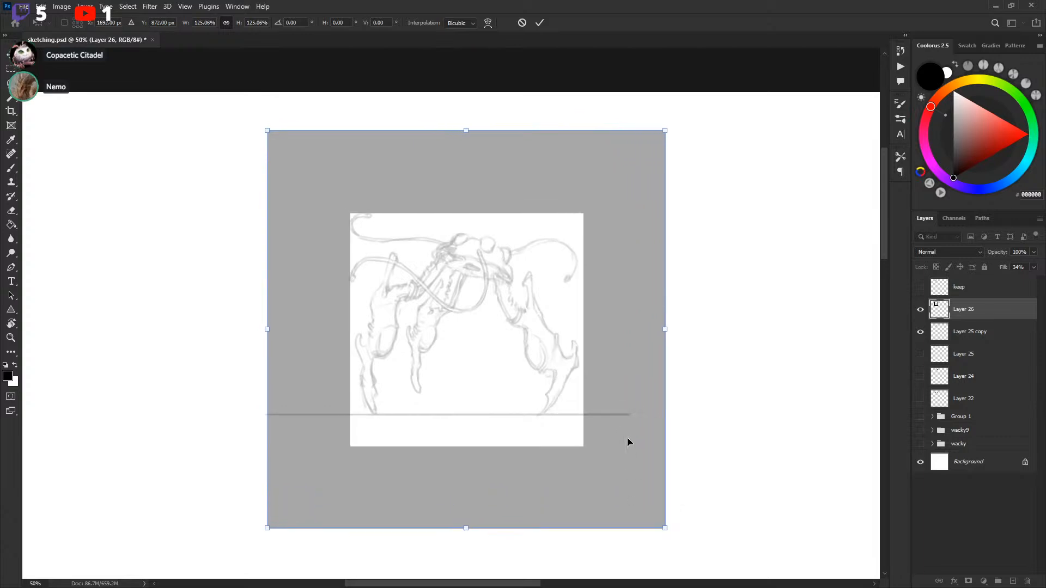
pyautogui.moveTo(628, 439); pyautogui.dragTo(622, 413)
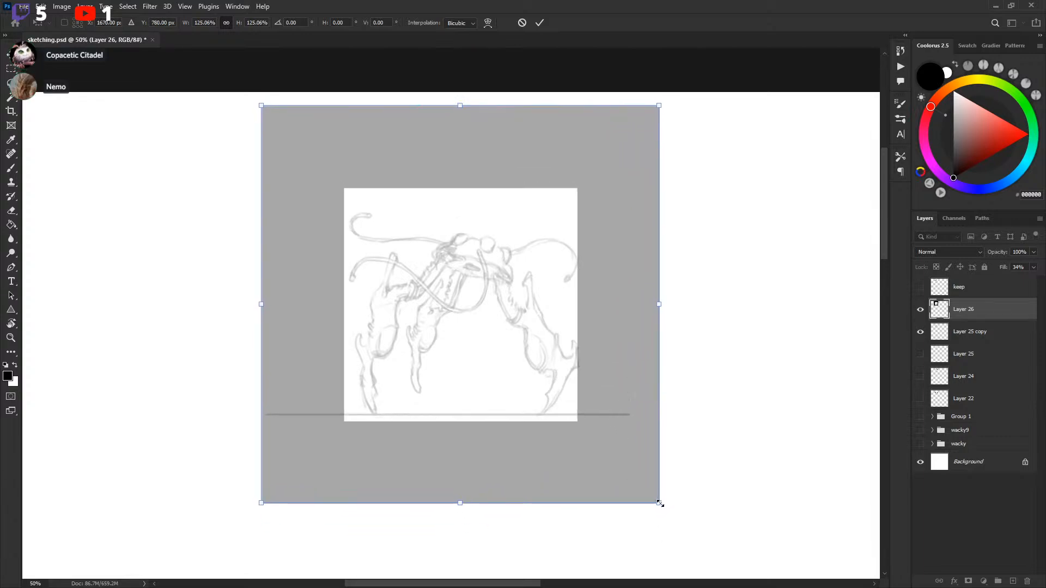
pyautogui.moveTo(659, 502); pyautogui.dragTo(673, 516)
pyautogui.moveTo(647, 451); pyautogui.dragTo(642, 443)
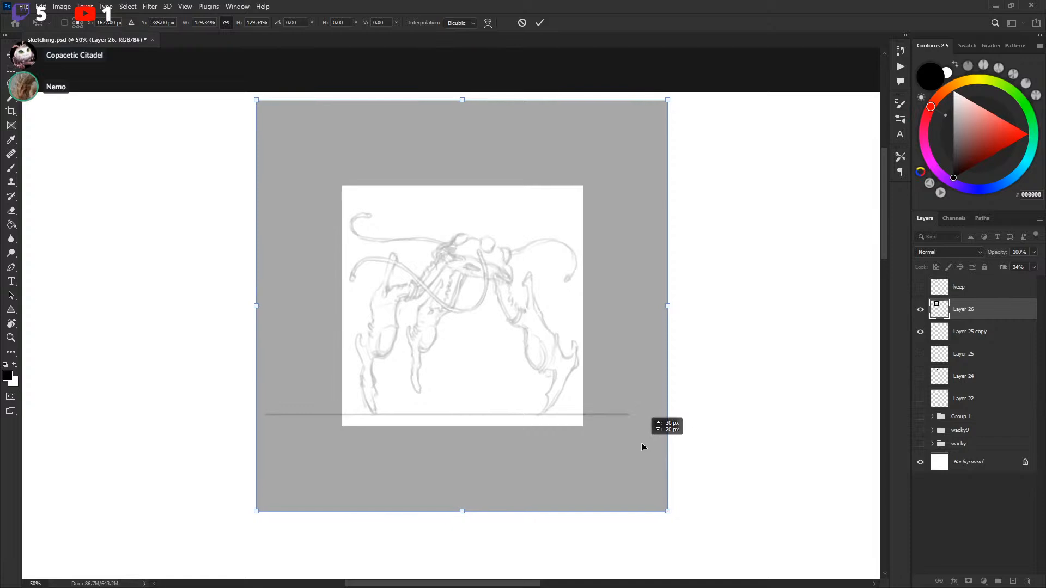
pyautogui.moveTo(655, 507); pyautogui.dragTo(678, 521)
pyautogui.moveTo(655, 464); pyautogui.dragTo(645, 435)
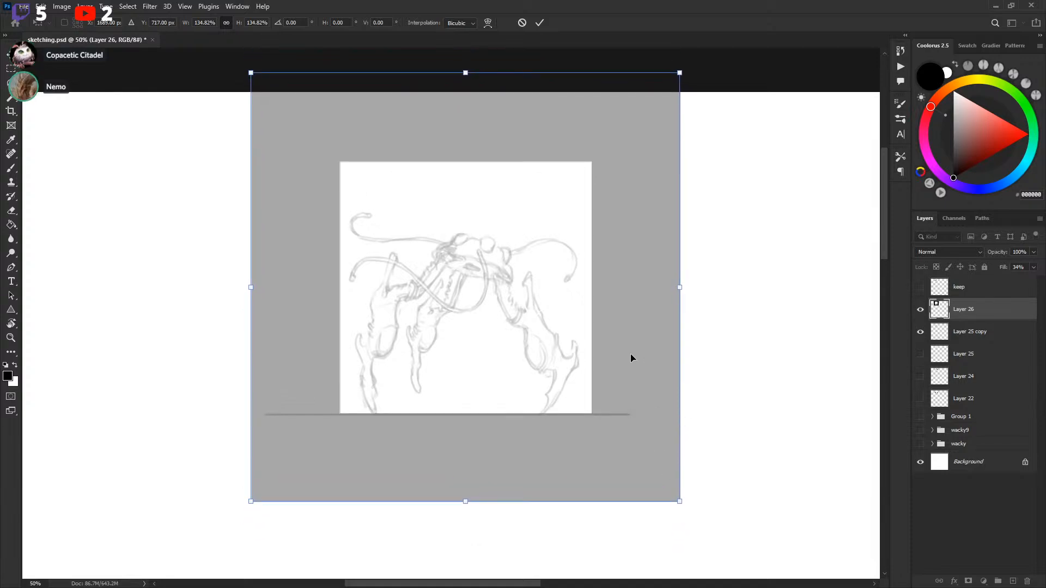
pyautogui.moveTo(631, 358)
pyautogui.mouseDown()
pyautogui.moveTo(610, 313)
pyautogui.moveTo(613, 348)
pyautogui.moveTo(625, 341)
pyautogui.moveTo(615, 357)
pyautogui.mouseUp()
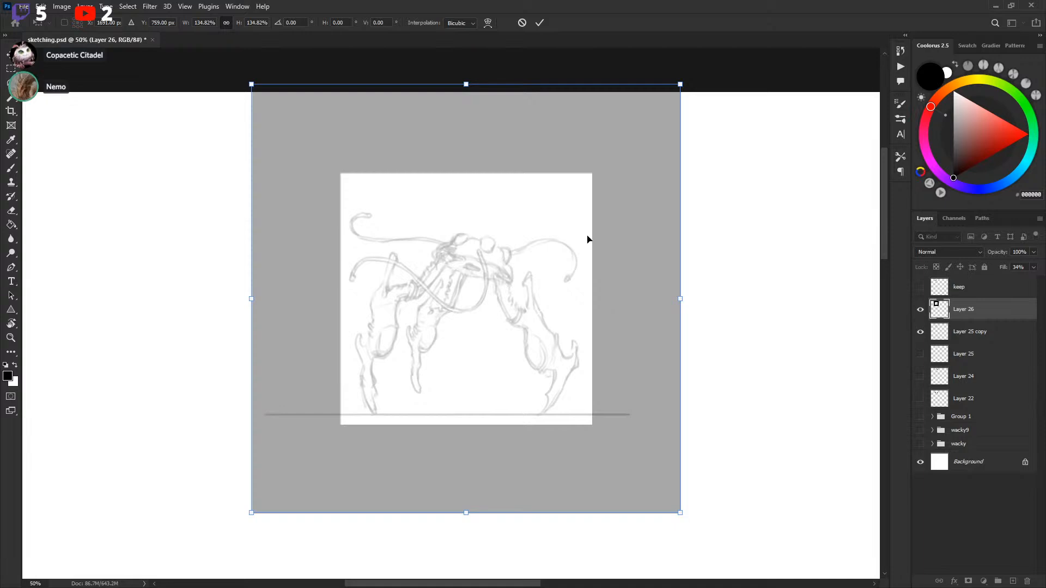
pyautogui.moveTo(573, 251); pyautogui.dragTo(572, 257)
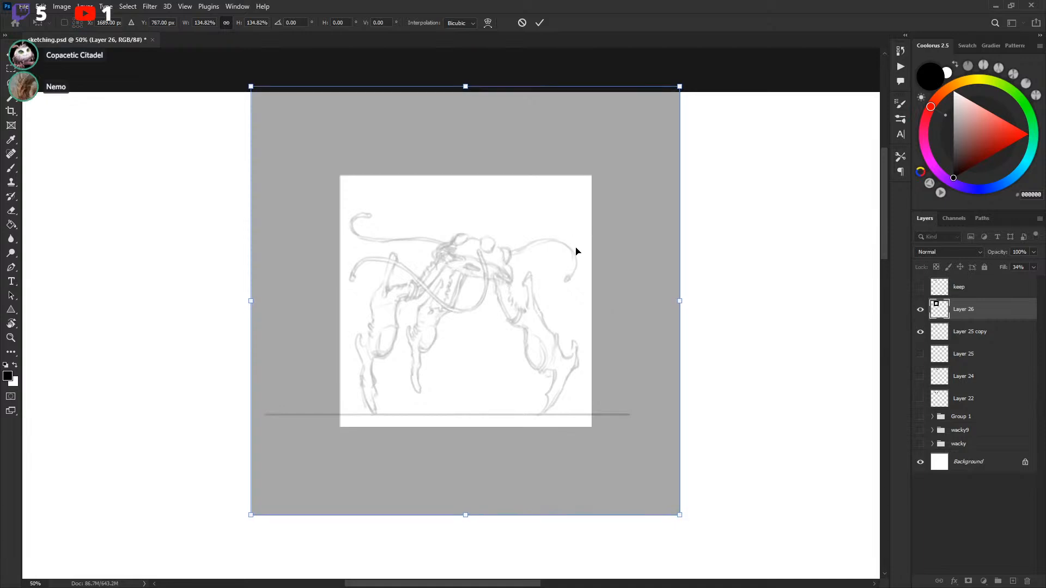
pyautogui.press('Return')
# Step: Activate the Brush tool and keep the sketchfaderound preset at 7 px
pyautogui.press('b')
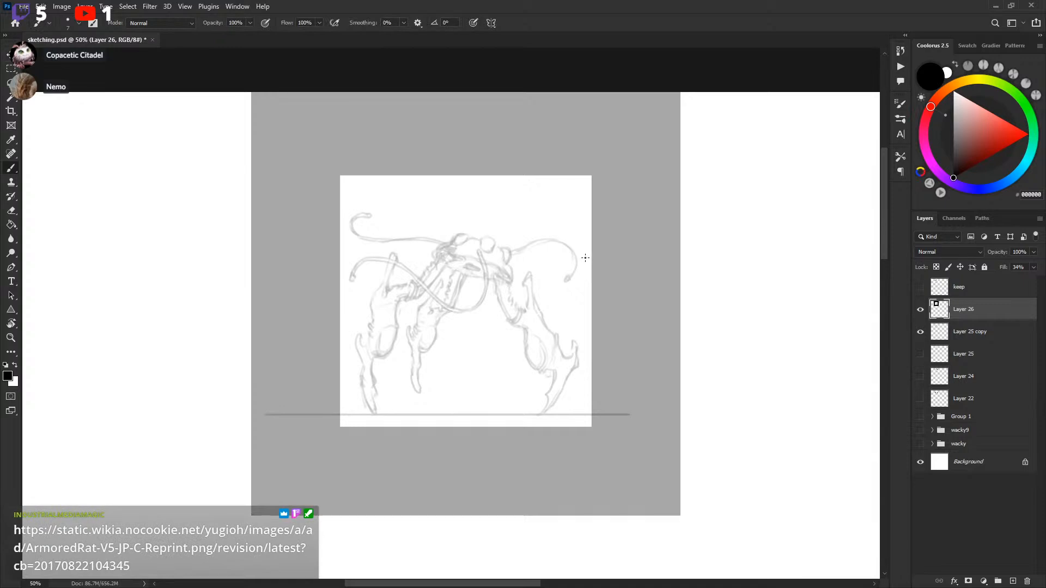
pyautogui.rightClick(608, 241)
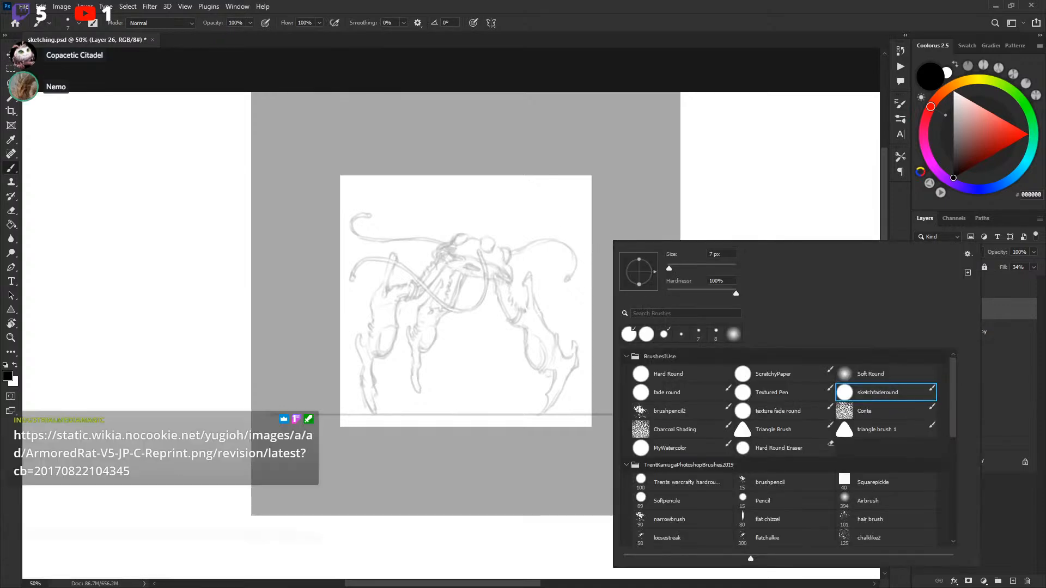
pyautogui.press('Return')
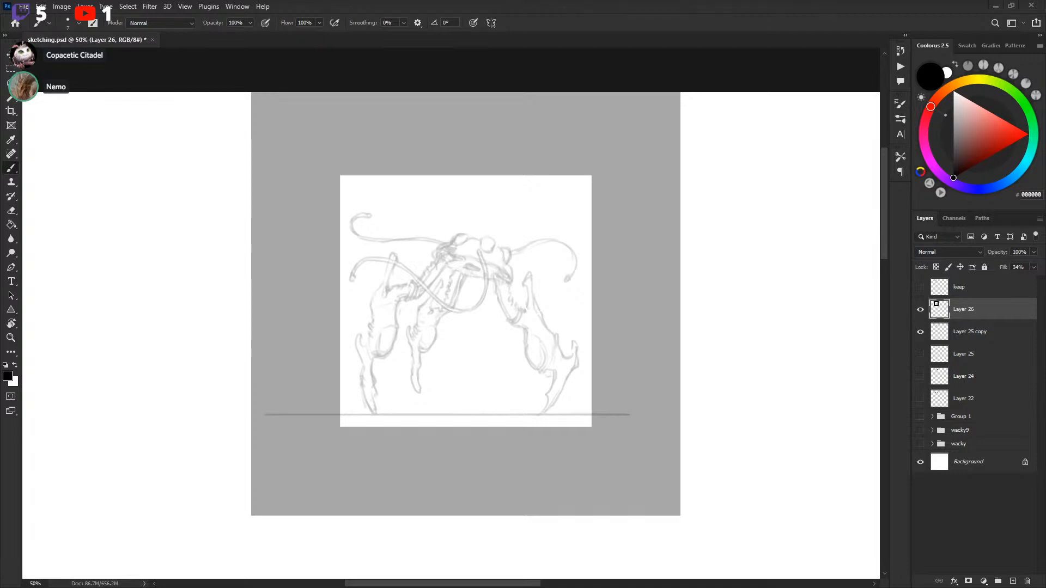
# Step: View the Armored Rat card image in the browser window as reference, and close that window
pyautogui.moveTo(1045, 0); pyautogui.dragTo(494, 22)
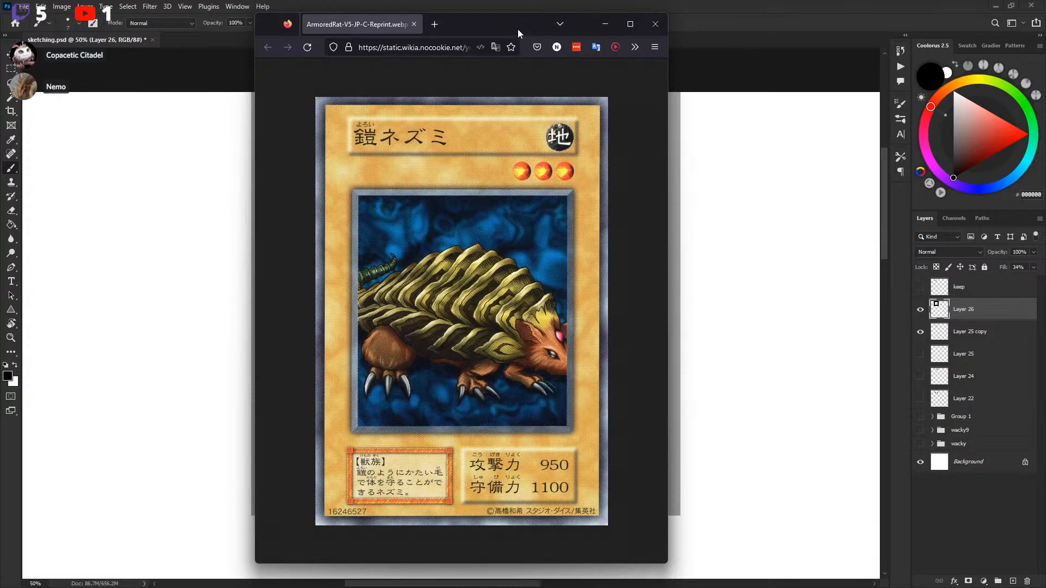
pyautogui.click(663, 24)
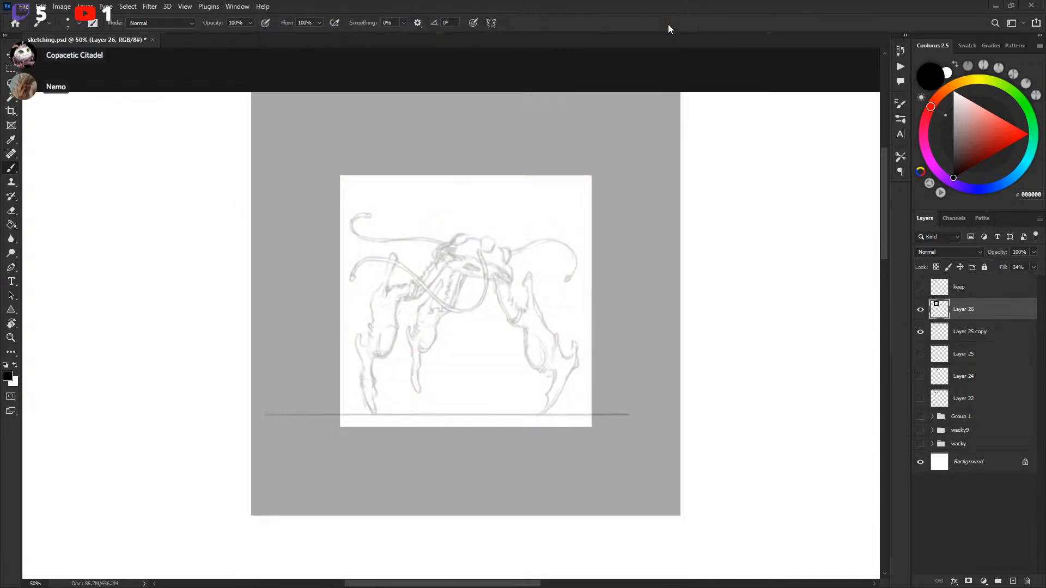
# Step: Add a new layer directly above Layer 25 copy, beneath the frame layer
pyautogui.moveTo(613, 267); pyautogui.dragTo(628, 262)
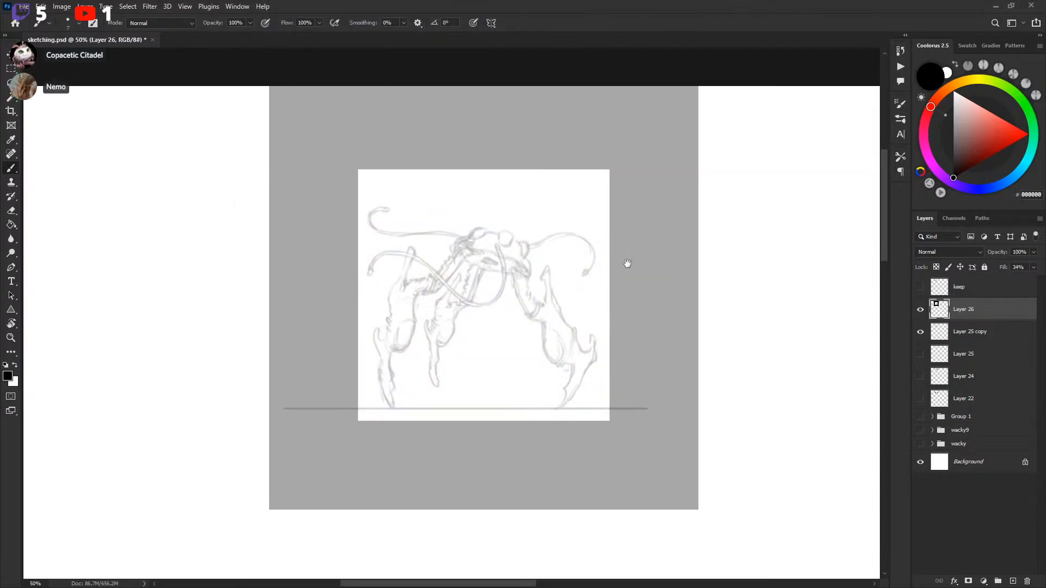
pyautogui.click(956, 333)
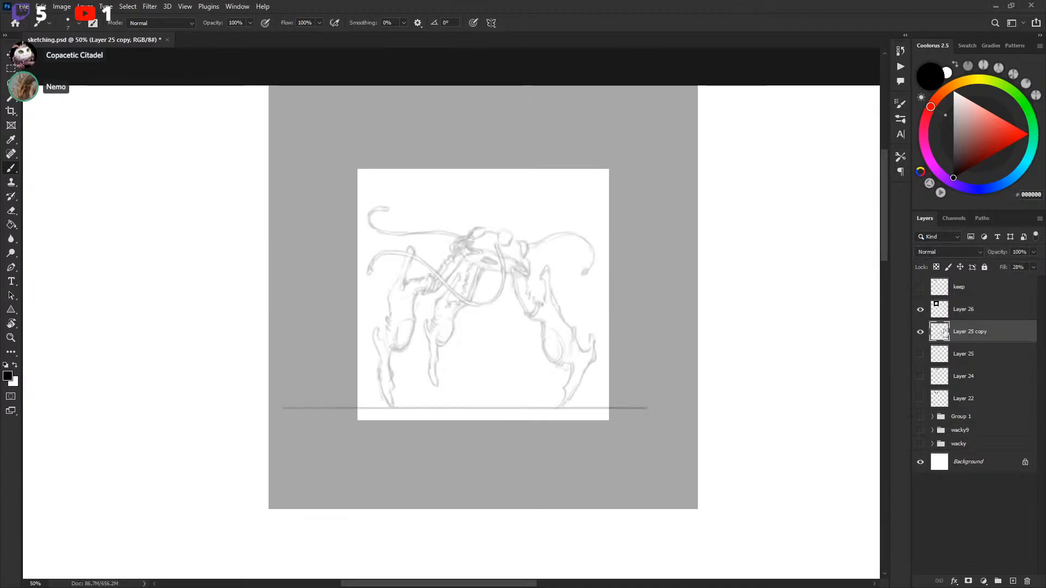
pyautogui.click(1013, 581)
pyautogui.moveTo(395, 412); pyautogui.dragTo(405, 411)
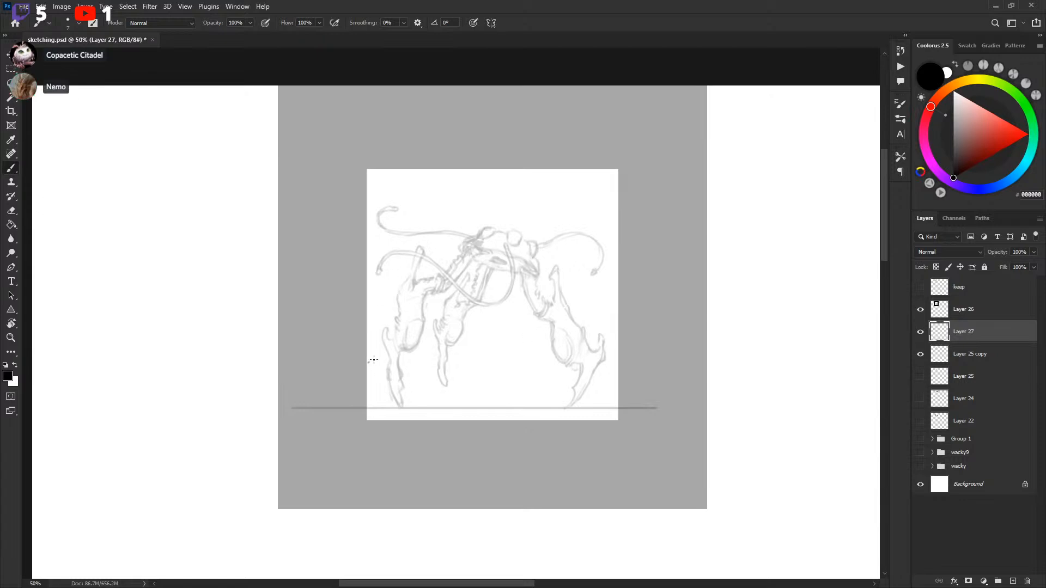
# Step: Sketch a broken slope line descending from the frame opening's left edge behind the left legs to the ground line
pyautogui.moveTo(370, 347)
pyautogui.mouseDown()
pyautogui.moveTo(392, 354)
pyautogui.moveTo(385, 346)
pyautogui.moveTo(420, 349)
pyautogui.moveTo(503, 404)
pyautogui.mouseUp()
pyautogui.hotkey('ctrl', 'z')
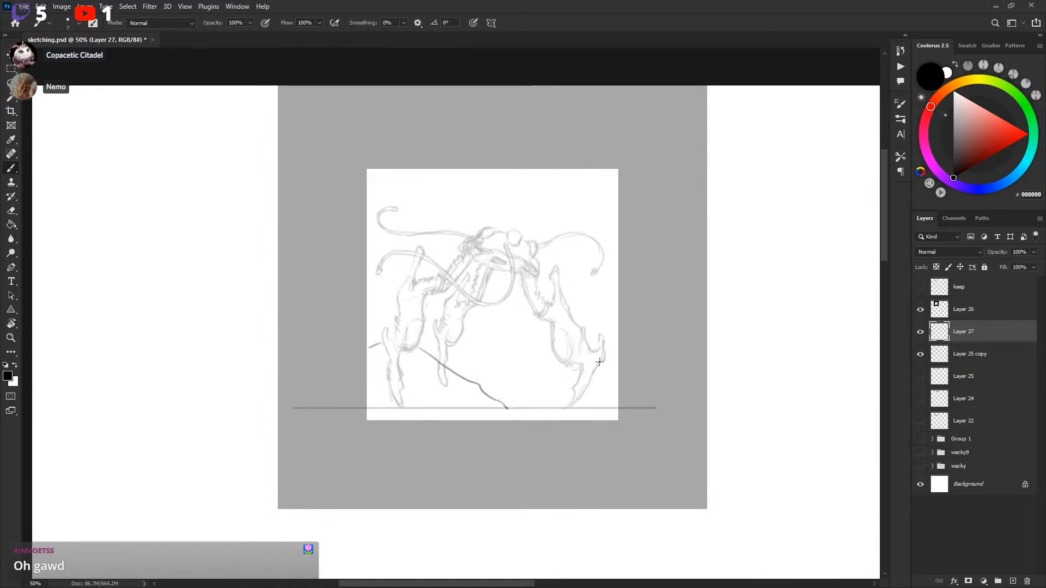
pyautogui.hotkey('ctrl', 'z')
pyautogui.moveTo(421, 349); pyautogui.dragTo(461, 367)
pyautogui.moveTo(473, 374); pyautogui.dragTo(503, 395)
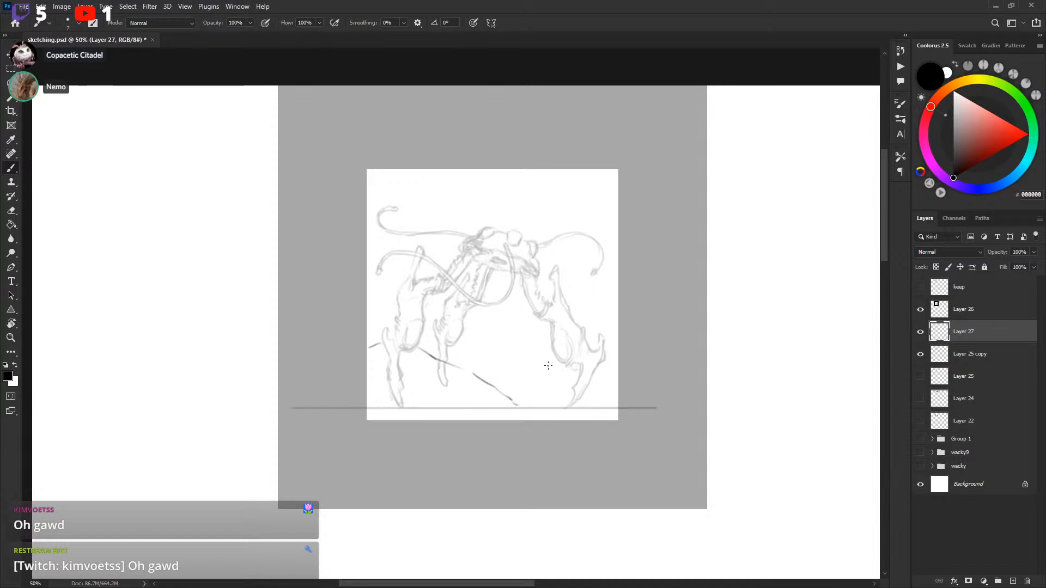
# Step: Try to sketch a ground line rising from the foot of the slope toward the creature's right leg
pyautogui.moveTo(460, 407); pyautogui.dragTo(533, 399)
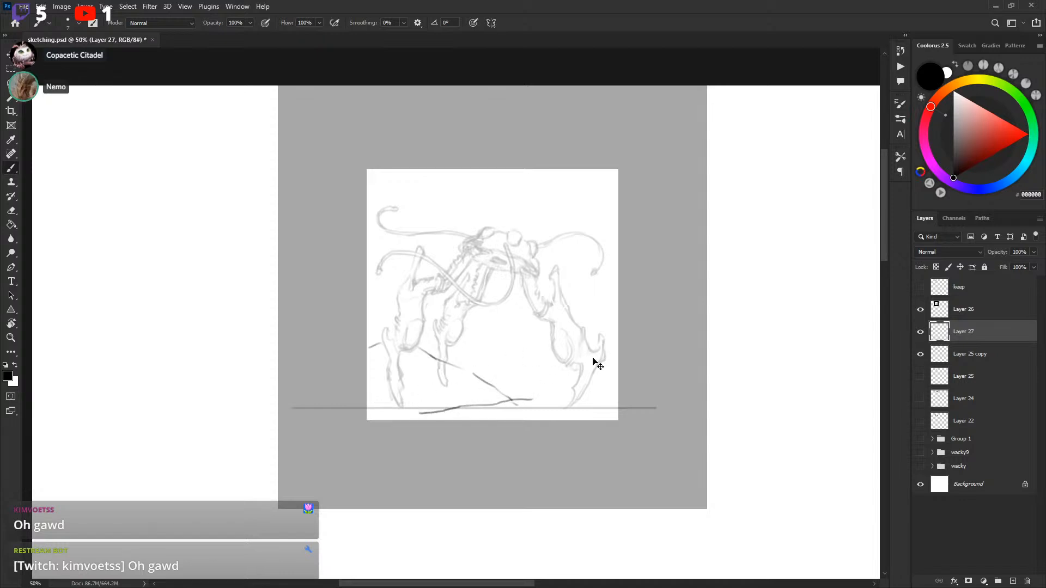
pyautogui.hotkey('ctrl', 'z')
pyautogui.hotkey('ctrl', 'z')
pyautogui.moveTo(492, 415); pyautogui.dragTo(583, 387)
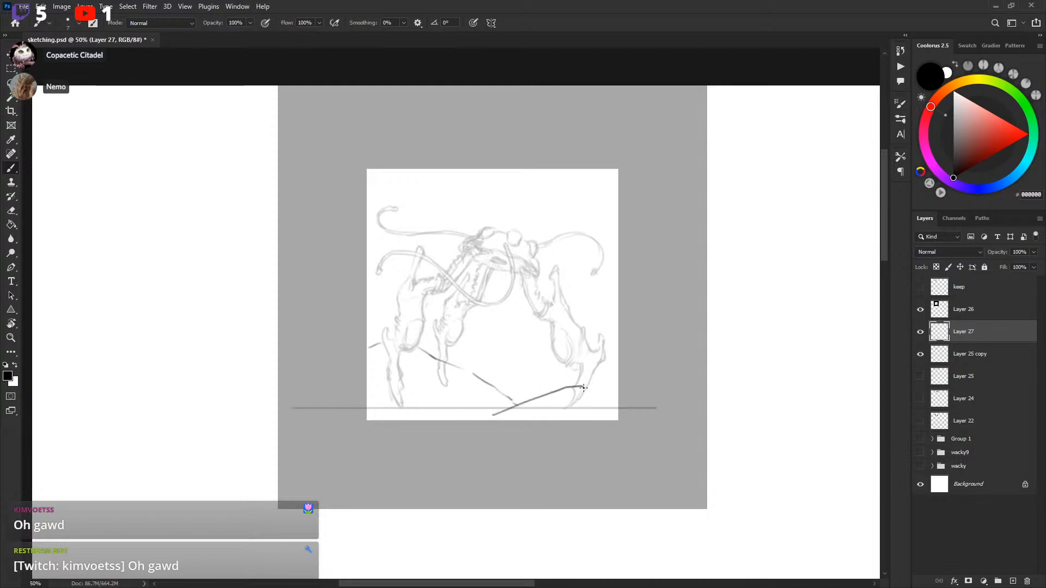
pyautogui.hotkey('ctrl', 'z')
pyautogui.moveTo(498, 416)
pyautogui.mouseDown()
pyautogui.moveTo(589, 379)
pyautogui.moveTo(622, 380)
pyautogui.moveTo(600, 348)
pyautogui.mouseUp()
pyautogui.hotkey('ctrl', 'z')
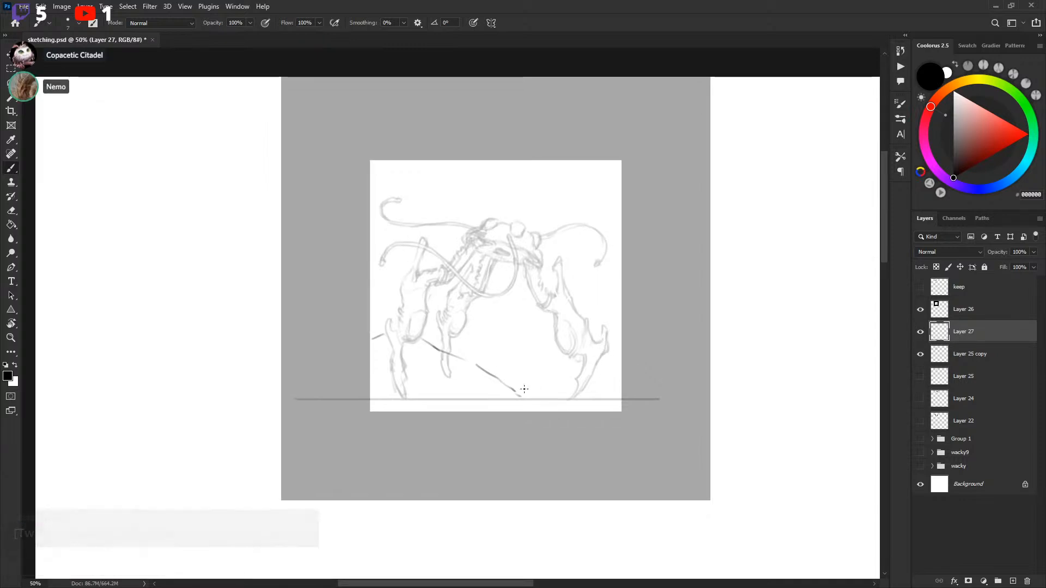
# Step: Reinforce the slope line between the legs and extend its lower end along the ground line
pyautogui.moveTo(458, 355); pyautogui.dragTo(542, 398)
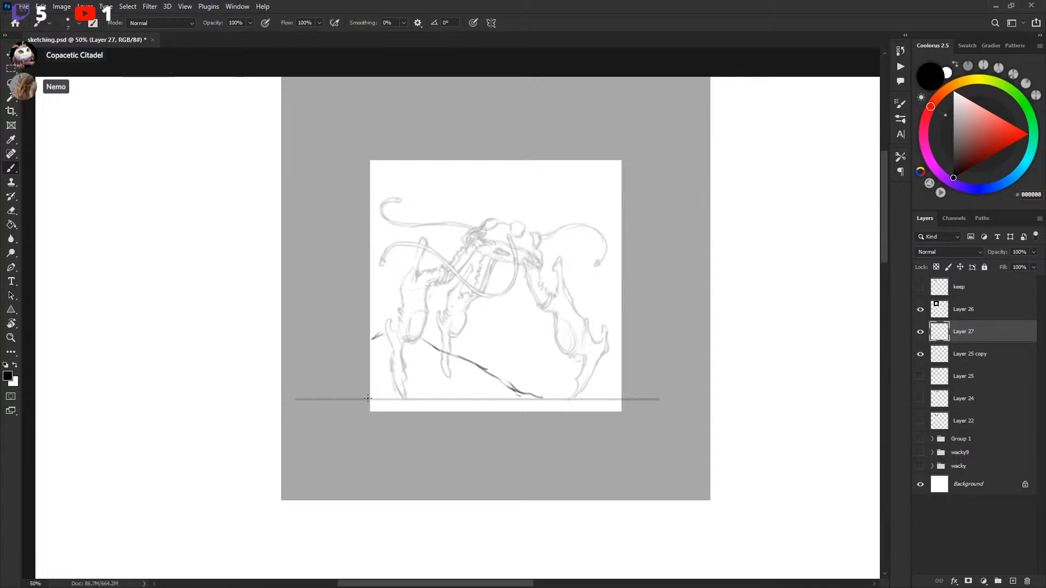
pyautogui.moveTo(374, 400)
pyautogui.mouseDown()
pyautogui.moveTo(637, 405)
pyautogui.moveTo(662, 400)
pyautogui.mouseUp()
pyautogui.hotkey('ctrl', 'z')
pyautogui.moveTo(445, 202); pyautogui.dragTo(462, 191)
pyautogui.hotkey('ctrl', 'z')
# Step: Sketch a short terrain contour beside the right leg at the frame opening's edge and a low mound at the slope's foot
pyautogui.scroll(-1, 535, 346)
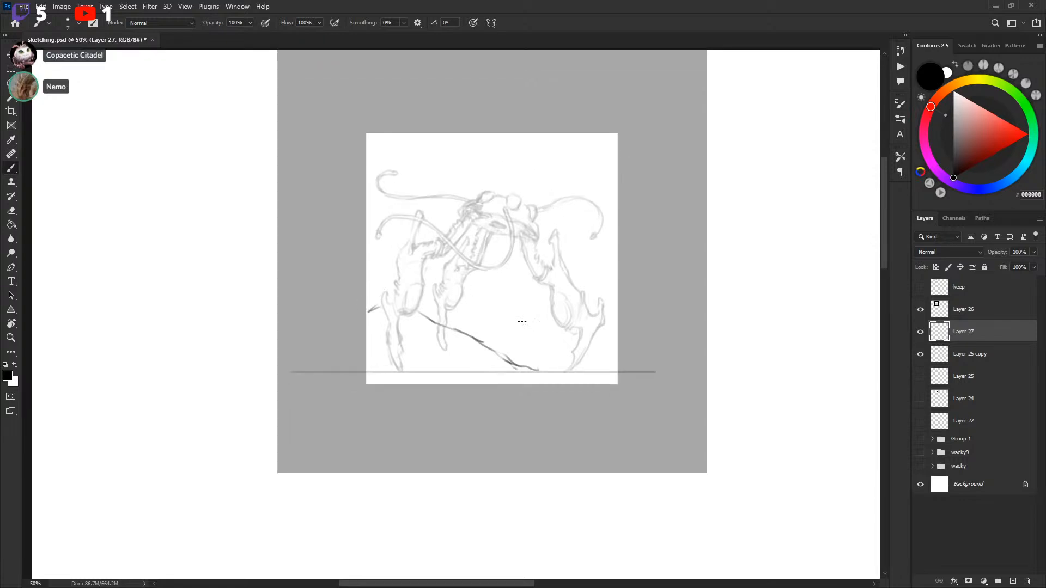
pyautogui.moveTo(595, 342); pyautogui.dragTo(618, 343)
pyautogui.moveTo(517, 362); pyautogui.dragTo(567, 358)
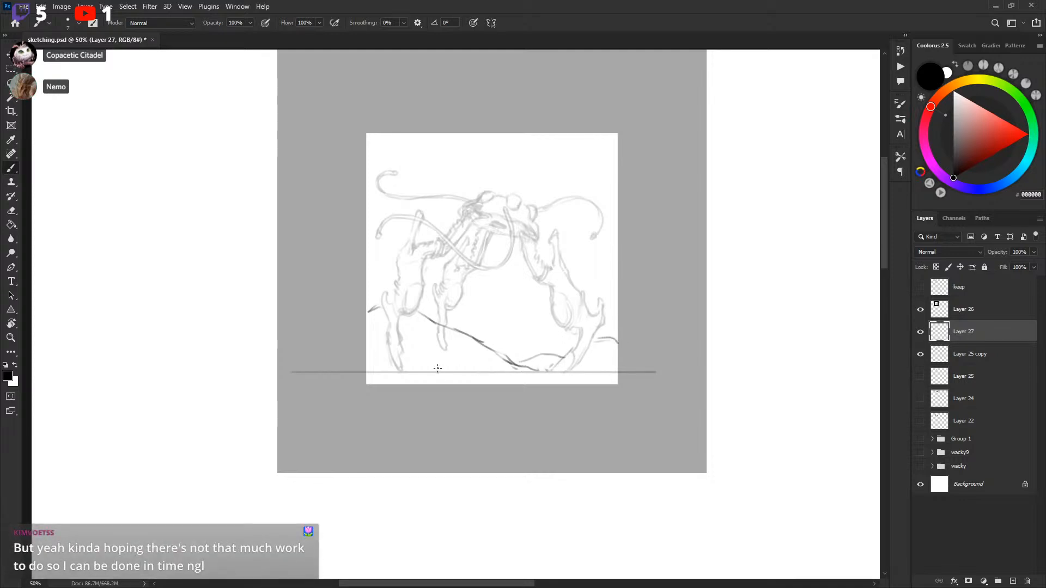
# Step: Try to sketch small upright marks on the ground line between the creature's legs
pyautogui.moveTo(437, 369); pyautogui.dragTo(442, 364)
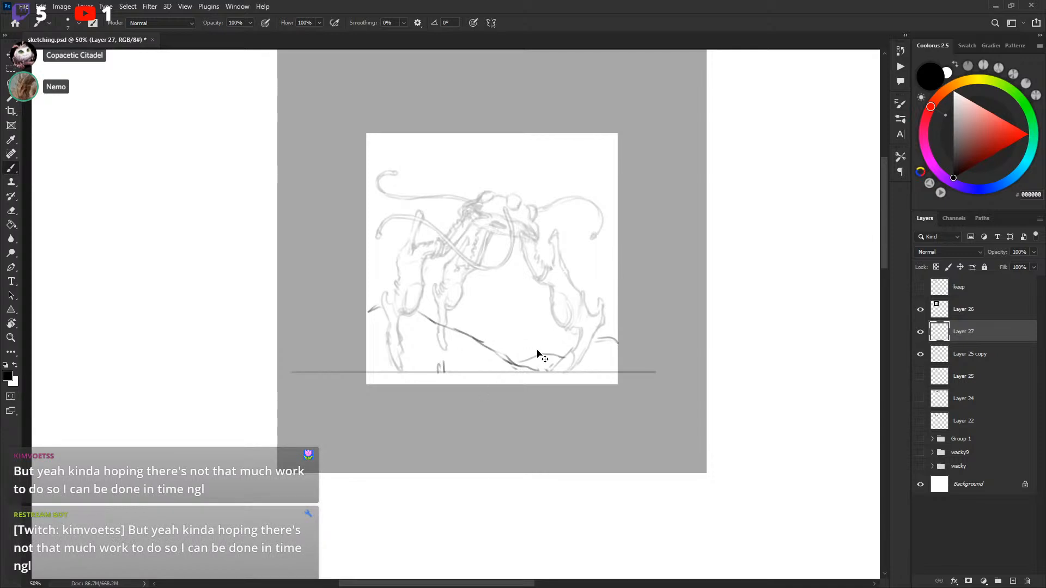
pyautogui.hotkey('ctrl', 'z')
pyautogui.hotkey('ctrl', 'z')
pyautogui.hotkey('ctrl', 'z')
pyautogui.moveTo(434, 373); pyautogui.dragTo(441, 370)
pyautogui.hotkey('ctrl', 'z')
pyautogui.hotkey('ctrl', 'z')
pyautogui.hotkey('ctrl', 'z')
# Step: Try to sketch a short ground contour just beneath the creature's left foot
pyautogui.moveTo(568, 332); pyautogui.dragTo(570, 328)
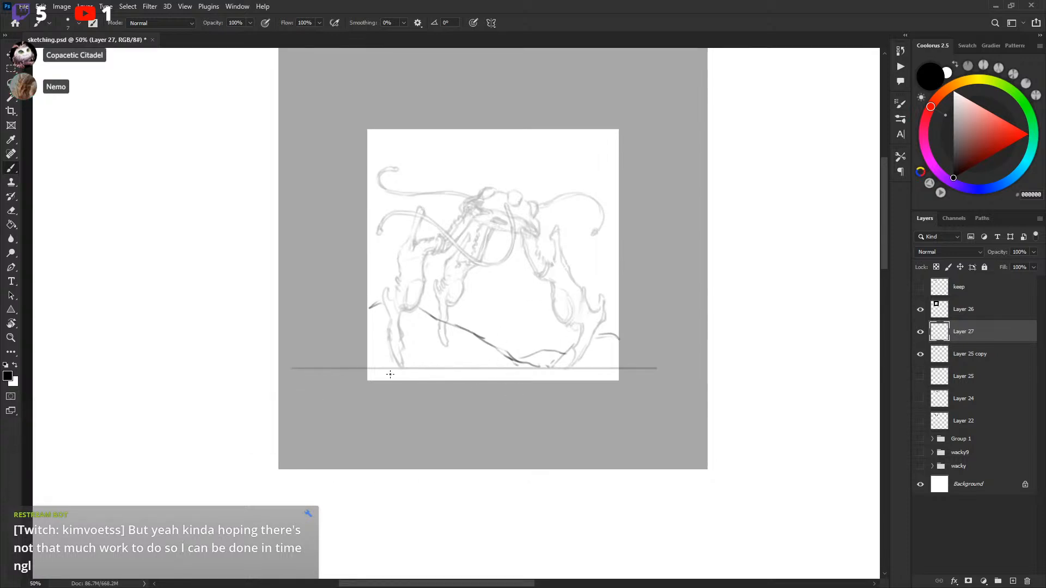
pyautogui.moveTo(383, 373); pyautogui.dragTo(416, 371)
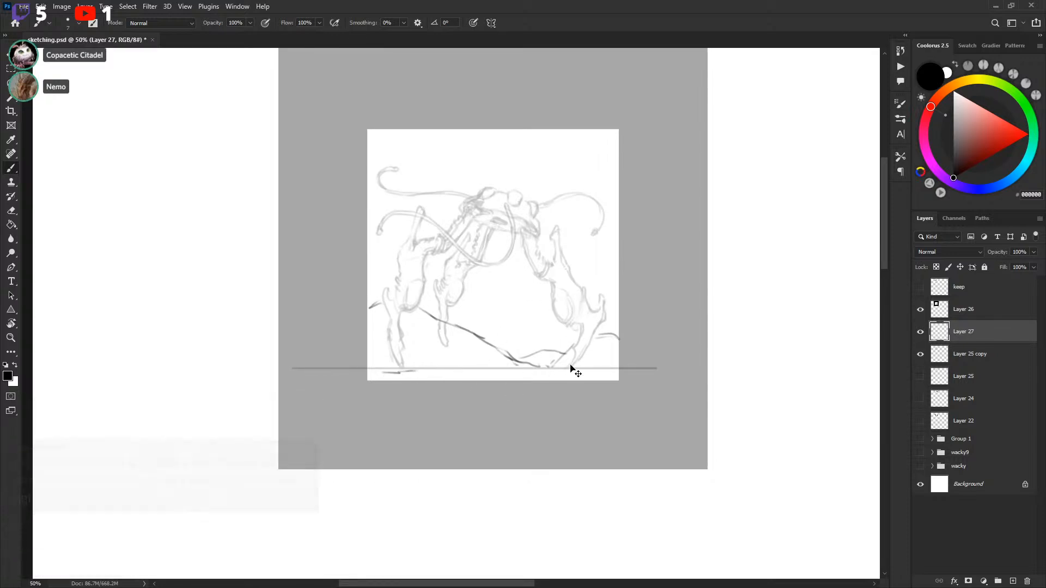
pyautogui.hotkey('ctrl', 'z')
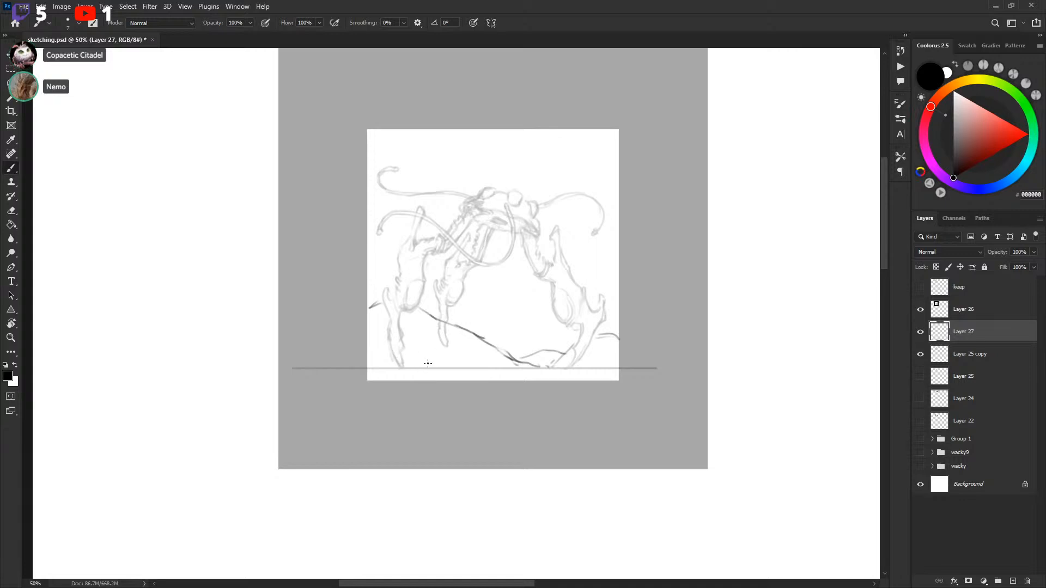
# Step: Try to sketch a row of small boxy buildings along the ground line between the left and right legs
pyautogui.moveTo(427, 364)
pyautogui.mouseDown()
pyautogui.moveTo(458, 370)
pyautogui.moveTo(504, 349)
pyautogui.moveTo(515, 362)
pyautogui.mouseUp()
pyautogui.moveTo(591, 367); pyautogui.dragTo(591, 357)
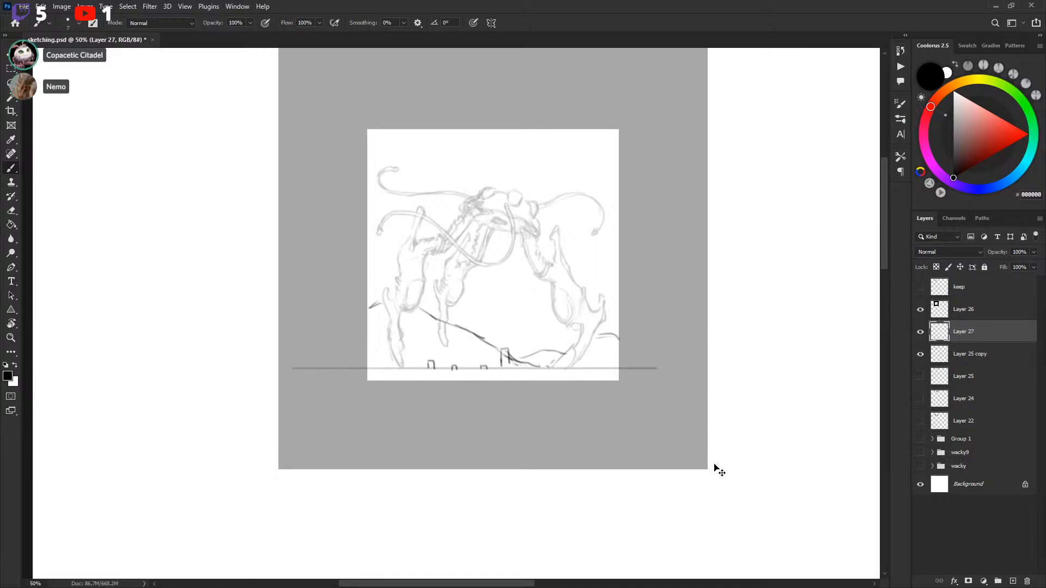
pyautogui.hotkey('ctrl', 'z')
pyautogui.hotkey('ctrl', 'z')
pyautogui.hotkey('ctrl', 'z')
pyautogui.hotkey('ctrl', 'z')
pyautogui.hotkey('ctrl', 'z')
# Step: Try to sketch a single short upright stroke on the ground line beside the left foot
pyautogui.moveTo(601, 253); pyautogui.dragTo(604, 258)
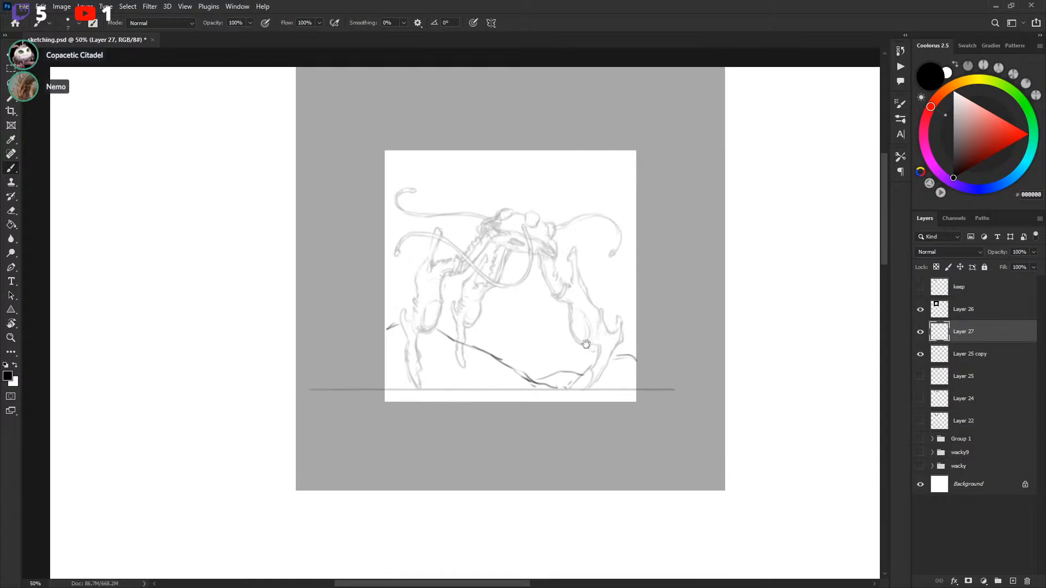
pyautogui.moveTo(586, 345); pyautogui.dragTo(588, 346)
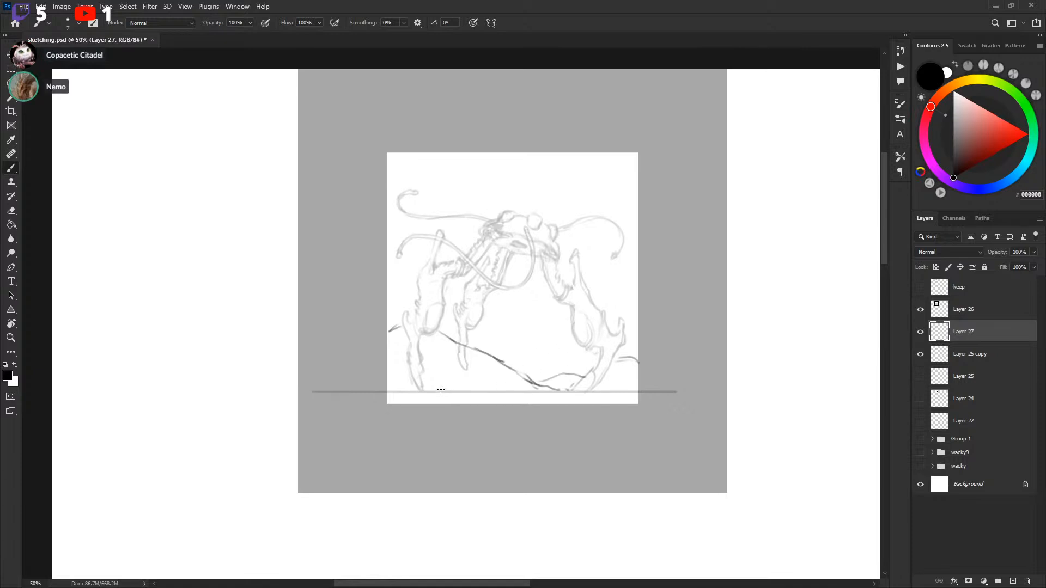
pyautogui.moveTo(443, 381); pyautogui.dragTo(445, 391)
pyautogui.moveTo(652, 328); pyautogui.dragTo(655, 321)
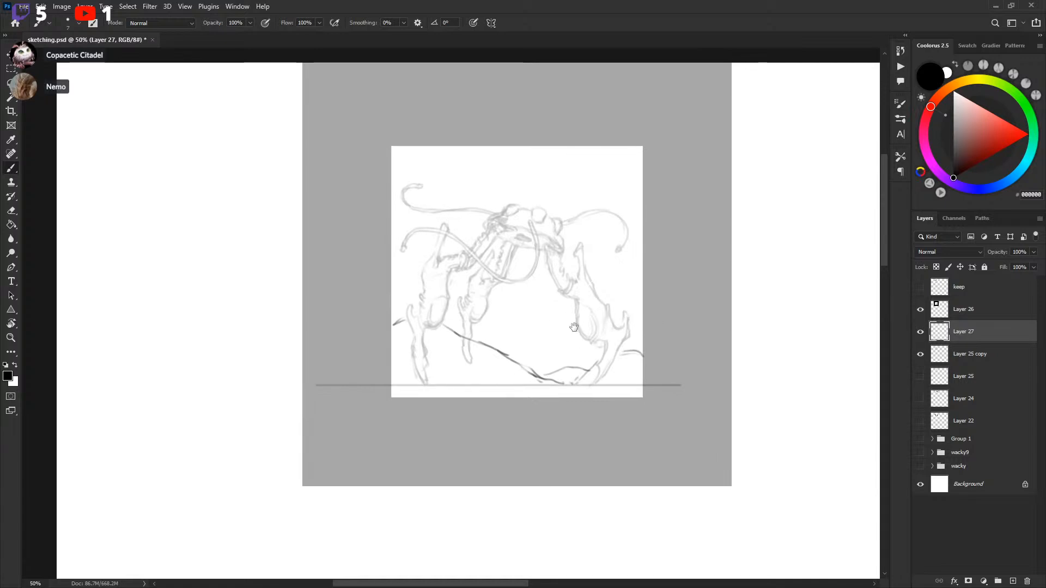
pyautogui.hotkey('ctrl', 'z')
# Step: Sketch a jagged cloud outline in the sky above the creature and short contour lines behind its left legs and body
pyautogui.moveTo(584, 148)
pyautogui.mouseDown()
pyautogui.moveTo(495, 186)
pyautogui.moveTo(617, 183)
pyautogui.mouseUp()
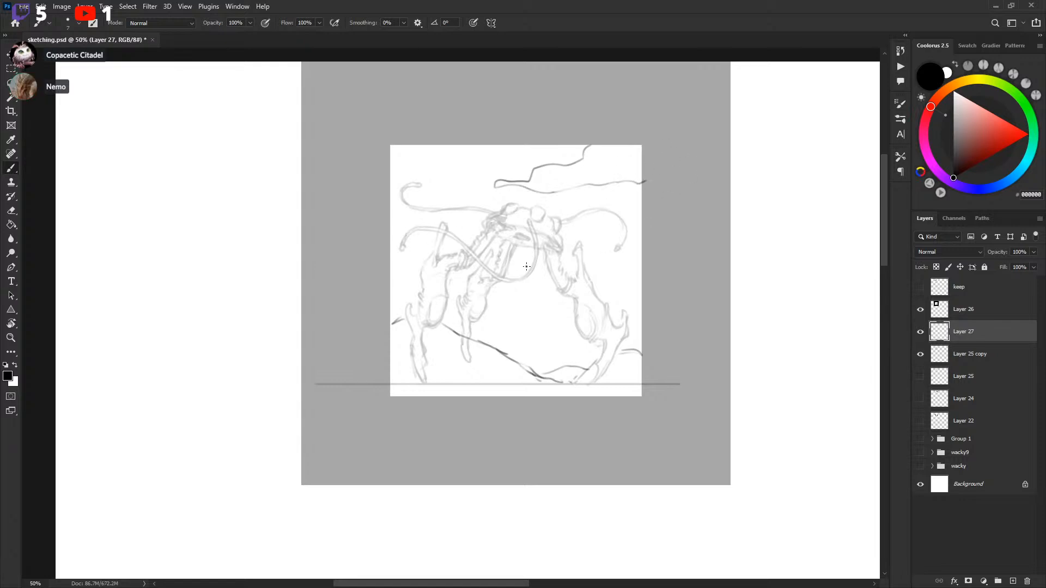
pyautogui.moveTo(389, 220); pyautogui.dragTo(413, 223)
pyautogui.moveTo(521, 261); pyautogui.dragTo(528, 267)
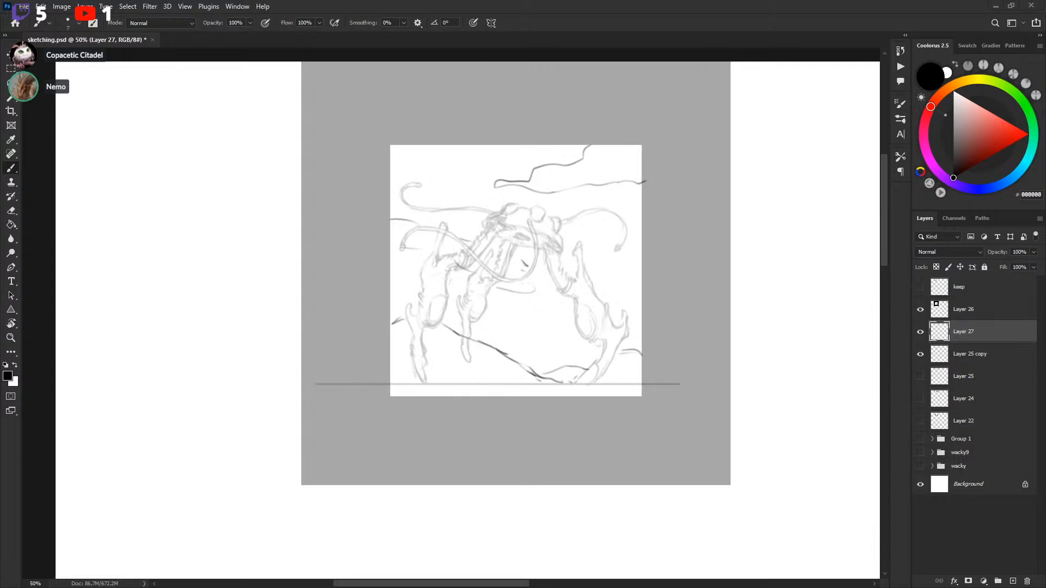
pyautogui.moveTo(675, 321); pyautogui.dragTo(693, 290)
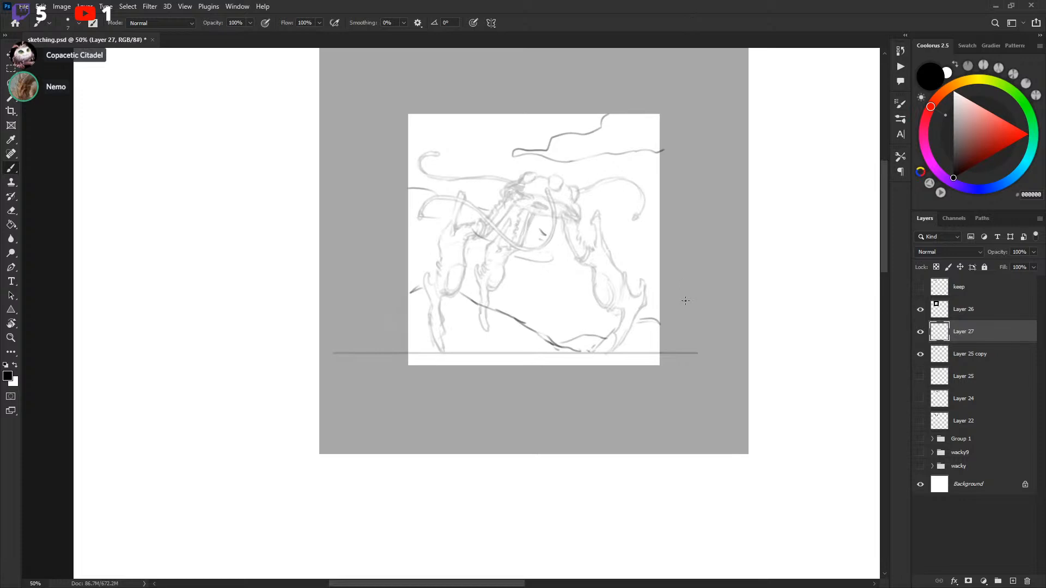
pyautogui.moveTo(547, 323); pyautogui.dragTo(542, 311)
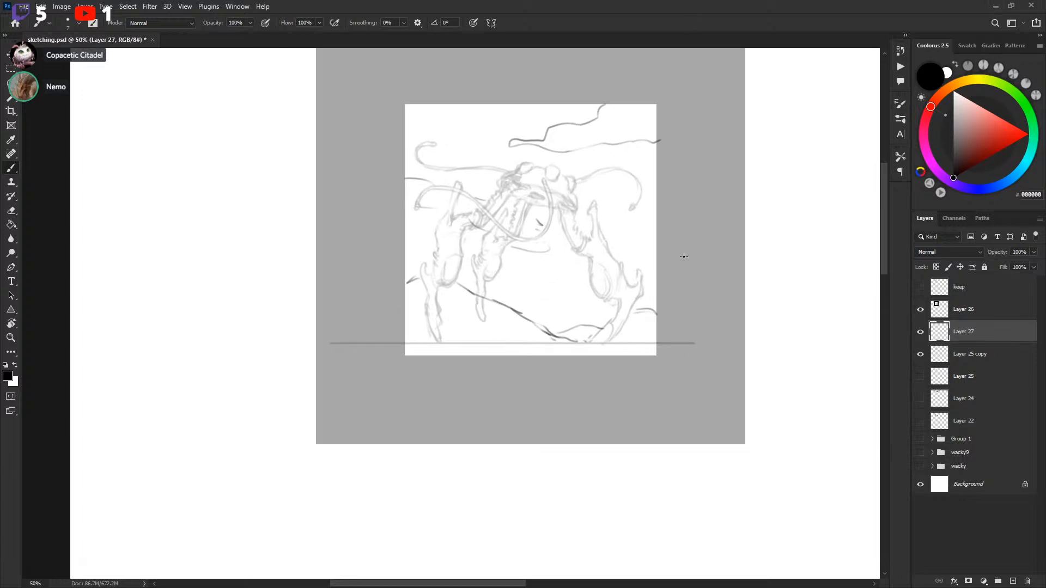
pyautogui.click(972, 354)
pyautogui.hotkey('ctrl', 't')
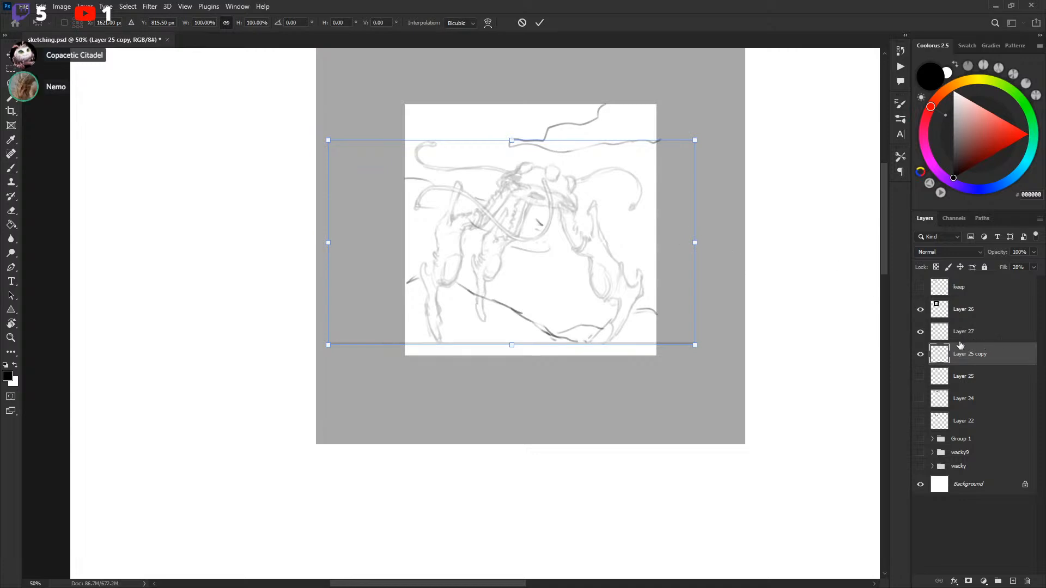
pyautogui.hotkey('ctrl', '=')
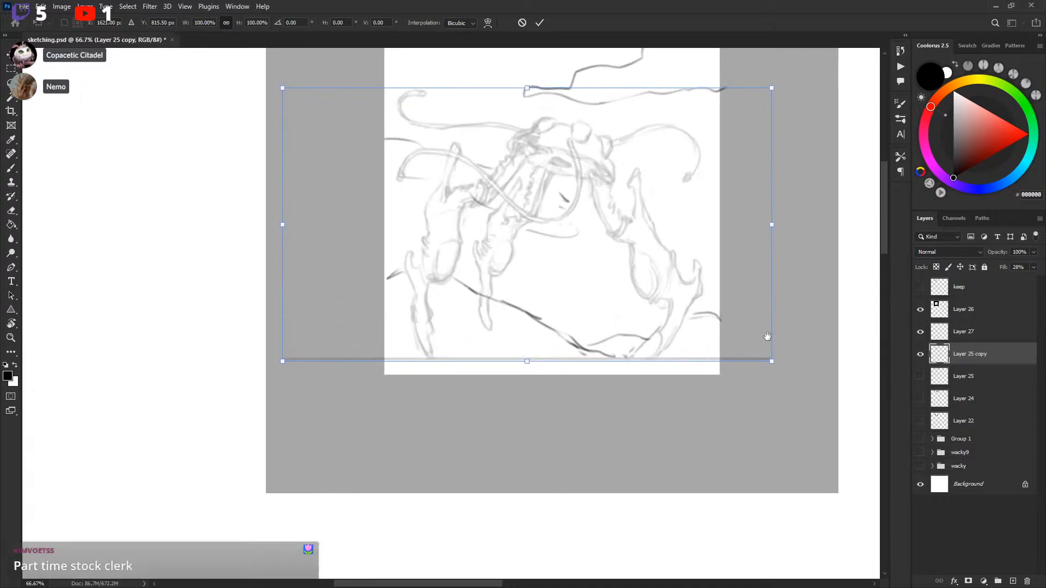
pyautogui.press('Return')
pyautogui.press('l')
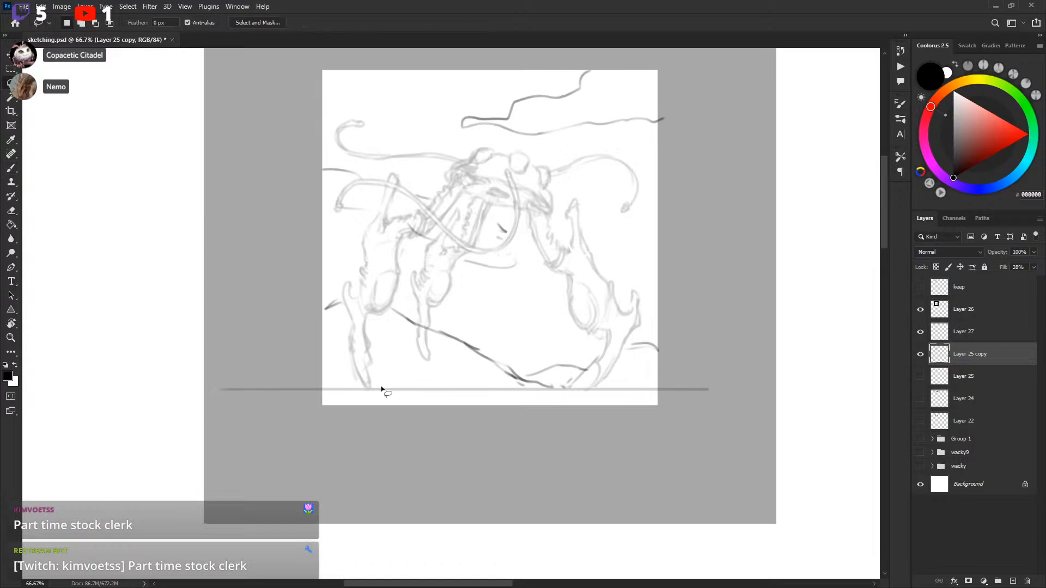
pyautogui.moveTo(385, 387)
pyautogui.mouseDown()
pyautogui.moveTo(274, 378)
pyautogui.moveTo(251, 447)
pyautogui.moveTo(725, 402)
pyautogui.moveTo(660, 384)
pyautogui.mouseUp()
pyautogui.hotkey('ctrl', 'd')
# Step: Try to sketch a long ground line on Layer 27 across the frame opening beneath the feet
pyautogui.click(970, 336)
pyautogui.press('b')
pyautogui.moveTo(316, 404)
pyautogui.mouseDown()
pyautogui.moveTo(383, 386)
pyautogui.moveTo(679, 388)
pyautogui.mouseUp()
pyautogui.hotkey('ctrl', 'z')
# Step: Rotate the creature sketch on Layer 25 copy clockwise about 5.2° and reposition it, and clear the terrain strokes from Layer 27
pyautogui.moveTo(961, 353); pyautogui.dragTo(940, 339)
pyautogui.hotkey('ctrl', 't')
pyautogui.moveTo(773, 280); pyautogui.dragTo(774, 309)
pyautogui.moveTo(660, 321); pyautogui.dragTo(655, 309)
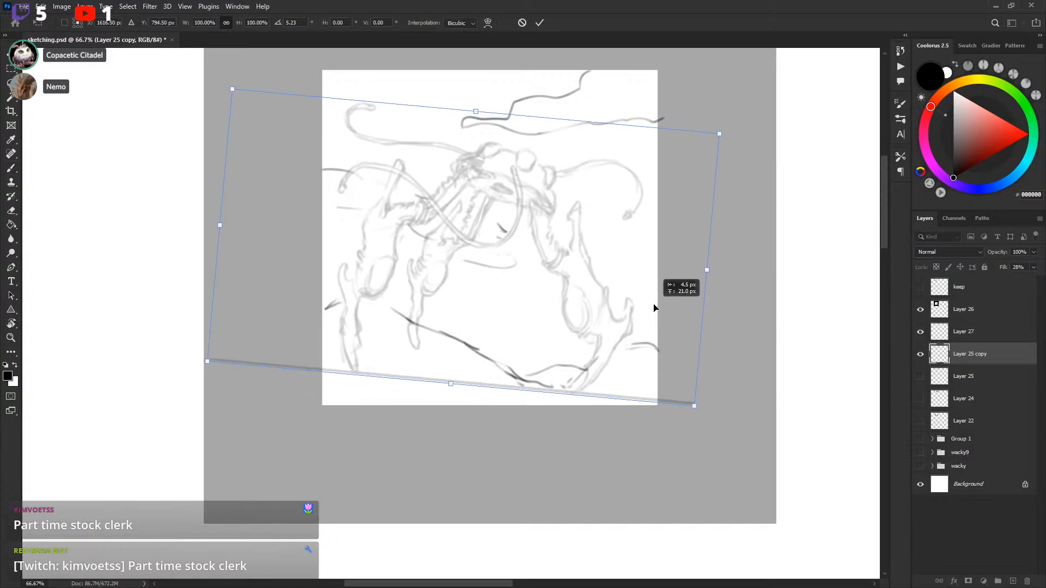
pyautogui.press('Return')
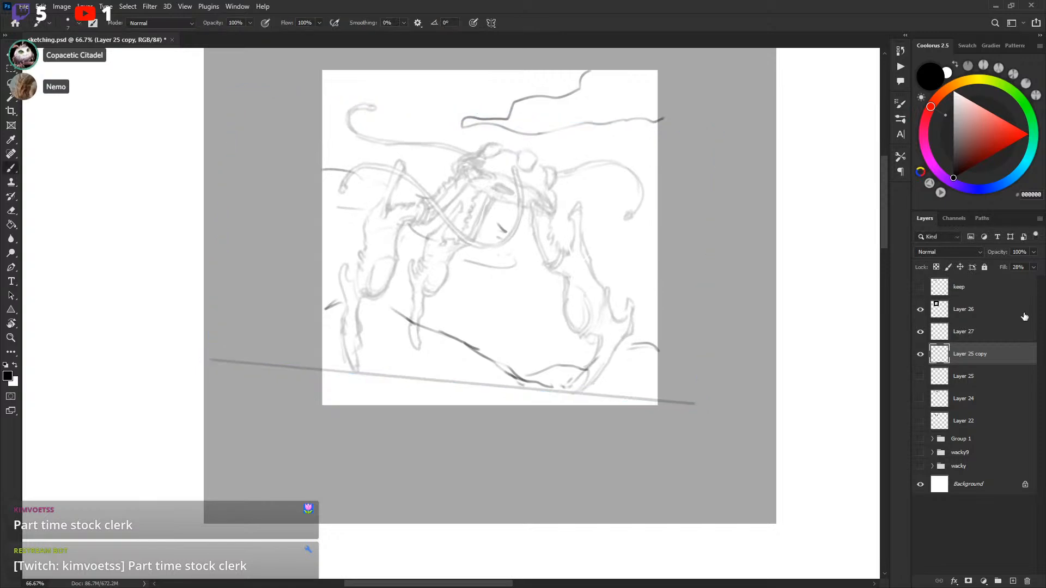
pyautogui.click(961, 328)
pyautogui.press('Delete')
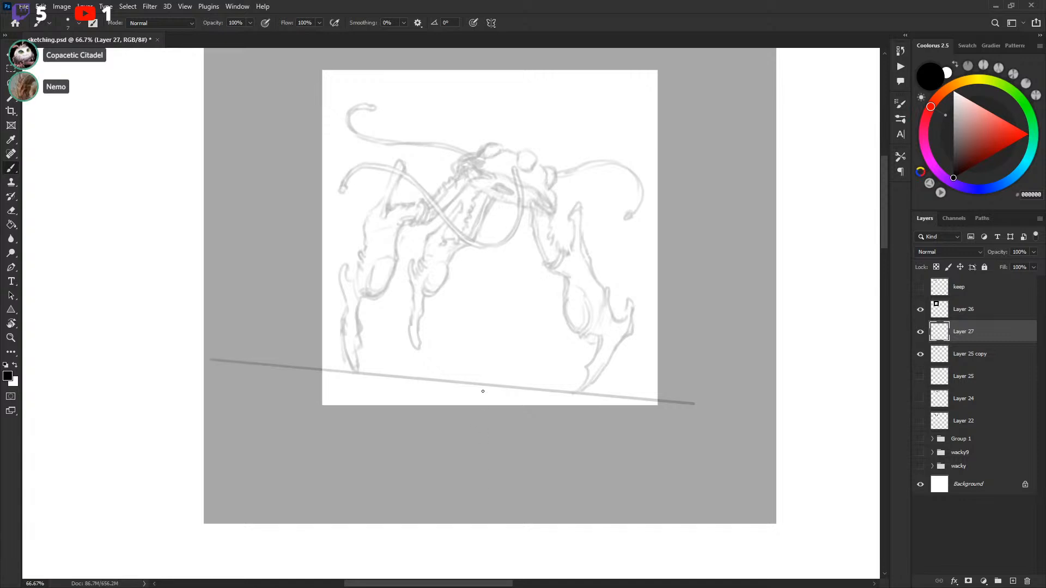
# Step: Try to sketch an arched hill line across the frame opening beneath the tilted creature's feet
pyautogui.moveTo(315, 377)
pyautogui.mouseDown()
pyautogui.moveTo(470, 378)
pyautogui.moveTo(634, 420)
pyautogui.mouseUp()
pyautogui.rightClick(644, 404)
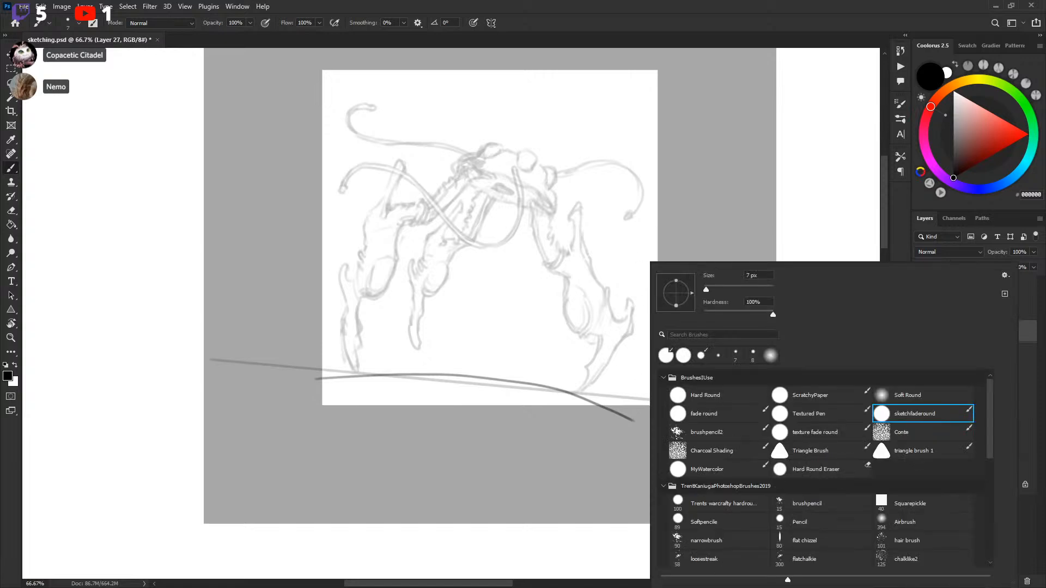
pyautogui.press('Escape')
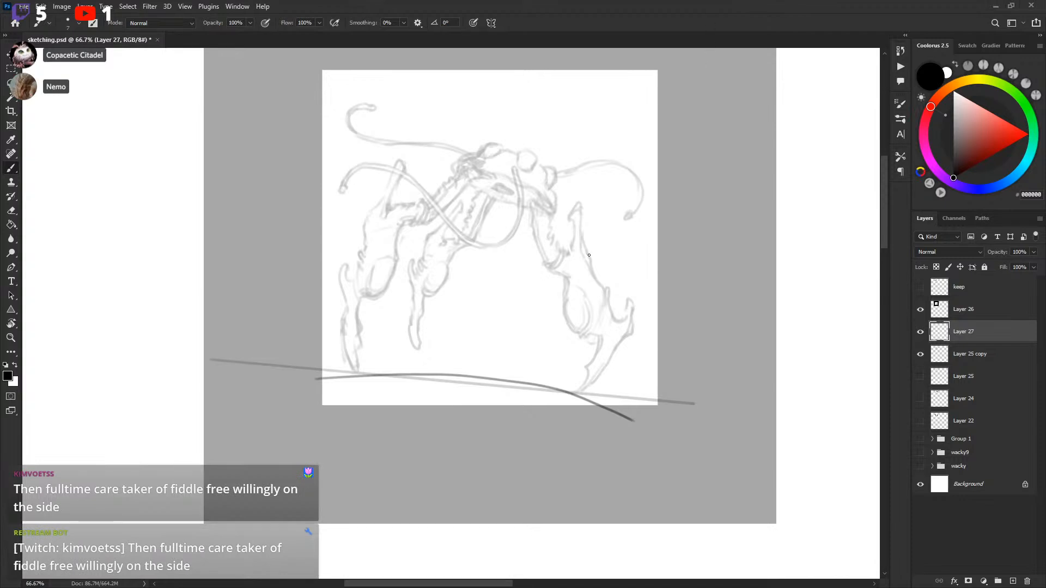
pyautogui.moveTo(492, 413); pyautogui.dragTo(581, 403)
pyautogui.hotkey('ctrl', 'z')
pyautogui.hotkey('ctrl', 'z')
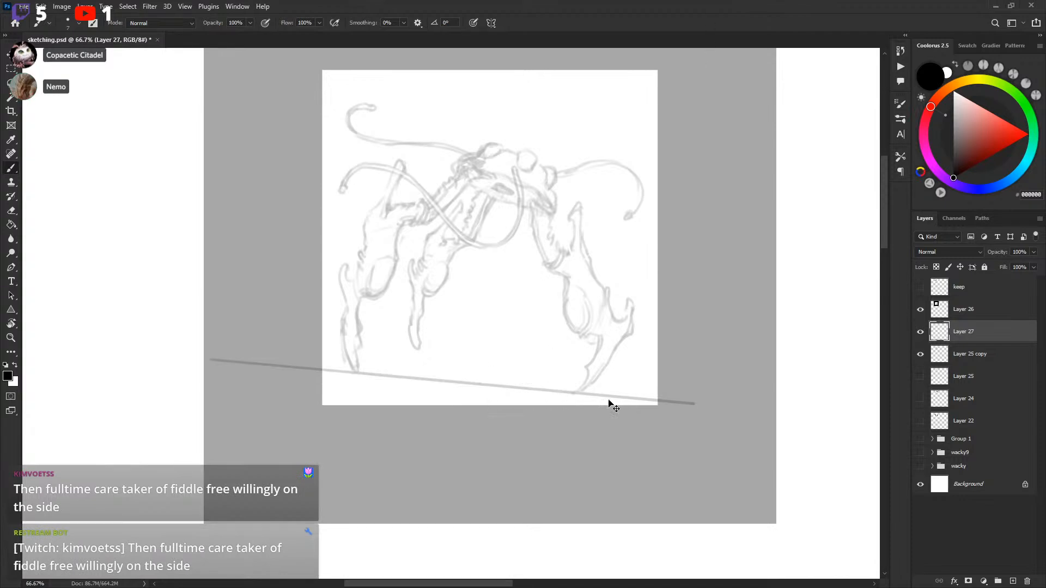
# Step: Try two more ground-line strokes from the frame opening's left edge toward the right foot
pyautogui.moveTo(319, 373)
pyautogui.mouseDown()
pyautogui.moveTo(481, 386)
pyautogui.moveTo(594, 406)
pyautogui.mouseUp()
pyautogui.hotkey('ctrl', 'z')
pyautogui.moveTo(318, 371); pyautogui.dragTo(575, 385)
pyautogui.hotkey('ctrl', 'z')
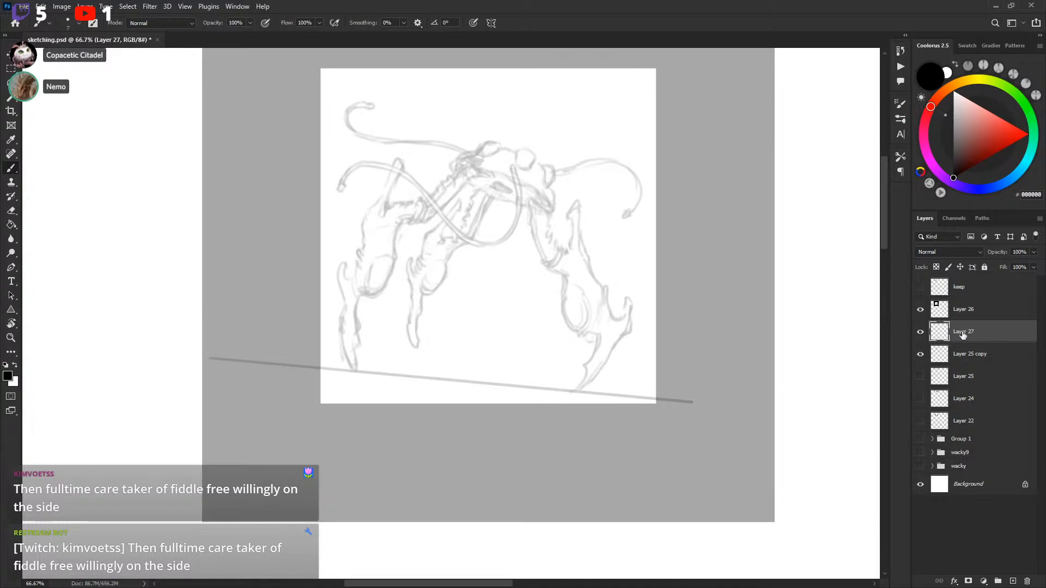
# Step: Rotate the creature sketch on Layer 25 copy further clockwise, shrink it slightly and reposition it within the frame opening
pyautogui.hotkey('ctrl', 't')
pyautogui.press('Return')
pyautogui.click(977, 359)
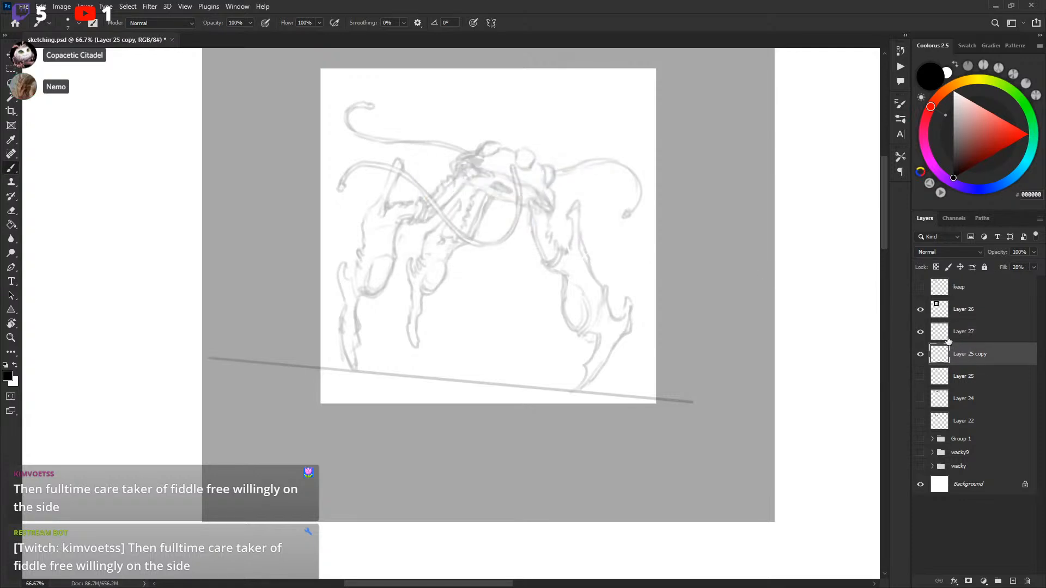
pyautogui.hotkey('ctrl', 't')
pyautogui.moveTo(730, 248)
pyautogui.mouseDown()
pyautogui.moveTo(681, 226)
pyautogui.moveTo(696, 133)
pyautogui.moveTo(686, 302)
pyautogui.moveTo(684, 289)
pyautogui.moveTo(639, 282)
pyautogui.moveTo(743, 250)
pyautogui.mouseUp()
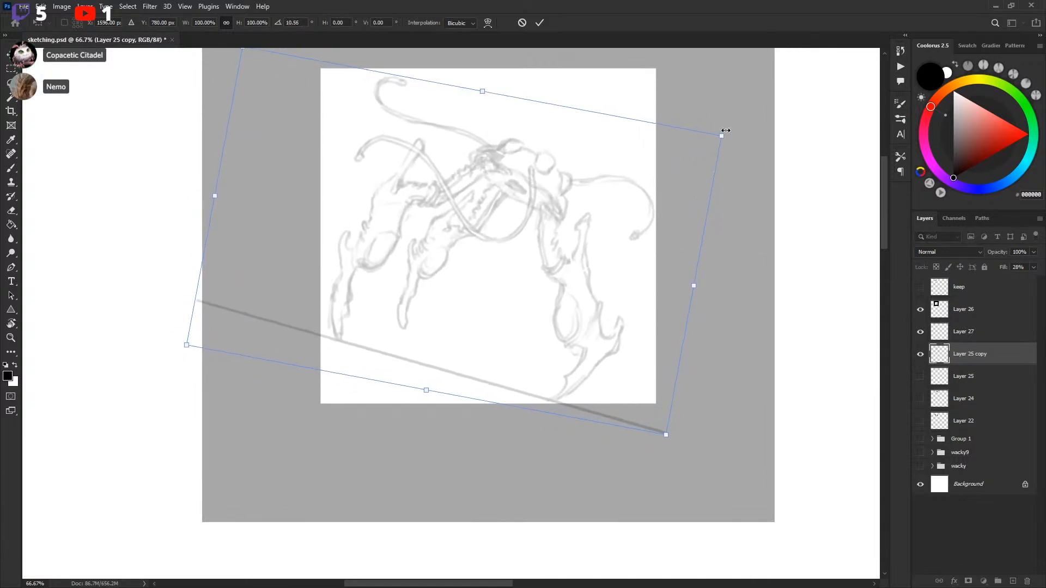
pyautogui.moveTo(724, 130); pyautogui.dragTo(712, 139)
pyautogui.moveTo(652, 248); pyautogui.dragTo(664, 245)
pyautogui.moveTo(750, 216); pyautogui.dragTo(748, 206)
pyautogui.press('Return')
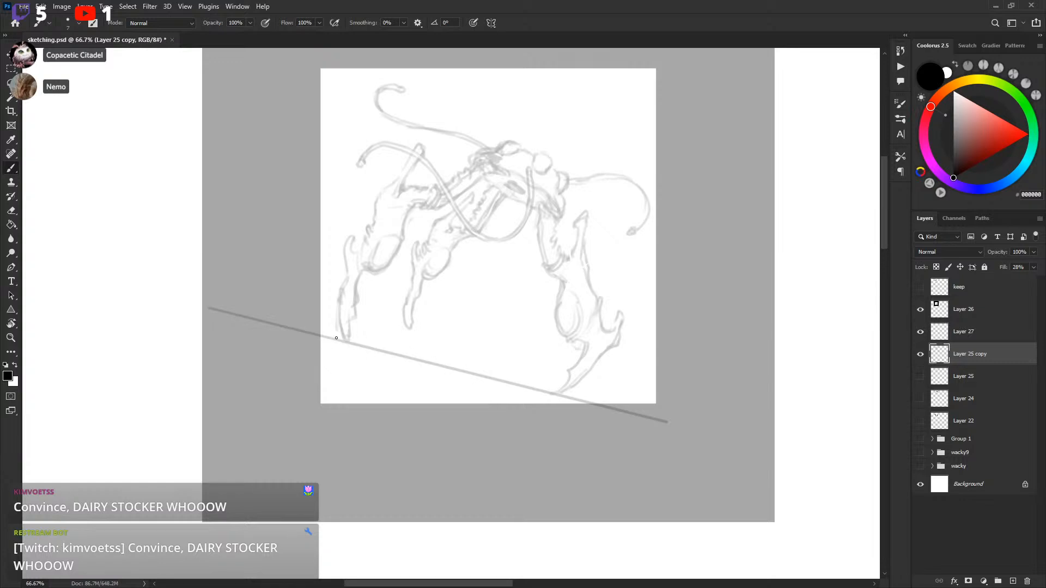
# Step: Try to sketch a curved slope from the left foot past the right foot on the creature's layer
pyautogui.moveTo(342, 339)
pyautogui.mouseDown()
pyautogui.moveTo(453, 356)
pyautogui.moveTo(598, 412)
pyautogui.mouseUp()
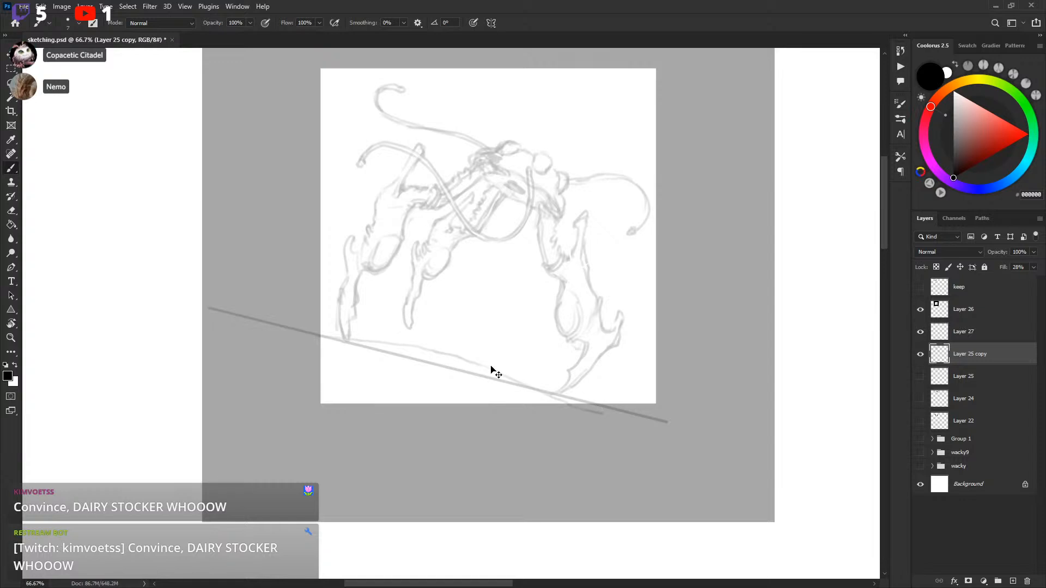
pyautogui.hotkey('ctrl', 'z')
pyautogui.moveTo(343, 339)
pyautogui.mouseDown()
pyautogui.moveTo(523, 378)
pyautogui.moveTo(572, 402)
pyautogui.mouseUp()
pyautogui.hotkey('ctrl', 'z')
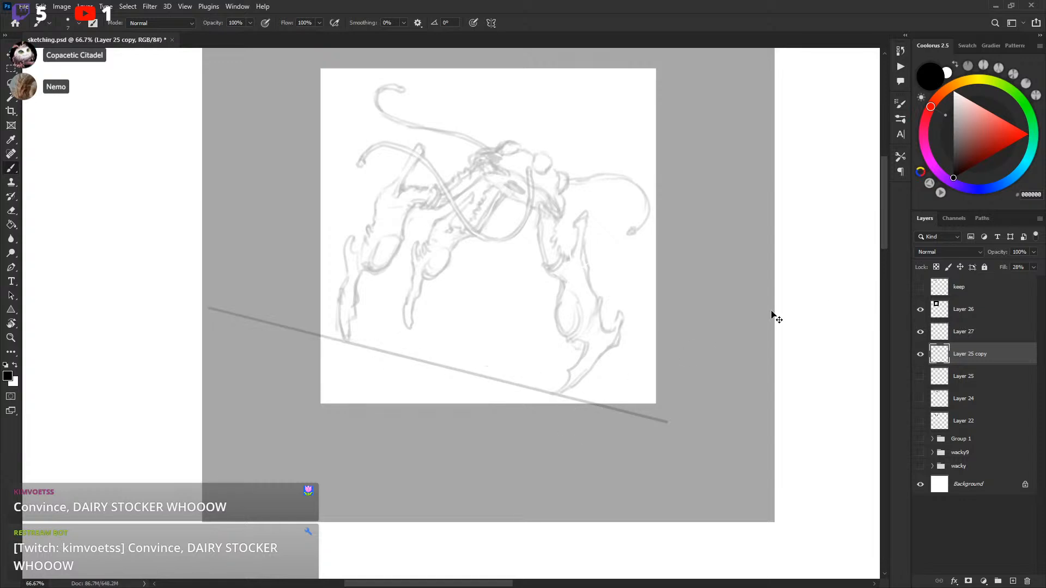
# Step: Try several descending slope curves on Layer 27 from the frame opening's left edge past the right foot
pyautogui.hotkey('alt', ']')
pyautogui.moveTo(320, 343)
pyautogui.mouseDown()
pyautogui.moveTo(434, 347)
pyautogui.moveTo(624, 417)
pyautogui.moveTo(406, 349)
pyautogui.moveTo(573, 407)
pyautogui.mouseUp()
pyautogui.hotkey('ctrl', 'z')
pyautogui.hotkey('ctrl', 'z')
pyautogui.moveTo(321, 342); pyautogui.dragTo(457, 343)
pyautogui.hotkey('ctrl', 'z')
pyautogui.moveTo(319, 339)
pyautogui.mouseDown()
pyautogui.moveTo(449, 361)
pyautogui.moveTo(427, 353)
pyautogui.moveTo(601, 412)
pyautogui.mouseUp()
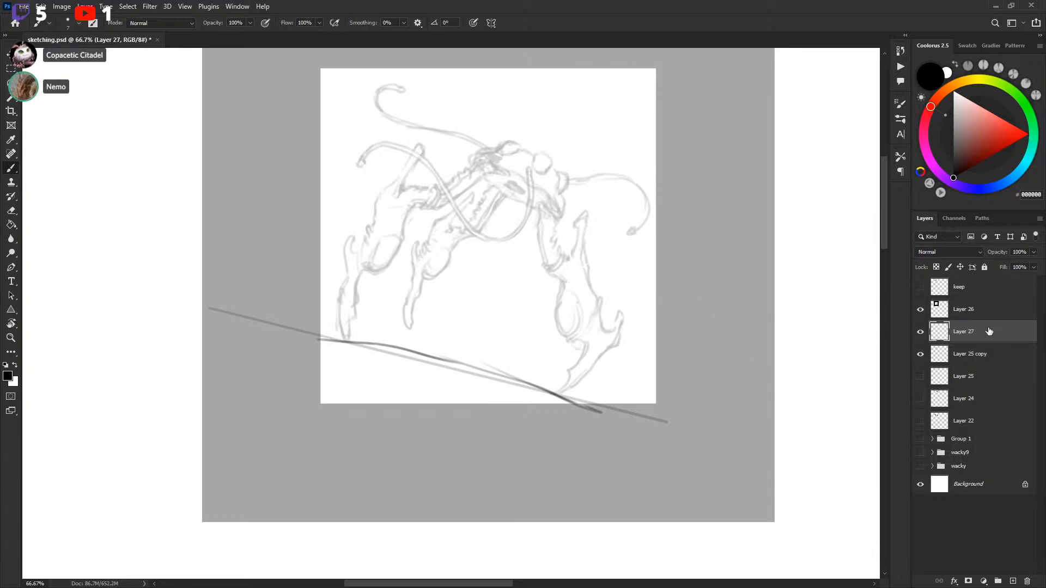
pyautogui.hotkey('ctrl', 'z')
pyautogui.hotkey('ctrl', 'z')
pyautogui.hotkey('ctrl', 'z')
# Step: Rotate the creature sketch on Layer 25 copy counterclockwise by about 0.9°
pyautogui.click(975, 357)
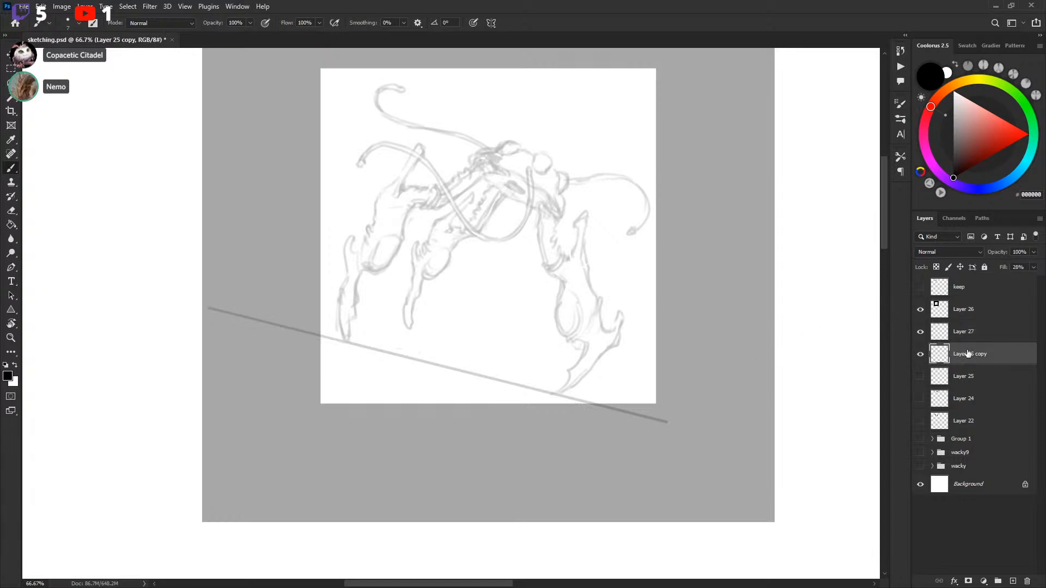
pyautogui.hotkey('ctrl', 't')
pyautogui.moveTo(747, 279); pyautogui.dragTo(751, 272)
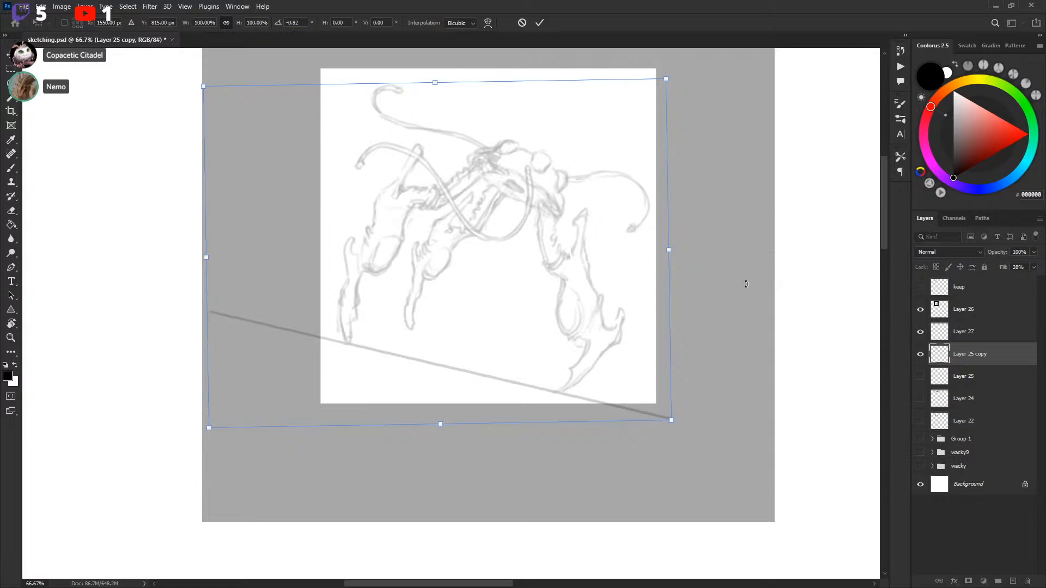
pyautogui.press('Return')
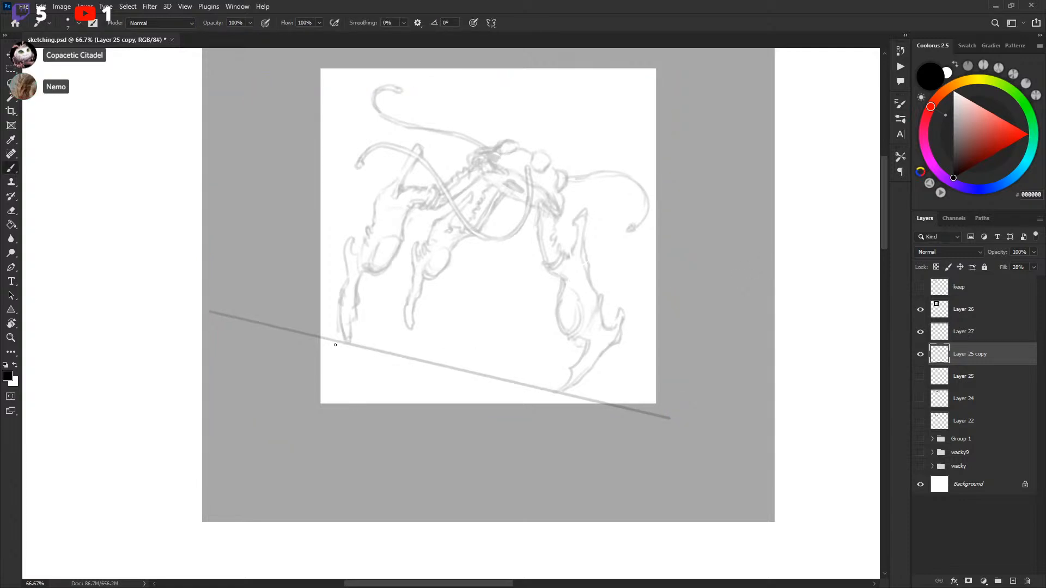
# Step: Try to sketch rough terrain around the feet, with a ground contour, jagged shapes by the left legs and slope lines near the right foot
pyautogui.moveTo(323, 370); pyautogui.dragTo(441, 366)
pyautogui.hotkey('ctrl', 'z')
pyautogui.moveTo(323, 356); pyautogui.dragTo(379, 353)
pyautogui.moveTo(325, 305); pyautogui.dragTo(352, 329)
pyautogui.moveTo(433, 307); pyautogui.dragTo(460, 369)
pyautogui.moveTo(426, 313); pyautogui.dragTo(397, 297)
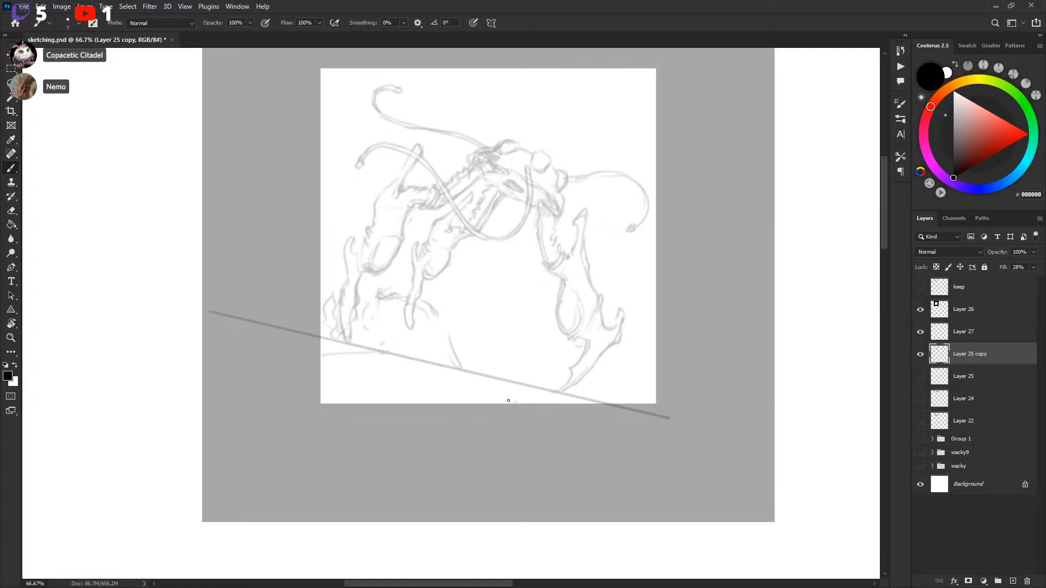
pyautogui.moveTo(508, 400); pyautogui.dragTo(552, 359)
pyautogui.moveTo(516, 402)
pyautogui.mouseDown()
pyautogui.moveTo(553, 360)
pyautogui.moveTo(597, 352)
pyautogui.moveTo(623, 375)
pyautogui.mouseUp()
# Step: Check the creature layer's visibility and undo all the terrain strokes drawn on it
pyautogui.click(920, 354)
pyautogui.click(920, 354)
pyautogui.hotkey('ctrl', 'z')
pyautogui.hotkey('ctrl', 'z')
pyautogui.hotkey('ctrl', 'z')
pyautogui.hotkey('ctrl', 'z')
pyautogui.hotkey('ctrl', 'z')
pyautogui.hotkey('ctrl', 'z')
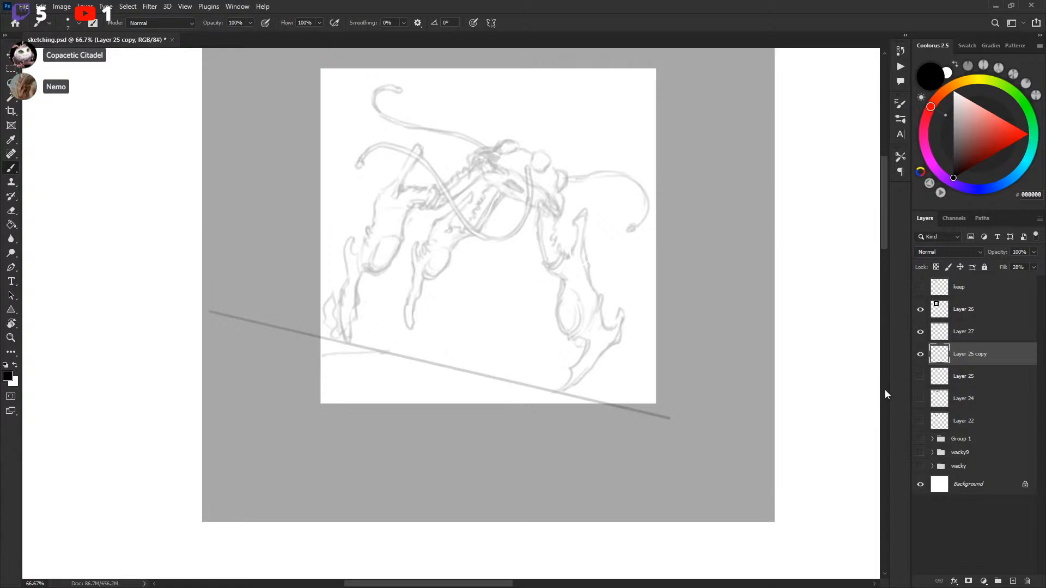
pyautogui.hotkey('ctrl', 'z')
pyautogui.hotkey('ctrl', 'z')
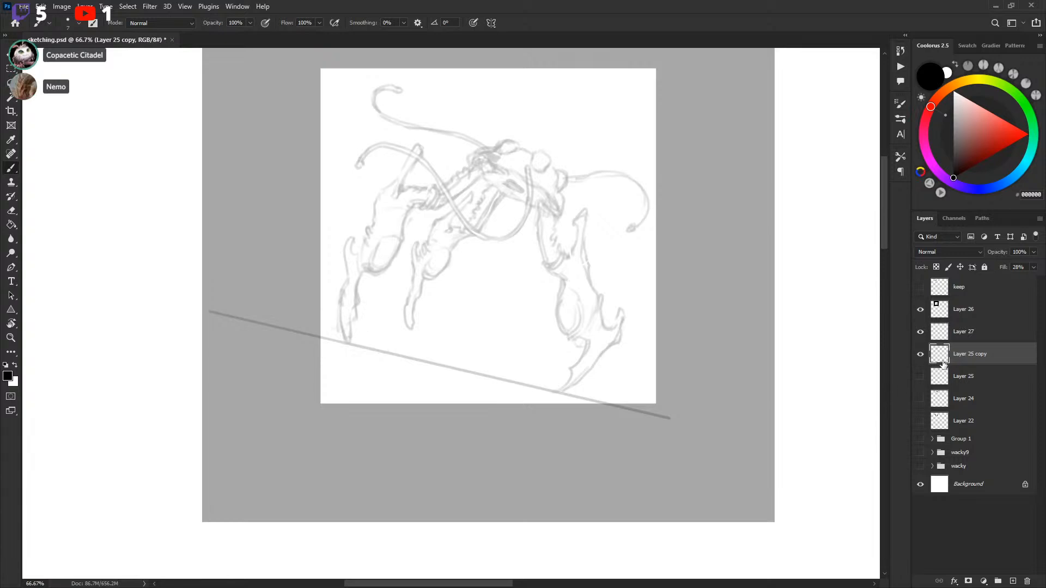
# Step: Lock all editing on Layer 25 copy
pyautogui.click(985, 267)
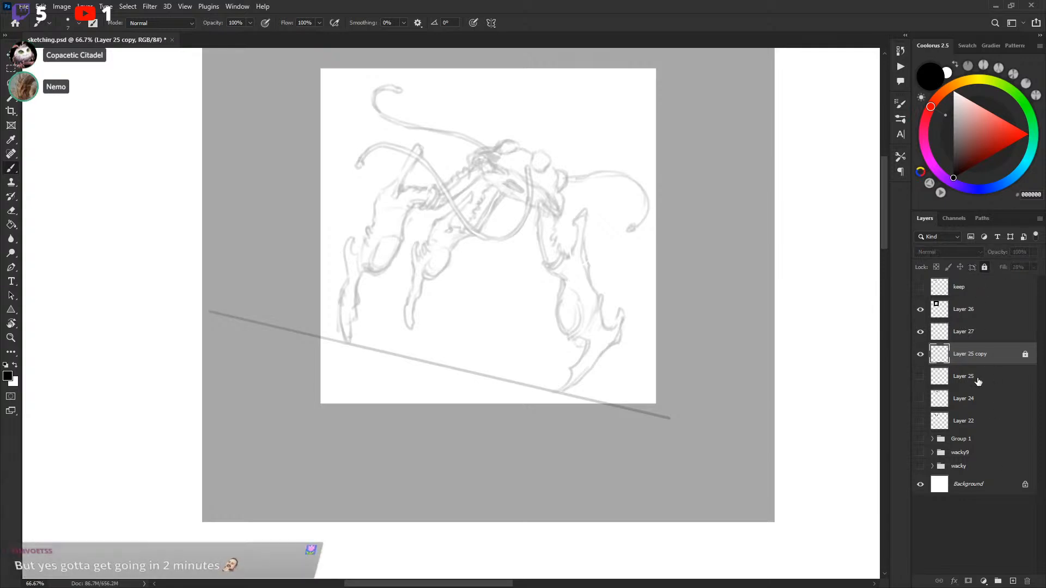
# Step: Unlock Layer 25 copy so the creature sketch can be transformed
pyautogui.click(931, 333)
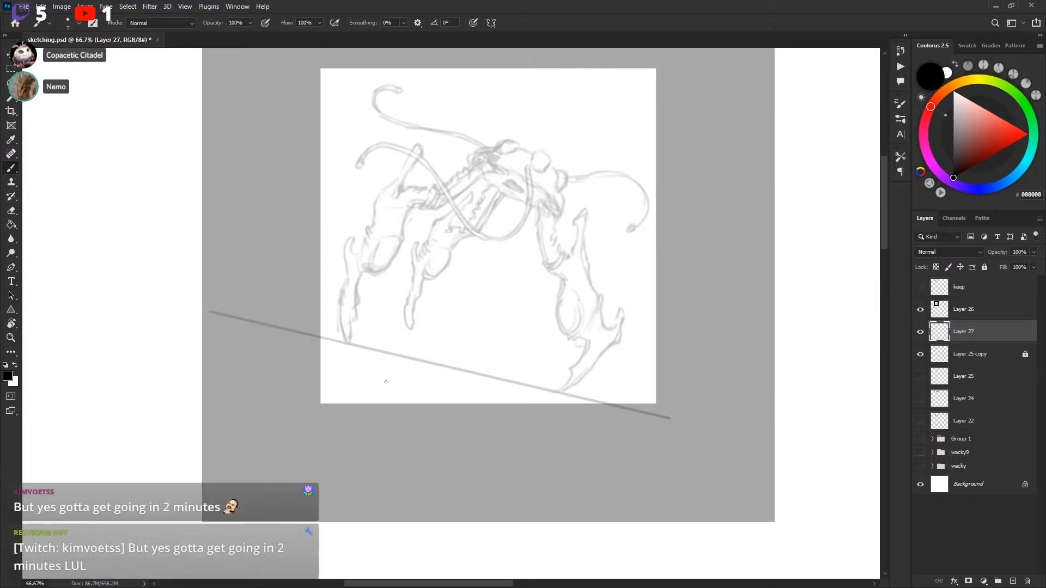
pyautogui.hotkey('ctrl', 't')
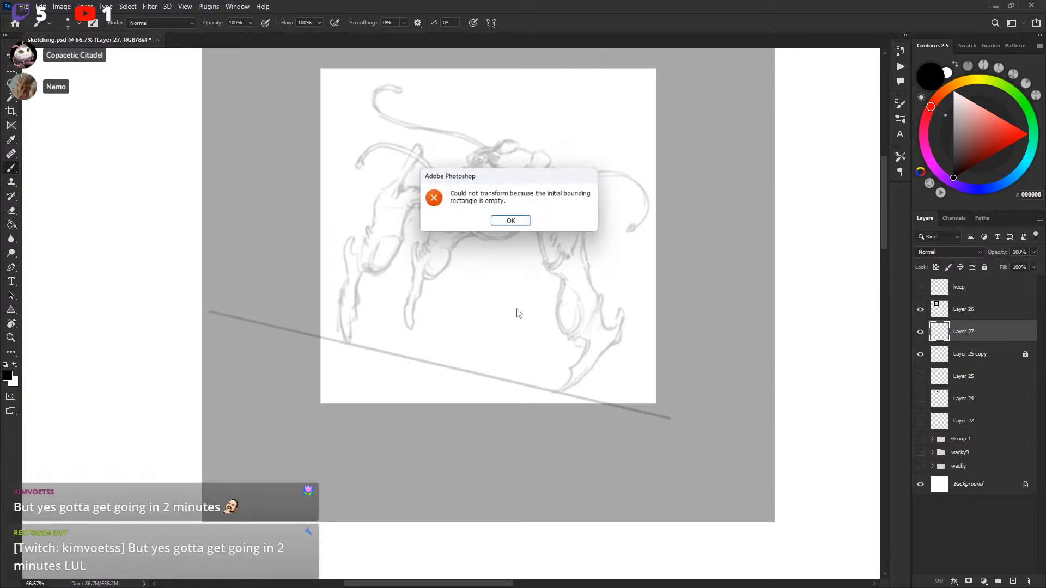
pyautogui.press('Return')
pyautogui.click(964, 354)
pyautogui.click(984, 267)
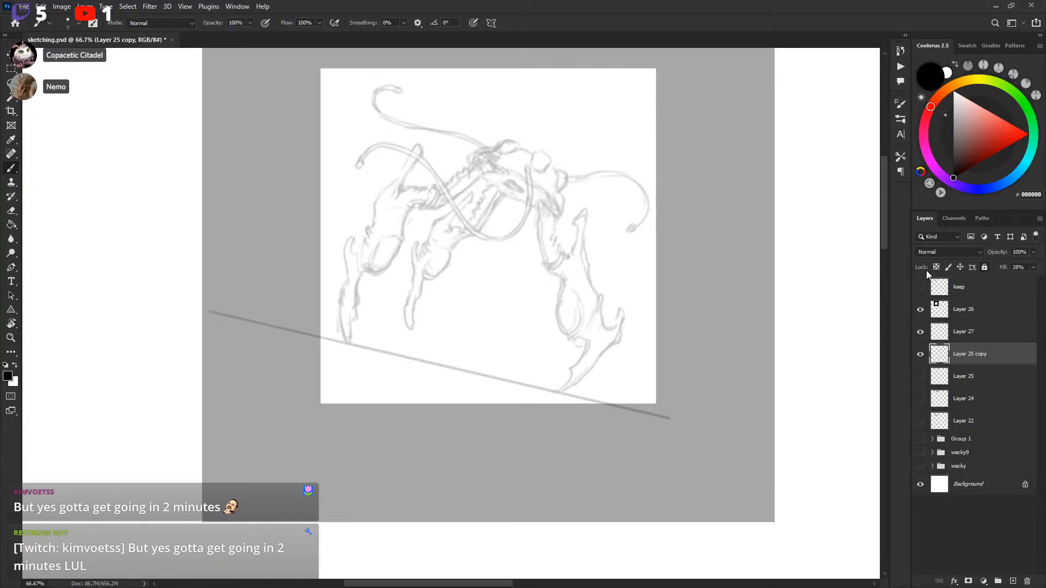
# Step: Try the creature sketch on Layer 25 copy flipped horizontally and moved back inside the square frame
pyautogui.hotkey('ctrl', 't')
pyautogui.rightClick(511, 258)
pyautogui.click(579, 472)
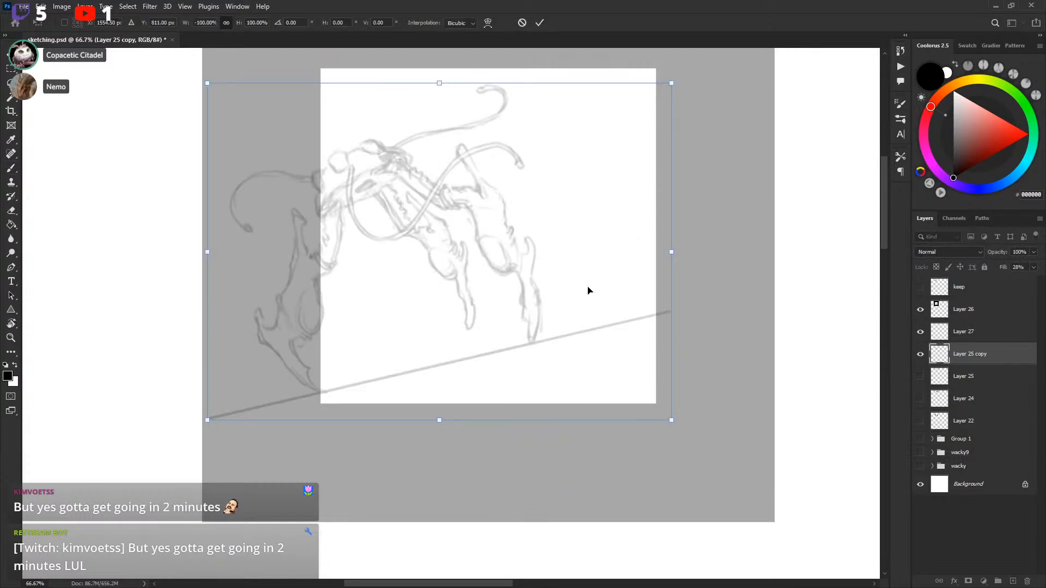
pyautogui.moveTo(551, 250); pyautogui.dragTo(609, 250)
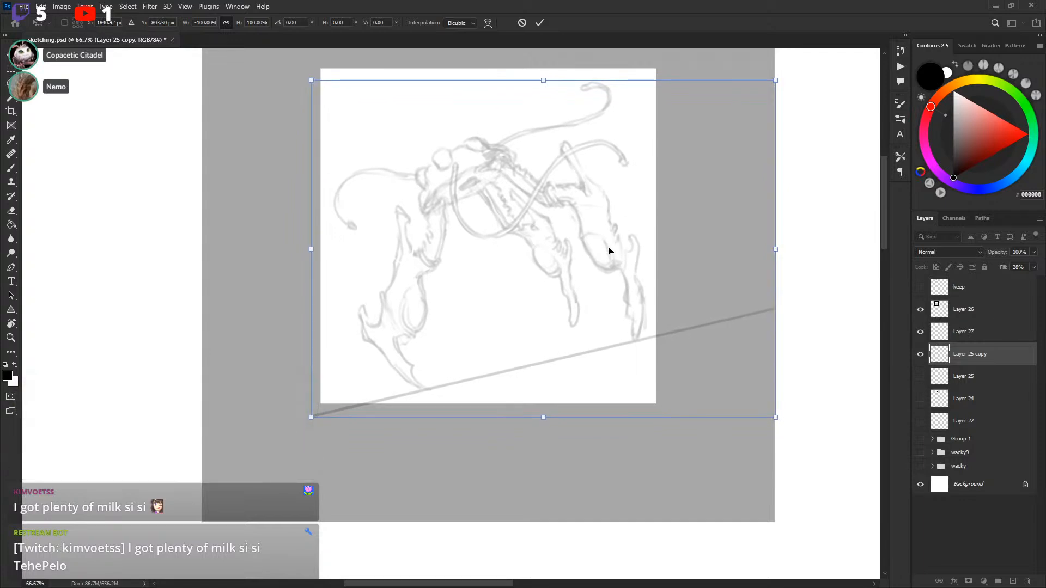
pyautogui.press('Return')
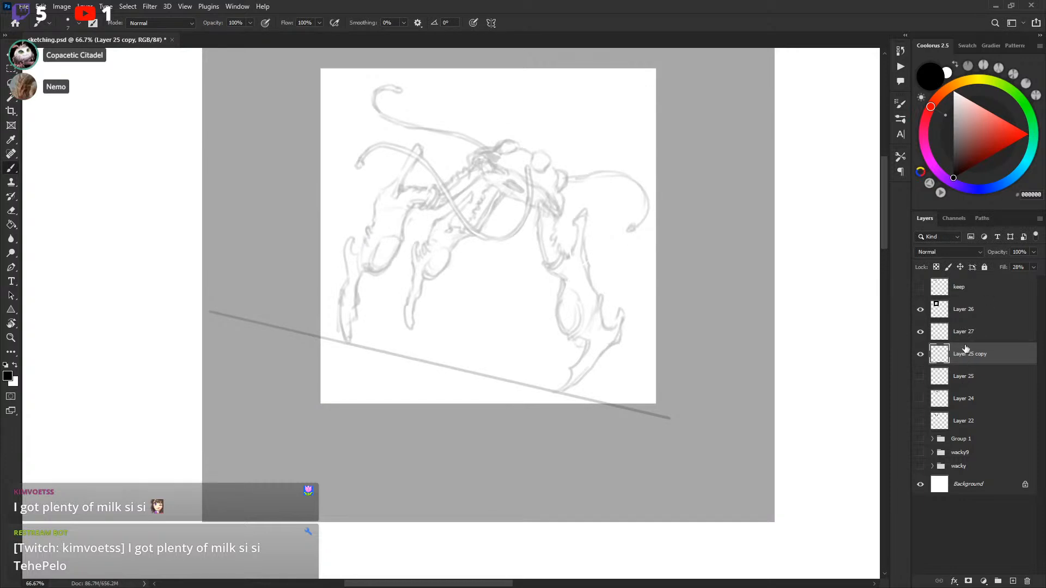
# Step: Check the creature layer's visibility, and try short ground strokes along the slanted line on Layer 27
pyautogui.click(920, 355)
pyautogui.click(919, 356)
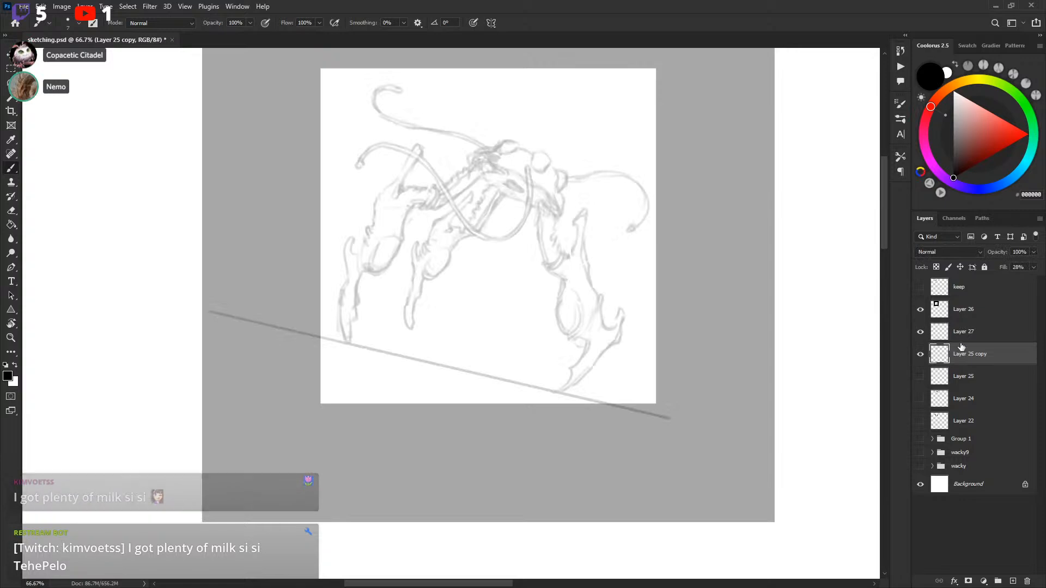
pyautogui.click(957, 334)
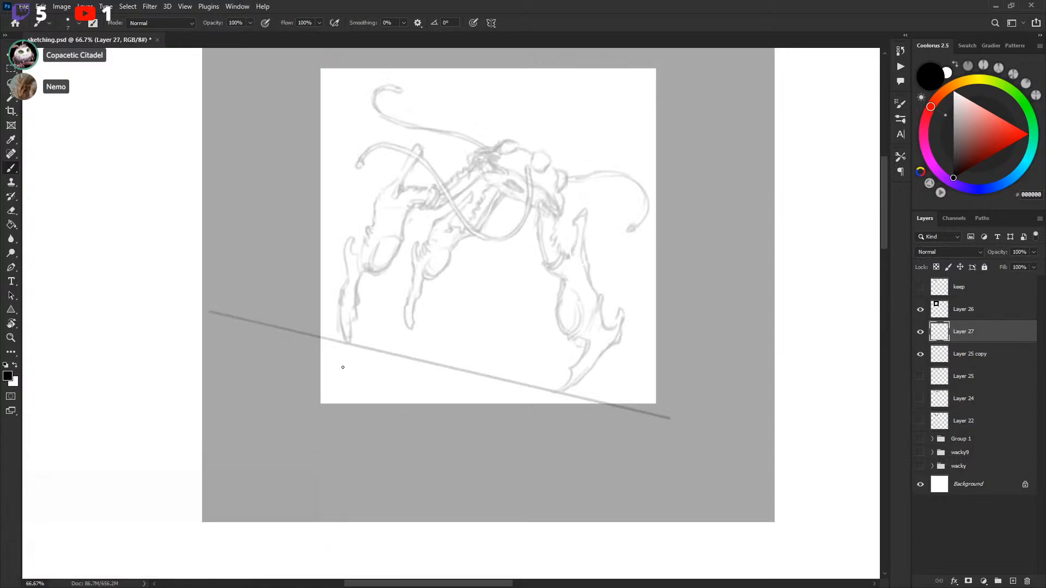
pyautogui.moveTo(309, 366); pyautogui.dragTo(424, 361)
pyautogui.hotkey('ctrl', 'z')
pyautogui.hotkey('ctrl', 'z')
pyautogui.moveTo(314, 353); pyautogui.dragTo(497, 379)
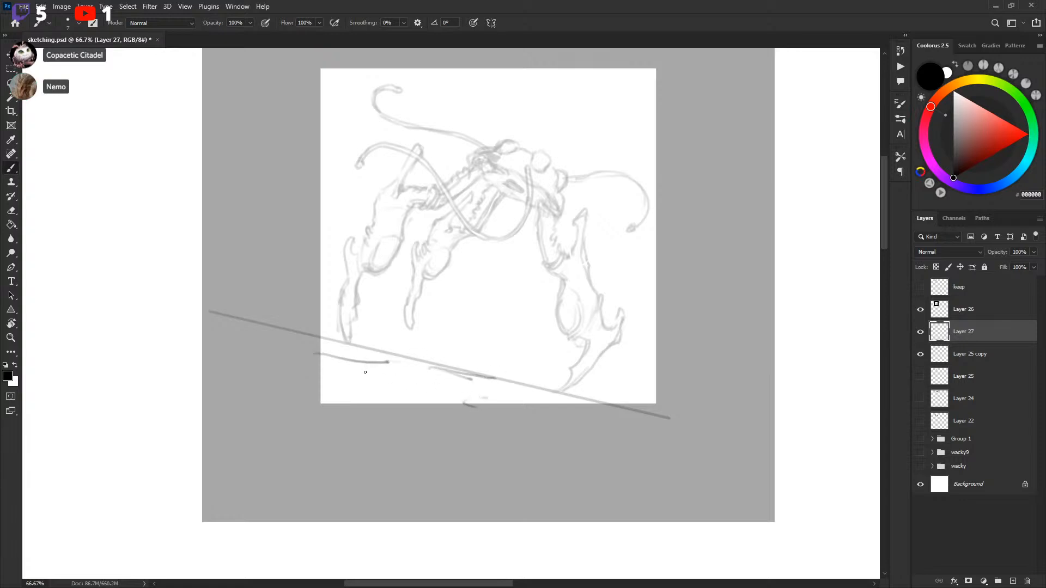
# Step: Try a large curve sweeping from the creature's body down to the ground, and compare the sketch with Layer 27 hidden
pyautogui.moveTo(423, 353); pyautogui.dragTo(401, 350)
pyautogui.moveTo(508, 207); pyautogui.dragTo(509, 229)
pyautogui.moveTo(518, 292); pyautogui.dragTo(470, 360)
pyautogui.hotkey('ctrl', 'z')
pyautogui.moveTo(516, 256)
pyautogui.mouseDown()
pyautogui.moveTo(514, 331)
pyautogui.moveTo(452, 350)
pyautogui.mouseUp()
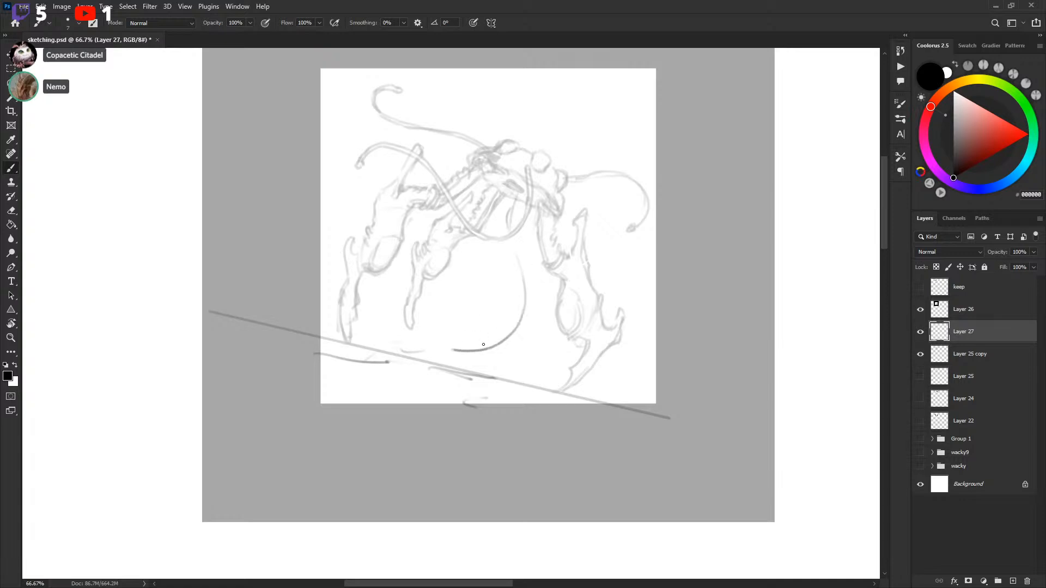
pyautogui.hotkey('ctrl', 'z')
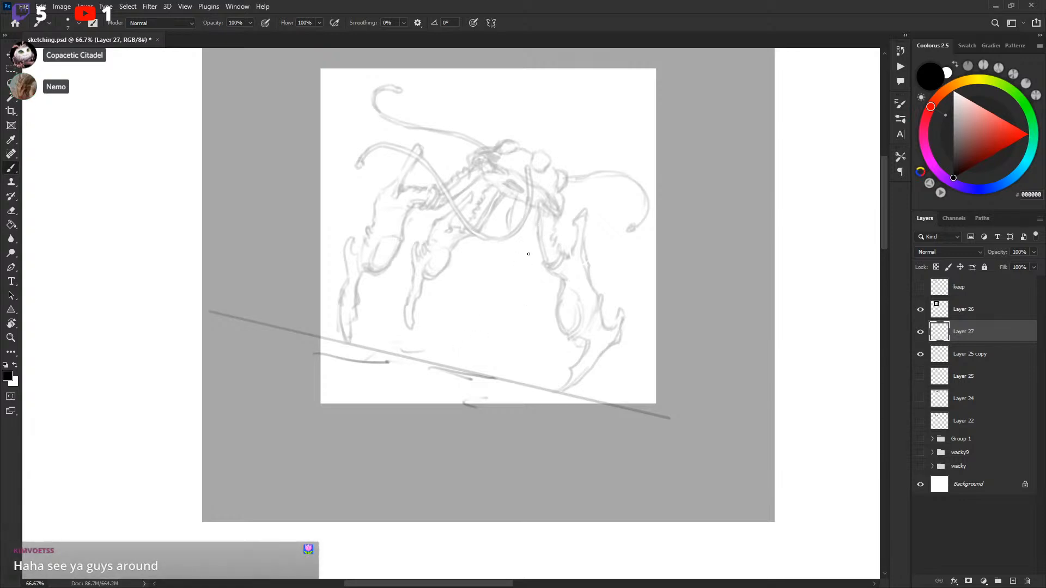
pyautogui.moveTo(514, 209); pyautogui.dragTo(415, 375)
pyautogui.hotkey('ctrl', 'z')
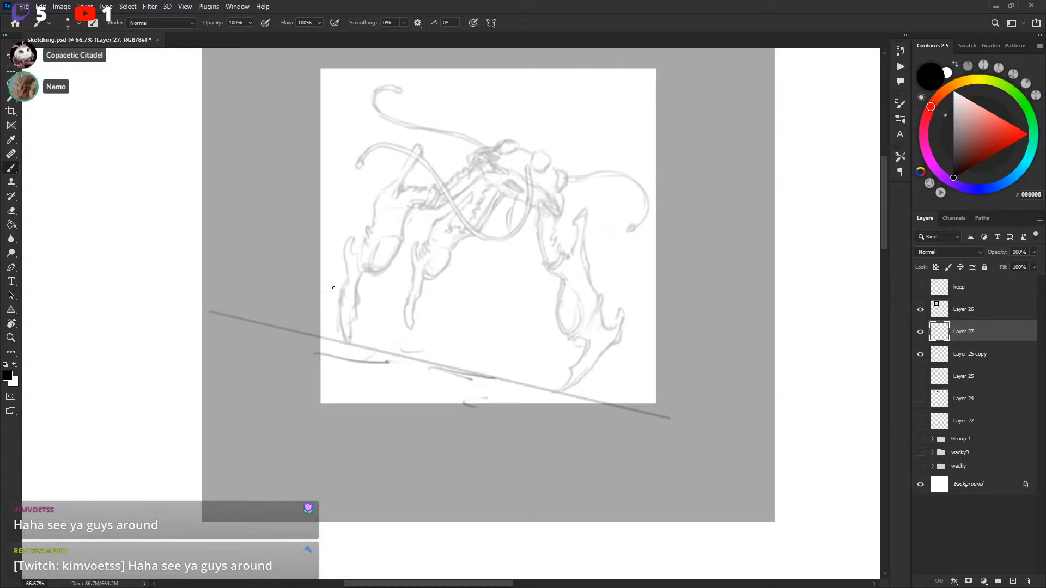
pyautogui.moveTo(373, 299); pyautogui.dragTo(400, 357)
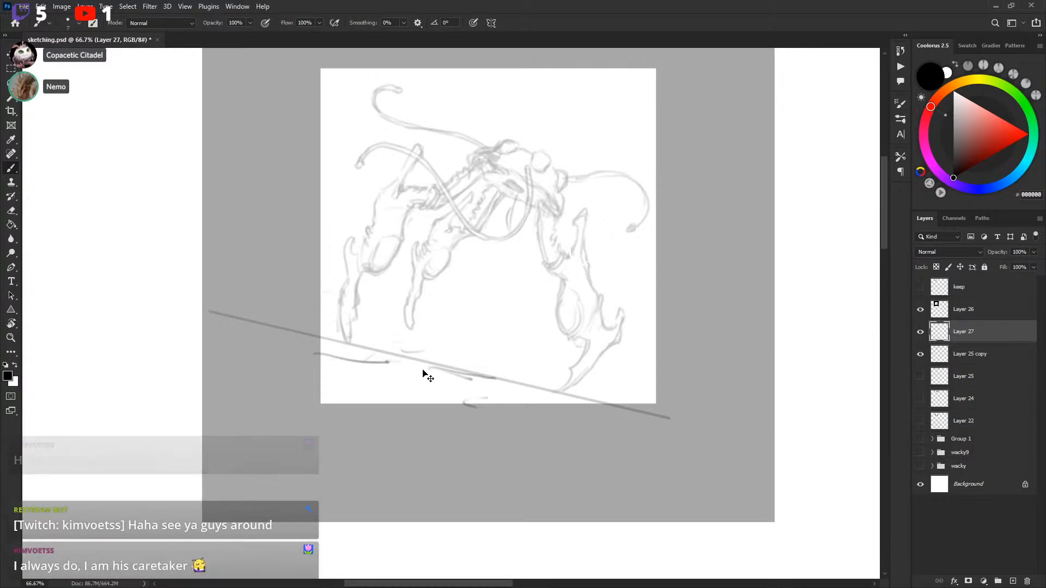
pyautogui.click(921, 333)
pyautogui.click(921, 335)
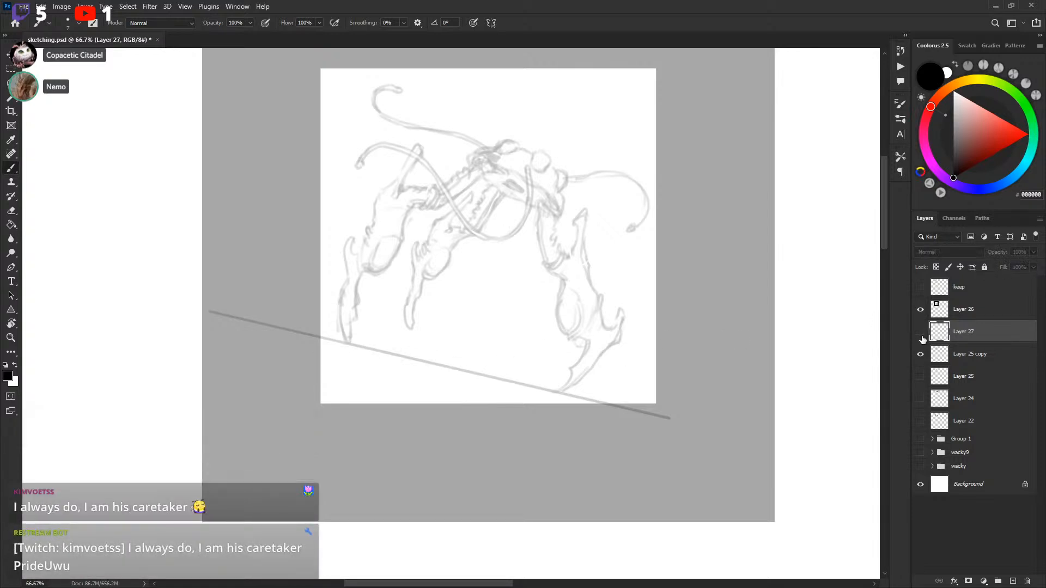
# Step: Sketch loose horizontal cloud streaks across the sky above the creature on Layer 27
pyautogui.moveTo(596, 201); pyautogui.dragTo(588, 204)
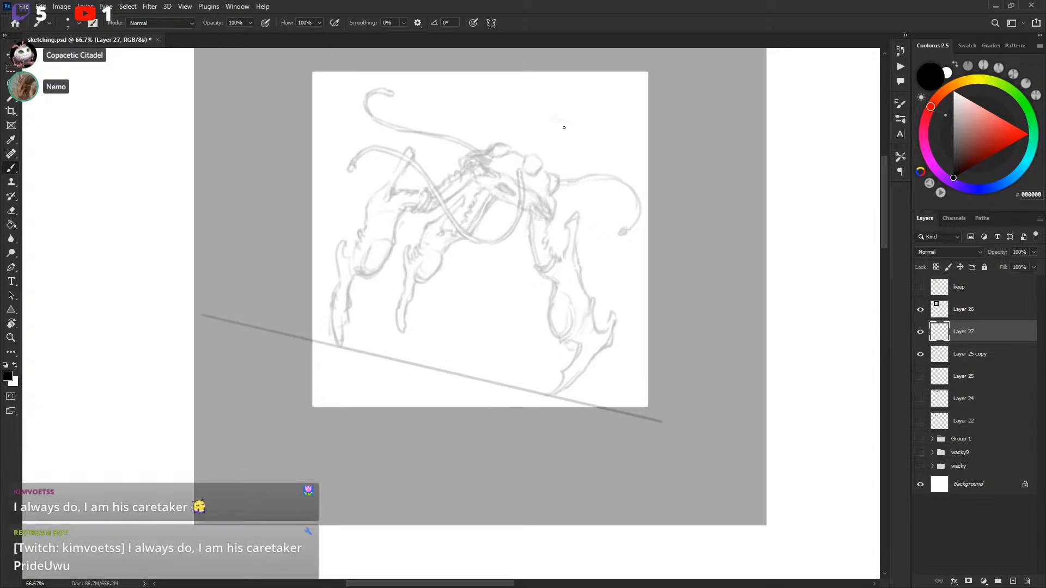
pyautogui.moveTo(525, 104)
pyautogui.mouseDown()
pyautogui.moveTo(489, 92)
pyautogui.moveTo(586, 110)
pyautogui.moveTo(441, 89)
pyautogui.moveTo(512, 69)
pyautogui.mouseUp()
pyautogui.moveTo(512, 79)
pyautogui.mouseDown()
pyautogui.moveTo(525, 73)
pyautogui.moveTo(504, 83)
pyautogui.moveTo(483, 67)
pyautogui.moveTo(434, 93)
pyautogui.mouseUp()
pyautogui.hotkey('ctrl', 'z')
pyautogui.hotkey('ctrl', 'z')
pyautogui.hotkey('ctrl', 'z')
pyautogui.hotkey('ctrl', 'z')
pyautogui.hotkey('ctrl', 'z')
pyautogui.moveTo(438, 108); pyautogui.dragTo(511, 102)
pyautogui.moveTo(560, 99); pyautogui.dragTo(515, 102)
pyautogui.moveTo(435, 108)
pyautogui.mouseDown()
pyautogui.moveTo(454, 102)
pyautogui.moveTo(433, 96)
pyautogui.mouseUp()
pyautogui.moveTo(436, 107); pyautogui.dragTo(472, 109)
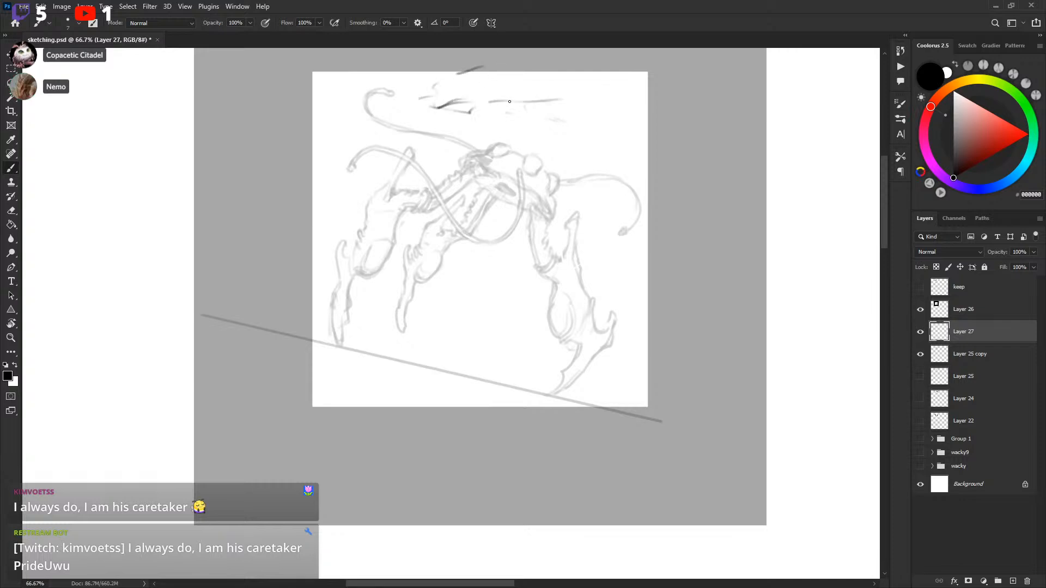
# Step: Add sparse background strokes around the right antenna and a ridge line behind the left leg
pyautogui.moveTo(522, 85); pyautogui.dragTo(529, 76)
pyautogui.moveTo(596, 143); pyautogui.dragTo(629, 159)
pyautogui.moveTo(665, 159); pyautogui.dragTo(681, 179)
pyautogui.moveTo(643, 256); pyautogui.dragTo(627, 252)
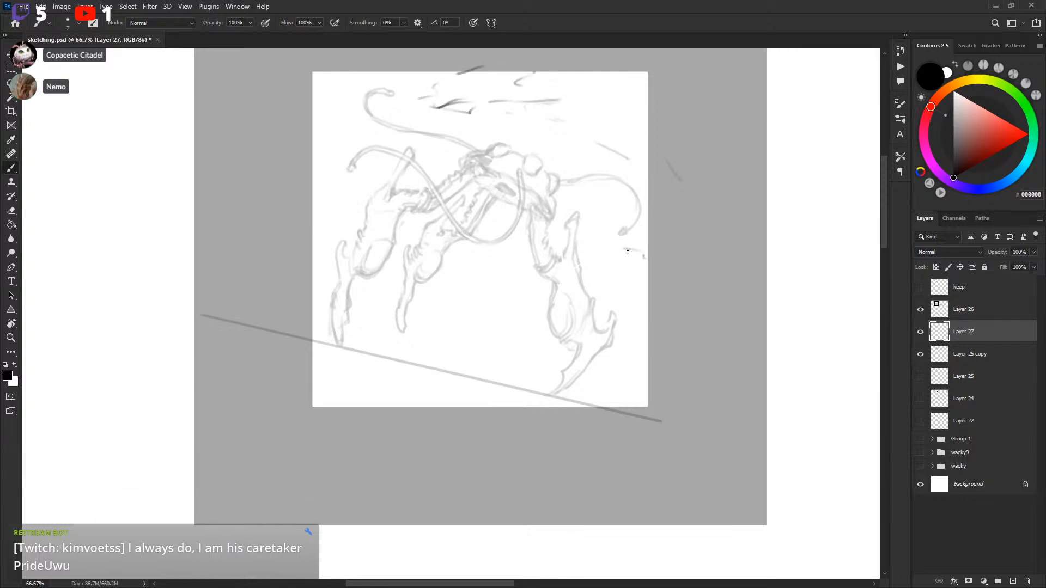
pyautogui.moveTo(322, 212); pyautogui.dragTo(377, 191)
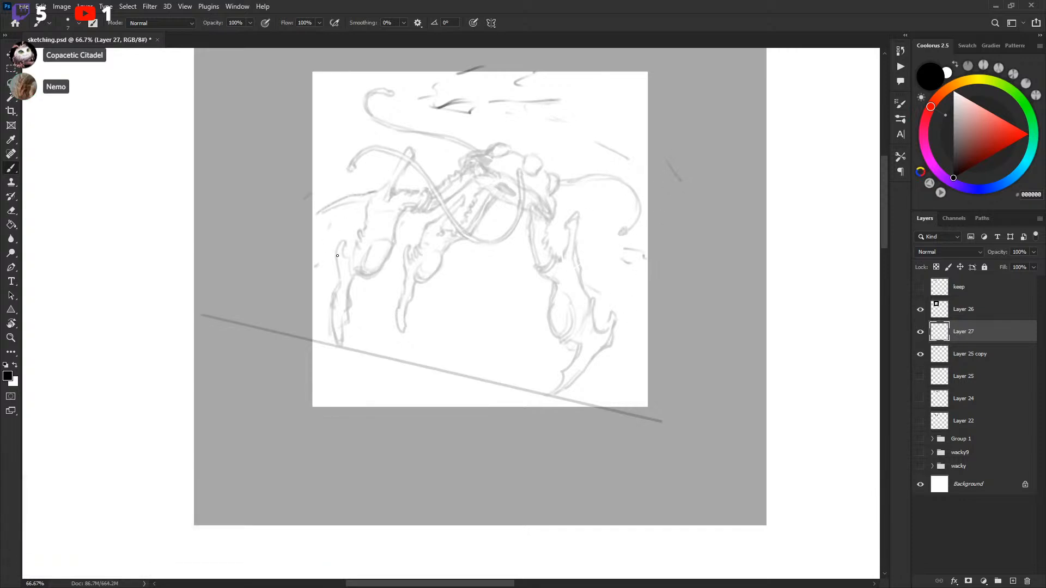
pyautogui.moveTo(337, 255); pyautogui.dragTo(319, 264)
# Step: Rough in short terrain strokes beside the right leg at the frame's edge, undoing and redrawing the unwanted ones
pyautogui.moveTo(635, 331)
pyautogui.mouseDown()
pyautogui.moveTo(641, 338)
pyautogui.moveTo(652, 317)
pyautogui.moveTo(635, 316)
pyautogui.moveTo(646, 335)
pyautogui.mouseUp()
pyautogui.moveTo(649, 342); pyautogui.dragTo(656, 363)
pyautogui.moveTo(640, 314); pyautogui.dragTo(654, 330)
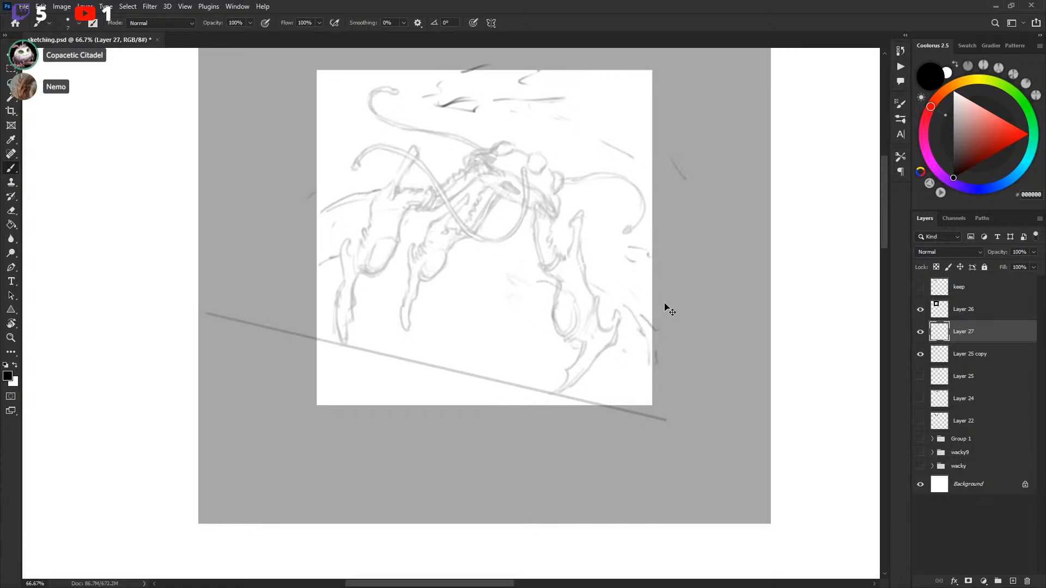
pyautogui.hotkey('ctrl', 'z')
pyautogui.hotkey('ctrl', 'z')
pyautogui.hotkey('ctrl', 'z')
pyautogui.hotkey('ctrl', 'z')
pyautogui.hotkey('ctrl', 'z')
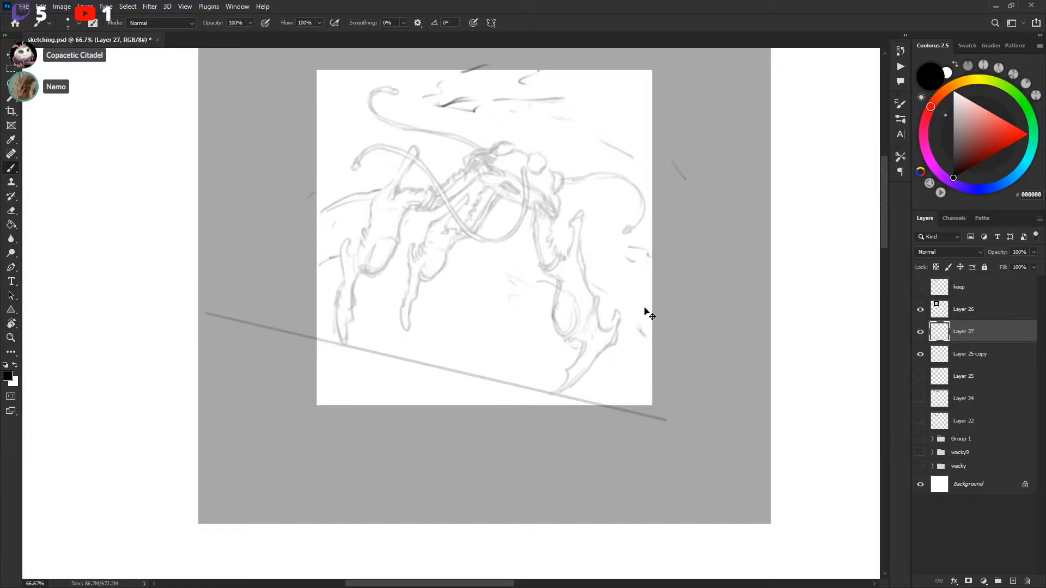
pyautogui.moveTo(630, 315); pyautogui.dragTo(644, 328)
# Step: Sketch distant ground lines between the creature's legs and slope lines running down toward the right foot
pyautogui.moveTo(487, 301); pyautogui.dragTo(431, 303)
pyautogui.hotkey('ctrl', 'z')
pyautogui.moveTo(503, 301); pyautogui.dragTo(480, 300)
pyautogui.moveTo(535, 322)
pyautogui.mouseDown()
pyautogui.moveTo(494, 305)
pyautogui.moveTo(459, 307)
pyautogui.moveTo(561, 332)
pyautogui.moveTo(513, 300)
pyautogui.moveTo(548, 324)
pyautogui.moveTo(436, 332)
pyautogui.mouseUp()
pyautogui.moveTo(439, 343); pyautogui.dragTo(531, 369)
pyautogui.moveTo(356, 320)
pyautogui.mouseDown()
pyautogui.moveTo(503, 367)
pyautogui.moveTo(470, 359)
pyautogui.moveTo(490, 369)
pyautogui.mouseUp()
pyautogui.moveTo(521, 357); pyautogui.dragTo(551, 365)
# Step: Undo the unwanted slope lines under the creature and redraw the terrain contour between its feet
pyautogui.hotkey('ctrl', 'z')
pyautogui.hotkey('ctrl', 'z')
pyautogui.hotkey('ctrl', 'z')
pyautogui.hotkey('ctrl', 'z')
pyautogui.hotkey('ctrl', 'z')
pyautogui.hotkey('ctrl', 'z')
pyautogui.hotkey('ctrl', 'z')
pyautogui.hotkey('ctrl', 'z')
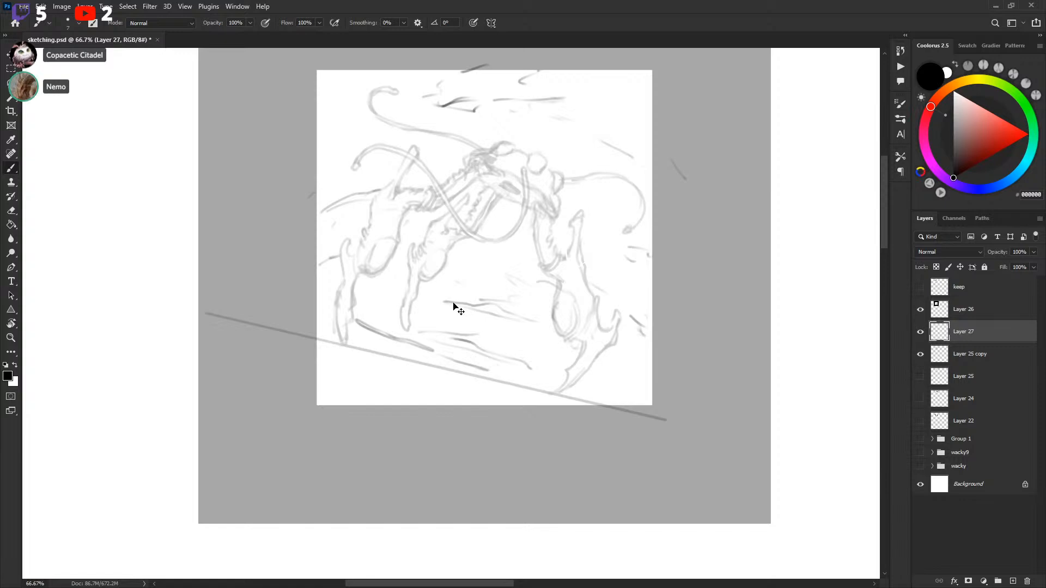
pyautogui.moveTo(376, 328)
pyautogui.mouseDown()
pyautogui.moveTo(456, 350)
pyautogui.moveTo(466, 352)
pyautogui.moveTo(428, 336)
pyautogui.moveTo(501, 348)
pyautogui.moveTo(488, 340)
pyautogui.moveTo(520, 371)
pyautogui.mouseUp()
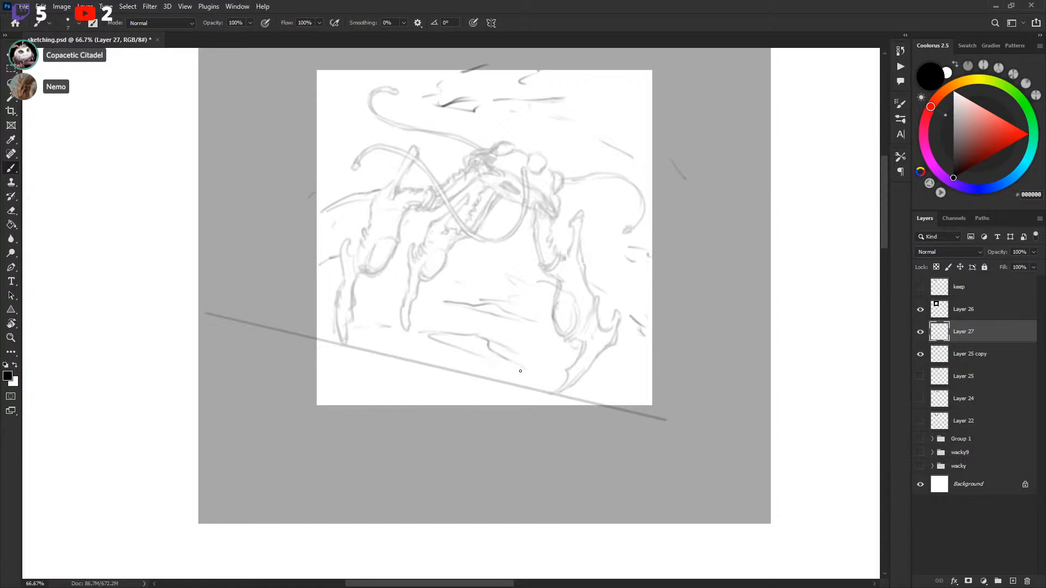
# Step: Add slope lines running past the right foot to the frame's corner and a ground line behind the left foot
pyautogui.moveTo(606, 392)
pyautogui.mouseDown()
pyautogui.moveTo(621, 395)
pyautogui.moveTo(601, 390)
pyautogui.mouseUp()
pyautogui.moveTo(531, 352); pyautogui.dragTo(544, 359)
pyautogui.moveTo(631, 381)
pyautogui.mouseDown()
pyautogui.moveTo(661, 403)
pyautogui.moveTo(610, 375)
pyautogui.moveTo(667, 398)
pyautogui.mouseUp()
pyautogui.moveTo(313, 311); pyautogui.dragTo(381, 328)
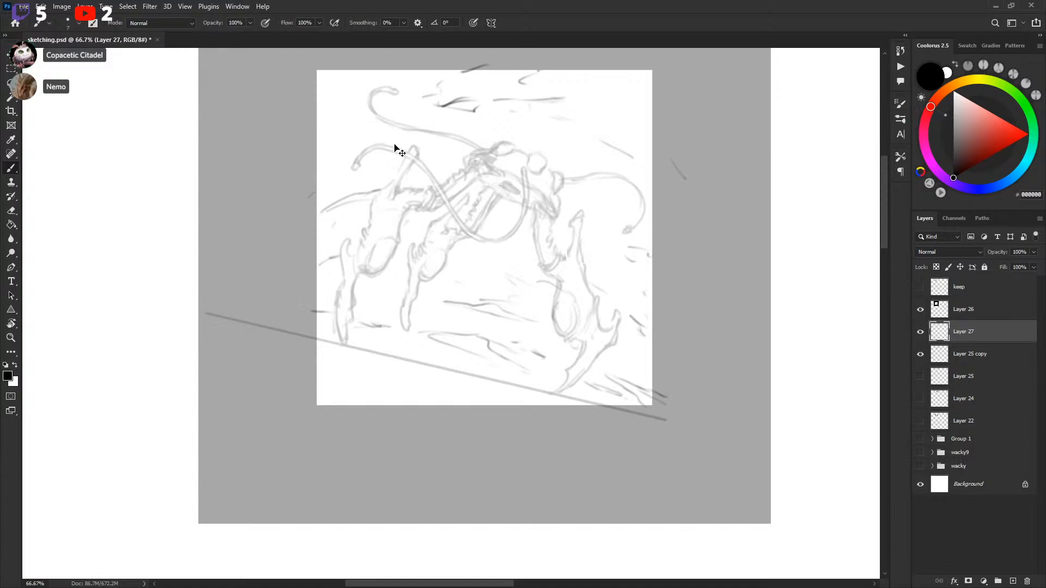
# Step: Sketch a rocky outline behind the left antennae and short terrain strokes behind the middle leg
pyautogui.moveTo(354, 143); pyautogui.dragTo(321, 154)
pyautogui.moveTo(364, 129)
pyautogui.mouseDown()
pyautogui.moveTo(343, 142)
pyautogui.moveTo(399, 136)
pyautogui.moveTo(336, 148)
pyautogui.moveTo(357, 125)
pyautogui.mouseUp()
pyautogui.hotkey('ctrl', 'z')
pyautogui.hotkey('ctrl', 'z')
pyautogui.hotkey('ctrl', 'z')
pyautogui.moveTo(368, 129)
pyautogui.mouseDown()
pyautogui.moveTo(405, 136)
pyautogui.moveTo(327, 153)
pyautogui.moveTo(342, 132)
pyautogui.moveTo(360, 122)
pyautogui.mouseUp()
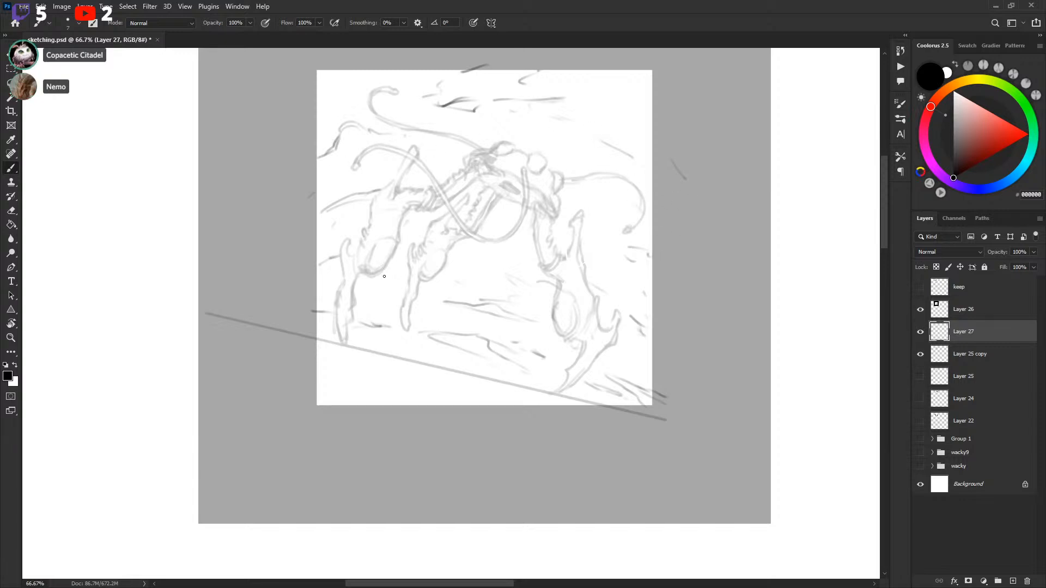
pyautogui.moveTo(478, 266)
pyautogui.mouseDown()
pyautogui.moveTo(440, 274)
pyautogui.moveTo(396, 277)
pyautogui.moveTo(471, 266)
pyautogui.mouseUp()
pyautogui.moveTo(466, 263); pyautogui.dragTo(446, 254)
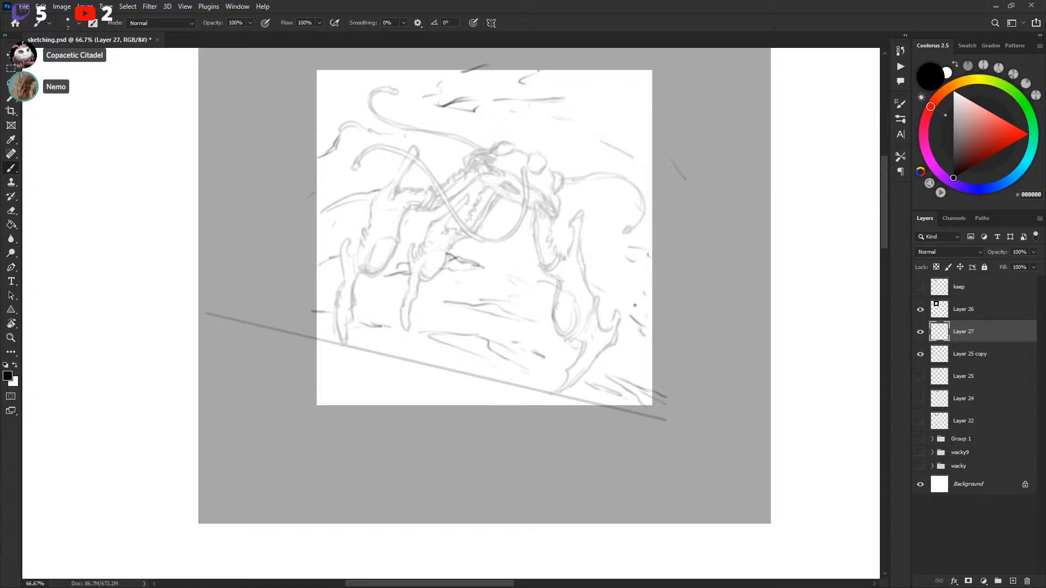
# Step: Shift the whole background sketch on Layer 27 slightly left
pyautogui.press('v')
pyautogui.moveTo(618, 306); pyautogui.dragTo(626, 286)
pyautogui.press('b')
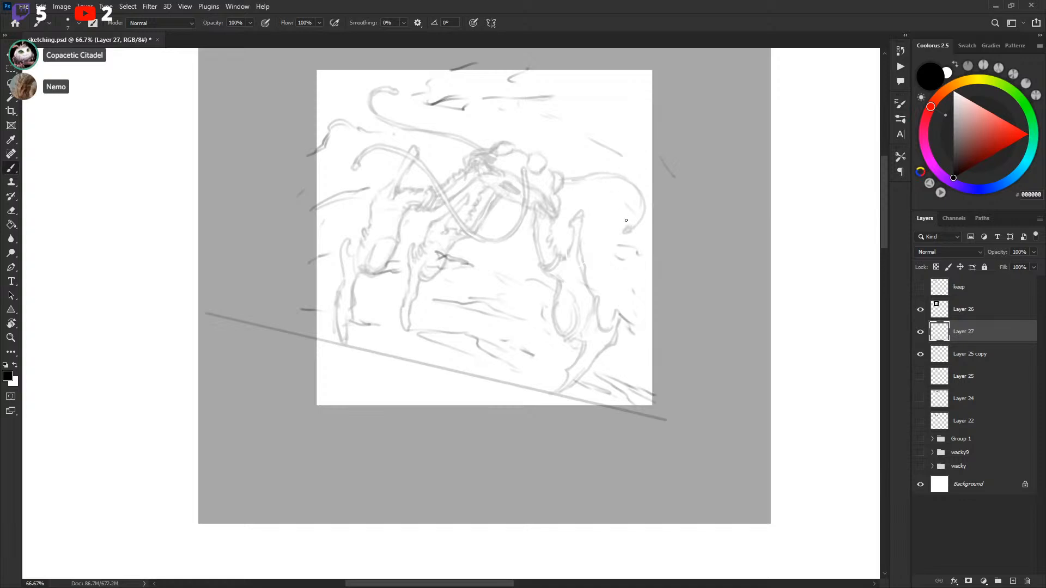
# Step: Add a descending contour behind the right antenna and a short extra streak in the sky
pyautogui.moveTo(587, 191); pyautogui.dragTo(604, 199)
pyautogui.moveTo(646, 233)
pyautogui.mouseDown()
pyautogui.moveTo(655, 246)
pyautogui.moveTo(643, 230)
pyautogui.mouseUp()
pyautogui.moveTo(415, 99); pyautogui.dragTo(407, 103)
# Step: Sketch tiny figures for scale along the slanted ground beside the creature's left and right feet
pyautogui.moveTo(454, 373)
pyautogui.mouseDown()
pyautogui.moveTo(450, 362)
pyautogui.moveTo(546, 305)
pyautogui.mouseUp()
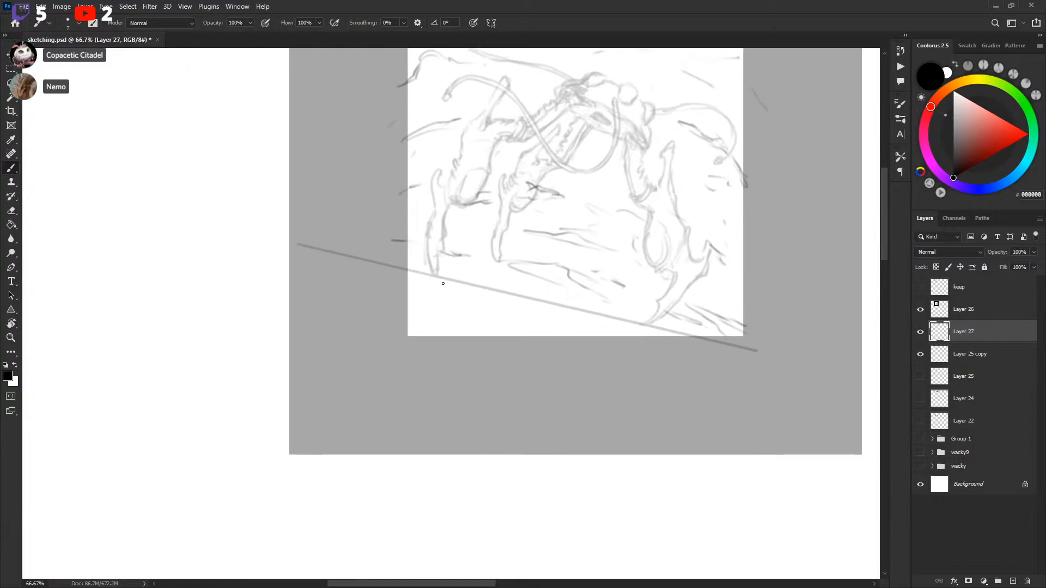
pyautogui.moveTo(410, 244)
pyautogui.mouseDown()
pyautogui.moveTo(419, 224)
pyautogui.moveTo(430, 264)
pyautogui.moveTo(456, 249)
pyautogui.moveTo(463, 266)
pyautogui.moveTo(426, 277)
pyautogui.moveTo(459, 284)
pyautogui.mouseUp()
pyautogui.moveTo(602, 319)
pyautogui.mouseDown()
pyautogui.moveTo(651, 308)
pyautogui.moveTo(659, 321)
pyautogui.moveTo(681, 320)
pyautogui.moveTo(694, 308)
pyautogui.moveTo(697, 323)
pyautogui.mouseUp()
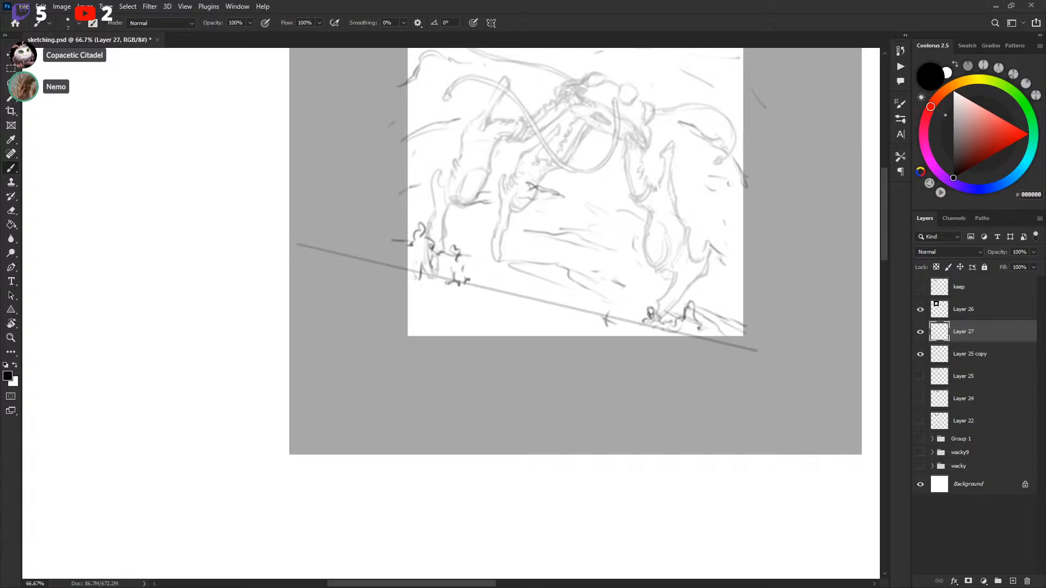
pyautogui.moveTo(657, 332)
pyautogui.mouseDown()
pyautogui.moveTo(628, 326)
pyautogui.moveTo(632, 314)
pyautogui.moveTo(639, 321)
pyautogui.moveTo(615, 325)
pyautogui.mouseUp()
# Step: Sketch low mounds on both sides of the right foot and light foreground strokes below the ground line
pyautogui.moveTo(708, 311)
pyautogui.mouseDown()
pyautogui.moveTo(730, 281)
pyautogui.moveTo(747, 283)
pyautogui.mouseUp()
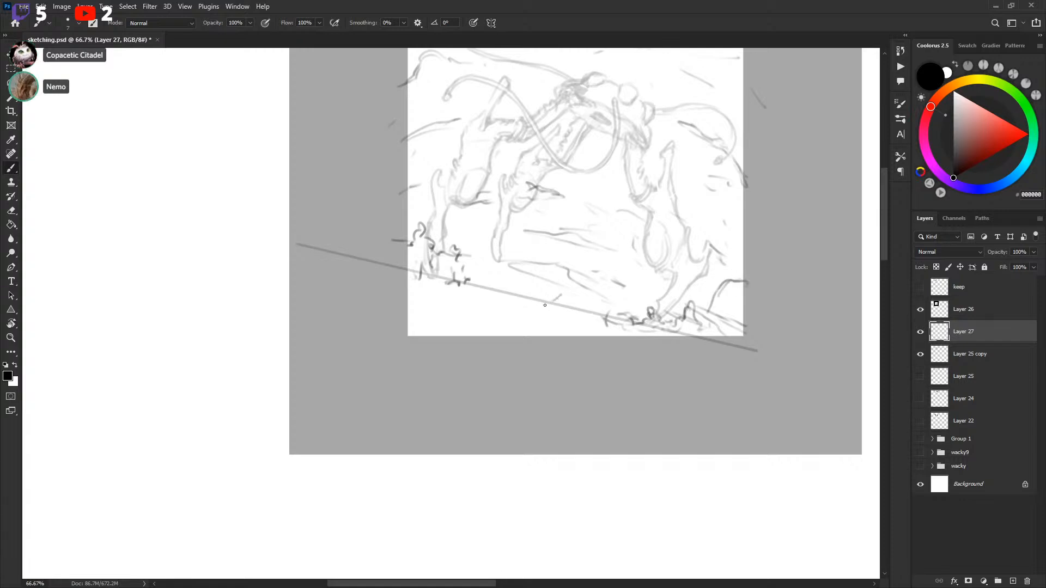
pyautogui.moveTo(419, 205); pyautogui.dragTo(433, 205)
pyautogui.moveTo(582, 302)
pyautogui.mouseDown()
pyautogui.moveTo(626, 284)
pyautogui.moveTo(668, 297)
pyautogui.mouseUp()
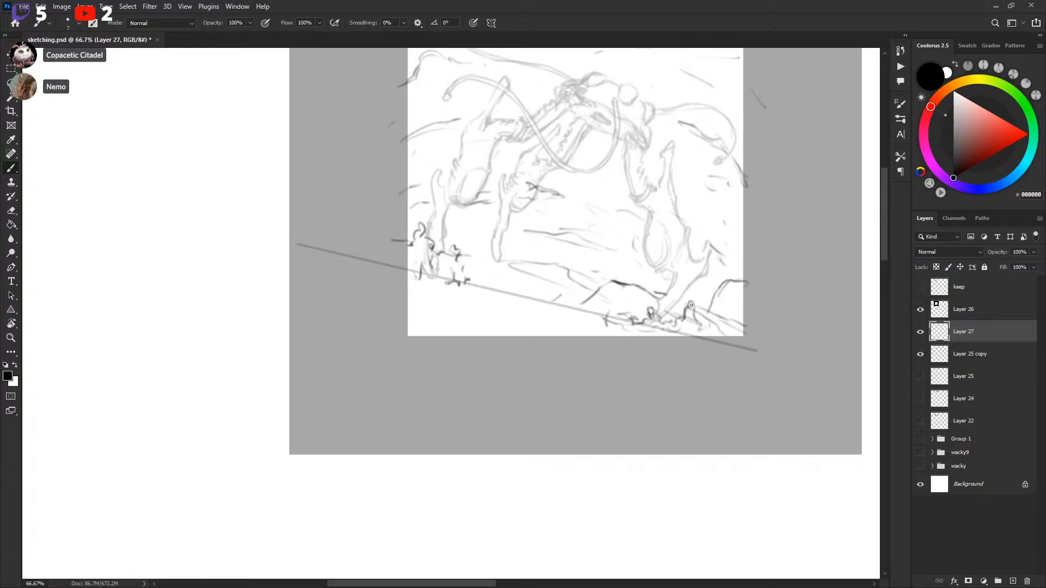
pyautogui.moveTo(551, 315); pyautogui.dragTo(567, 316)
pyautogui.moveTo(531, 312); pyautogui.dragTo(502, 312)
# Step: Try moving the creature and background layers, Layer 25 copy and Layer 27, together within the frame
pyautogui.moveTo(831, 301); pyautogui.dragTo(789, 351)
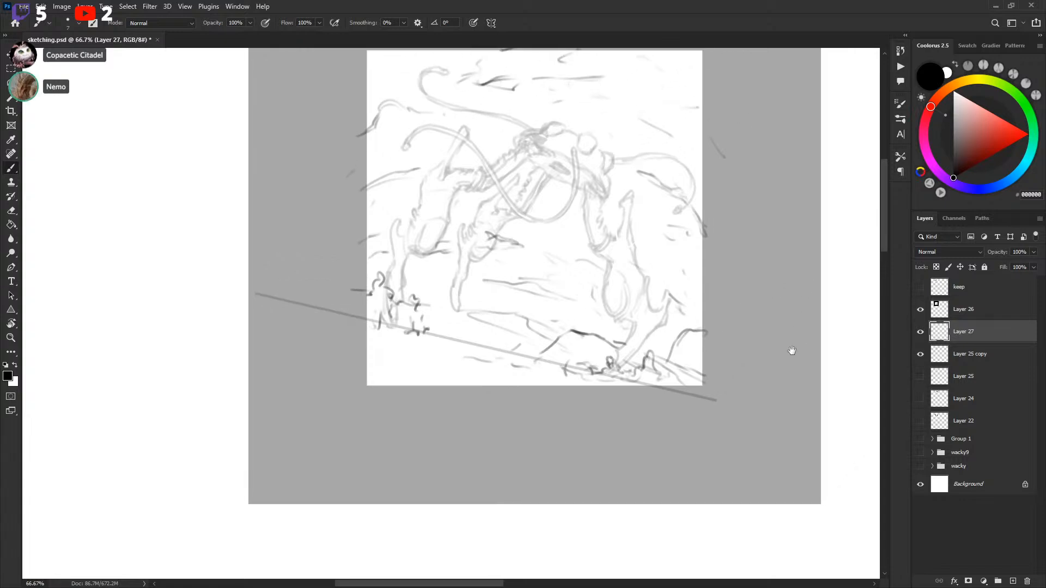
pyautogui.keyDown('ctrl'); pyautogui.click(969, 359); pyautogui.keyUp('ctrl')
pyautogui.press('v')
pyautogui.moveTo(672, 264); pyautogui.dragTo(659, 310)
pyautogui.moveTo(728, 272); pyautogui.dragTo(720, 295)
pyautogui.hotkey('ctrl', 'z')
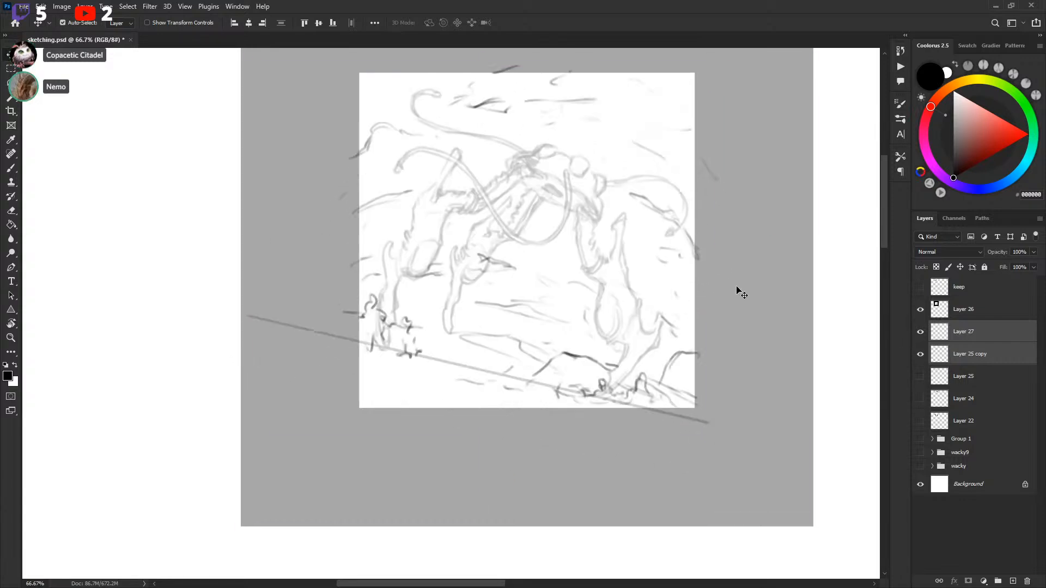
# Step: Try scaling the square frame on Layer 26 to 91.15% and shifting it over the creature
pyautogui.click(736, 392)
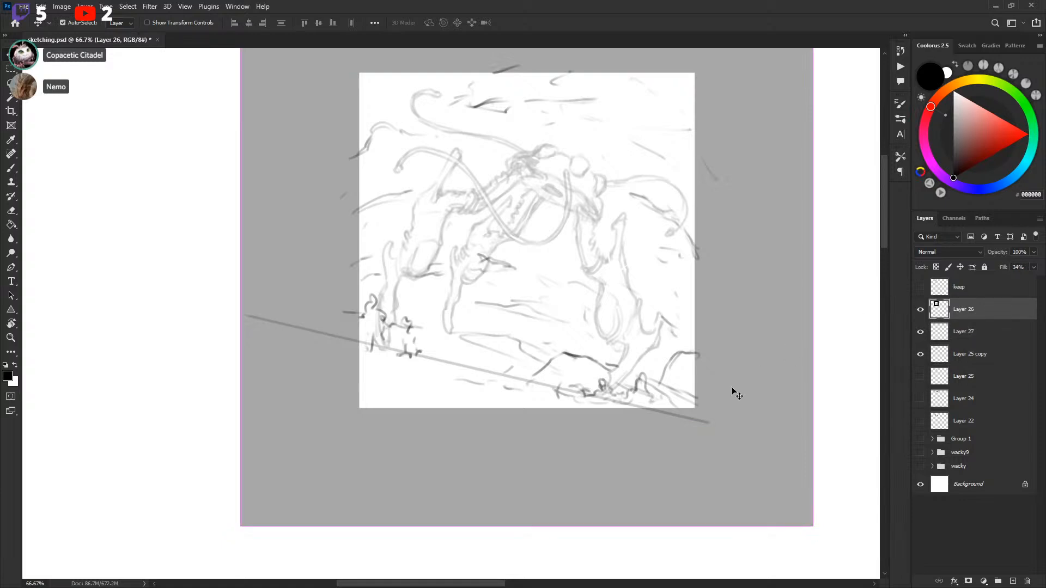
pyautogui.hotkey('ctrl', 't')
pyautogui.moveTo(813, 526)
pyautogui.mouseDown()
pyautogui.moveTo(777, 467)
pyautogui.moveTo(762, 475)
pyautogui.mouseUp()
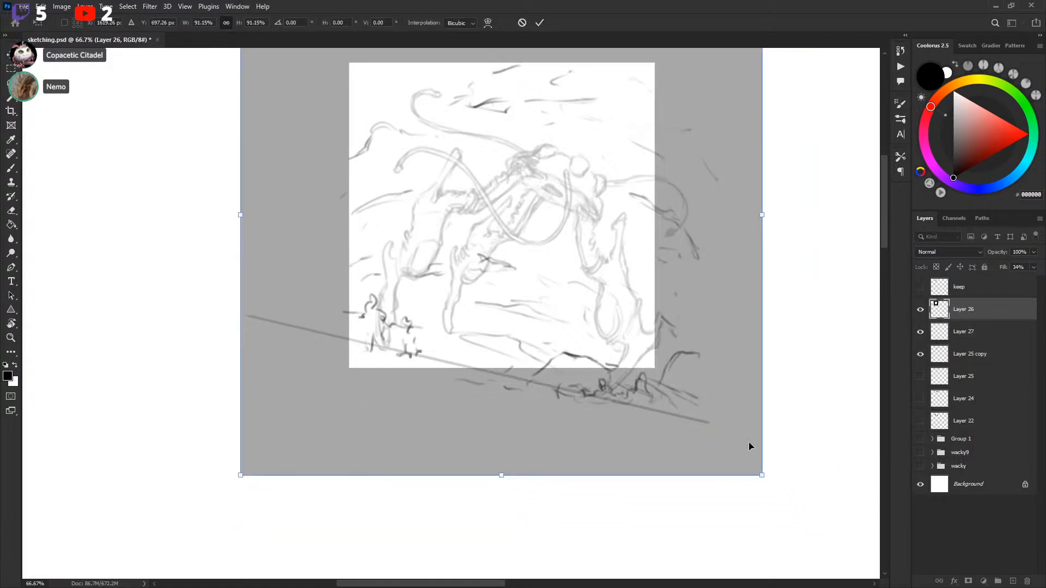
pyautogui.moveTo(689, 412); pyautogui.dragTo(730, 413)
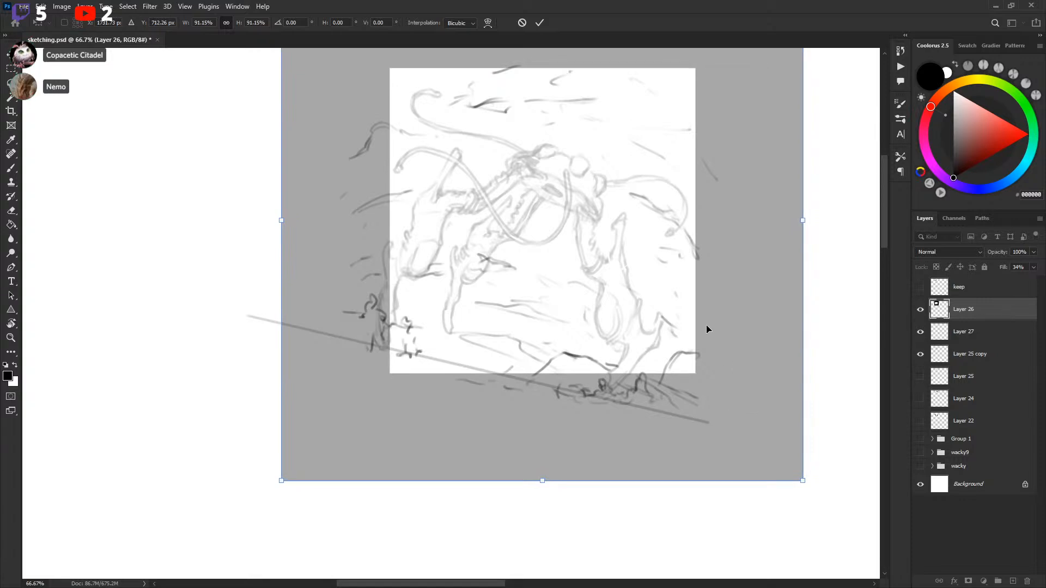
pyautogui.press('Return')
# Step: Brush short ground strokes below the tiny figures at the creature's left foot on Layer 27
pyautogui.click(967, 333)
pyautogui.press('b')
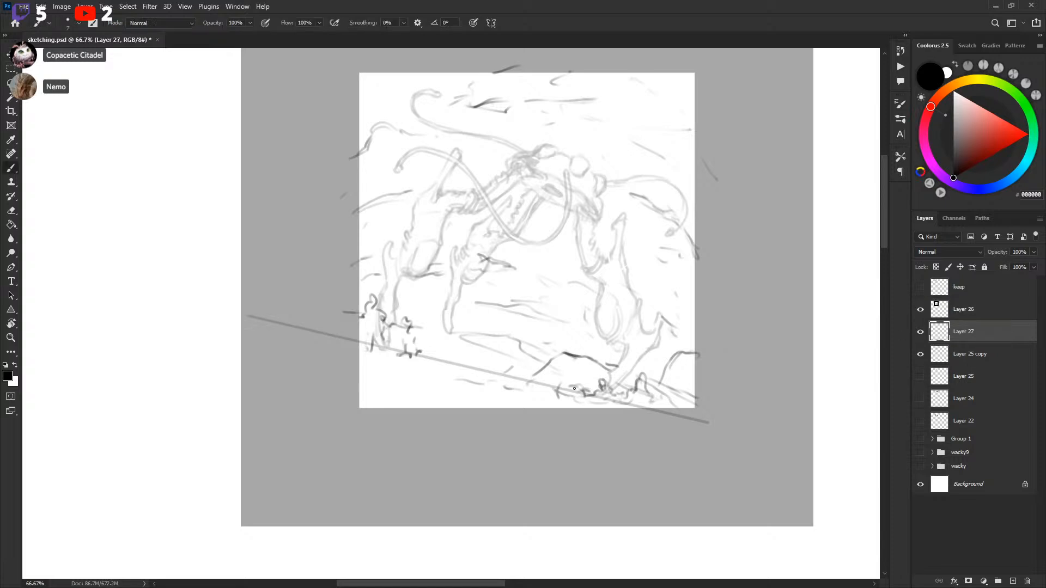
pyautogui.moveTo(359, 366)
pyautogui.mouseDown()
pyautogui.moveTo(389, 358)
pyautogui.moveTo(424, 283)
pyautogui.mouseUp()
pyautogui.hotkey('ctrl', 'z')
pyautogui.moveTo(763, 344); pyautogui.dragTo(764, 346)
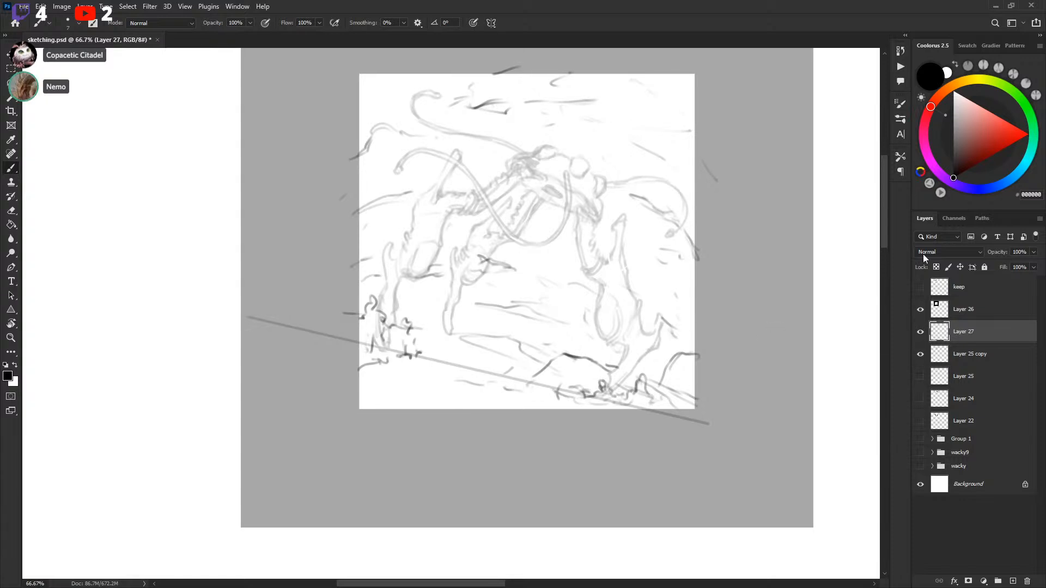
# Step: Compare the composition with Layer 26 and Layer 27 hidden and shown, and add a new layer above Layer 27
pyautogui.click(920, 310)
pyautogui.click(920, 310)
pyautogui.click(920, 332)
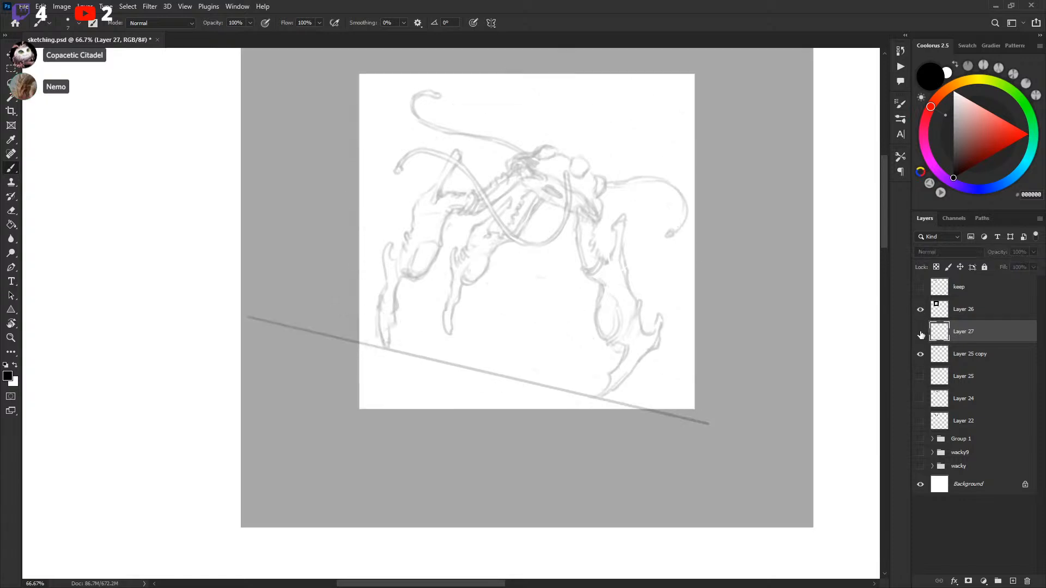
pyautogui.click(921, 332)
pyautogui.click(1012, 581)
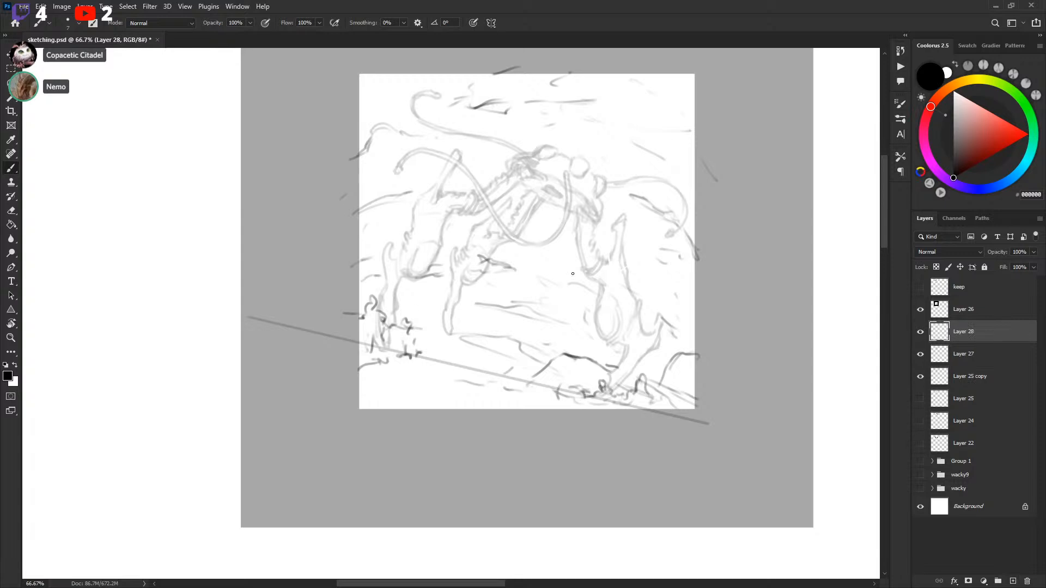
# Step: Try a curved appendage stroke running from the creature's underside down toward the ground between its legs
pyautogui.moveTo(573, 274); pyautogui.dragTo(579, 279)
pyautogui.hotkey('ctrl', '+')
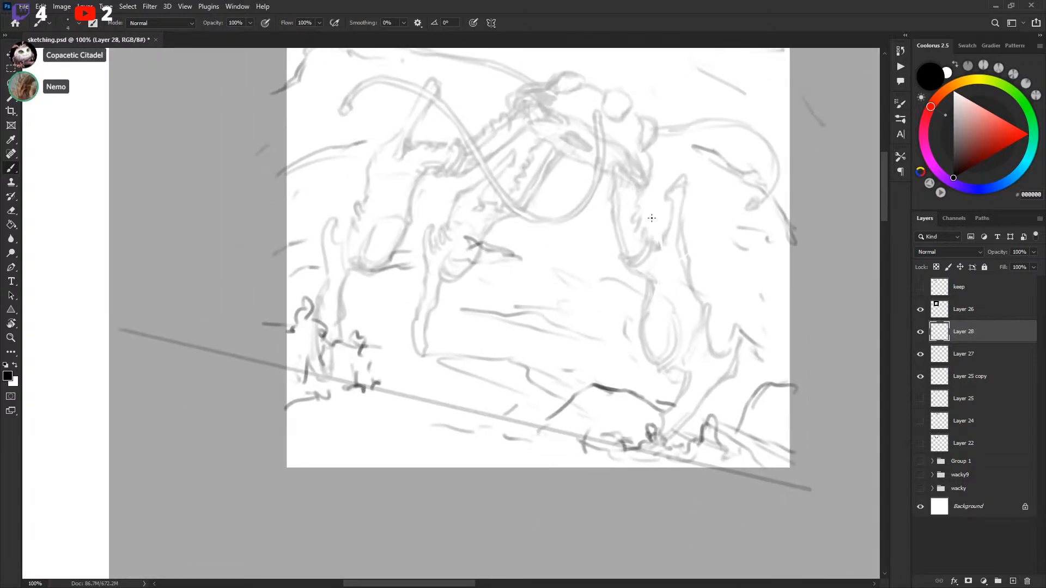
pyautogui.moveTo(604, 160)
pyautogui.mouseDown()
pyautogui.moveTo(565, 235)
pyautogui.moveTo(455, 255)
pyautogui.moveTo(429, 333)
pyautogui.moveTo(407, 327)
pyautogui.mouseUp()
pyautogui.hotkey('ctrl', 'z')
pyautogui.moveTo(626, 195); pyautogui.dragTo(604, 228)
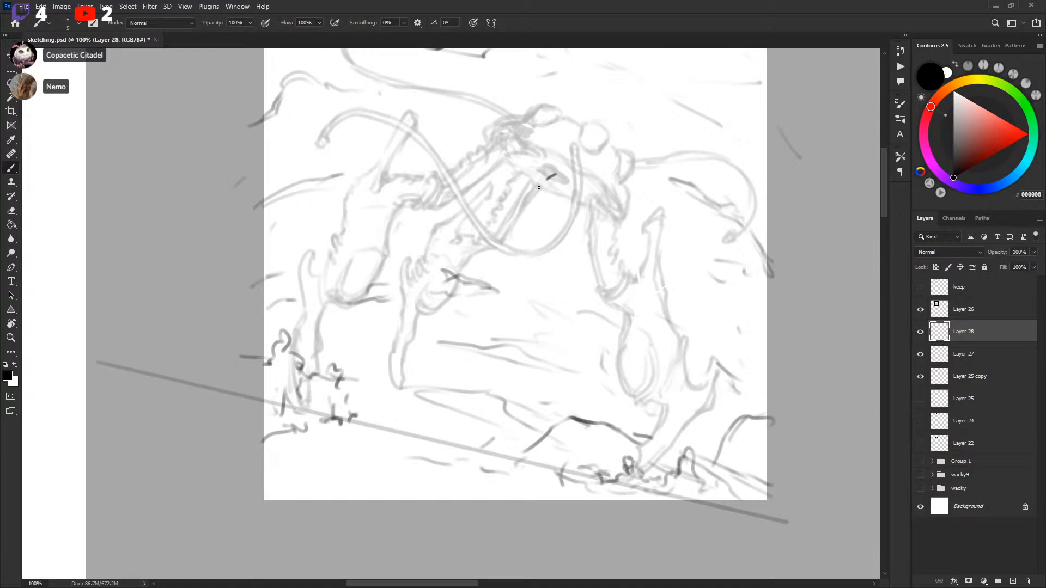
pyautogui.moveTo(539, 187)
pyautogui.mouseDown()
pyautogui.moveTo(493, 384)
pyautogui.moveTo(362, 432)
pyautogui.mouseUp()
pyautogui.moveTo(627, 339); pyautogui.dragTo(642, 332)
pyautogui.hotkey('ctrl', 'z')
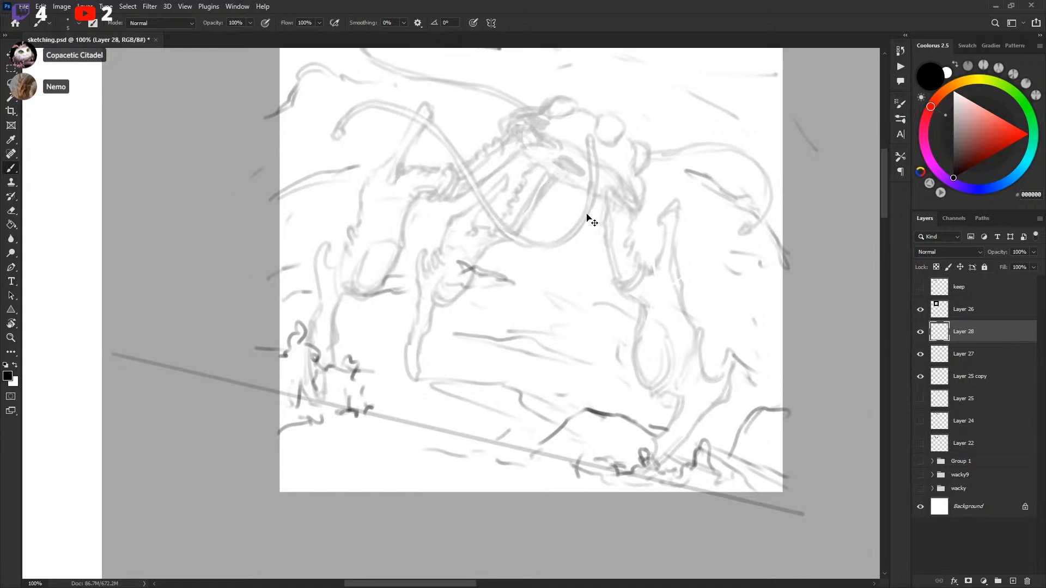
# Step: Try a long tendril hanging from the creature's head and ending in a hook above the ground
pyautogui.hotkey('ctrl', '-')
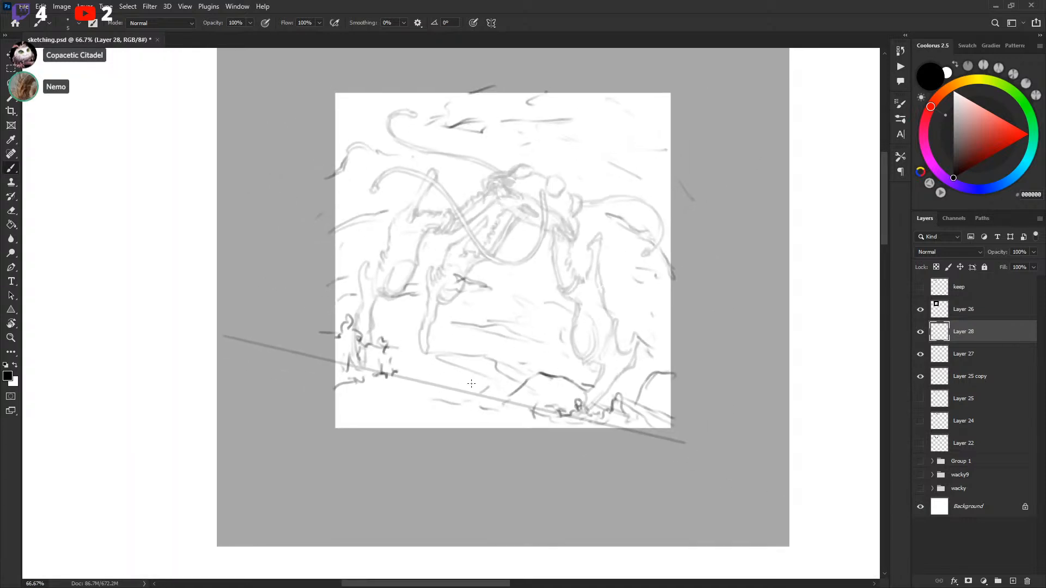
pyautogui.moveTo(467, 331)
pyautogui.mouseDown()
pyautogui.moveTo(445, 344)
pyautogui.moveTo(475, 339)
pyautogui.mouseUp()
pyautogui.hotkey('ctrl', 'z')
pyautogui.moveTo(635, 341); pyautogui.dragTo(631, 339)
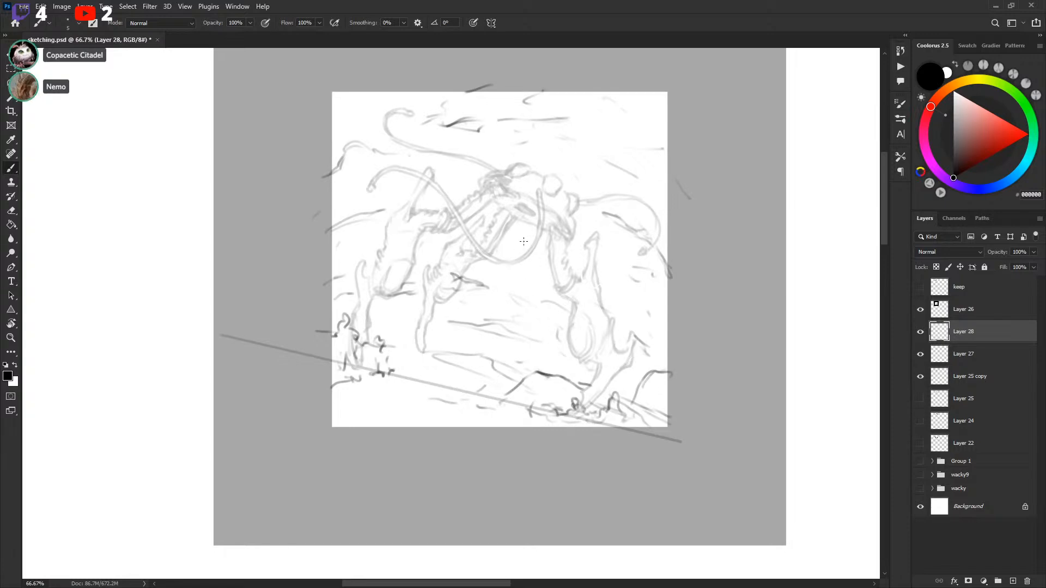
pyautogui.moveTo(535, 211)
pyautogui.mouseDown()
pyautogui.moveTo(527, 300)
pyautogui.moveTo(486, 323)
pyautogui.moveTo(433, 318)
pyautogui.moveTo(432, 283)
pyautogui.moveTo(482, 303)
pyautogui.moveTo(461, 362)
pyautogui.moveTo(423, 393)
pyautogui.mouseUp()
pyautogui.hotkey('ctrl', 'z')
pyautogui.moveTo(520, 208)
pyautogui.mouseDown()
pyautogui.moveTo(505, 268)
pyautogui.moveTo(519, 319)
pyautogui.moveTo(539, 351)
pyautogui.mouseUp()
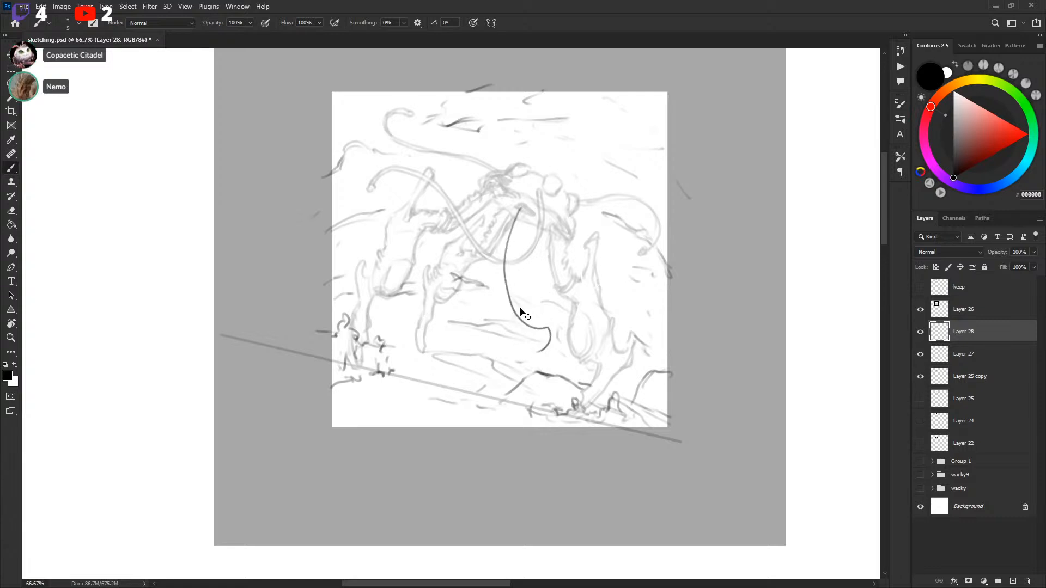
pyautogui.hotkey('ctrl', 'z')
# Step: Compare the composition with the background on Layer 27 and the creature on Layer 25 copy hidden and shown
pyautogui.click(920, 354)
pyautogui.click(922, 355)
pyautogui.click(922, 377)
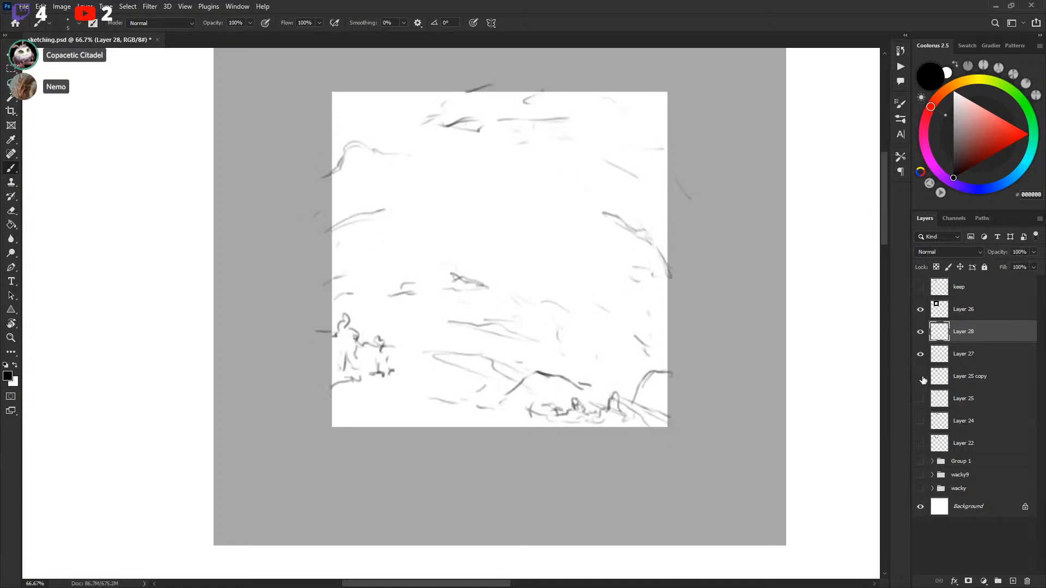
pyautogui.click(922, 377)
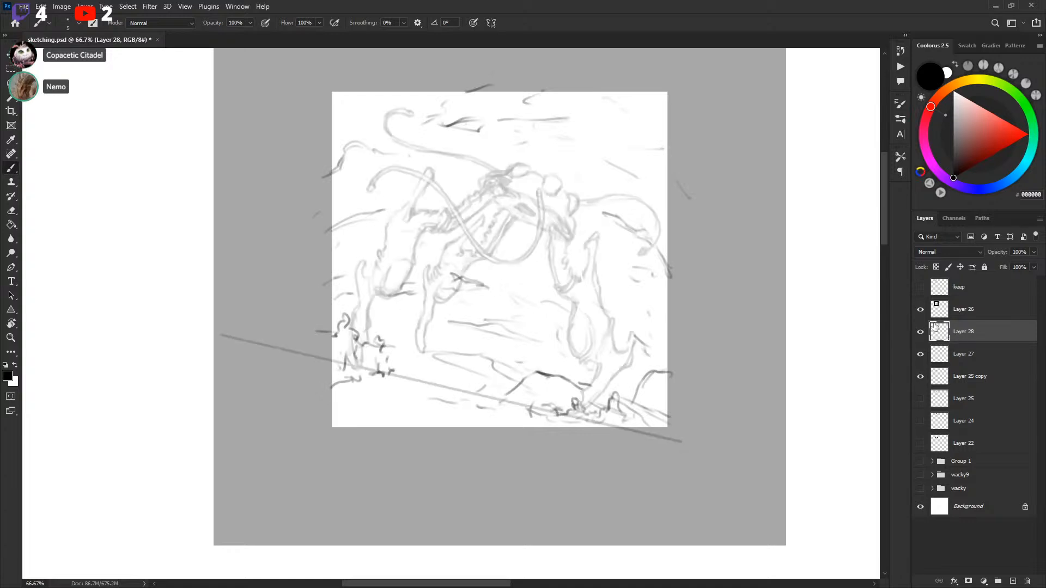
pyautogui.moveTo(593, 309)
pyautogui.mouseDown()
pyautogui.moveTo(600, 297)
pyautogui.moveTo(597, 325)
pyautogui.moveTo(608, 314)
pyautogui.mouseUp()
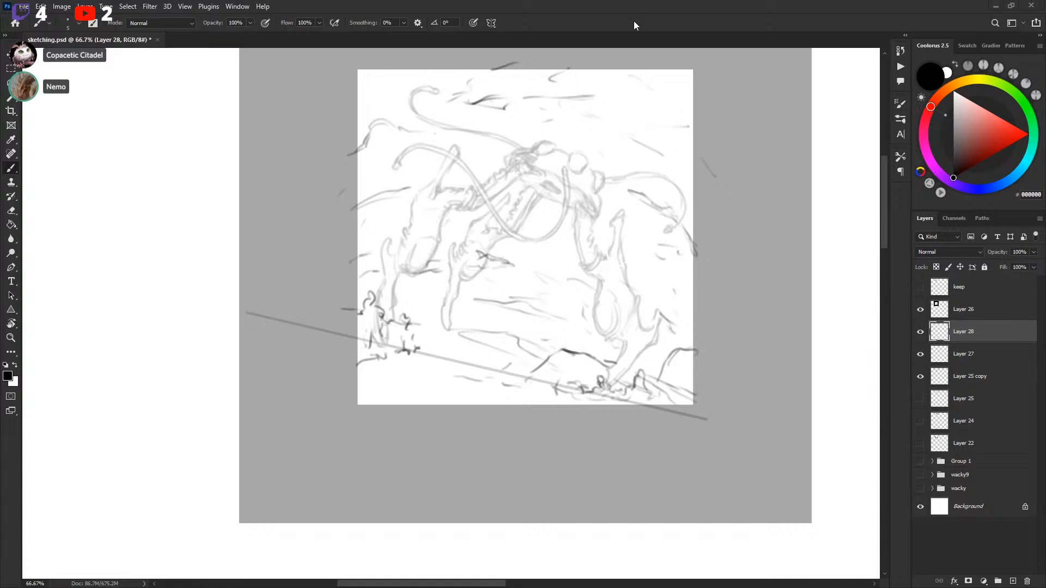
pyautogui.moveTo(575, 329)
pyautogui.mouseDown()
pyautogui.moveTo(583, 341)
pyautogui.moveTo(590, 325)
pyautogui.mouseUp()
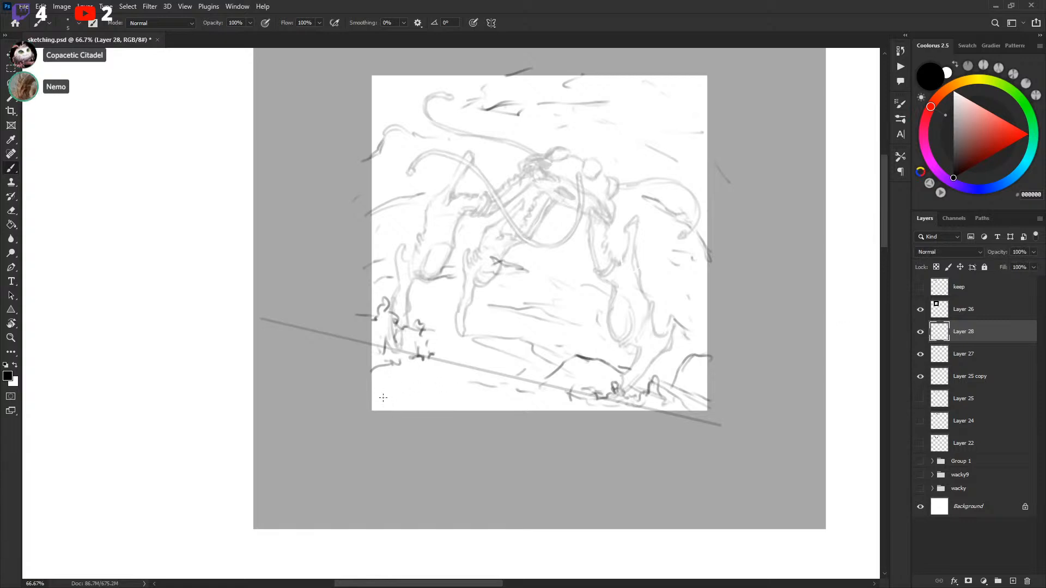
# Step: Sketch a zigzag foreground stroke and a row of tiny crowd marks along the slanted ground between the legs
pyautogui.moveTo(391, 390); pyautogui.dragTo(446, 388)
pyautogui.moveTo(387, 368)
pyautogui.mouseDown()
pyautogui.moveTo(500, 348)
pyautogui.moveTo(518, 375)
pyautogui.mouseUp()
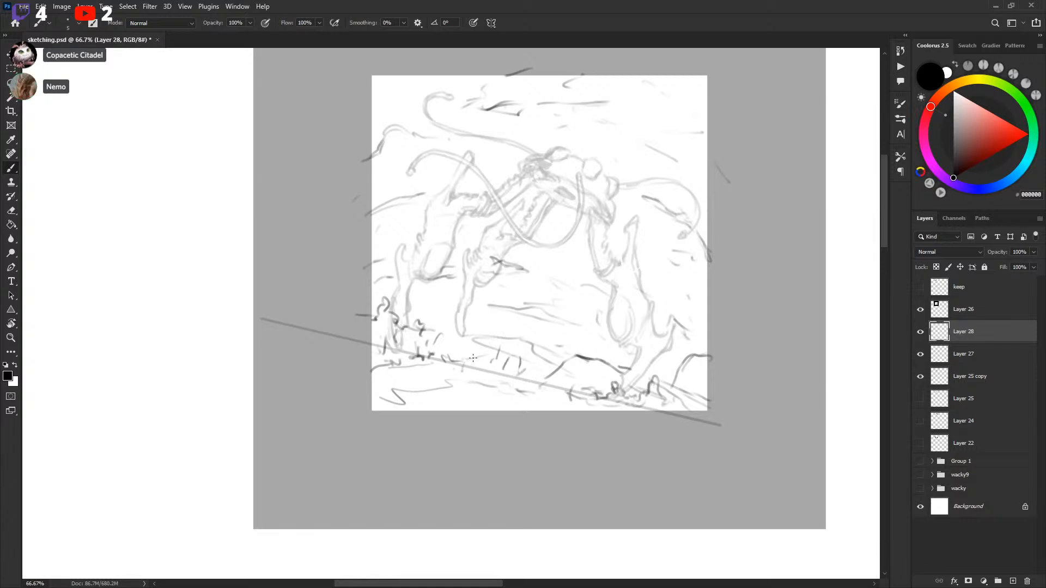
pyautogui.moveTo(478, 354)
pyautogui.mouseDown()
pyautogui.moveTo(484, 365)
pyautogui.moveTo(506, 363)
pyautogui.mouseUp()
pyautogui.moveTo(493, 375)
pyautogui.mouseDown()
pyautogui.moveTo(531, 373)
pyautogui.moveTo(517, 380)
pyautogui.moveTo(546, 385)
pyautogui.mouseUp()
# Step: Darken the outlines of the tiny figures beside the creature's left and right feet
pyautogui.moveTo(443, 362)
pyautogui.mouseDown()
pyautogui.moveTo(411, 311)
pyautogui.moveTo(415, 329)
pyautogui.moveTo(419, 320)
pyautogui.moveTo(401, 328)
pyautogui.moveTo(374, 317)
pyautogui.mouseUp()
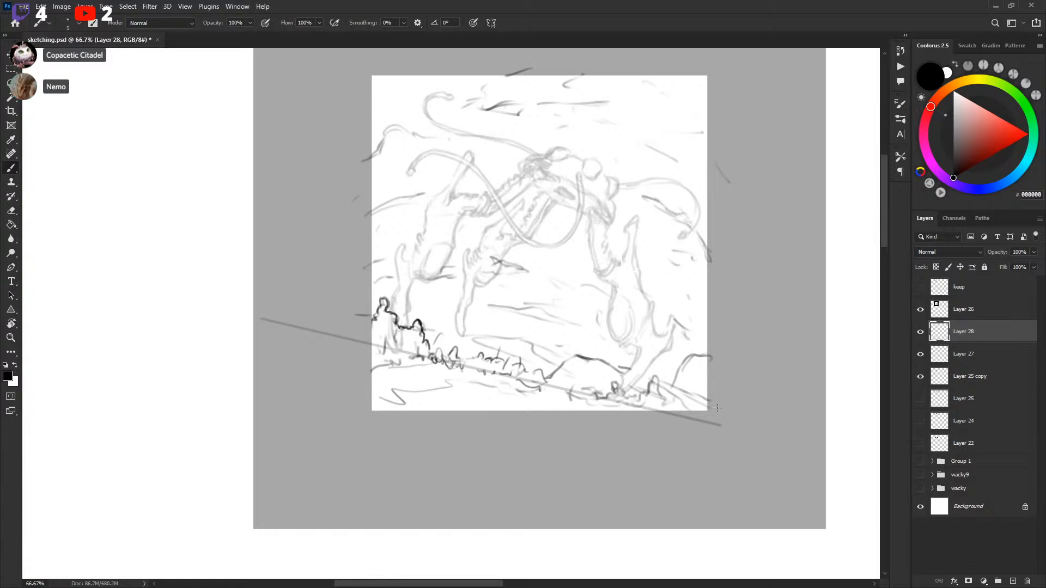
pyautogui.moveTo(718, 408); pyautogui.dragTo(716, 400)
pyautogui.moveTo(603, 389)
pyautogui.mouseDown()
pyautogui.moveTo(611, 376)
pyautogui.moveTo(623, 380)
pyautogui.mouseUp()
pyautogui.moveTo(736, 371); pyautogui.dragTo(732, 373)
pyautogui.moveTo(532, 221); pyautogui.dragTo(535, 232)
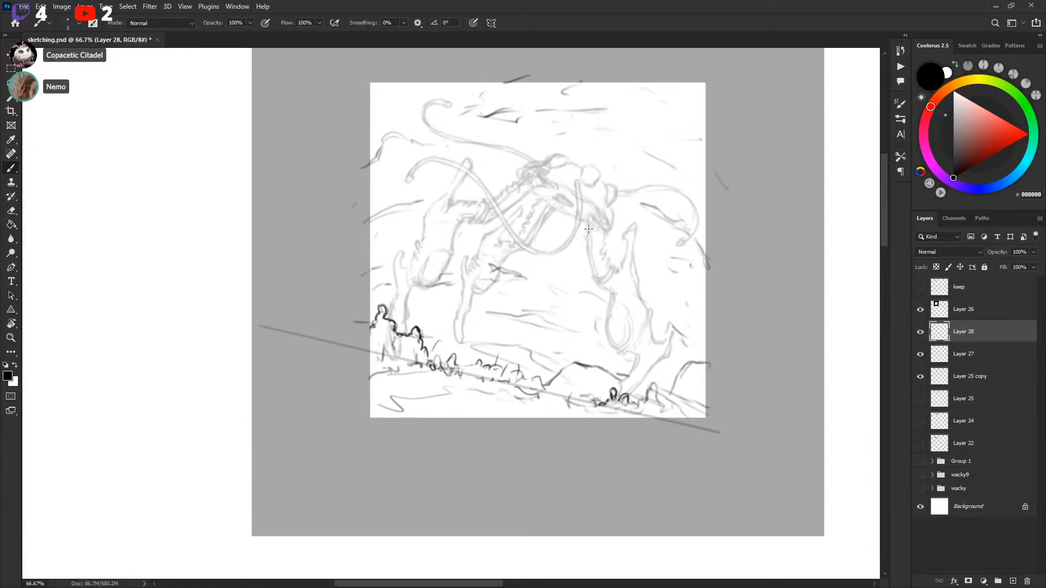
# Step: Try a long S-curve from the creature's head down into the crowd
pyautogui.moveTo(582, 199)
pyautogui.mouseDown()
pyautogui.moveTo(575, 269)
pyautogui.moveTo(556, 291)
pyautogui.moveTo(513, 302)
pyautogui.moveTo(477, 337)
pyautogui.moveTo(507, 386)
pyautogui.mouseUp()
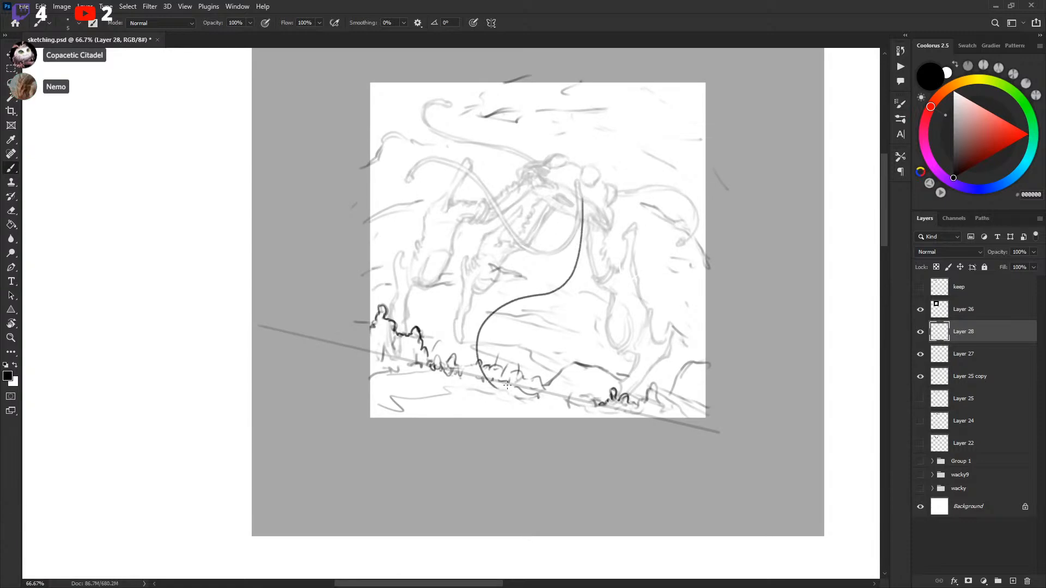
pyautogui.hotkey('ctrl', 'z')
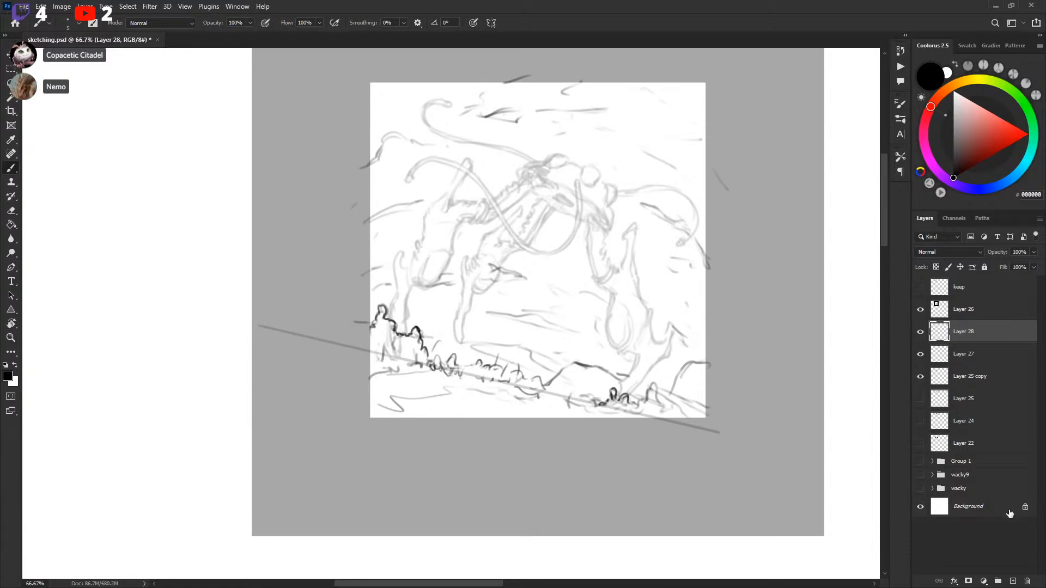
# Step: Compare the crowd strokes hidden and shown, and merge Layer 28 down into Layer 27
pyautogui.click(920, 332)
pyautogui.click(920, 333)
pyautogui.click(921, 333)
pyautogui.click(921, 334)
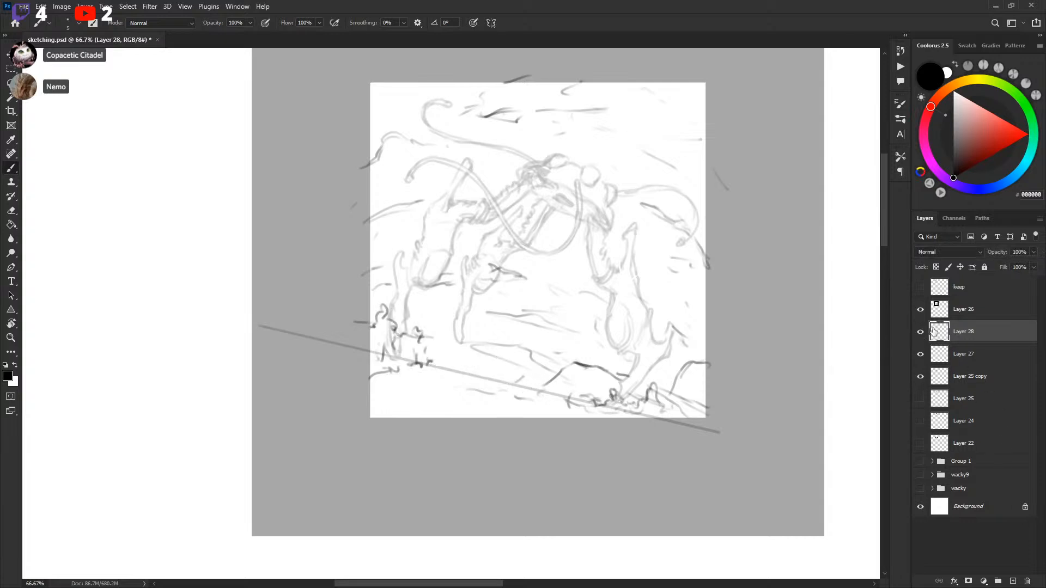
pyautogui.hotkey('ctrl', 'e')
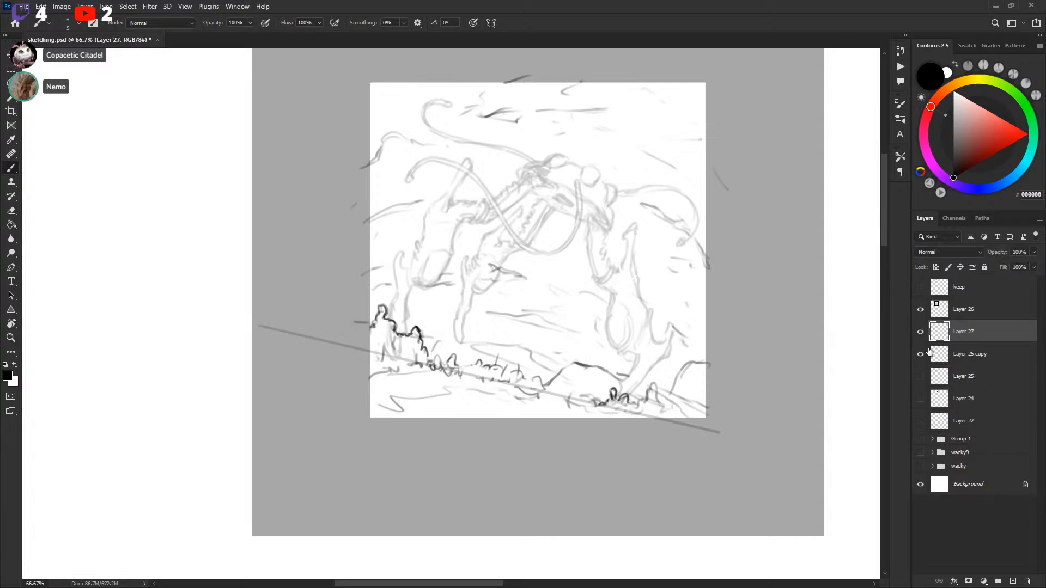
# Step: Add a new layer above Layer 27 and sketch a spiral coil above the crowd between the creature's legs
pyautogui.click(1012, 581)
pyautogui.moveTo(456, 379)
pyautogui.mouseDown()
pyautogui.moveTo(431, 329)
pyautogui.moveTo(538, 288)
pyautogui.moveTo(591, 298)
pyautogui.mouseUp()
pyautogui.hotkey('ctrl', 'z')
pyautogui.moveTo(434, 380)
pyautogui.mouseDown()
pyautogui.moveTo(446, 296)
pyautogui.moveTo(589, 309)
pyautogui.moveTo(624, 293)
pyautogui.moveTo(570, 212)
pyautogui.mouseUp()
pyautogui.hotkey('ctrl', 'z')
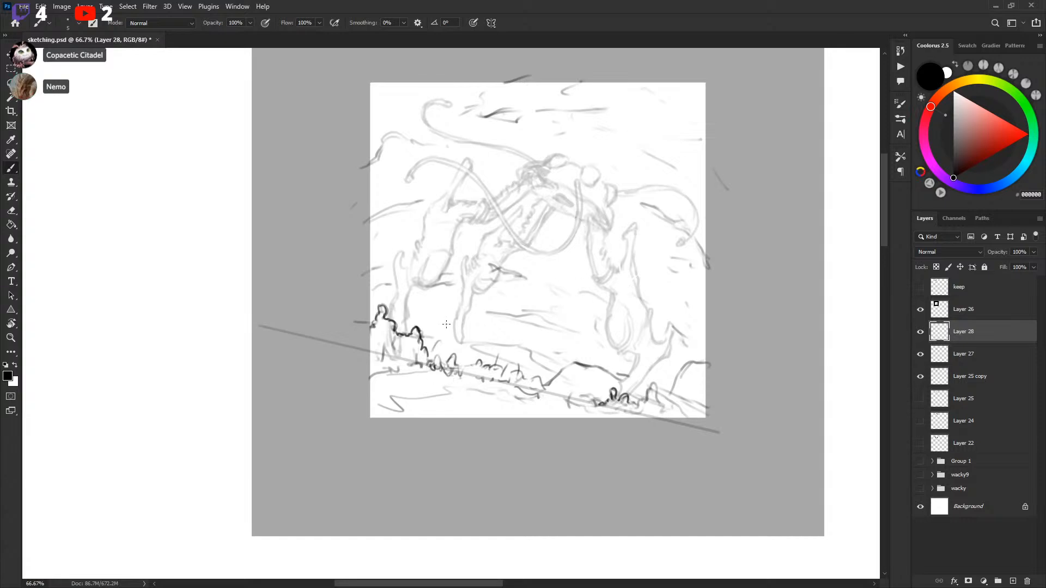
pyautogui.moveTo(447, 299)
pyautogui.mouseDown()
pyautogui.moveTo(470, 352)
pyautogui.moveTo(544, 316)
pyautogui.moveTo(527, 293)
pyautogui.moveTo(520, 316)
pyautogui.moveTo(510, 308)
pyautogui.moveTo(529, 315)
pyautogui.moveTo(513, 312)
pyautogui.moveTo(513, 289)
pyautogui.moveTo(536, 308)
pyautogui.moveTo(532, 318)
pyautogui.moveTo(535, 301)
pyautogui.moveTo(523, 321)
pyautogui.moveTo(513, 307)
pyautogui.moveTo(530, 292)
pyautogui.moveTo(543, 308)
pyautogui.moveTo(505, 345)
pyautogui.moveTo(529, 332)
pyautogui.mouseUp()
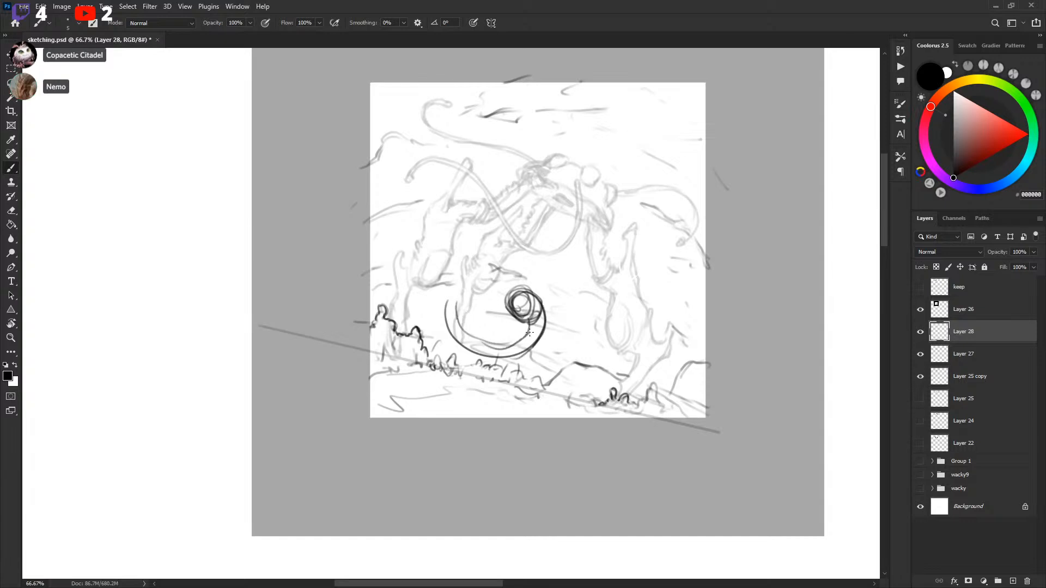
# Step: Connect the spiral coil to the creature's head with a layered S-curve, forming a long tendril
pyautogui.moveTo(461, 329)
pyautogui.mouseDown()
pyautogui.moveTo(454, 280)
pyautogui.moveTo(443, 324)
pyautogui.moveTo(485, 264)
pyautogui.moveTo(454, 288)
pyautogui.moveTo(520, 277)
pyautogui.mouseUp()
pyautogui.moveTo(454, 302)
pyautogui.mouseDown()
pyautogui.moveTo(464, 280)
pyautogui.moveTo(531, 275)
pyautogui.mouseUp()
pyautogui.moveTo(467, 278)
pyautogui.mouseDown()
pyautogui.moveTo(563, 275)
pyautogui.moveTo(524, 269)
pyautogui.moveTo(591, 259)
pyautogui.moveTo(570, 267)
pyautogui.moveTo(579, 249)
pyautogui.moveTo(568, 262)
pyautogui.moveTo(572, 205)
pyautogui.mouseUp()
pyautogui.moveTo(578, 249)
pyautogui.mouseDown()
pyautogui.moveTo(571, 204)
pyautogui.moveTo(565, 265)
pyautogui.mouseUp()
pyautogui.moveTo(580, 219)
pyautogui.mouseDown()
pyautogui.moveTo(571, 264)
pyautogui.moveTo(606, 284)
pyautogui.mouseUp()
pyautogui.moveTo(577, 245); pyautogui.dragTo(544, 263)
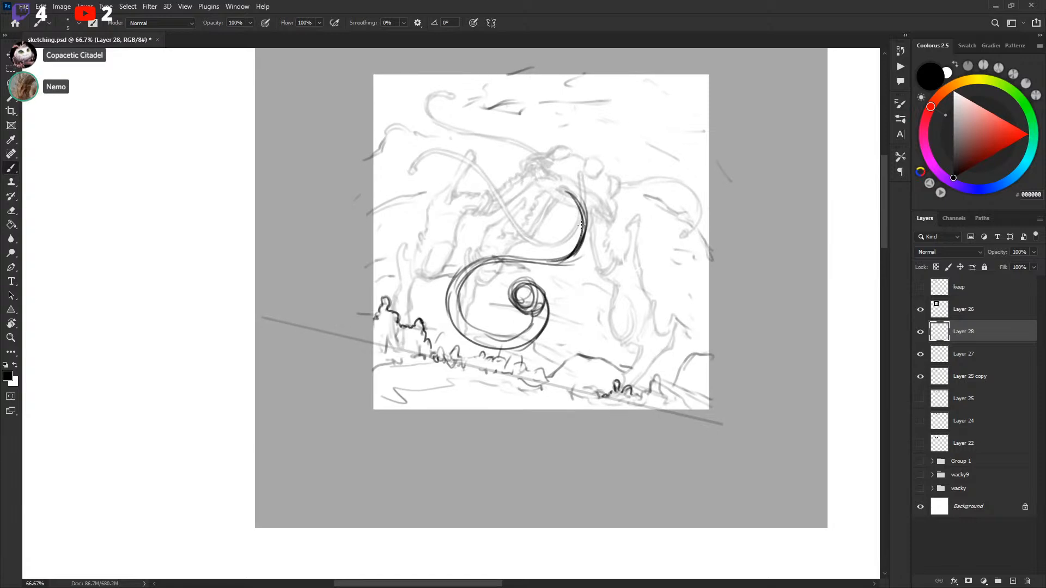
pyautogui.moveTo(634, 263); pyautogui.dragTo(642, 255)
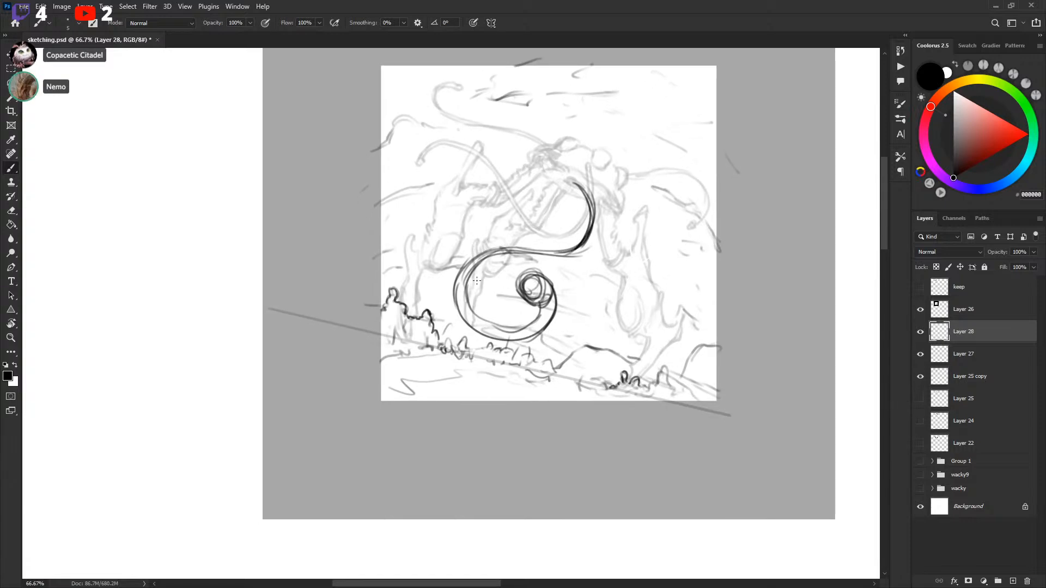
# Step: Lasso the coiled part of the tendril, nudge it slightly left and deselect
pyautogui.press('l')
pyautogui.moveTo(554, 269)
pyautogui.mouseDown()
pyautogui.moveTo(468, 351)
pyautogui.moveTo(498, 235)
pyautogui.moveTo(551, 272)
pyautogui.mouseUp()
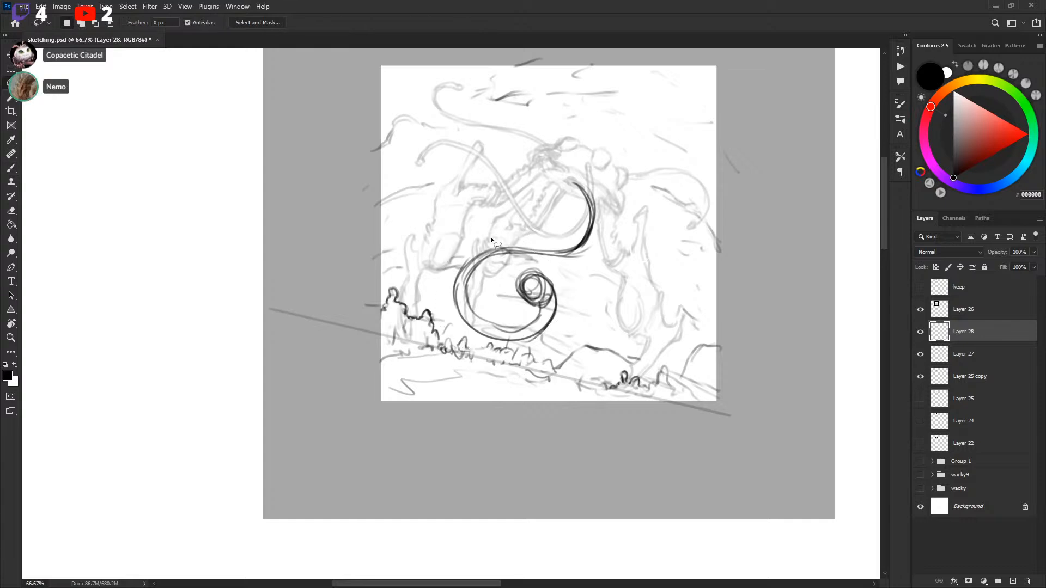
pyautogui.moveTo(490, 236)
pyautogui.mouseDown()
pyautogui.moveTo(485, 359)
pyautogui.moveTo(560, 243)
pyautogui.mouseUp()
pyautogui.press('v')
pyautogui.moveTo(578, 298)
pyautogui.mouseDown()
pyautogui.moveTo(566, 305)
pyautogui.moveTo(573, 298)
pyautogui.mouseUp()
pyautogui.hotkey('ctrl', 'd')
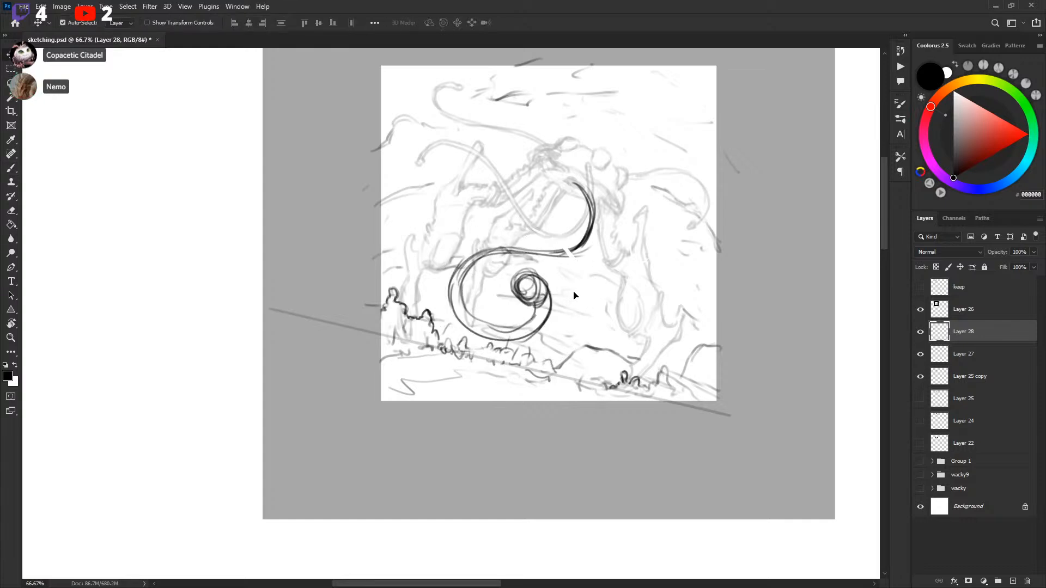
# Step: Bridge the gap where the coil meets the tendril's stem and reinforce the coil's inner lower edge
pyautogui.press('b')
pyautogui.moveTo(558, 252); pyautogui.dragTo(572, 250)
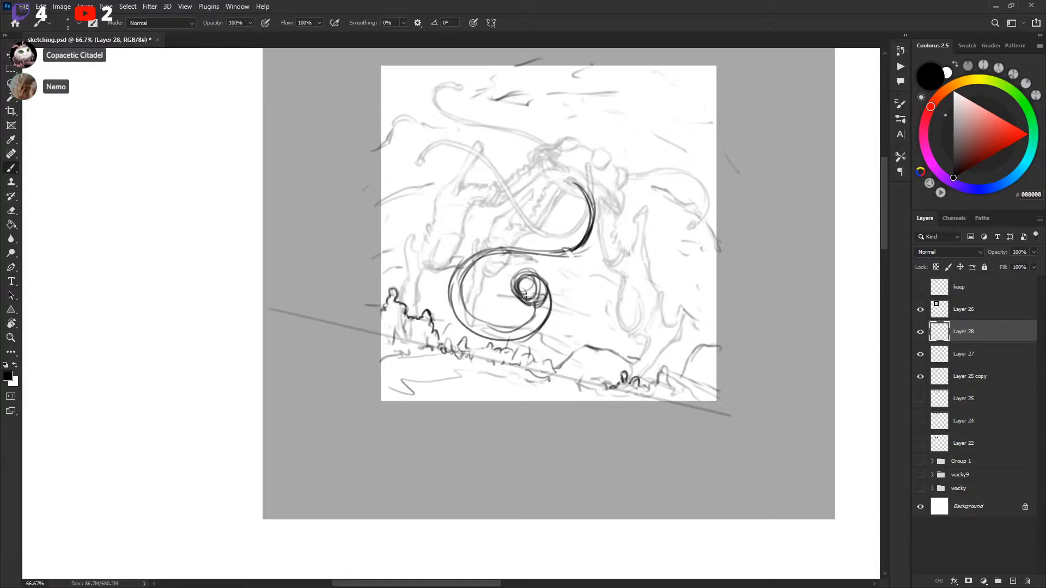
pyautogui.moveTo(535, 306)
pyautogui.mouseDown()
pyautogui.moveTo(496, 327)
pyautogui.moveTo(508, 323)
pyautogui.moveTo(470, 312)
pyautogui.moveTo(508, 330)
pyautogui.mouseUp()
pyautogui.moveTo(677, 297); pyautogui.dragTo(672, 304)
pyautogui.moveTo(607, 230); pyautogui.dragTo(607, 228)
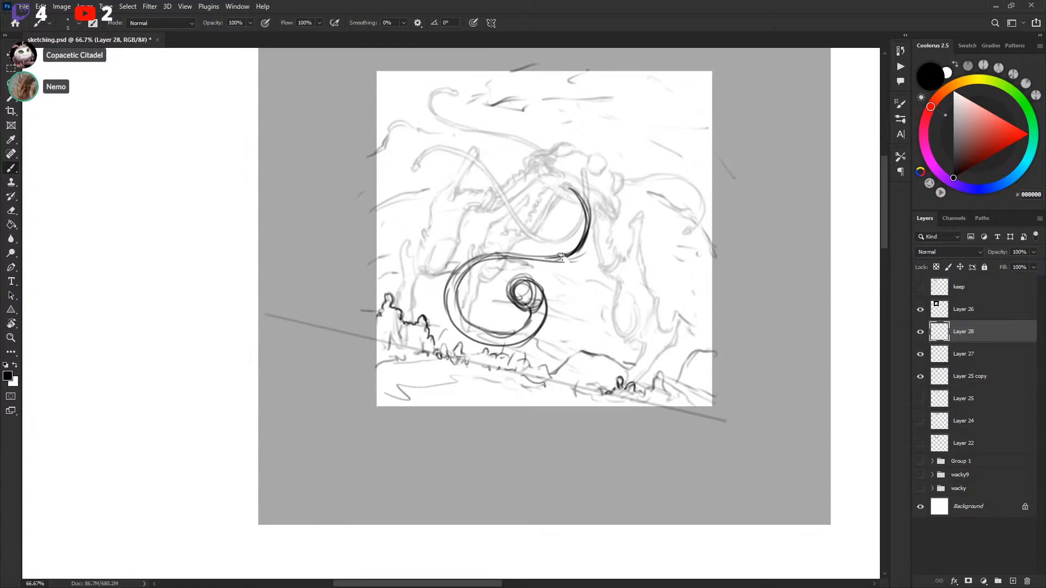
# Step: Thin the tendril's upper stem and bend with white strokes, and restore black as the brush colour
pyautogui.press('x')
pyautogui.moveTo(557, 258)
pyautogui.mouseDown()
pyautogui.moveTo(583, 241)
pyautogui.moveTo(585, 204)
pyautogui.mouseUp()
pyautogui.press('x')
pyautogui.press('x')
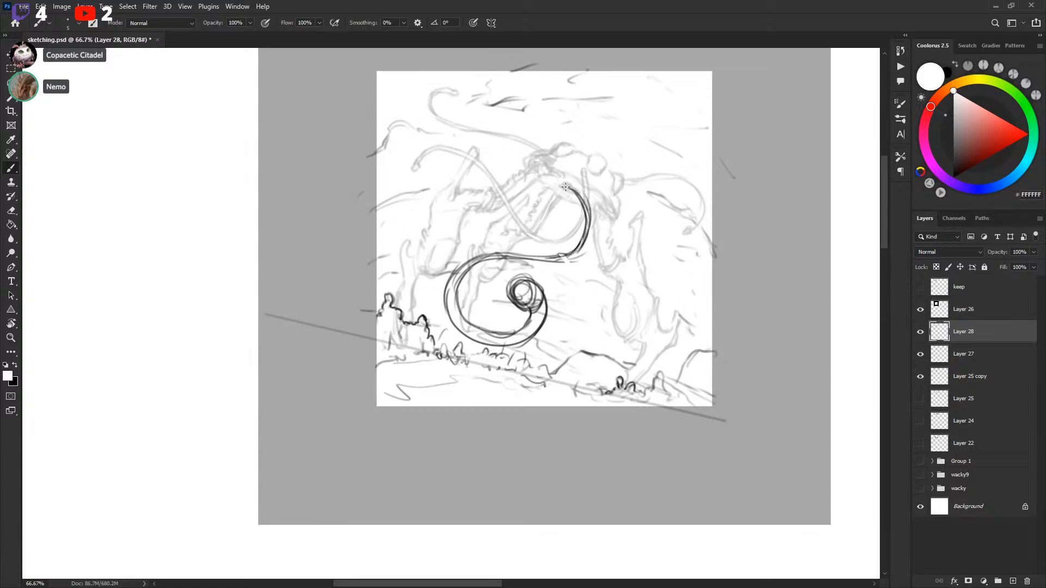
pyautogui.press('x')
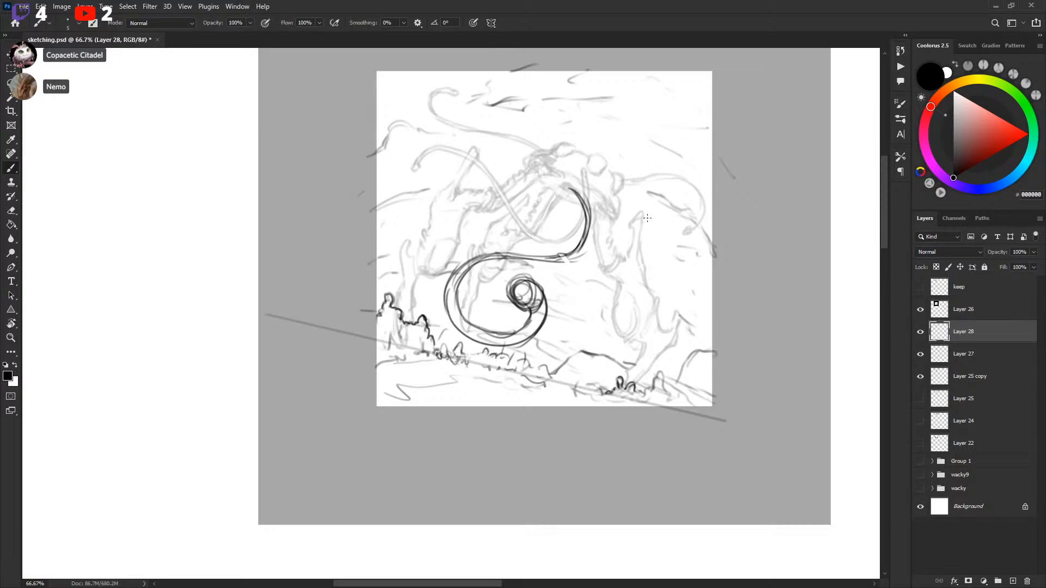
# Step: Extend the tendril's stem up to the creature's head, and delete and redraw the stem's lower bend
pyautogui.moveTo(587, 228); pyautogui.dragTo(580, 174)
pyautogui.press('l')
pyautogui.moveTo(595, 279)
pyautogui.mouseDown()
pyautogui.moveTo(565, 175)
pyautogui.moveTo(562, 268)
pyautogui.moveTo(582, 211)
pyautogui.mouseUp()
pyautogui.press('Delete')
pyautogui.hotkey('ctrl', 'd')
pyautogui.press('b')
pyautogui.moveTo(554, 257)
pyautogui.mouseDown()
pyautogui.moveTo(586, 217)
pyautogui.moveTo(577, 182)
pyautogui.moveTo(583, 240)
pyautogui.mouseUp()
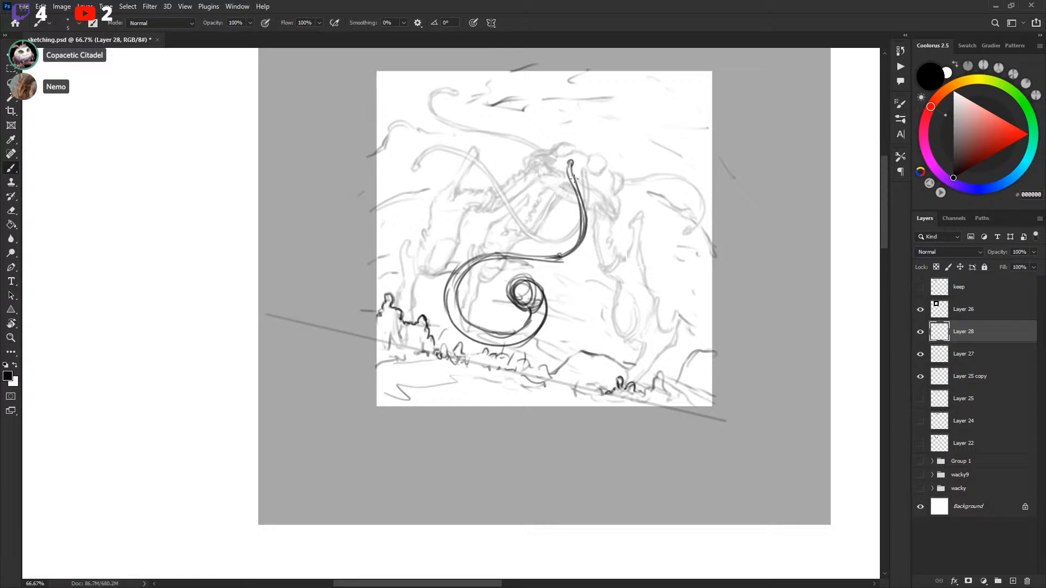
# Step: Trim the tendril's stem with white along its upper bend and reinforce its lower bend in black
pyautogui.press('x')
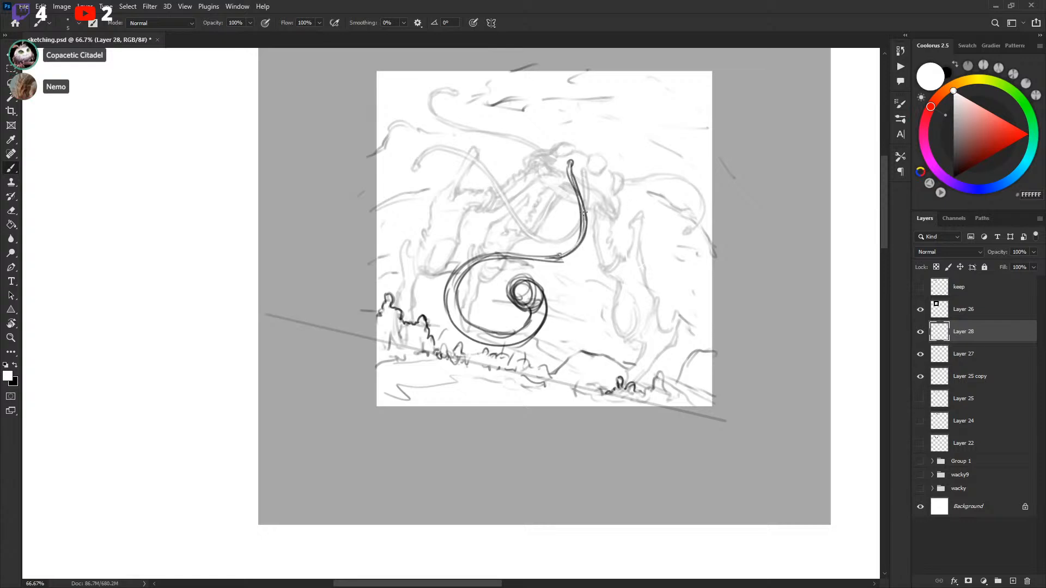
pyautogui.moveTo(583, 217); pyautogui.dragTo(582, 203)
pyautogui.press('x')
pyautogui.moveTo(555, 259); pyautogui.dragTo(585, 227)
pyautogui.press('x')
pyautogui.press('x')
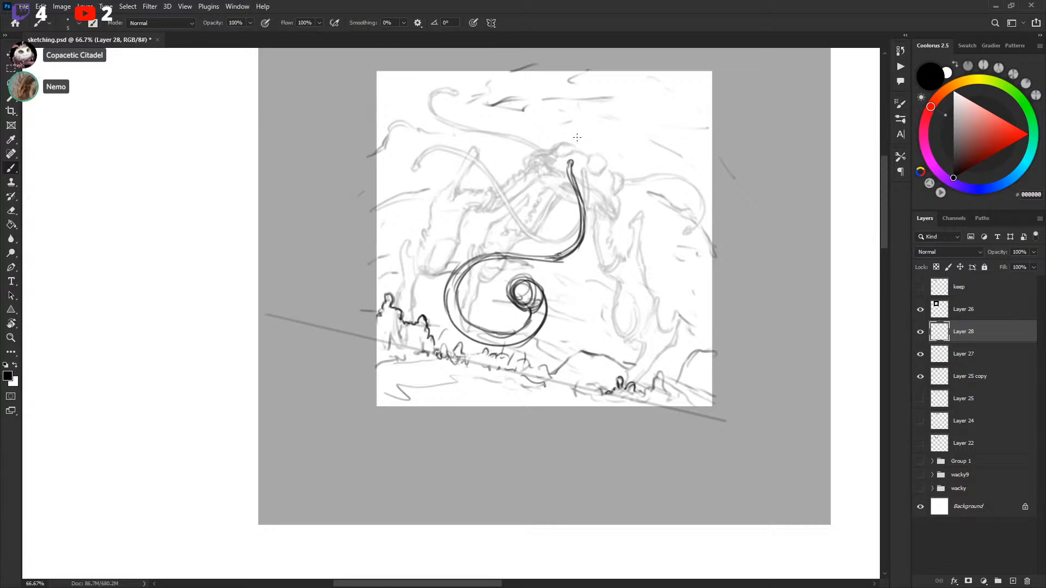
# Step: Clean up stray lines under the stem's lower bend and touch up the coil, alternating black and white strokes
pyautogui.press('x')
pyautogui.press('x')
pyautogui.moveTo(611, 247); pyautogui.dragTo(615, 245)
pyautogui.press('x')
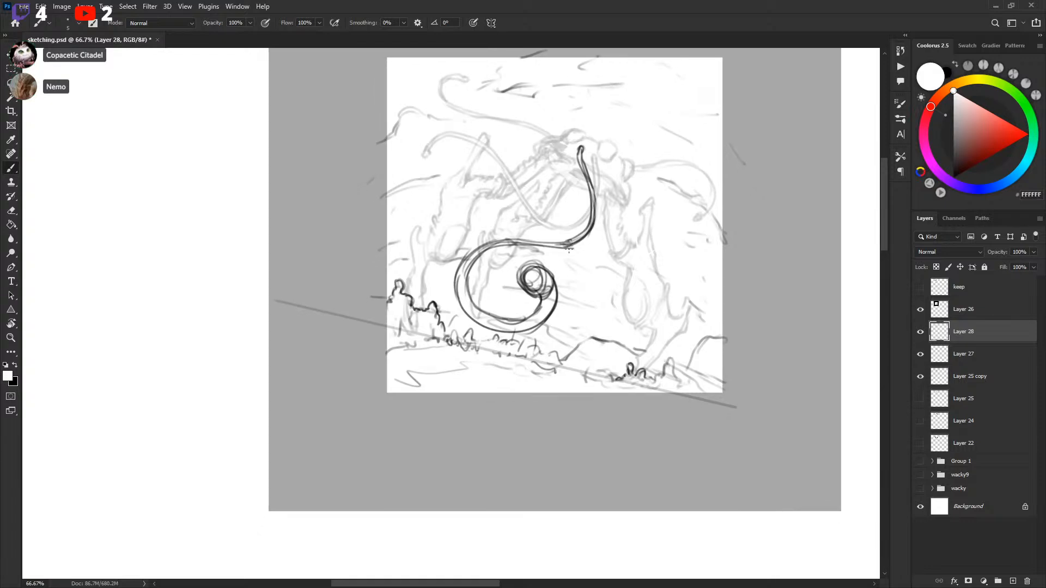
pyautogui.press('x')
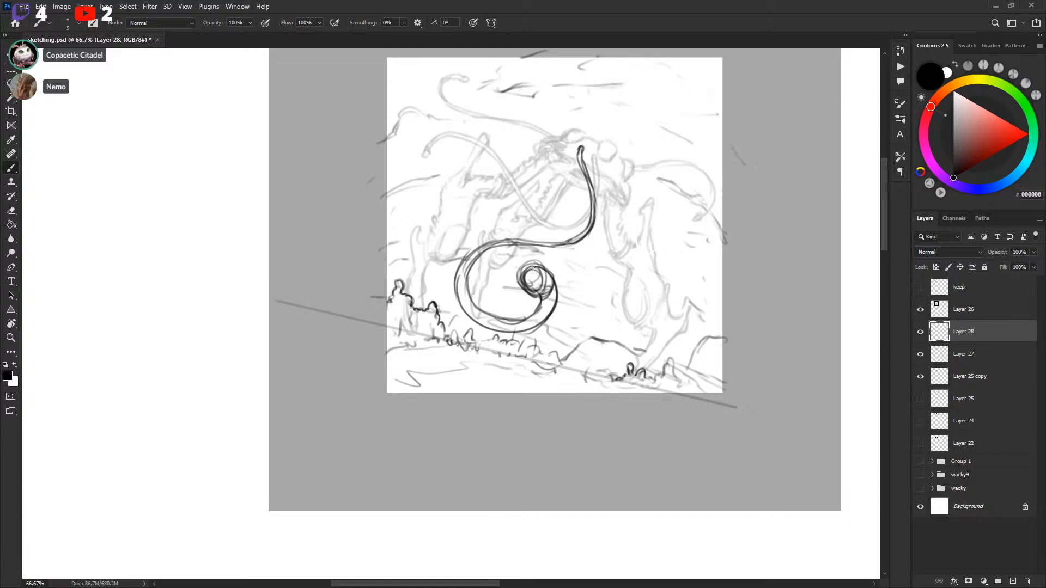
pyautogui.press('x')
pyautogui.press('x')
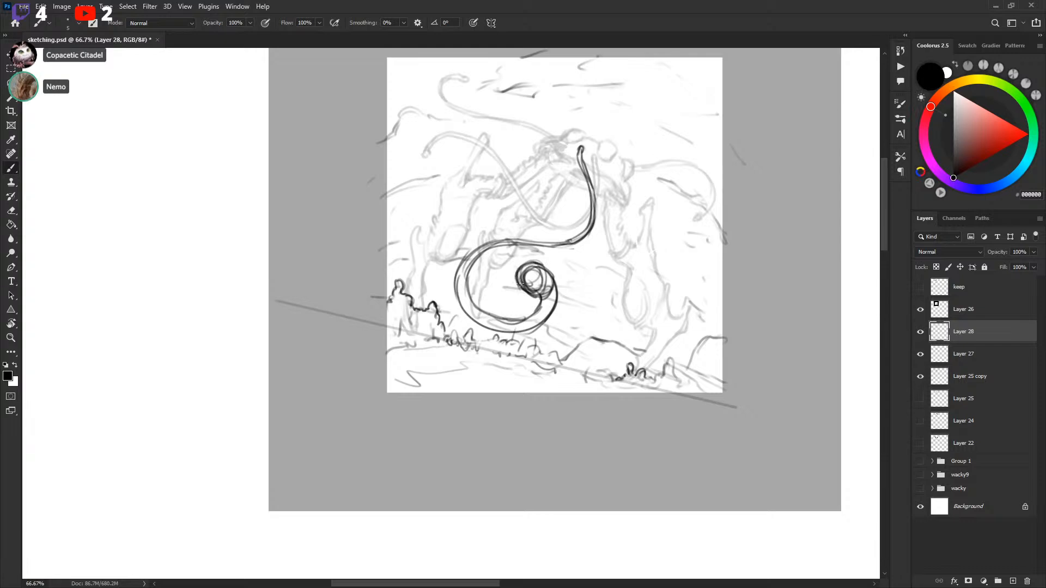
pyautogui.press('x')
# Step: Lasso and delete the scribbled centre of the coil, and redraw it as a clean black circle
pyautogui.press('l')
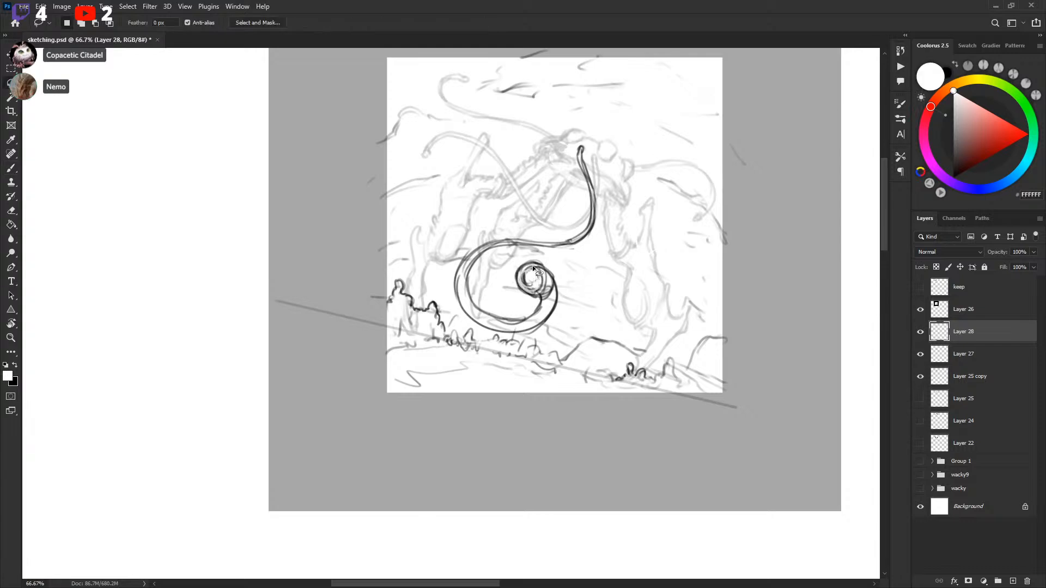
pyautogui.moveTo(532, 266)
pyautogui.mouseDown()
pyautogui.moveTo(549, 283)
pyautogui.moveTo(529, 264)
pyautogui.moveTo(539, 266)
pyautogui.moveTo(538, 297)
pyautogui.moveTo(534, 261)
pyautogui.mouseUp()
pyautogui.press('Delete')
pyautogui.hotkey('ctrl', 'd')
pyautogui.press('b')
pyautogui.press('x')
pyautogui.moveTo(540, 296)
pyautogui.mouseDown()
pyautogui.moveTo(546, 272)
pyautogui.moveTo(543, 294)
pyautogui.moveTo(542, 282)
pyautogui.moveTo(610, 279)
pyautogui.moveTo(536, 294)
pyautogui.mouseUp()
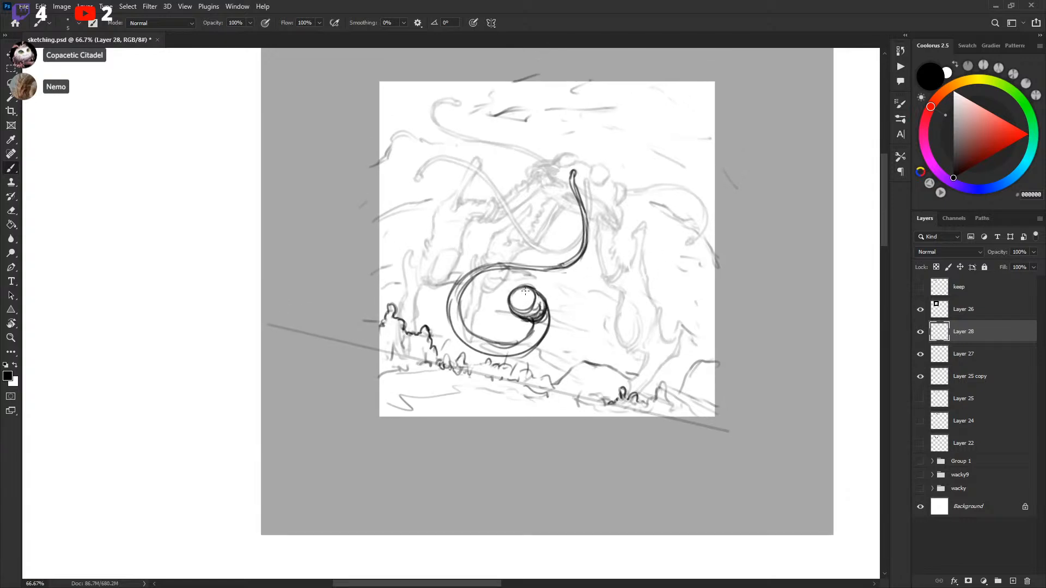
# Step: Lasso the coil's inner end, rotate it -18.55° and shift it up and left, and redraw the coil's lower outer edge
pyautogui.press('l')
pyautogui.moveTo(497, 325)
pyautogui.mouseDown()
pyautogui.moveTo(559, 318)
pyautogui.moveTo(534, 279)
pyautogui.moveTo(508, 283)
pyautogui.moveTo(518, 364)
pyautogui.moveTo(572, 303)
pyautogui.moveTo(530, 281)
pyautogui.mouseUp()
pyautogui.hotkey('ctrl', 't')
pyautogui.moveTo(653, 289); pyautogui.dragTo(641, 251)
pyautogui.moveTo(577, 313); pyautogui.dragTo(565, 298)
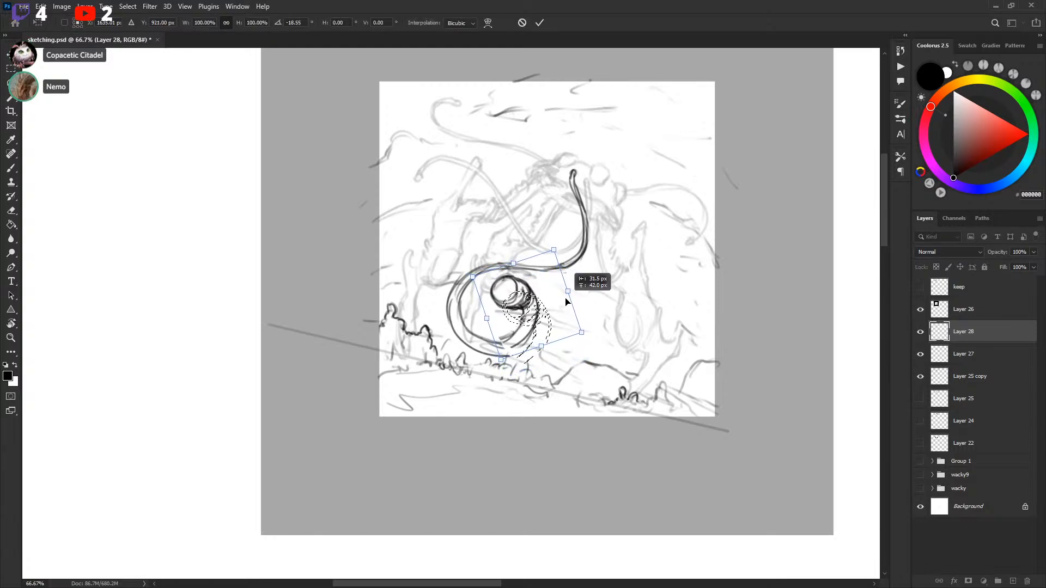
pyautogui.press('Return')
pyautogui.hotkey('ctrl', 'd')
pyautogui.press('b')
pyautogui.moveTo(497, 355); pyautogui.dragTo(524, 342)
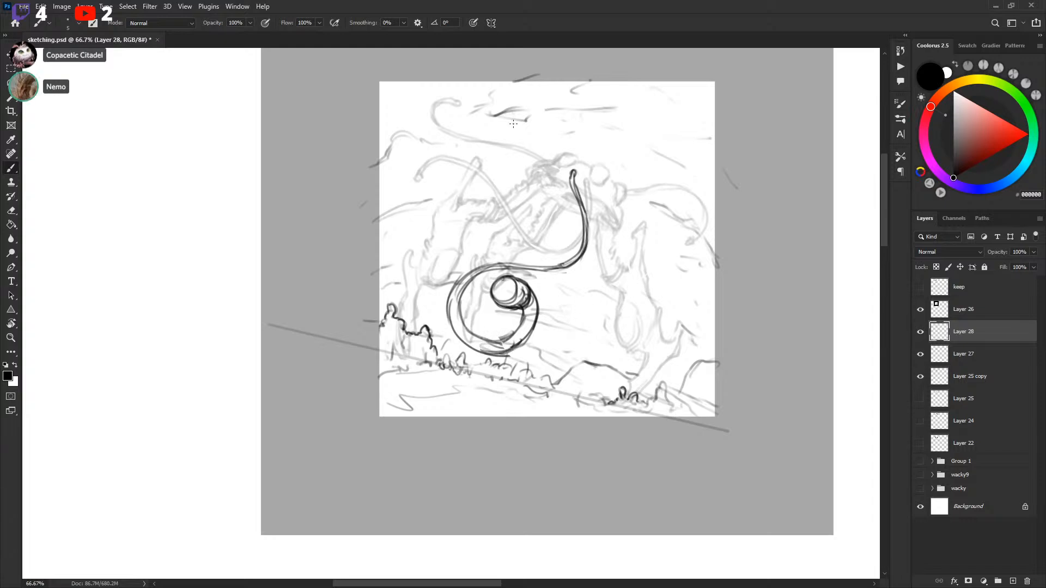
# Step: Try straight vertical and horizontal guide lines across the frame, through the coil and right of centre, and undo the misplaced ones
pyautogui.moveTo(517, 90); pyautogui.dragTo(518, 438)
pyautogui.moveTo(369, 306); pyautogui.dragTo(812, 306)
pyautogui.hotkey('ctrl', 'z')
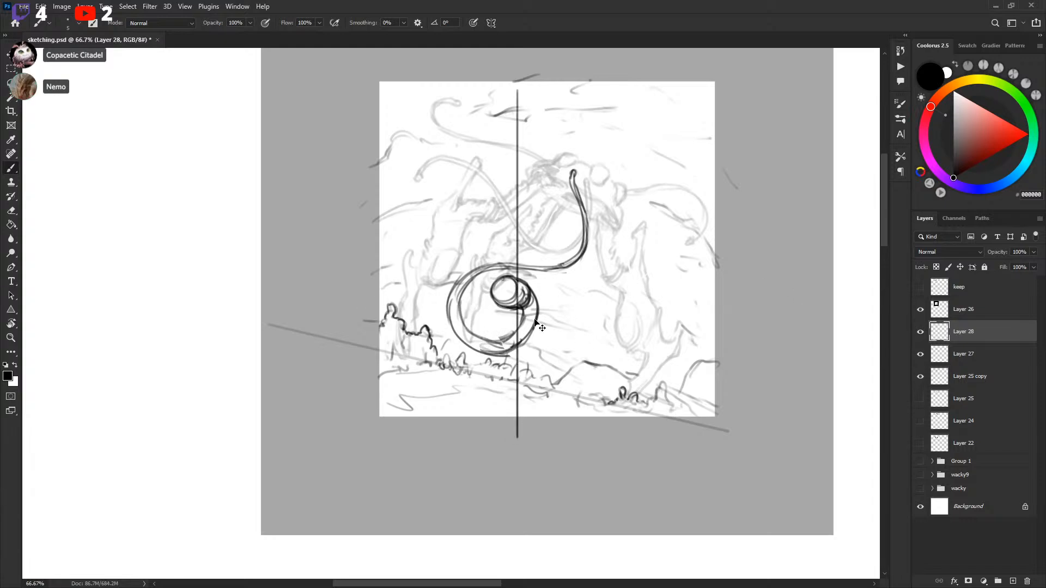
pyautogui.hotkey('ctrl', 'z')
pyautogui.moveTo(497, 417); pyautogui.dragTo(497, 49)
pyautogui.moveTo(379, 317); pyautogui.dragTo(789, 317)
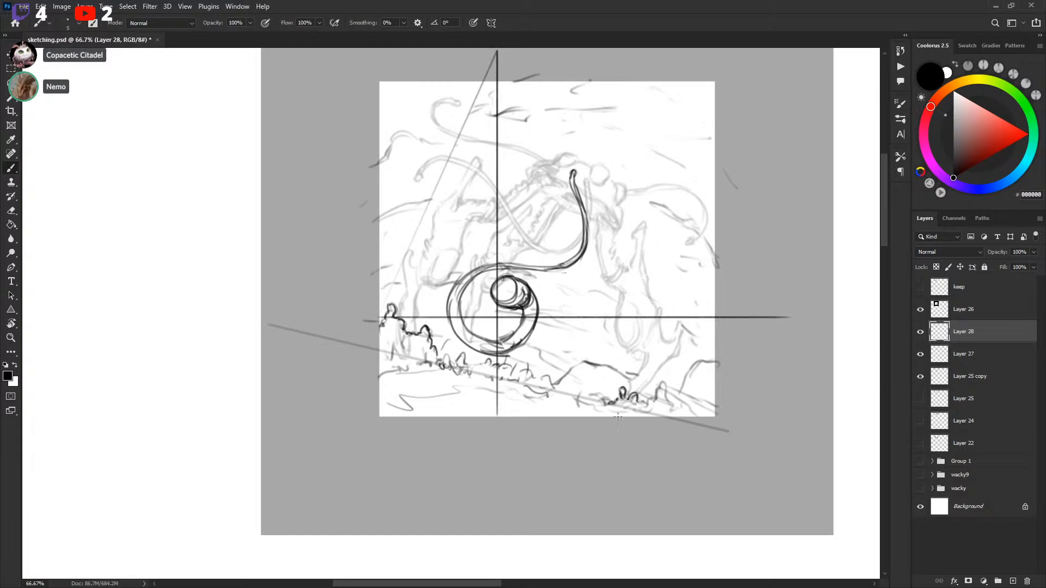
pyautogui.moveTo(618, 416); pyautogui.dragTo(618, 90)
pyautogui.hotkey('ctrl', 'z')
pyautogui.moveTo(603, 417); pyautogui.dragTo(602, 54)
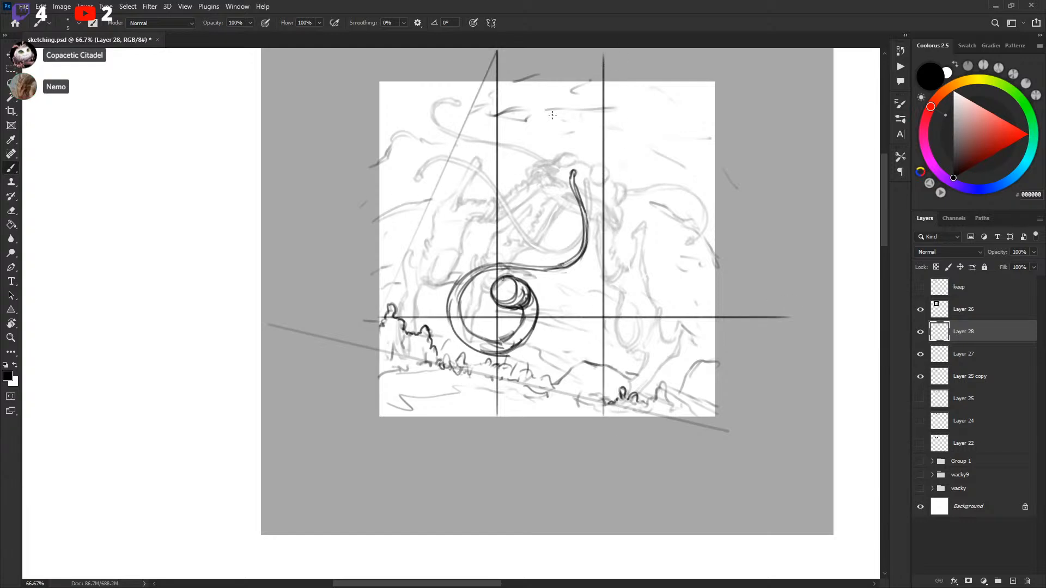
pyautogui.hotkey('ctrl', 'z')
pyautogui.hotkey('ctrl', 'z')
pyautogui.hotkey('ctrl', 'z')
# Step: Try a rule-of-thirds grid over the frame to check the composition, and undo all the guide lines
pyautogui.moveTo(377, 299); pyautogui.dragTo(800, 299)
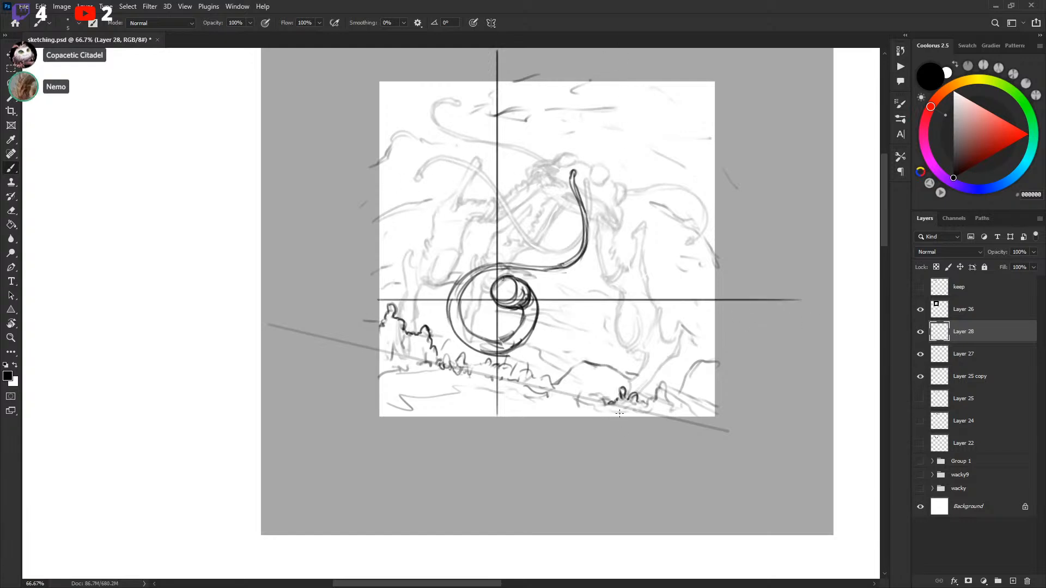
pyautogui.moveTo(619, 413); pyautogui.dragTo(619, 49)
pyautogui.moveTo(368, 201); pyautogui.dragTo(794, 202)
pyautogui.hotkey('ctrl', 'z')
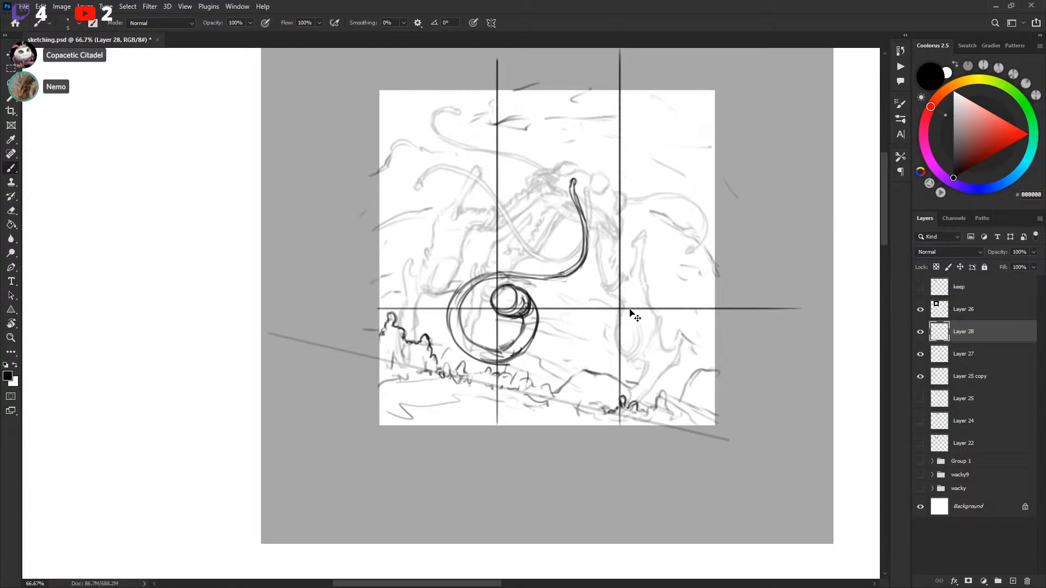
pyautogui.hotkey('ctrl', 'z')
pyautogui.moveTo(602, 429); pyautogui.dragTo(602, 66)
pyautogui.moveTo(369, 196); pyautogui.dragTo(830, 196)
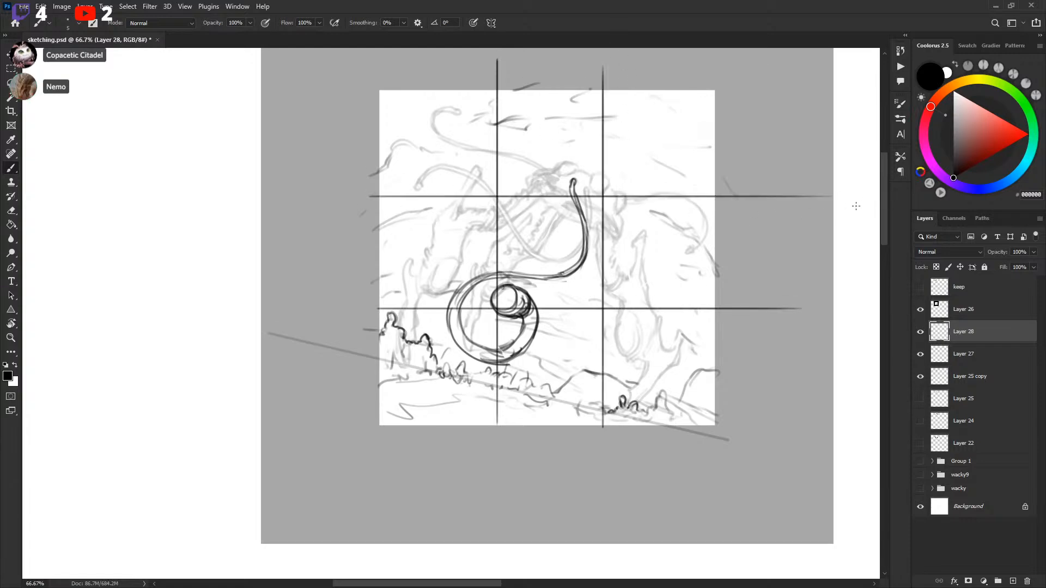
pyautogui.hotkey('ctrl', 'z')
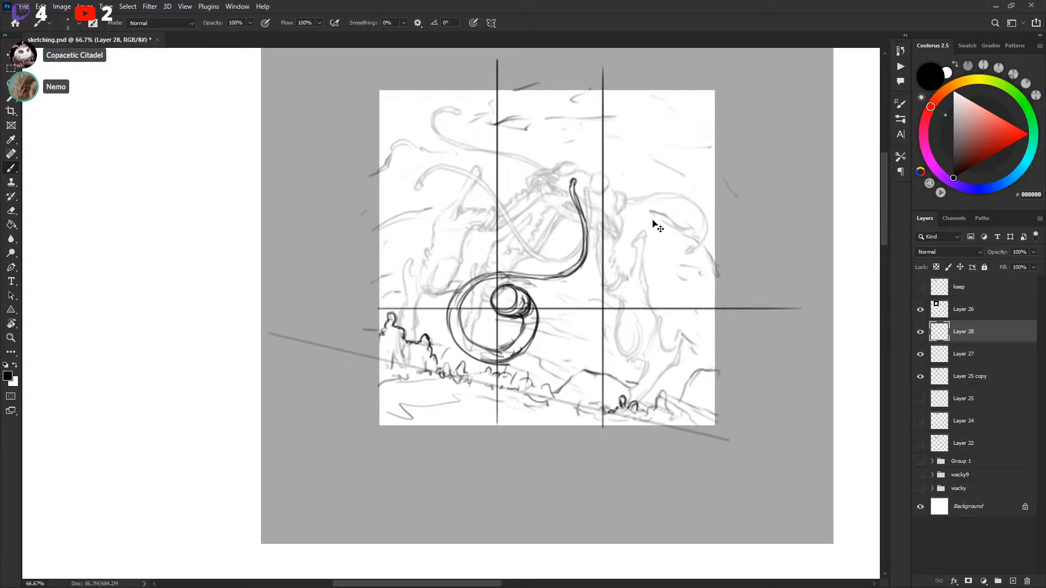
pyautogui.moveTo(361, 179); pyautogui.dragTo(870, 178)
pyautogui.hotkey('ctrl', 'z')
pyautogui.hotkey('ctrl', 'z')
pyautogui.hotkey('ctrl', 'z')
pyautogui.hotkey('ctrl', 'z')
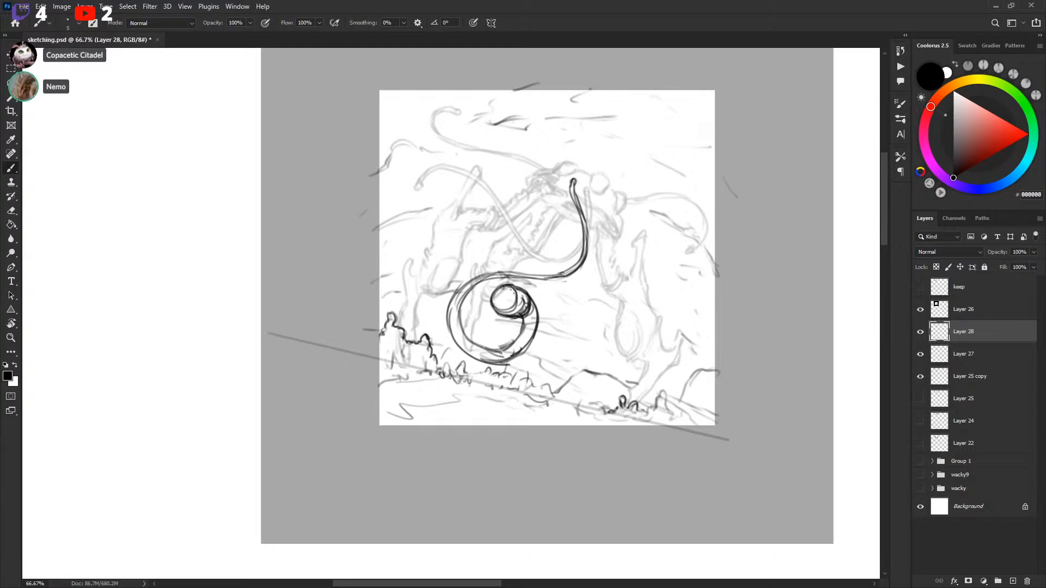
# Step: Group Layer 26, Layer 28, Layer 27 and Layer 25 copy, duplicate the group and hide the original
pyautogui.moveTo(652, 220); pyautogui.dragTo(653, 214)
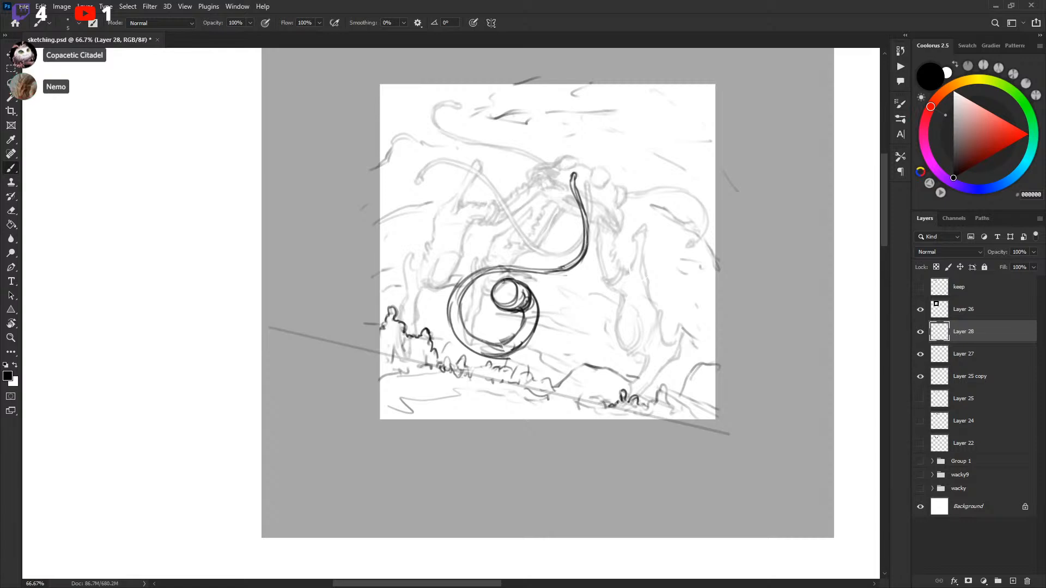
pyautogui.moveTo(640, 184); pyautogui.dragTo(638, 183)
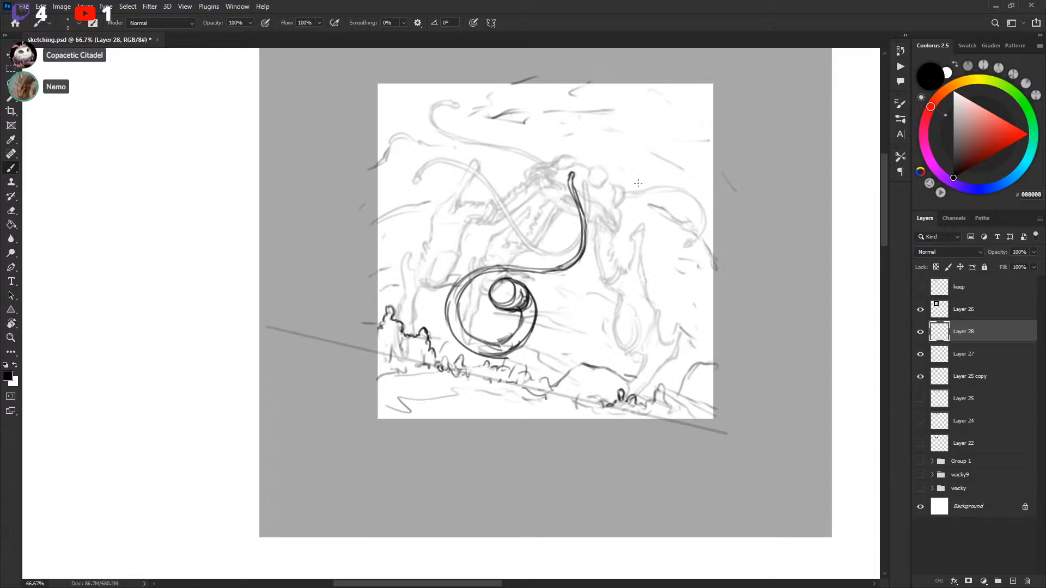
pyautogui.hotkey('ctrl', '-')
pyautogui.hotkey('ctrl', '-')
pyautogui.keyDown('shift'); pyautogui.click(968, 313); pyautogui.keyUp('shift')
pyautogui.keyDown('shift'); pyautogui.click(966, 377); pyautogui.keyUp('shift')
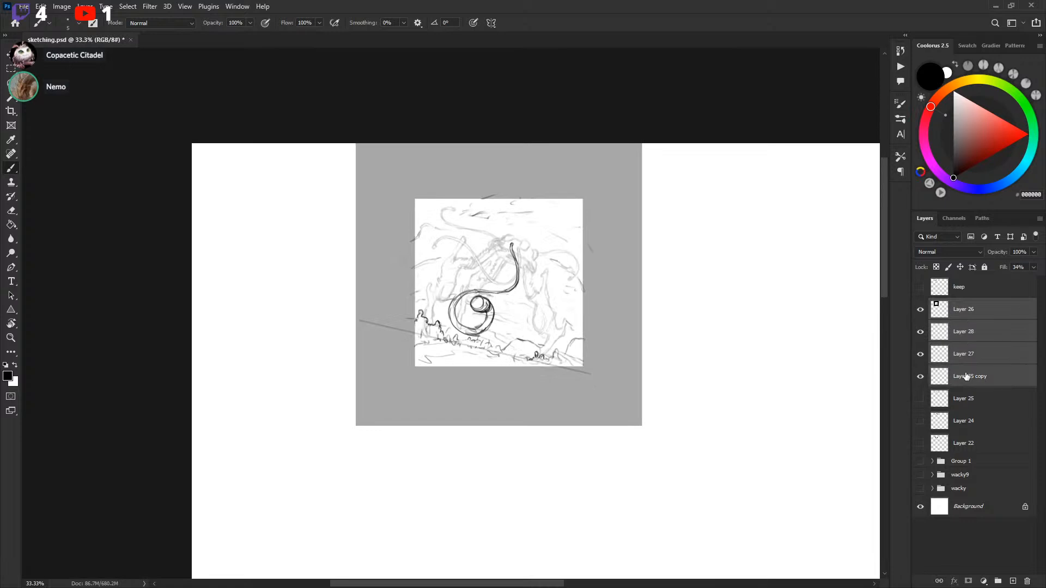
pyautogui.hotkey('ctrl', 'g')
pyautogui.hotkey('ctrl', 'j')
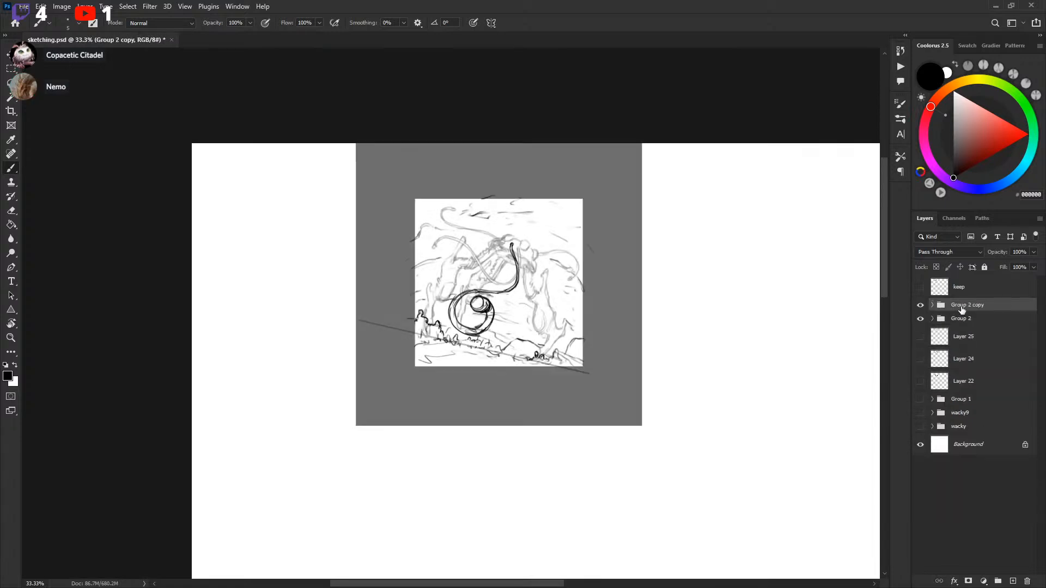
pyautogui.click(918, 320)
# Step: Scale the duplicated group up proportionally to 142.24%
pyautogui.hotkey('ctrl', 't')
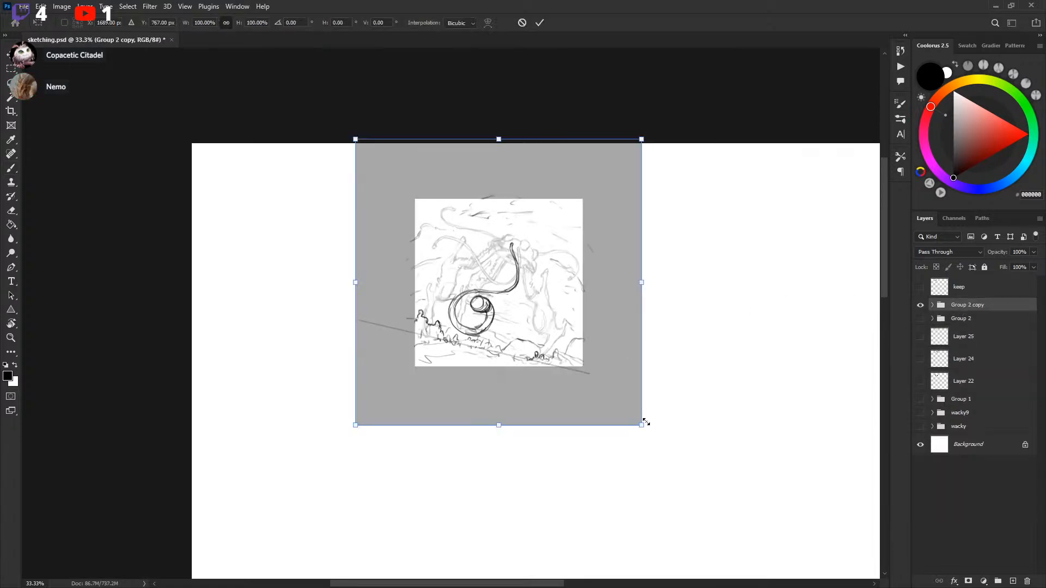
pyautogui.moveTo(642, 425)
pyautogui.mouseDown()
pyautogui.moveTo(744, 548)
pyautogui.moveTo(761, 548)
pyautogui.mouseUp()
pyautogui.moveTo(782, 387)
pyautogui.mouseDown()
pyautogui.moveTo(651, 145)
pyautogui.moveTo(707, 343)
pyautogui.mouseUp()
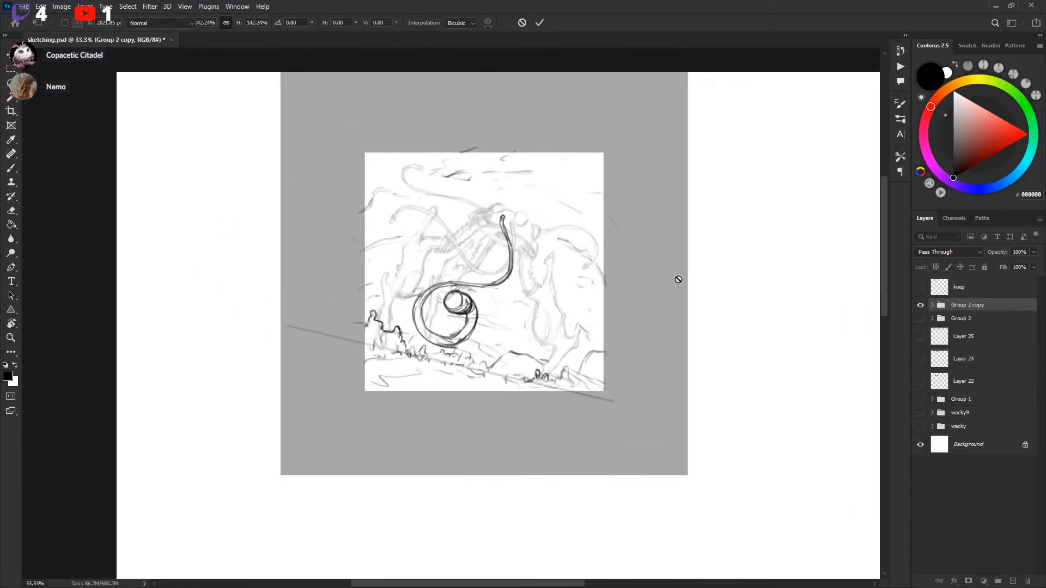
pyautogui.press('Return')
pyautogui.hotkey('ctrl', '+')
pyautogui.hotkey('ctrl', '+')
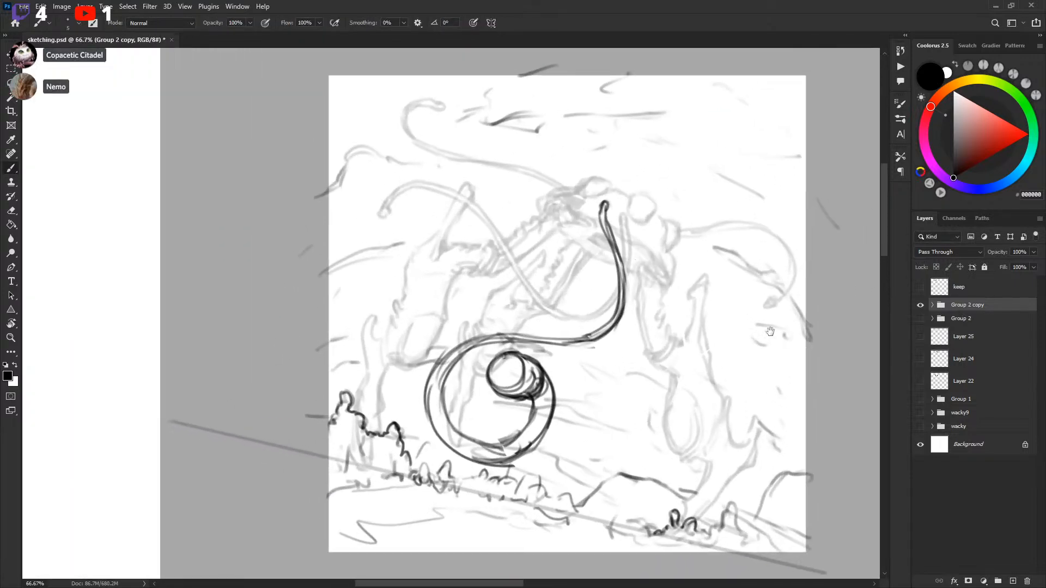
# Step: Expand the duplicated group and make the tendril's Layer 28 the active layer
pyautogui.click(932, 305)
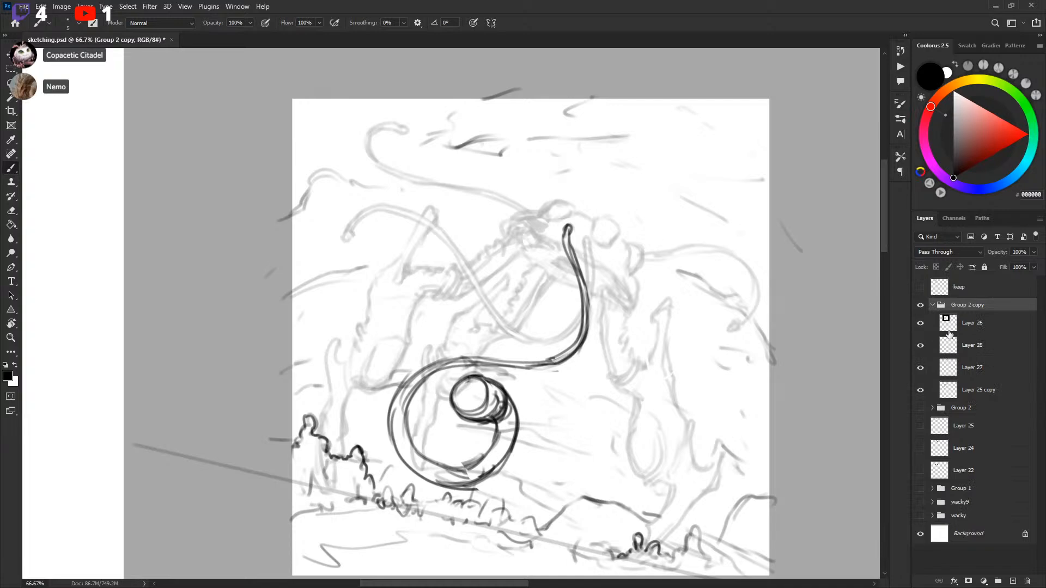
pyautogui.click(960, 327)
pyautogui.click(984, 266)
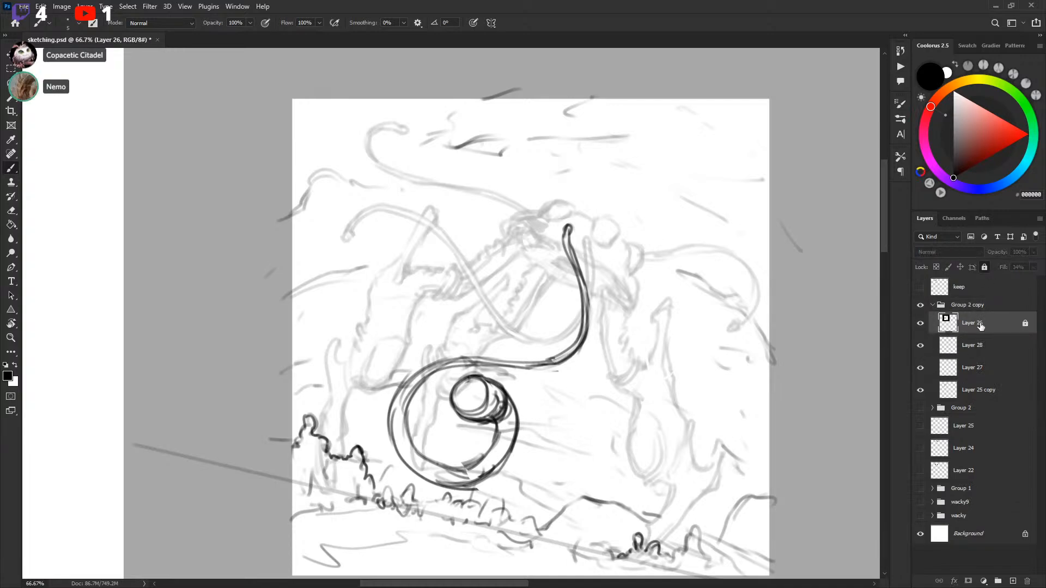
pyautogui.click(984, 267)
pyautogui.click(920, 348)
pyautogui.click(920, 349)
pyautogui.click(949, 346)
pyautogui.moveTo(690, 360)
pyautogui.mouseDown()
pyautogui.moveTo(693, 327)
pyautogui.moveTo(662, 285)
pyautogui.mouseUp()
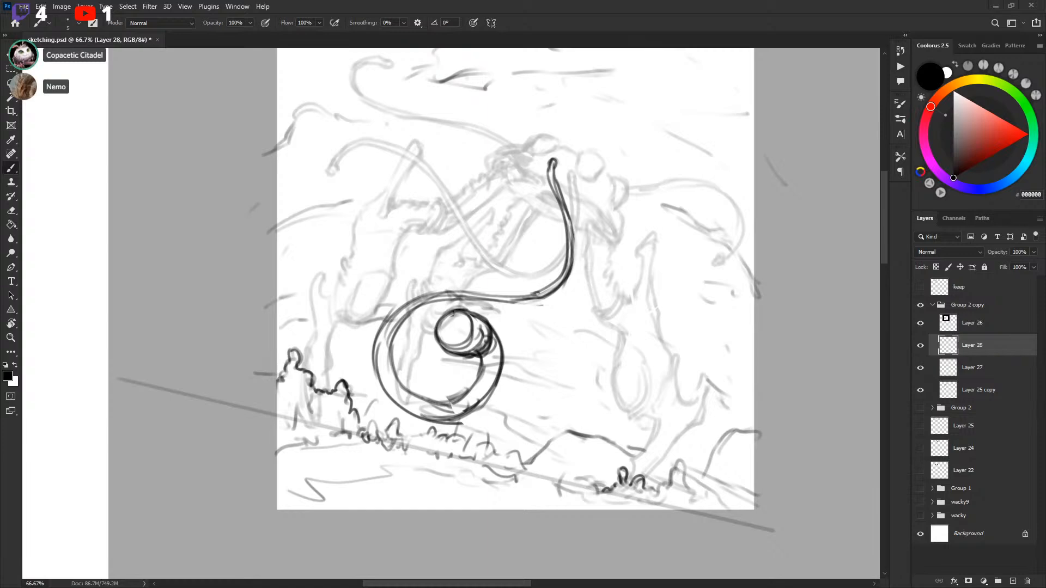
# Step: Toggle the visibility of Layer 28, Layer 27 and Layer 25 copy to check what each one holds
pyautogui.click(921, 345)
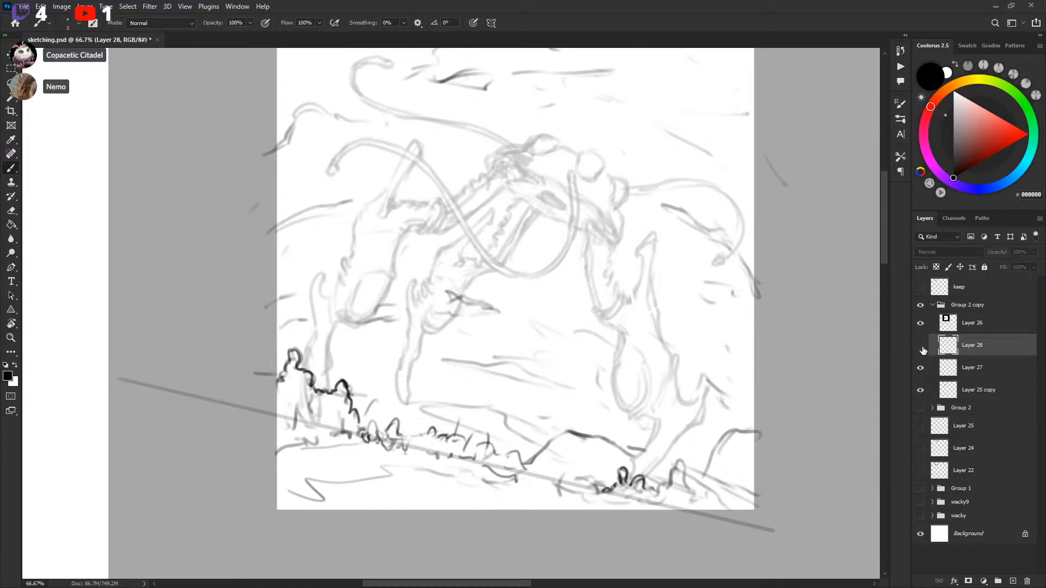
pyautogui.click(922, 347)
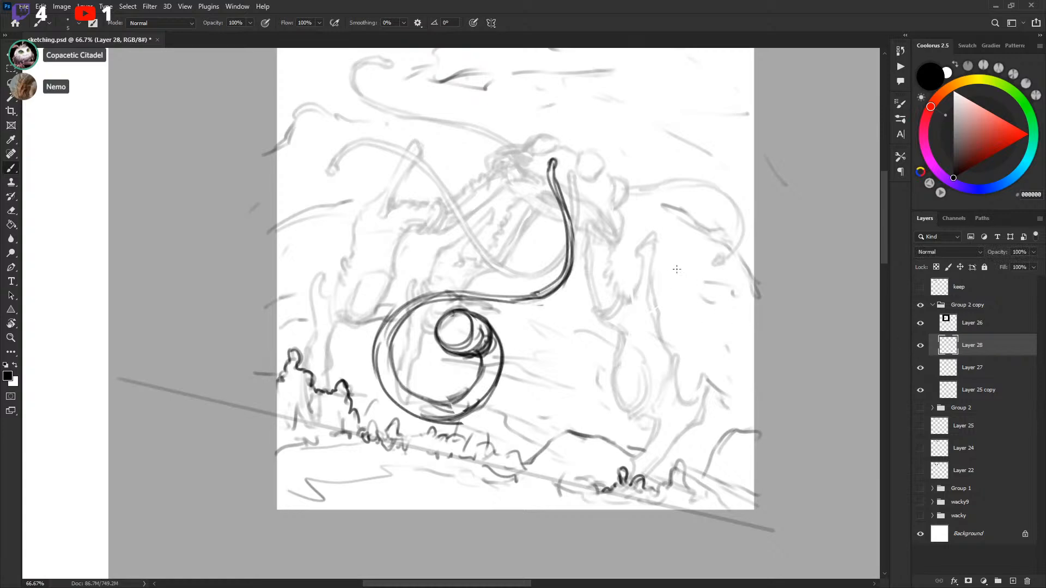
pyautogui.moveTo(677, 269); pyautogui.dragTo(677, 277)
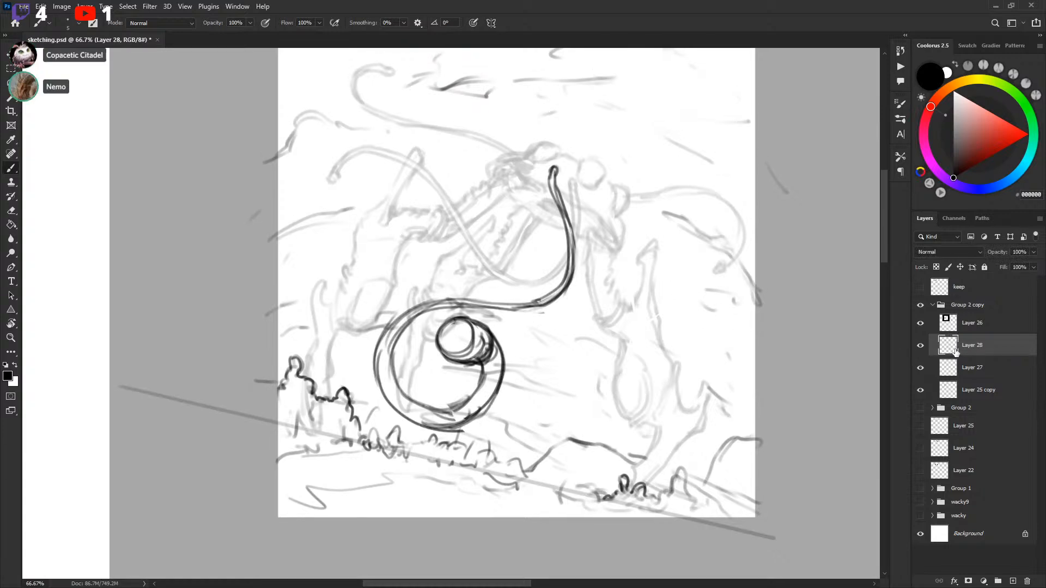
pyautogui.click(922, 369)
pyautogui.click(921, 369)
pyautogui.click(920, 390)
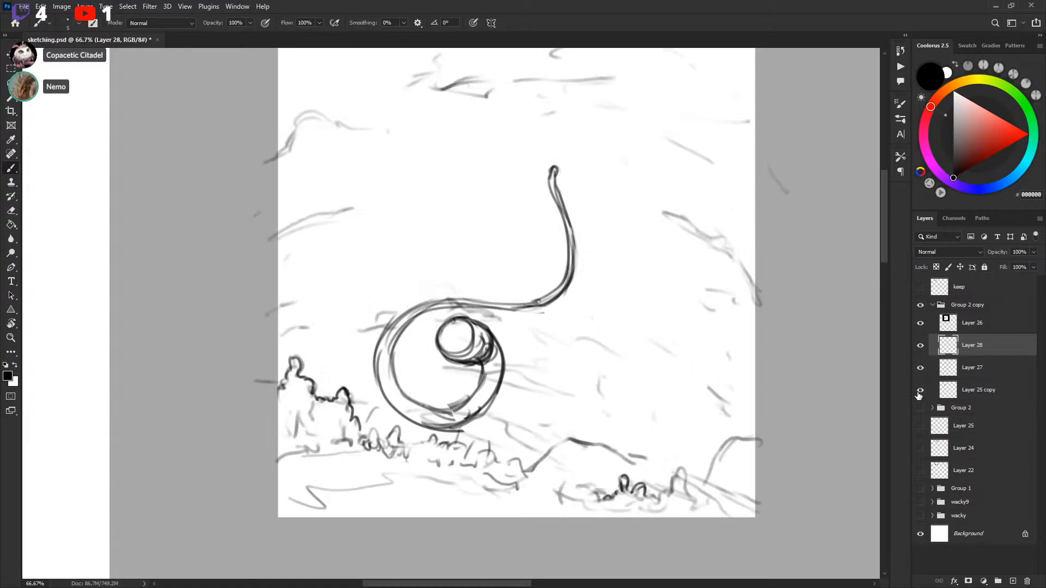
pyautogui.click(920, 390)
# Step: On Layer 25 copy, lasso and delete the old looping tentacle between the creature's head and raised left leg, and deselect
pyautogui.click(975, 390)
pyautogui.press('l')
pyautogui.moveTo(575, 176)
pyautogui.mouseDown()
pyautogui.moveTo(571, 230)
pyautogui.moveTo(582, 180)
pyautogui.mouseUp()
pyautogui.moveTo(502, 287)
pyautogui.mouseDown()
pyautogui.moveTo(562, 258)
pyautogui.moveTo(496, 267)
pyautogui.moveTo(479, 223)
pyautogui.mouseUp()
pyautogui.press('Delete')
pyautogui.press('Delete')
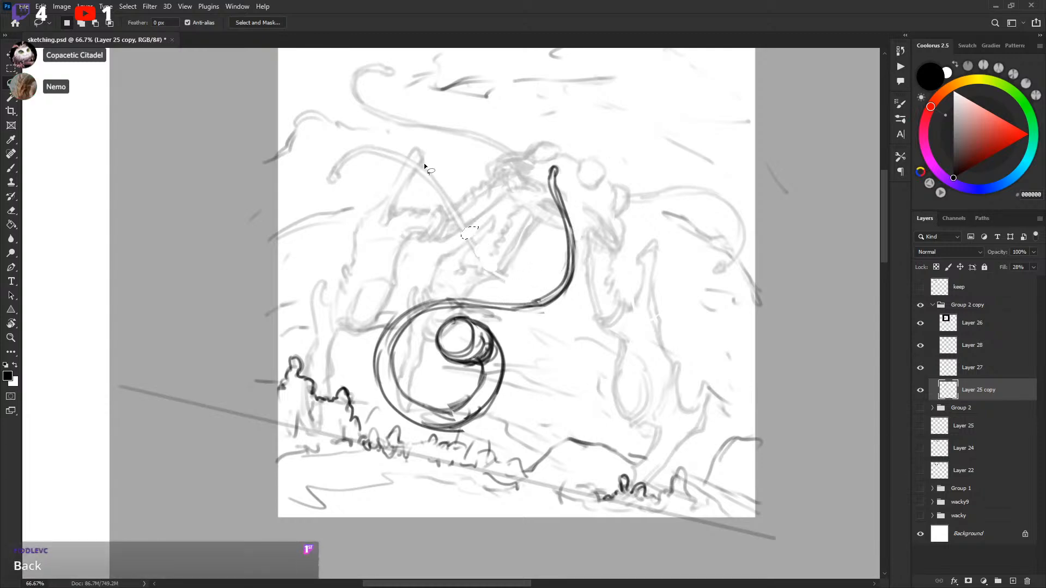
pyautogui.moveTo(402, 158)
pyautogui.mouseDown()
pyautogui.moveTo(316, 194)
pyautogui.moveTo(404, 148)
pyautogui.mouseUp()
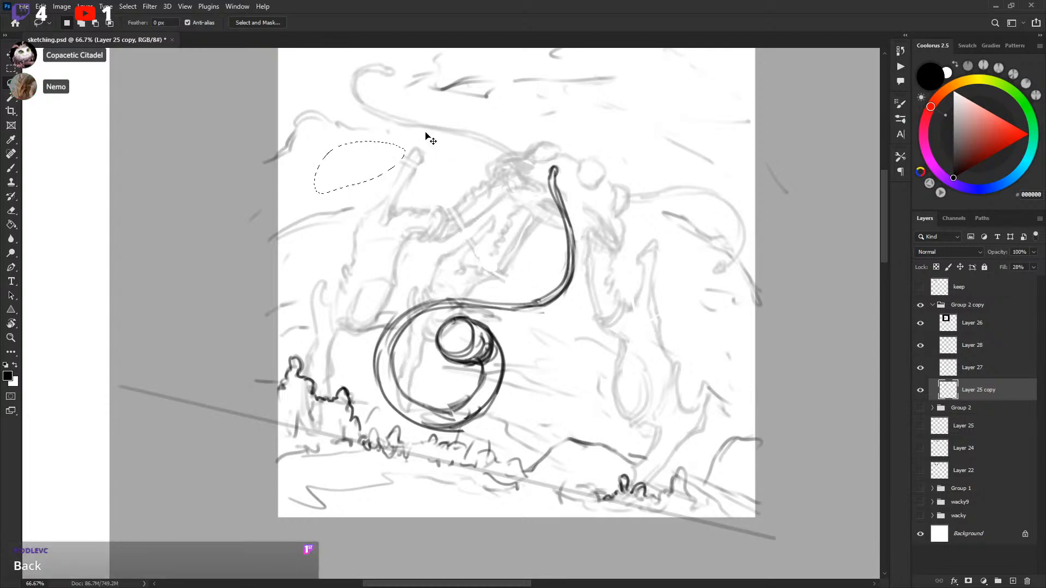
pyautogui.hotkey('ctrl', 'd')
pyautogui.press('b')
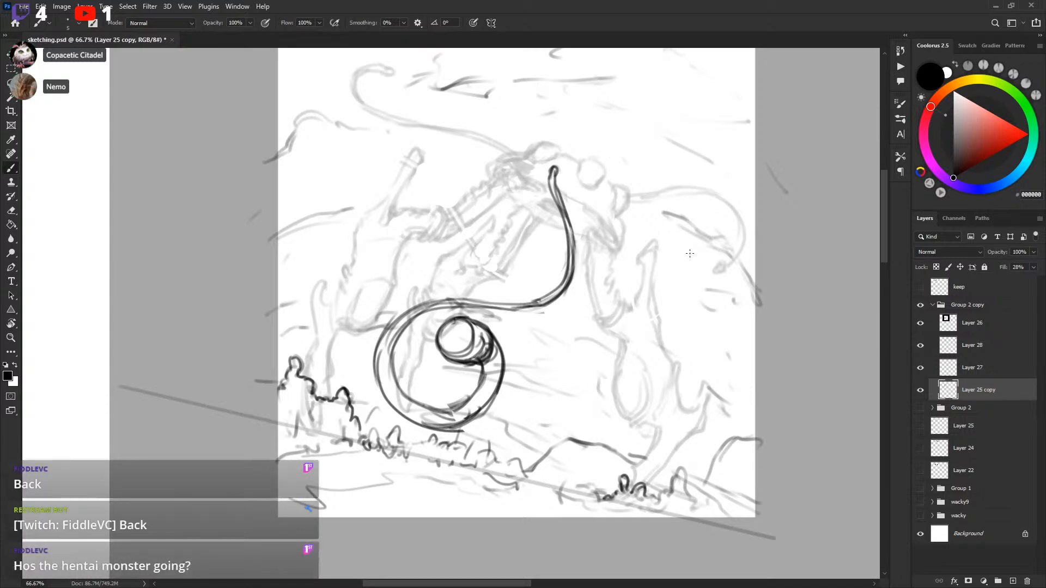
pyautogui.moveTo(693, 240); pyautogui.dragTo(695, 241)
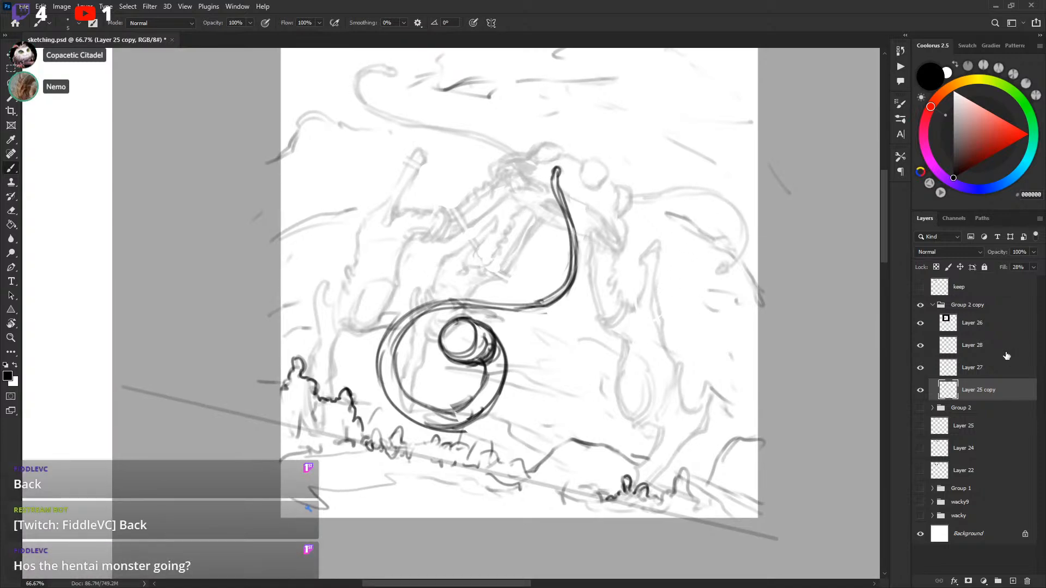
# Step: On Layer 28, lasso and delete the tendril's upper end where it overlaps the creature's head, and deselect
pyautogui.click(968, 376)
pyautogui.click(920, 345)
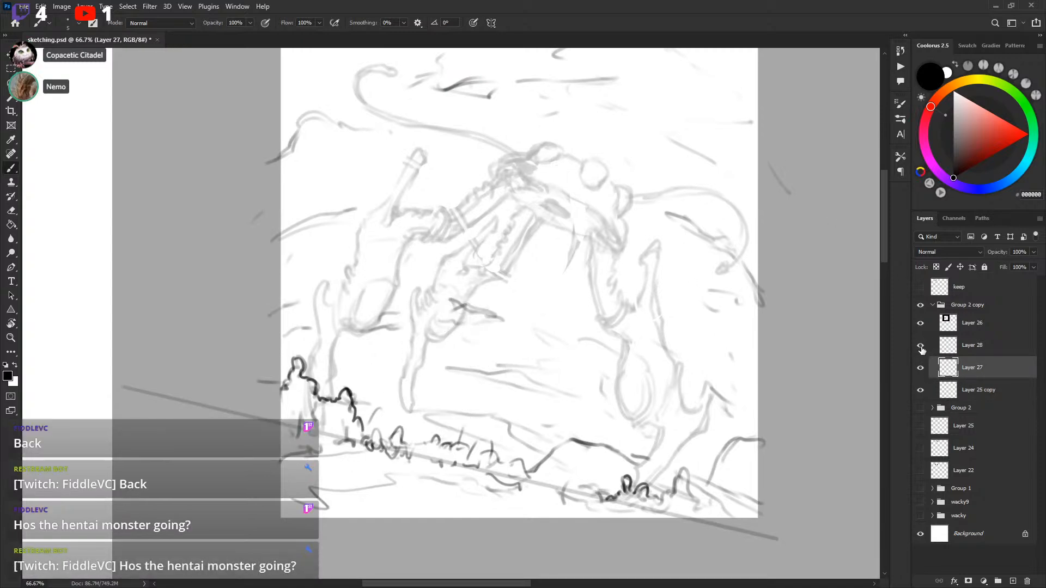
pyautogui.click(920, 345)
pyautogui.click(968, 346)
pyautogui.moveTo(565, 211); pyautogui.dragTo(562, 215)
pyautogui.press('l')
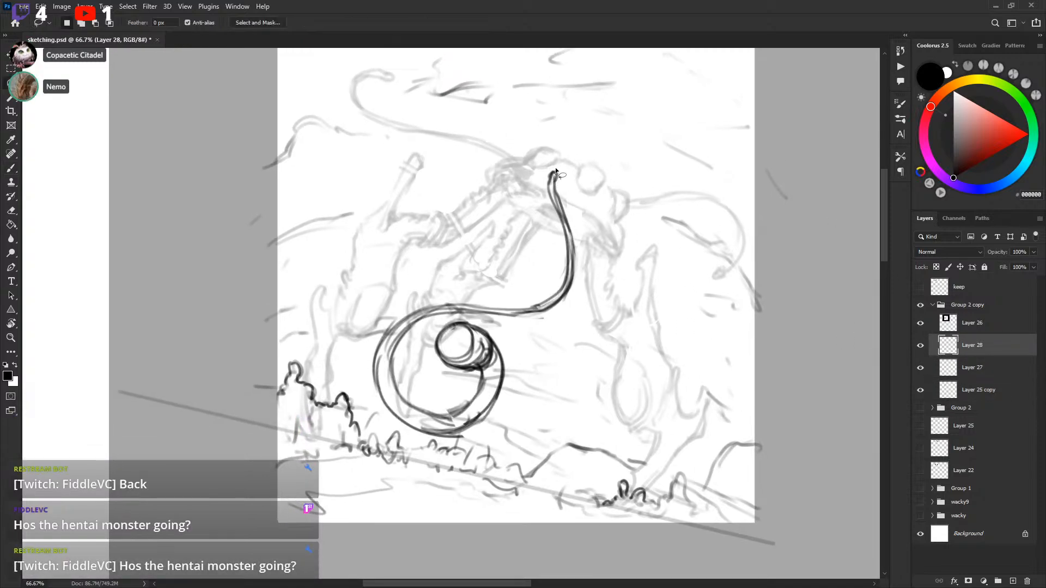
pyautogui.moveTo(557, 169)
pyautogui.mouseDown()
pyautogui.moveTo(566, 221)
pyautogui.moveTo(563, 171)
pyautogui.mouseUp()
pyautogui.press('Delete')
pyautogui.hotkey('ctrl', 'd')
# Step: Redraw the tendril's upper stretch in black as a narrower taper running up to the underside of the creature's head
pyautogui.press('b')
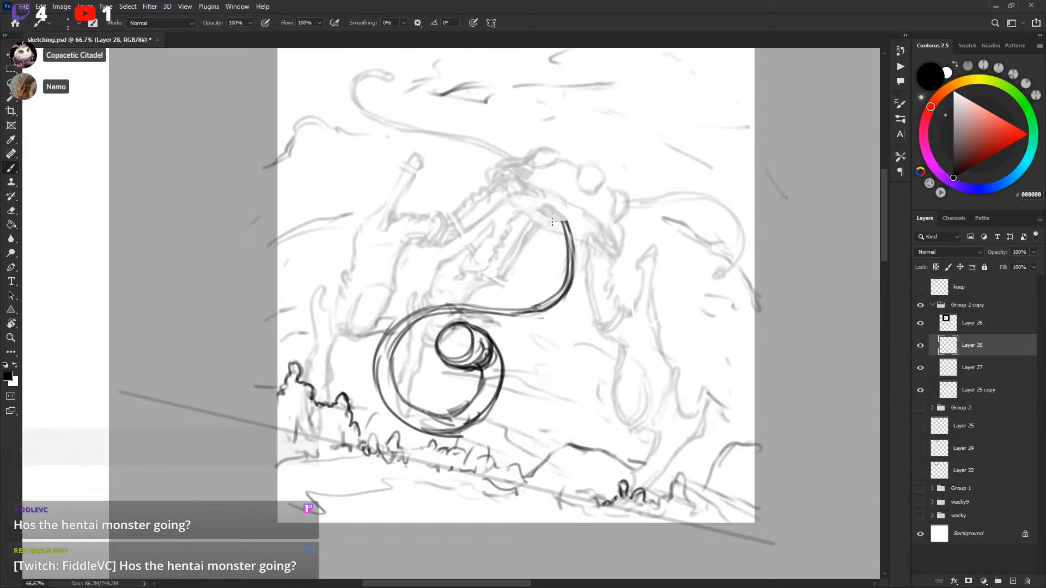
pyautogui.moveTo(564, 249); pyautogui.dragTo(566, 277)
pyautogui.moveTo(553, 214); pyautogui.dragTo(564, 248)
pyautogui.moveTo(556, 214); pyautogui.dragTo(561, 237)
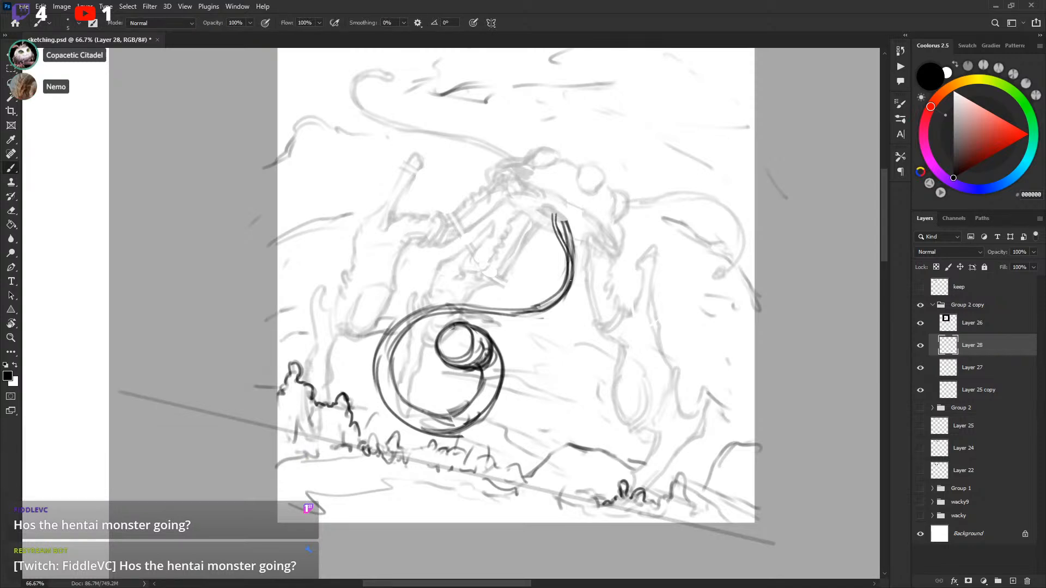
pyautogui.press('l')
pyautogui.press('b')
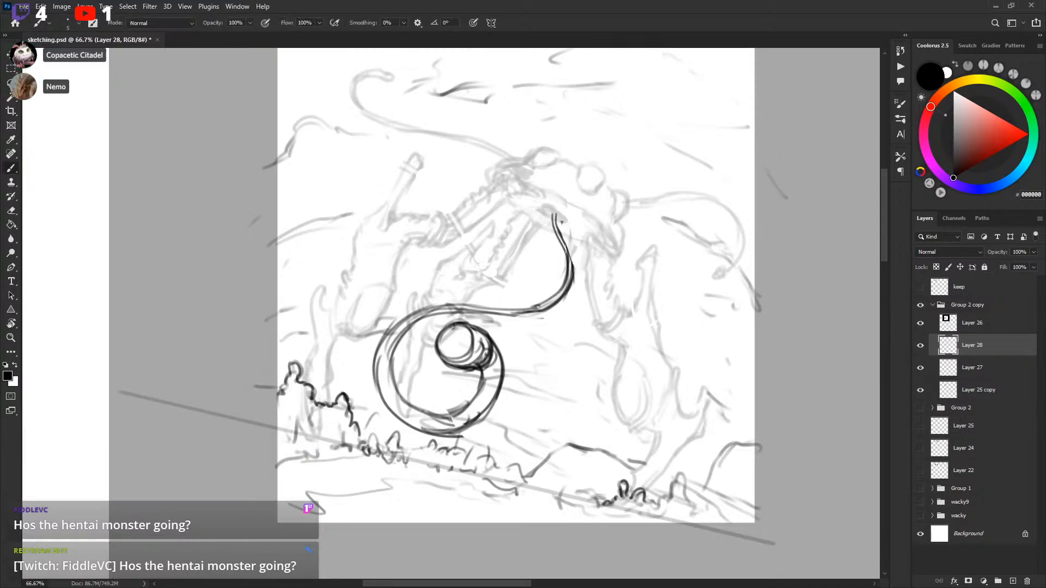
pyautogui.press('x')
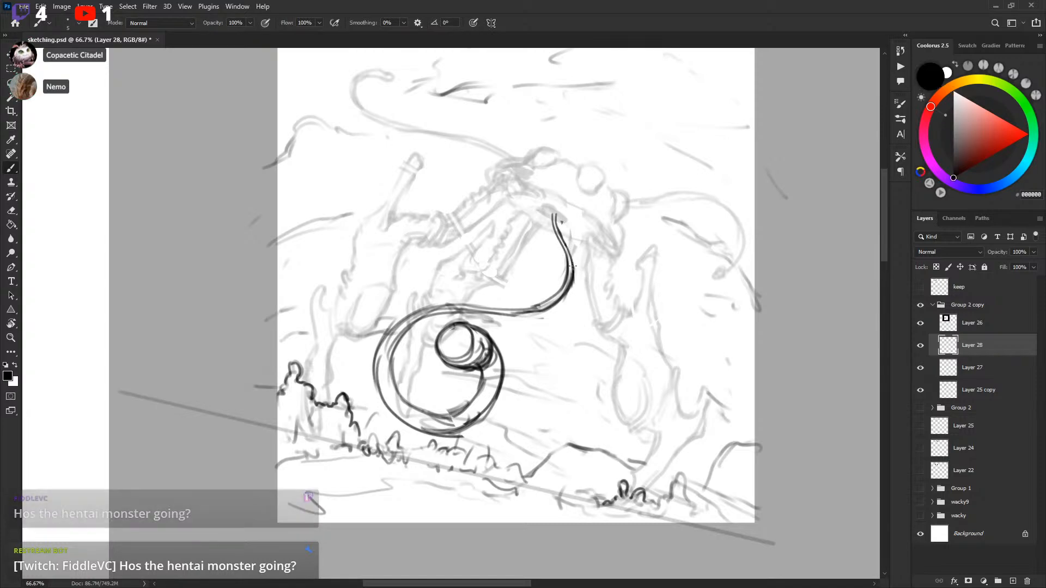
pyautogui.press('x')
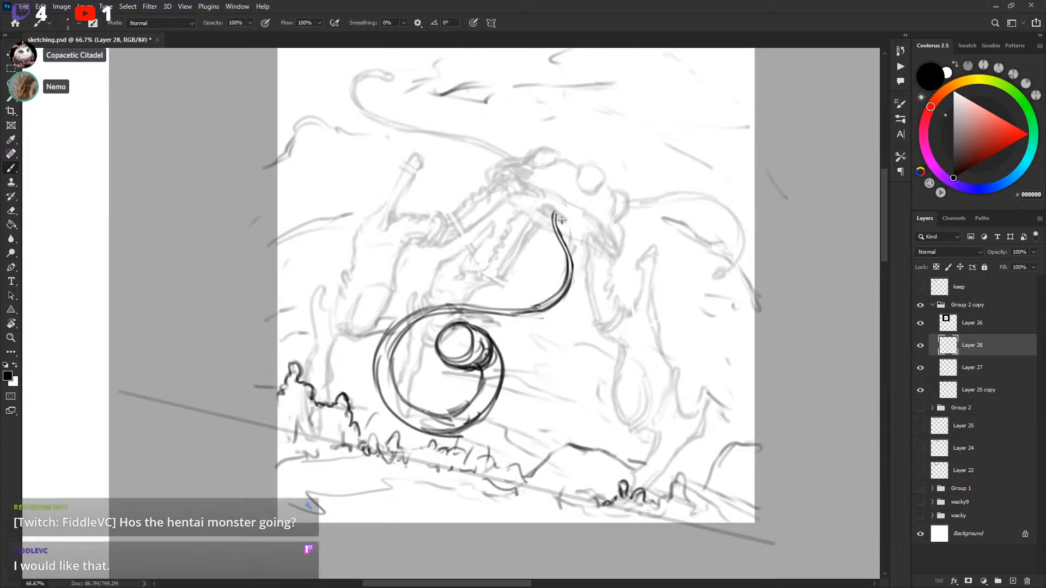
# Step: Lasso and delete the stray line ends beside the tendril's upper tip, and deselect
pyautogui.press('l')
pyautogui.moveTo(560, 212); pyautogui.dragTo(559, 217)
pyautogui.press('Delete')
pyautogui.hotkey('ctrl', 'd')
# Step: Clean up the inside of the tendril's bend with white and restate the inner line of its upper stretch in black
pyautogui.press('b')
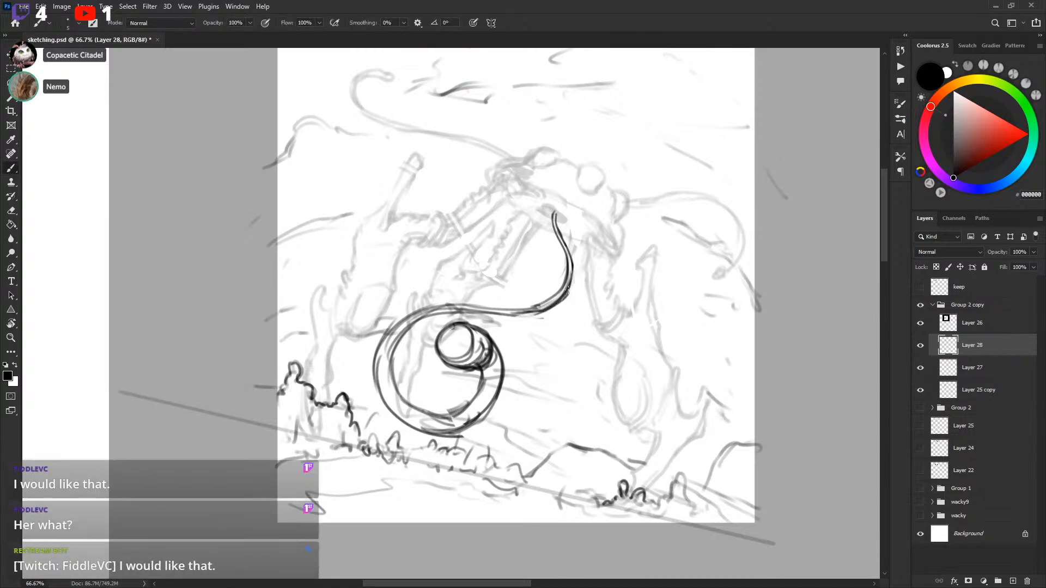
pyautogui.press('x')
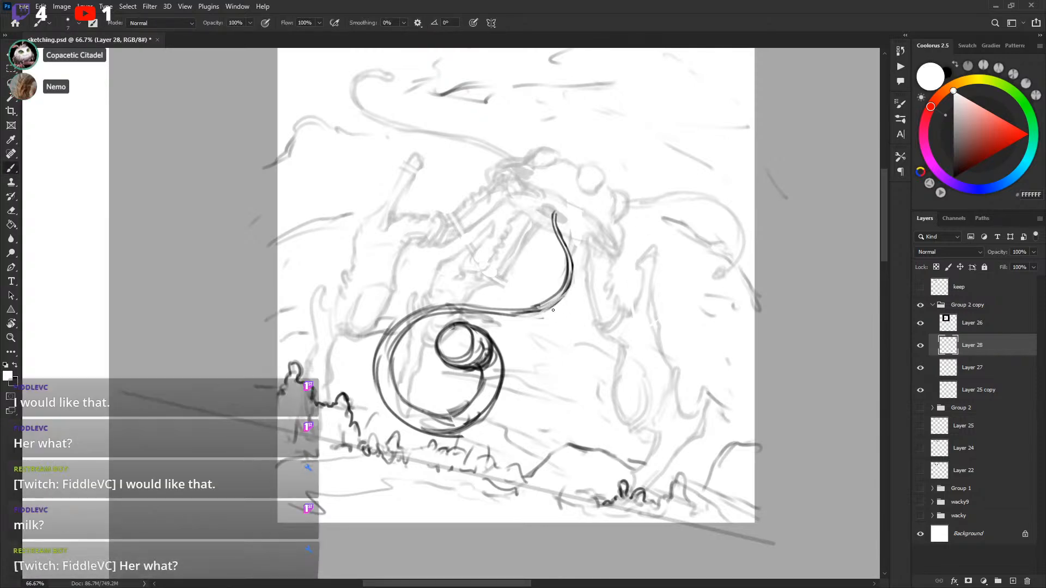
pyautogui.moveTo(546, 309)
pyautogui.mouseDown()
pyautogui.moveTo(571, 278)
pyautogui.moveTo(554, 276)
pyautogui.mouseUp()
pyautogui.press('space')
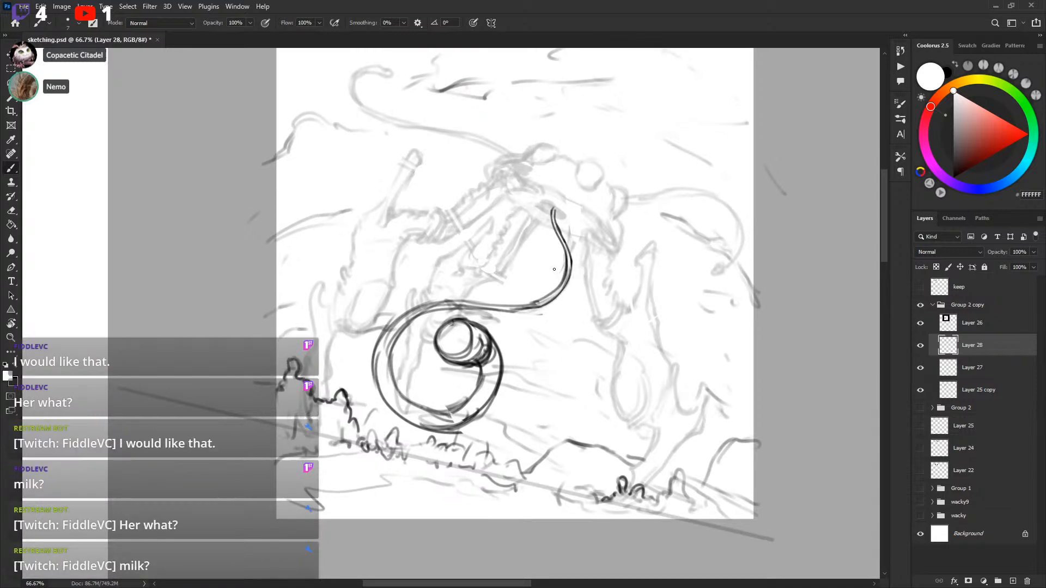
pyautogui.moveTo(629, 285); pyautogui.dragTo(628, 283)
pyautogui.press('x')
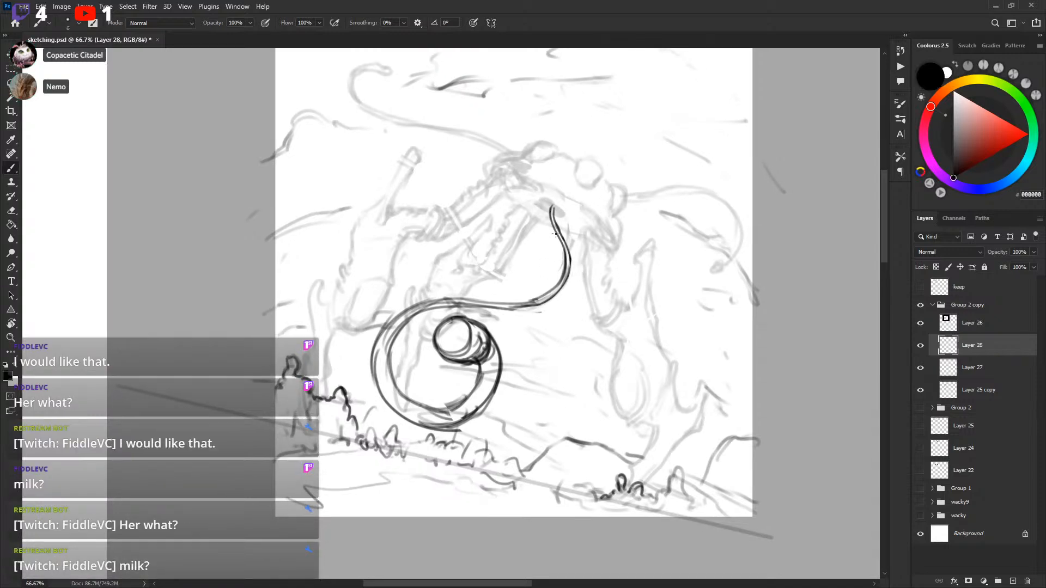
pyautogui.moveTo(550, 218); pyautogui.dragTo(561, 267)
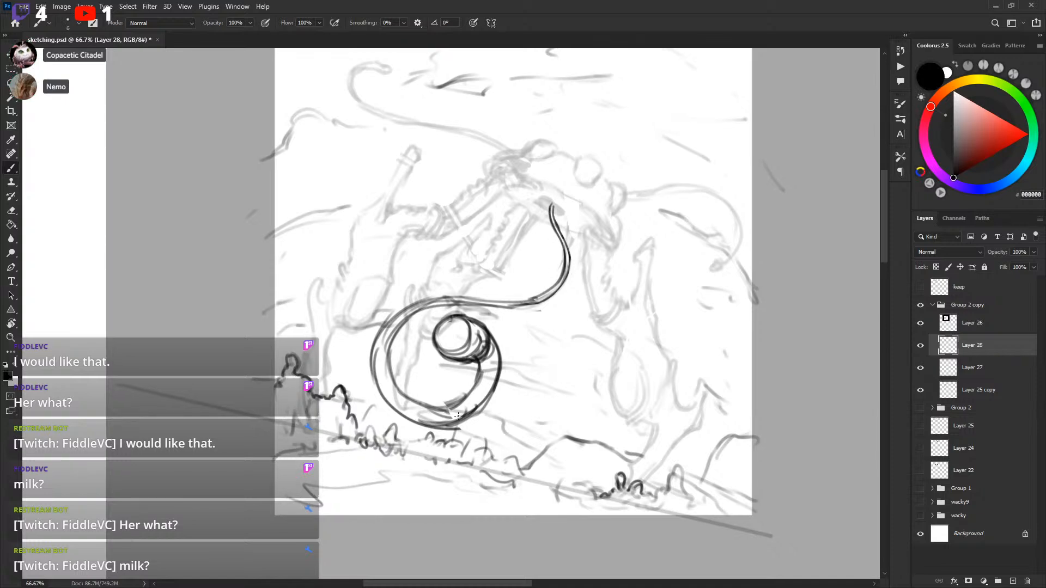
# Step: Darken the coil's lower curves and the round end of the tendril with black brush strokes
pyautogui.moveTo(435, 408)
pyautogui.mouseDown()
pyautogui.moveTo(459, 401)
pyautogui.moveTo(481, 372)
pyautogui.mouseUp()
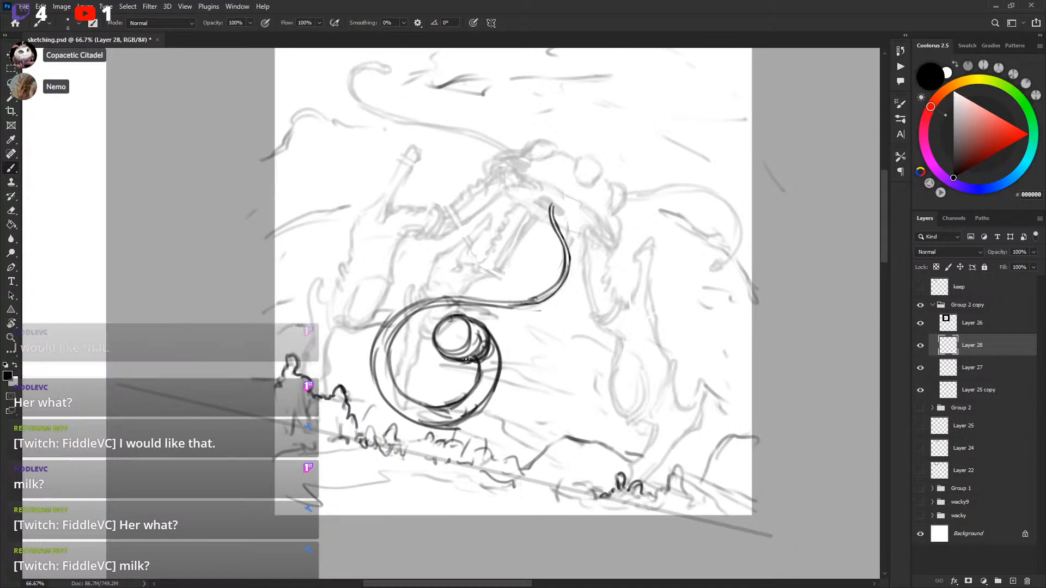
pyautogui.press('l')
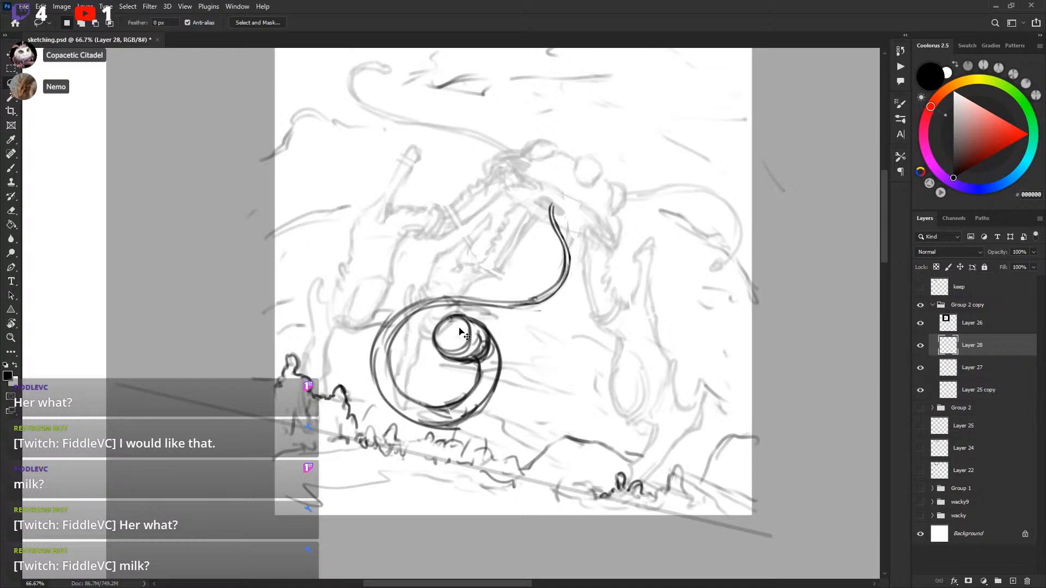
pyautogui.press('b')
pyautogui.moveTo(450, 318)
pyautogui.mouseDown()
pyautogui.moveTo(458, 350)
pyautogui.moveTo(450, 319)
pyautogui.moveTo(453, 352)
pyautogui.moveTo(450, 318)
pyautogui.moveTo(465, 341)
pyautogui.moveTo(435, 349)
pyautogui.moveTo(450, 318)
pyautogui.moveTo(457, 354)
pyautogui.moveTo(434, 342)
pyautogui.moveTo(468, 331)
pyautogui.moveTo(452, 355)
pyautogui.moveTo(468, 333)
pyautogui.moveTo(457, 353)
pyautogui.moveTo(472, 346)
pyautogui.moveTo(471, 325)
pyautogui.moveTo(472, 338)
pyautogui.moveTo(443, 342)
pyautogui.moveTo(468, 348)
pyautogui.moveTo(440, 350)
pyautogui.moveTo(466, 350)
pyautogui.mouseUp()
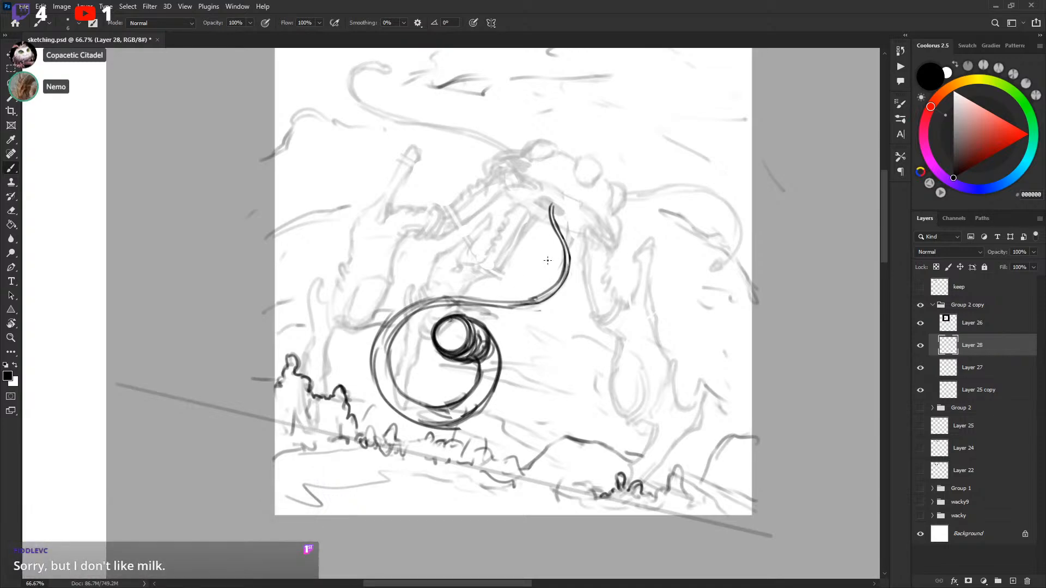
pyautogui.moveTo(669, 250); pyautogui.dragTo(669, 252)
pyautogui.moveTo(442, 429); pyautogui.dragTo(478, 412)
pyautogui.moveTo(654, 286); pyautogui.dragTo(652, 289)
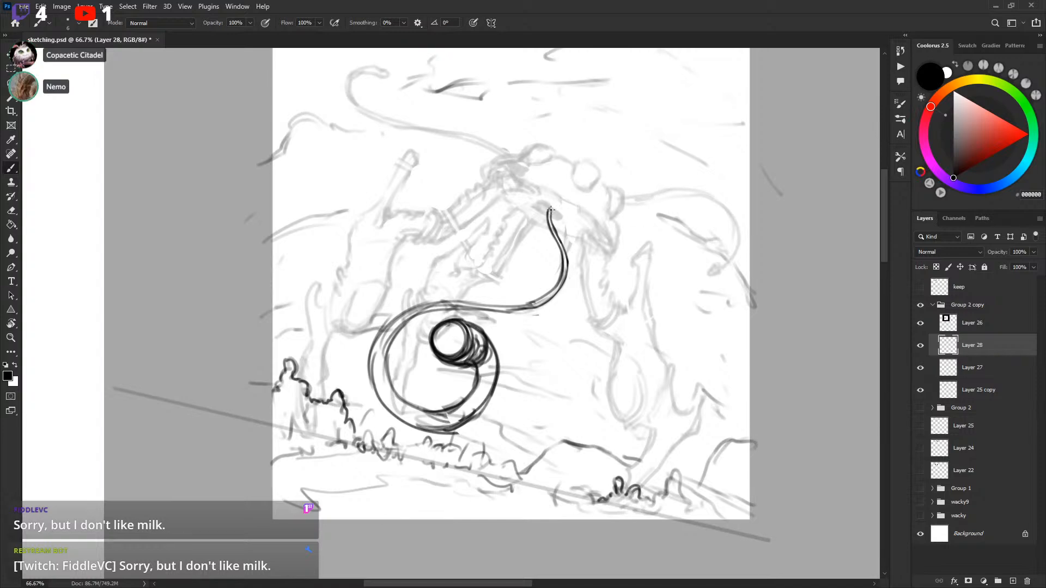
pyautogui.moveTo(622, 388); pyautogui.dragTo(621, 386)
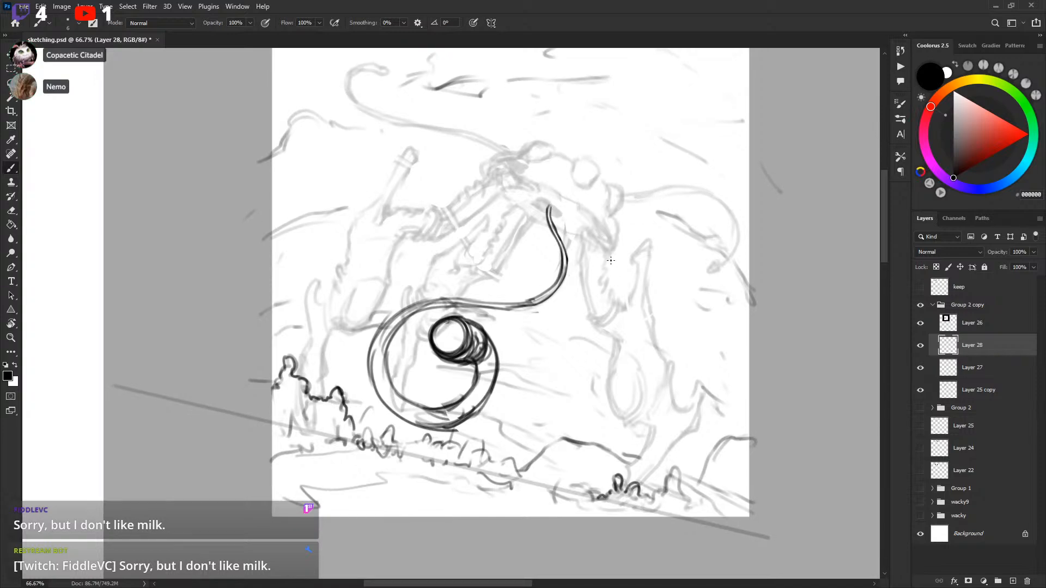
pyautogui.moveTo(610, 267)
pyautogui.mouseDown()
pyautogui.moveTo(610, 256)
pyautogui.moveTo(623, 285)
pyautogui.mouseUp()
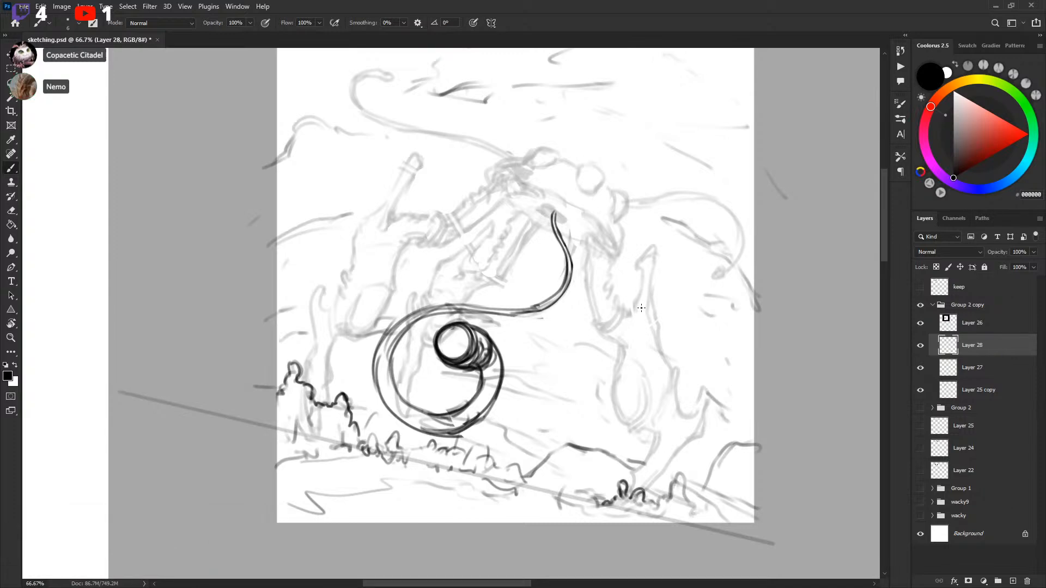
pyautogui.moveTo(653, 237); pyautogui.dragTo(654, 233)
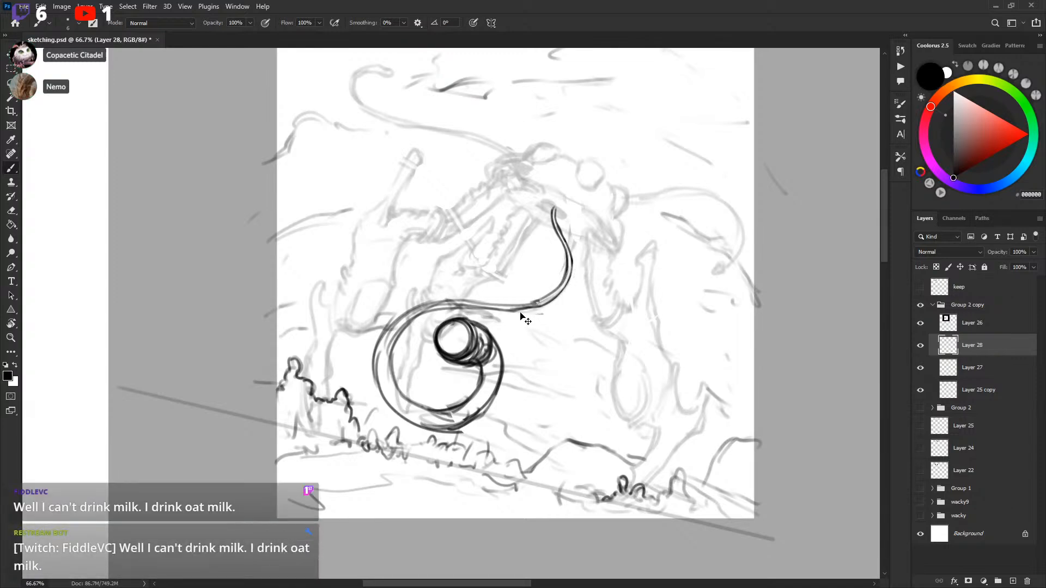
pyautogui.moveTo(527, 308); pyautogui.dragTo(523, 304)
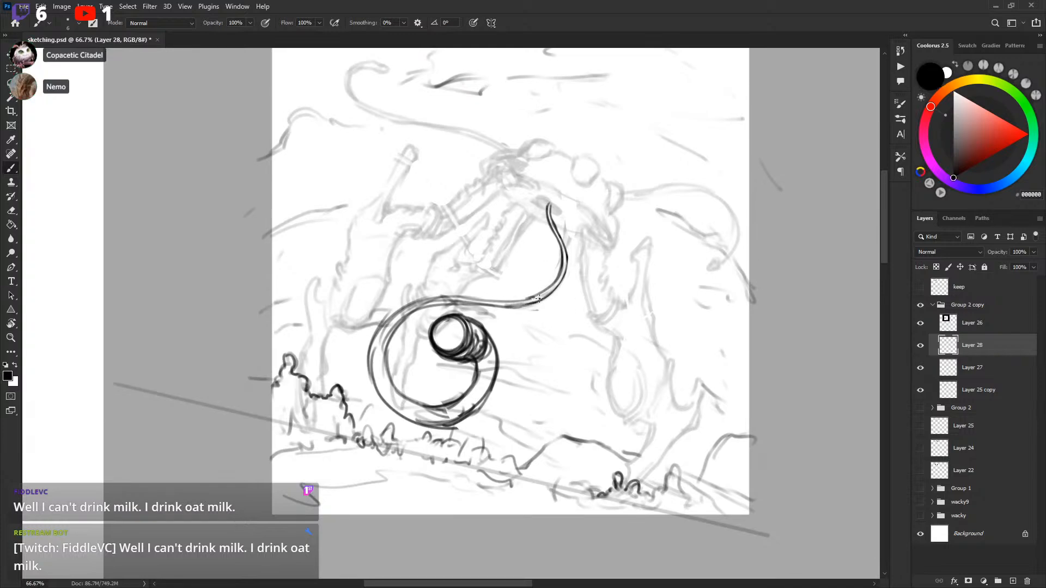
pyautogui.press('i')
pyautogui.hotkey('ctrl', '1')
pyautogui.hotkey('ctrl', 'b')
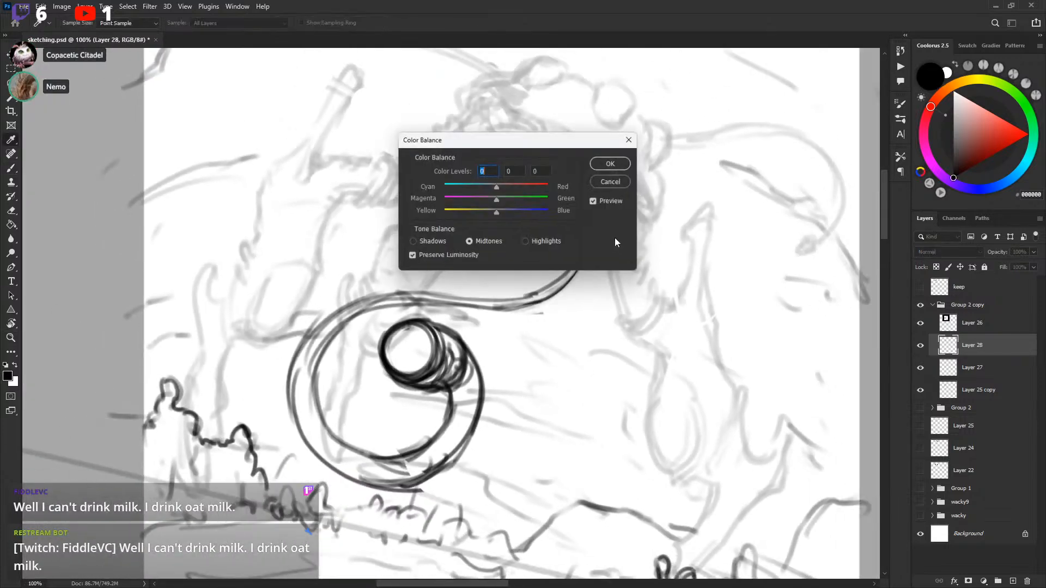
pyautogui.click(616, 182)
pyautogui.press('z')
pyautogui.hotkey('ctrl', '-')
pyautogui.hotkey('ctrl', 'b')
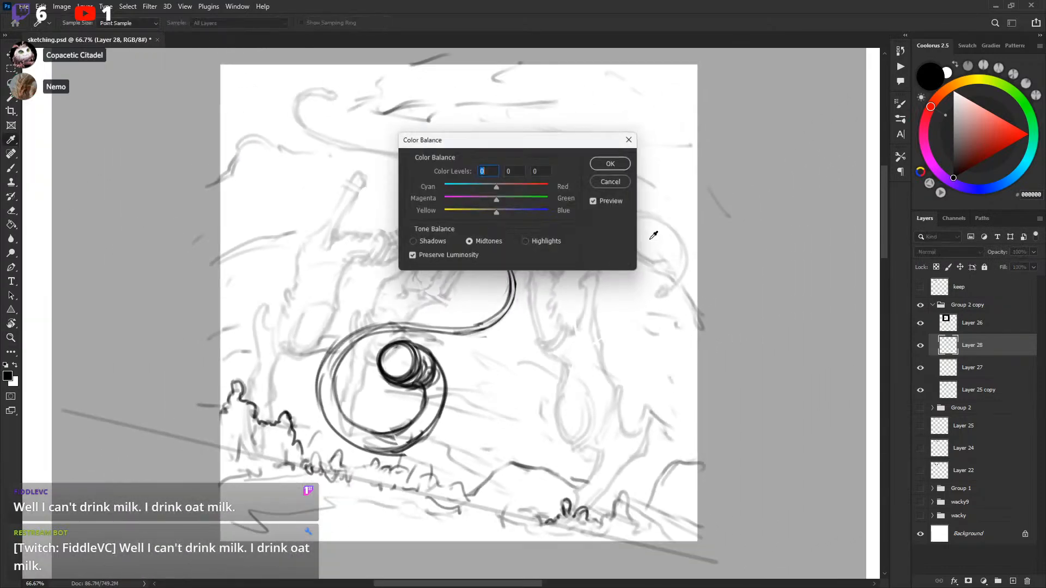
pyautogui.click(616, 164)
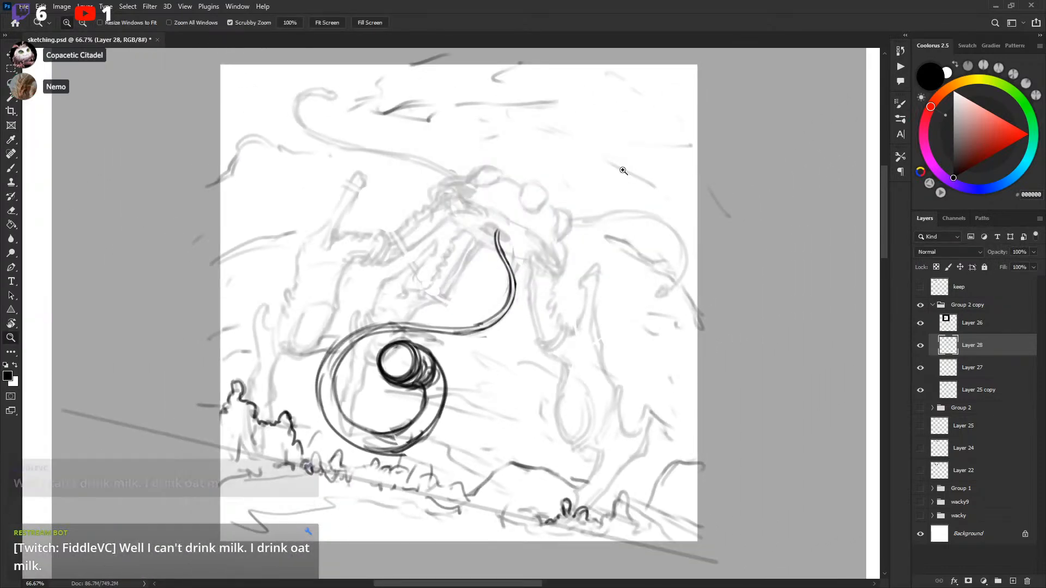
# Step: Extend the tendril's upper tip with a short black stroke into the creature's head
pyautogui.press('b')
pyautogui.moveTo(615, 232); pyautogui.dragTo(588, 263)
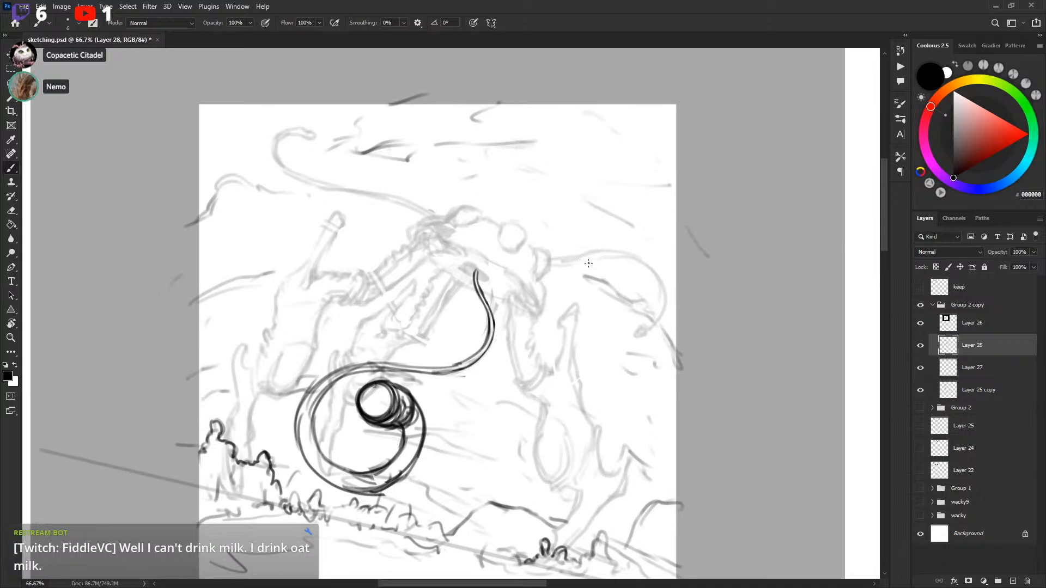
pyautogui.moveTo(475, 273); pyautogui.dragTo(482, 262)
pyautogui.press('x')
pyautogui.press('x')
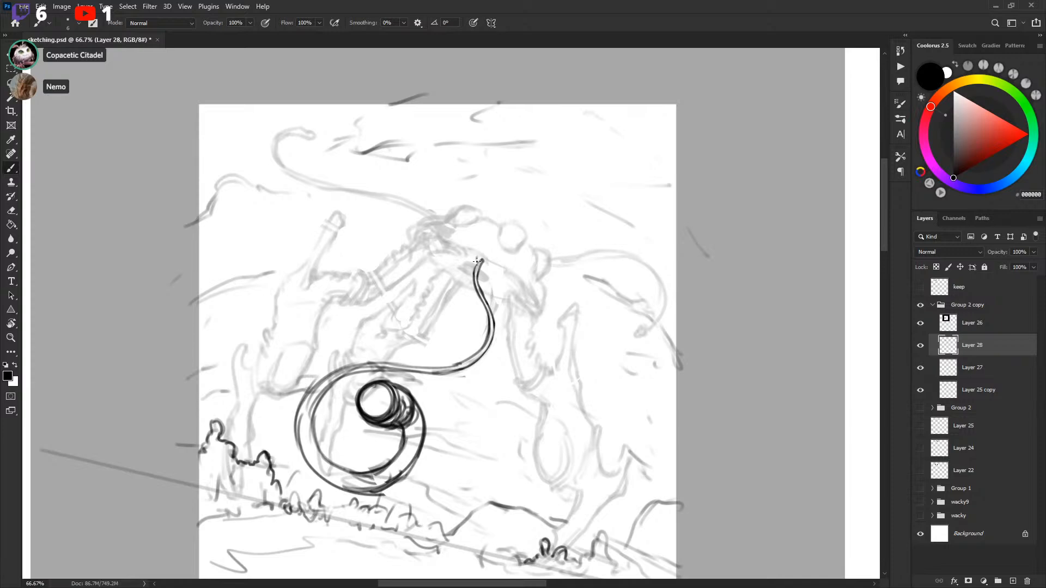
# Step: Lasso the coil's inner end and right curve, push the curve outward with Liquify at brush sizes 300 and 250, apply, and deselect
pyautogui.moveTo(564, 311); pyautogui.dragTo(600, 280)
pyautogui.moveTo(578, 332); pyautogui.dragTo(618, 234)
pyautogui.moveTo(448, 362)
pyautogui.mouseDown()
pyautogui.moveTo(482, 349)
pyautogui.moveTo(464, 358)
pyautogui.moveTo(494, 322)
pyautogui.mouseUp()
pyautogui.press('l')
pyautogui.moveTo(450, 245)
pyautogui.mouseDown()
pyautogui.moveTo(426, 383)
pyautogui.moveTo(485, 248)
pyautogui.moveTo(462, 243)
pyautogui.mouseUp()
pyautogui.click(237, 7)
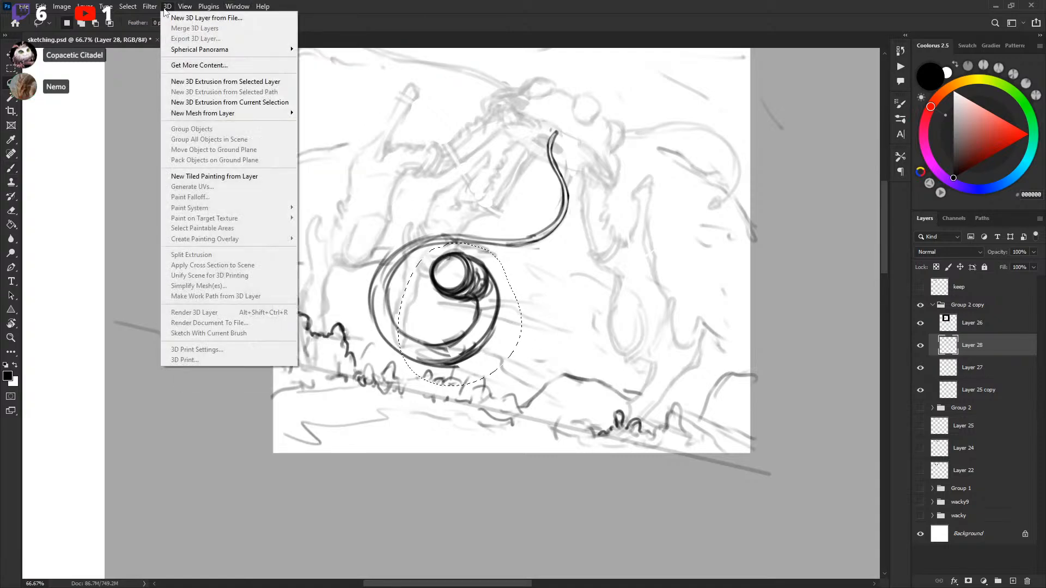
pyautogui.click(189, 109)
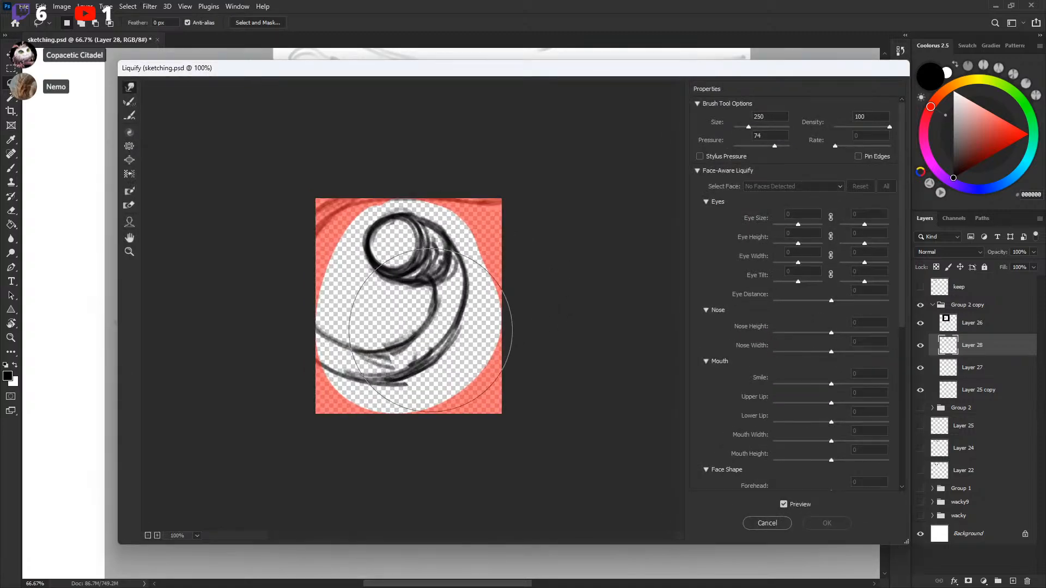
pyautogui.moveTo(430, 330); pyautogui.dragTo(440, 342)
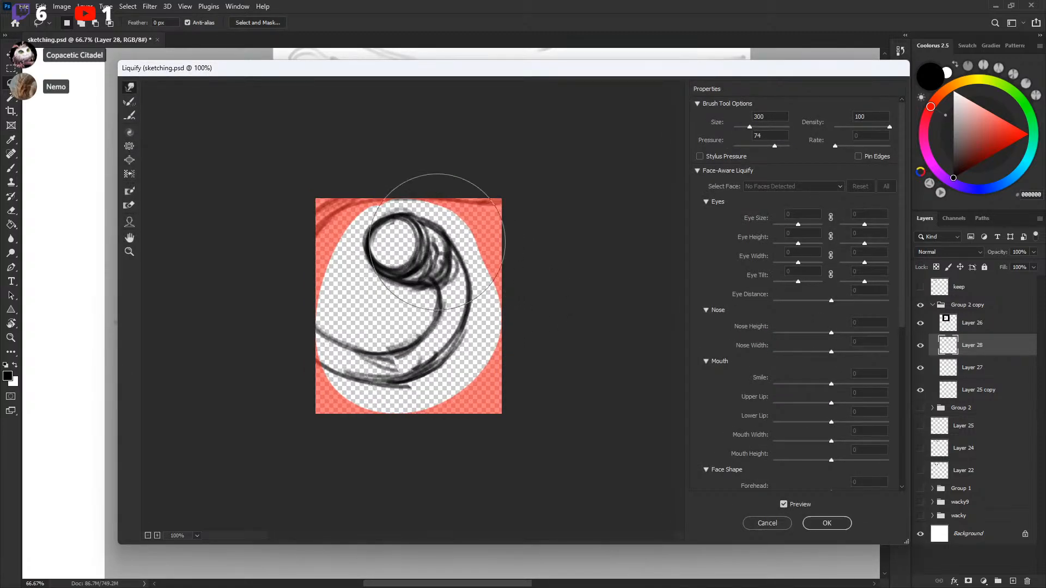
pyautogui.moveTo(440, 241); pyautogui.dragTo(436, 248)
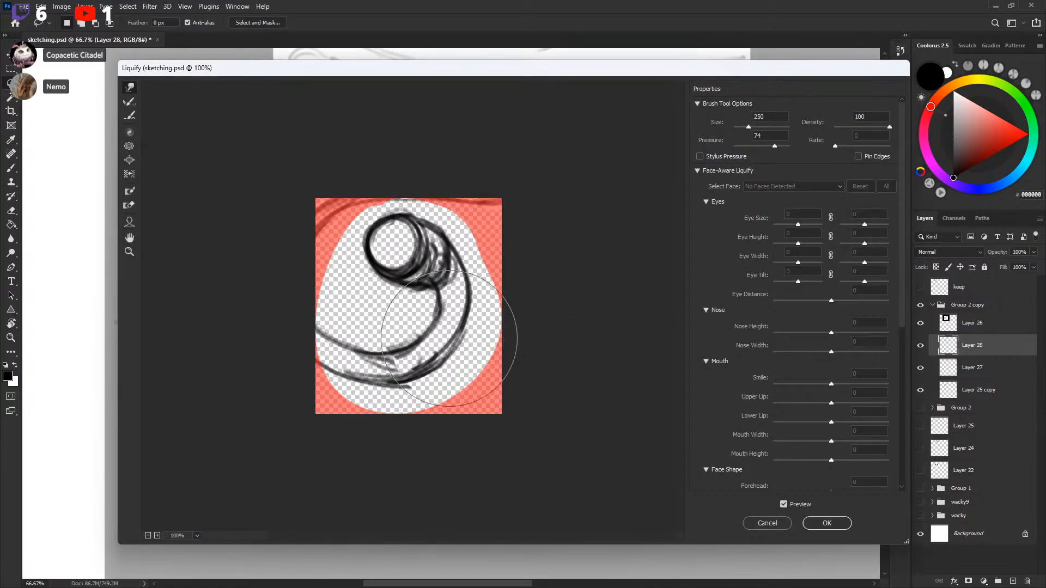
pyautogui.moveTo(448, 342); pyautogui.dragTo(452, 344)
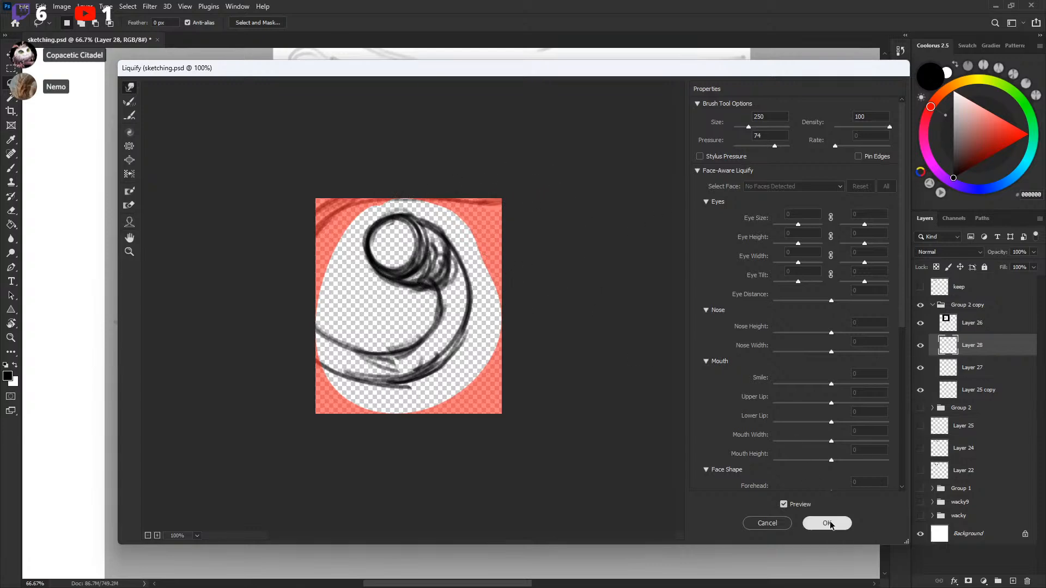
pyautogui.click(825, 523)
pyautogui.hotkey('ctrl', 'd')
pyautogui.press('Return')
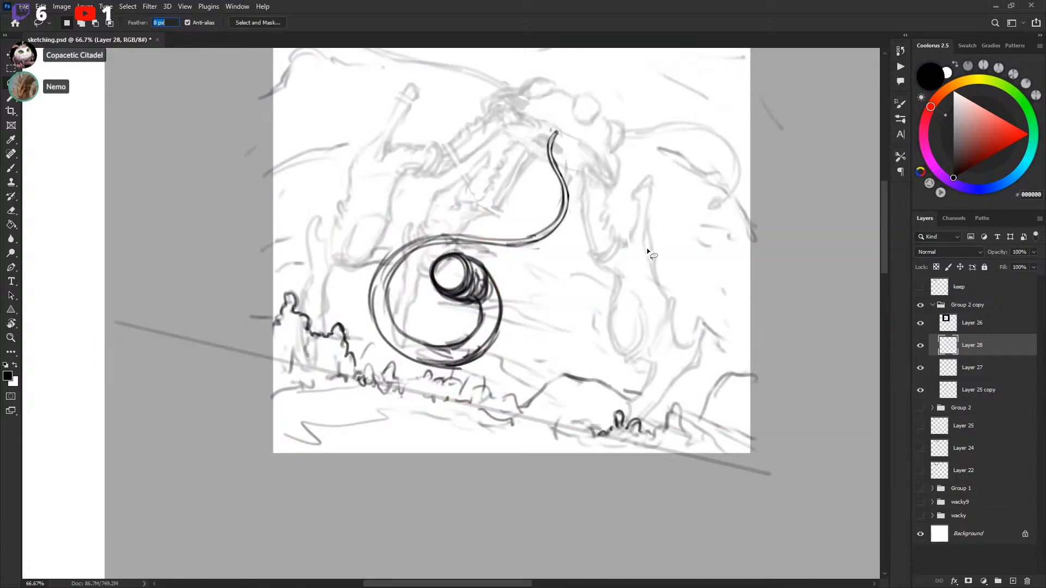
pyautogui.press('BackSpace')
pyautogui.click(618, 303)
pyautogui.press('Return')
pyautogui.write('bb')
pyautogui.press('Return')
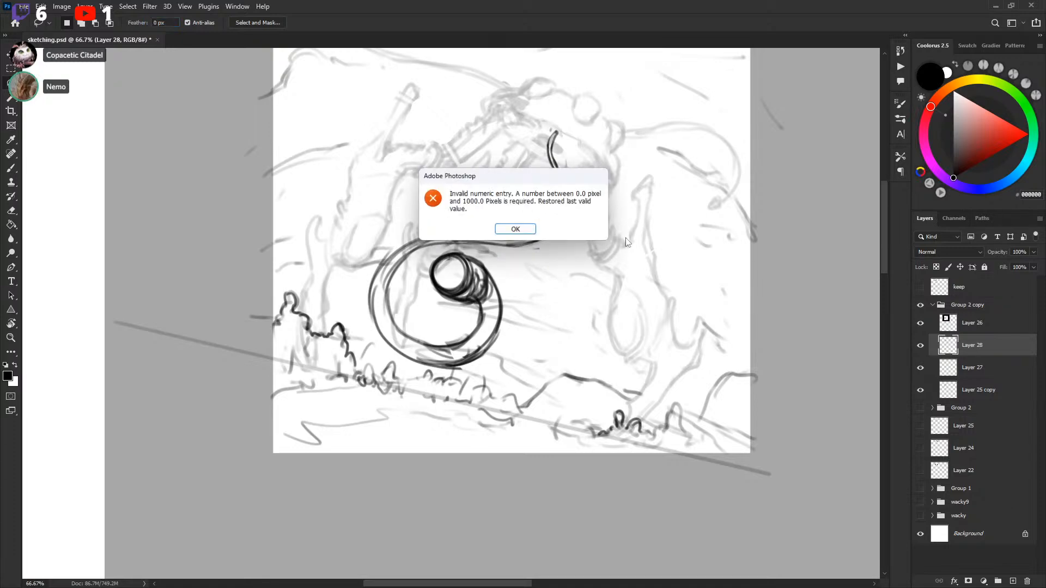
pyautogui.click(525, 229)
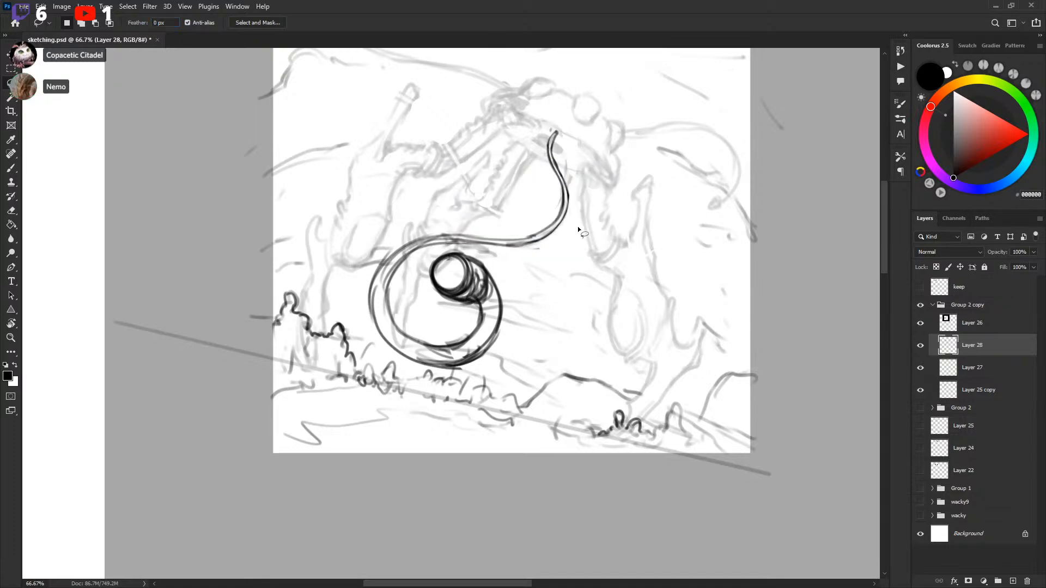
# Step: Cap the tendril's upper tip on the creature's head with a small rounded black outline, touching it up with white
pyautogui.press('b')
pyautogui.moveTo(684, 162); pyautogui.dragTo(642, 248)
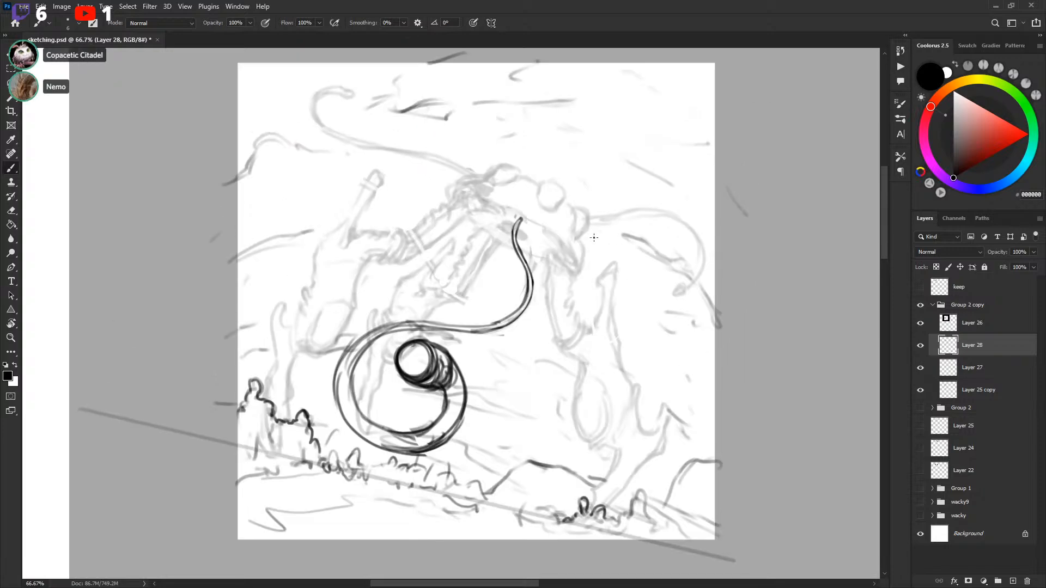
pyautogui.press('x')
pyautogui.press('x')
pyautogui.press('x')
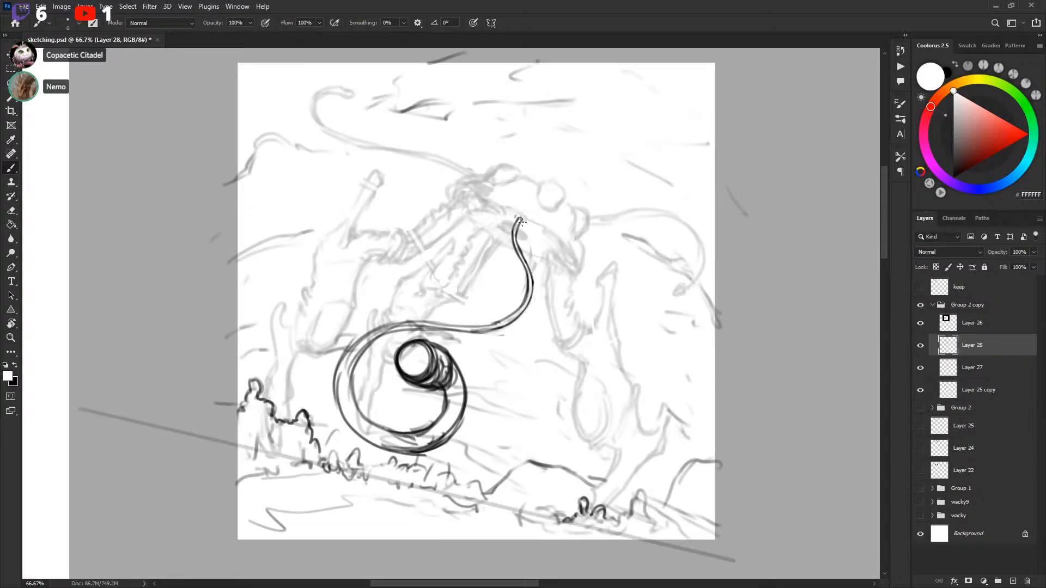
pyautogui.press('x')
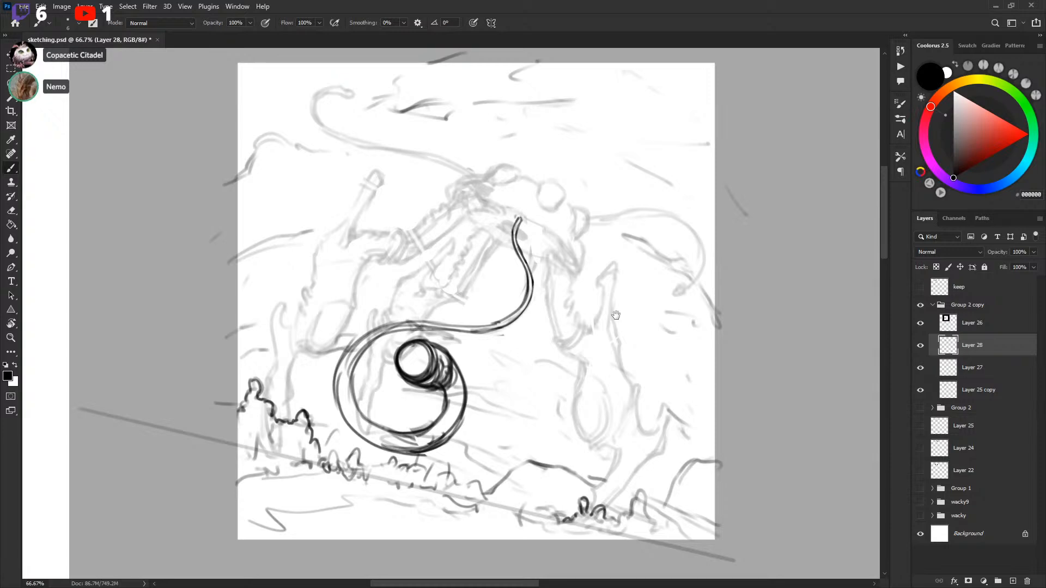
pyautogui.moveTo(603, 270); pyautogui.dragTo(601, 250)
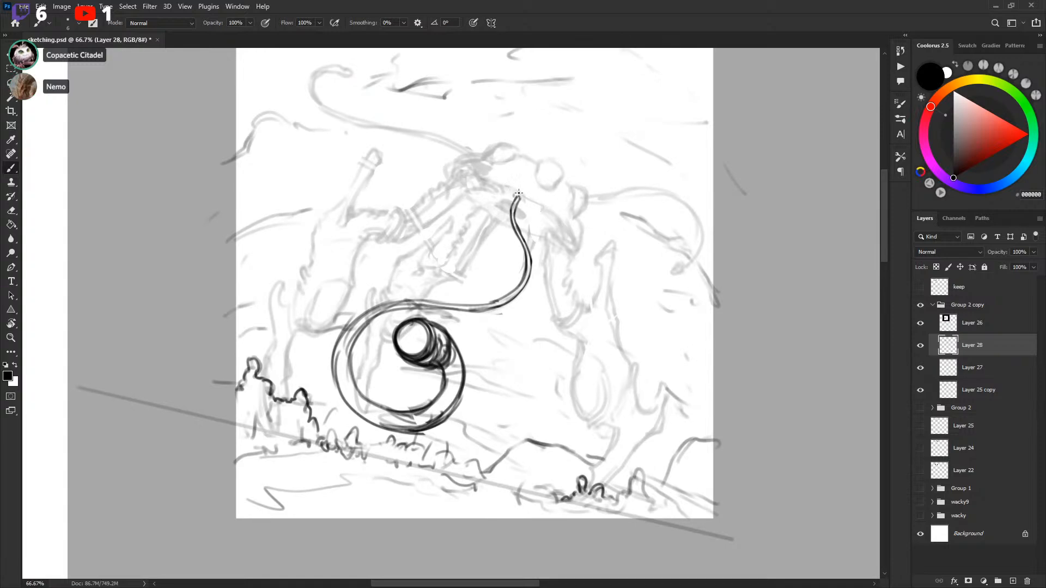
pyautogui.moveTo(515, 196); pyautogui.dragTo(521, 202)
pyautogui.press('x')
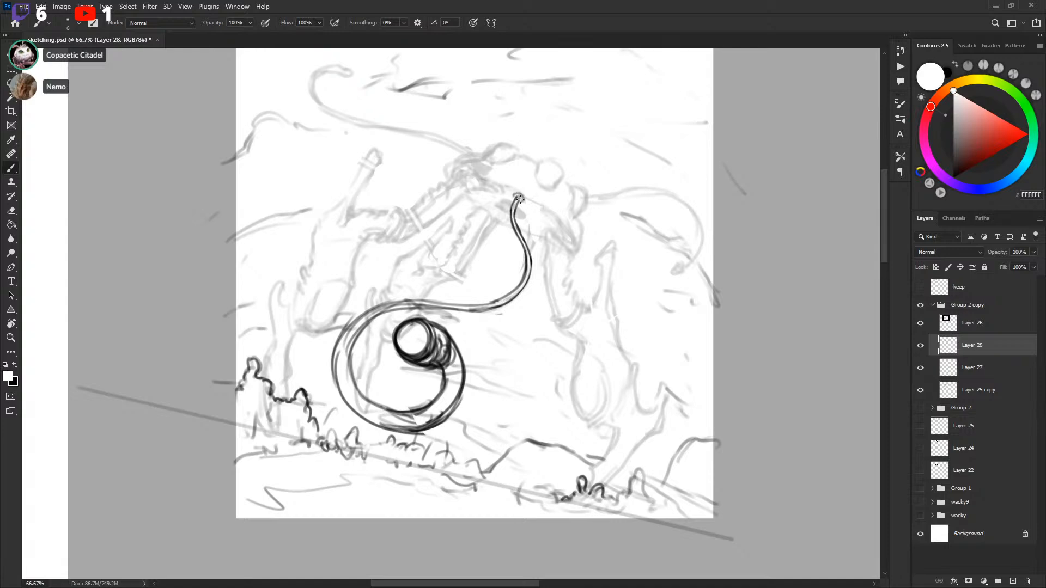
pyautogui.press('x')
pyautogui.press('x')
pyautogui.press('x')
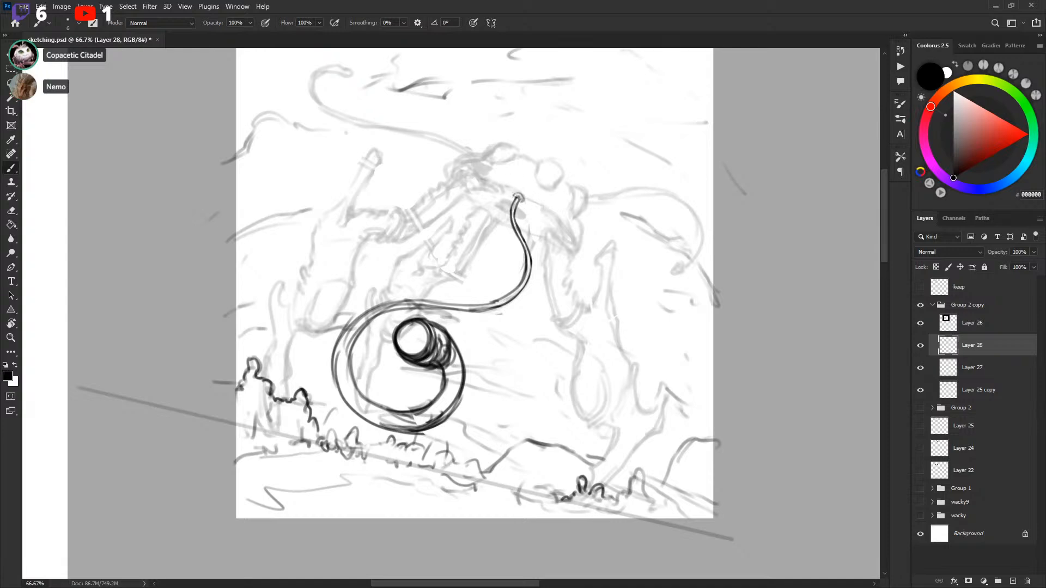
# Step: Outline the row of round bulges along the top of the creature's head in black
pyautogui.moveTo(519, 191); pyautogui.dragTo(529, 200)
pyautogui.hotkey('ctrl', 'z')
pyautogui.moveTo(515, 168)
pyautogui.mouseDown()
pyautogui.moveTo(528, 154)
pyautogui.moveTo(500, 145)
pyautogui.moveTo(517, 152)
pyautogui.moveTo(497, 162)
pyautogui.moveTo(540, 154)
pyautogui.moveTo(571, 181)
pyautogui.moveTo(567, 192)
pyautogui.moveTo(562, 177)
pyautogui.mouseUp()
pyautogui.hotkey('ctrl', 'z')
pyautogui.hotkey('ctrl', 'z')
pyautogui.press('x')
pyautogui.press('x')
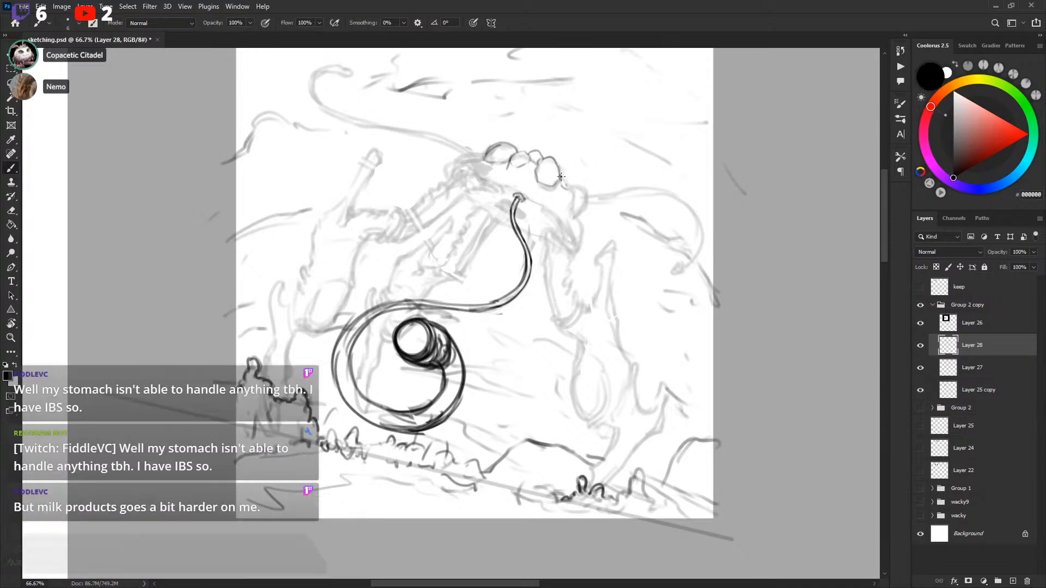
pyautogui.press('x')
pyautogui.press('x')
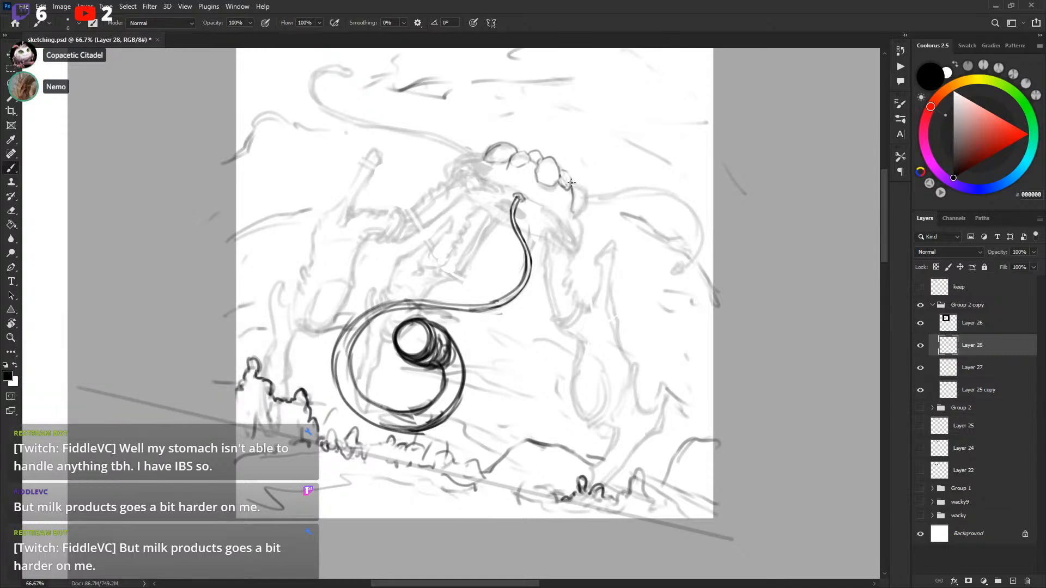
# Step: Outline the outermost bulge at the head's right end in black and reinforce the contour of the large bulge beside it
pyautogui.moveTo(571, 182); pyautogui.dragTo(582, 211)
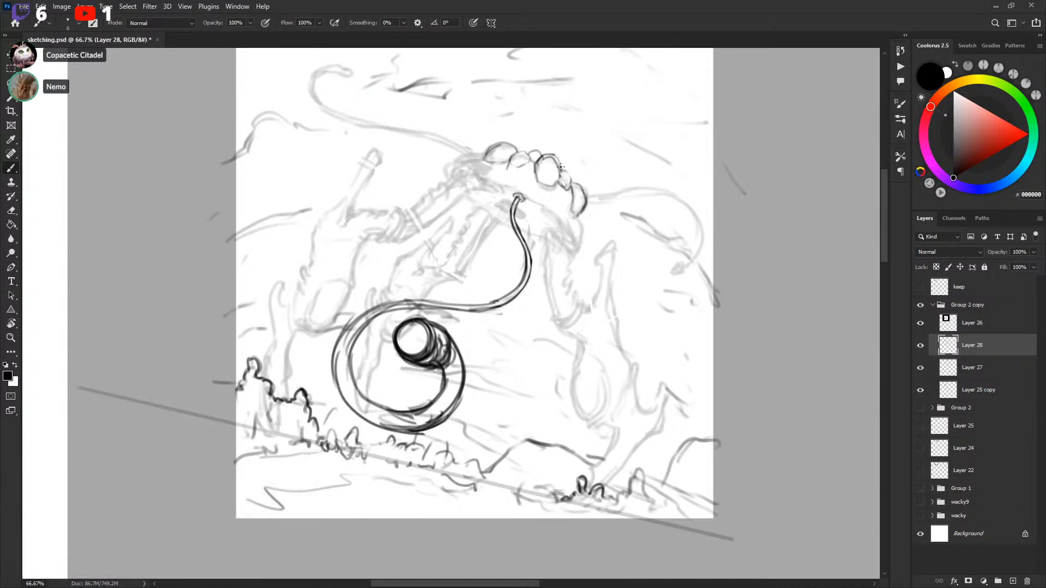
pyautogui.press('x')
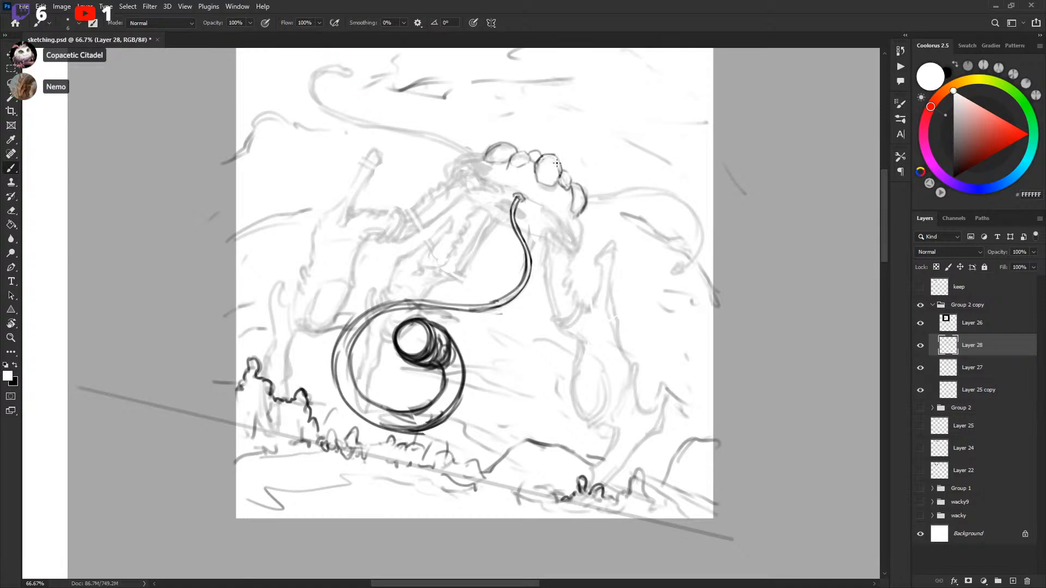
pyautogui.press('x')
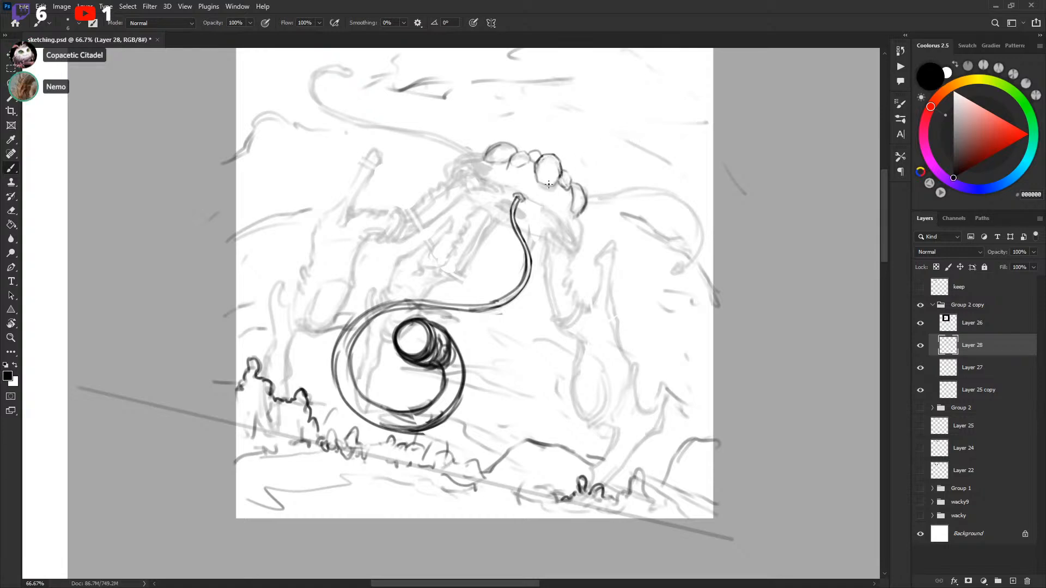
# Step: Refine the edge of the outermost bulge in black and remove the small pupil marks from the two large bulges
pyautogui.moveTo(563, 214)
pyautogui.mouseDown()
pyautogui.moveTo(591, 218)
pyautogui.moveTo(607, 236)
pyautogui.mouseUp()
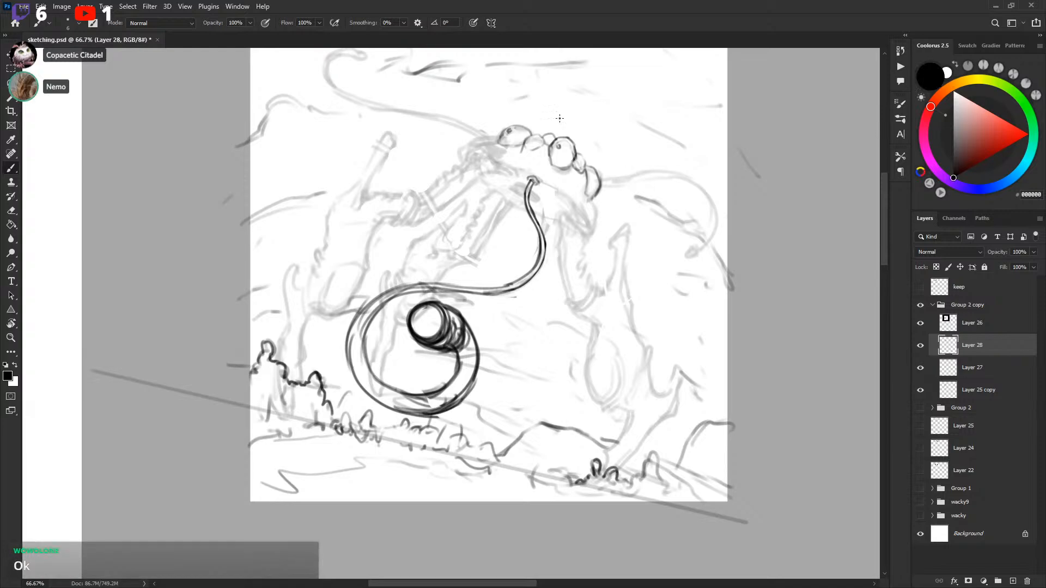
pyautogui.press('x')
pyautogui.press('x')
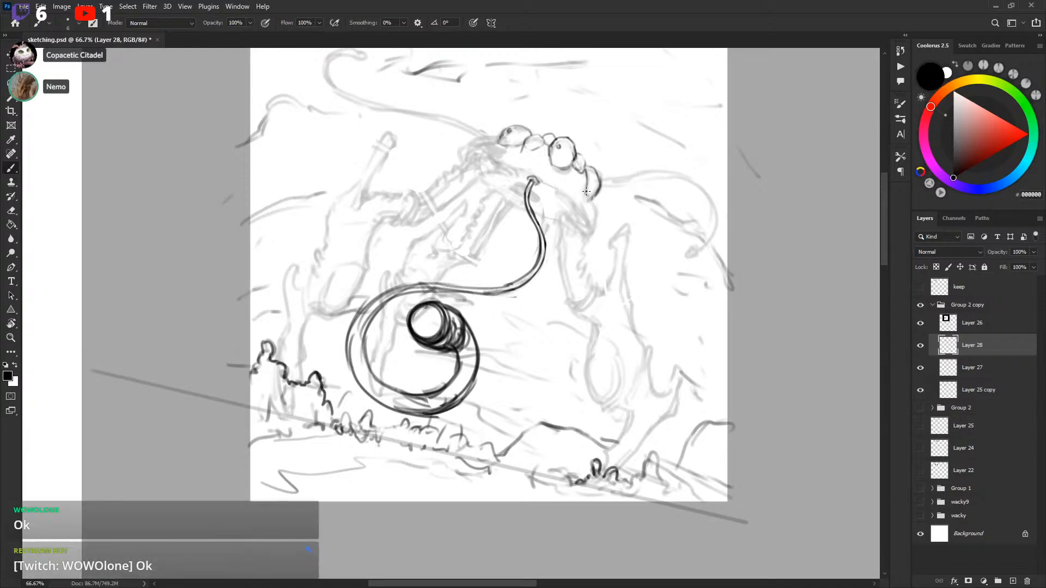
pyautogui.press('x')
pyautogui.press('x')
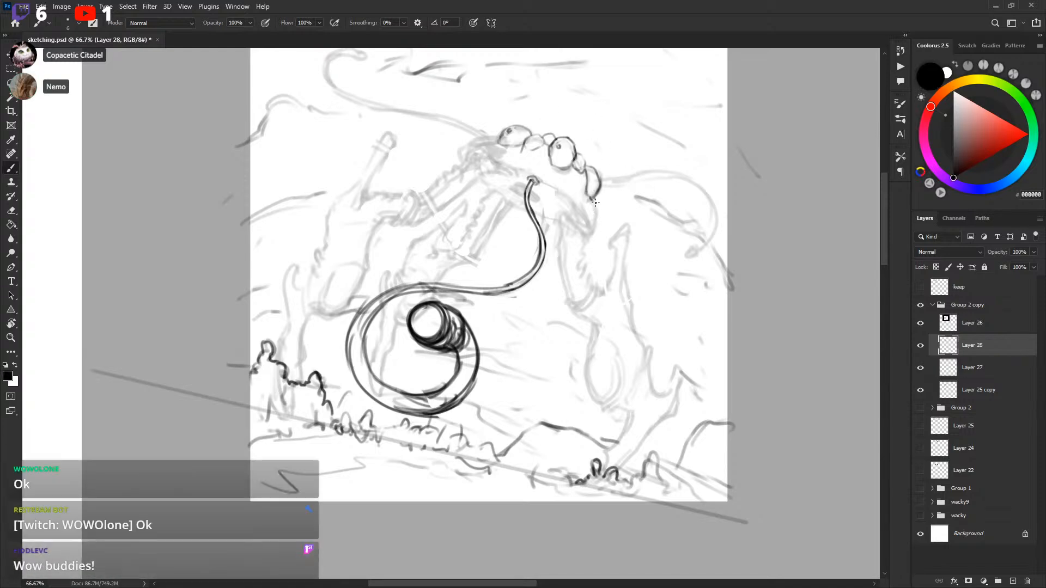
pyautogui.moveTo(628, 184); pyautogui.dragTo(625, 182)
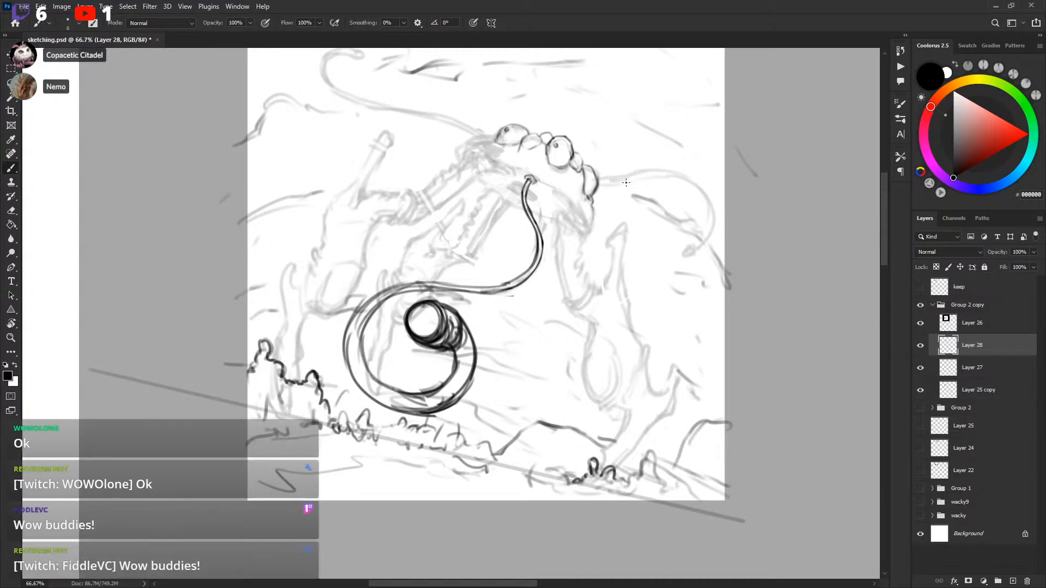
pyautogui.press('l')
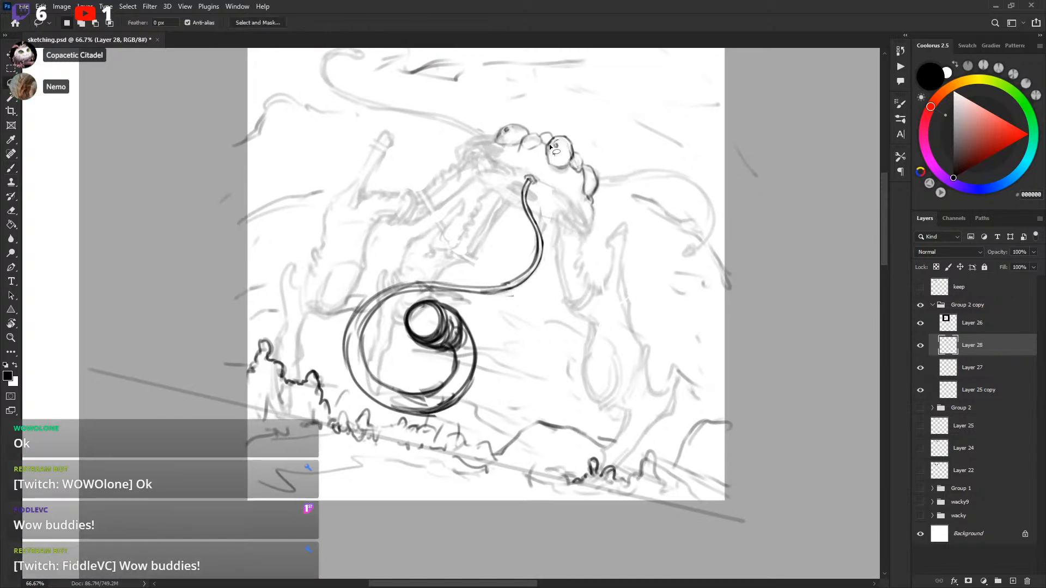
pyautogui.press('b')
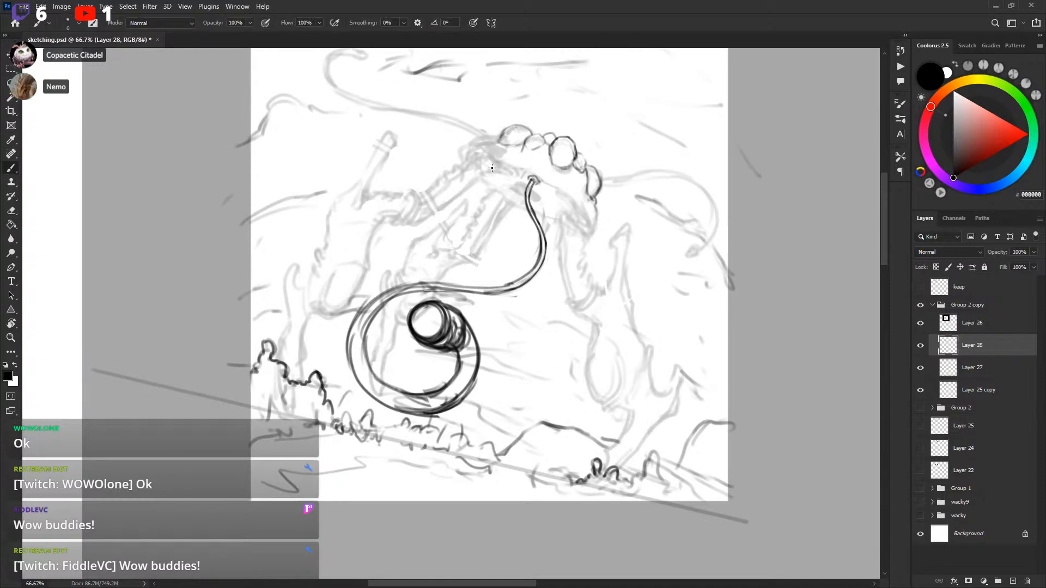
# Step: Try a straight horizontal black line across the upper part of the sketch and undo it
pyautogui.moveTo(563, 203); pyautogui.dragTo(570, 195)
pyautogui.hotkey('ctrl', '-')
pyautogui.hotkey('ctrl', '-')
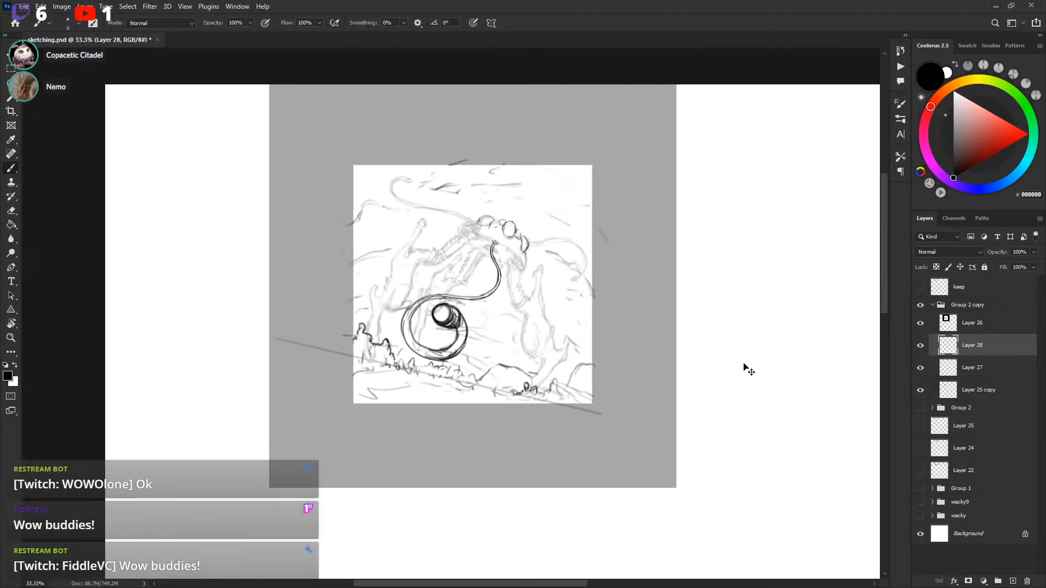
pyautogui.hotkey('ctrl', '+')
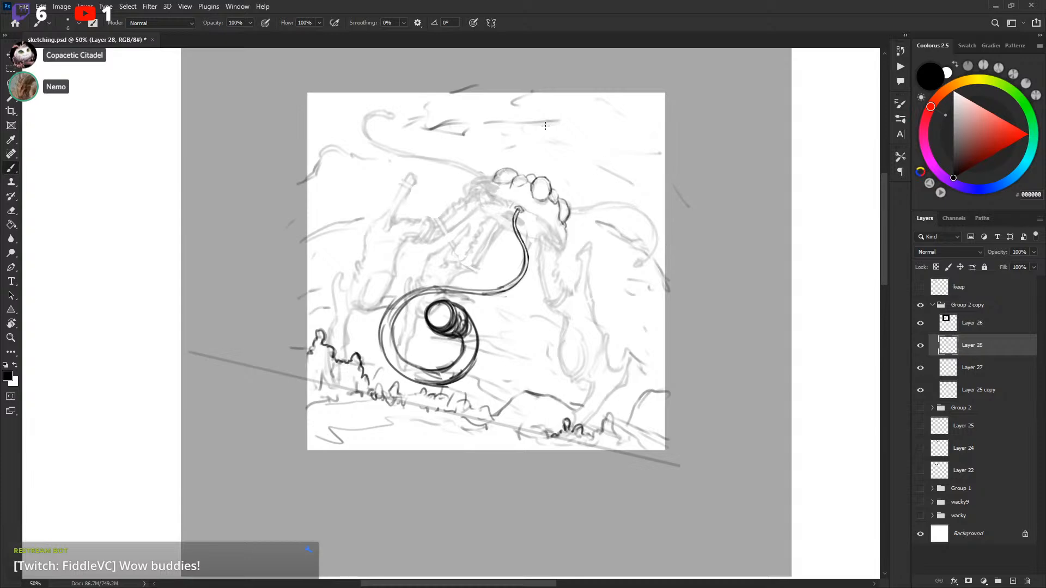
pyautogui.moveTo(632, 178); pyautogui.dragTo(634, 179)
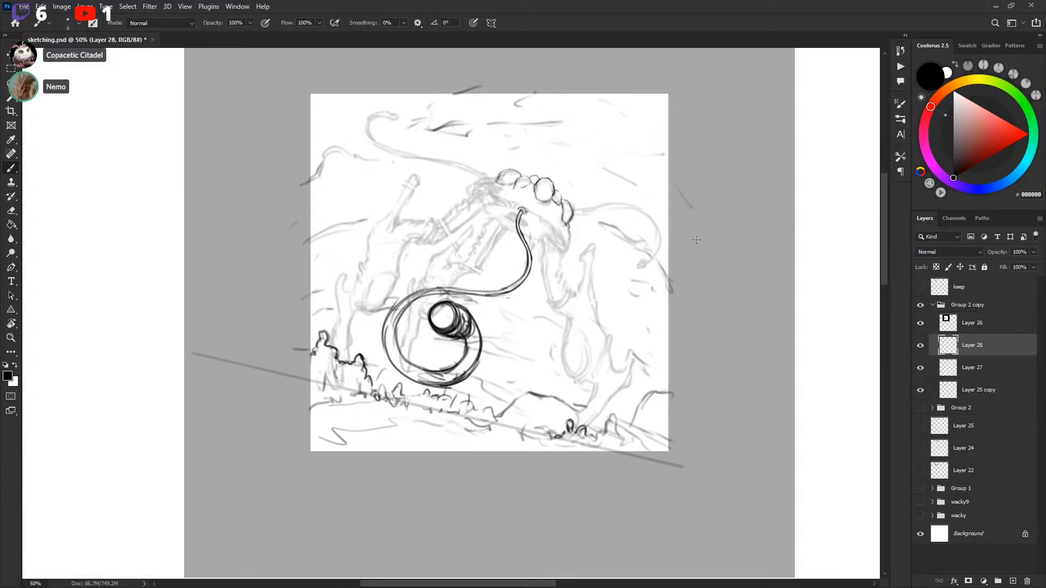
pyautogui.moveTo(645, 225); pyautogui.dragTo(647, 225)
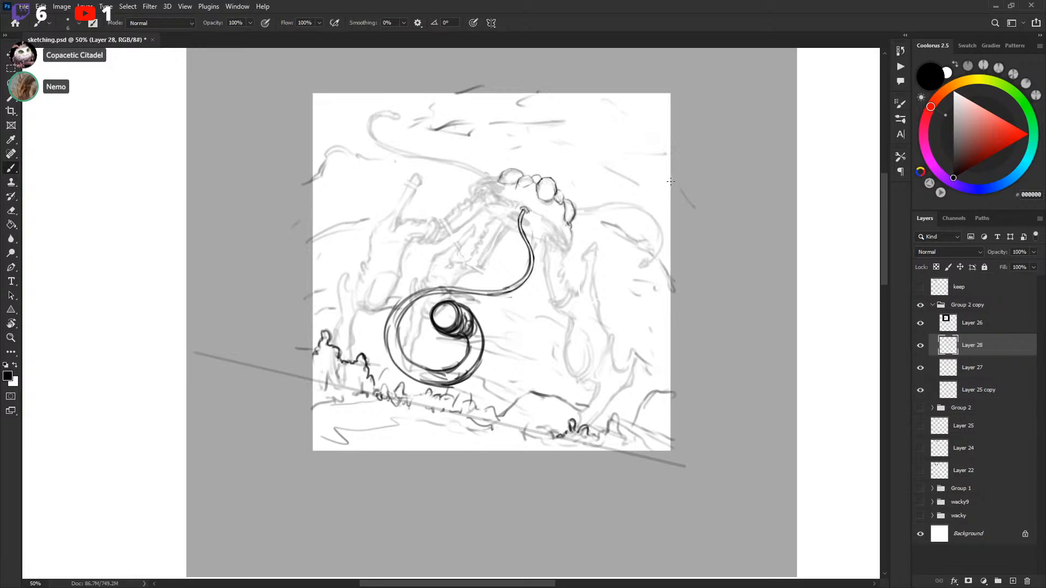
pyautogui.moveTo(309, 127); pyautogui.dragTo(715, 126)
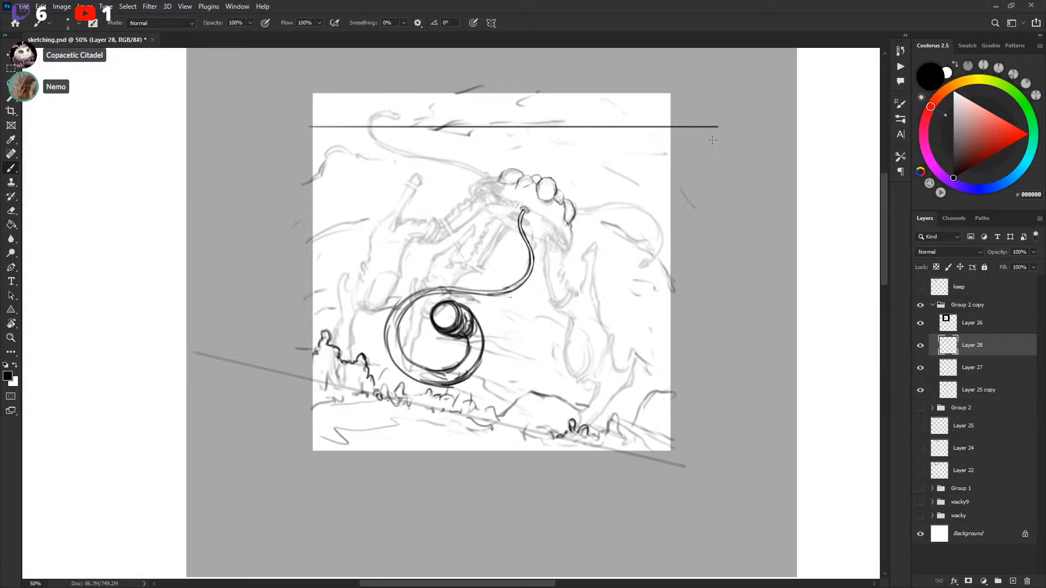
pyautogui.hotkey('ctrl', 'z')
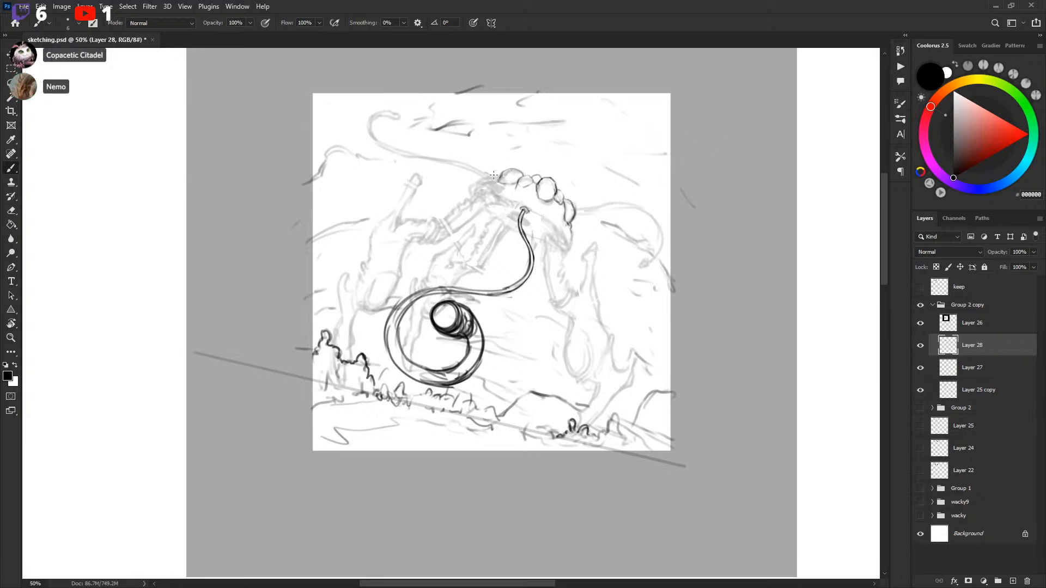
# Step: Try an arching, double-lined black tendril rising from below the outermost bulge and hooking downward at its tip
pyautogui.moveTo(576, 214)
pyautogui.mouseDown()
pyautogui.moveTo(643, 190)
pyautogui.moveTo(603, 152)
pyautogui.mouseUp()
pyautogui.hotkey('ctrl', 'z')
pyautogui.moveTo(573, 216)
pyautogui.mouseDown()
pyautogui.moveTo(645, 199)
pyautogui.moveTo(613, 169)
pyautogui.moveTo(619, 195)
pyautogui.moveTo(631, 212)
pyautogui.moveTo(621, 152)
pyautogui.moveTo(629, 163)
pyautogui.mouseUp()
pyautogui.hotkey('ctrl', 'z')
pyautogui.hotkey('ctrl', 'z')
pyautogui.moveTo(570, 235); pyautogui.dragTo(596, 160)
pyautogui.hotkey('ctrl', 'z')
pyautogui.moveTo(571, 230); pyautogui.dragTo(617, 165)
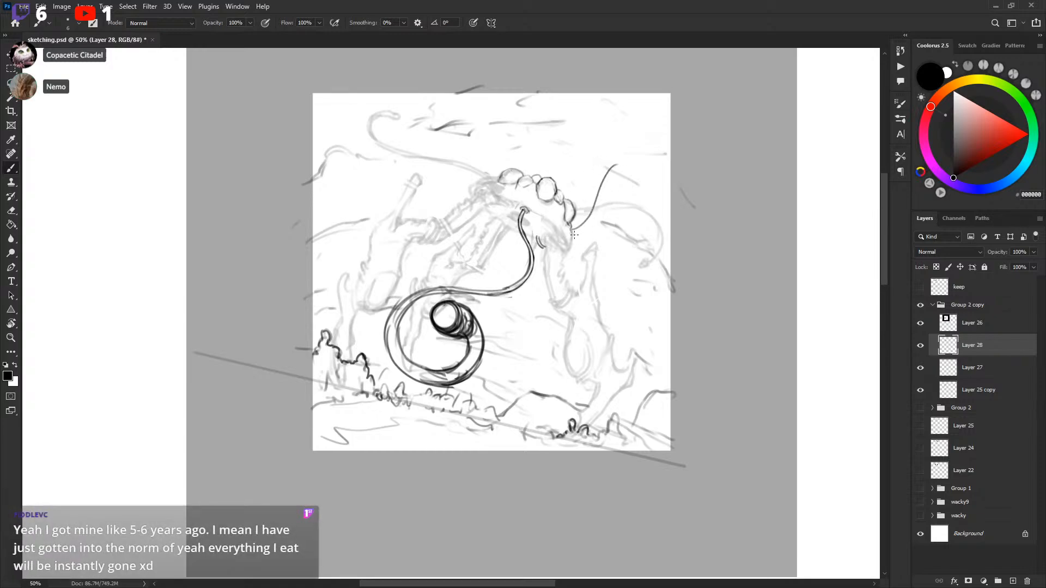
pyautogui.moveTo(572, 232); pyautogui.dragTo(613, 174)
pyautogui.press('x')
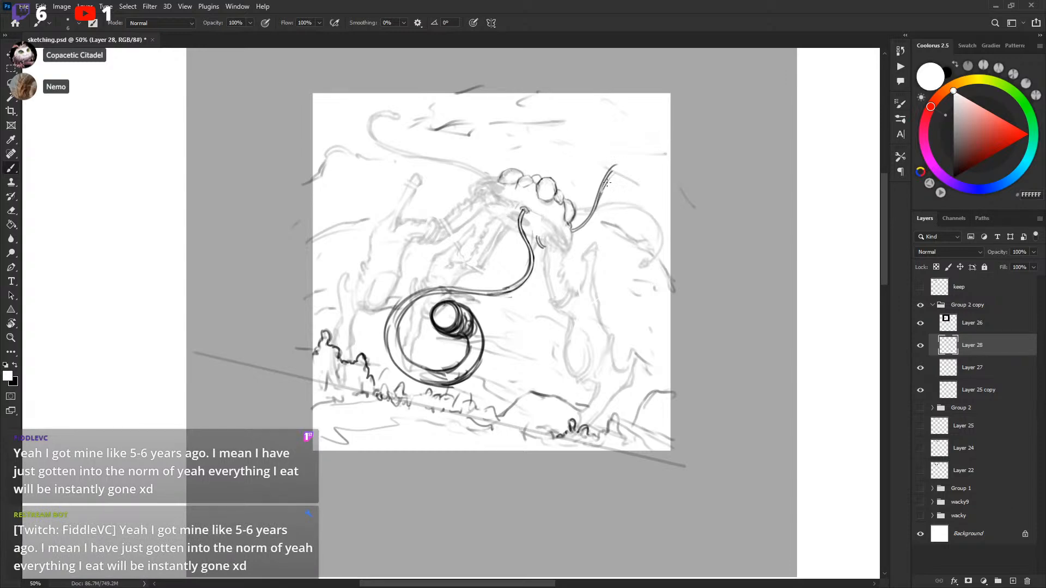
pyautogui.press('x')
pyautogui.moveTo(599, 196)
pyautogui.mouseDown()
pyautogui.moveTo(619, 165)
pyautogui.moveTo(636, 165)
pyautogui.moveTo(640, 190)
pyautogui.moveTo(617, 165)
pyautogui.moveTo(636, 164)
pyautogui.moveTo(633, 204)
pyautogui.mouseUp()
pyautogui.hotkey('ctrl', 'z')
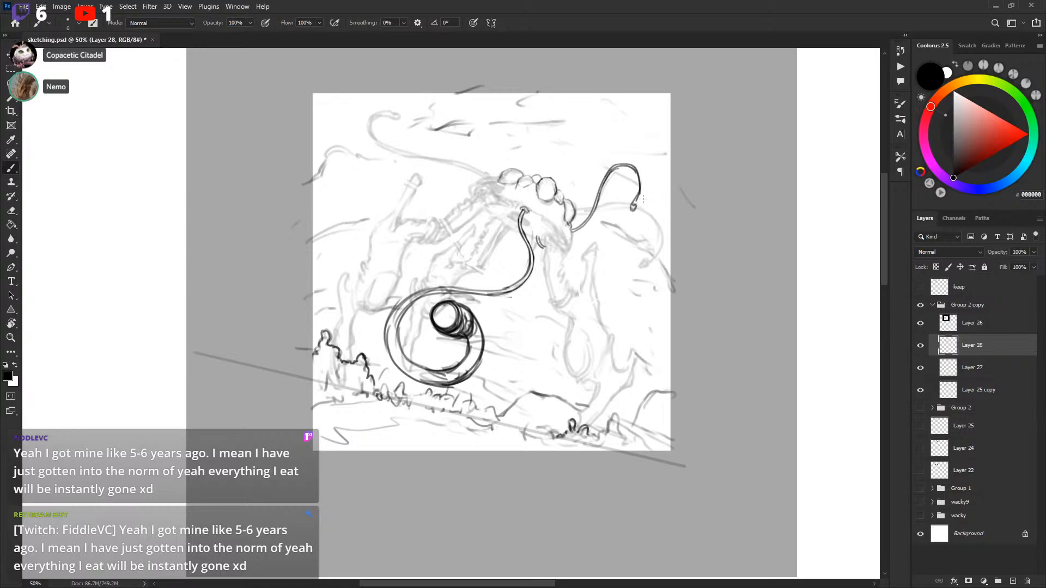
# Step: Lasso and delete the trial tendril beside the head, erase the remains at its base, and deselect
pyautogui.press('l')
pyautogui.moveTo(621, 158)
pyautogui.mouseDown()
pyautogui.moveTo(598, 188)
pyautogui.moveTo(637, 237)
pyautogui.moveTo(668, 188)
pyautogui.moveTo(643, 190)
pyautogui.mouseUp()
pyautogui.press('Delete')
pyautogui.hotkey('ctrl', 'd')
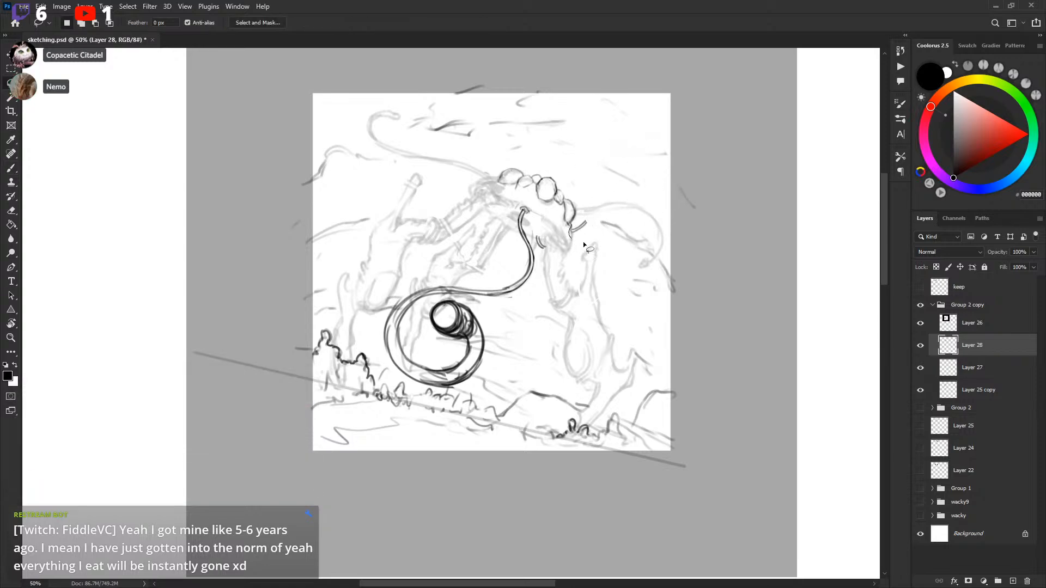
pyautogui.moveTo(584, 245)
pyautogui.mouseDown()
pyautogui.moveTo(593, 201)
pyautogui.moveTo(593, 230)
pyautogui.mouseUp()
pyautogui.press('Delete')
pyautogui.hotkey('ctrl', 'd')
pyautogui.press('b')
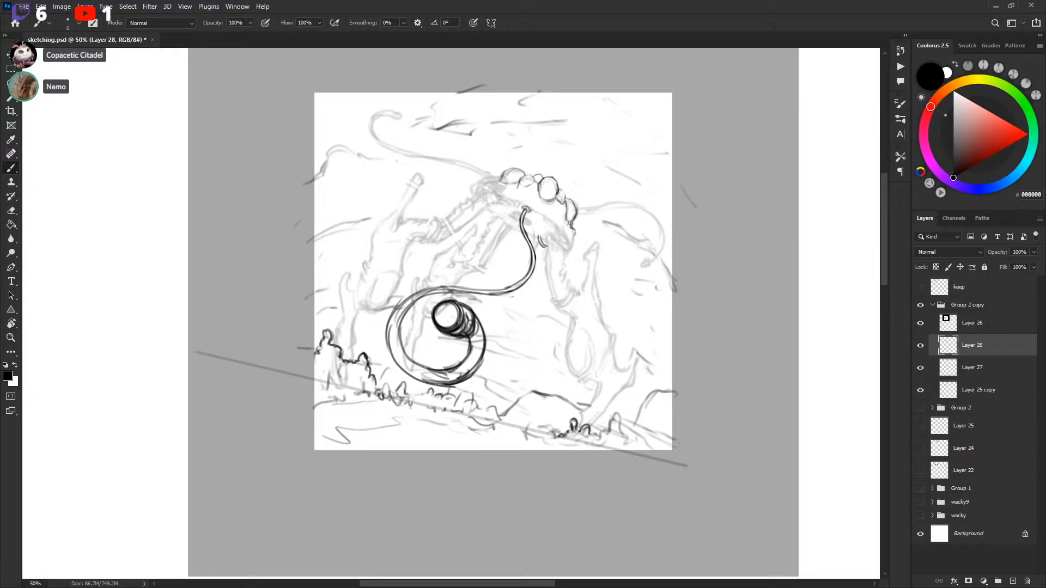
pyautogui.press('e')
pyautogui.moveTo(583, 232); pyautogui.dragTo(572, 231)
pyautogui.press('b')
pyautogui.press('l')
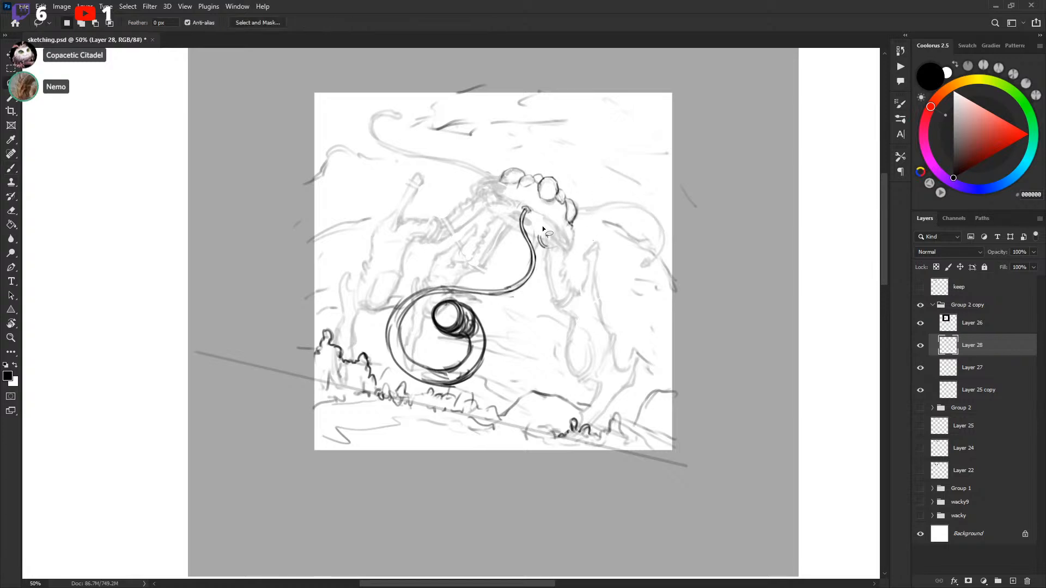
pyautogui.hotkey('ctrl', 'd')
pyautogui.press('b')
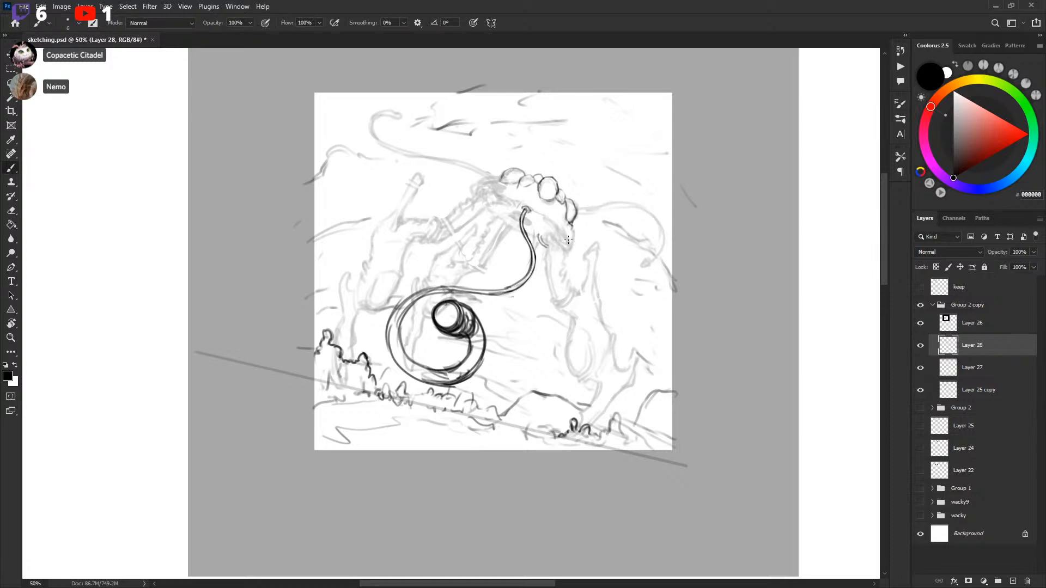
# Step: Draw a wider arching tendril with two black contour lines from below the outermost bulge toward the sketch's right edge
pyautogui.moveTo(576, 239)
pyautogui.mouseDown()
pyautogui.moveTo(603, 207)
pyautogui.moveTo(656, 190)
pyautogui.mouseUp()
pyautogui.hotkey('ctrl', 'z')
pyautogui.moveTo(580, 208); pyautogui.dragTo(664, 245)
pyautogui.moveTo(578, 236)
pyautogui.mouseDown()
pyautogui.moveTo(634, 184)
pyautogui.moveTo(657, 222)
pyautogui.mouseUp()
pyautogui.moveTo(593, 204)
pyautogui.mouseDown()
pyautogui.moveTo(623, 179)
pyautogui.moveTo(642, 187)
pyautogui.moveTo(609, 185)
pyautogui.moveTo(647, 189)
pyautogui.moveTo(636, 180)
pyautogui.moveTo(654, 229)
pyautogui.mouseUp()
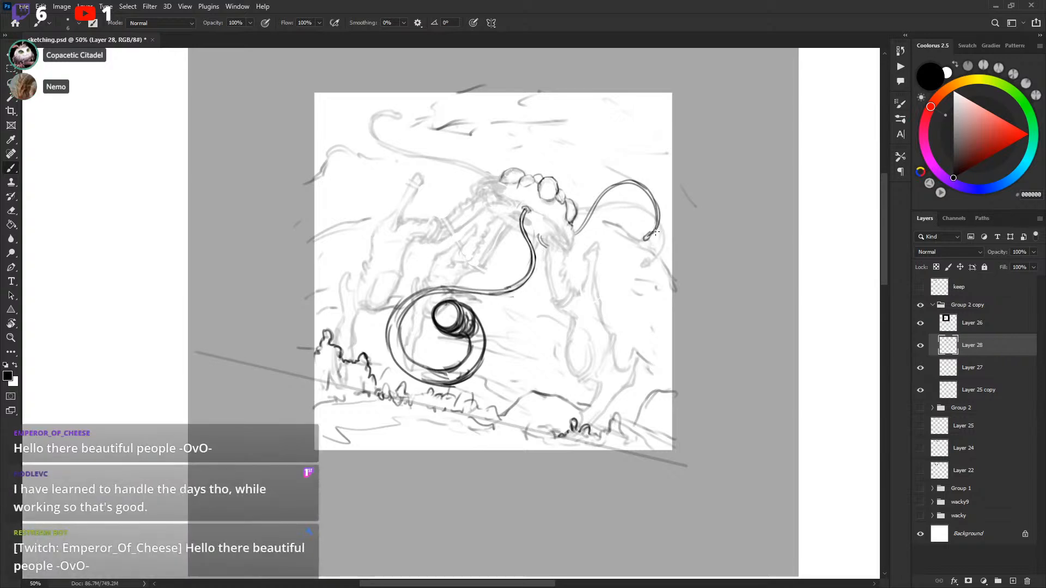
# Step: Clean up the arching tendril's contours with white and black brush strokes and save the document
pyautogui.press('x')
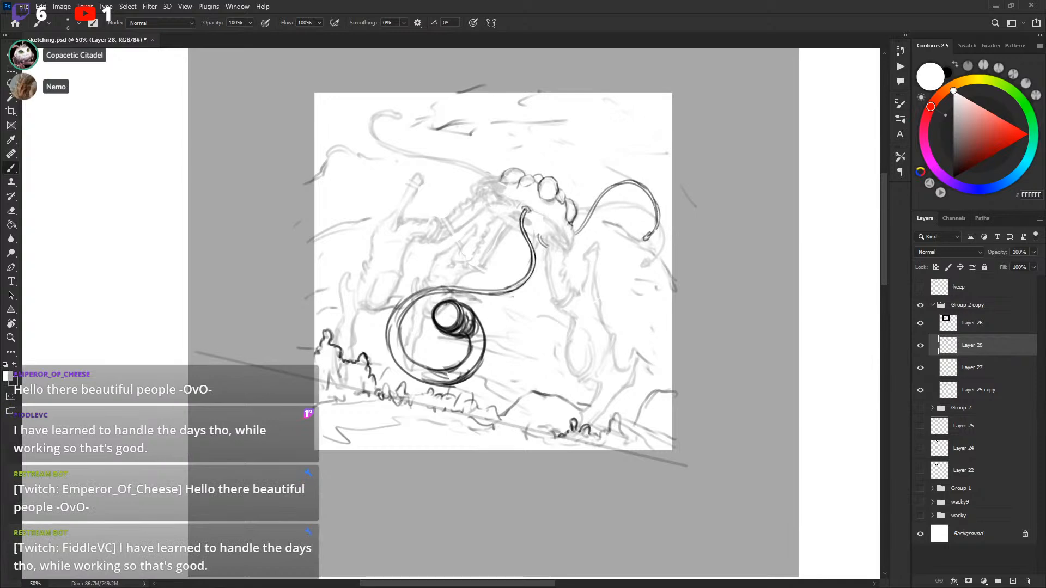
pyautogui.press('x')
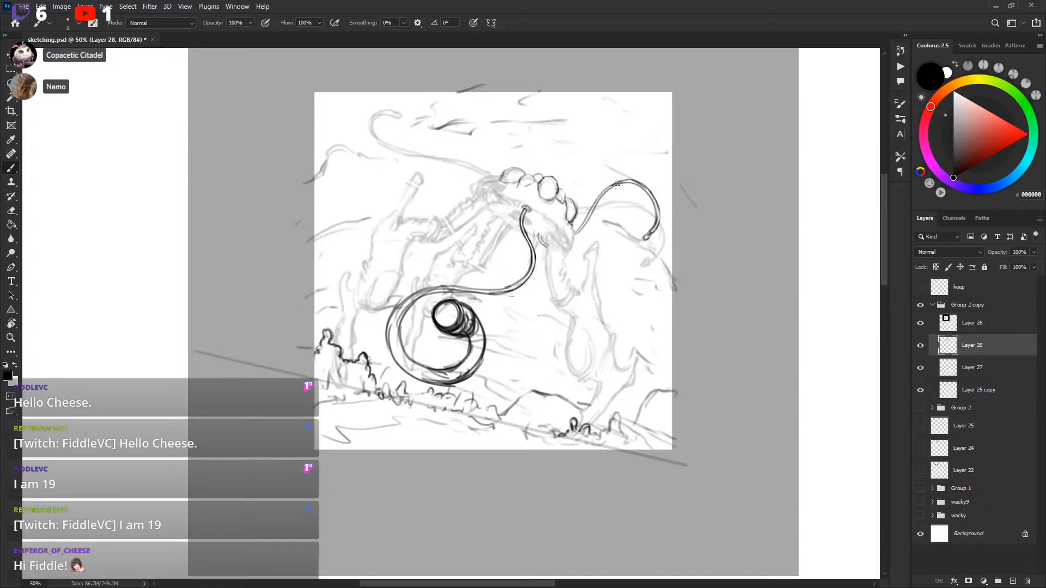
pyautogui.press('x')
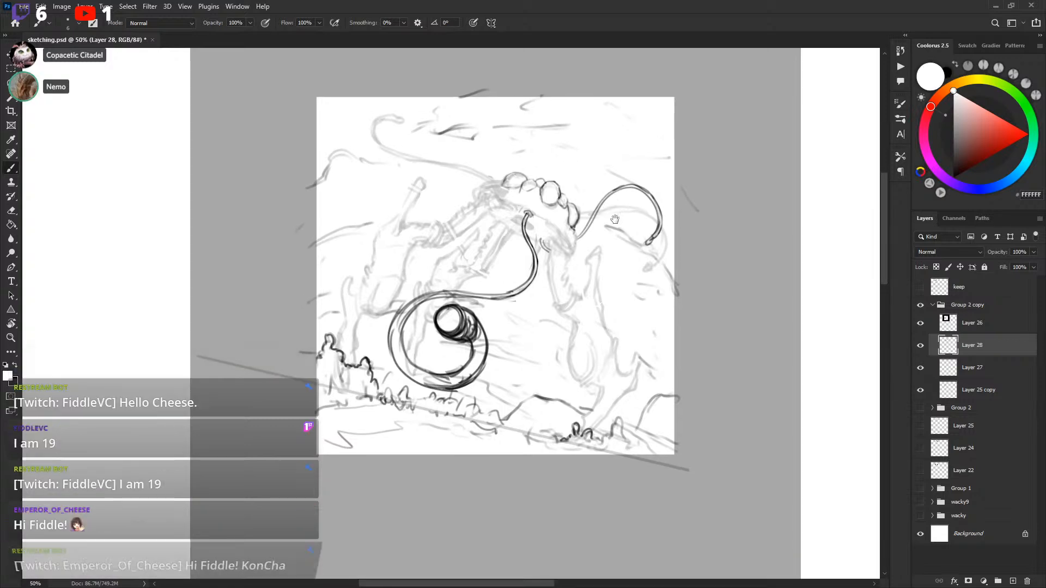
pyautogui.moveTo(619, 204); pyautogui.dragTo(645, 219)
pyautogui.hotkey('ctrl', 's')
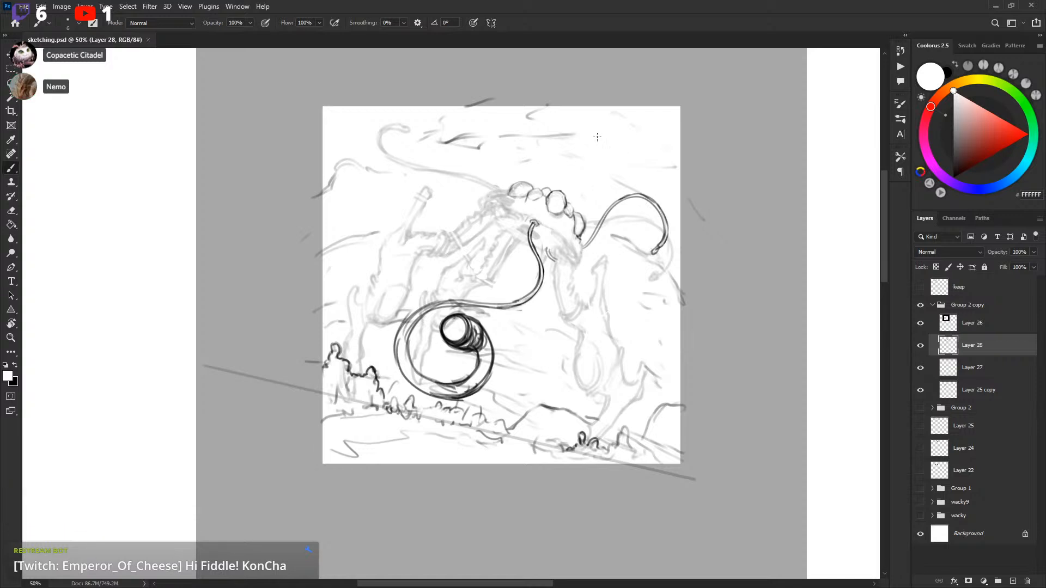
# Step: Draw a third, double-lined black tendril from the back of the head toward the sketch's upper-left corner, curling back to a dark tip
pyautogui.moveTo(501, 227); pyautogui.dragTo(483, 221)
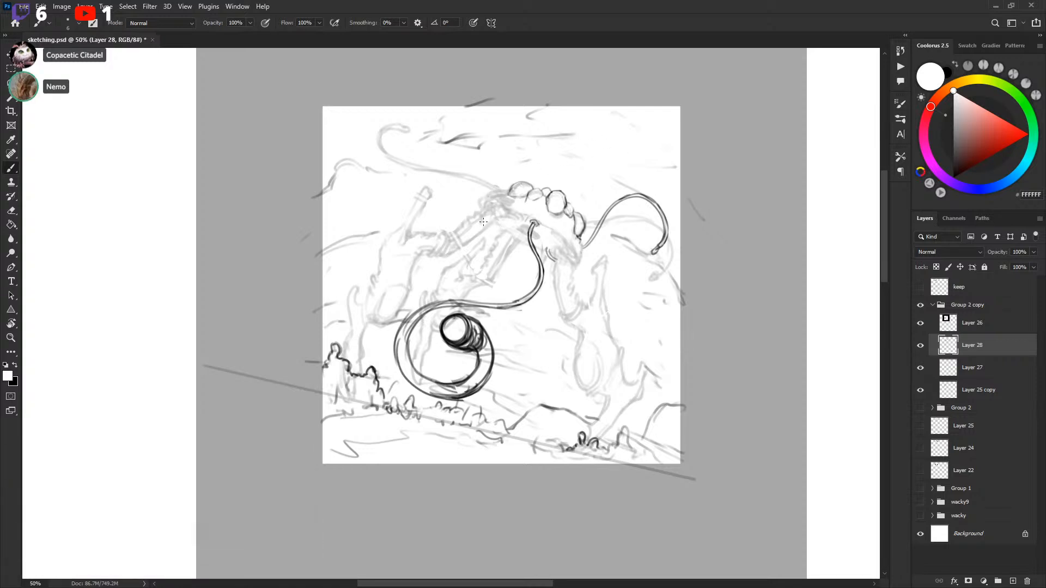
pyautogui.moveTo(554, 172); pyautogui.dragTo(553, 170)
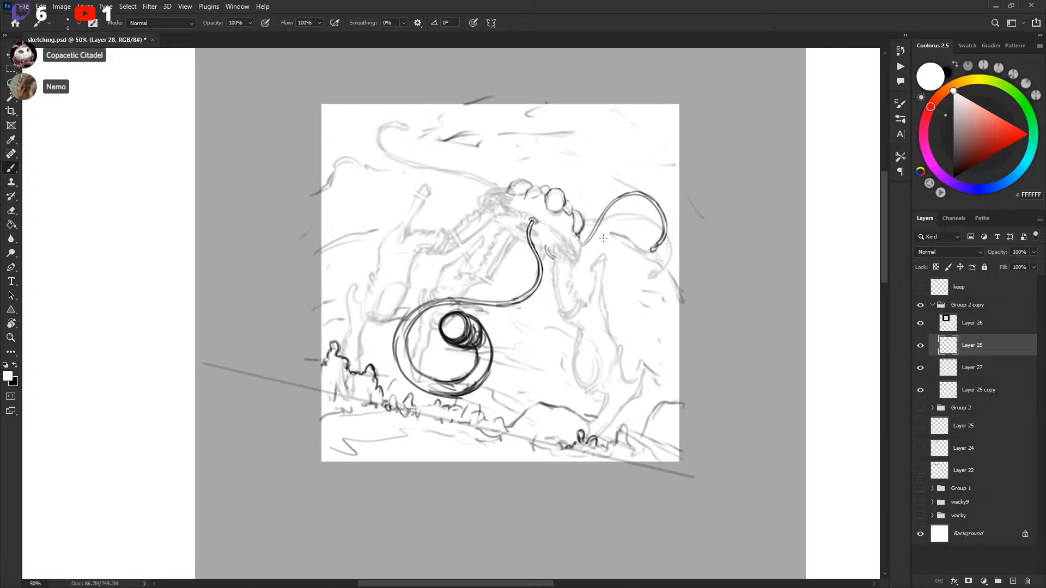
pyautogui.press('x')
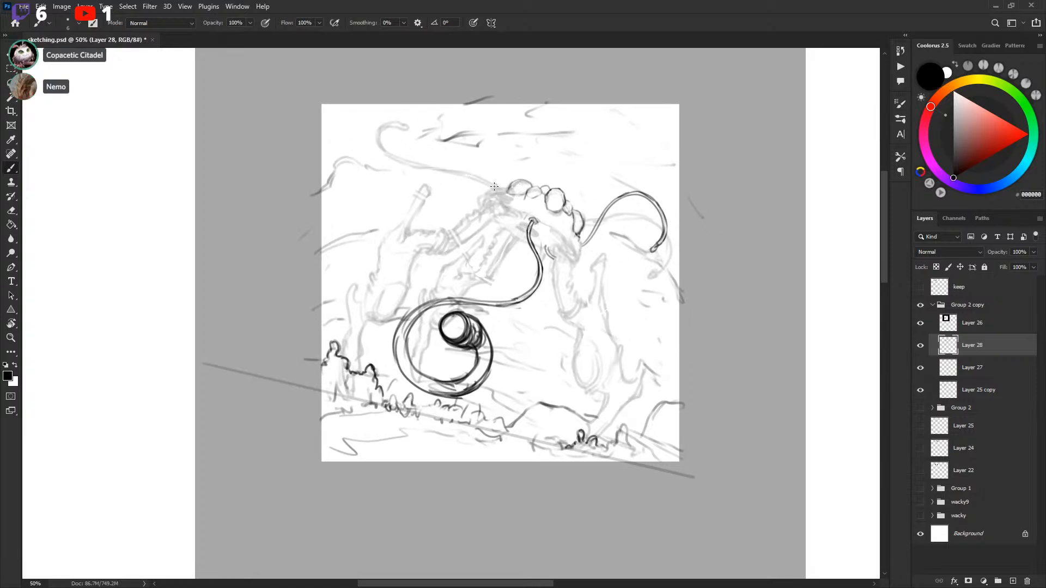
pyautogui.moveTo(494, 186)
pyautogui.mouseDown()
pyautogui.moveTo(395, 174)
pyautogui.moveTo(408, 126)
pyautogui.mouseUp()
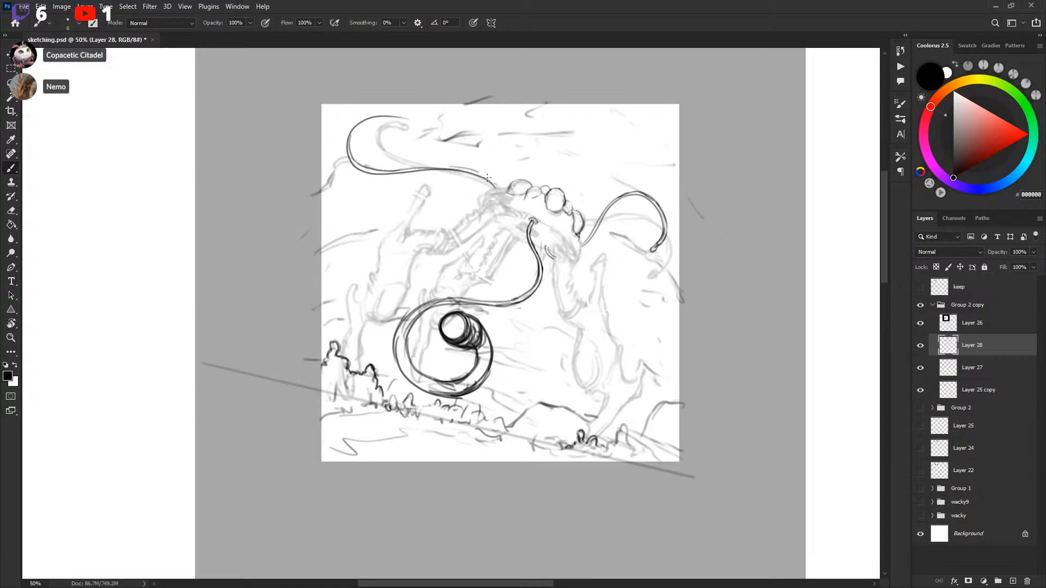
pyautogui.moveTo(427, 165); pyautogui.dragTo(493, 185)
pyautogui.hotkey('ctrl', 'z')
pyautogui.moveTo(349, 161); pyautogui.dragTo(368, 125)
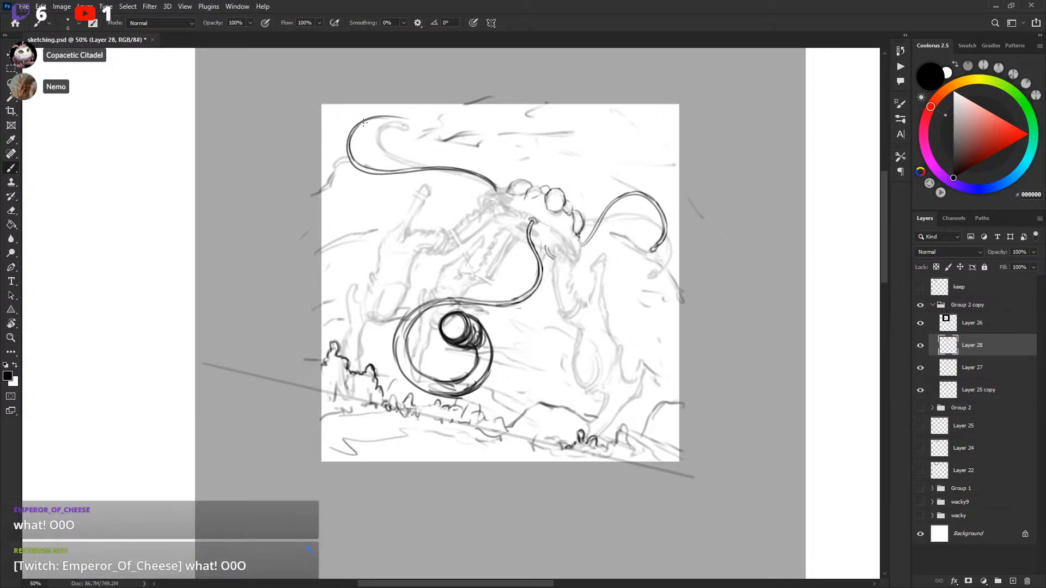
pyautogui.moveTo(396, 119); pyautogui.dragTo(409, 127)
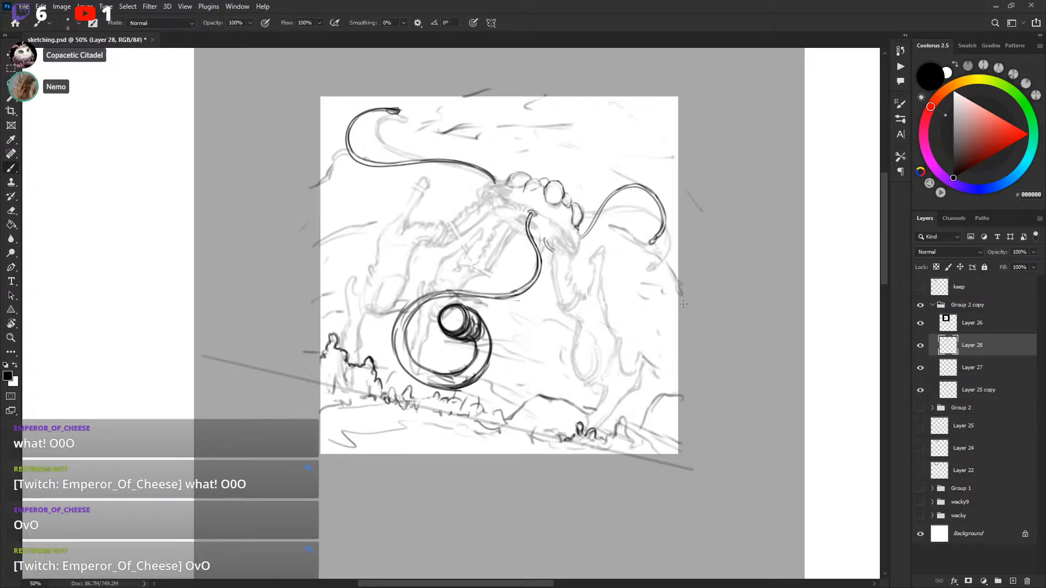
pyautogui.scroll(-3, 700, 322)
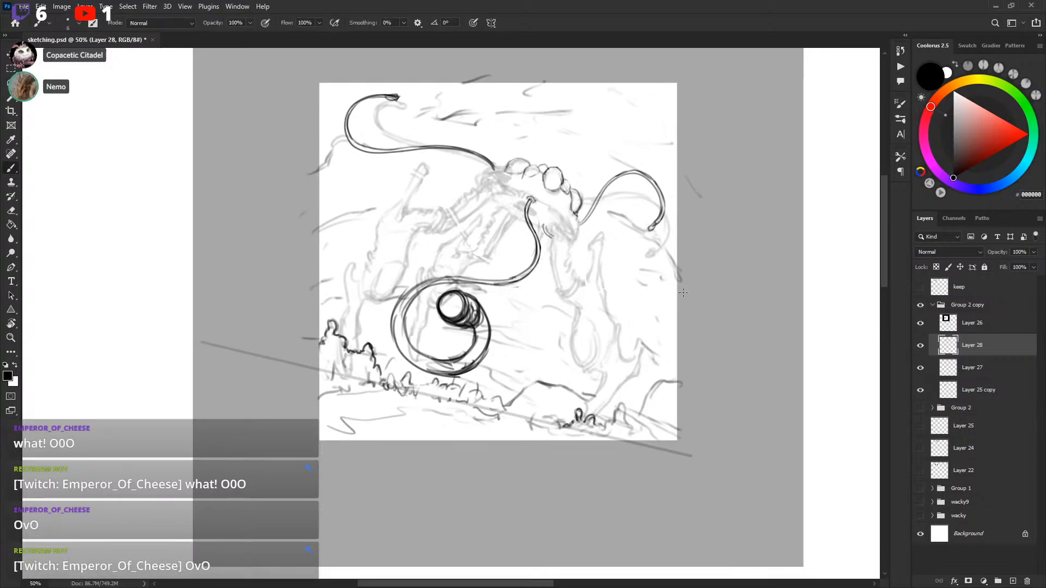
pyautogui.moveTo(651, 308); pyautogui.dragTo(661, 305)
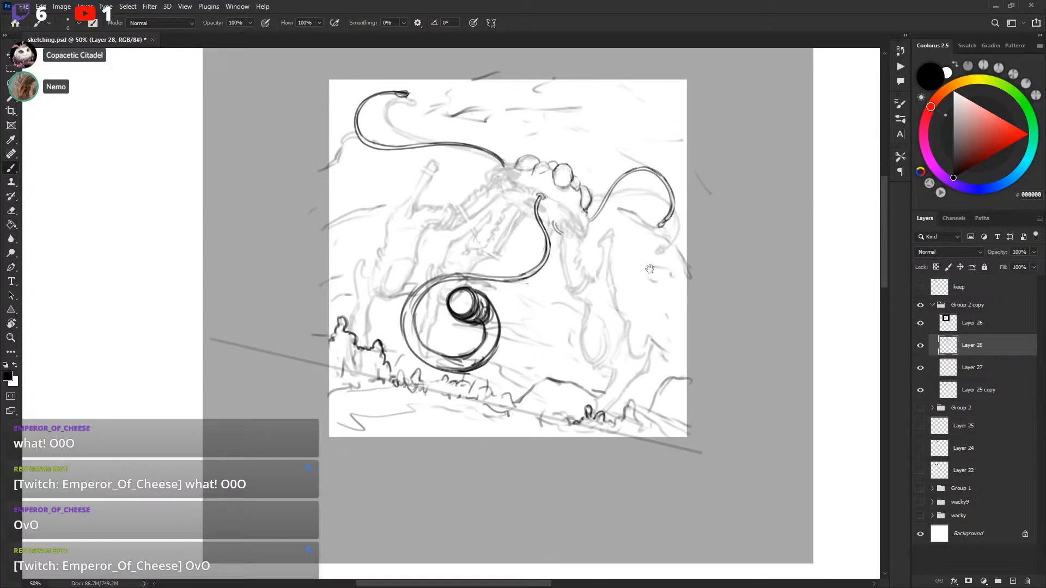
pyautogui.moveTo(650, 269); pyautogui.dragTo(648, 270)
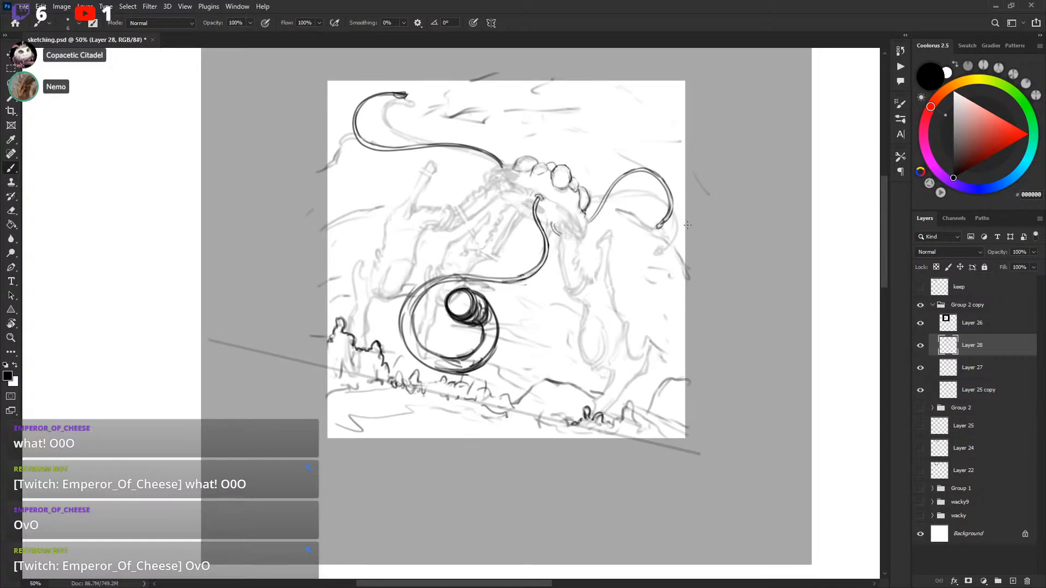
pyautogui.scroll(2, 654, 261)
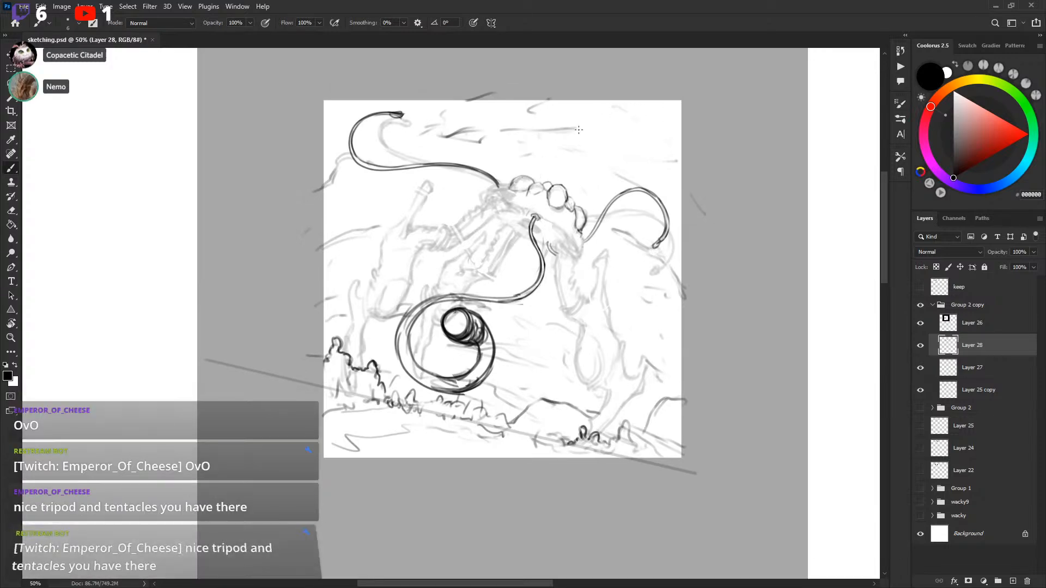
pyautogui.moveTo(598, 131)
pyautogui.mouseDown()
pyautogui.moveTo(618, 134)
pyautogui.moveTo(606, 121)
pyautogui.mouseUp()
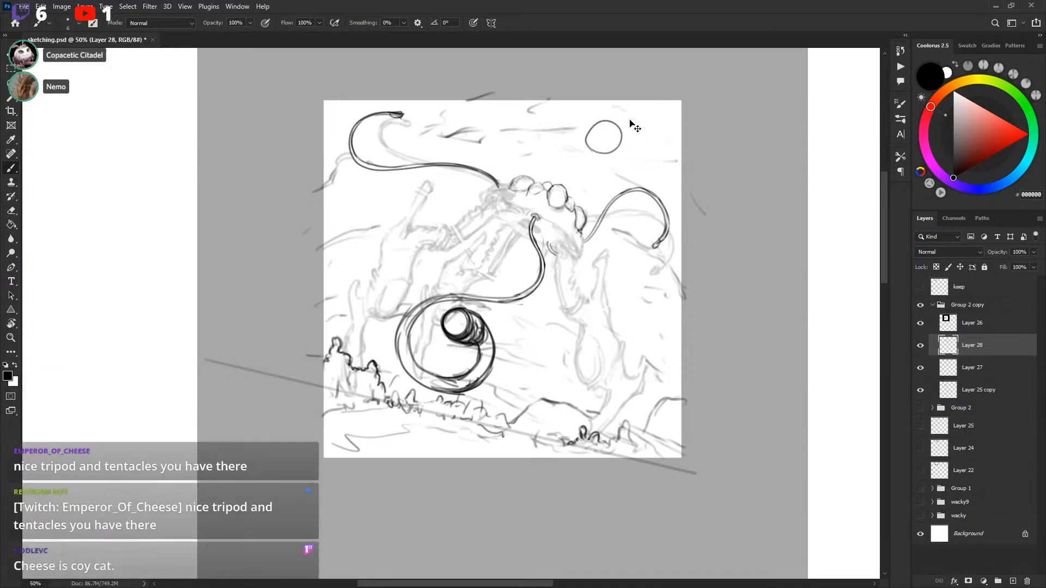
pyautogui.hotkey('ctrl', 'z')
pyautogui.hotkey('ctrl', 'shift', 'z')
pyautogui.hotkey('ctrl', 'z')
# Step: Add a new layer above Layer 26 and draw a large black circle on the blank canvas beside the sketch
pyautogui.moveTo(684, 145); pyautogui.dragTo(681, 157)
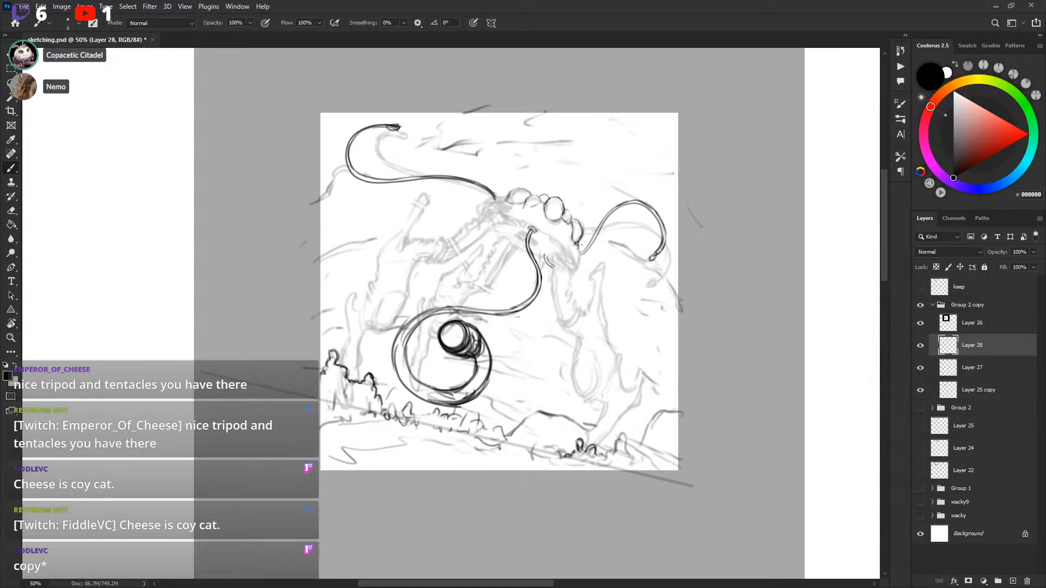
pyautogui.moveTo(847, 202); pyautogui.dragTo(437, 303)
pyautogui.click(990, 327)
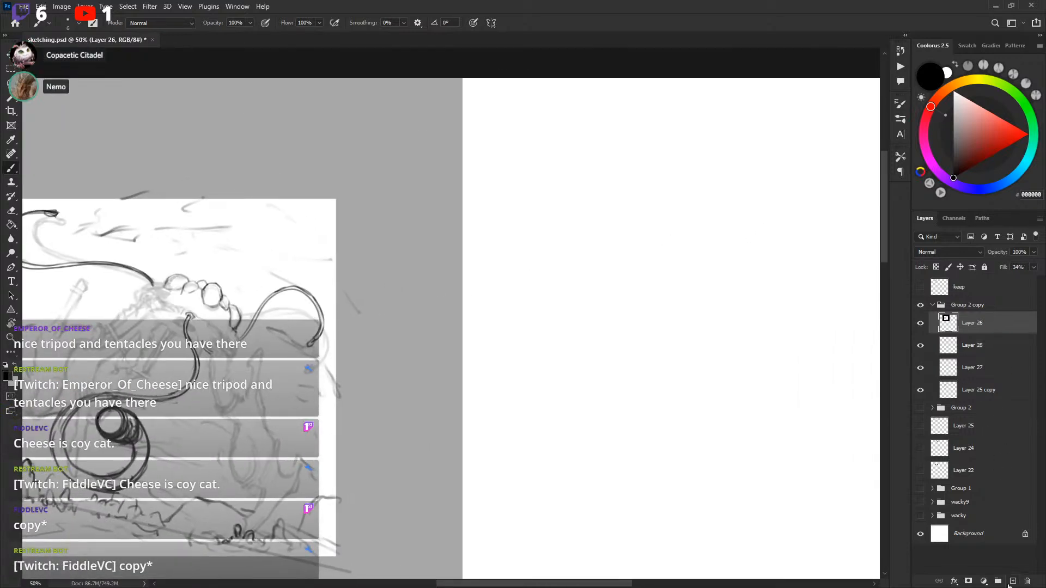
pyautogui.click(1011, 582)
pyautogui.moveTo(712, 287); pyautogui.dragTo(656, 268)
pyautogui.moveTo(645, 180)
pyautogui.mouseDown()
pyautogui.moveTo(651, 250)
pyautogui.moveTo(680, 140)
pyautogui.moveTo(683, 266)
pyautogui.moveTo(620, 197)
pyautogui.moveTo(747, 174)
pyautogui.moveTo(633, 219)
pyautogui.moveTo(718, 239)
pyautogui.mouseUp()
# Step: Draw a side-view diagram of a shallow dome with a flat base and three short curved legs next to the circle
pyautogui.moveTo(725, 174); pyautogui.dragTo(543, 220)
pyautogui.moveTo(651, 202)
pyautogui.mouseDown()
pyautogui.moveTo(717, 205)
pyautogui.moveTo(648, 201)
pyautogui.moveTo(725, 182)
pyautogui.moveTo(750, 201)
pyautogui.moveTo(665, 185)
pyautogui.moveTo(655, 198)
pyautogui.moveTo(760, 204)
pyautogui.mouseUp()
pyautogui.moveTo(667, 203); pyautogui.dragTo(647, 233)
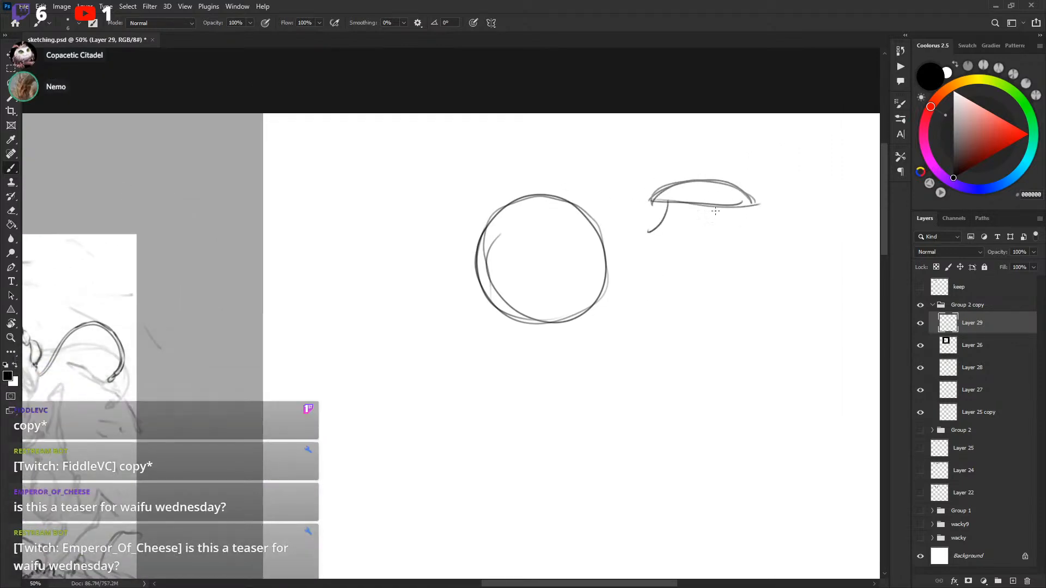
pyautogui.moveTo(714, 206); pyautogui.dragTo(719, 234)
pyautogui.moveTo(648, 305)
pyautogui.mouseDown()
pyautogui.moveTo(661, 308)
pyautogui.moveTo(773, 233)
pyautogui.moveTo(761, 244)
pyautogui.mouseUp()
# Step: Place three small circles spaced around the inside of the large circle's rim and angular marks at its centre
pyautogui.moveTo(667, 175); pyautogui.dragTo(658, 190)
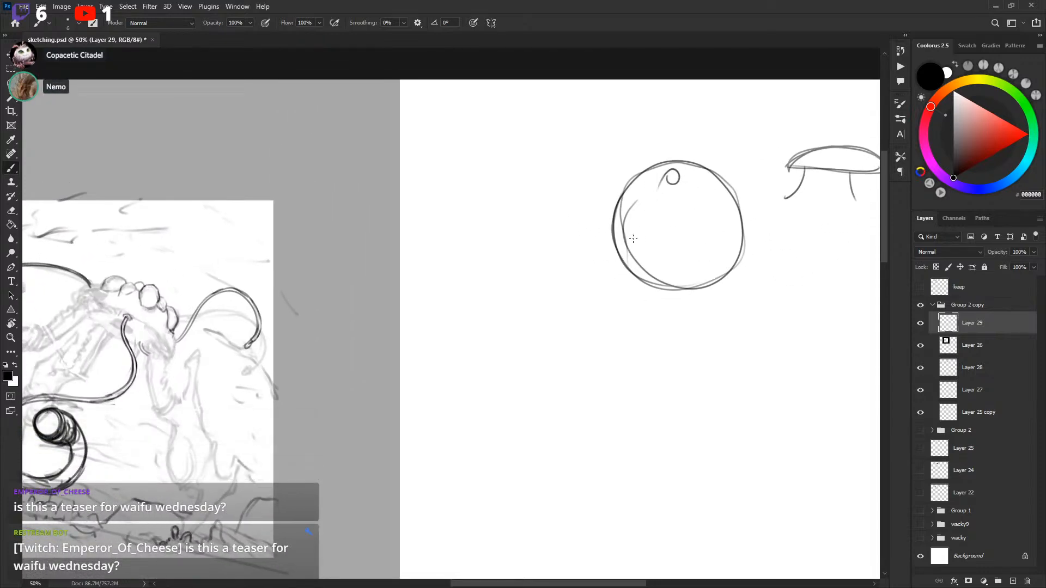
pyautogui.moveTo(628, 231); pyautogui.dragTo(620, 242)
pyautogui.moveTo(715, 254); pyautogui.dragTo(718, 257)
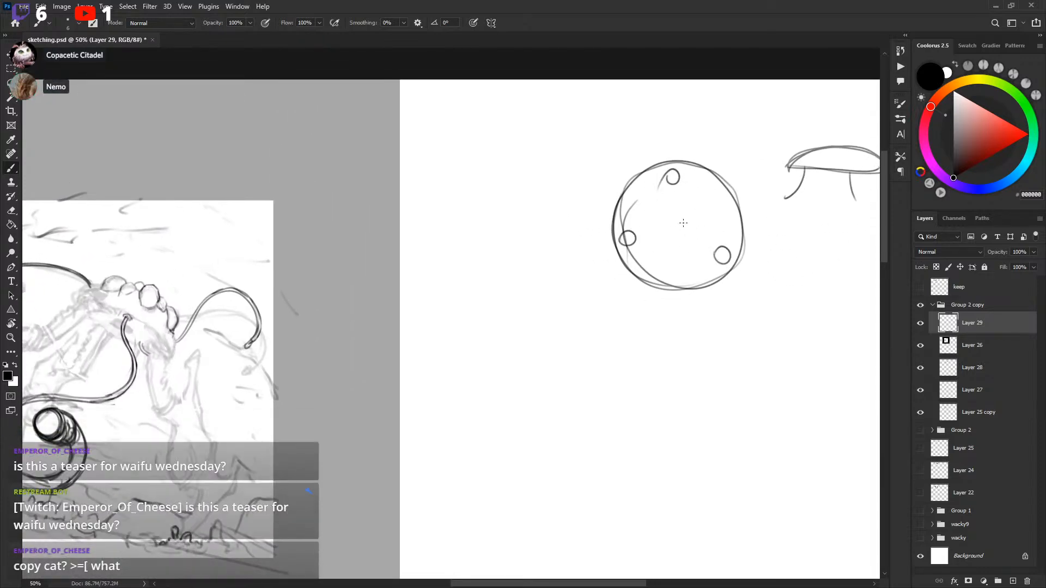
pyautogui.moveTo(660, 213); pyautogui.dragTo(679, 223)
pyautogui.moveTo(686, 205)
pyautogui.mouseDown()
pyautogui.moveTo(656, 230)
pyautogui.moveTo(675, 246)
pyautogui.mouseUp()
pyautogui.moveTo(679, 246); pyautogui.dragTo(698, 237)
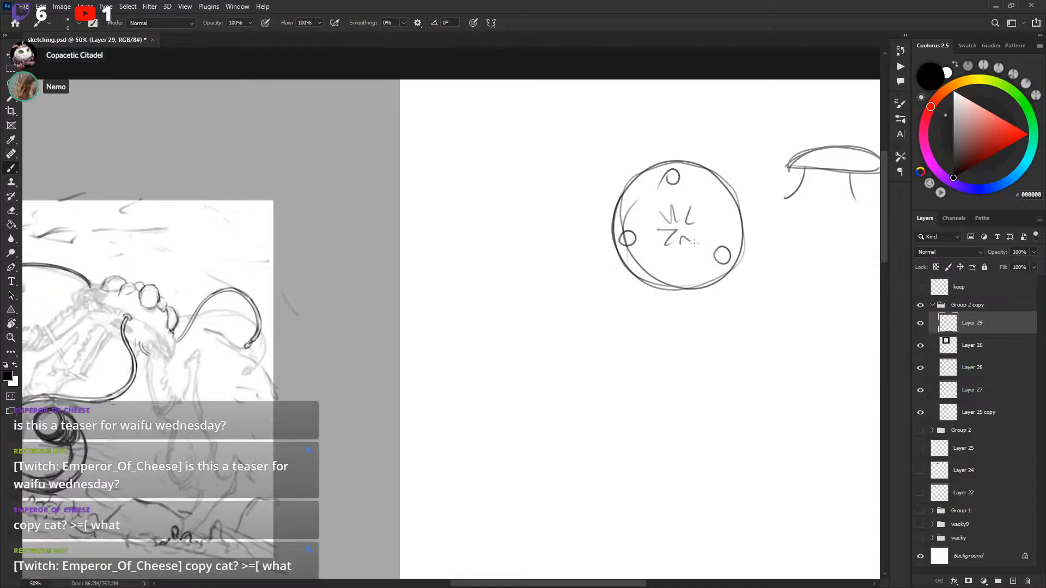
pyautogui.moveTo(658, 210); pyautogui.dragTo(691, 207)
pyautogui.moveTo(689, 233)
pyautogui.mouseDown()
pyautogui.moveTo(698, 247)
pyautogui.moveTo(674, 240)
pyautogui.mouseUp()
# Step: Fill the ring between the central marks and the large circle's rim with curved radiating lines
pyautogui.moveTo(630, 184); pyautogui.dragTo(647, 208)
pyautogui.moveTo(653, 167)
pyautogui.mouseDown()
pyautogui.moveTo(626, 213)
pyautogui.moveTo(661, 207)
pyautogui.mouseUp()
pyautogui.moveTo(618, 220); pyautogui.dragTo(651, 210)
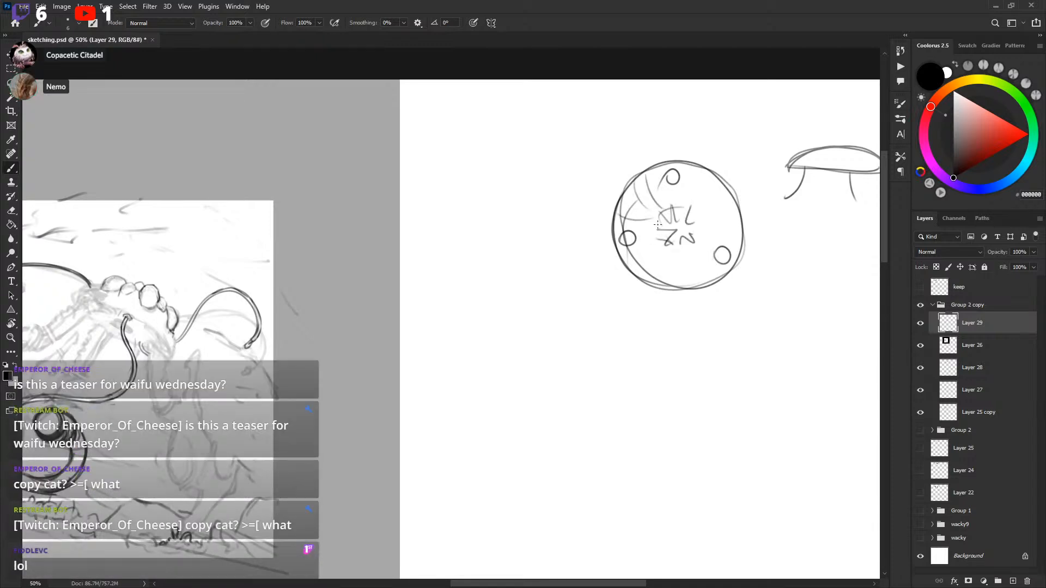
pyautogui.moveTo(638, 252); pyautogui.dragTo(659, 239)
pyautogui.moveTo(661, 288); pyautogui.dragTo(660, 247)
pyautogui.moveTo(682, 283); pyautogui.dragTo(678, 250)
pyautogui.moveTo(696, 247)
pyautogui.mouseDown()
pyautogui.moveTo(702, 258)
pyautogui.moveTo(739, 219)
pyautogui.mouseUp()
pyautogui.moveTo(700, 217)
pyautogui.mouseDown()
pyautogui.moveTo(729, 197)
pyautogui.moveTo(700, 165)
pyautogui.mouseUp()
pyautogui.moveTo(782, 250); pyautogui.dragTo(826, 255)
pyautogui.moveTo(793, 217); pyautogui.dragTo(787, 213)
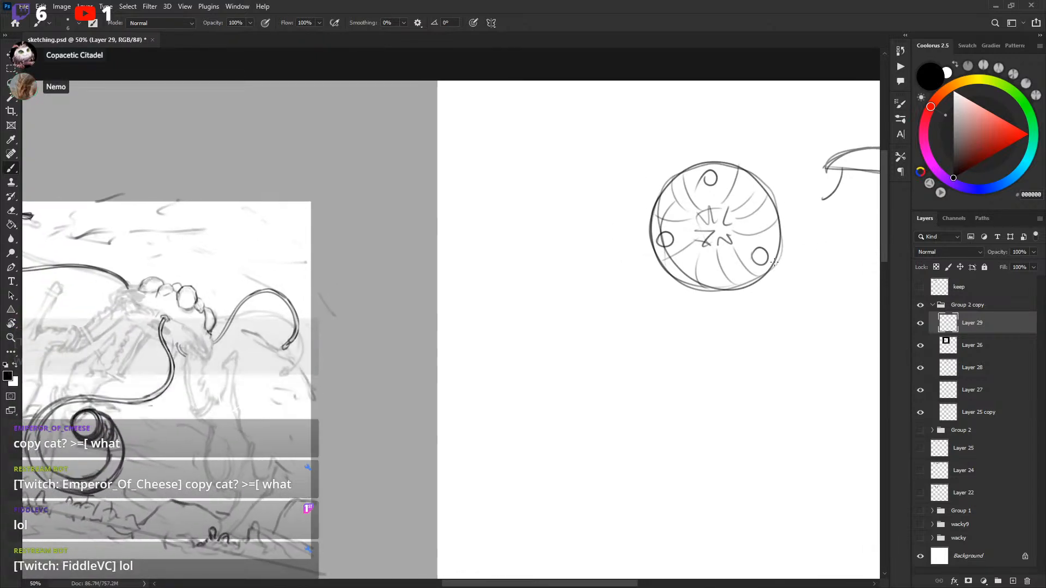
pyautogui.moveTo(722, 167); pyautogui.dragTo(718, 208)
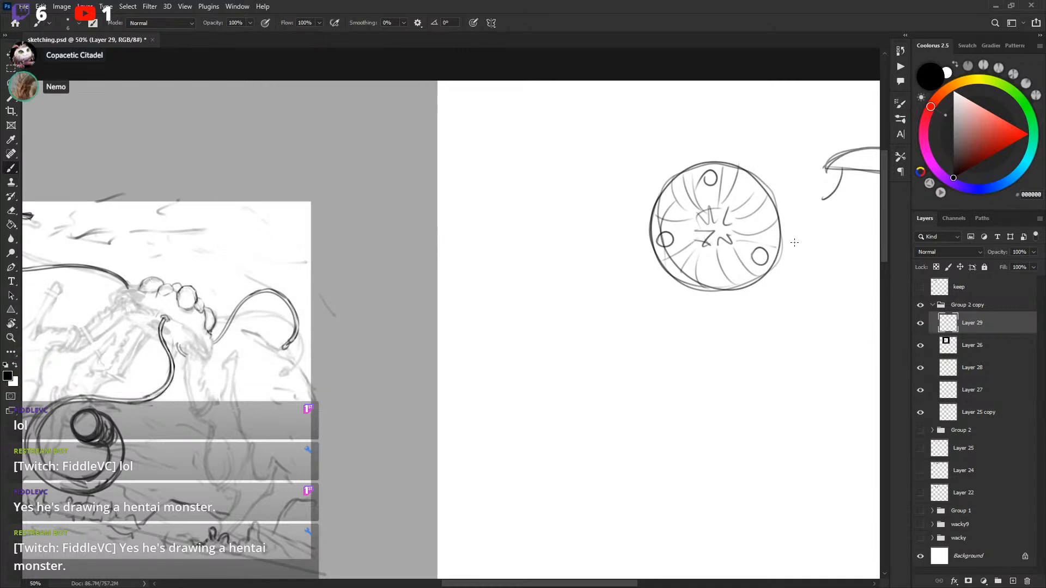
# Step: Lasso the rounded root at the upper end of the coiled tendril, delete it from Layer 28, and deselect
pyautogui.moveTo(781, 258); pyautogui.dragTo(675, 299)
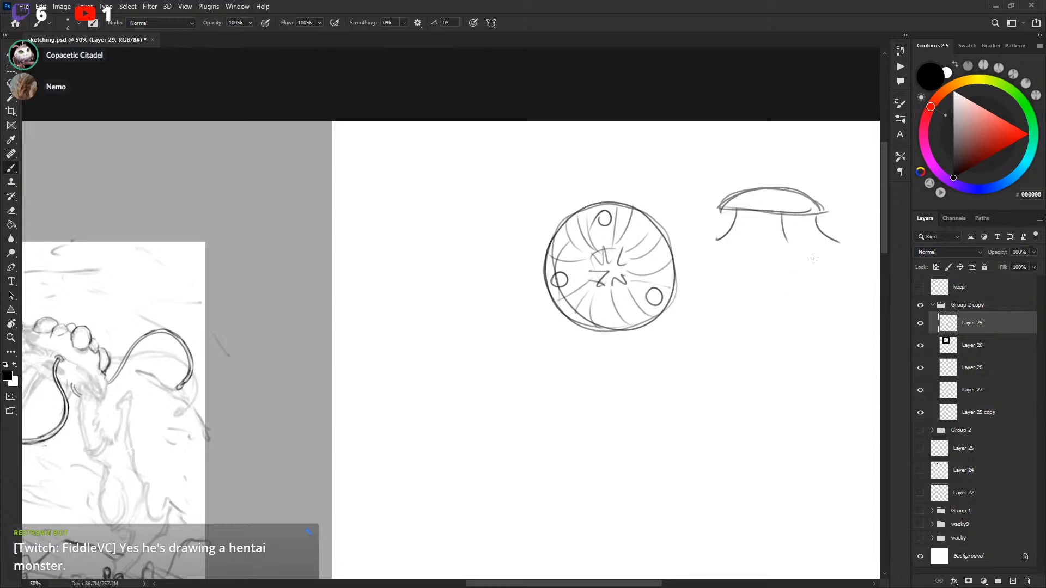
pyautogui.moveTo(584, 376); pyautogui.dragTo(766, 332)
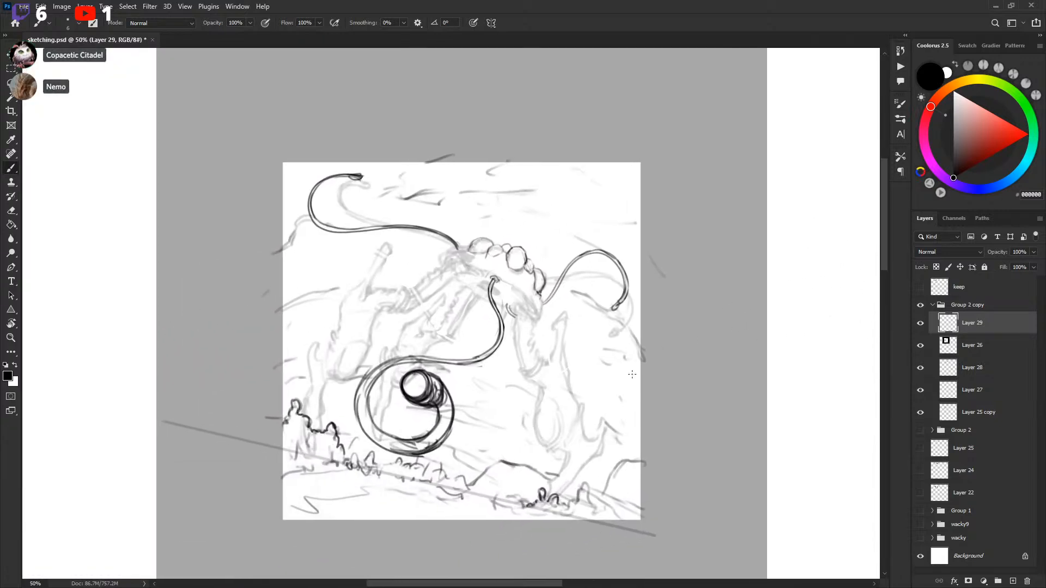
pyautogui.moveTo(566, 286); pyautogui.dragTo(569, 301)
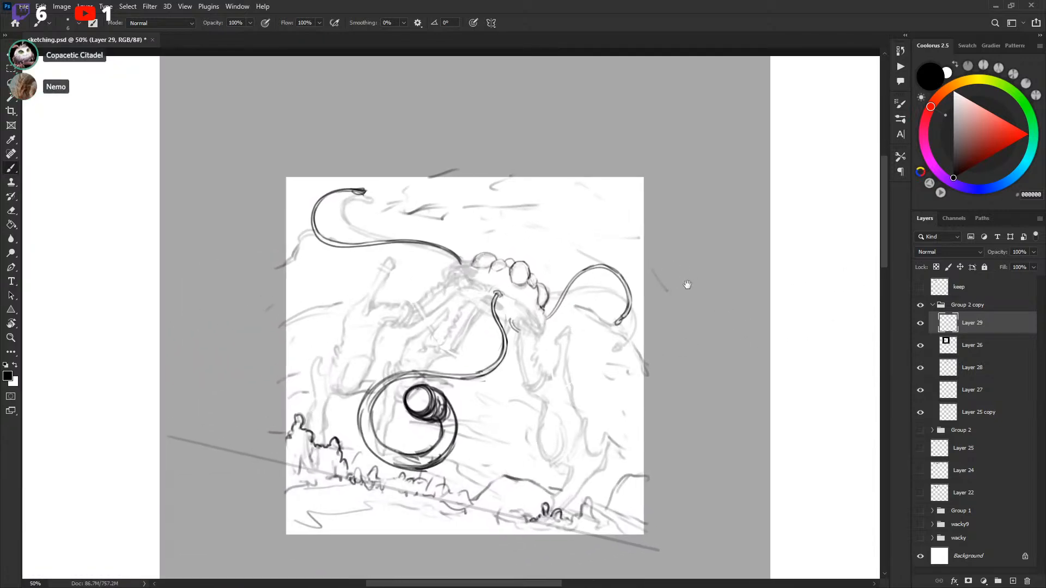
pyautogui.moveTo(688, 284)
pyautogui.mouseDown()
pyautogui.moveTo(406, 345)
pyautogui.moveTo(355, 368)
pyautogui.moveTo(355, 460)
pyautogui.moveTo(715, 409)
pyautogui.mouseUp()
pyautogui.hotkey('ctrl', '+')
pyautogui.moveTo(529, 298); pyautogui.dragTo(541, 294)
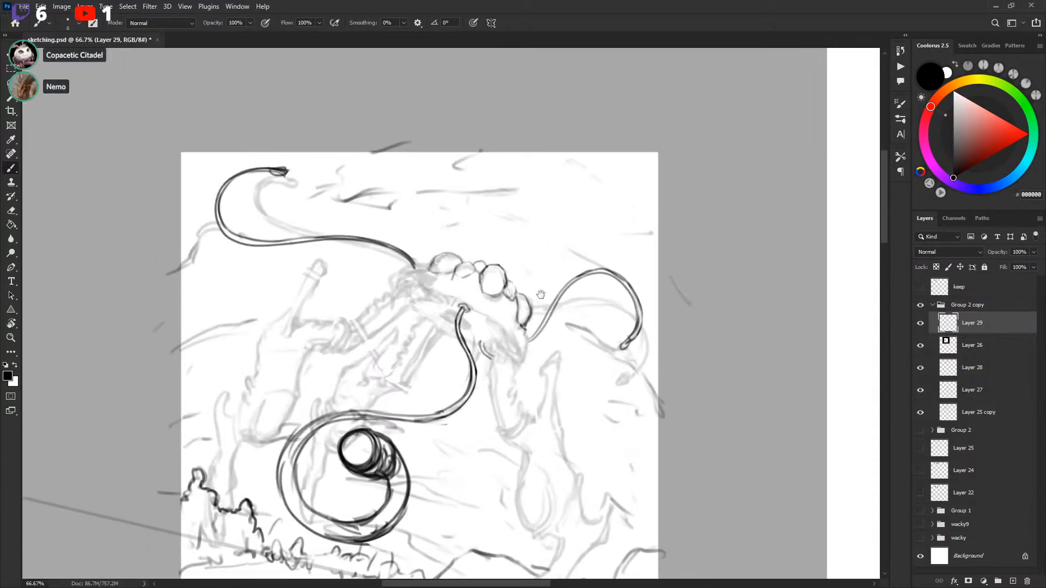
pyautogui.press('l')
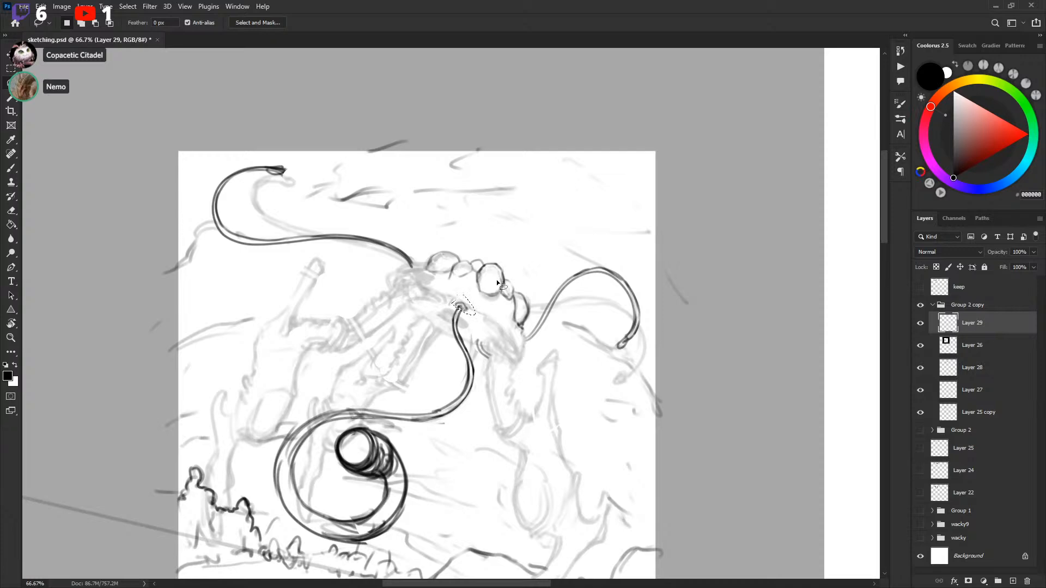
pyautogui.press('Delete')
pyautogui.click(920, 367)
pyautogui.click(920, 368)
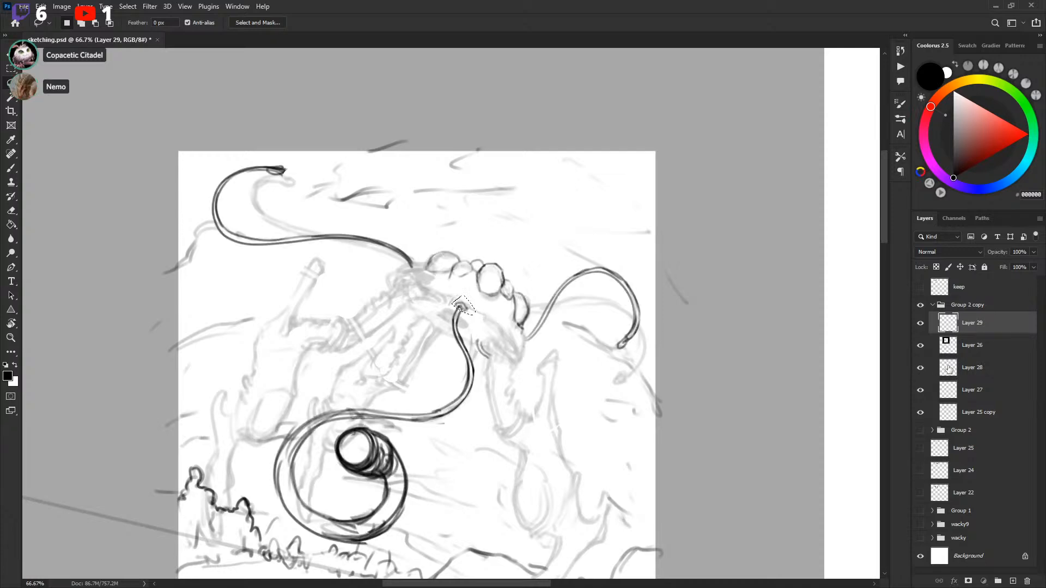
pyautogui.click(959, 368)
pyautogui.hotkey('ctrl', 'd')
pyautogui.press('b')
pyautogui.moveTo(559, 289); pyautogui.dragTo(597, 270)
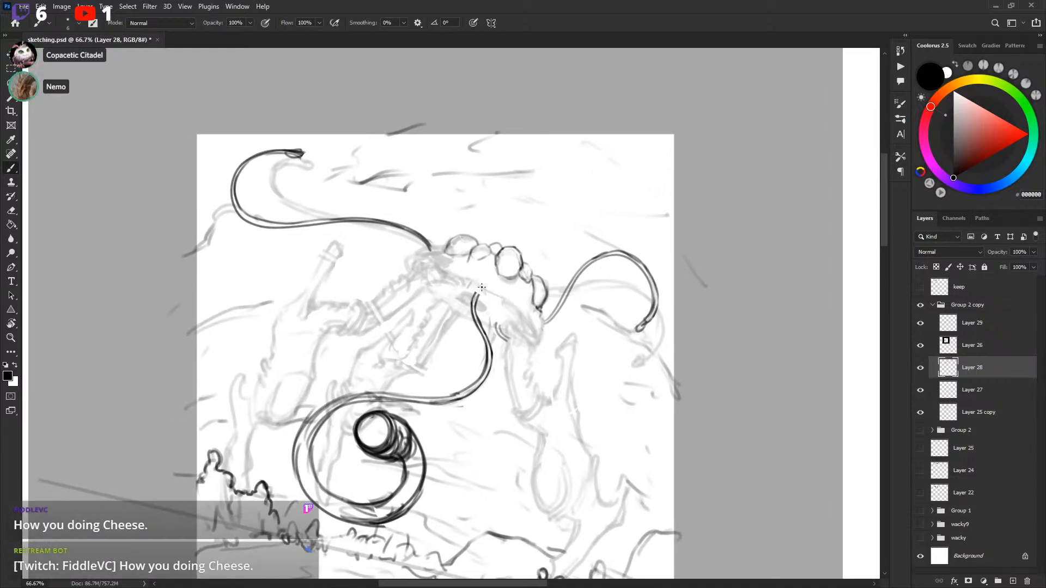
pyautogui.moveTo(476, 289)
pyautogui.mouseDown()
pyautogui.moveTo(485, 206)
pyautogui.moveTo(517, 251)
pyautogui.mouseUp()
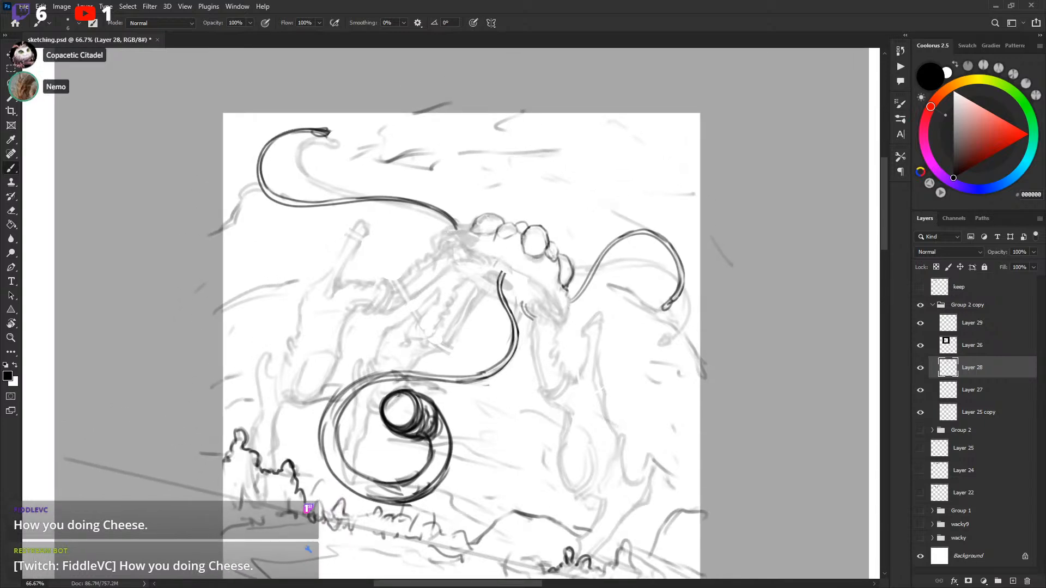
pyautogui.moveTo(598, 295); pyautogui.dragTo(602, 293)
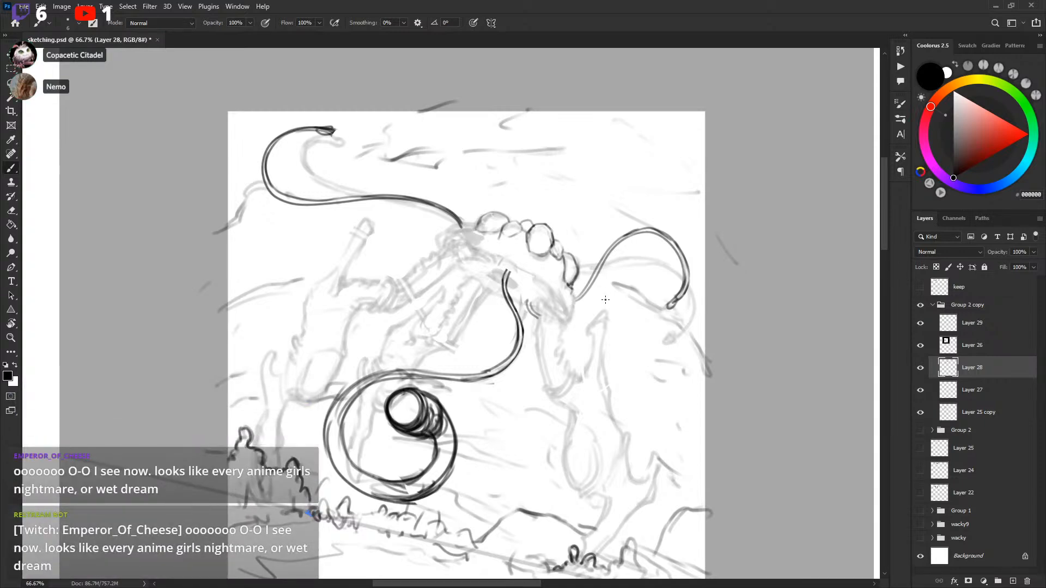
pyautogui.moveTo(444, 216); pyautogui.dragTo(460, 235)
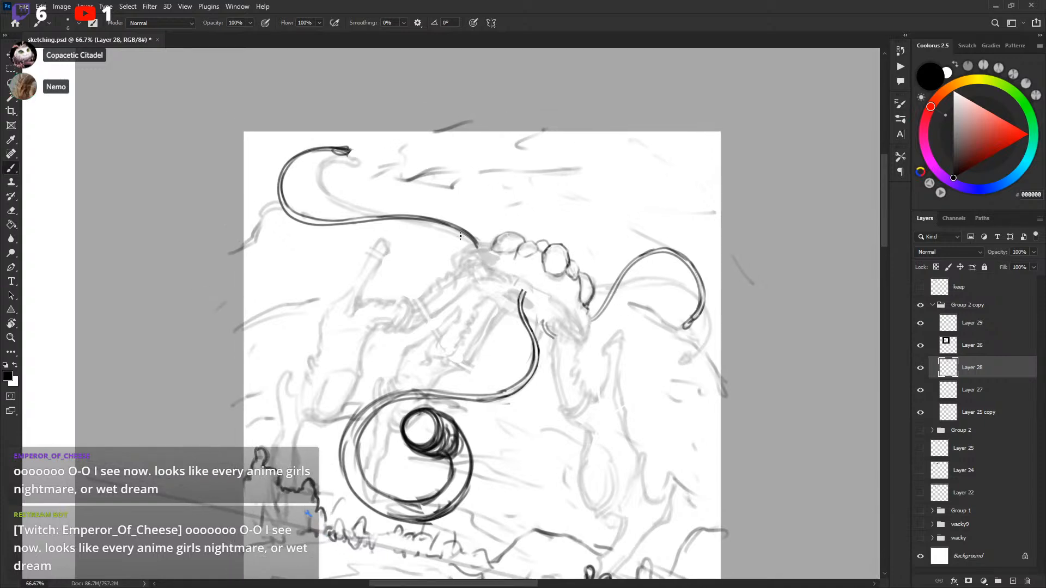
pyautogui.scroll(-2, 593, 255)
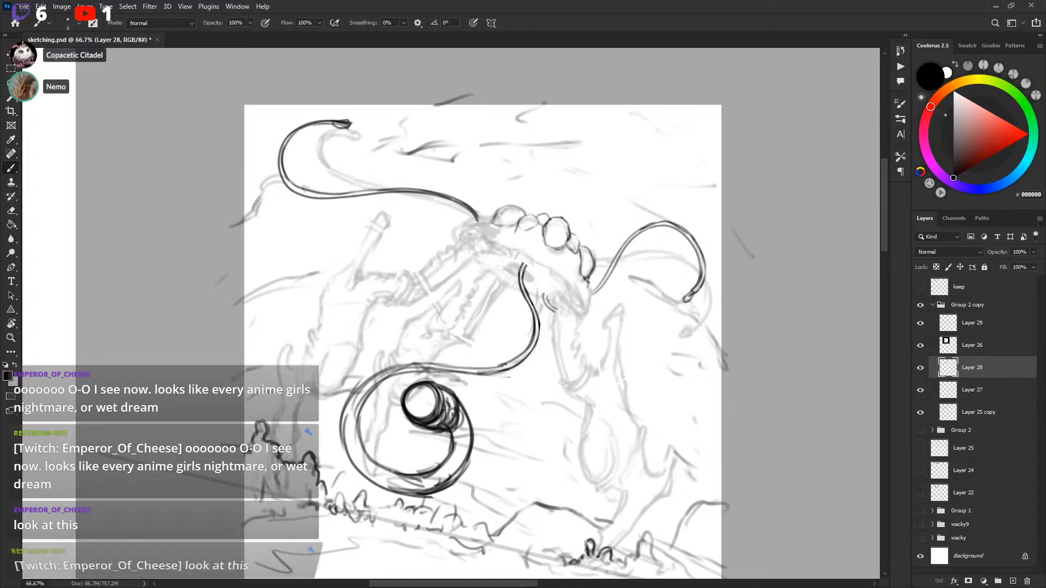
# Step: Lasso the dark hatching beside the small circle at the coiled tendril's end, clear it from Layer 28, and return to the brush
pyautogui.press('l')
pyautogui.moveTo(459, 416); pyautogui.dragTo(456, 406)
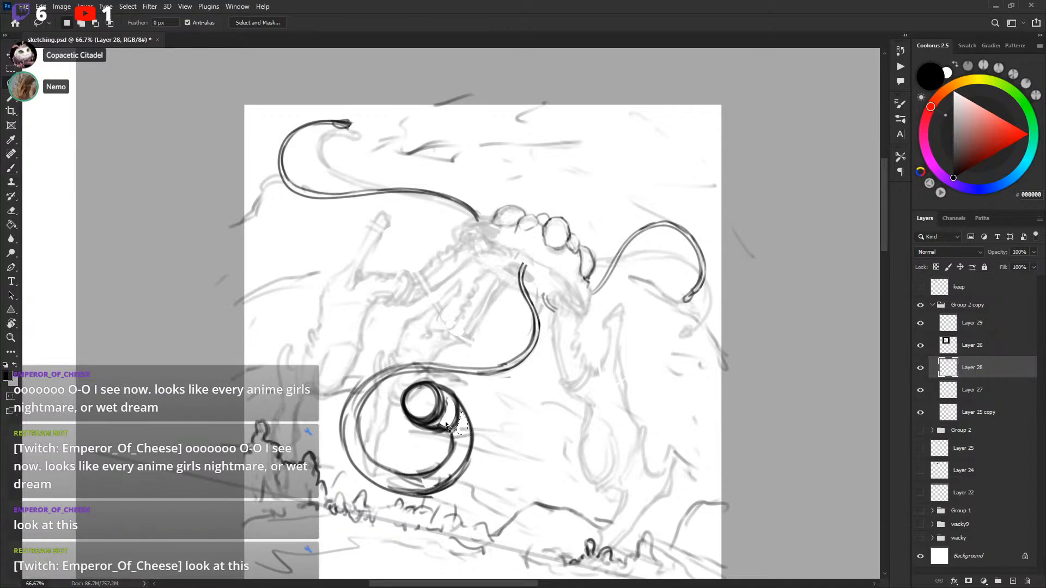
pyautogui.hotkey('ctrl', 'BackSpace')
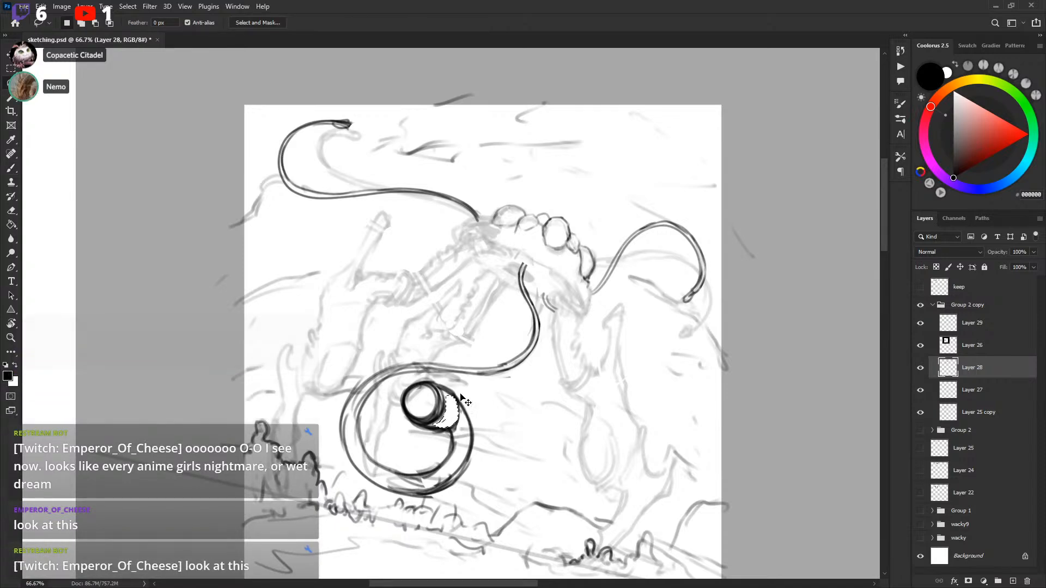
pyautogui.press('b')
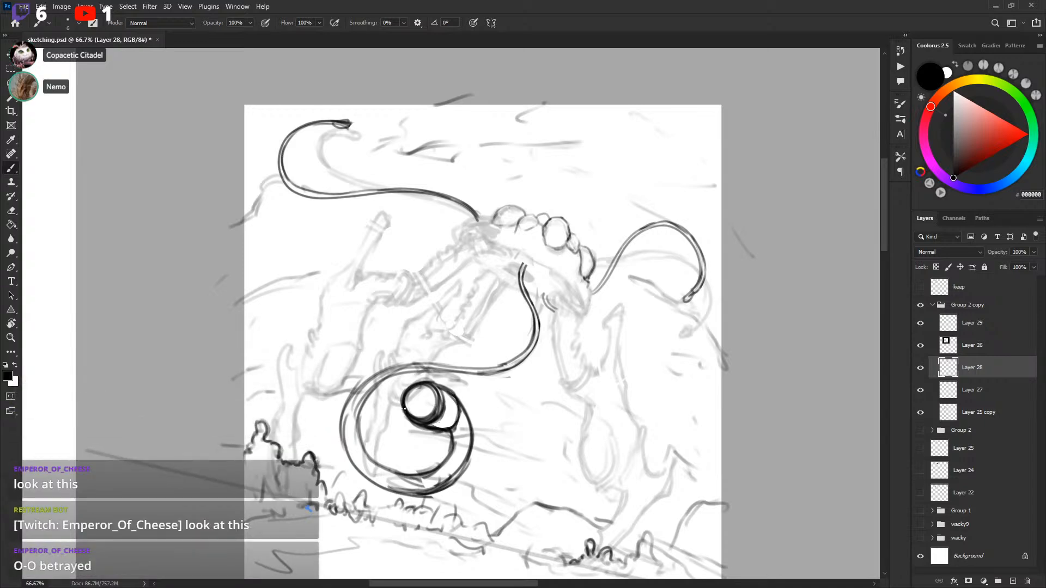
# Step: Redraw the lower edge of the cleared segment beside the small circle with a short black line
pyautogui.press('l')
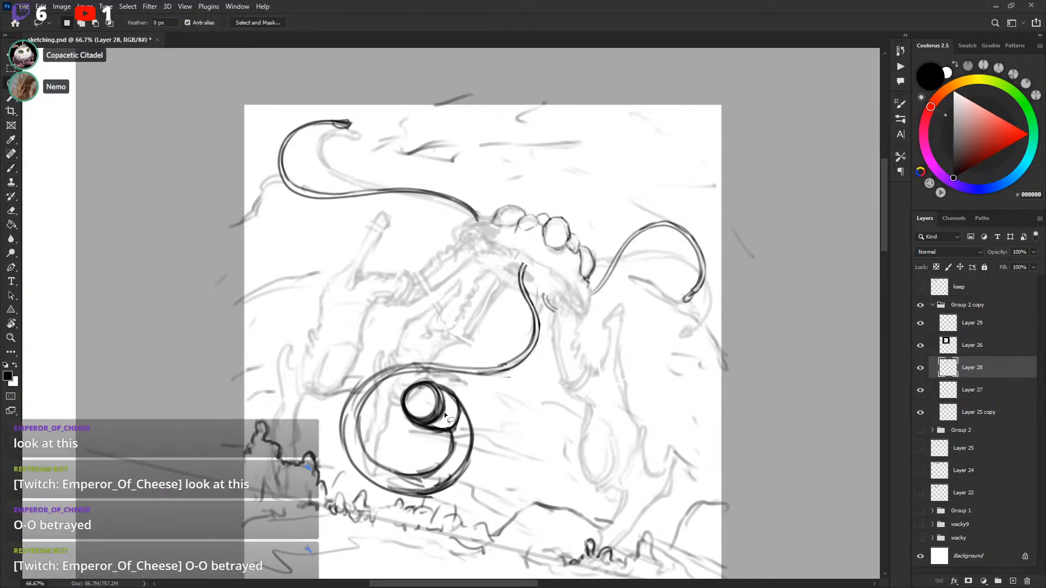
pyautogui.press('b')
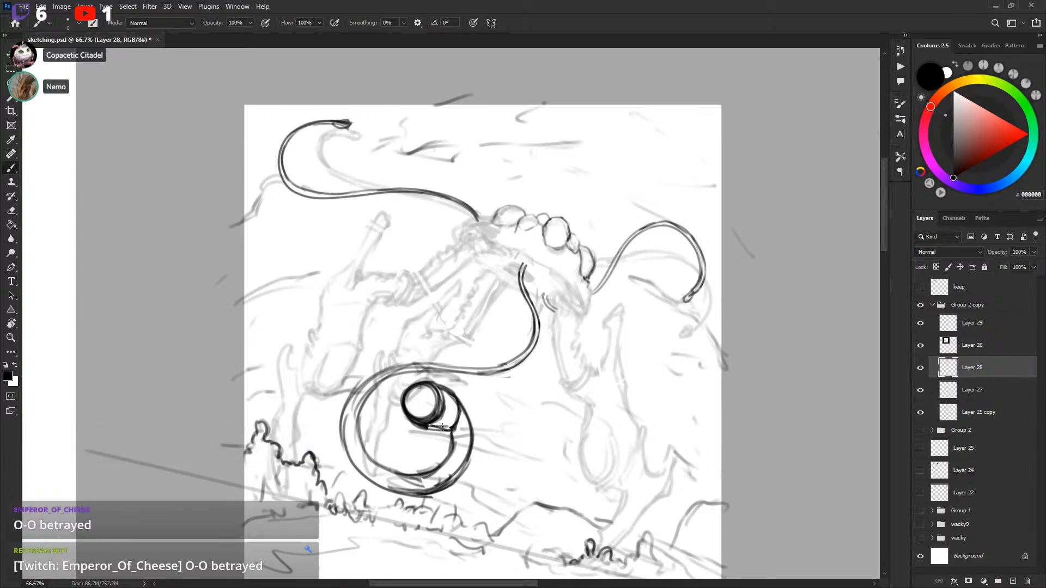
pyautogui.moveTo(442, 427); pyautogui.dragTo(454, 430)
pyautogui.press('l')
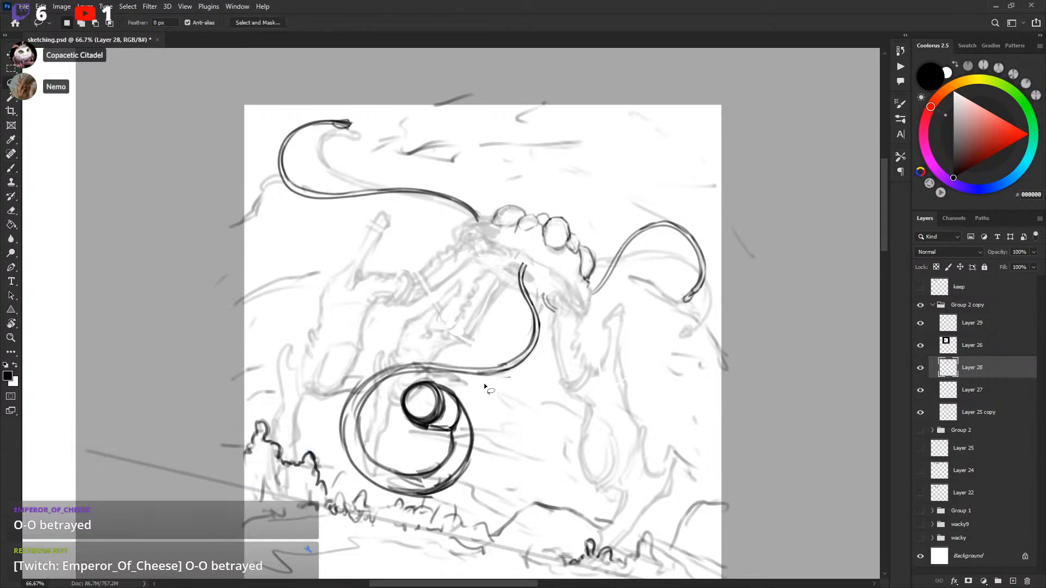
pyautogui.press('b')
pyautogui.press('x')
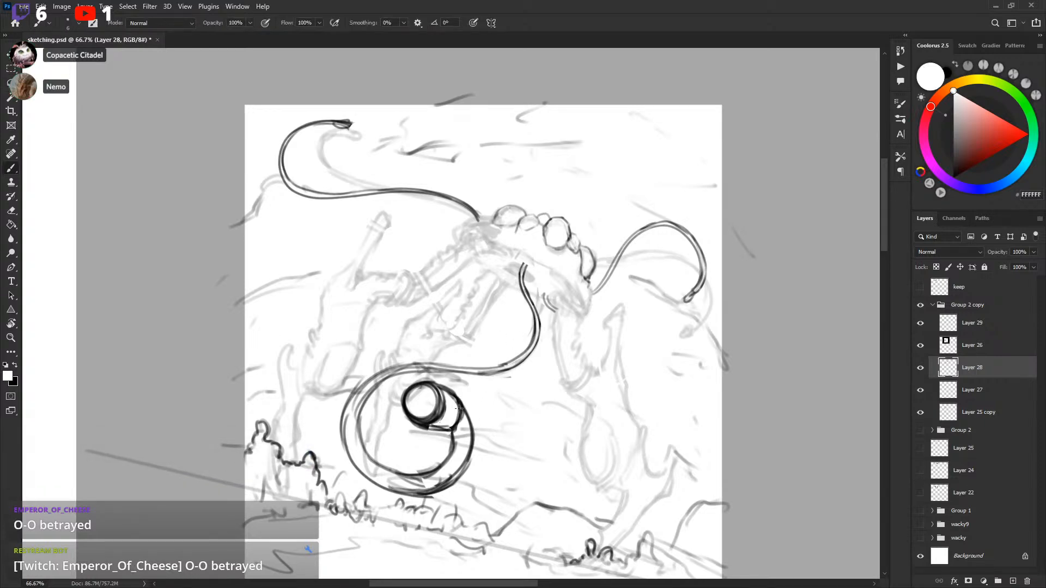
pyautogui.press('x')
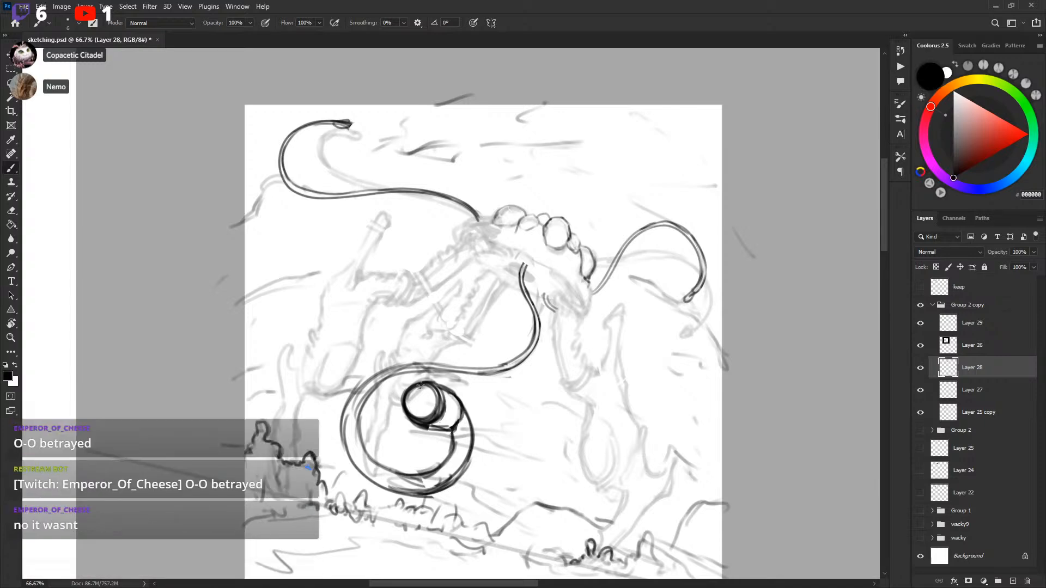
# Step: Draw two parallel horizontal lines for a tendril tube in the blank area below the ribbed circle diagram
pyautogui.moveTo(615, 337); pyautogui.dragTo(406, 373)
pyautogui.moveTo(686, 306); pyautogui.dragTo(358, 331)
pyautogui.moveTo(684, 353)
pyautogui.mouseDown()
pyautogui.moveTo(582, 263)
pyautogui.moveTo(647, 275)
pyautogui.mouseUp()
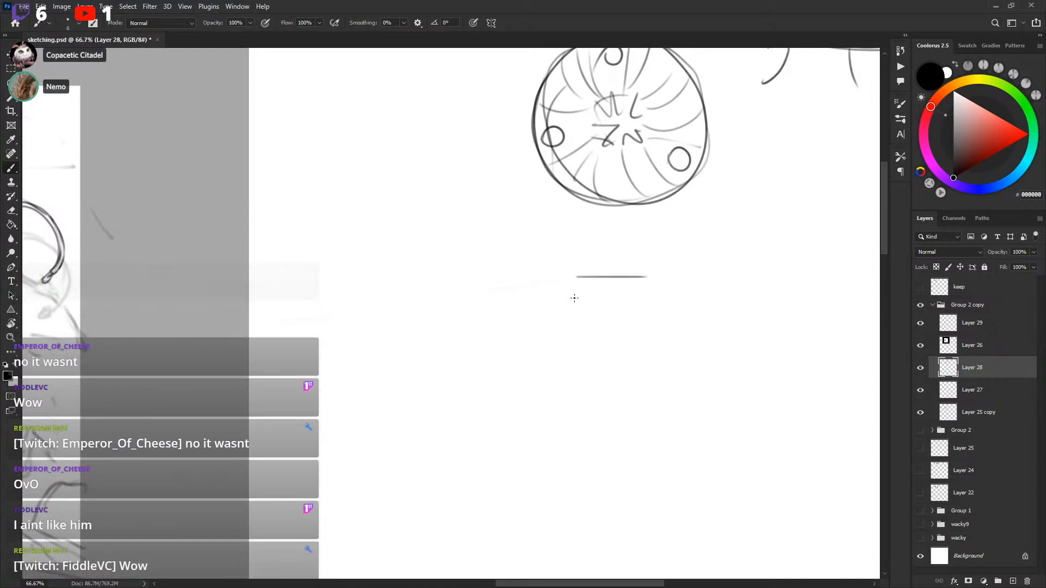
pyautogui.hotkey('ctrl', 'z')
pyautogui.moveTo(576, 281); pyautogui.dragTo(659, 282)
pyautogui.moveTo(577, 310); pyautogui.dragTo(712, 318)
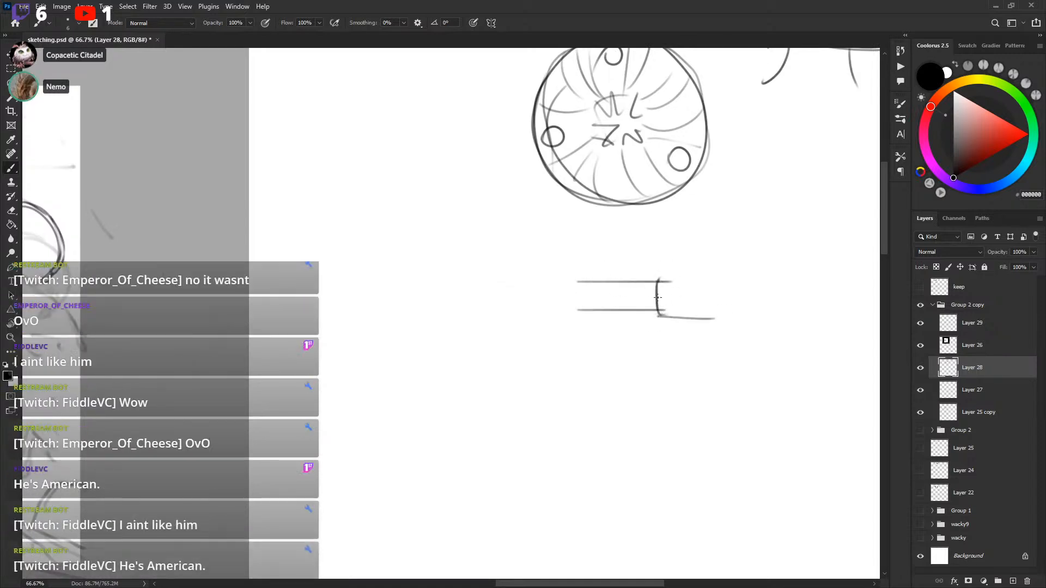
# Step: Draw a wider rounded rectangular head at the tube's end, capped with a shaded dome and short flaring lines
pyautogui.moveTo(658, 280); pyautogui.dragTo(672, 317)
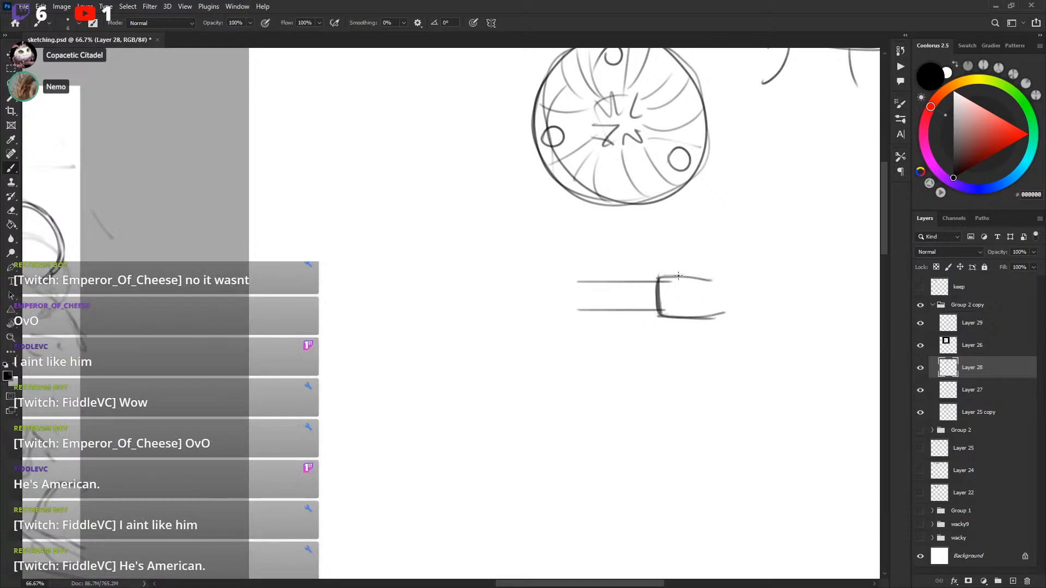
pyautogui.moveTo(725, 278); pyautogui.dragTo(727, 318)
pyautogui.moveTo(728, 315)
pyautogui.mouseDown()
pyautogui.moveTo(750, 299)
pyautogui.moveTo(734, 318)
pyautogui.moveTo(677, 289)
pyautogui.moveTo(649, 308)
pyautogui.moveTo(659, 307)
pyautogui.moveTo(660, 326)
pyautogui.moveTo(645, 297)
pyautogui.moveTo(646, 321)
pyautogui.moveTo(650, 290)
pyautogui.mouseUp()
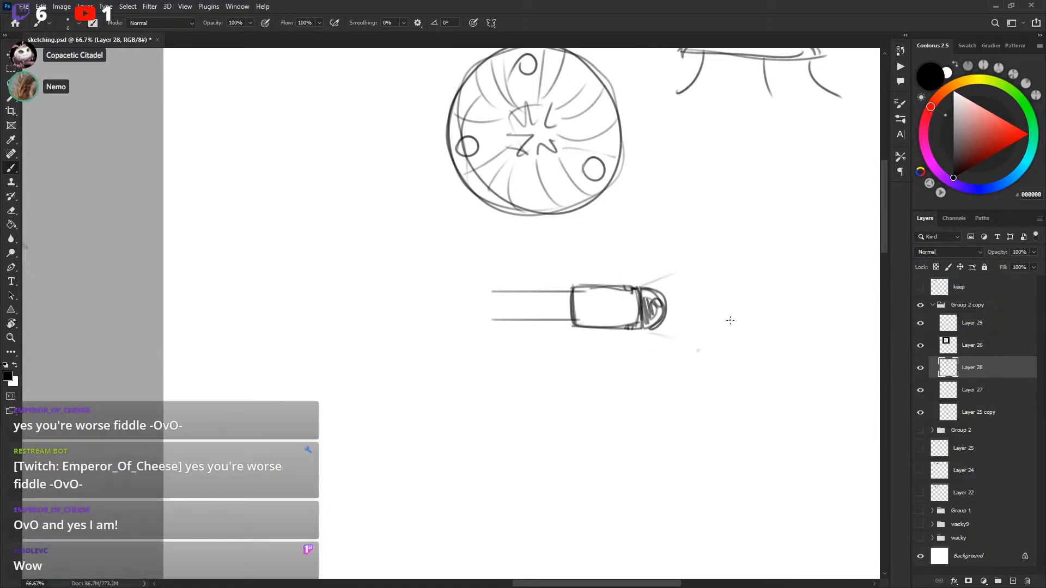
# Step: Draw curved wave lines spreading outward from the domed tip, and add a narrow slot, small circle and notch to the rectangular head
pyautogui.moveTo(690, 323); pyautogui.dragTo(694, 290)
pyautogui.moveTo(702, 319); pyautogui.dragTo(705, 290)
pyautogui.moveTo(714, 355); pyautogui.dragTo(730, 259)
pyautogui.moveTo(751, 312)
pyautogui.mouseDown()
pyautogui.moveTo(748, 298)
pyautogui.moveTo(733, 306)
pyautogui.mouseUp()
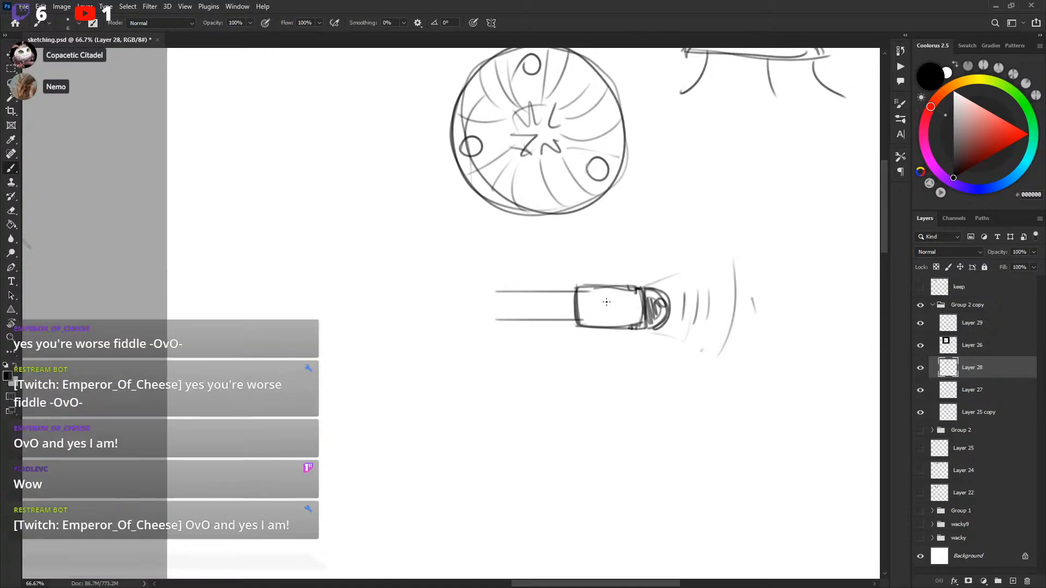
pyautogui.moveTo(593, 306)
pyautogui.mouseDown()
pyautogui.moveTo(624, 309)
pyautogui.moveTo(615, 323)
pyautogui.moveTo(631, 297)
pyautogui.mouseUp()
pyautogui.moveTo(709, 274); pyautogui.dragTo(716, 273)
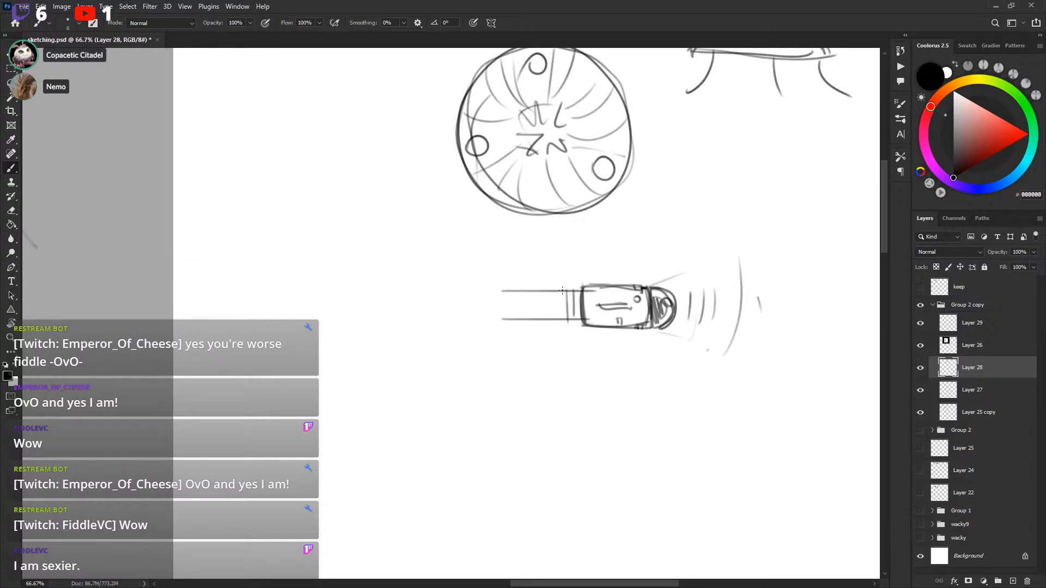
# Step: Fill the tube behind the head with evenly spaced crosswise segment lines, undoing and redrawing the uneven strokes
pyautogui.moveTo(562, 290)
pyautogui.mouseDown()
pyautogui.moveTo(561, 315)
pyautogui.moveTo(574, 321)
pyautogui.moveTo(552, 320)
pyautogui.mouseUp()
pyautogui.hotkey('ctrl', 'z')
pyautogui.hotkey('ctrl', 'z')
pyautogui.hotkey('ctrl', 'z')
pyautogui.moveTo(543, 292)
pyautogui.mouseDown()
pyautogui.moveTo(539, 314)
pyautogui.moveTo(525, 291)
pyautogui.moveTo(518, 321)
pyautogui.moveTo(510, 291)
pyautogui.moveTo(510, 320)
pyautogui.mouseUp()
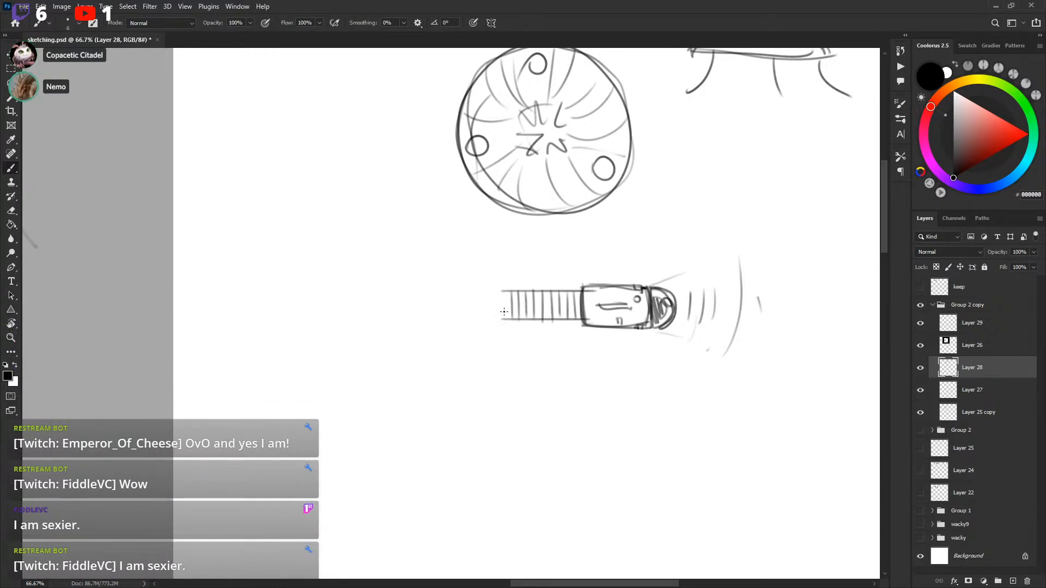
# Step: Undo the last brush stroke on Layer 28, return to the tentacled creature sketch and save the document
pyautogui.hotkey('ctrl', 'z')
pyautogui.moveTo(694, 261); pyautogui.dragTo(708, 250)
pyautogui.moveTo(669, 341); pyautogui.dragTo(674, 341)
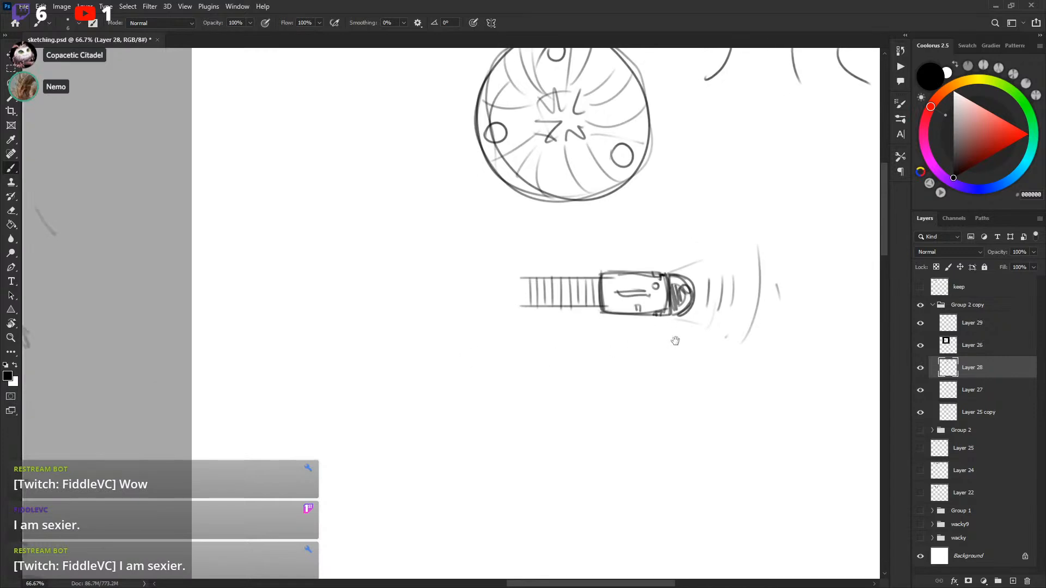
pyautogui.moveTo(104, 434); pyautogui.dragTo(721, 303)
pyautogui.moveTo(660, 286); pyautogui.dragTo(671, 347)
pyautogui.hotkey('ctrl', 's')
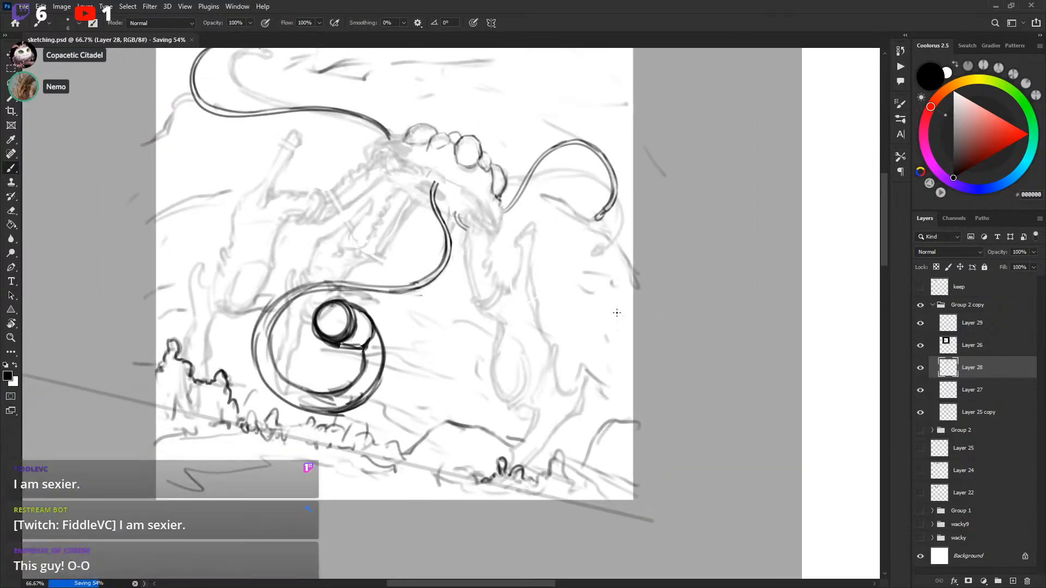
# Step: Remove the short stray marks under the creature's body beside the central tentacle's base and save the document
pyautogui.moveTo(451, 163); pyautogui.dragTo(458, 164)
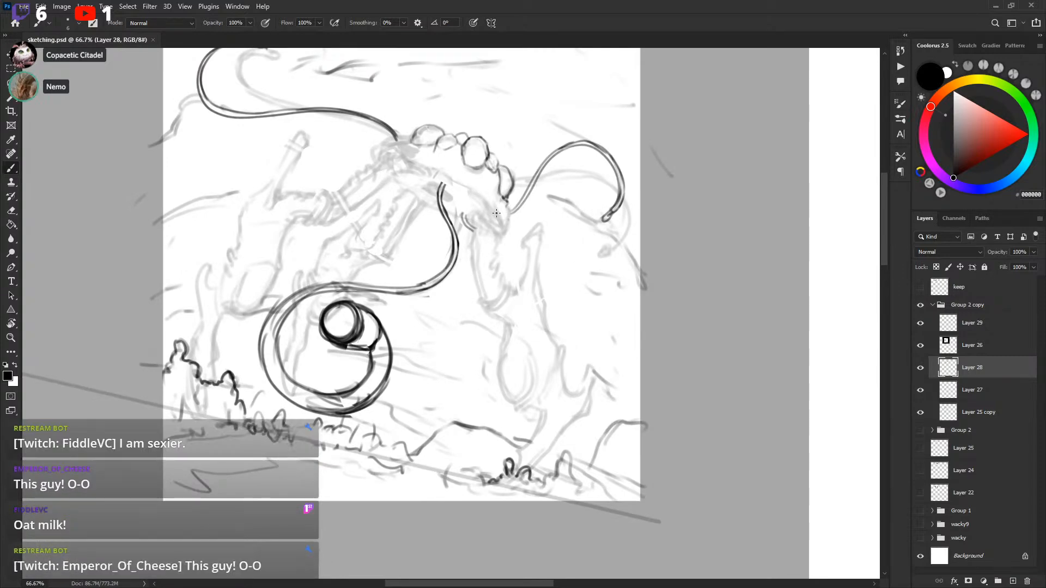
pyautogui.moveTo(551, 275); pyautogui.dragTo(583, 306)
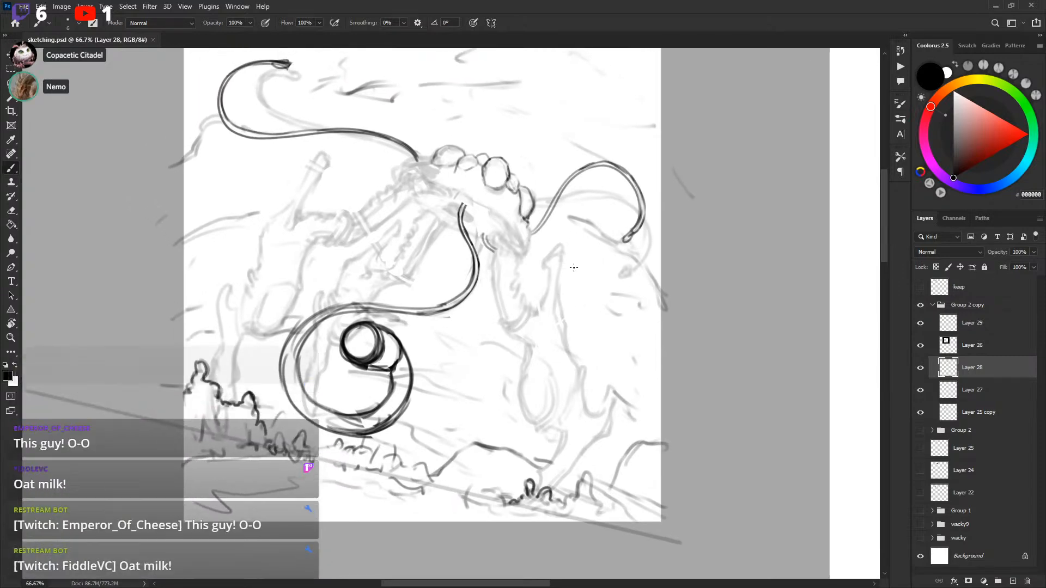
pyautogui.moveTo(526, 247); pyautogui.dragTo(529, 251)
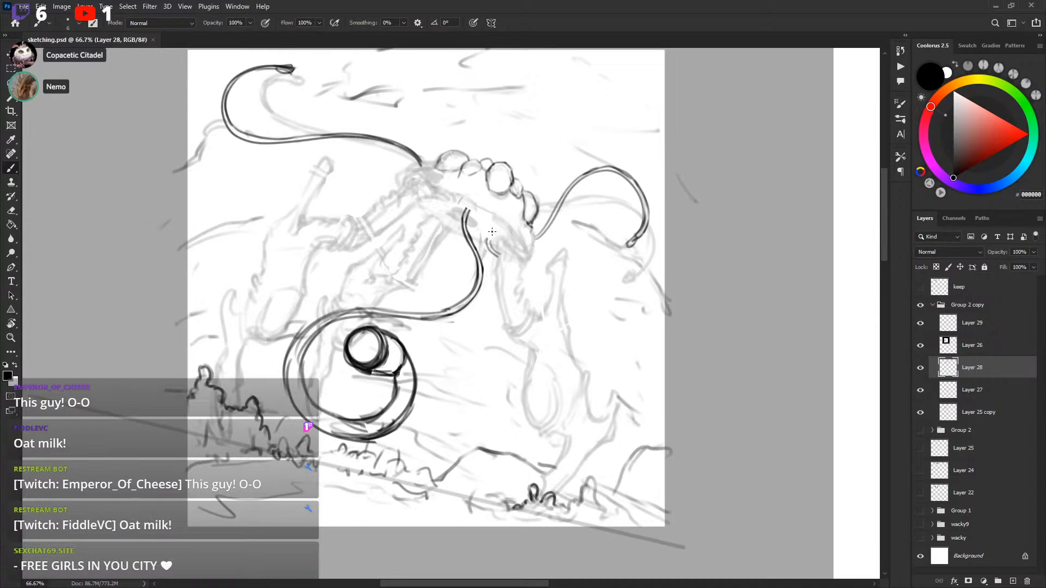
pyautogui.hotkey('ctrl', 'z')
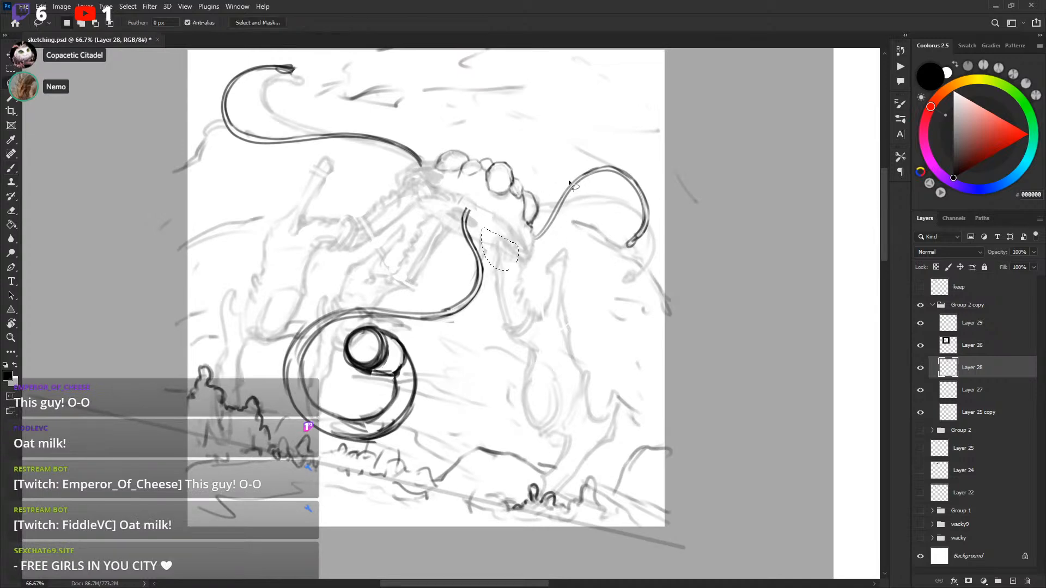
pyautogui.moveTo(532, 227); pyautogui.dragTo(471, 245)
pyautogui.hotkey('ctrl', 's')
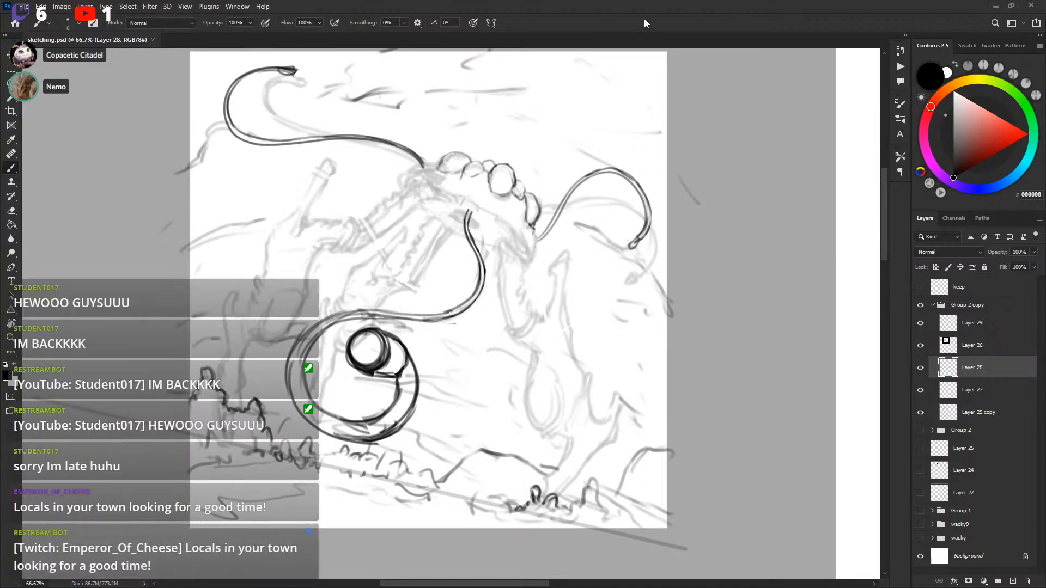
# Step: Touch up the tip of the creature's upper-left tentacle with small white and black brush strokes on Layer 28
pyautogui.moveTo(566, 296); pyautogui.dragTo(600, 311)
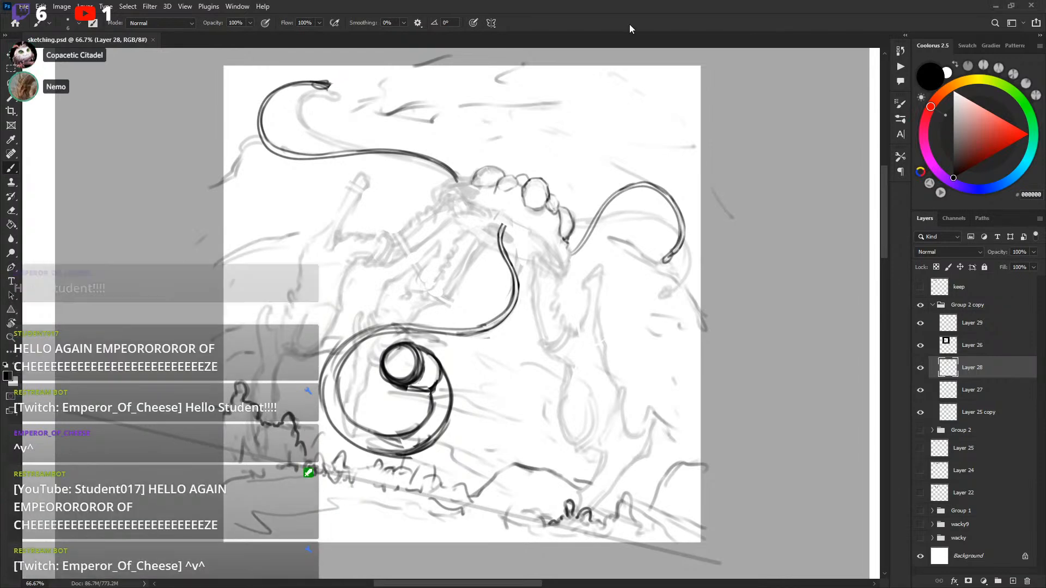
pyautogui.press('x')
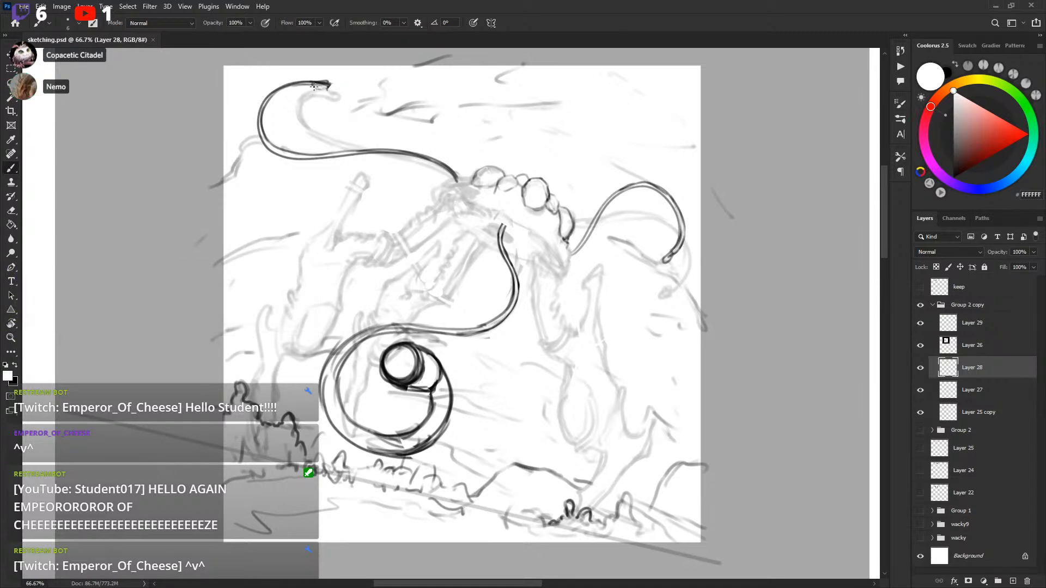
pyautogui.press('x')
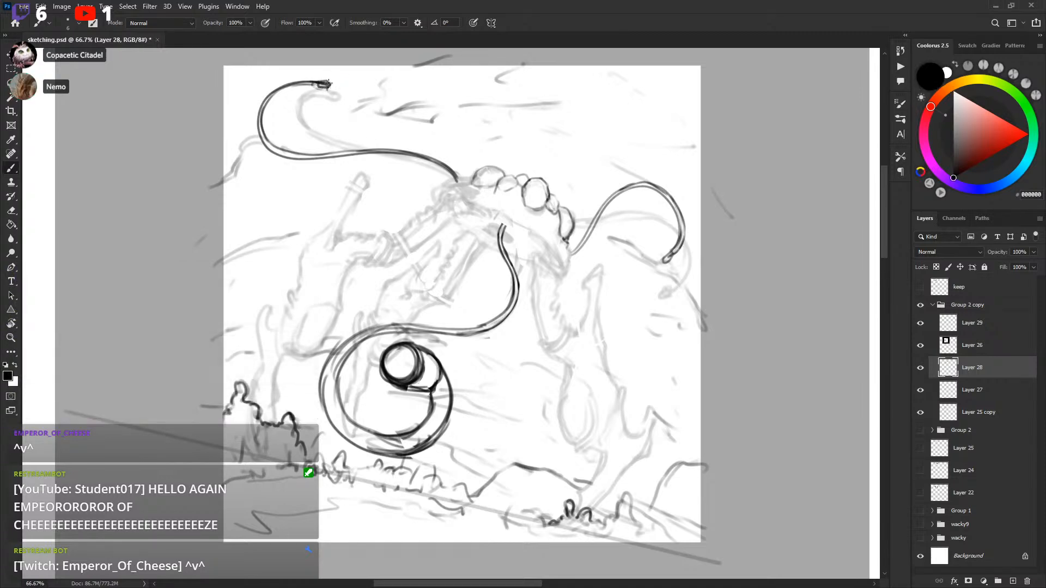
pyautogui.press('x')
pyautogui.press('x')
pyautogui.moveTo(326, 85); pyautogui.dragTo(333, 87)
pyautogui.moveTo(550, 159); pyautogui.dragTo(546, 165)
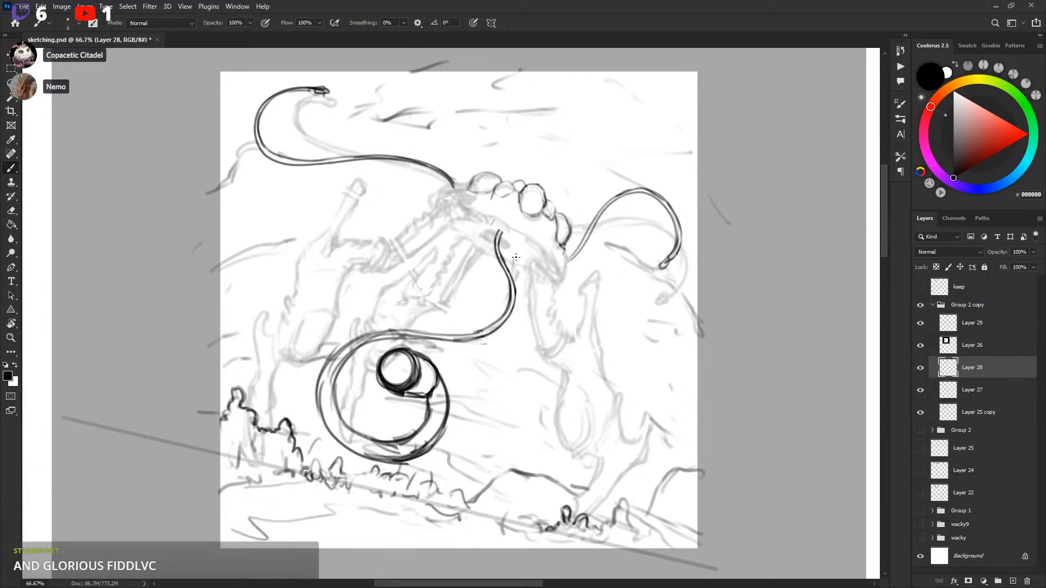
# Step: Hide and show Layer 28 again to compare the tentacle line work with the rough sketch underneath
pyautogui.click(920, 370)
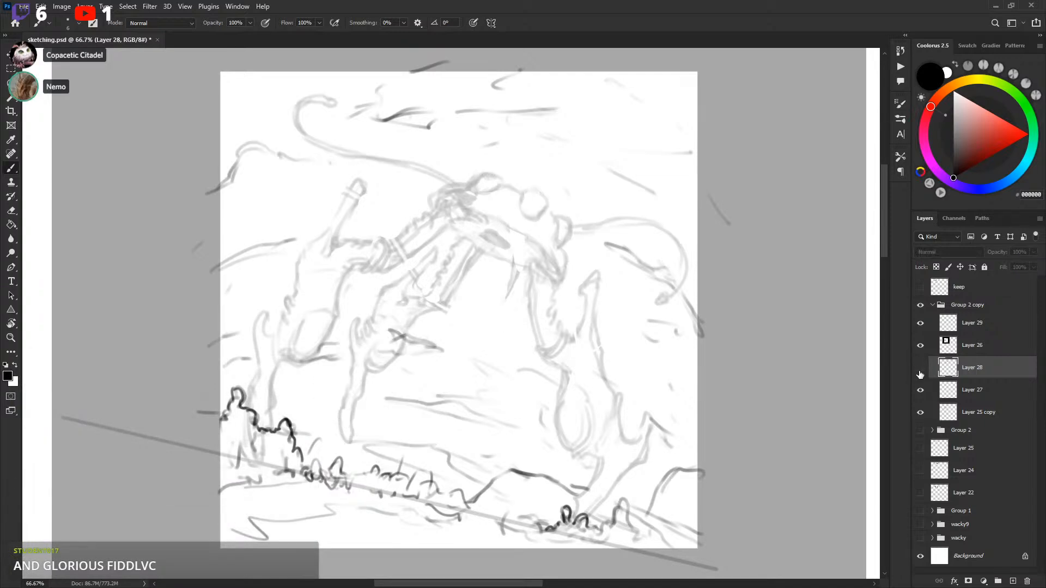
pyautogui.click(920, 370)
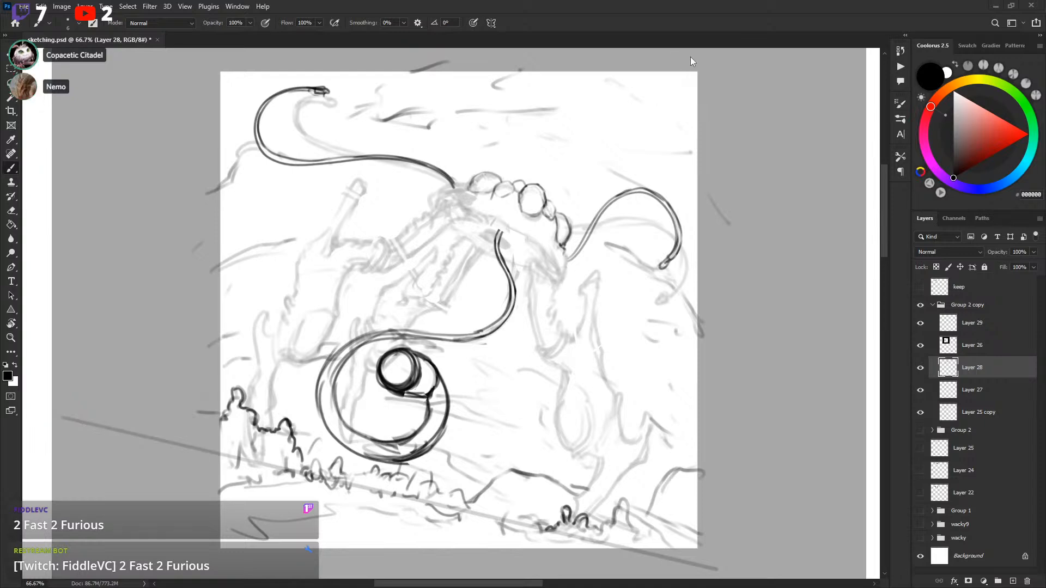
pyautogui.scroll(-1, 629, 221)
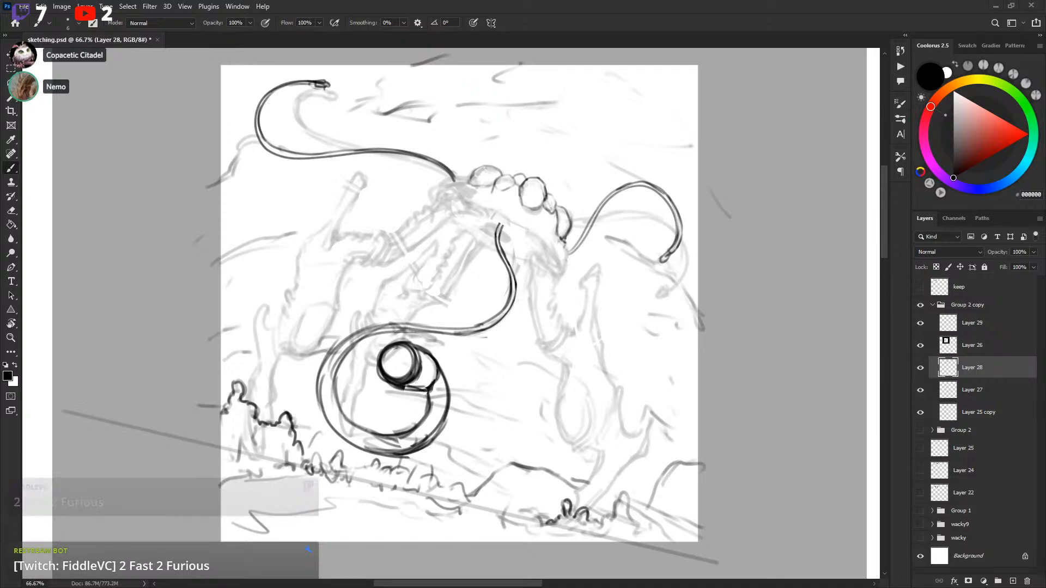
pyautogui.moveTo(547, 240); pyautogui.dragTo(550, 248)
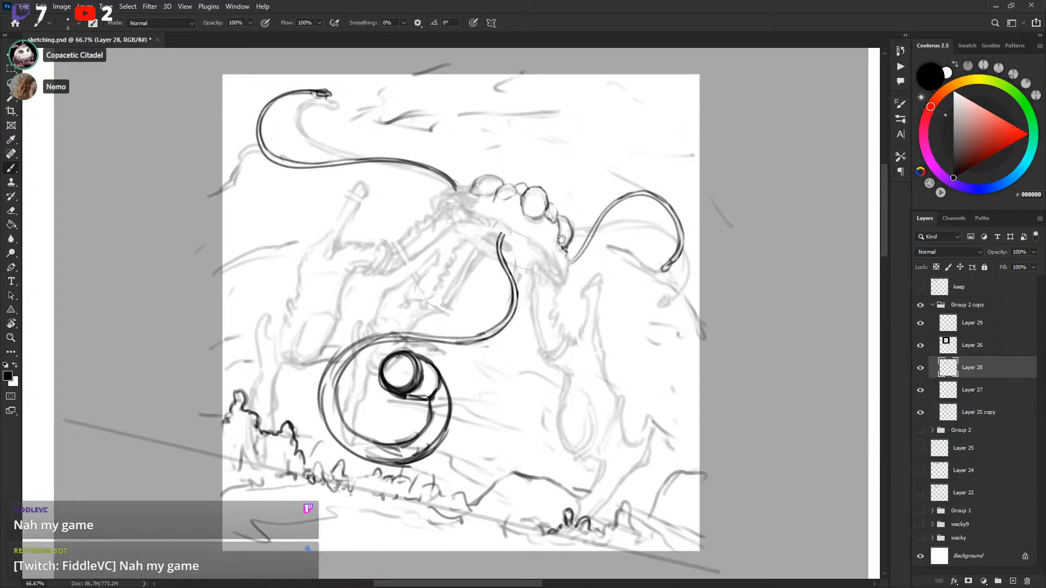
pyautogui.moveTo(562, 239); pyautogui.dragTo(567, 243)
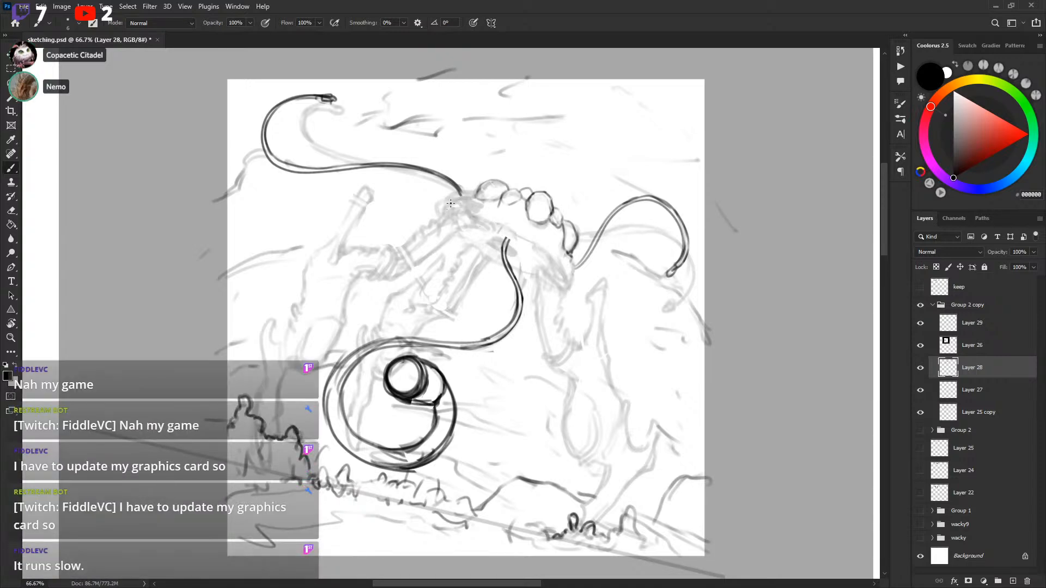
pyautogui.moveTo(442, 211)
pyautogui.mouseDown()
pyautogui.moveTo(510, 223)
pyautogui.moveTo(521, 244)
pyautogui.moveTo(573, 272)
pyautogui.mouseUp()
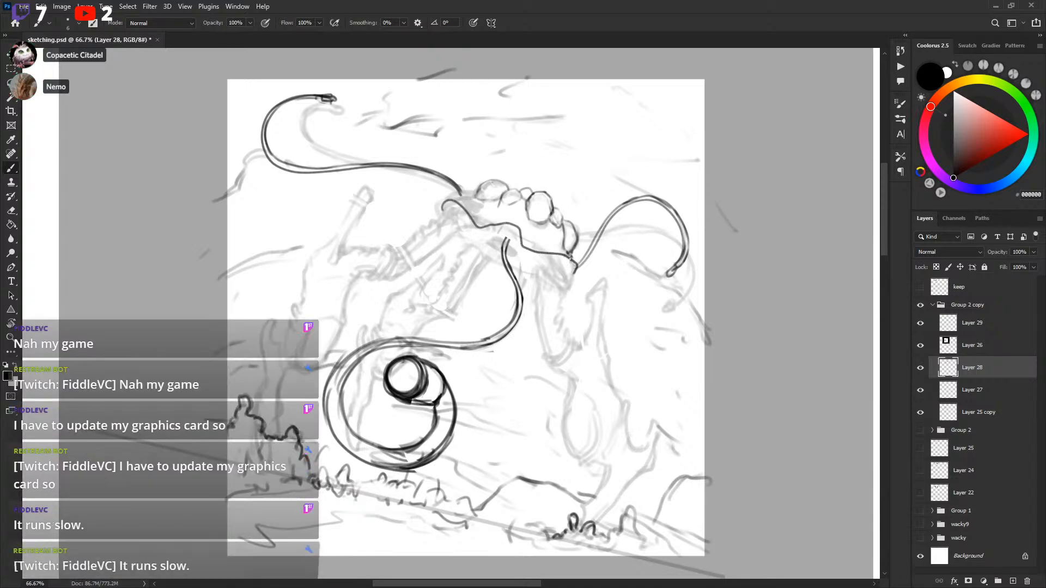
pyautogui.hotkey('ctrl', 'z')
pyautogui.moveTo(440, 211)
pyautogui.mouseDown()
pyautogui.moveTo(478, 227)
pyautogui.moveTo(514, 216)
pyautogui.moveTo(448, 203)
pyautogui.moveTo(469, 225)
pyautogui.moveTo(520, 245)
pyautogui.mouseUp()
pyautogui.hotkey('ctrl', 'z')
pyautogui.hotkey('ctrl', 'z')
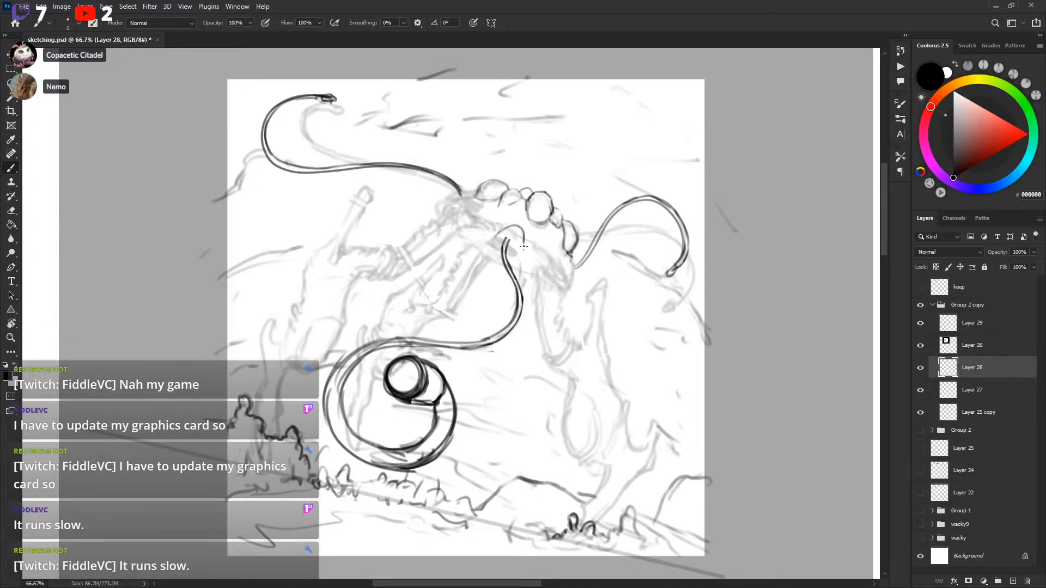
pyautogui.hotkey('ctrl', 'z')
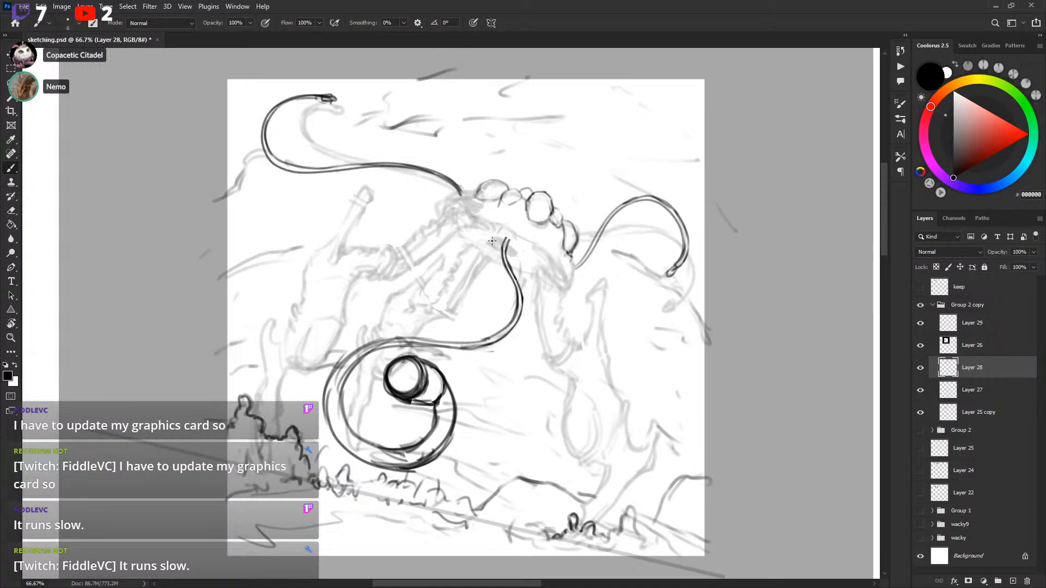
pyautogui.moveTo(494, 237); pyautogui.dragTo(509, 257)
pyautogui.hotkey('ctrl', 'z')
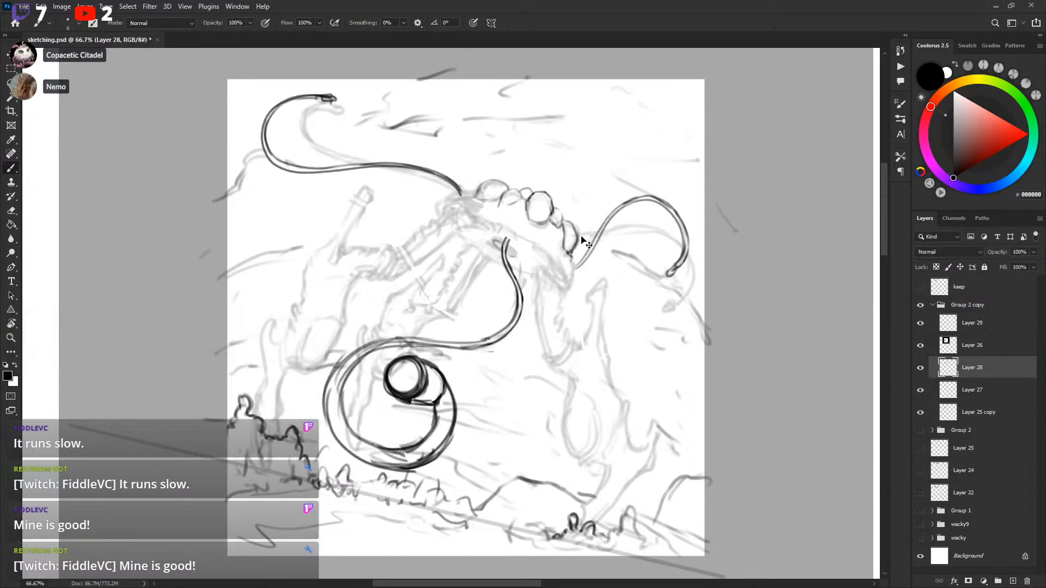
pyautogui.hotkey('ctrl', ',')
pyautogui.hotkey('ctrl', ',')
pyautogui.hotkey('ctrl', 'z')
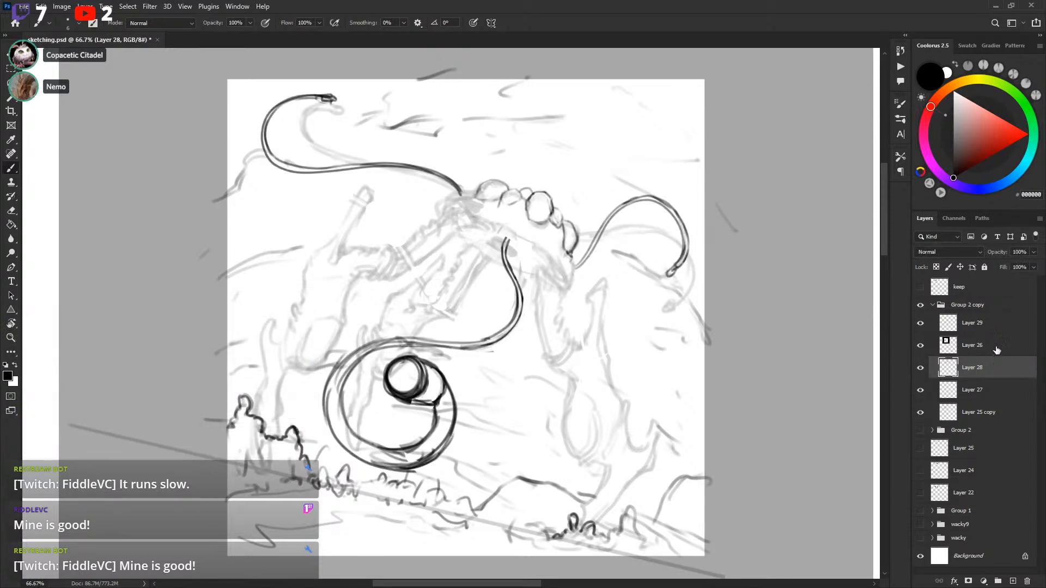
# Step: Add a new layer above Layer 28 and sketch the sockets where the central and upper-left tentacles join the body
pyautogui.click(1012, 581)
pyautogui.moveTo(504, 251)
pyautogui.mouseDown()
pyautogui.moveTo(491, 241)
pyautogui.moveTo(508, 248)
pyautogui.mouseUp()
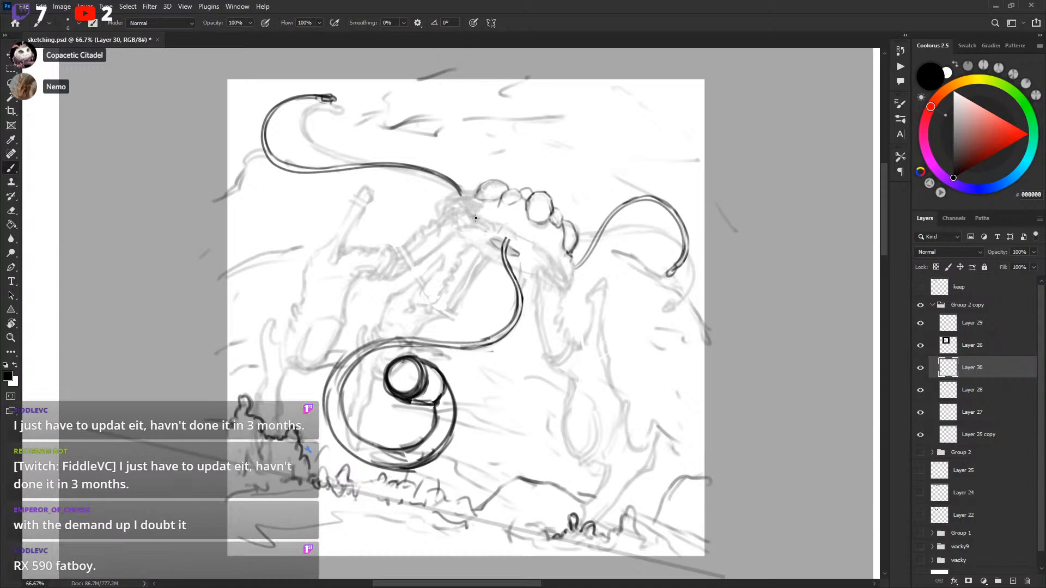
pyautogui.moveTo(473, 213); pyautogui.dragTo(492, 216)
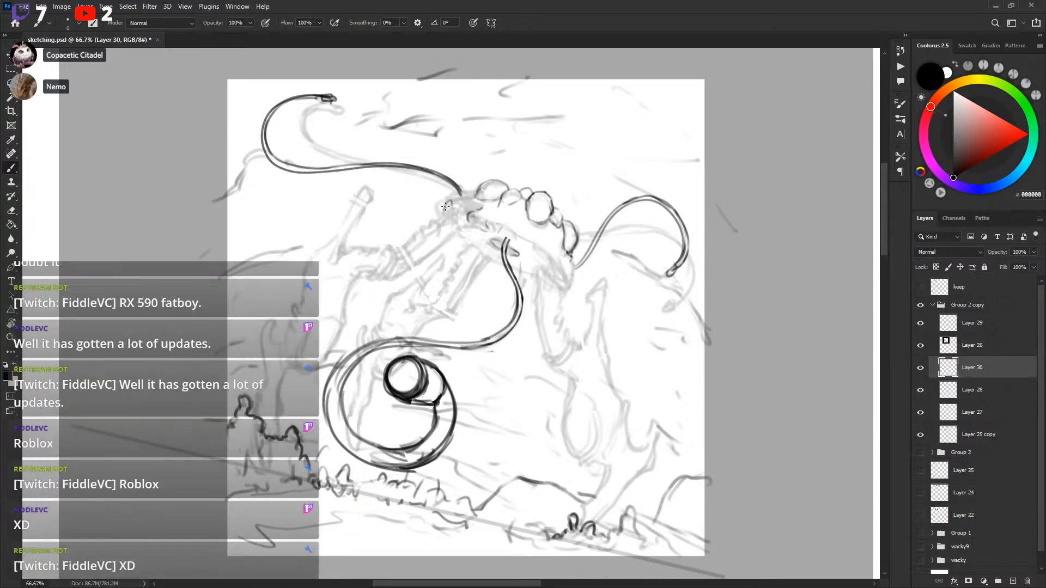
pyautogui.moveTo(462, 200)
pyautogui.mouseDown()
pyautogui.moveTo(465, 214)
pyautogui.moveTo(477, 210)
pyautogui.mouseUp()
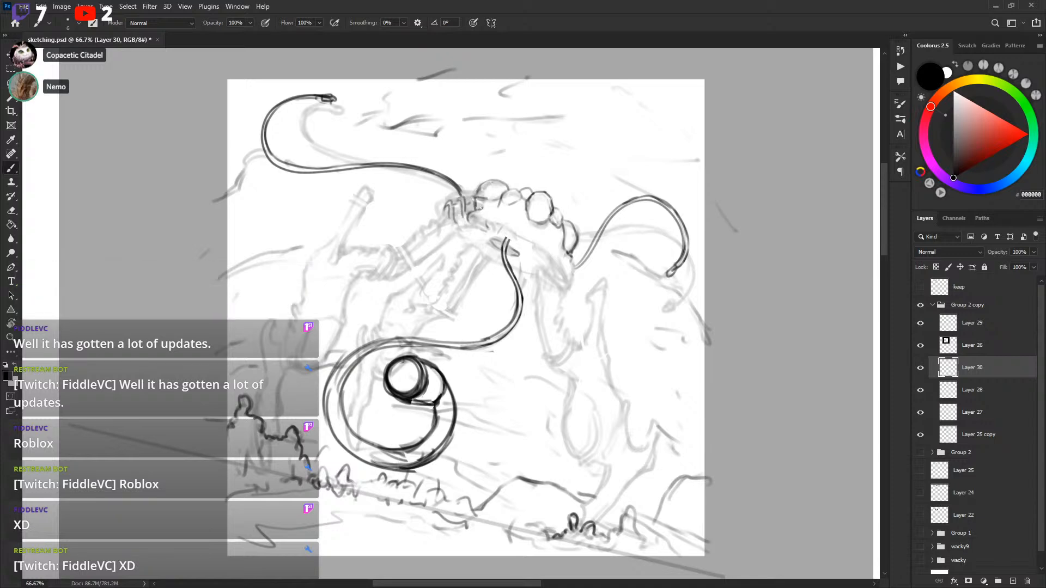
pyautogui.moveTo(479, 207); pyautogui.dragTo(487, 196)
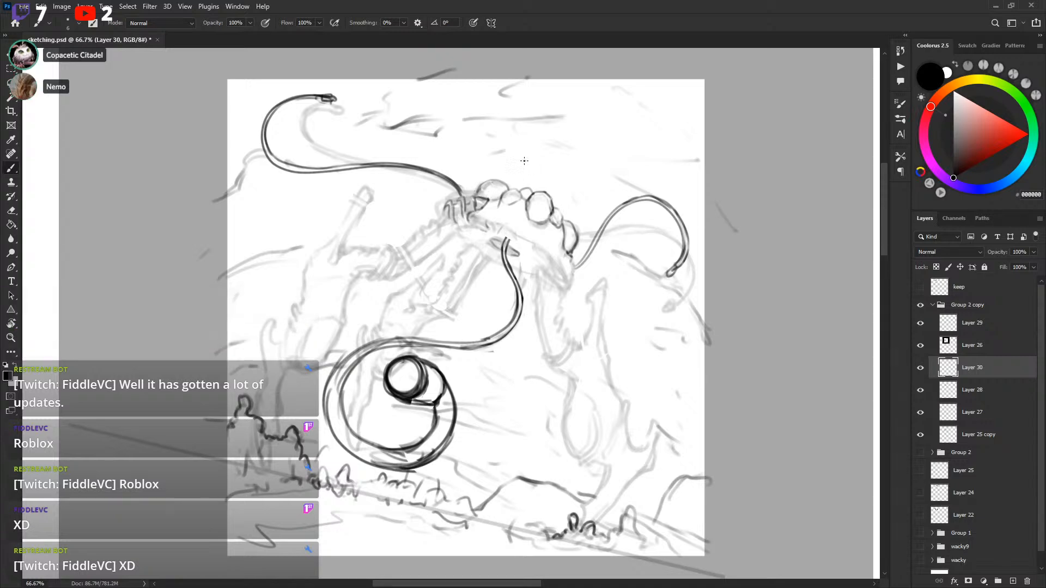
pyautogui.moveTo(486, 204)
pyautogui.mouseDown()
pyautogui.moveTo(500, 192)
pyautogui.moveTo(531, 196)
pyautogui.moveTo(507, 206)
pyautogui.moveTo(507, 193)
pyautogui.mouseUp()
# Step: Clean up and redraw the lines between the upper-left tentacle's base and the first bump on the creature's back
pyautogui.press('x')
pyautogui.press('l')
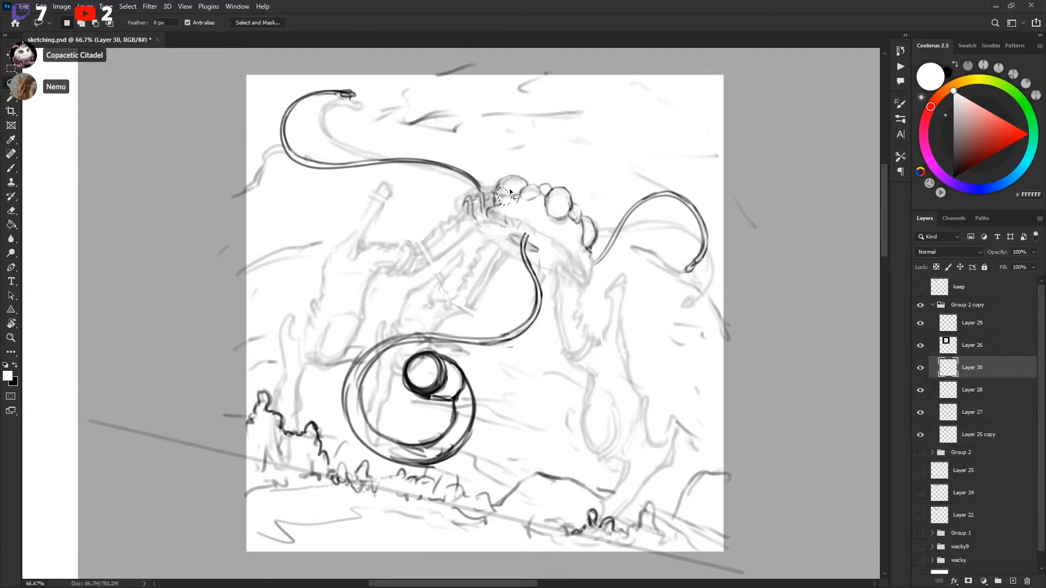
pyautogui.press('b')
pyautogui.hotkey('ctrl', 'd')
pyautogui.press('x')
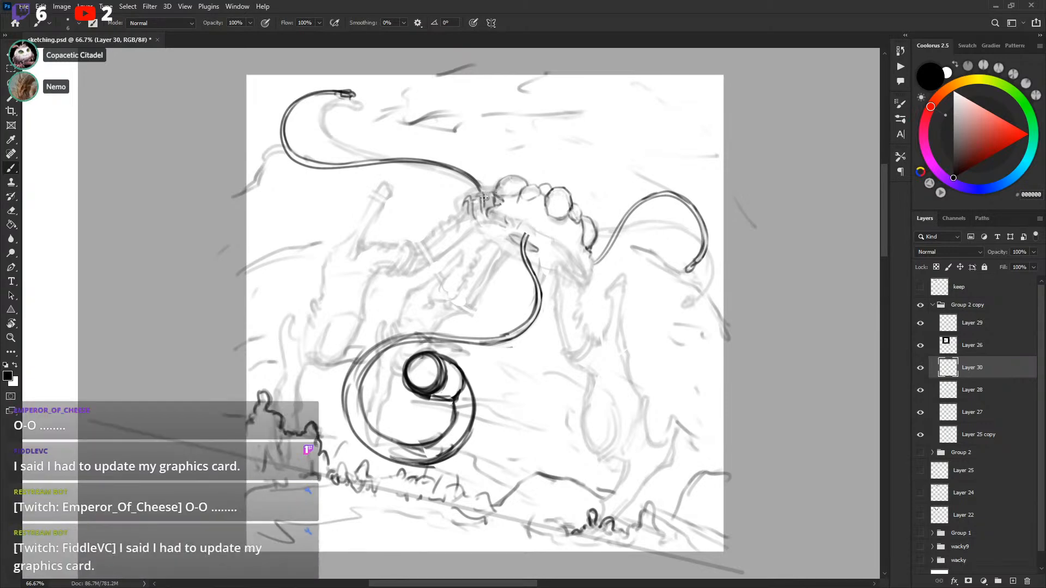
pyautogui.press('x')
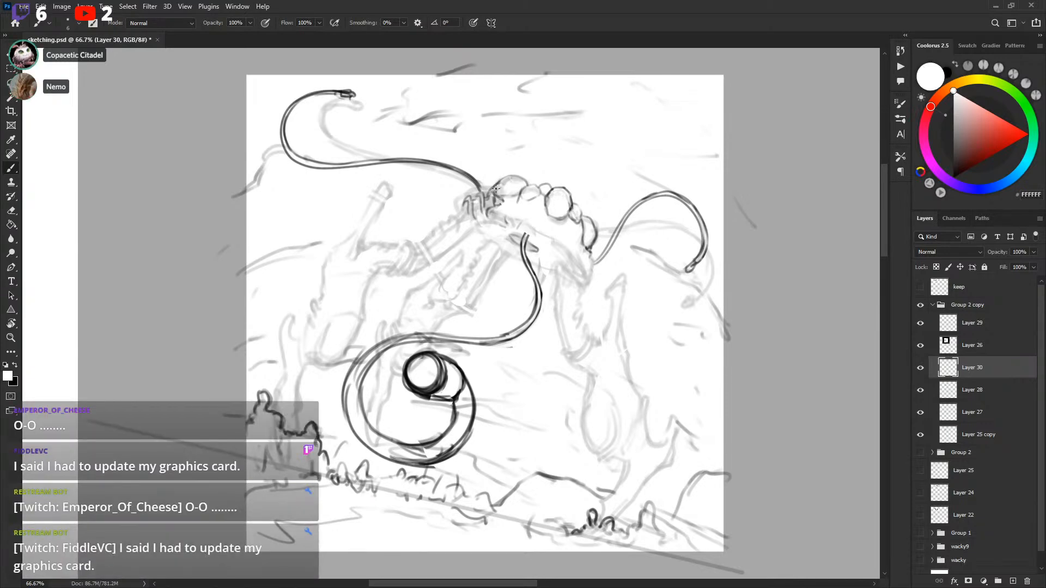
pyautogui.press('x')
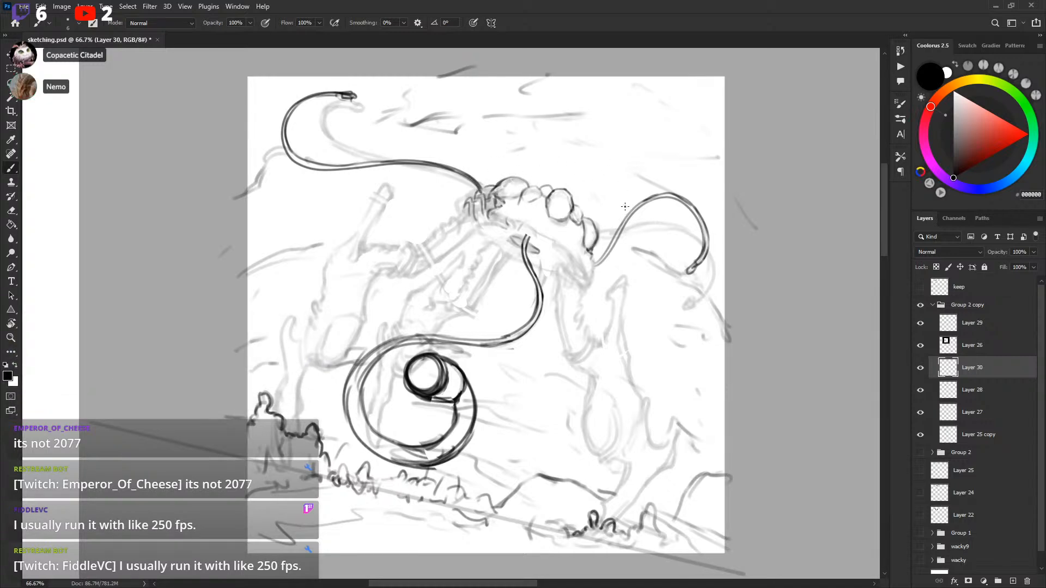
pyautogui.click(536, 224)
pyautogui.click(538, 209)
pyautogui.click(529, 218)
pyautogui.click(515, 211)
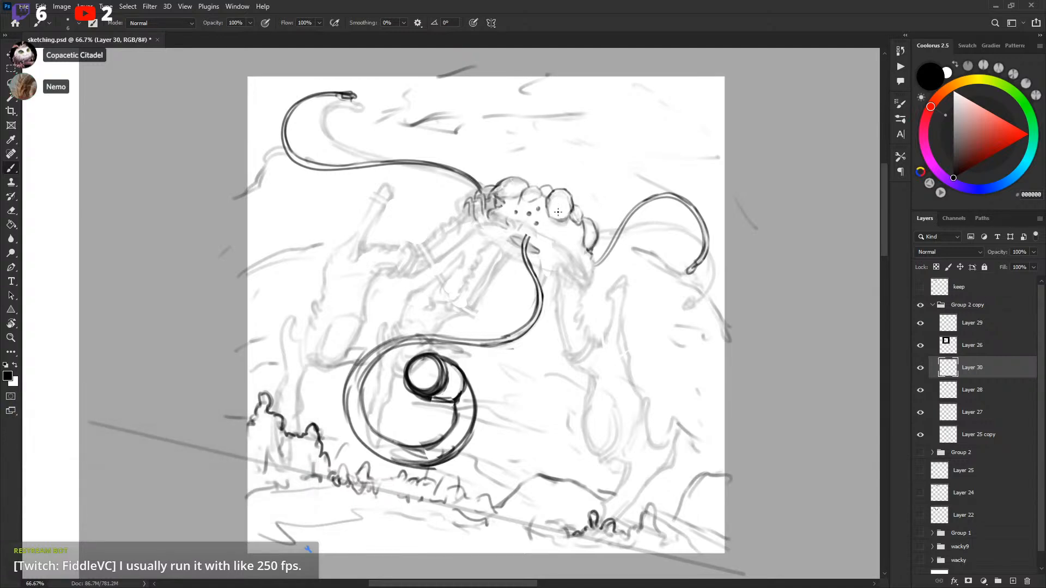
pyautogui.hotkey('ctrl', 'z')
pyautogui.hotkey('ctrl', 'z')
pyautogui.hotkey('ctrl', 'z')
pyautogui.hotkey('ctrl', 'z')
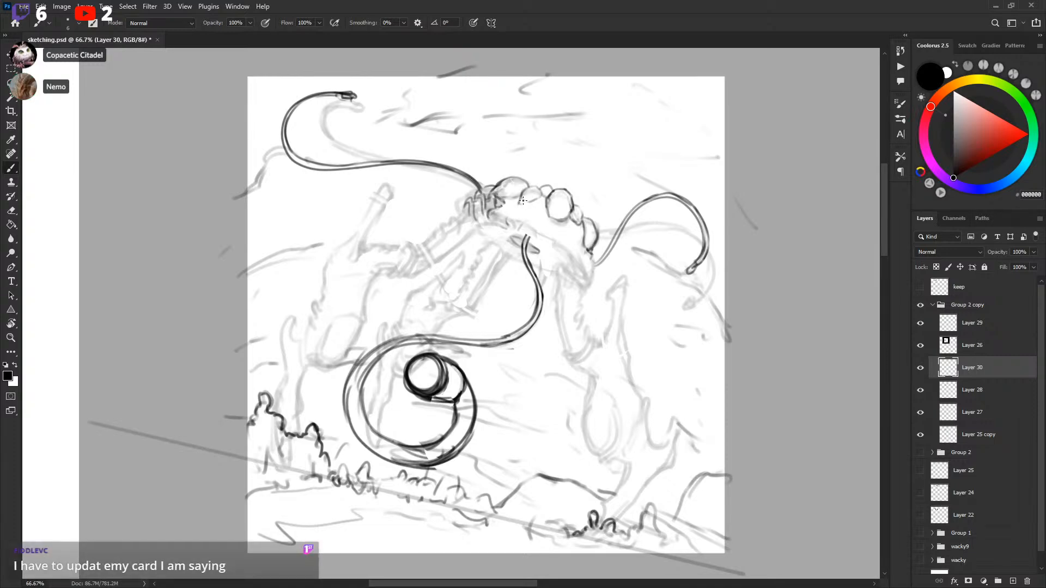
# Step: Sketch a ring-shaped joint in black over the elbow of the creature's left limb on the new layer
pyautogui.moveTo(486, 206); pyautogui.dragTo(489, 208)
pyautogui.moveTo(453, 252); pyautogui.dragTo(457, 256)
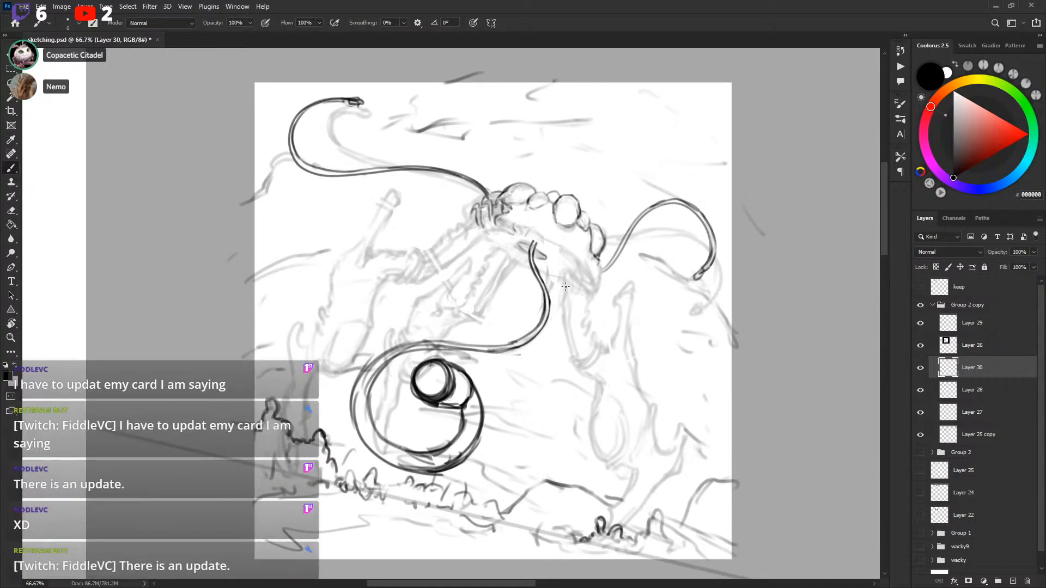
pyautogui.moveTo(519, 280); pyautogui.dragTo(574, 292)
pyautogui.moveTo(485, 297); pyautogui.dragTo(563, 304)
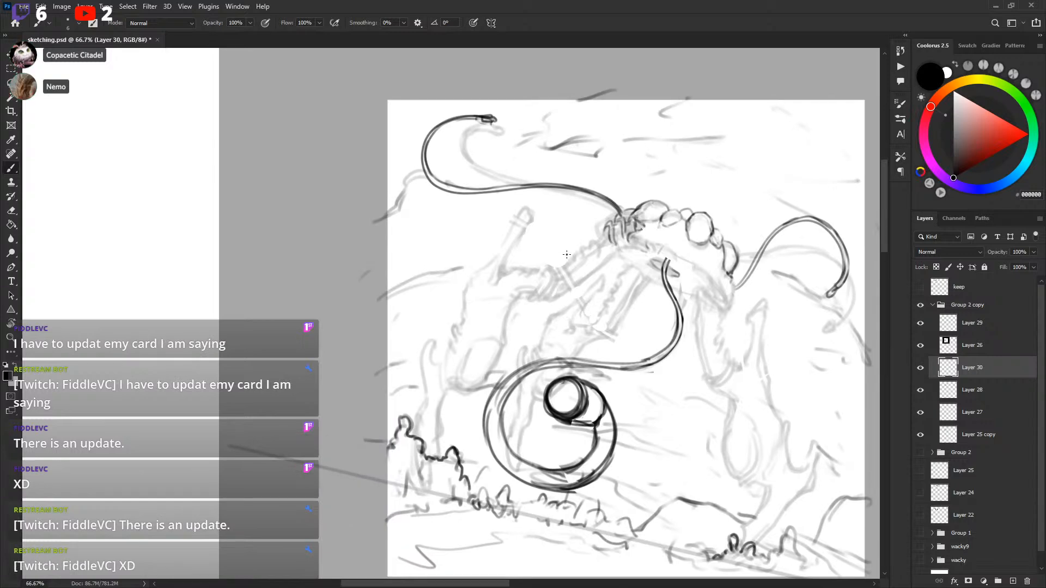
pyautogui.moveTo(558, 273); pyautogui.dragTo(560, 294)
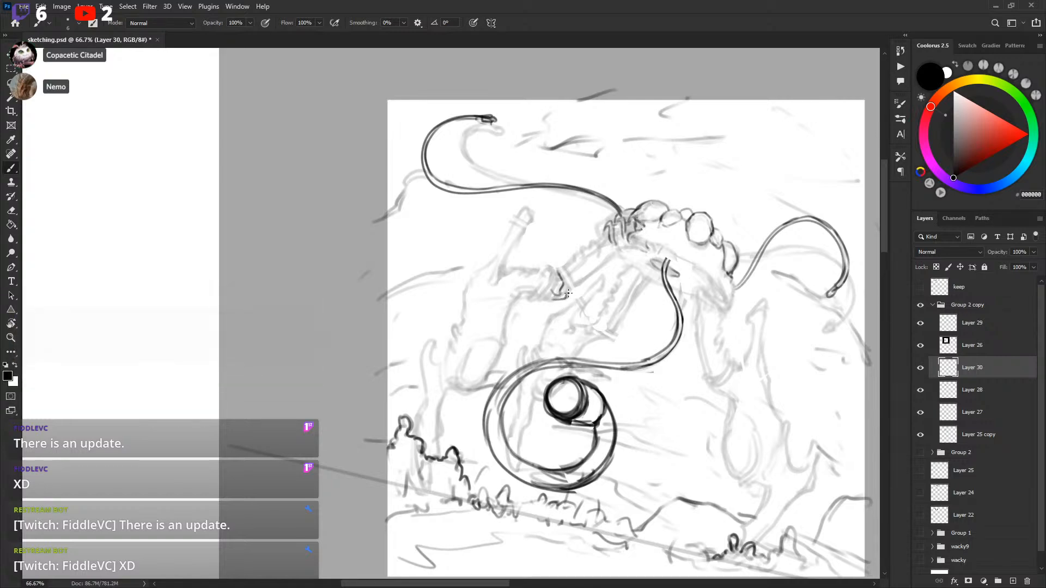
pyautogui.moveTo(570, 282); pyautogui.dragTo(565, 297)
pyautogui.moveTo(551, 273); pyautogui.dragTo(567, 270)
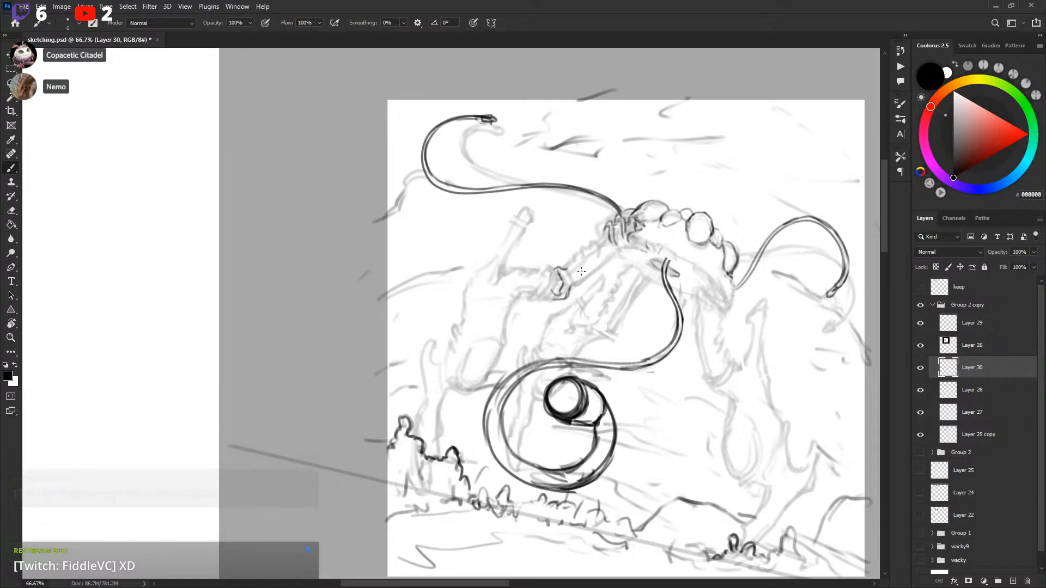
# Step: Add ring lines to the creature's left elbow joint and outline the arm from there up to the shoulder
pyautogui.moveTo(535, 296)
pyautogui.mouseDown()
pyautogui.moveTo(539, 270)
pyautogui.moveTo(547, 287)
pyautogui.moveTo(550, 267)
pyautogui.moveTo(557, 289)
pyautogui.mouseUp()
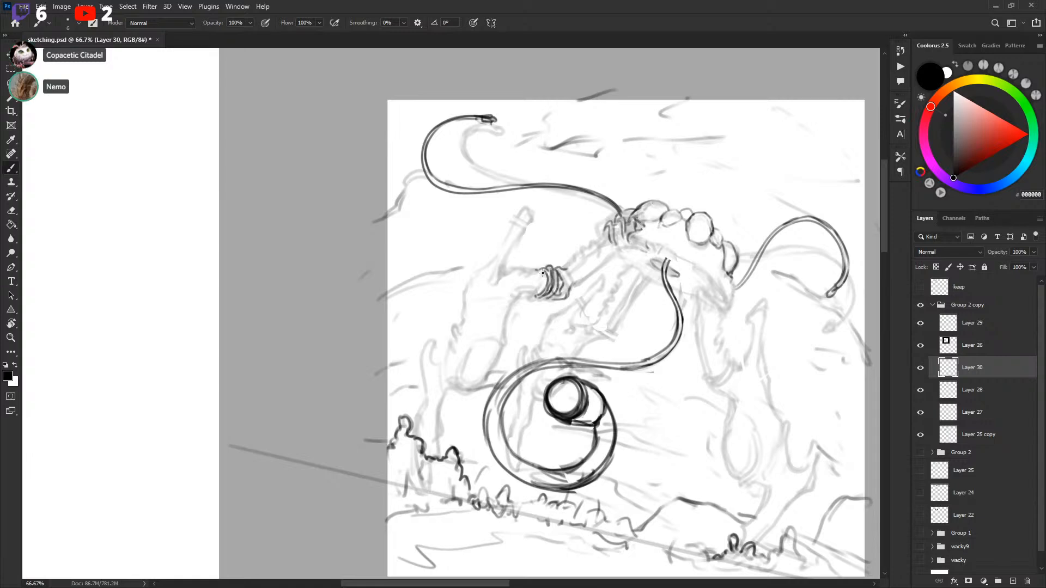
pyautogui.moveTo(701, 247); pyautogui.dragTo(683, 238)
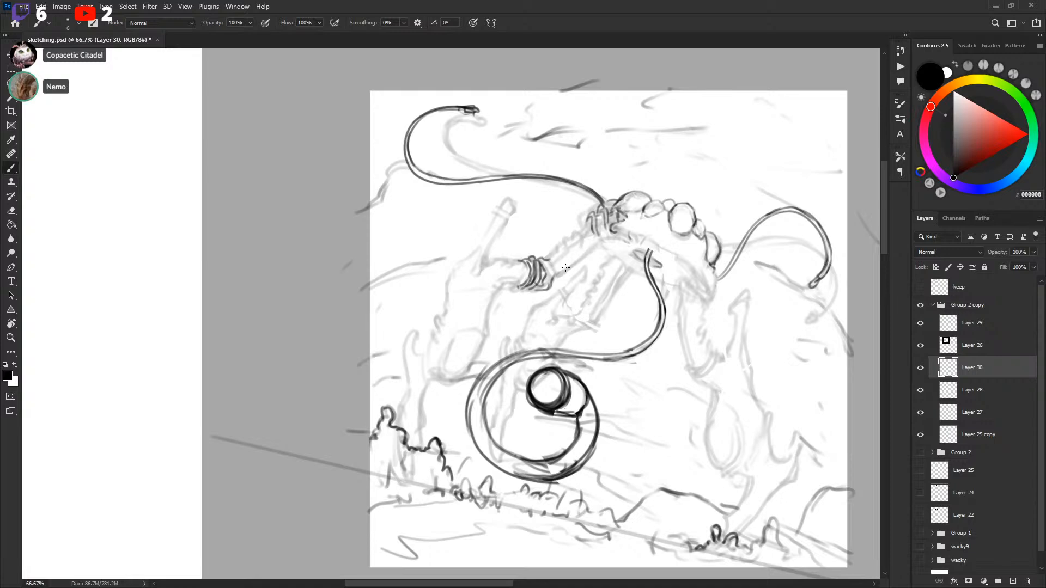
pyautogui.moveTo(554, 274)
pyautogui.mouseDown()
pyautogui.moveTo(591, 246)
pyautogui.moveTo(571, 252)
pyautogui.mouseUp()
pyautogui.moveTo(592, 231)
pyautogui.mouseDown()
pyautogui.moveTo(599, 247)
pyautogui.moveTo(615, 237)
pyautogui.mouseUp()
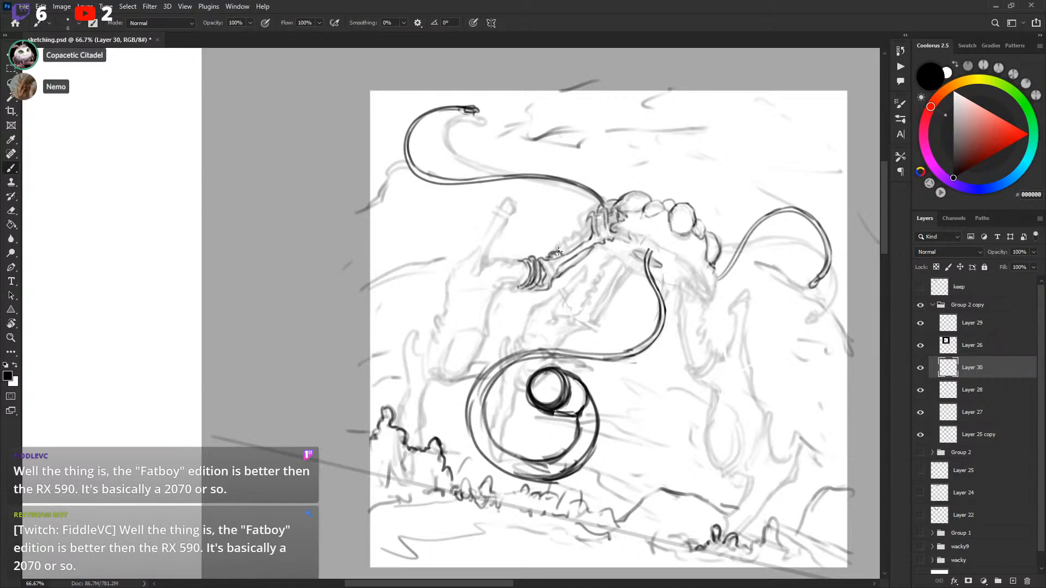
pyautogui.moveTo(560, 249)
pyautogui.mouseDown()
pyautogui.moveTo(585, 235)
pyautogui.moveTo(591, 217)
pyautogui.mouseUp()
pyautogui.moveTo(689, 274); pyautogui.dragTo(666, 256)
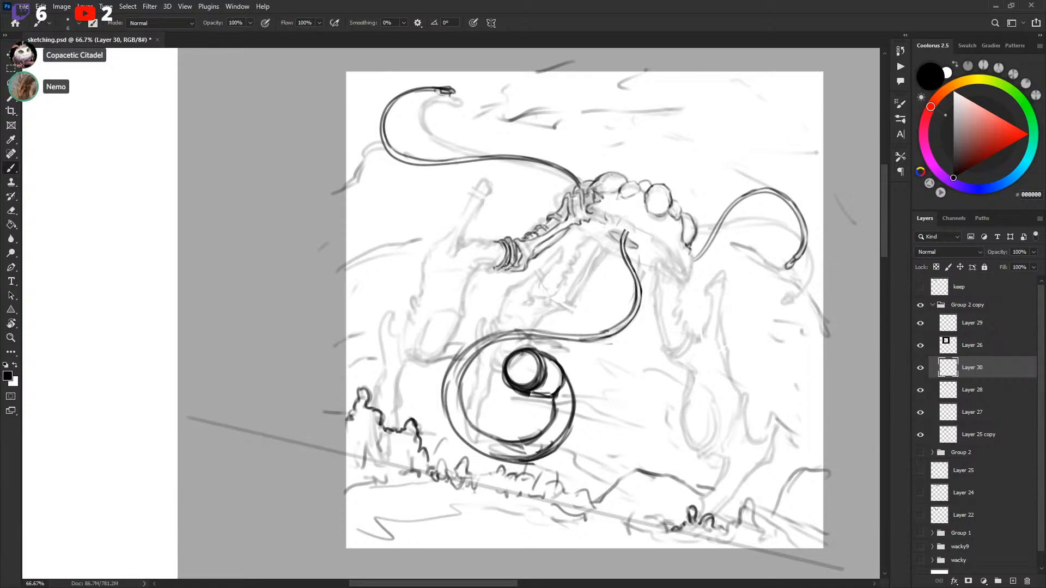
# Step: Refine the arm around the elbow rings and at the shoulder, alternating black line work with white corrections
pyautogui.moveTo(511, 262); pyautogui.dragTo(515, 250)
pyautogui.press('x')
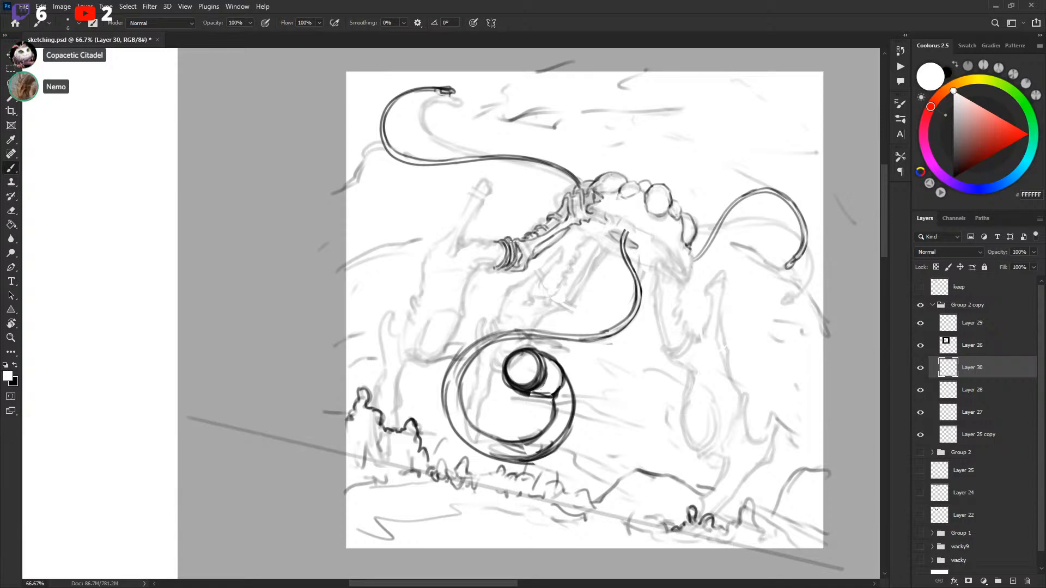
pyautogui.press('x')
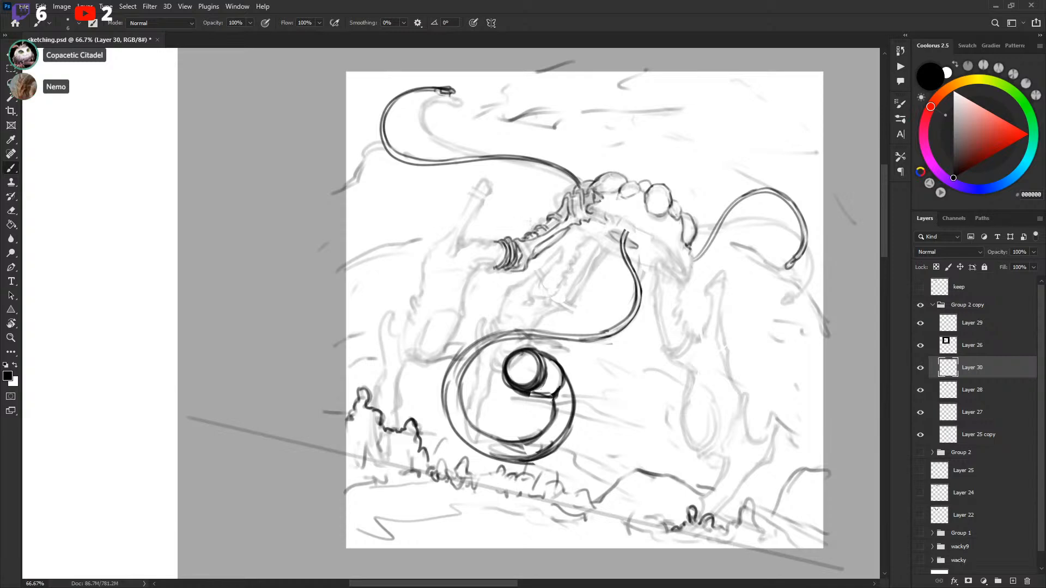
pyautogui.moveTo(473, 233); pyautogui.dragTo(483, 230)
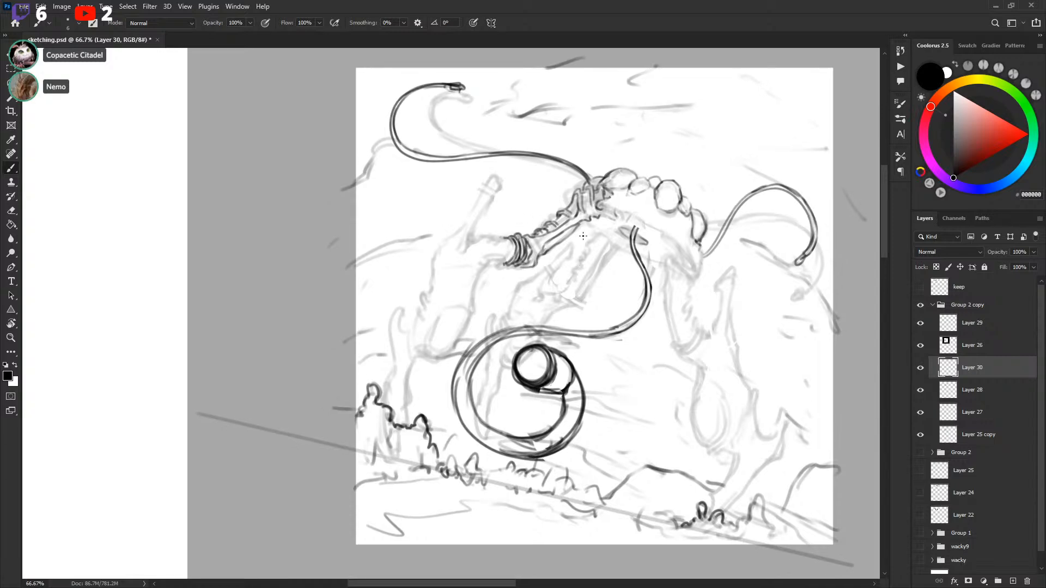
pyautogui.moveTo(577, 251); pyautogui.dragTo(578, 249)
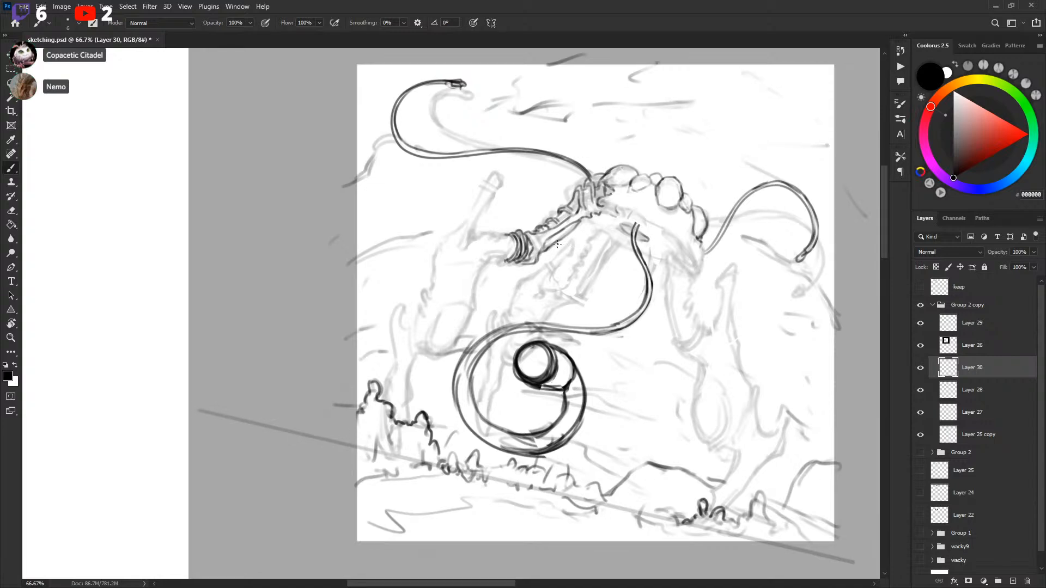
pyautogui.press('x')
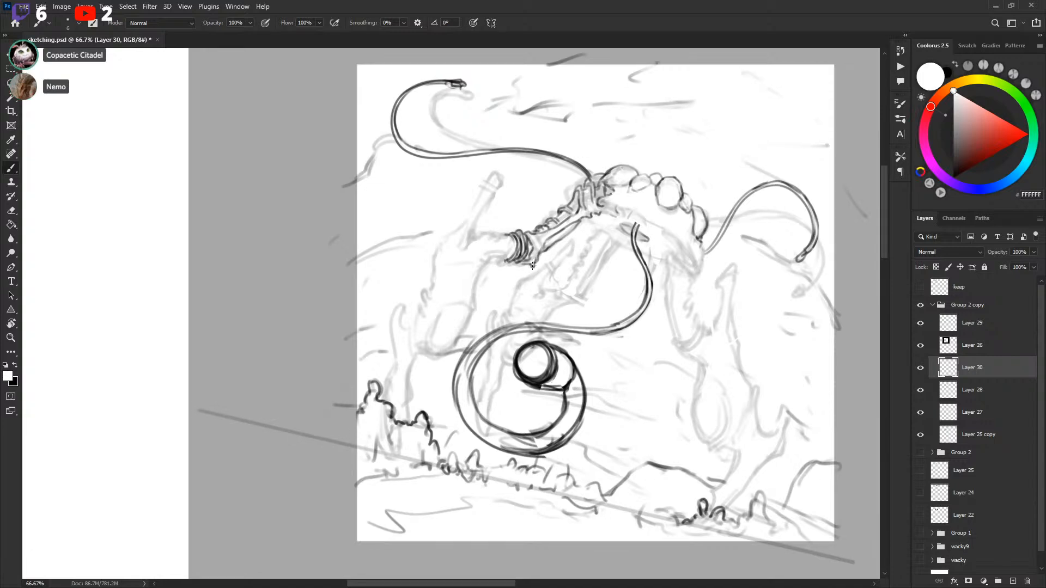
pyautogui.press('x')
pyautogui.press('x')
pyautogui.press('x')
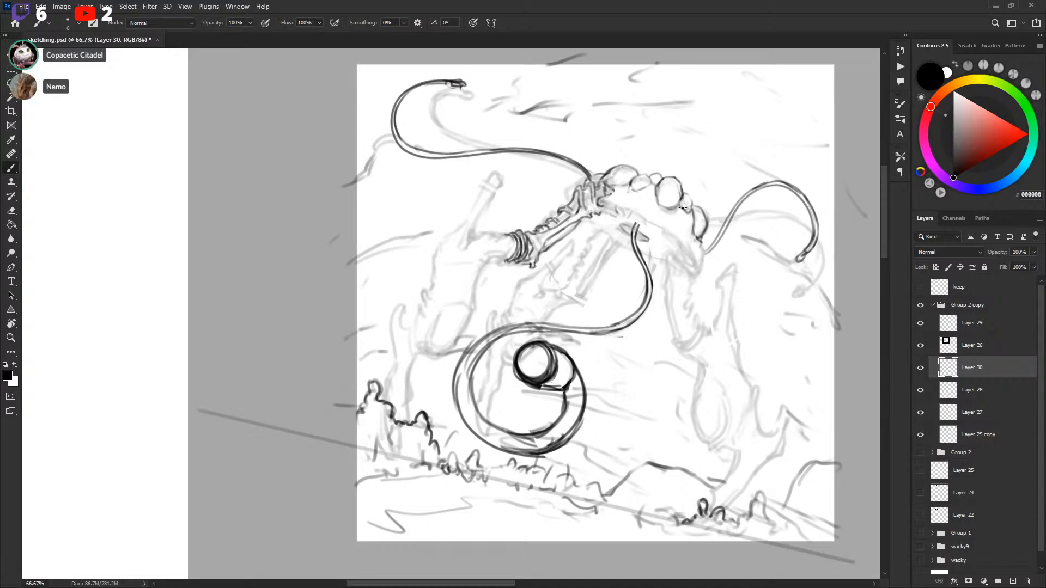
pyautogui.press('x')
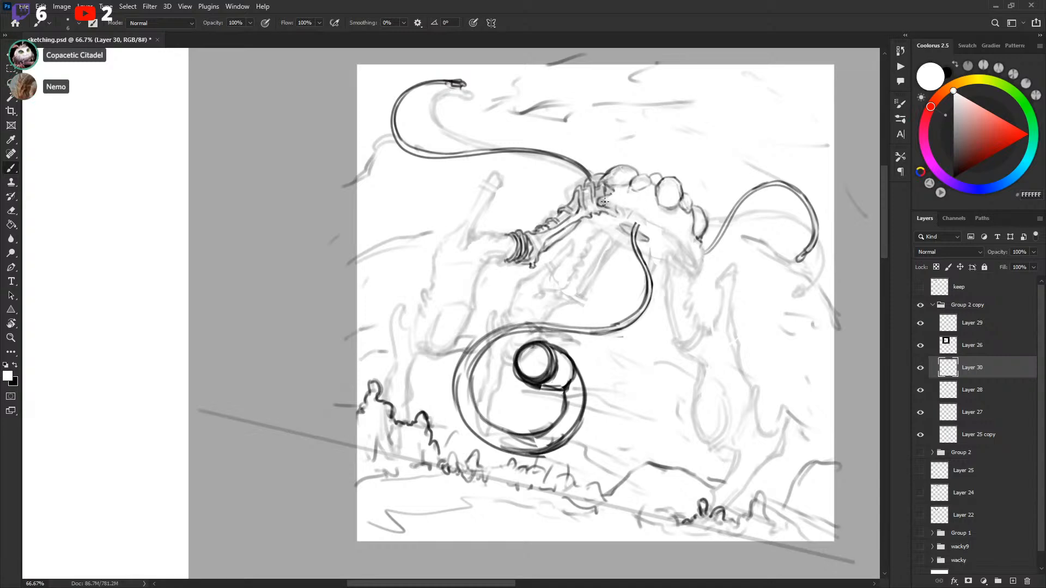
pyautogui.press('x')
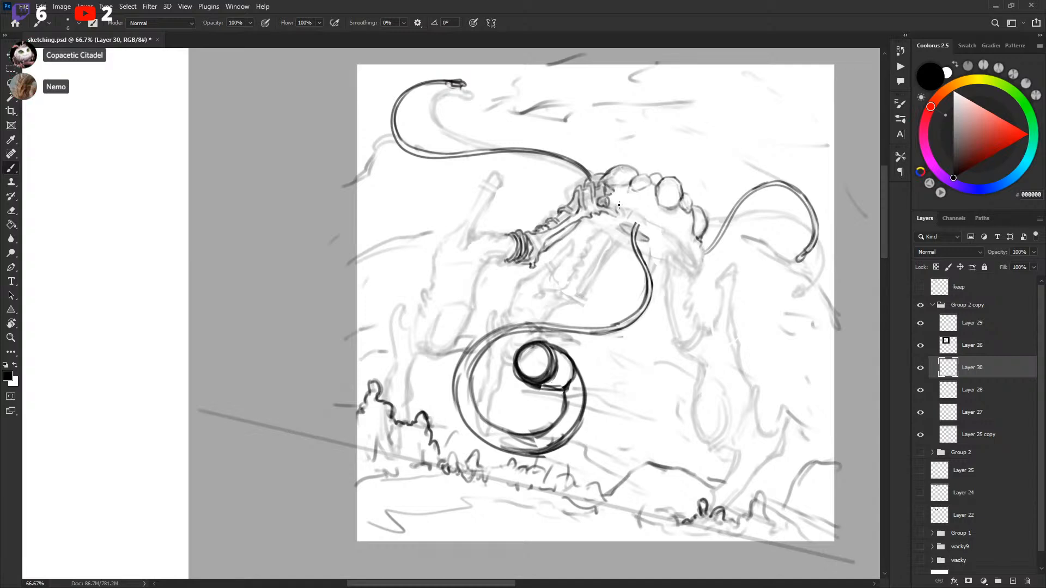
pyautogui.moveTo(618, 203); pyautogui.dragTo(659, 228)
pyautogui.hotkey('ctrl', 'z')
pyautogui.hotkey('ctrl', 'z')
pyautogui.hotkey('ctrl', 'z')
pyautogui.hotkey('ctrl', 'z')
pyautogui.hotkey('ctrl', 'z')
pyautogui.hotkey('ctrl', 'z')
# Step: Draw a curved rim along the body below the back bumps, from the shoulder joint to the right tentacle's base
pyautogui.moveTo(624, 201)
pyautogui.mouseDown()
pyautogui.moveTo(681, 233)
pyautogui.moveTo(698, 256)
pyautogui.moveTo(619, 209)
pyautogui.moveTo(657, 227)
pyautogui.moveTo(695, 269)
pyautogui.moveTo(694, 244)
pyautogui.moveTo(705, 265)
pyautogui.mouseUp()
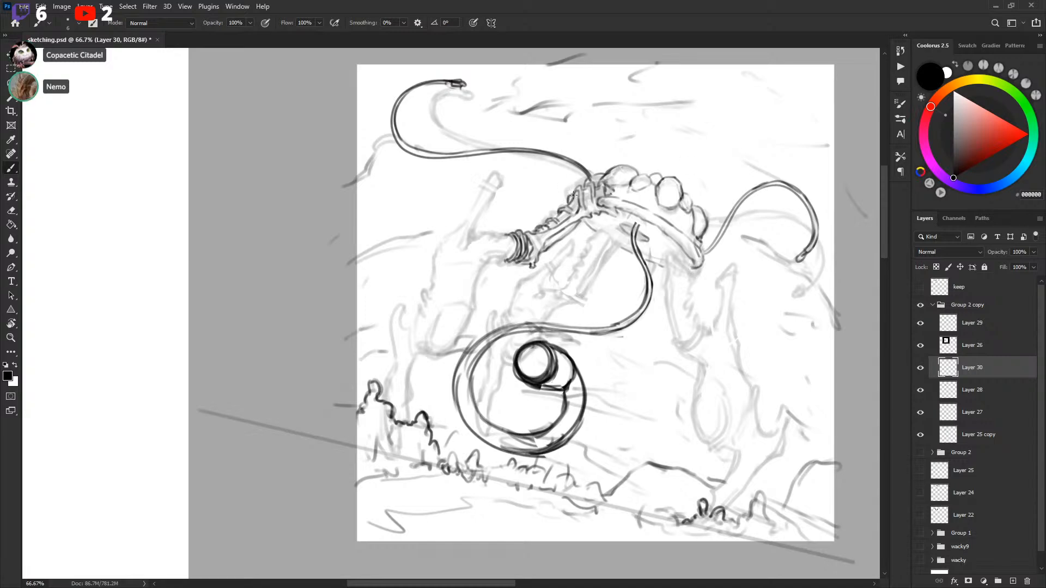
pyautogui.moveTo(573, 195); pyautogui.dragTo(578, 195)
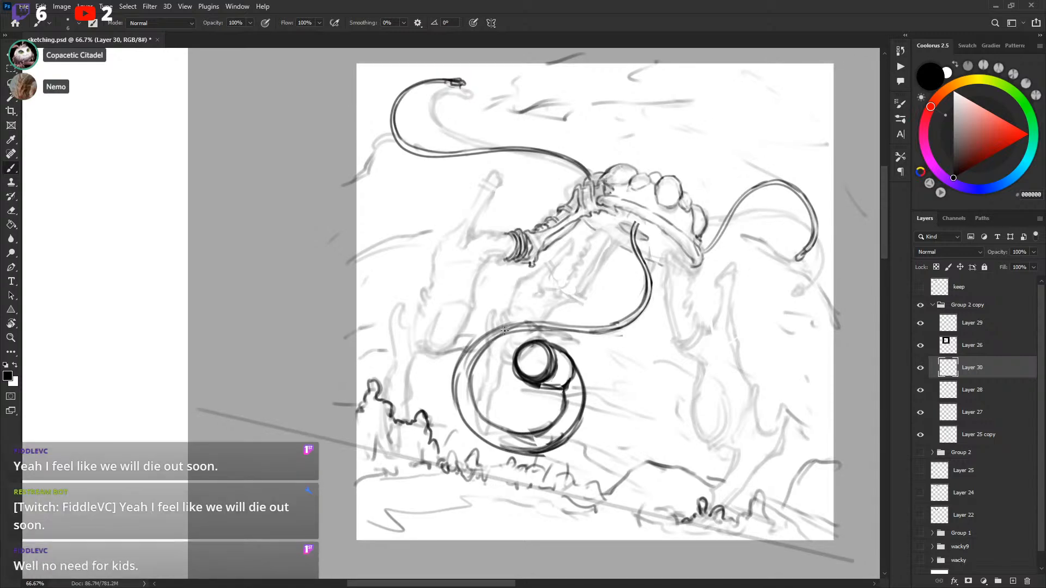
# Step: Clean up the upper-left outline of the central tentacle's coil with white and delete a lassoed area on Layer 30
pyautogui.press('x')
pyautogui.moveTo(504, 331)
pyautogui.mouseDown()
pyautogui.moveTo(549, 328)
pyautogui.moveTo(513, 328)
pyautogui.moveTo(472, 353)
pyautogui.moveTo(486, 341)
pyautogui.moveTo(456, 400)
pyautogui.moveTo(456, 385)
pyautogui.moveTo(480, 421)
pyautogui.moveTo(532, 445)
pyautogui.moveTo(530, 436)
pyautogui.moveTo(515, 445)
pyautogui.moveTo(564, 427)
pyautogui.mouseUp()
pyautogui.press('l')
pyautogui.press('Delete')
pyautogui.hotkey('ctrl', 'd')
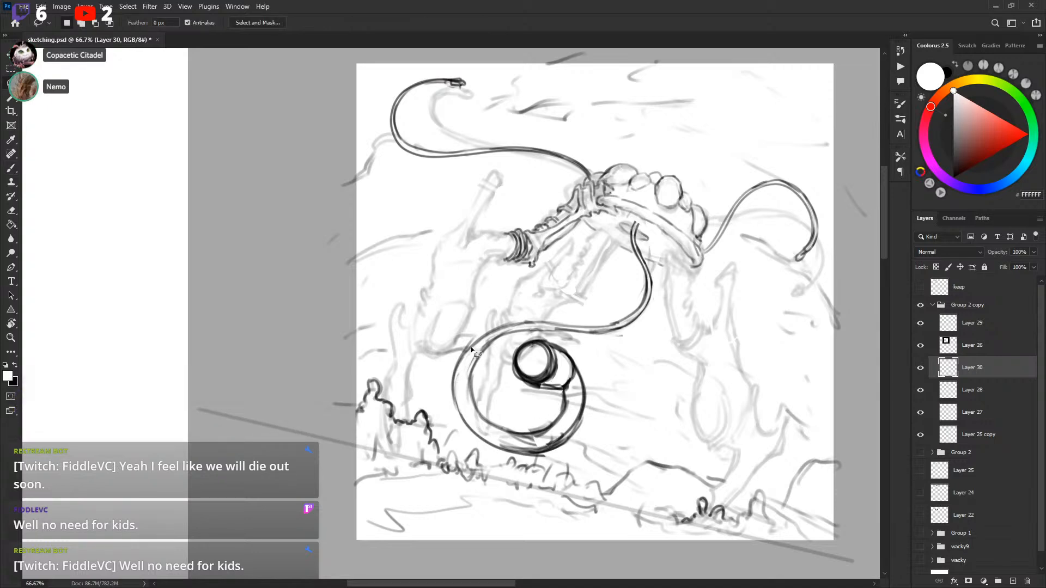
# Step: Touch up the central tentacle's outline between the coil and its bend, alternating black and white brush strokes
pyautogui.press('b')
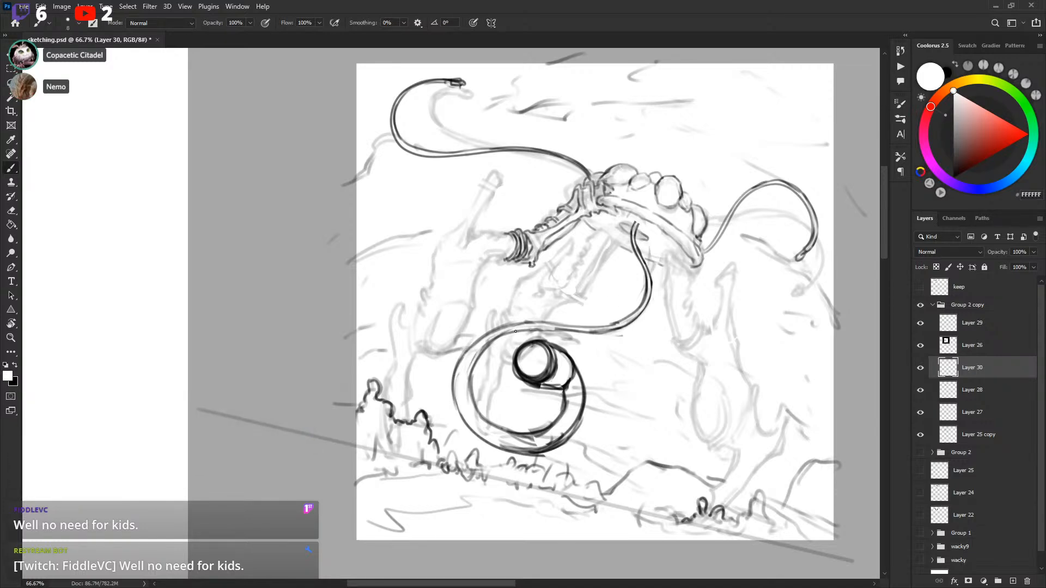
pyautogui.press('x')
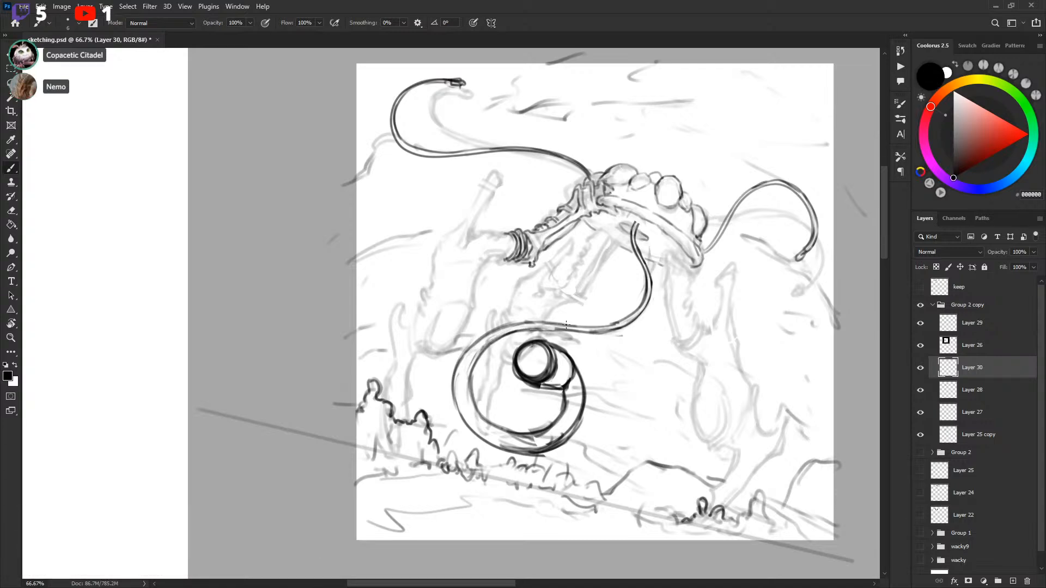
pyautogui.press('x')
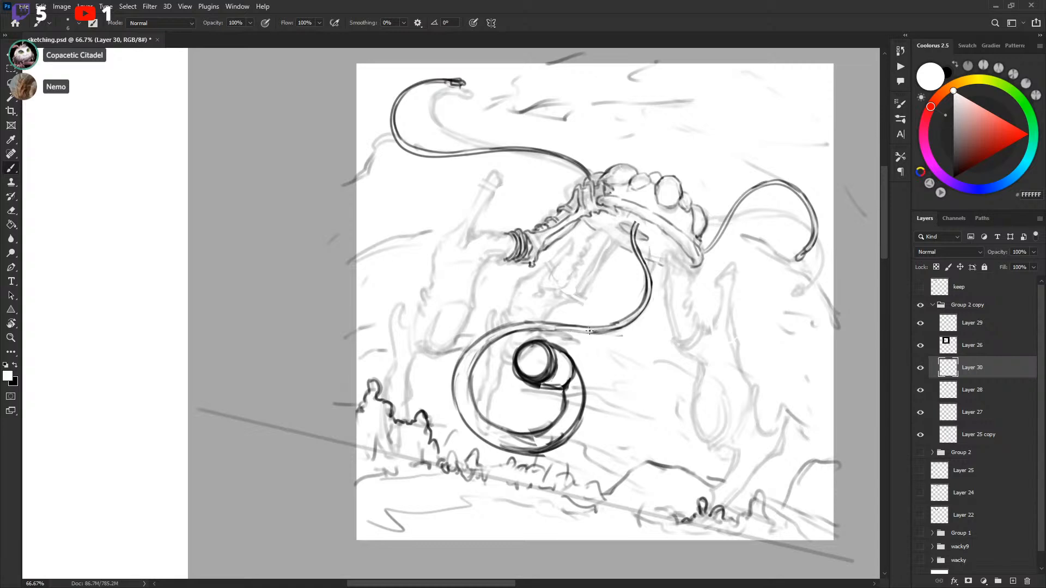
pyautogui.press('x')
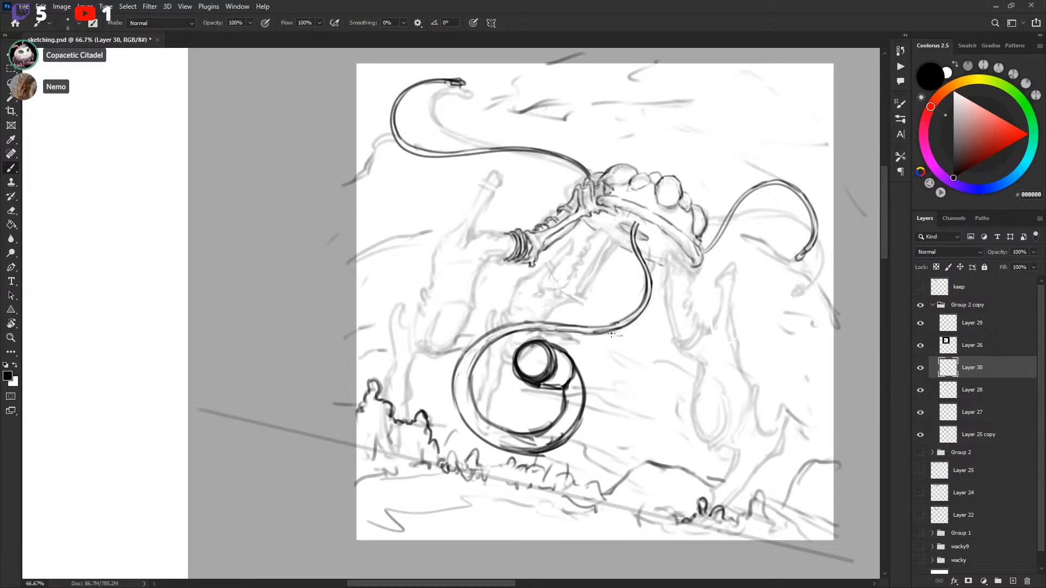
pyautogui.press('x')
pyautogui.press('x')
pyautogui.moveTo(698, 268); pyautogui.dragTo(680, 309)
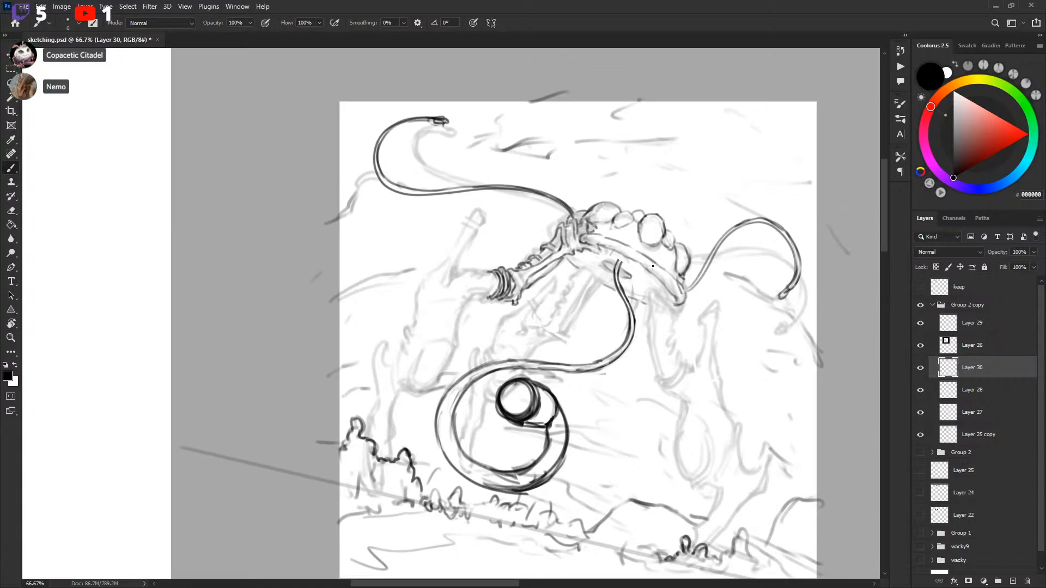
pyautogui.moveTo(670, 244); pyautogui.dragTo(660, 265)
pyautogui.press('x')
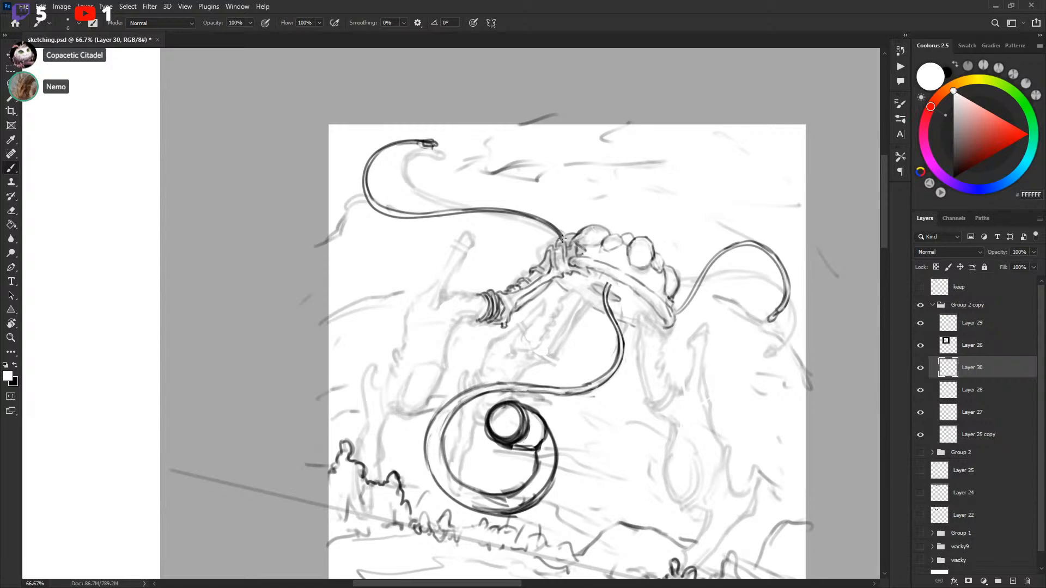
pyautogui.press('x')
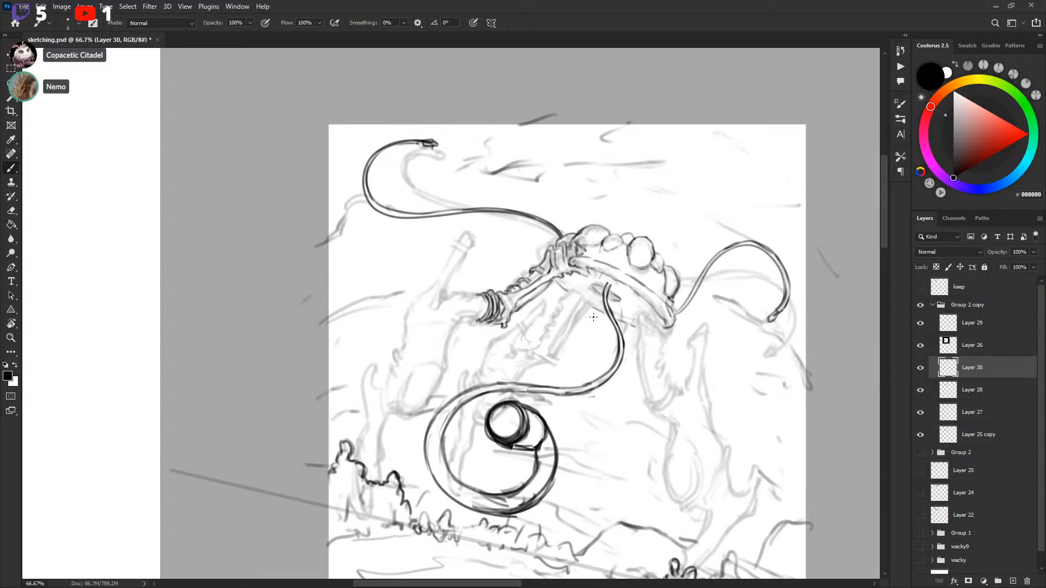
pyautogui.moveTo(592, 316); pyautogui.dragTo(601, 315)
pyautogui.hotkey('ctrl', 'z')
pyautogui.moveTo(714, 238); pyautogui.dragTo(711, 234)
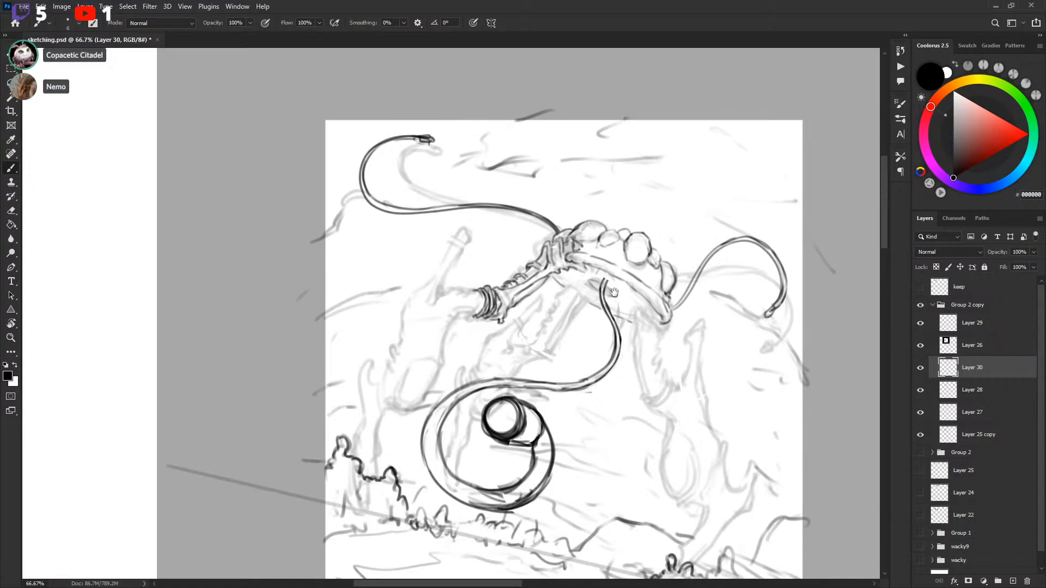
# Step: Draw the wavy black outline of the thin upright limb above the bushes at the canvas's left edge
pyautogui.moveTo(575, 308); pyautogui.dragTo(677, 285)
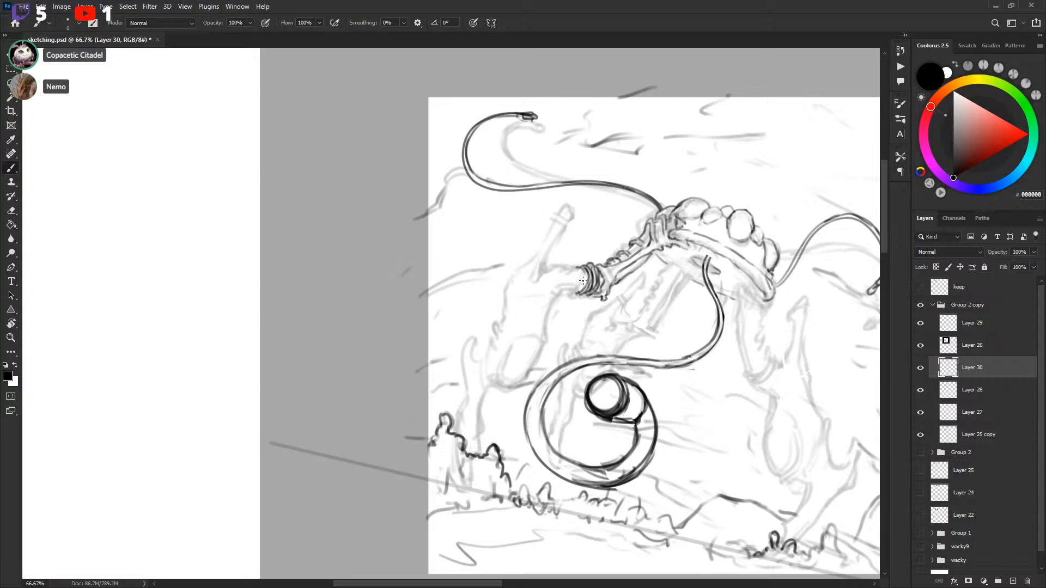
pyautogui.moveTo(657, 273); pyautogui.dragTo(660, 266)
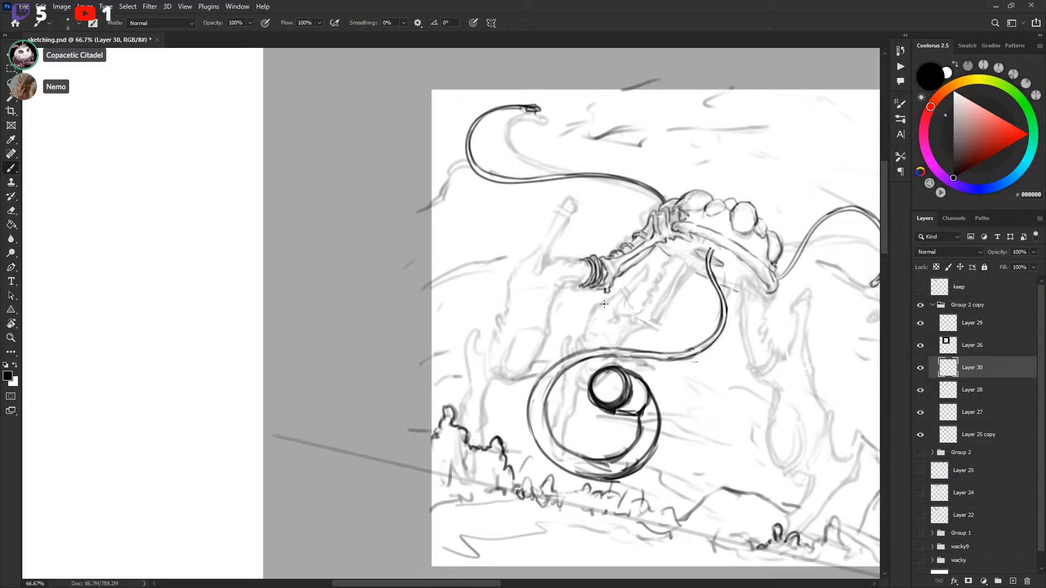
pyautogui.scroll(-1, 491, 385)
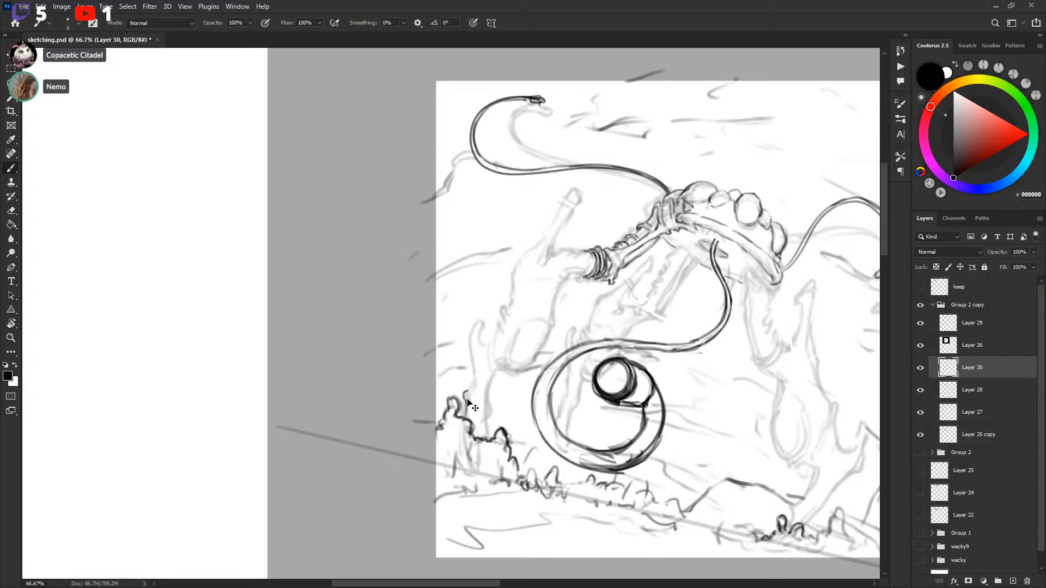
pyautogui.moveTo(466, 400); pyautogui.dragTo(475, 409)
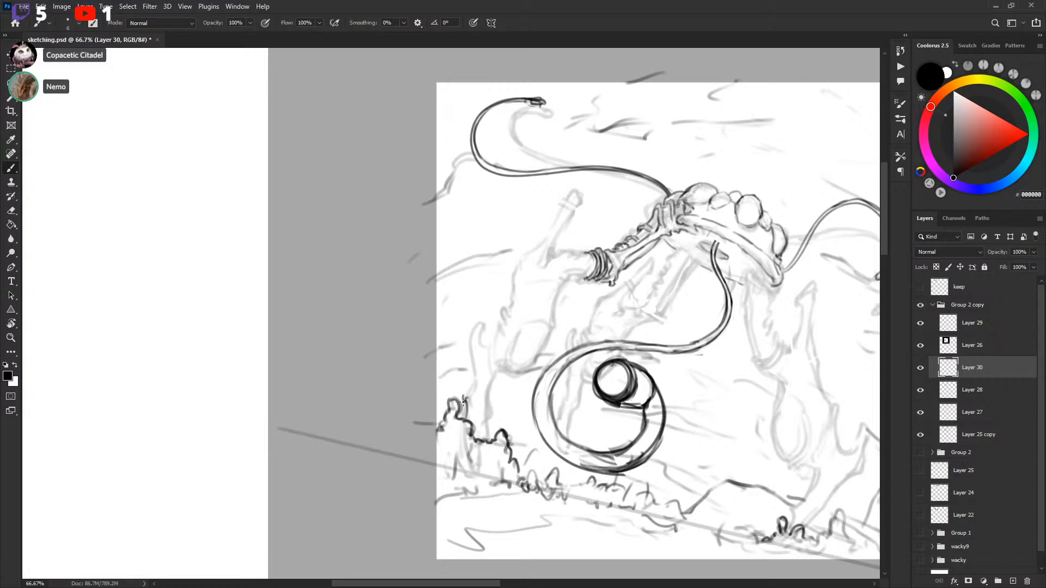
pyautogui.moveTo(466, 402)
pyautogui.mouseDown()
pyautogui.moveTo(468, 393)
pyautogui.moveTo(478, 411)
pyautogui.moveTo(472, 392)
pyautogui.mouseUp()
pyautogui.hotkey('ctrl', 'z')
pyautogui.moveTo(466, 423); pyautogui.dragTo(469, 396)
pyautogui.hotkey('ctrl', 'z')
pyautogui.scroll(-2, 550, 319)
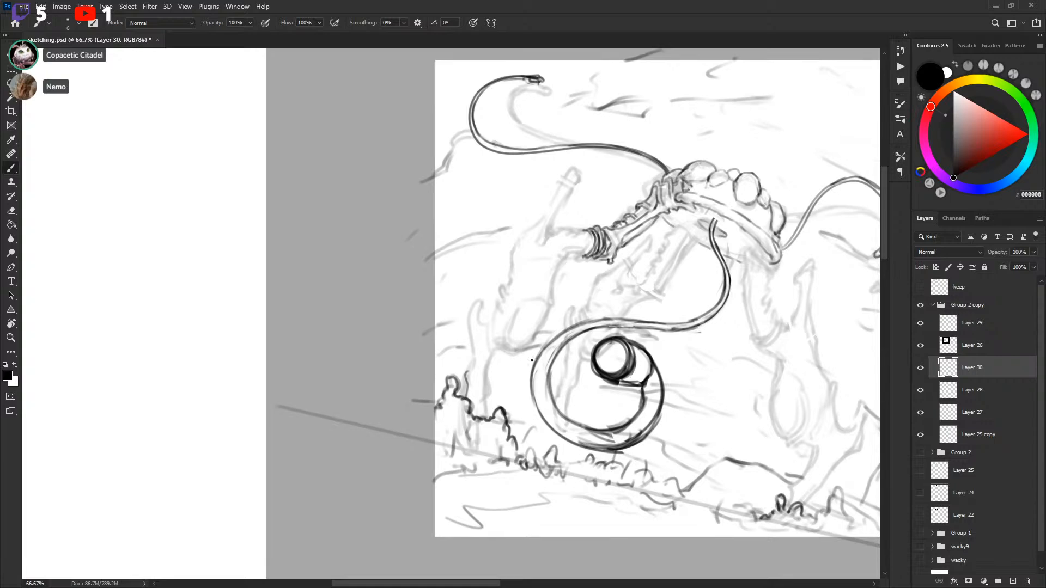
pyautogui.moveTo(467, 377); pyautogui.dragTo(474, 341)
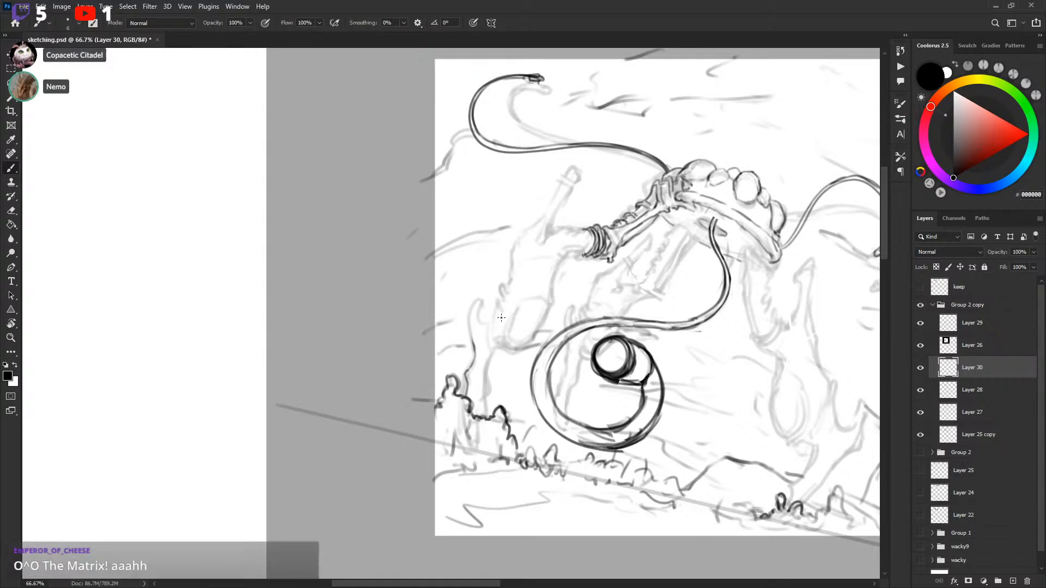
pyautogui.moveTo(488, 326); pyautogui.dragTo(491, 351)
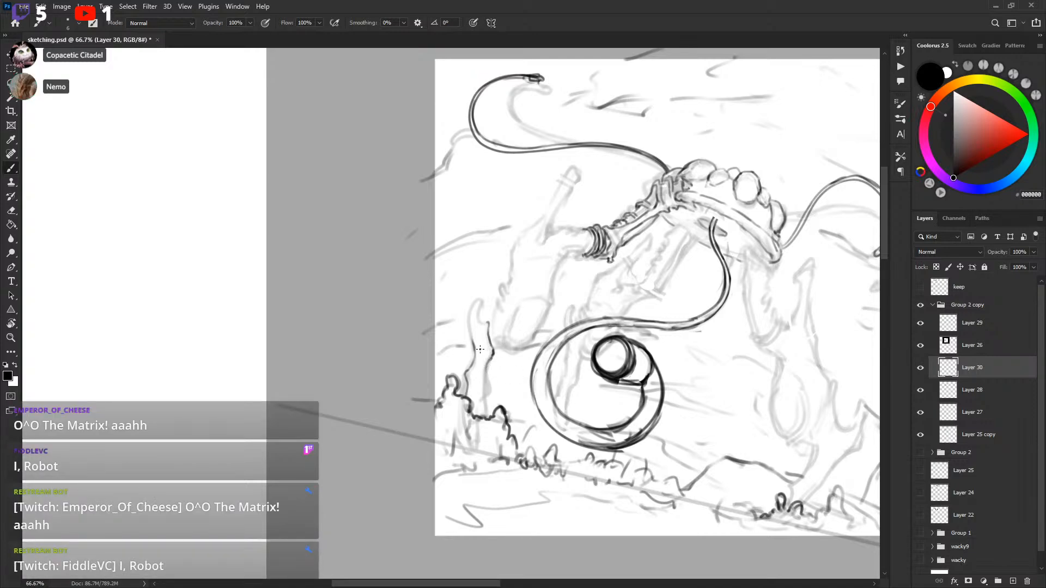
pyautogui.moveTo(479, 349)
pyautogui.mouseDown()
pyautogui.moveTo(489, 418)
pyautogui.moveTo(485, 367)
pyautogui.moveTo(486, 410)
pyautogui.moveTo(491, 382)
pyautogui.mouseUp()
# Step: Close the upright limb's tip and refine its contour with alternating black and white strokes
pyautogui.press('x')
pyautogui.press('x')
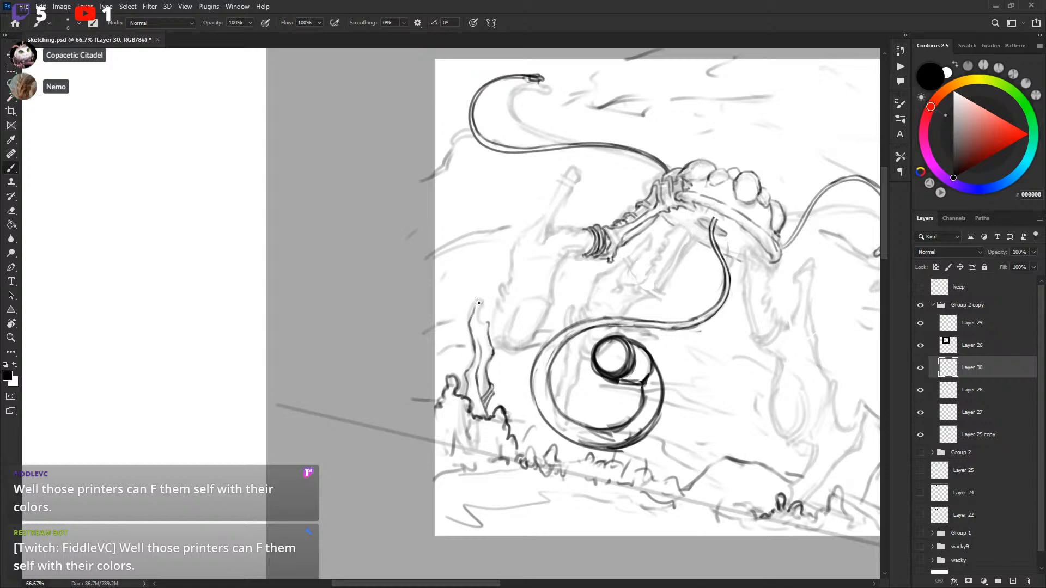
pyautogui.moveTo(469, 324)
pyautogui.mouseDown()
pyautogui.moveTo(473, 304)
pyautogui.moveTo(473, 329)
pyautogui.mouseUp()
pyautogui.press('x')
pyautogui.press('x')
pyautogui.press('x')
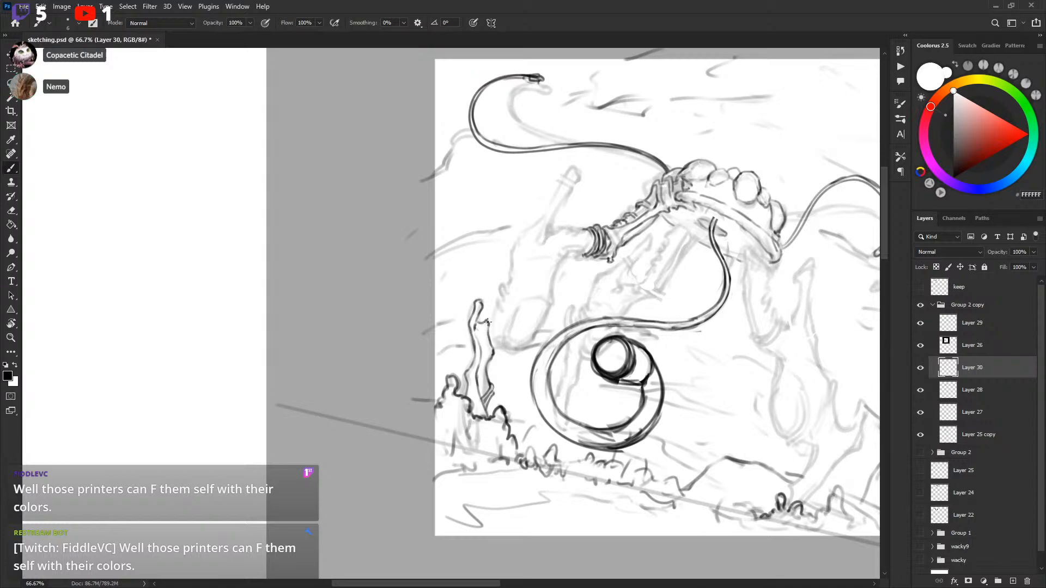
pyautogui.press('x')
pyautogui.press('x')
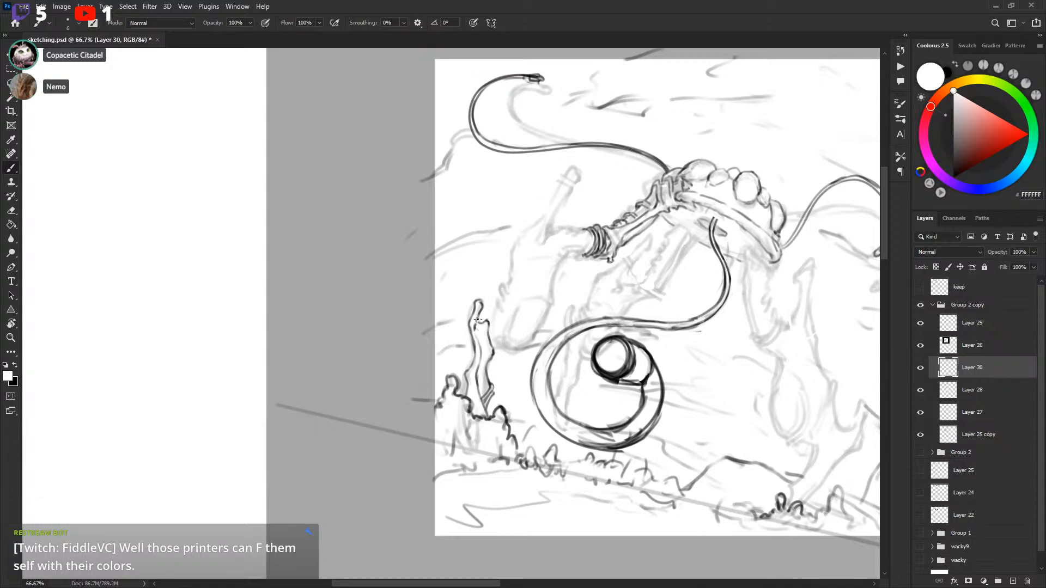
pyautogui.press('x')
pyautogui.press('x')
pyautogui.press('x')
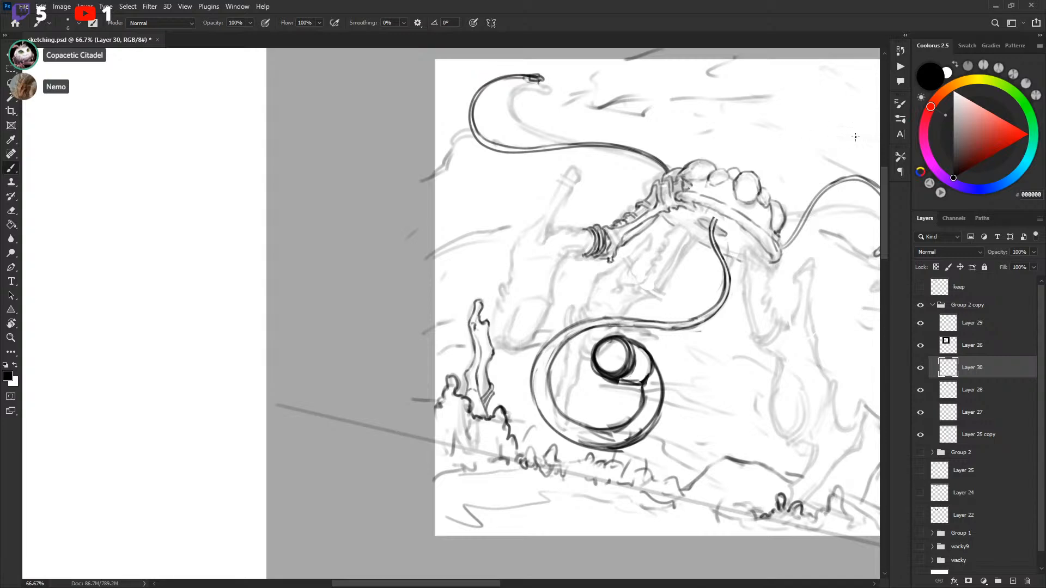
# Step: Lasso the new upright limb line work above the left bushes, delete it from Layer 30 and clear the selection
pyautogui.press('l')
pyautogui.moveTo(480, 414)
pyautogui.mouseDown()
pyautogui.moveTo(498, 400)
pyautogui.moveTo(502, 339)
pyautogui.moveTo(471, 296)
pyautogui.mouseUp()
pyautogui.press('Delete')
pyautogui.hotkey('ctrl', 'd')
pyautogui.press('b')
pyautogui.moveTo(730, 311)
pyautogui.mouseDown()
pyautogui.moveTo(652, 315)
pyautogui.moveTo(665, 265)
pyautogui.moveTo(646, 273)
pyautogui.moveTo(684, 296)
pyautogui.mouseUp()
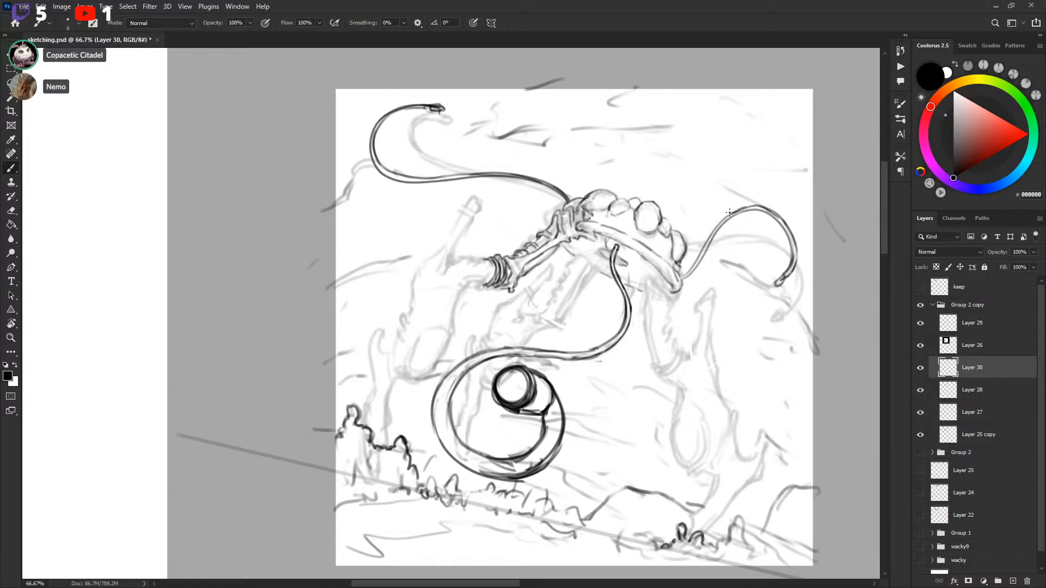
# Step: Draw black contour strokes on the body's underside, below the curved rim and around the root of the central tentacle
pyautogui.press('l')
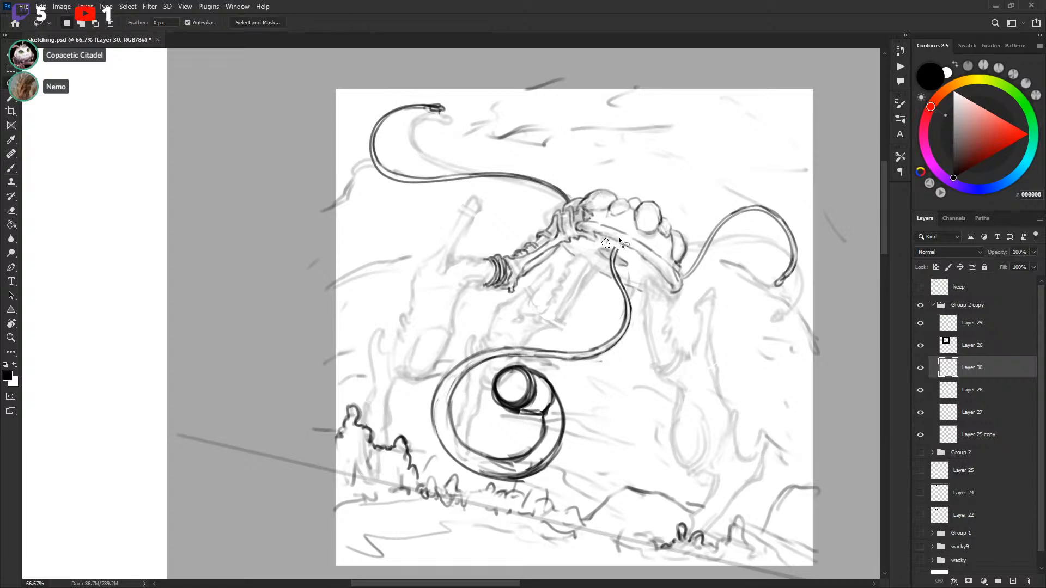
pyautogui.press('b')
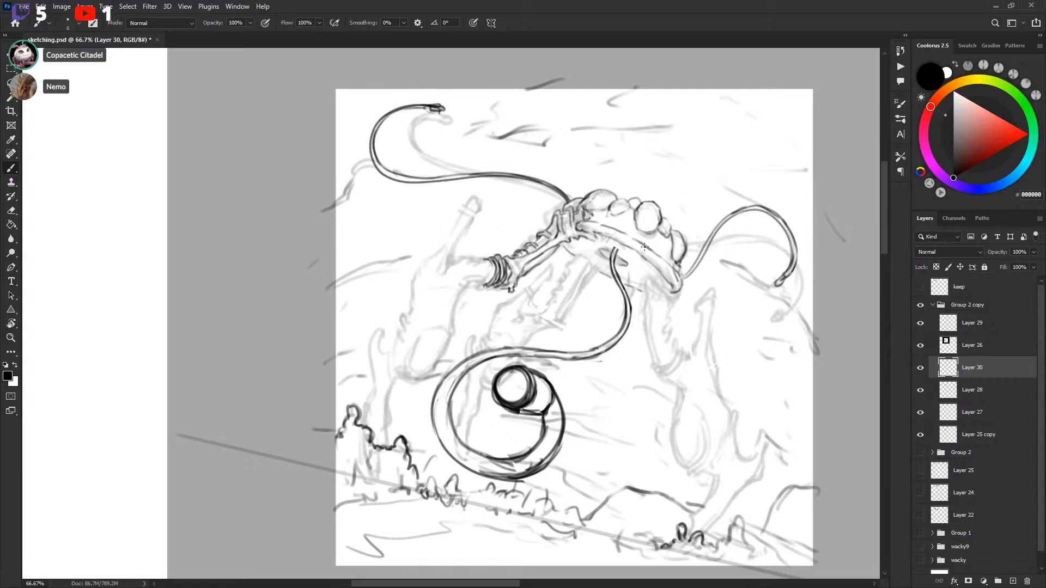
pyautogui.press('x')
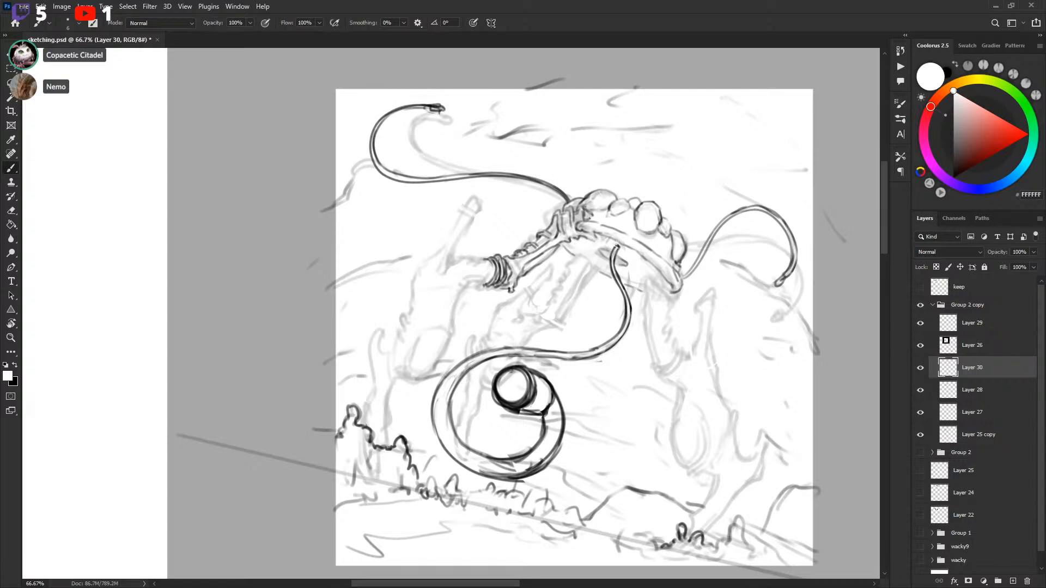
pyautogui.press('x')
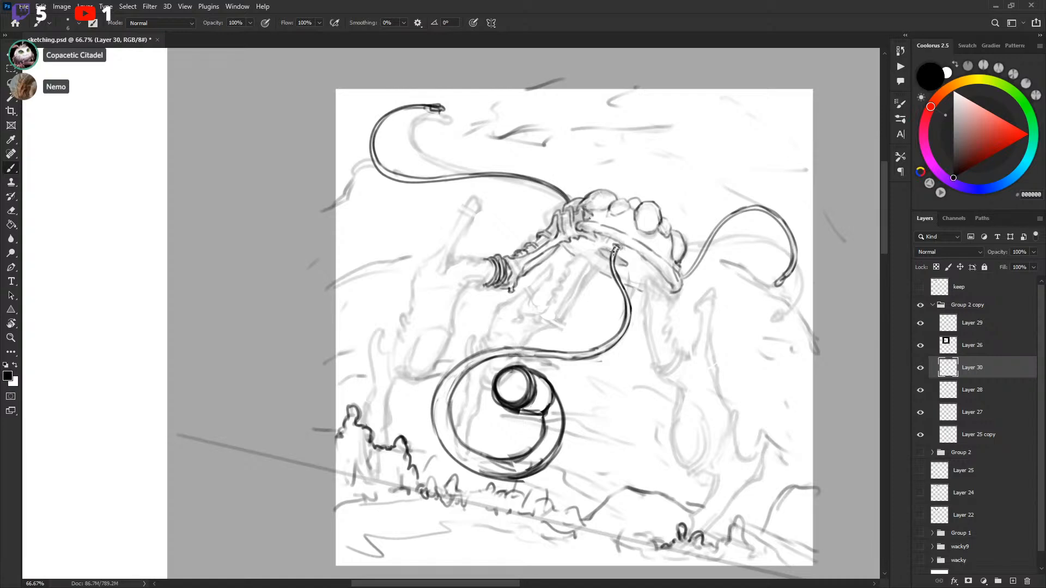
pyautogui.press('x')
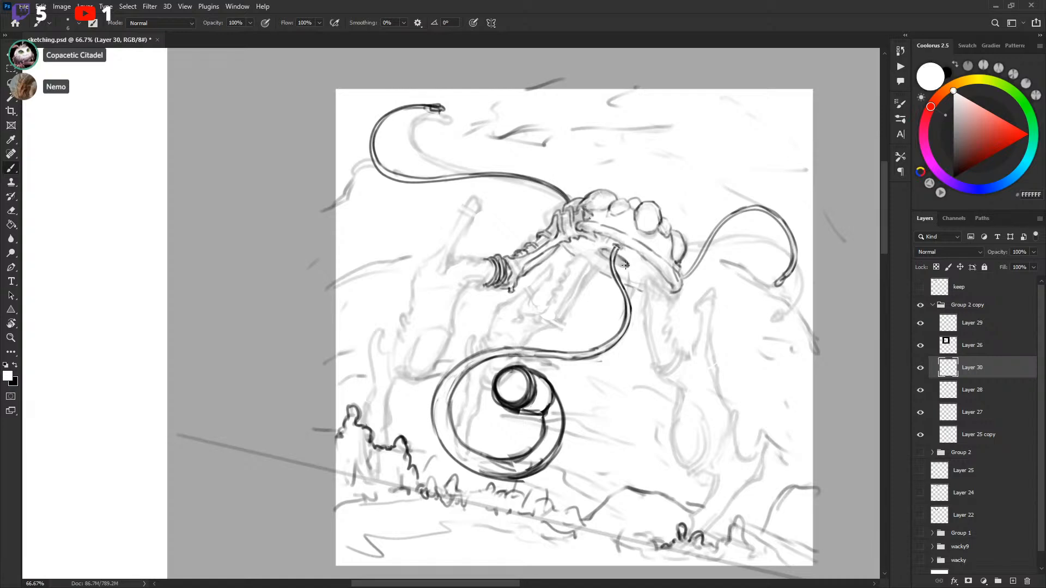
pyautogui.press('x')
pyautogui.moveTo(615, 264); pyautogui.dragTo(615, 257)
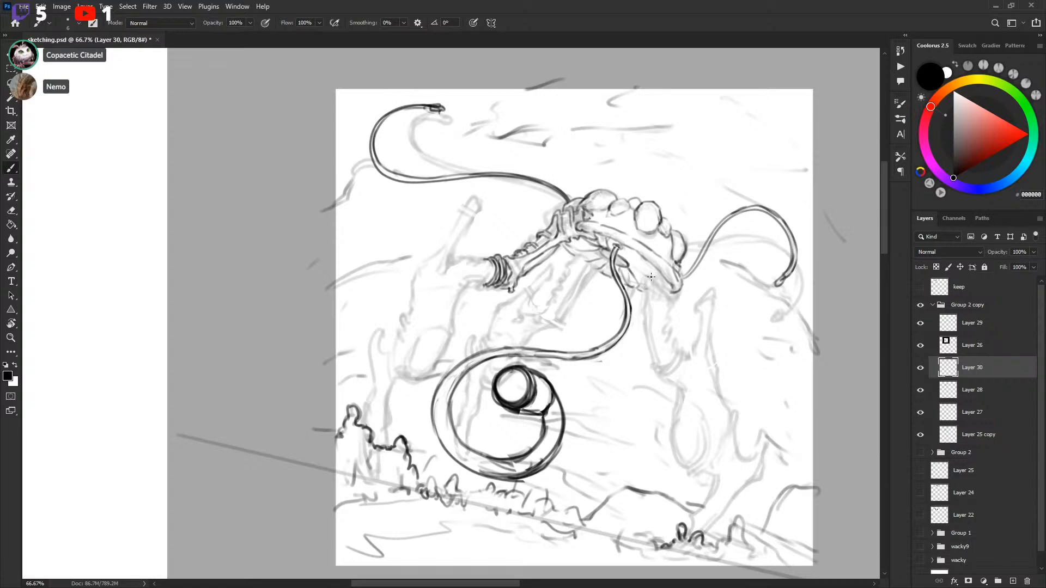
pyautogui.moveTo(631, 267)
pyautogui.mouseDown()
pyautogui.moveTo(661, 282)
pyautogui.moveTo(641, 260)
pyautogui.mouseUp()
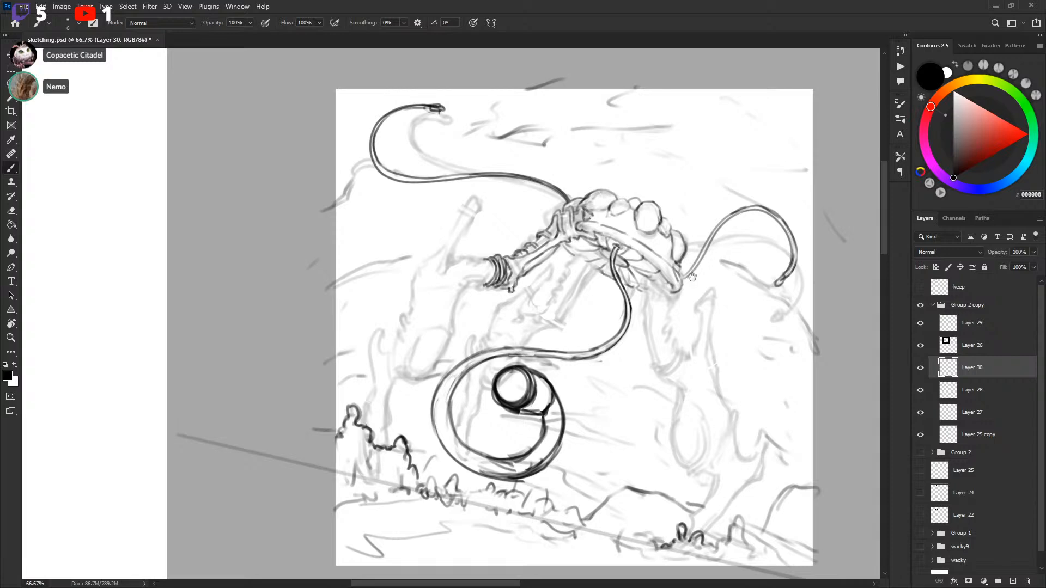
# Step: Refine the underside lines just beside the central tentacle's root with alternating black and white brush strokes
pyautogui.press('x')
pyautogui.press('x')
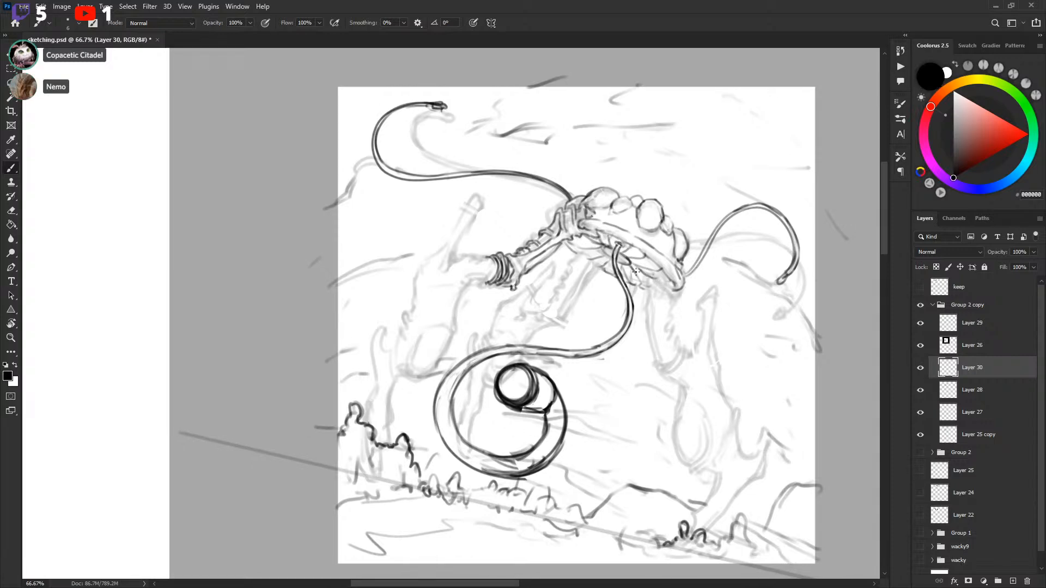
pyautogui.press('x')
pyautogui.press('x')
pyautogui.press('x')
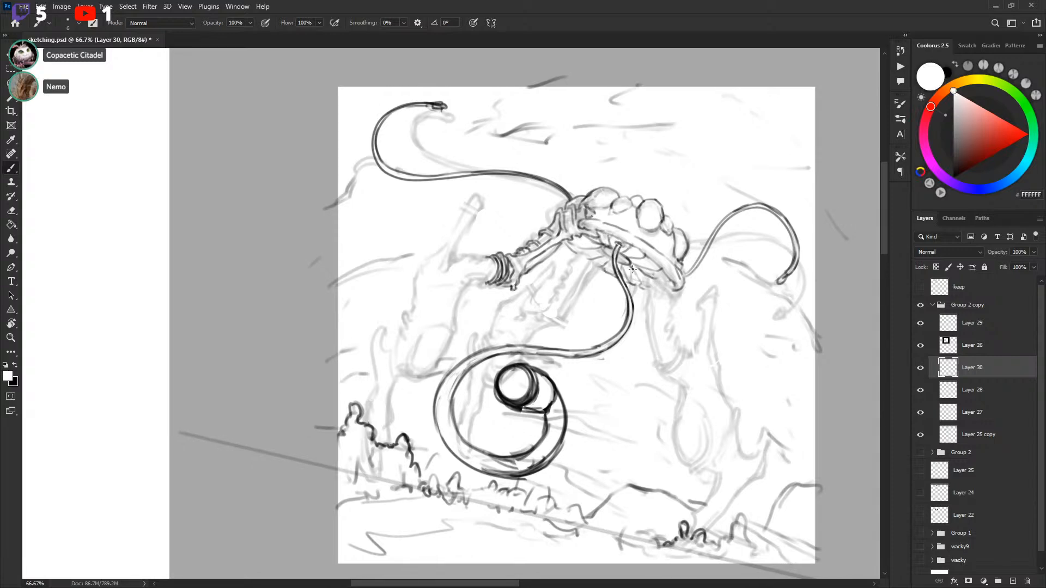
pyautogui.press('x')
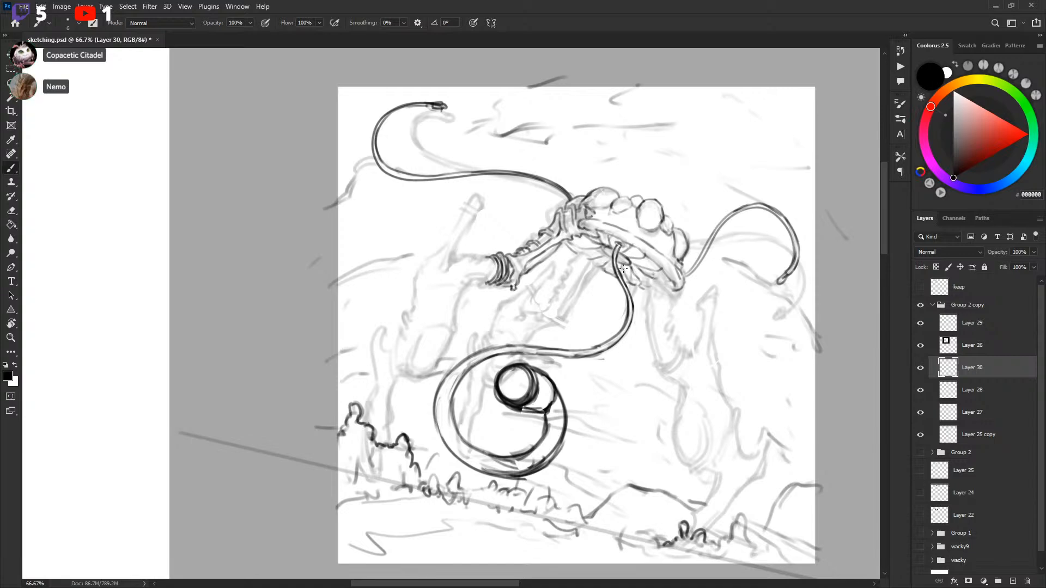
# Step: Draw the fold lines fanning out between the central tentacle's root and the rim's lower end, correcting them with white strokes
pyautogui.press('x')
pyautogui.press('x')
pyautogui.moveTo(657, 256); pyautogui.dragTo(660, 266)
pyautogui.press('x')
pyautogui.press('x')
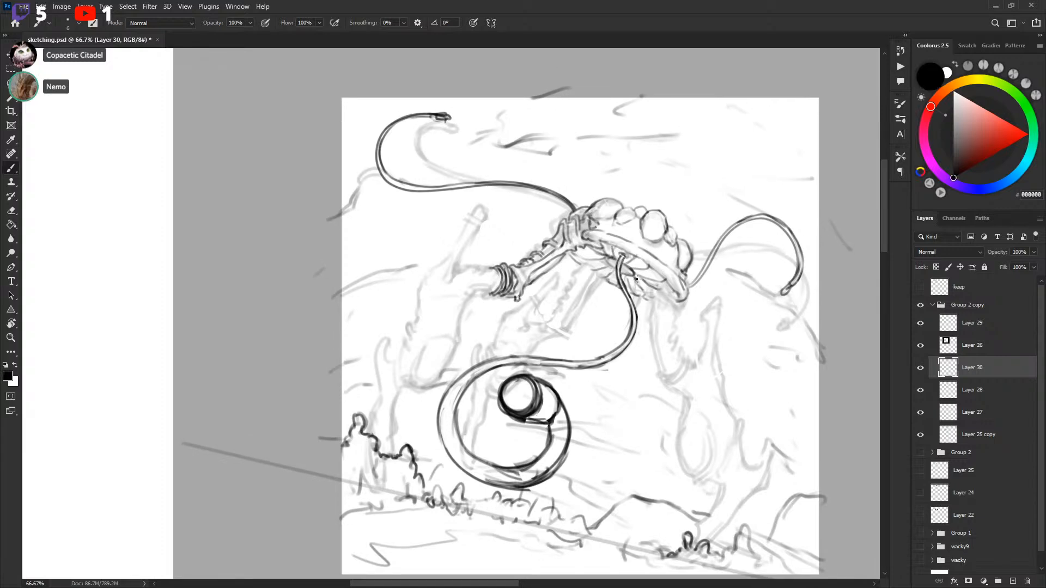
pyautogui.press('x')
pyautogui.press('x')
pyautogui.press('x')
pyautogui.press('x')
pyautogui.press('x')
pyautogui.press('x')
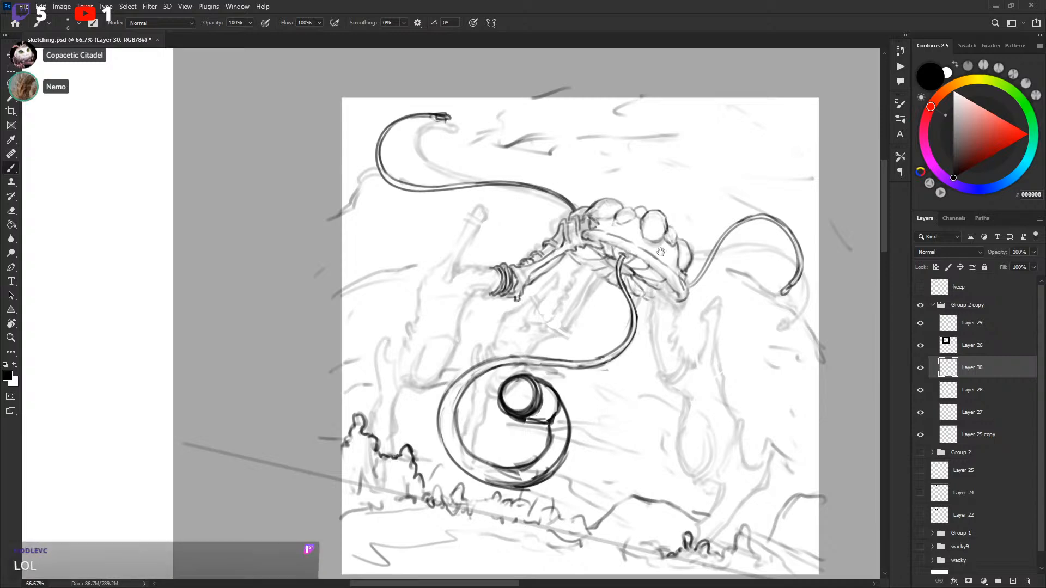
# Step: Draw short black cross bands along the body's curved rim to divide it into segments, and save the document
pyautogui.moveTo(661, 252); pyautogui.dragTo(661, 252)
pyautogui.press('x')
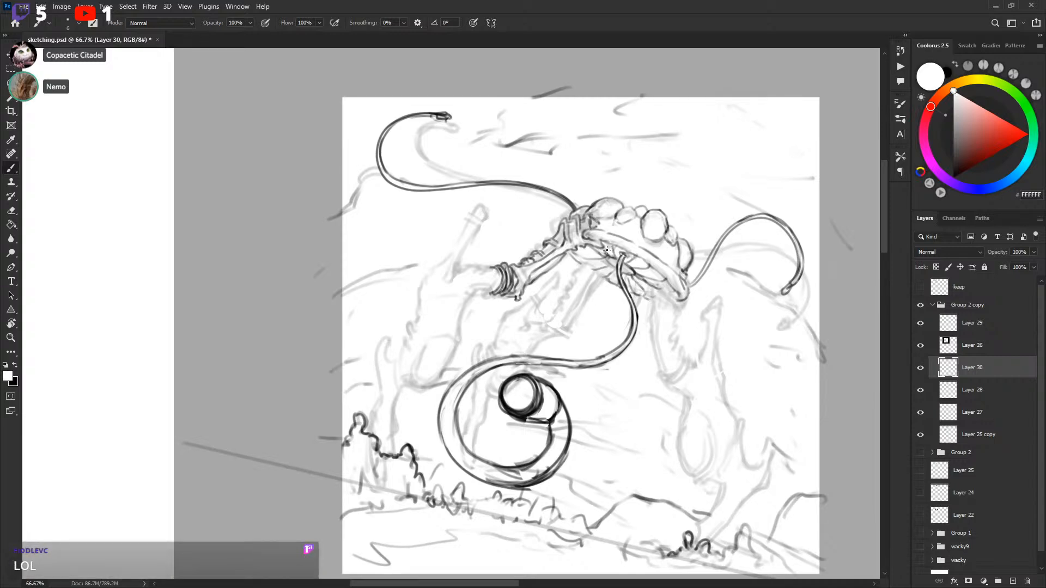
pyautogui.press('x')
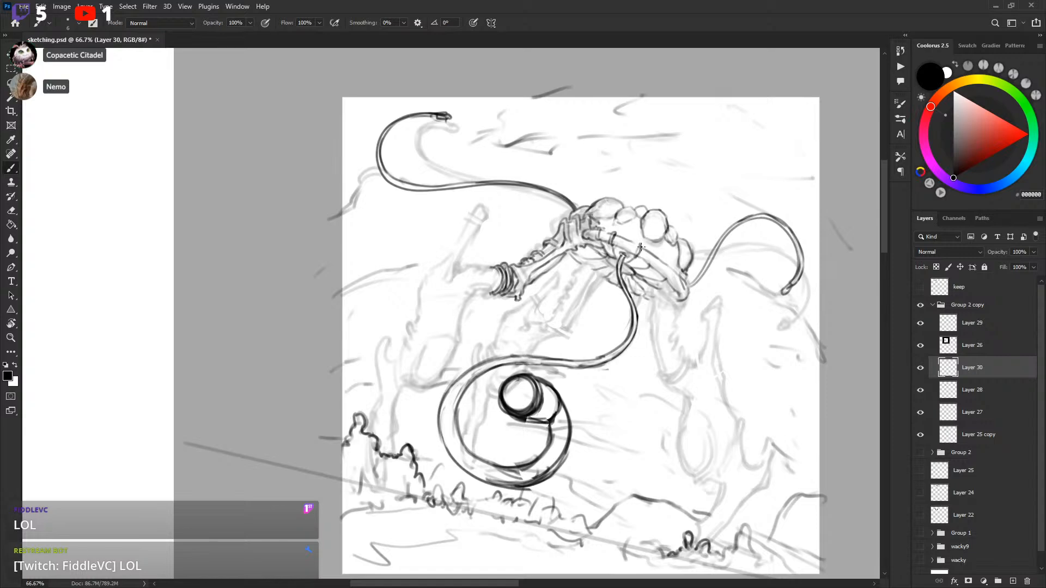
pyautogui.moveTo(649, 267)
pyautogui.mouseDown()
pyautogui.moveTo(657, 254)
pyautogui.moveTo(671, 264)
pyautogui.moveTo(666, 279)
pyautogui.moveTo(673, 268)
pyautogui.mouseUp()
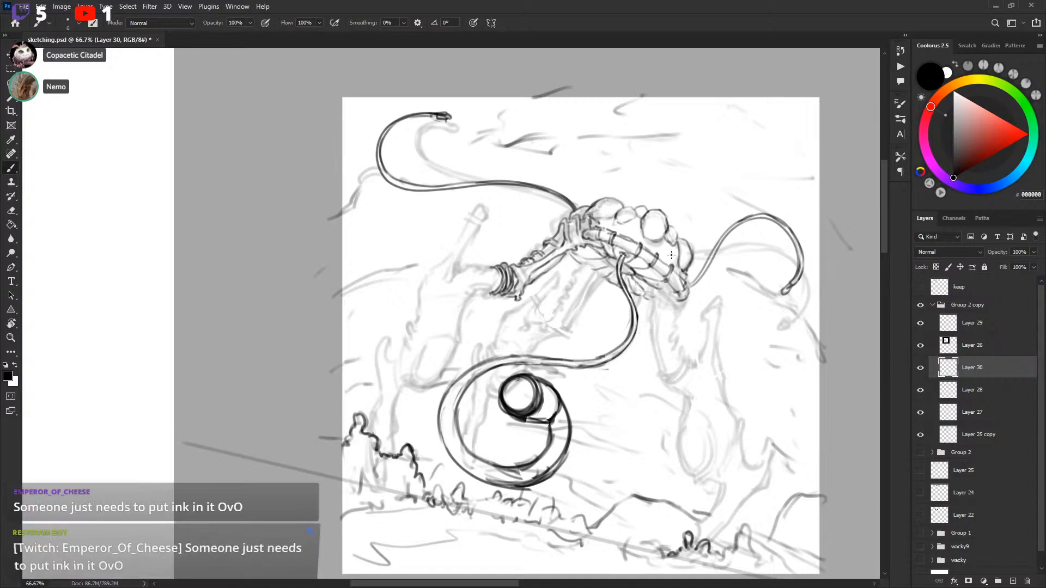
pyautogui.moveTo(722, 292); pyautogui.dragTo(728, 302)
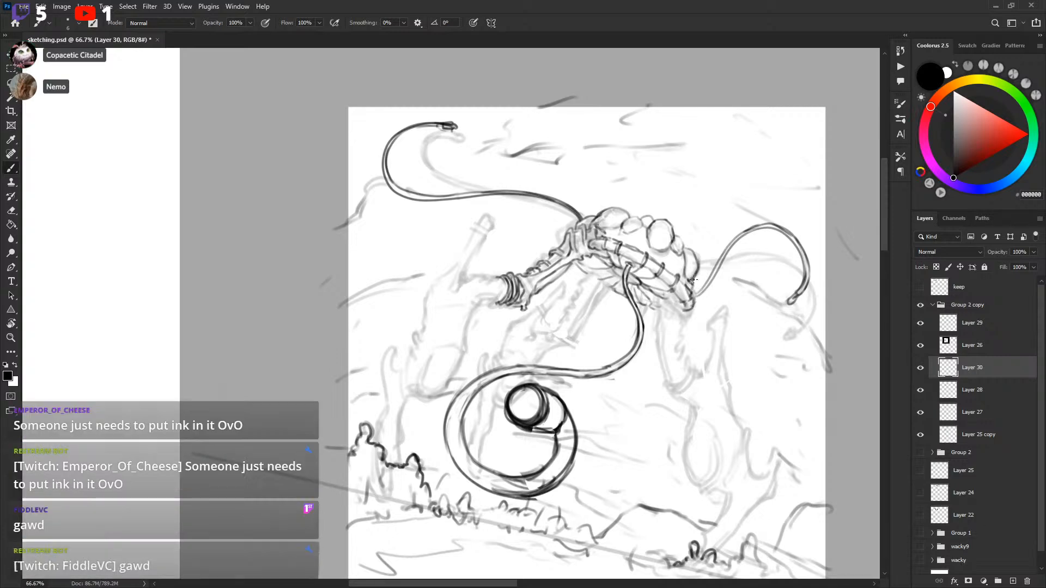
pyautogui.hotkey('ctrl', 's')
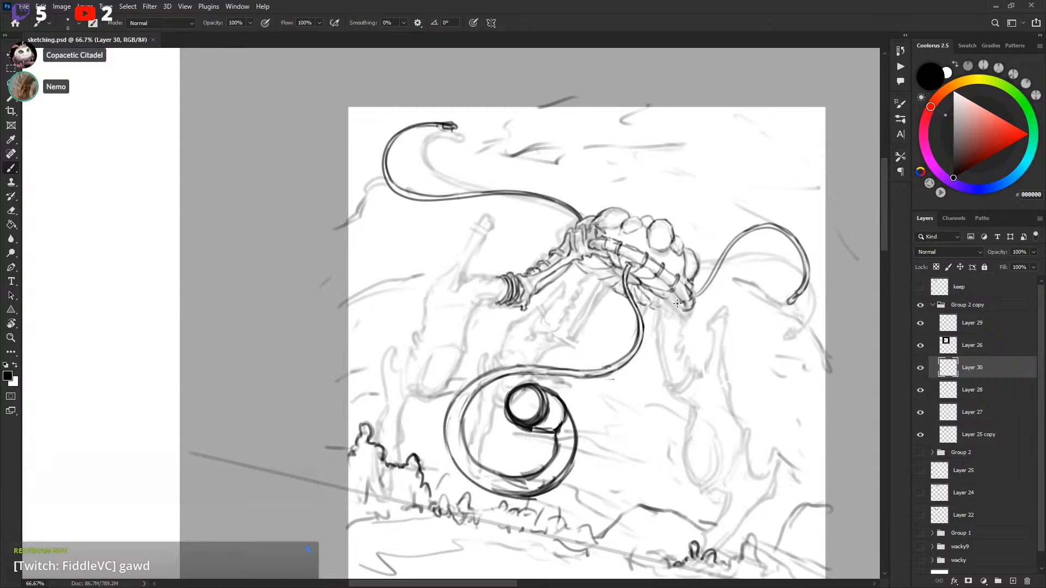
# Step: Paste the alien figure reference image as a new layer in Group 2 copy, view it whole, and delete it
pyautogui.moveTo(704, 258)
pyautogui.mouseDown()
pyautogui.moveTo(691, 258)
pyautogui.moveTo(690, 285)
pyautogui.mouseUp()
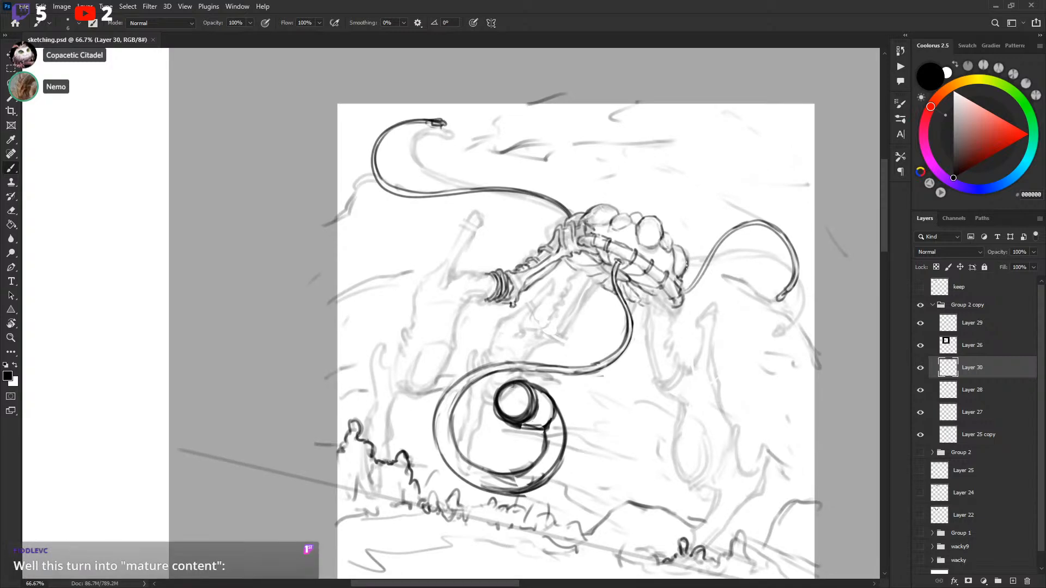
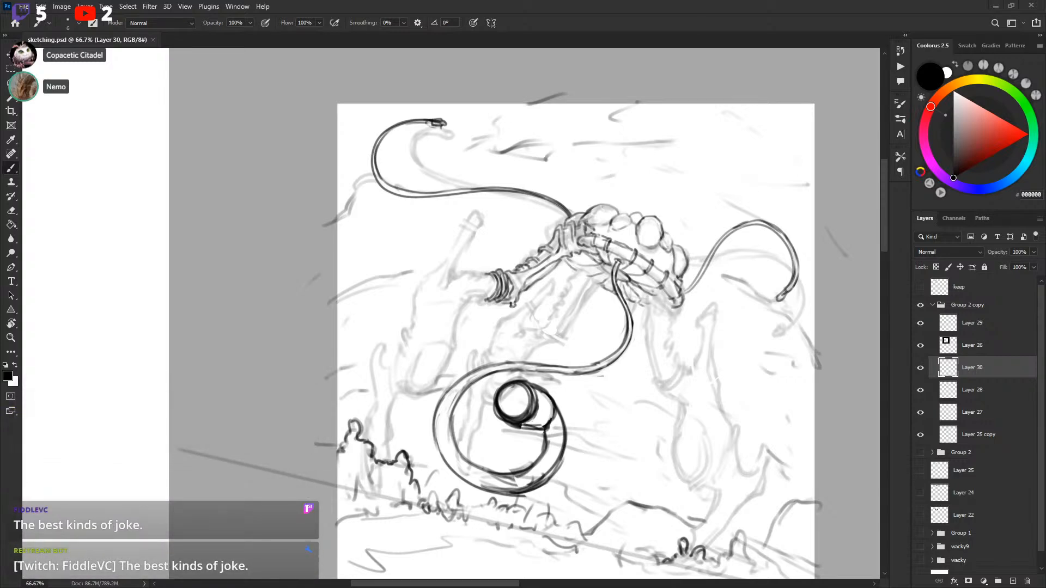
pyautogui.moveTo(727, 246); pyautogui.dragTo(648, 222)
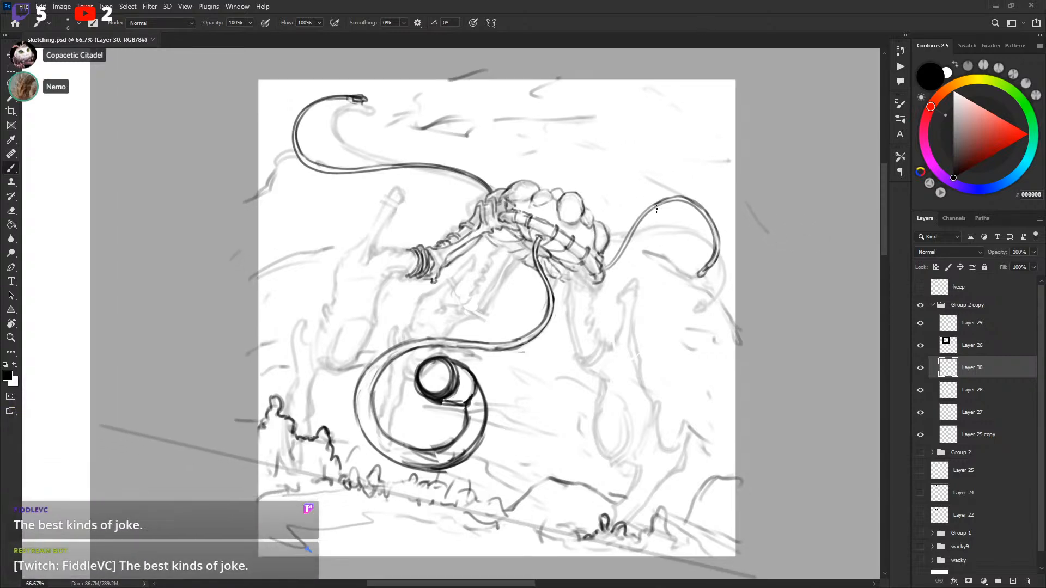
pyautogui.click(970, 308)
pyautogui.hotkey('ctrl', 'v')
pyautogui.moveTo(663, 302); pyautogui.dragTo(648, 386)
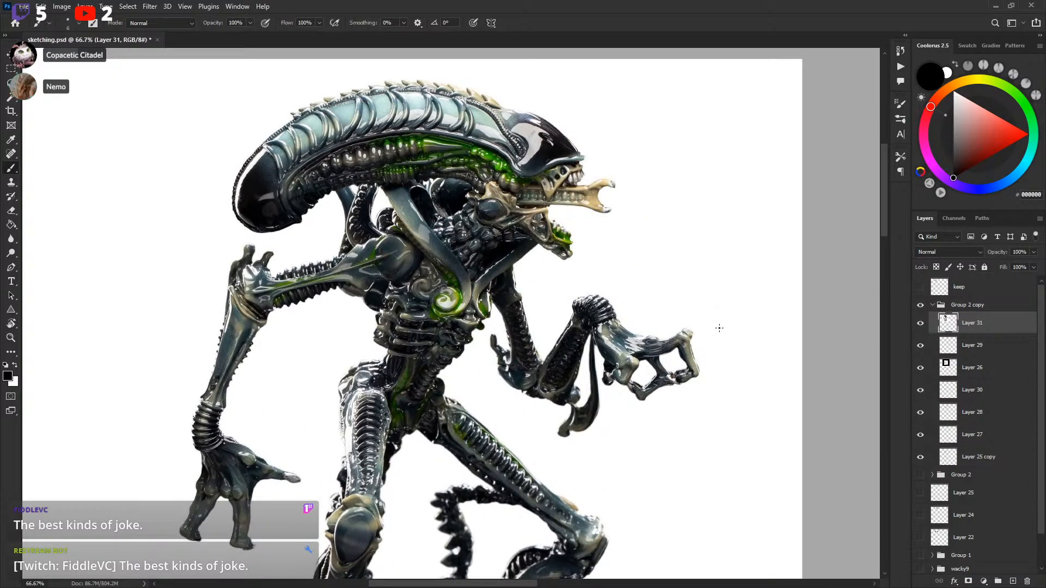
pyautogui.hotkey('ctrl', '-')
pyautogui.hotkey('ctrl', '-')
pyautogui.scroll(-1, 680, 348)
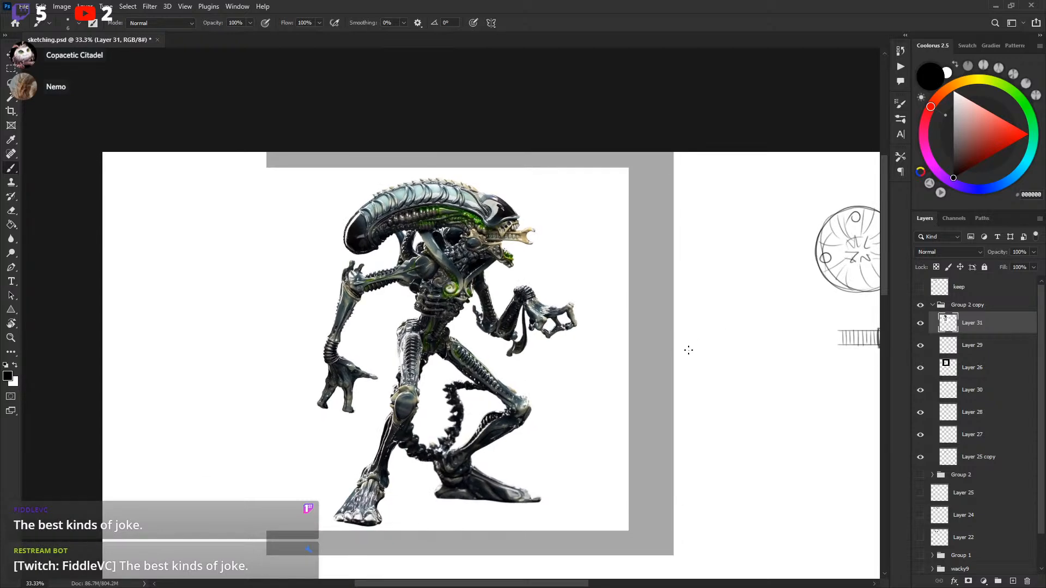
pyautogui.hscroll(-1, 689, 343)
pyautogui.press('Delete')
pyautogui.hscroll(-1, 653, 330)
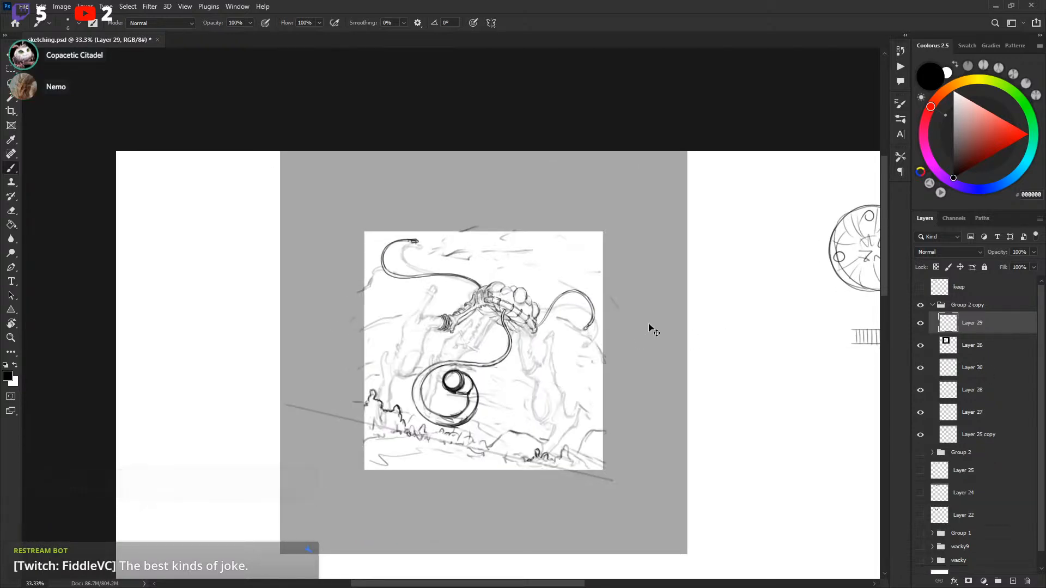
# Step: Check Layers 30 and 29 by toggling their visibility, try deleting Layer 29, and undo the deletion
pyautogui.hotkey('ctrl', '+')
pyautogui.hotkey('ctrl', '+')
pyautogui.hotkey('ctrl', '+')
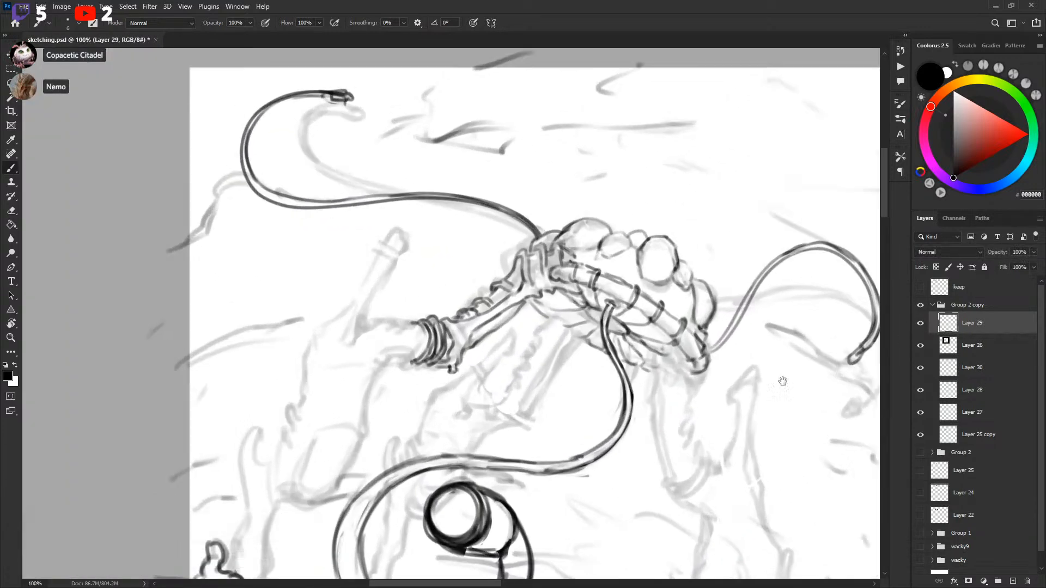
pyautogui.moveTo(782, 381); pyautogui.dragTo(724, 329)
pyautogui.hotkey('ctrl', '-')
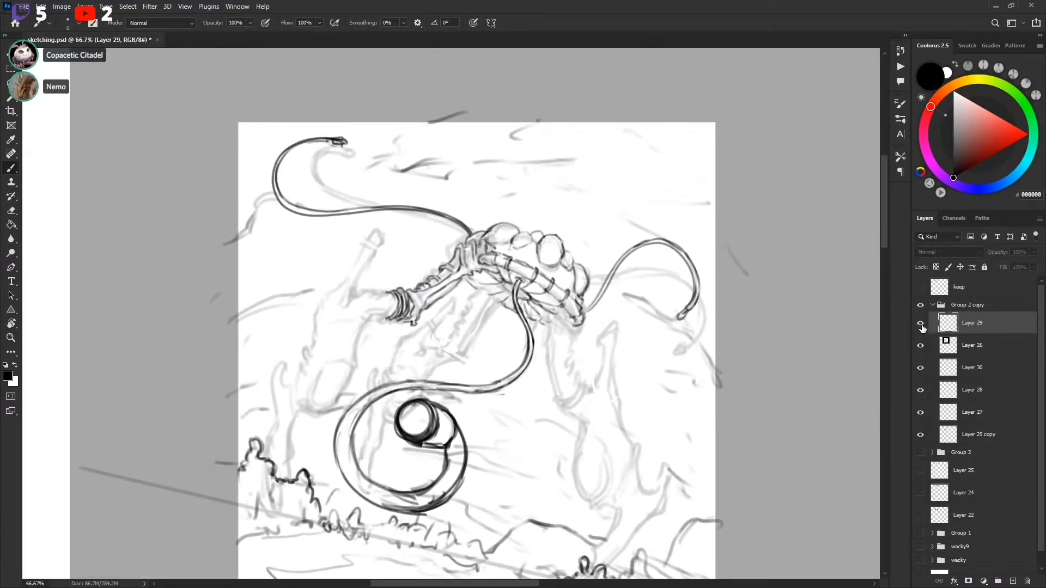
pyautogui.click(921, 368)
pyautogui.click(920, 368)
pyautogui.click(921, 326)
pyautogui.click(921, 330)
pyautogui.press('Delete')
pyautogui.moveTo(809, 388); pyautogui.dragTo(783, 373)
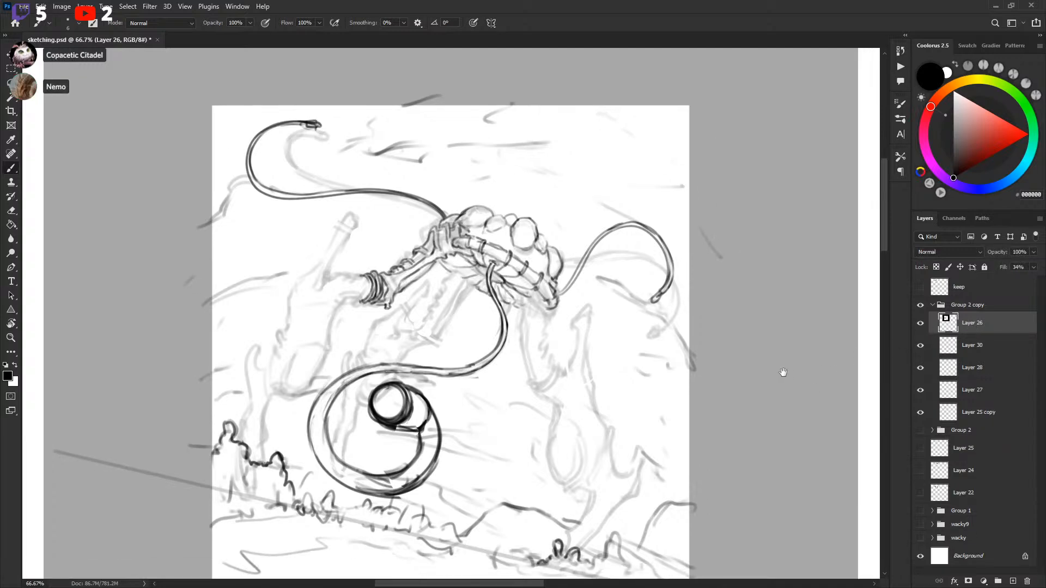
pyautogui.hotkey('ctrl', '-')
pyautogui.hotkey('ctrl', '-')
pyautogui.hotkey('ctrl', 'z')
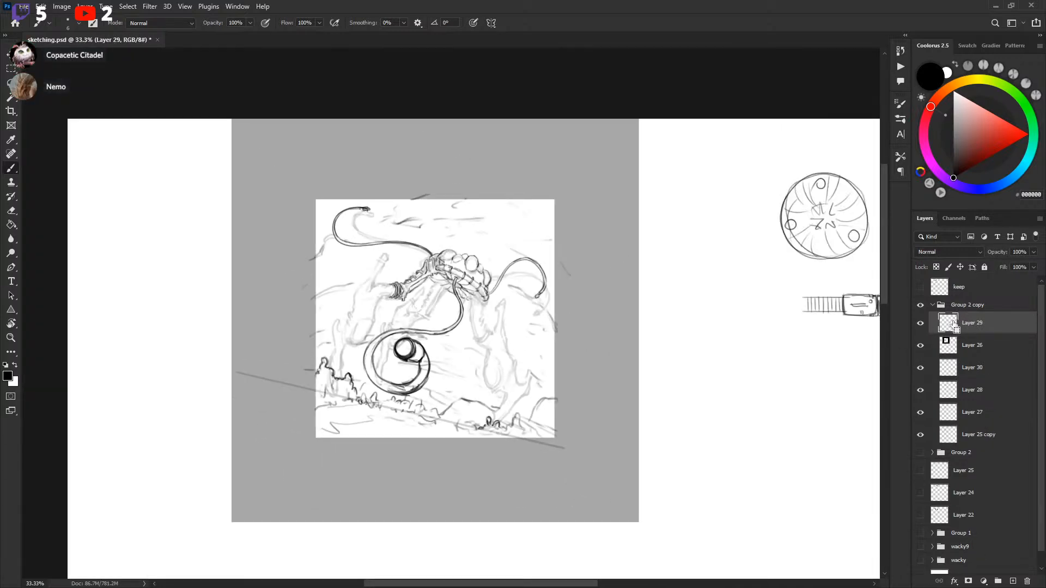
# Step: Make Layer 30 the active layer again and save the document
pyautogui.hotkey('ctrl', '+')
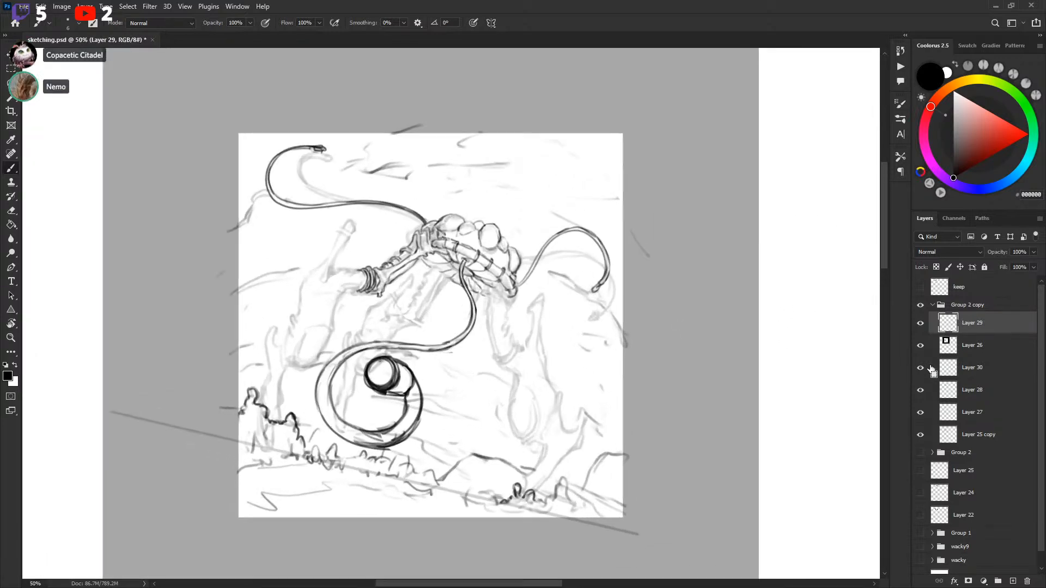
pyautogui.click(964, 368)
pyautogui.hotkey('ctrl', '+')
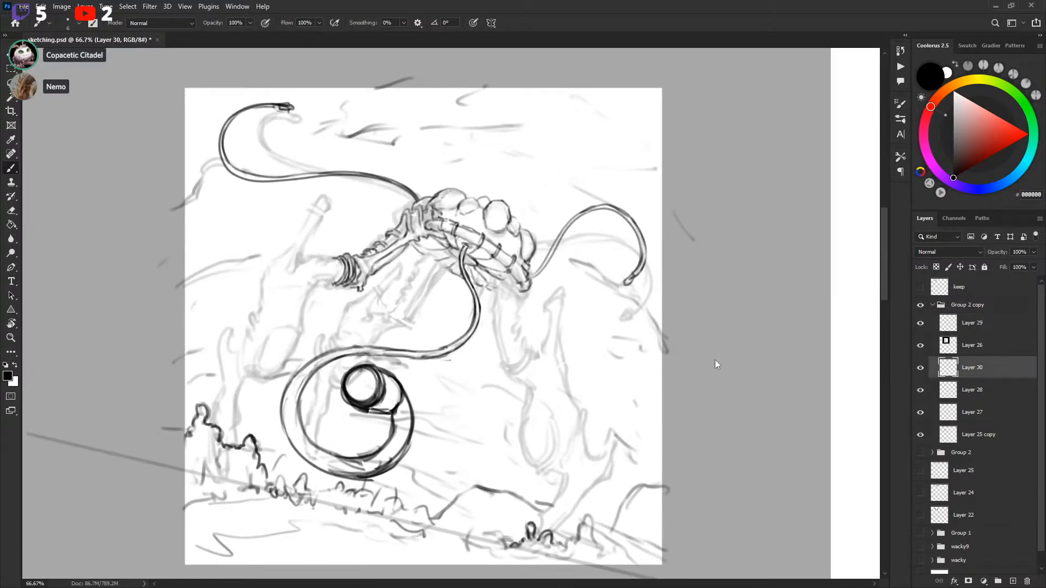
pyautogui.hotkey('ctrl', 's')
# Step: Open a new window for sketching.psd and close the original document view
pyautogui.click(237, 6)
pyautogui.moveTo(254, 20)
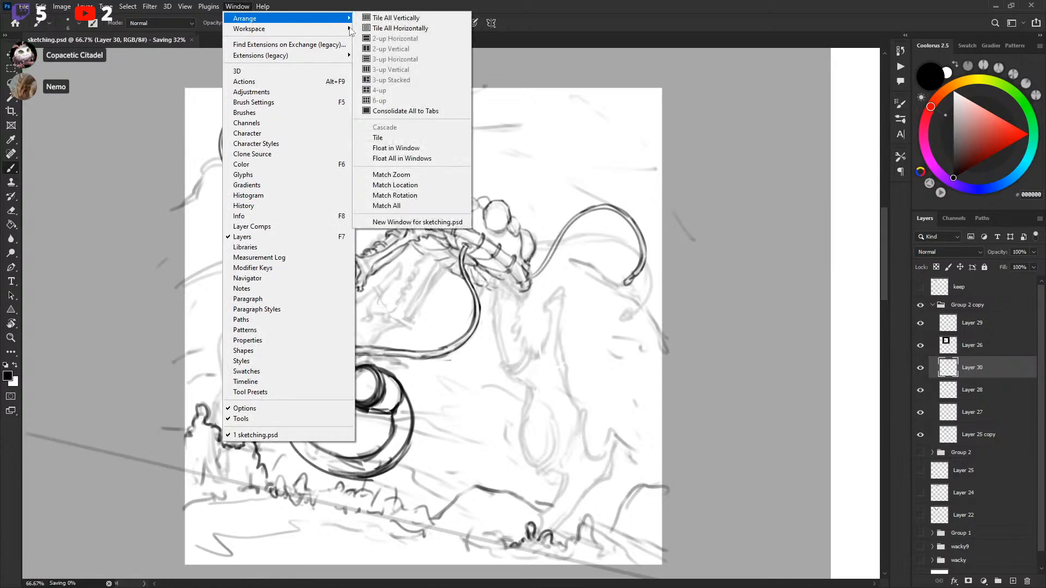
pyautogui.click(425, 223)
pyautogui.click(154, 40)
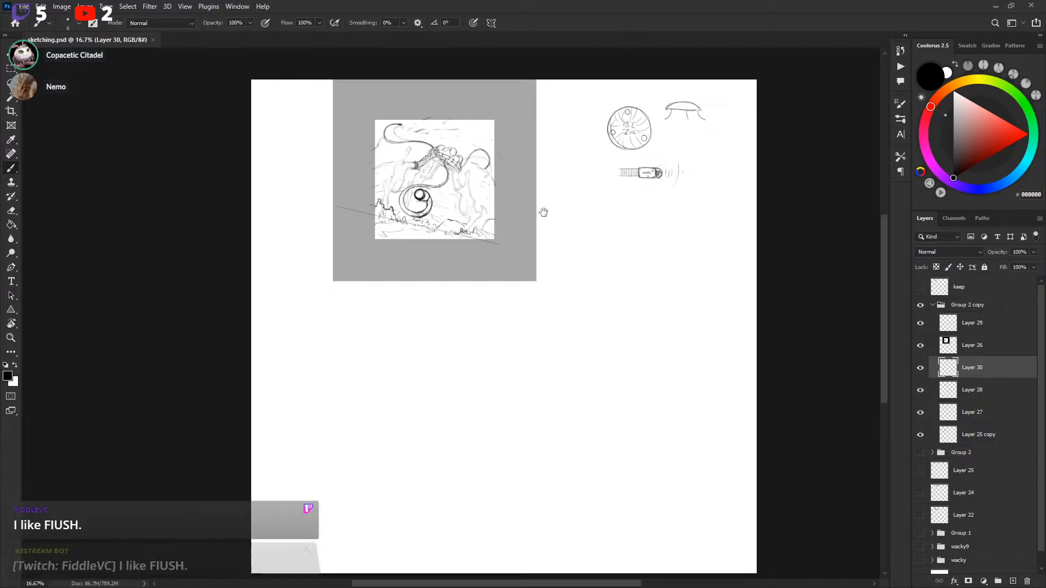
pyautogui.moveTo(544, 211); pyautogui.dragTo(558, 229)
pyautogui.hotkey('ctrl', '+')
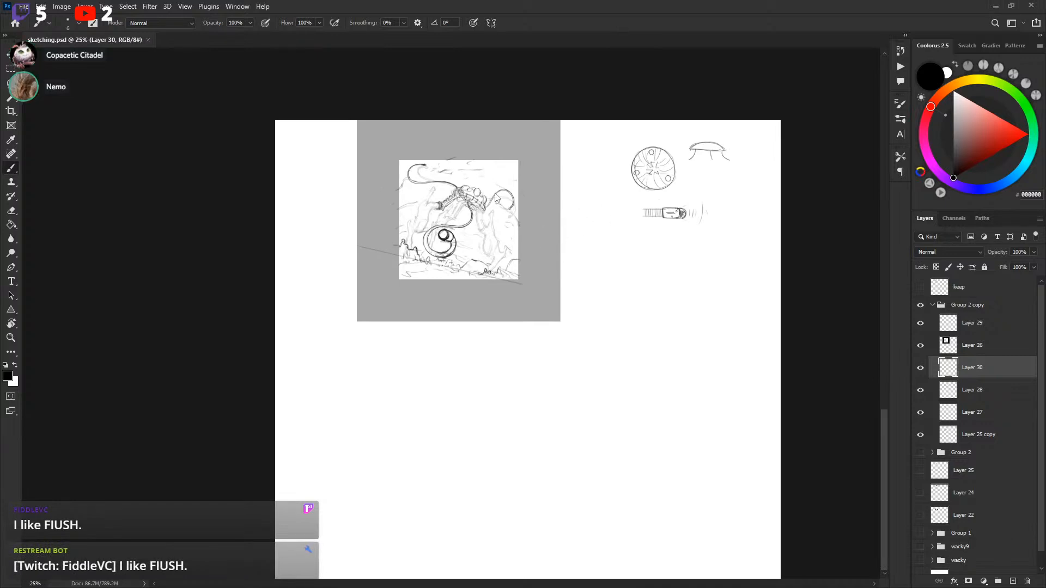
# Step: Open another new window for sketching.psd and enlarge the view of the creature sketch
pyautogui.click(245, 8)
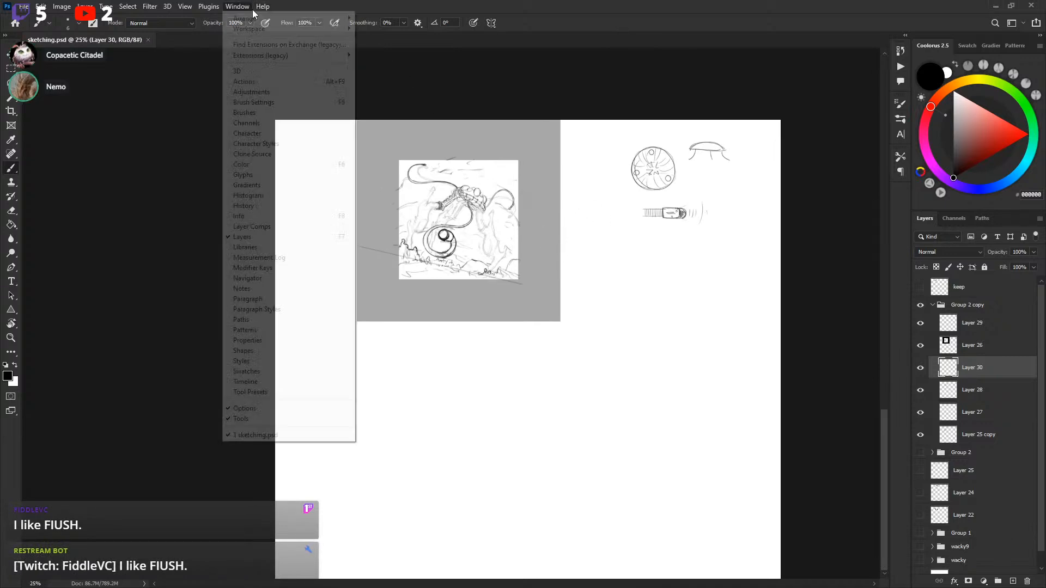
pyautogui.click(244, 9)
pyautogui.click(244, 8)
pyautogui.moveTo(256, 21)
pyautogui.click(409, 226)
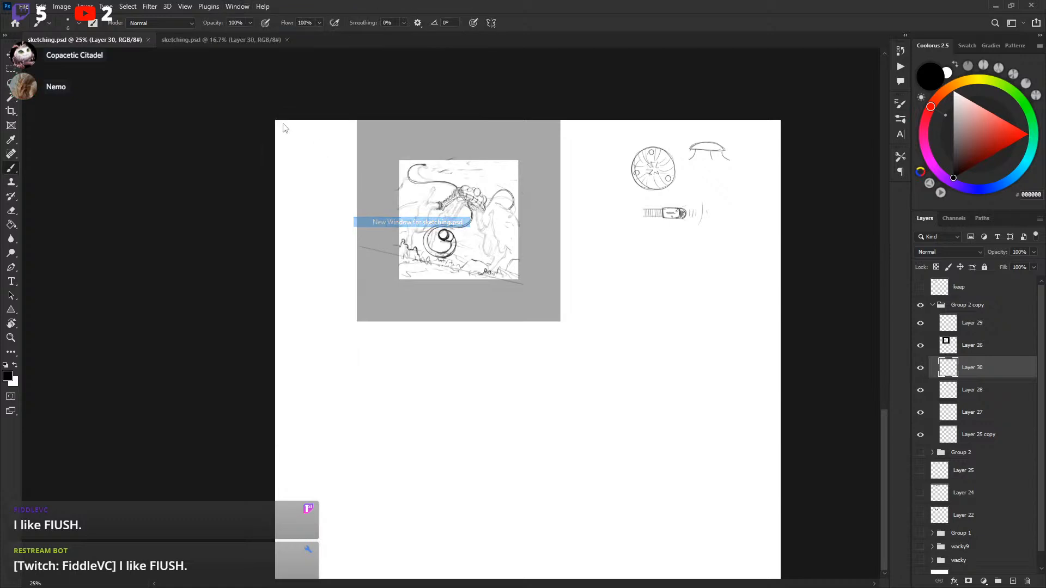
pyautogui.moveTo(427, 207); pyautogui.dragTo(457, 291)
pyautogui.hotkey('ctrl', '+')
pyautogui.hotkey('ctrl', '+')
pyautogui.hotkey('ctrl', '+')
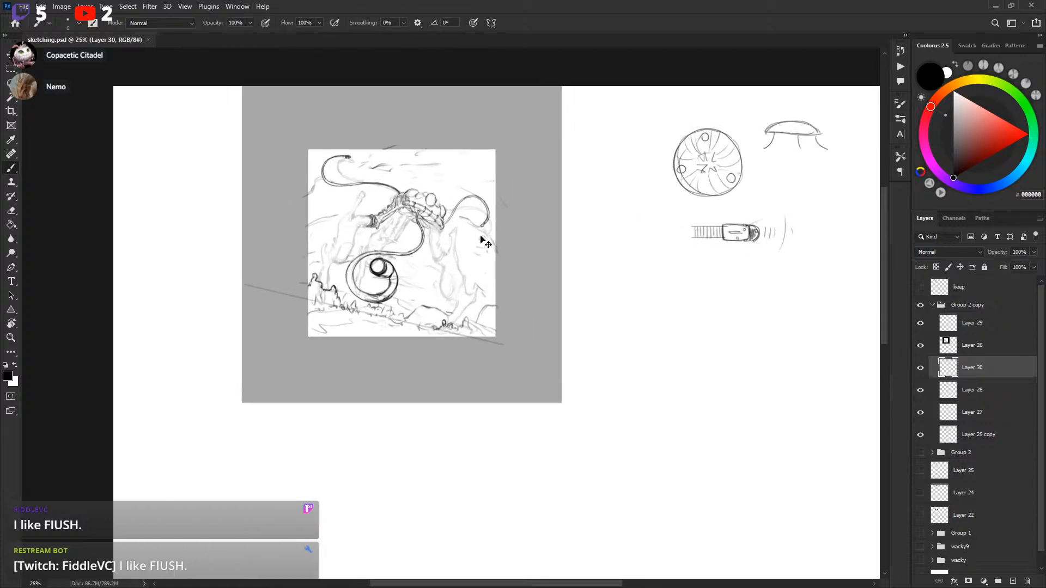
# Step: Add a small black line to the ridged upper edge of the creature's upper arm near the shoulder
pyautogui.scroll(4, 481, 231)
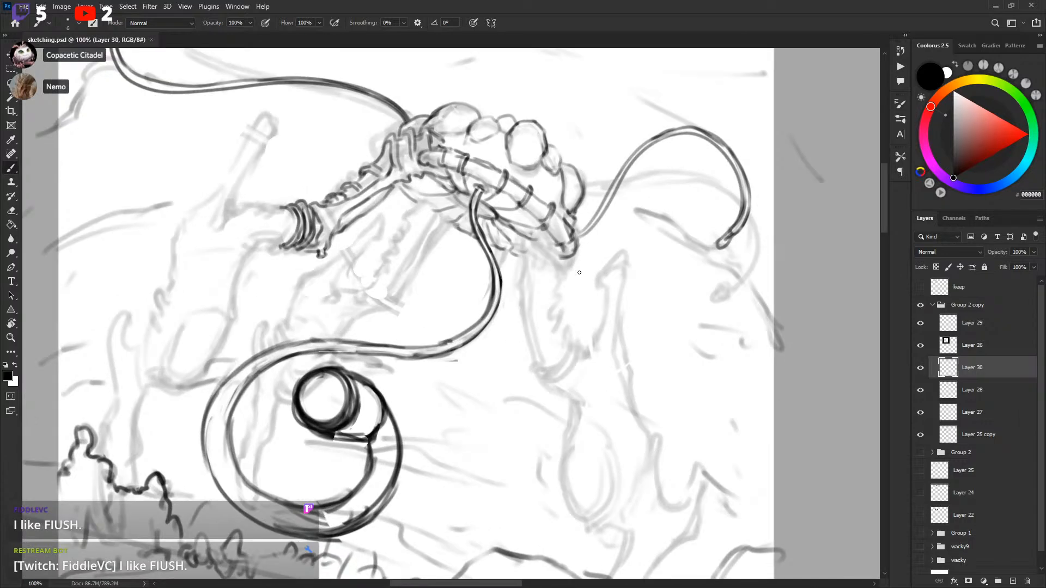
pyautogui.moveTo(637, 258); pyautogui.dragTo(712, 295)
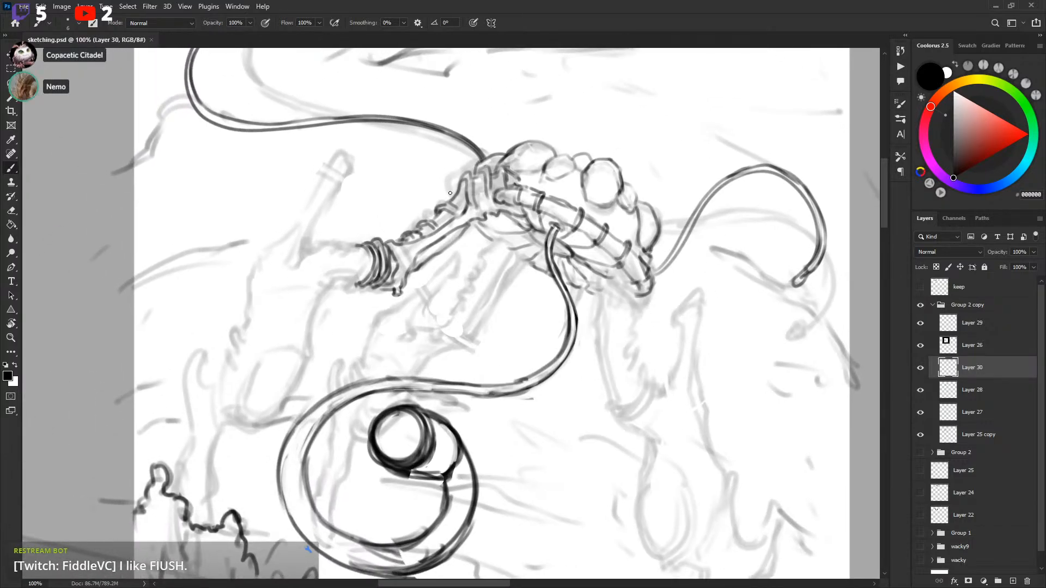
pyautogui.moveTo(450, 193); pyautogui.dragTo(457, 181)
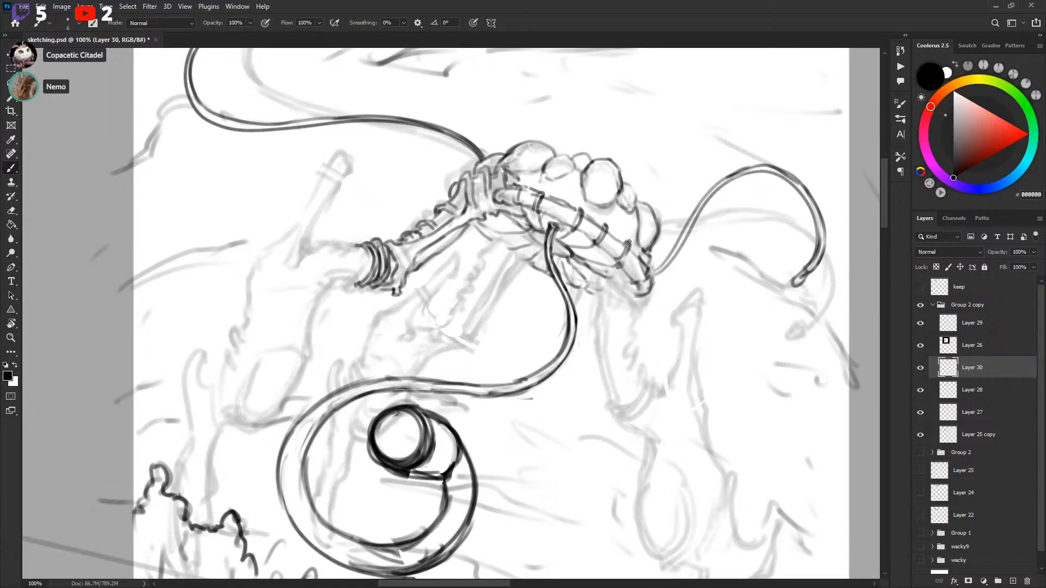
pyautogui.moveTo(753, 183); pyautogui.dragTo(584, 256)
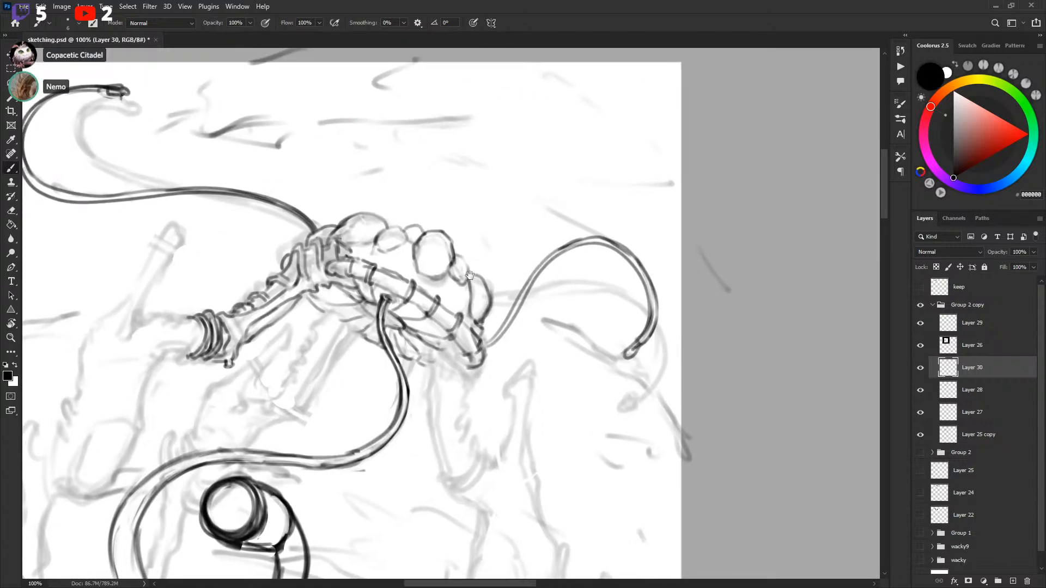
pyautogui.moveTo(468, 267); pyautogui.dragTo(588, 219)
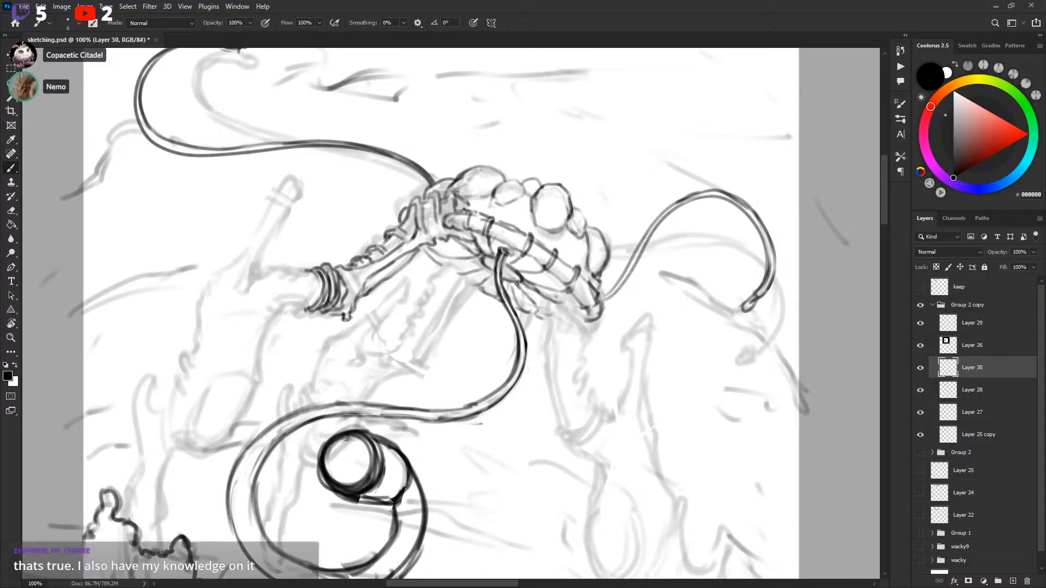
pyautogui.moveTo(641, 292); pyautogui.dragTo(679, 288)
# Step: Define the folds beneath the front of the segmented body band with black lines, trimming them with white strokes
pyautogui.moveTo(486, 219); pyautogui.dragTo(511, 227)
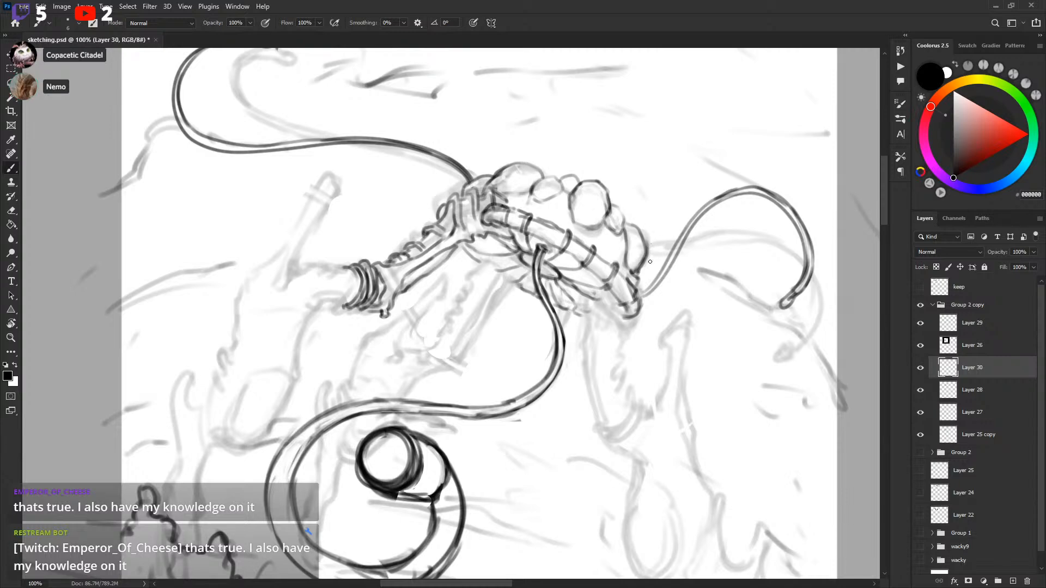
pyautogui.moveTo(645, 346); pyautogui.dragTo(660, 332)
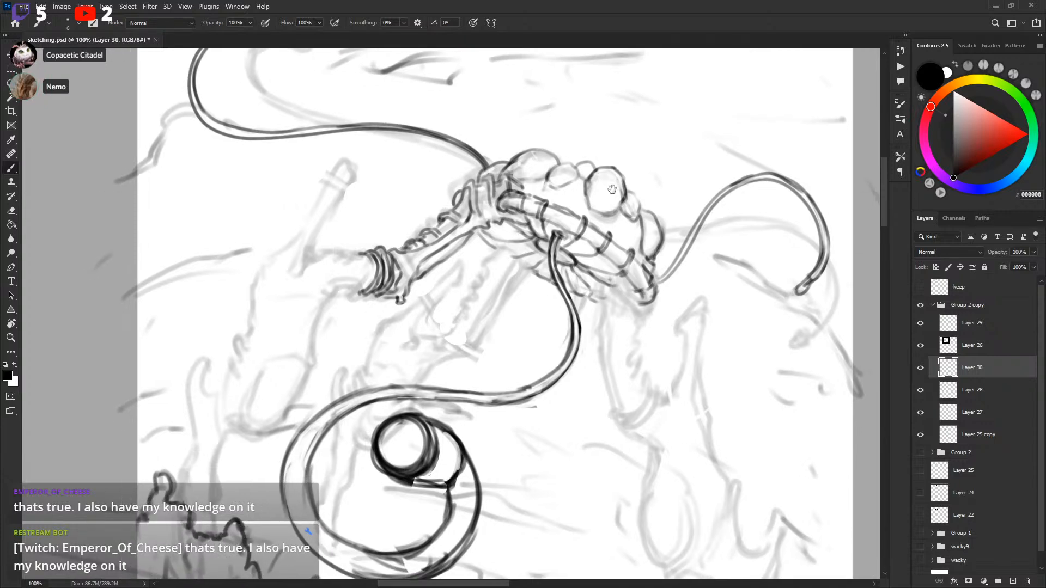
pyautogui.moveTo(612, 189); pyautogui.dragTo(610, 188)
pyautogui.press('x')
pyautogui.moveTo(519, 226); pyautogui.dragTo(511, 225)
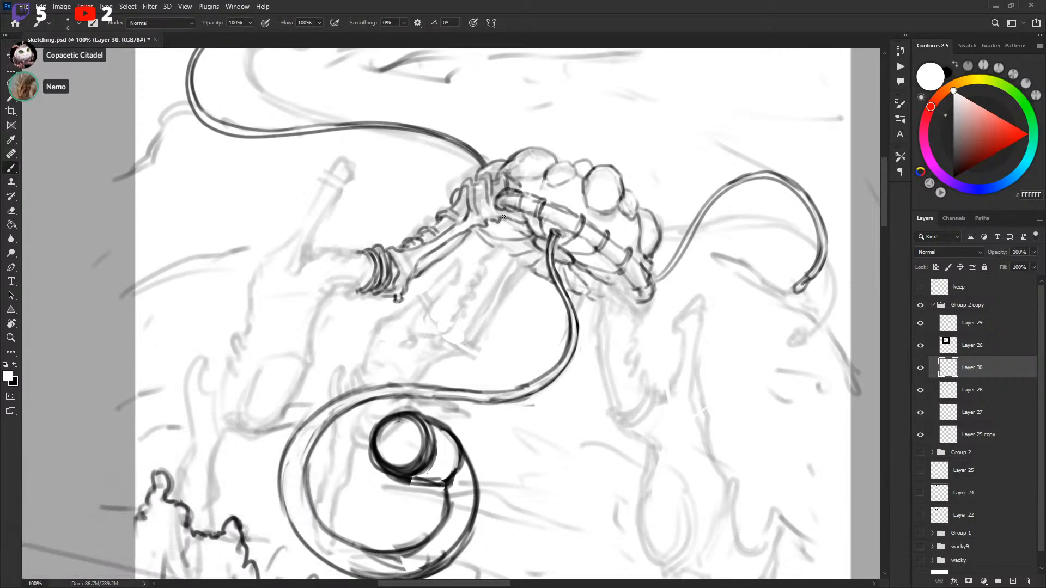
pyautogui.press('x')
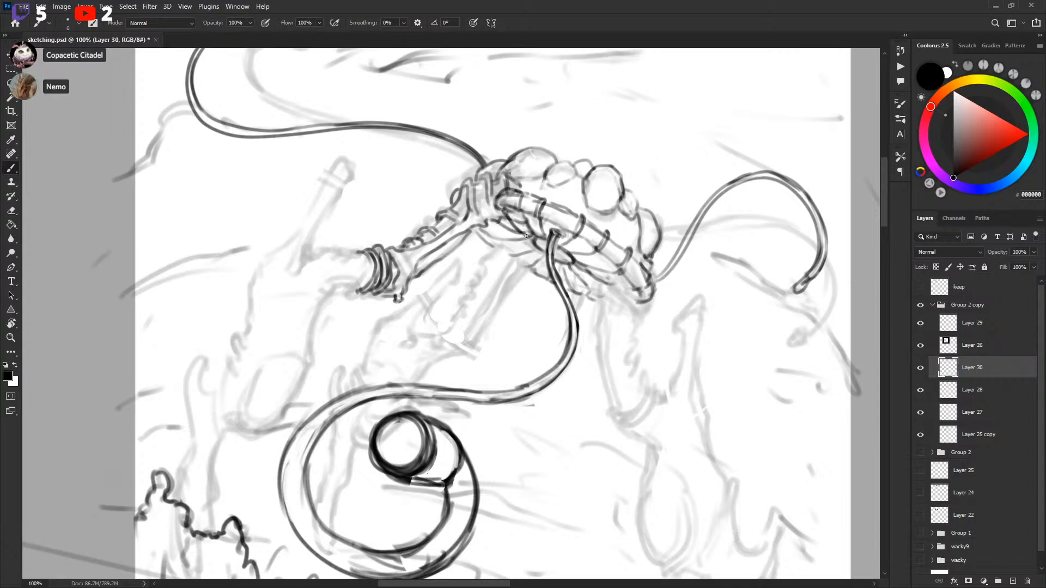
pyautogui.press('x')
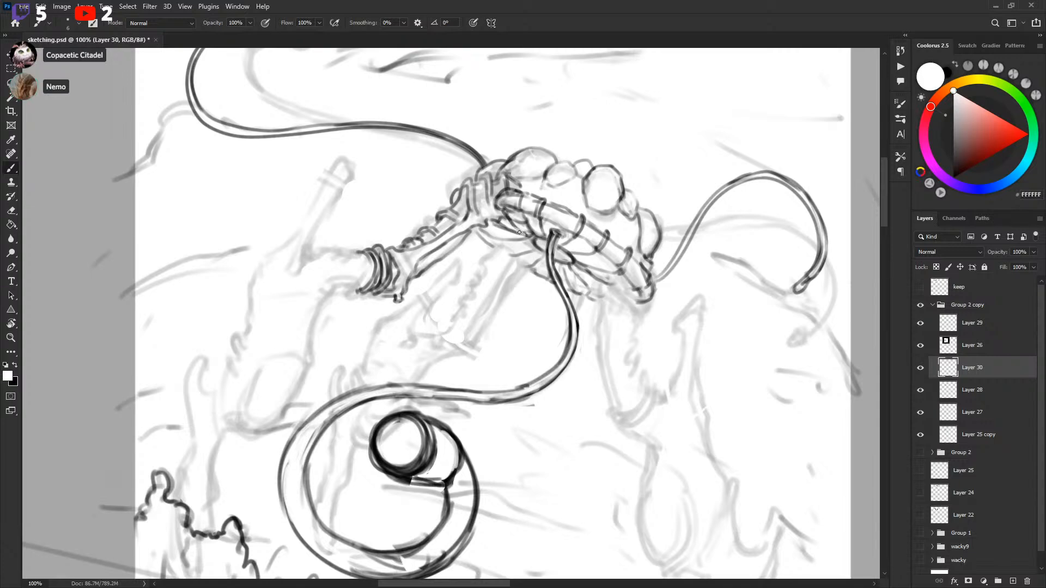
pyautogui.press('x')
pyautogui.moveTo(523, 230); pyautogui.dragTo(530, 234)
pyautogui.press('x')
pyautogui.press('x')
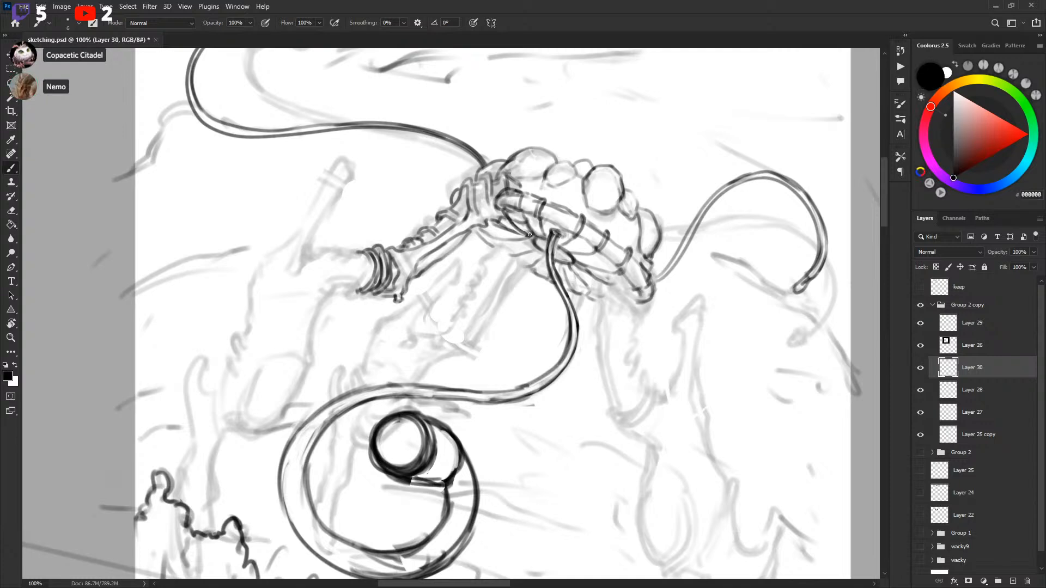
# Step: Darken the shoulder end of the segmented band and redraw its front ring using black and white strokes
pyautogui.moveTo(741, 222); pyautogui.dragTo(688, 239)
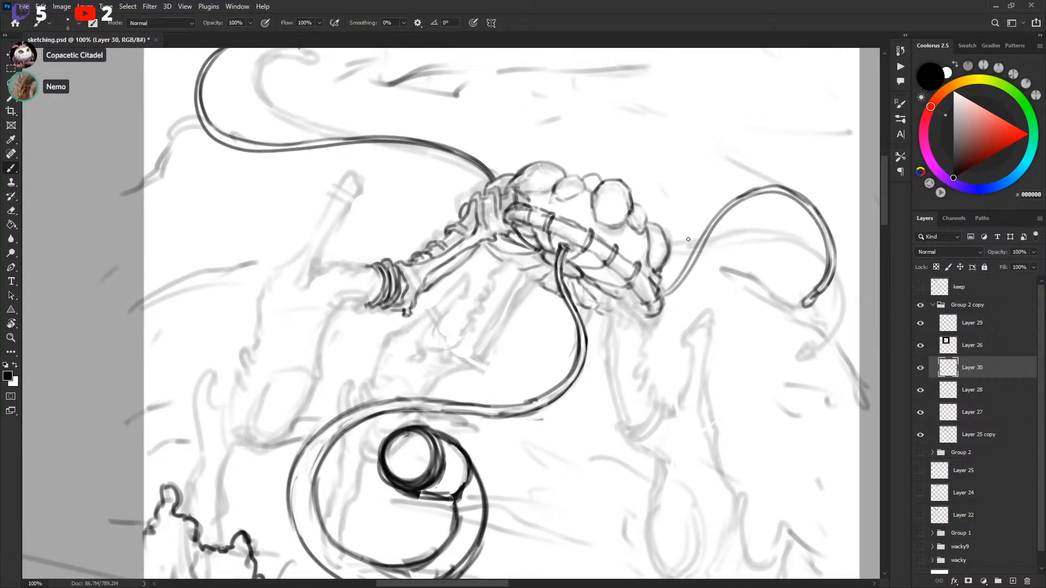
pyautogui.press('x')
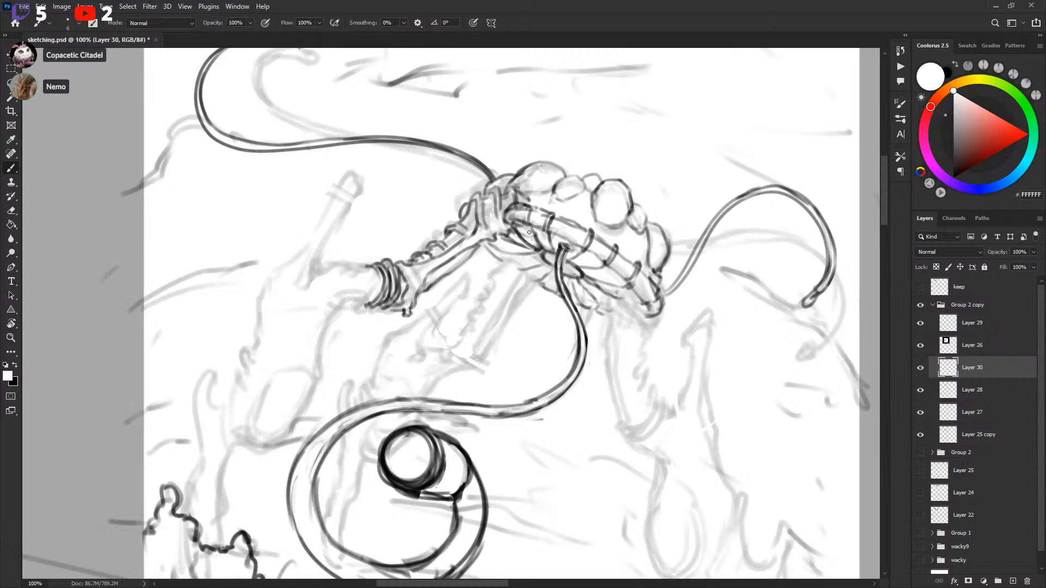
pyautogui.press('x')
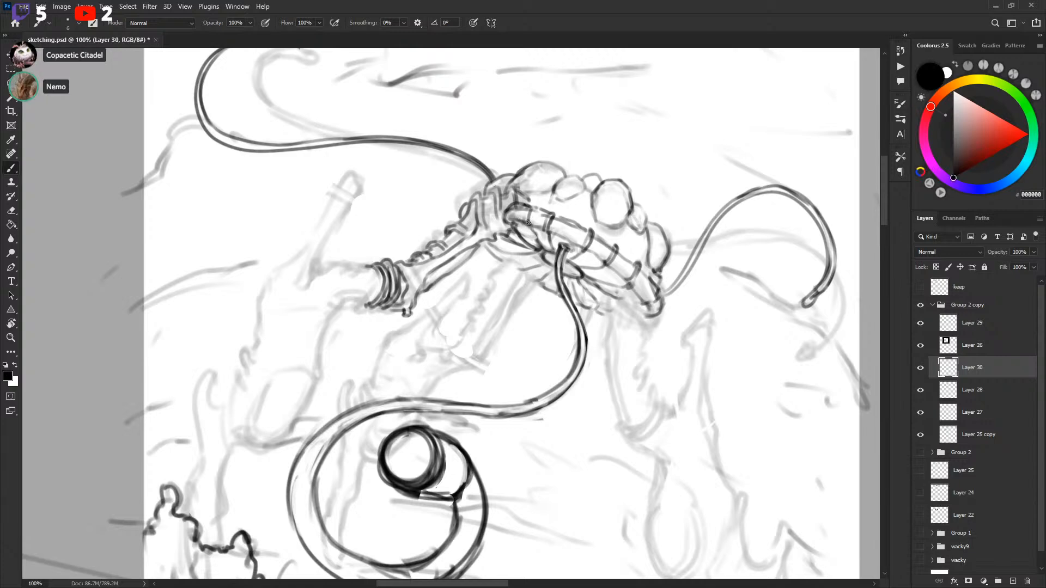
pyautogui.moveTo(524, 219)
pyautogui.mouseDown()
pyautogui.moveTo(533, 203)
pyautogui.moveTo(508, 220)
pyautogui.mouseUp()
pyautogui.moveTo(684, 215); pyautogui.dragTo(687, 217)
pyautogui.press('x')
pyautogui.moveTo(553, 218); pyautogui.dragTo(550, 230)
pyautogui.press('x')
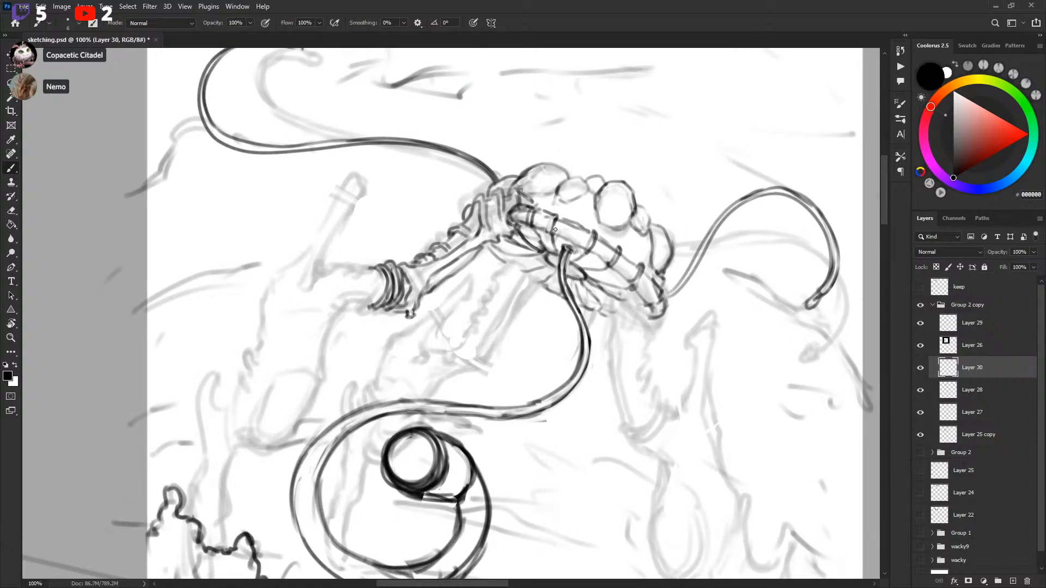
# Step: Refine the front rings of the segmented body band with alternating black and white strokes, and save the document
pyautogui.press('x')
pyautogui.press('x')
pyautogui.press('x')
pyautogui.press('x')
pyautogui.press('x')
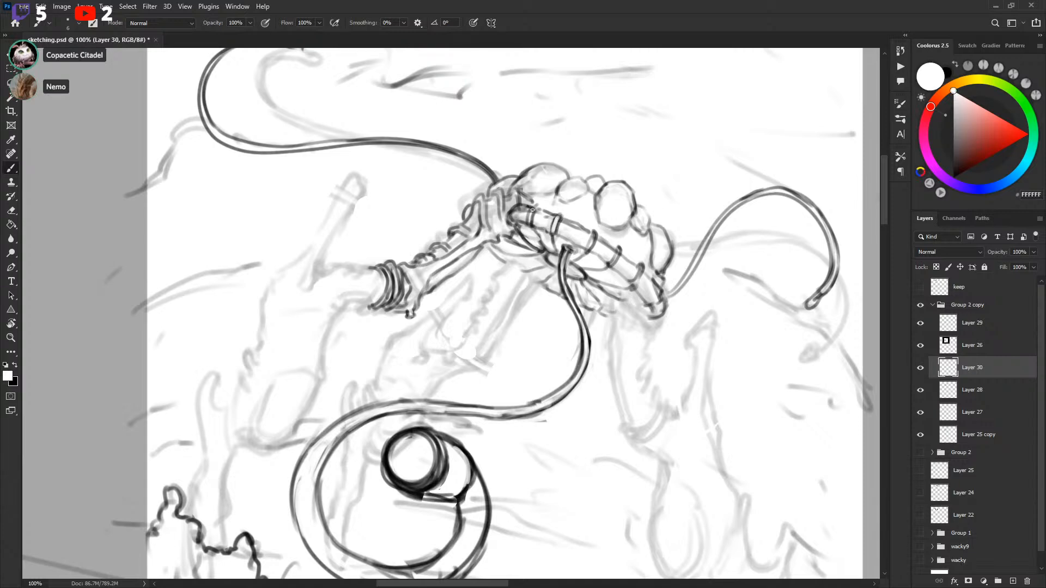
pyautogui.press('x')
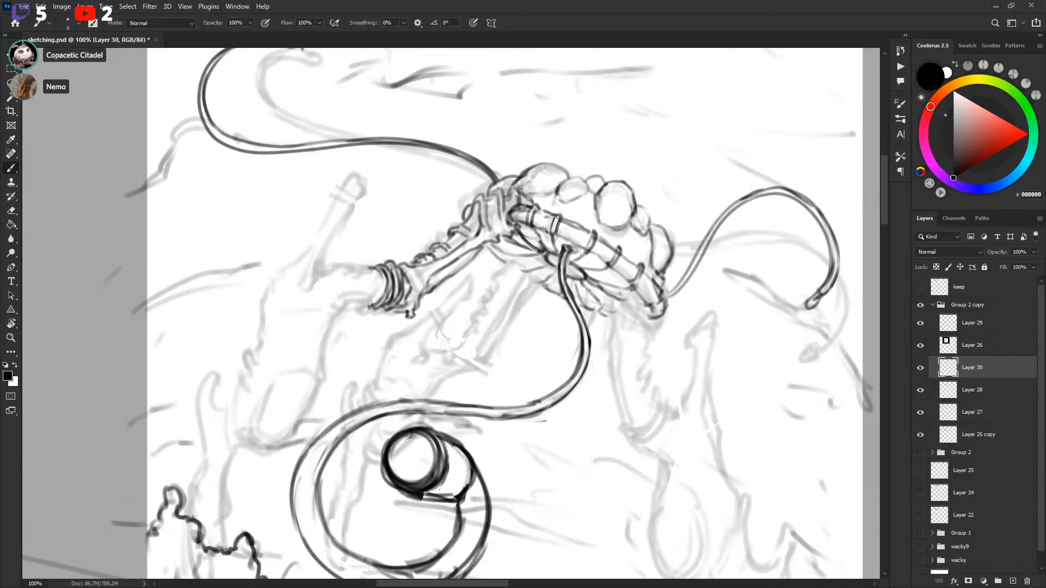
pyautogui.press('x')
pyautogui.press('x')
pyautogui.press('x')
pyautogui.press('x')
pyautogui.moveTo(572, 256)
pyautogui.mouseDown()
pyautogui.moveTo(588, 267)
pyautogui.moveTo(690, 252)
pyautogui.moveTo(714, 202)
pyautogui.mouseUp()
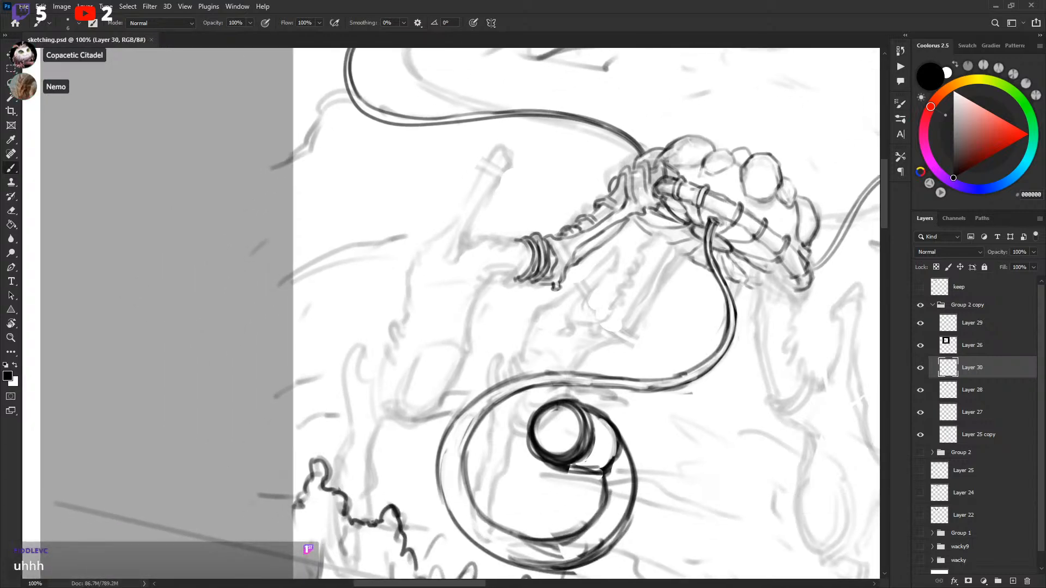
# Step: Try inking the thin upright stalk beside the creature's left limb with a long dark line
pyautogui.moveTo(504, 305); pyautogui.dragTo(564, 267)
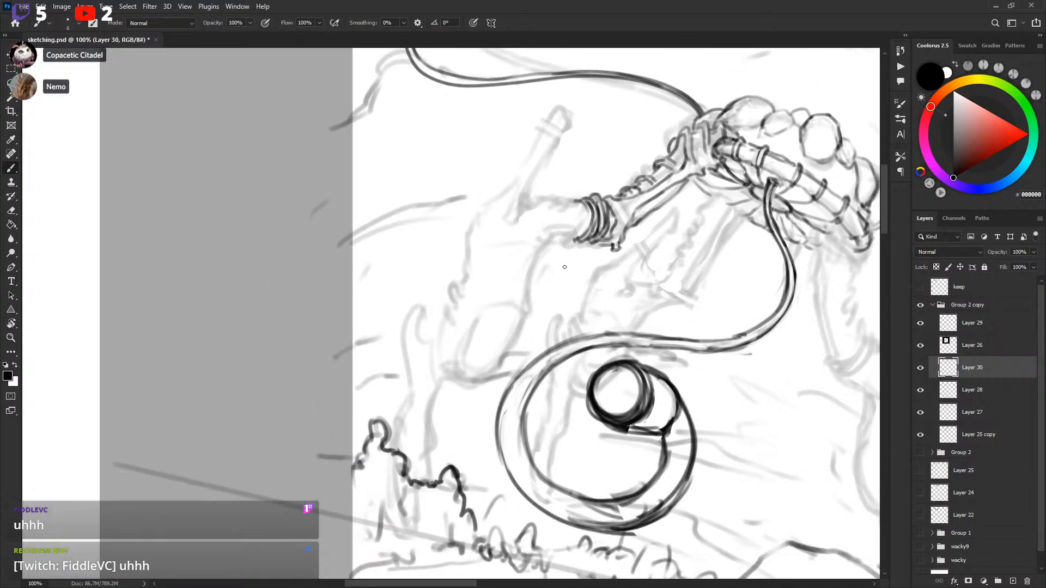
pyautogui.moveTo(495, 342); pyautogui.dragTo(499, 332)
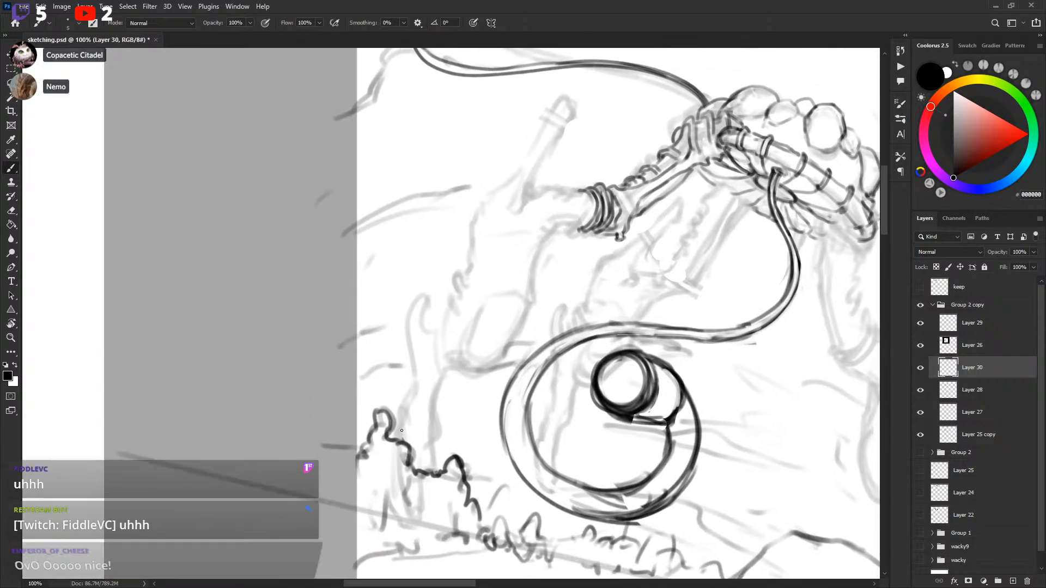
pyautogui.moveTo(402, 442)
pyautogui.mouseDown()
pyautogui.moveTo(510, 299)
pyautogui.moveTo(377, 329)
pyautogui.moveTo(391, 270)
pyautogui.moveTo(391, 282)
pyautogui.moveTo(391, 207)
pyautogui.moveTo(387, 219)
pyautogui.moveTo(401, 200)
pyautogui.moveTo(437, 223)
pyautogui.mouseUp()
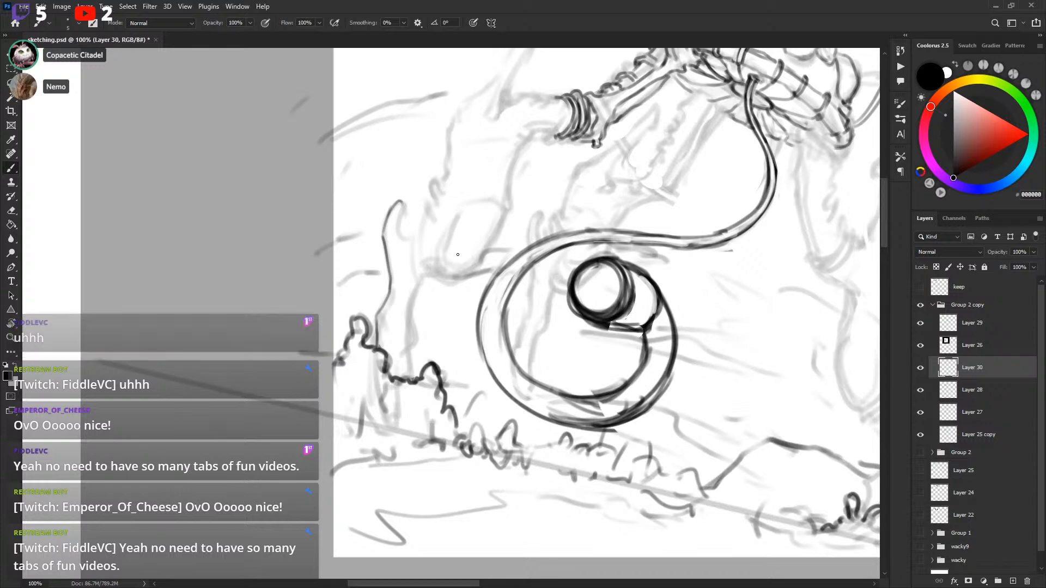
pyautogui.moveTo(583, 309); pyautogui.dragTo(428, 354)
pyautogui.moveTo(742, 319); pyautogui.dragTo(752, 311)
# Step: Examine the overall composition of the creature sketch and the area around its left limb
pyautogui.hotkey('ctrl', '-')
pyautogui.hotkey('ctrl', '-')
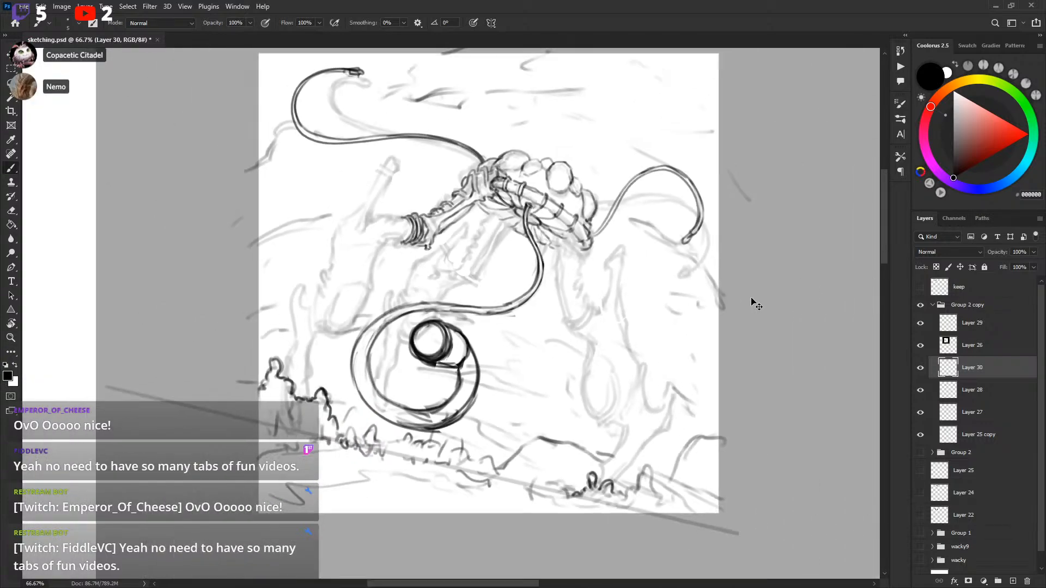
pyautogui.hotkey('ctrl', '+')
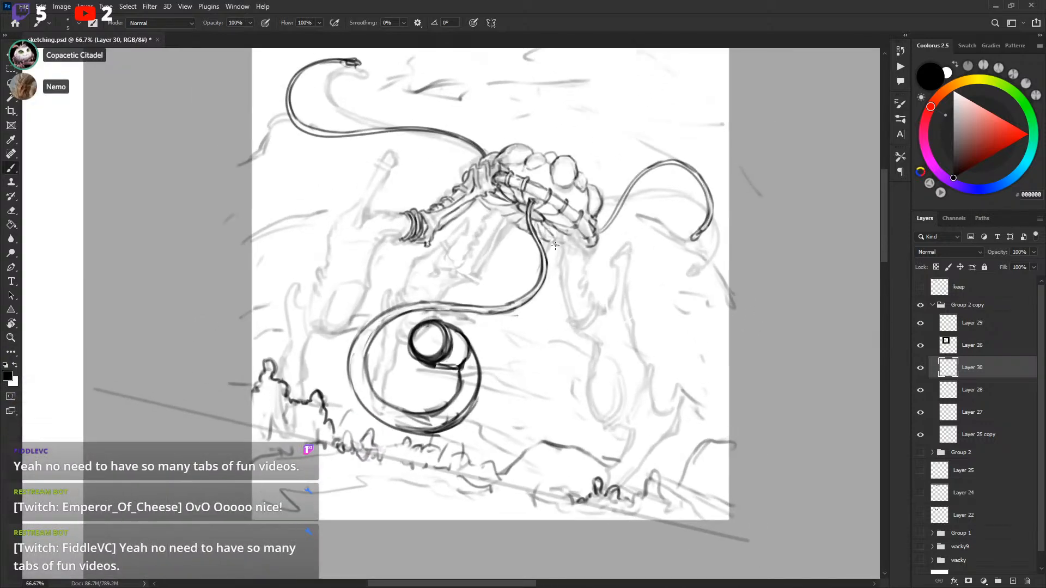
pyautogui.moveTo(387, 263); pyautogui.dragTo(533, 289)
pyautogui.moveTo(672, 296); pyautogui.dragTo(681, 299)
pyautogui.moveTo(612, 303); pyautogui.dragTo(623, 306)
pyautogui.moveTo(494, 308); pyautogui.dragTo(499, 322)
pyautogui.hotkey('ctrl', '+')
pyautogui.moveTo(660, 267)
pyautogui.mouseDown()
pyautogui.moveTo(614, 318)
pyautogui.moveTo(625, 297)
pyautogui.moveTo(663, 293)
pyautogui.moveTo(667, 261)
pyautogui.mouseUp()
pyautogui.moveTo(694, 308); pyautogui.dragTo(695, 306)
pyautogui.moveTo(662, 339); pyautogui.dragTo(662, 336)
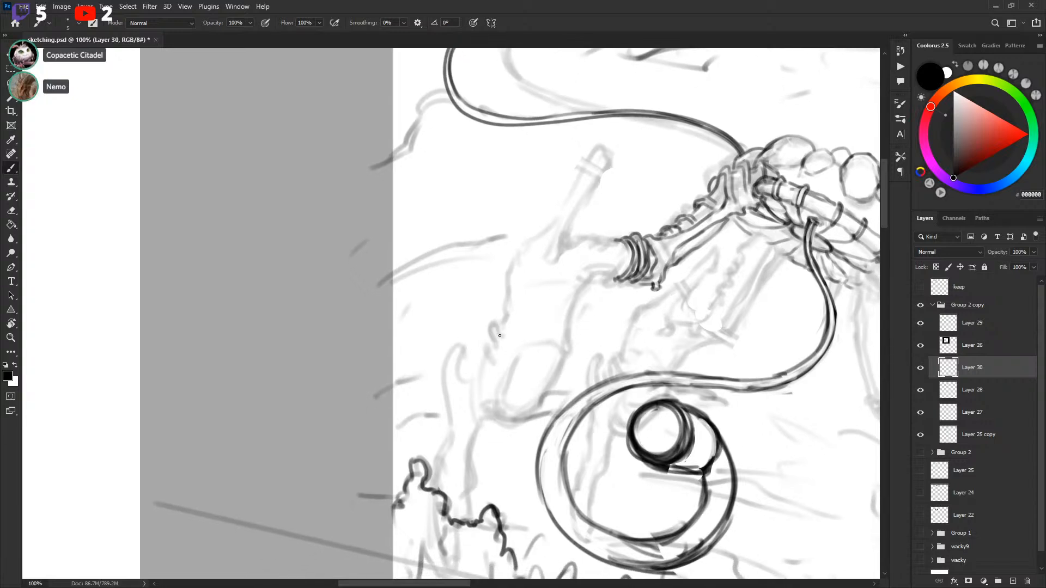
# Step: Try inking the jagged outer edge of the left limb, and delete those strokes with a Lasso selection
pyautogui.moveTo(482, 366); pyautogui.dragTo(497, 354)
pyautogui.moveTo(488, 352)
pyautogui.mouseDown()
pyautogui.moveTo(499, 345)
pyautogui.moveTo(507, 370)
pyautogui.moveTo(479, 364)
pyautogui.mouseUp()
pyautogui.press('x')
pyautogui.press('x')
pyautogui.moveTo(495, 342); pyautogui.dragTo(507, 324)
pyautogui.press('l')
pyautogui.moveTo(468, 359); pyautogui.dragTo(518, 306)
pyautogui.press('Delete')
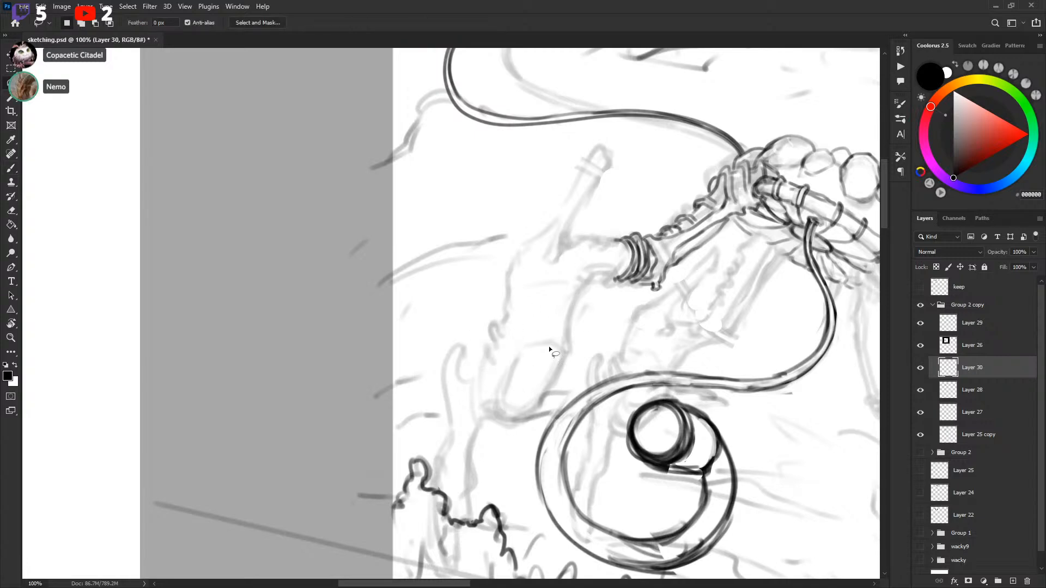
# Step: Sketch the curved rim at the lower end of the left limb with the Brush, trimming it with white
pyautogui.press('b')
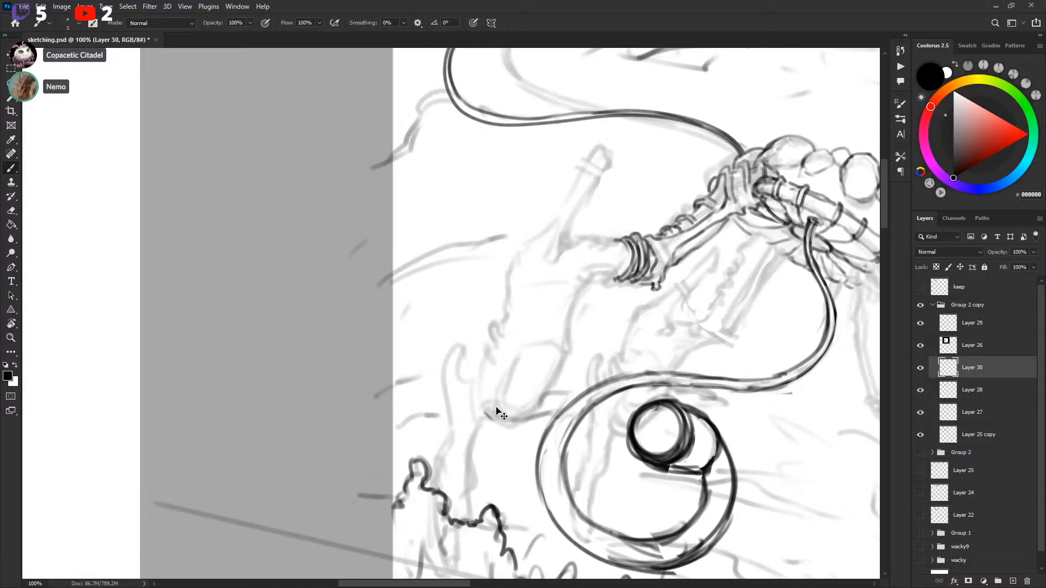
pyautogui.moveTo(497, 411)
pyautogui.mouseDown()
pyautogui.moveTo(462, 283)
pyautogui.moveTo(487, 296)
pyautogui.moveTo(484, 351)
pyautogui.mouseUp()
pyautogui.hotkey('ctrl', 'z')
pyautogui.hotkey('ctrl', 'z')
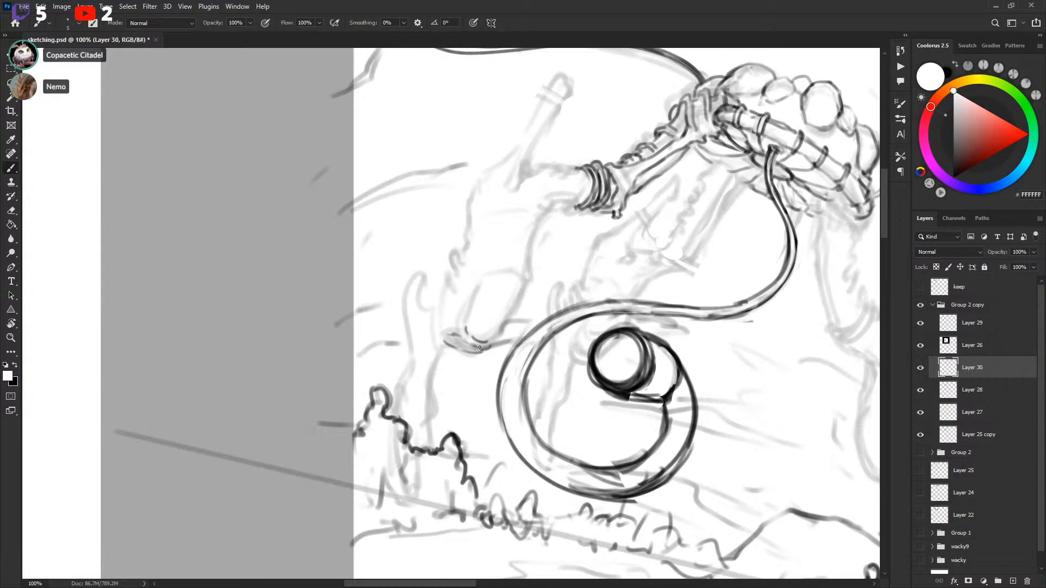
pyautogui.press('x')
pyautogui.moveTo(475, 346); pyautogui.dragTo(457, 336)
pyautogui.press('x')
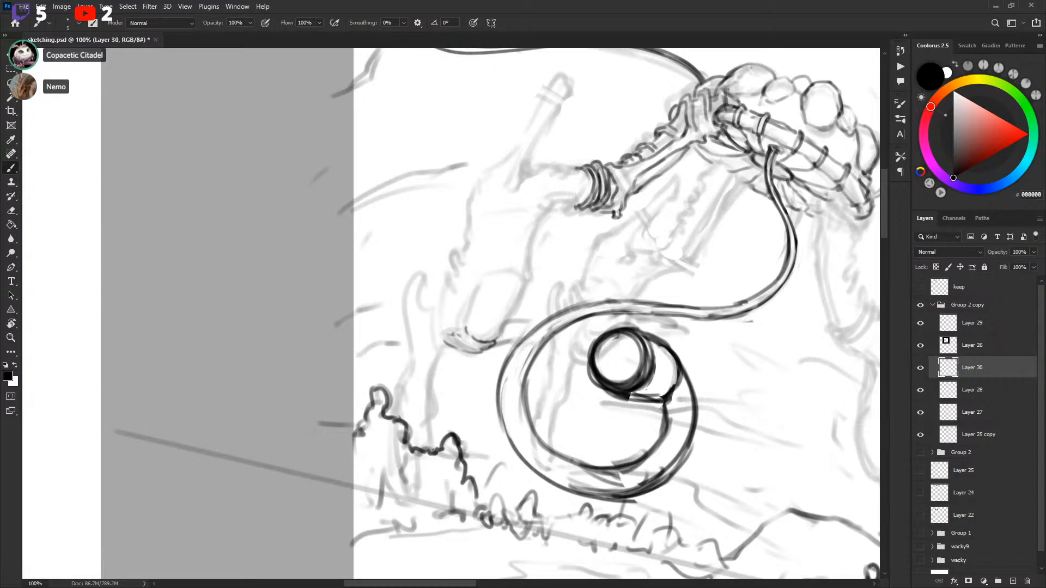
# Step: Outline the oval shape at the lower end of the left limb in black
pyautogui.moveTo(508, 329); pyautogui.dragTo(523, 289)
pyautogui.press('x')
pyautogui.press('x')
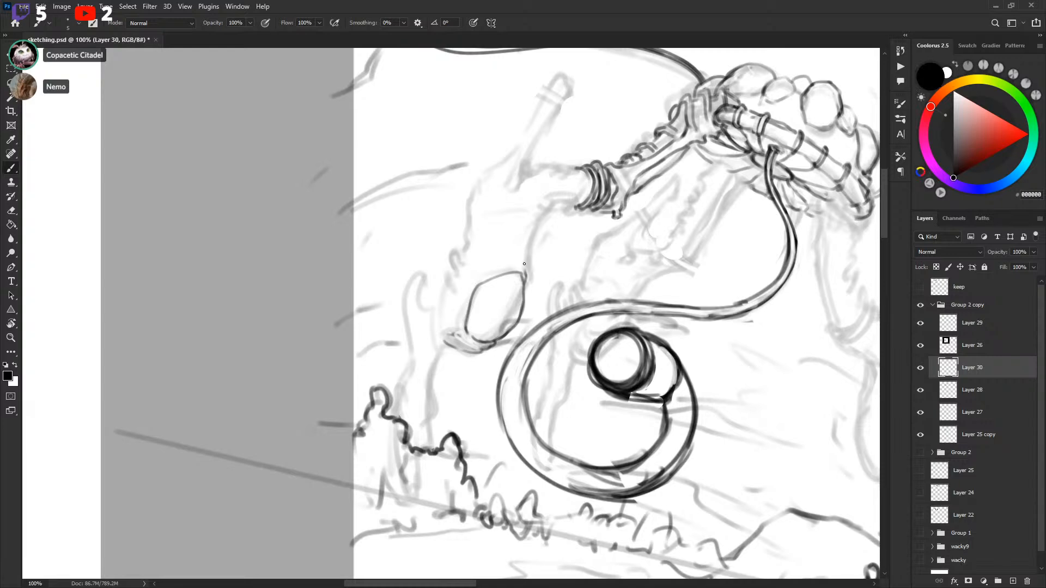
pyautogui.moveTo(518, 266); pyautogui.dragTo(526, 271)
pyautogui.moveTo(552, 272); pyautogui.dragTo(583, 281)
# Step: Clean up the oval's outline with white and black strokes and build up the small dark point at its upper corner
pyautogui.press('x')
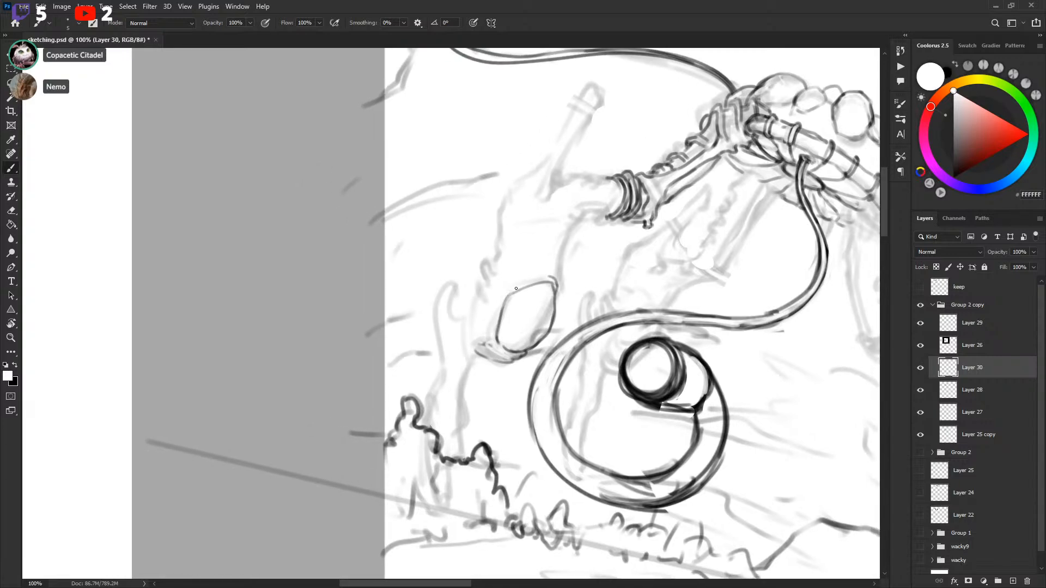
pyautogui.press('x')
pyautogui.moveTo(502, 312); pyautogui.dragTo(517, 290)
pyautogui.moveTo(593, 269); pyautogui.dragTo(596, 271)
pyautogui.press('x')
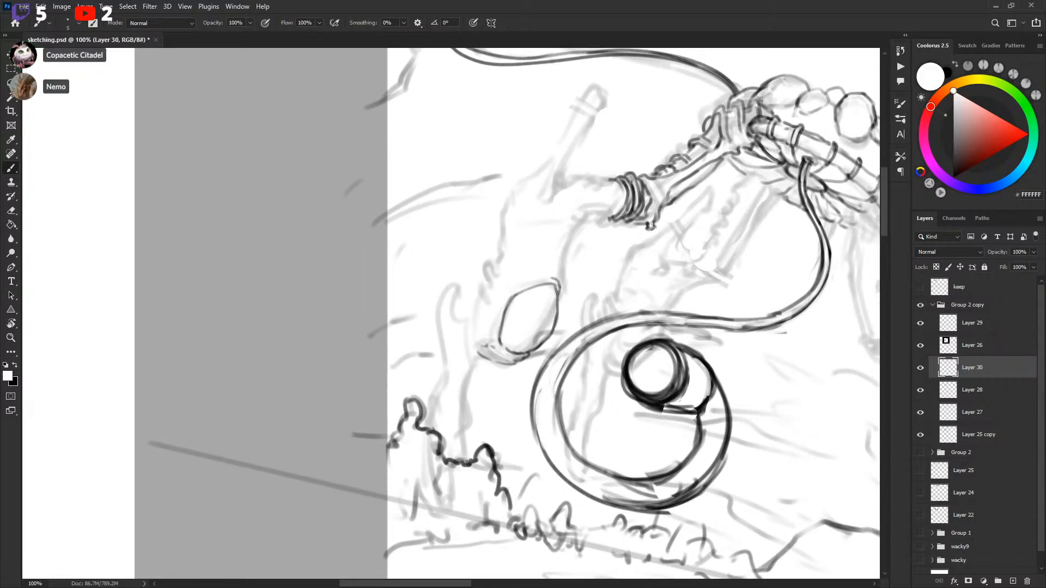
pyautogui.press('x')
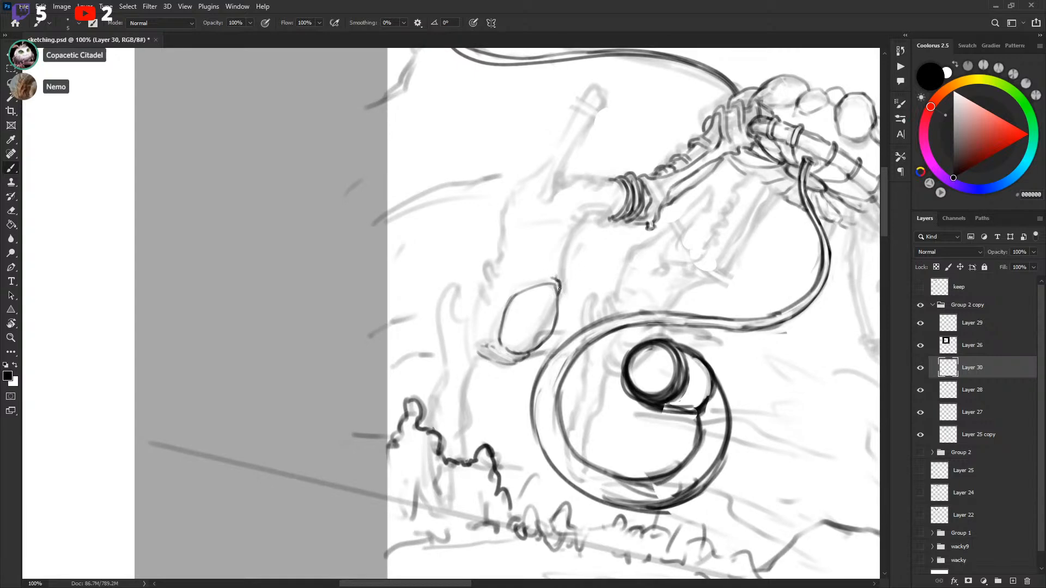
pyautogui.press('x')
pyautogui.moveTo(560, 289); pyautogui.dragTo(576, 265)
pyautogui.press('x')
pyautogui.moveTo(777, 268); pyautogui.dragTo(742, 248)
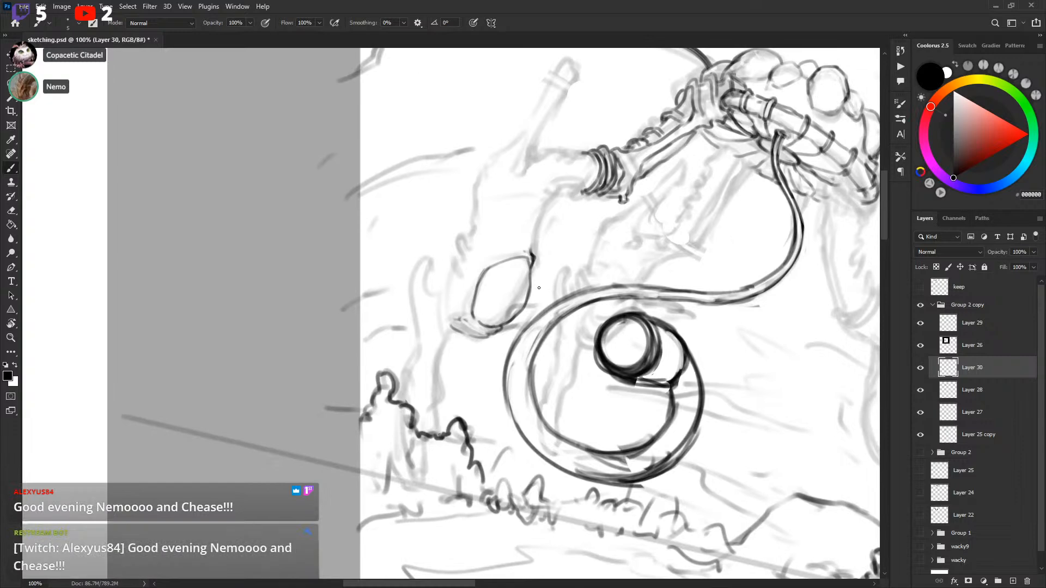
pyautogui.moveTo(599, 280); pyautogui.dragTo(605, 286)
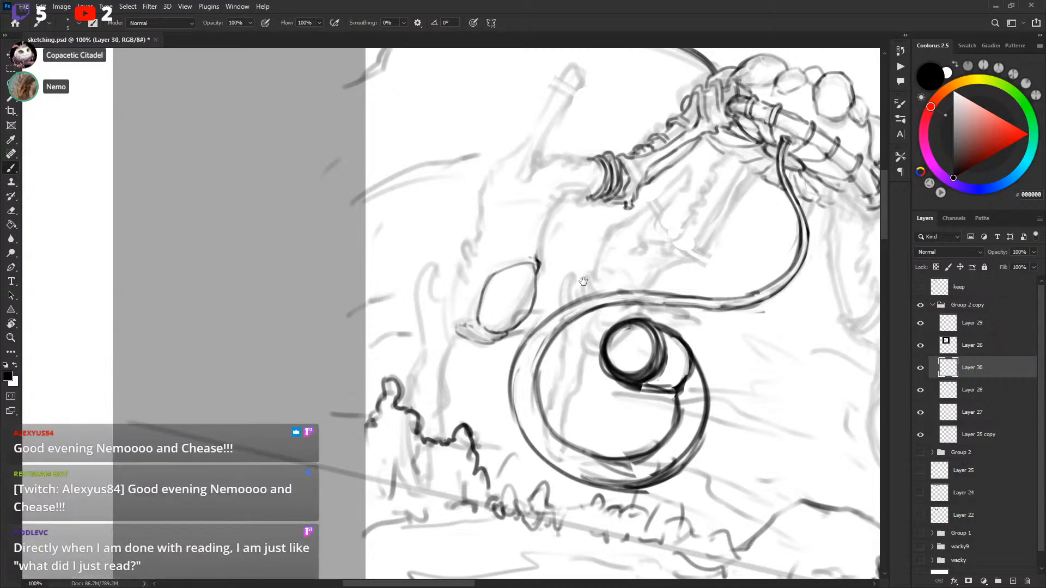
pyautogui.moveTo(583, 281); pyautogui.dragTo(585, 277)
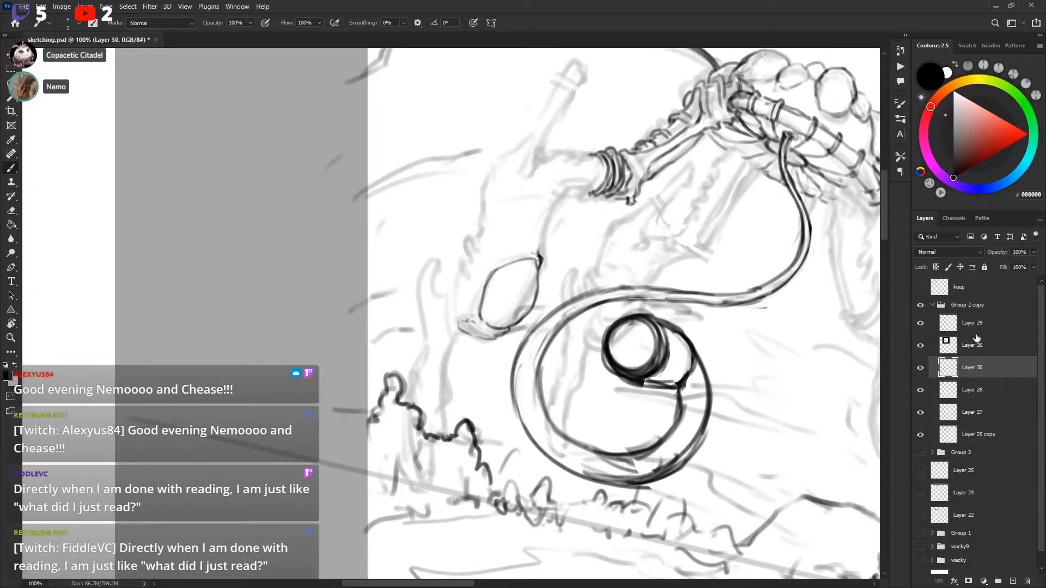
# Step: Rework the oval outline at the lower end of the left limb in black, and cover the dark upper corner with white
pyautogui.moveTo(757, 332); pyautogui.dragTo(488, 240)
pyautogui.moveTo(646, 289); pyautogui.dragTo(772, 373)
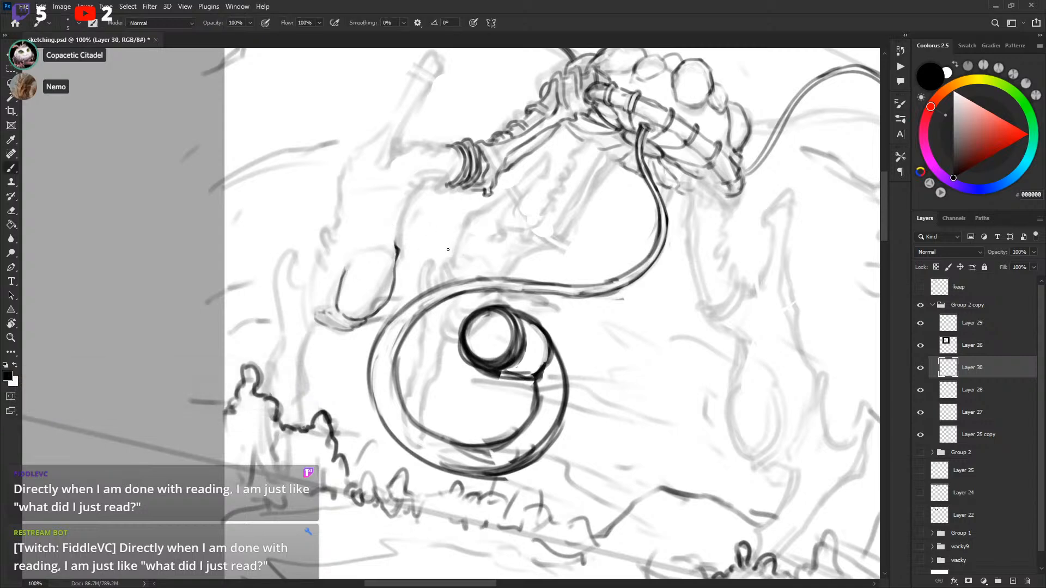
pyautogui.moveTo(448, 249); pyautogui.dragTo(561, 265)
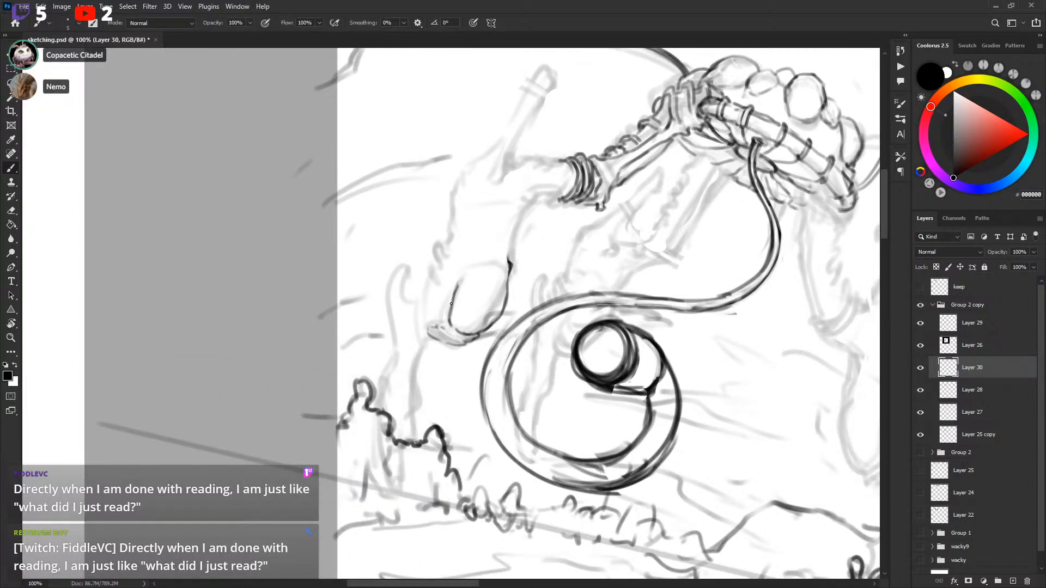
pyautogui.press('x')
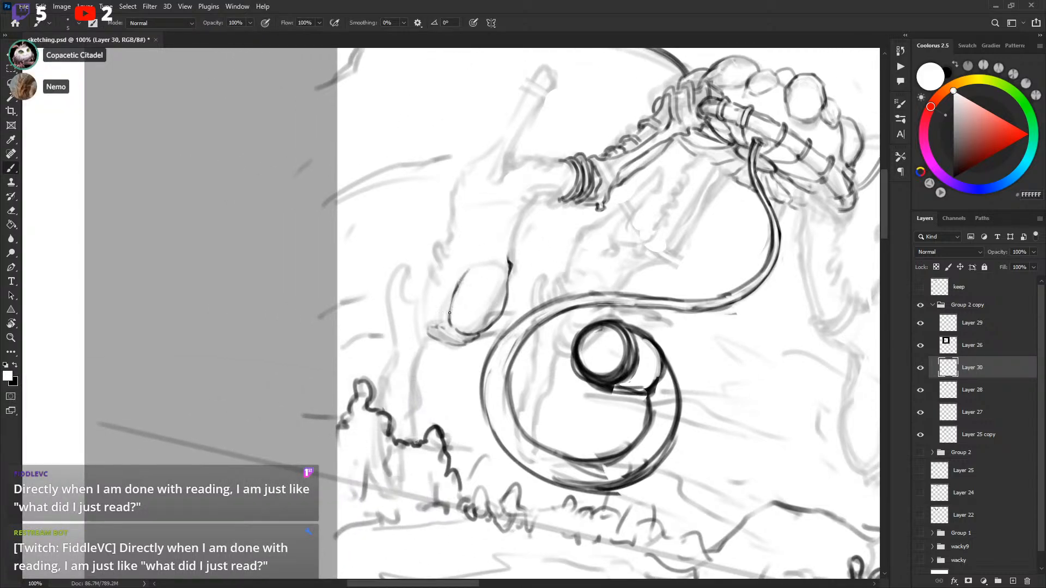
pyautogui.press('x')
pyautogui.moveTo(450, 321)
pyautogui.mouseDown()
pyautogui.moveTo(483, 253)
pyautogui.moveTo(503, 249)
pyautogui.moveTo(507, 269)
pyautogui.mouseUp()
pyautogui.press('x')
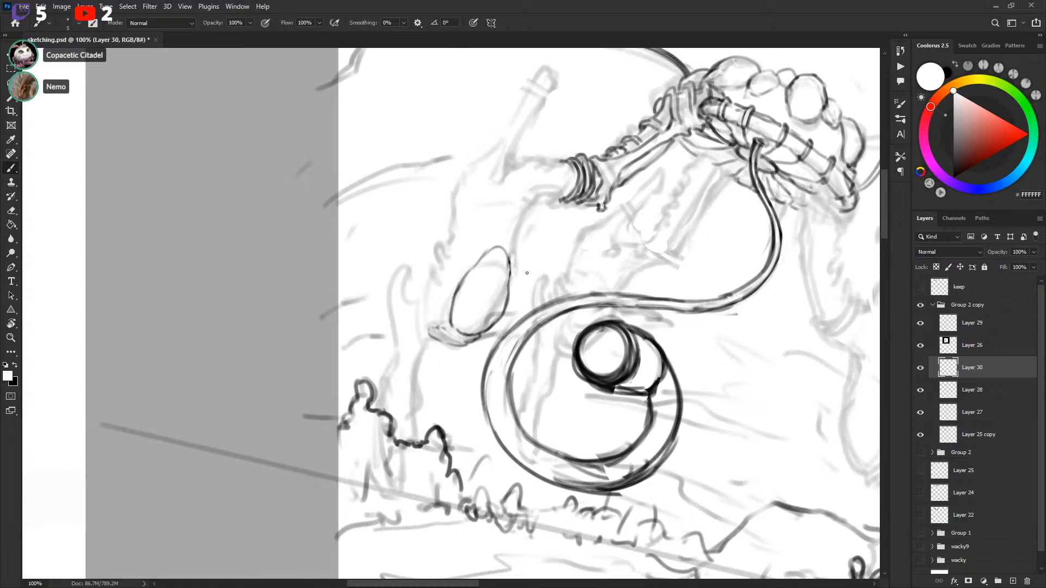
# Step: Lasso the stray marks beside and above the left limb's oval and delete them
pyautogui.press('l')
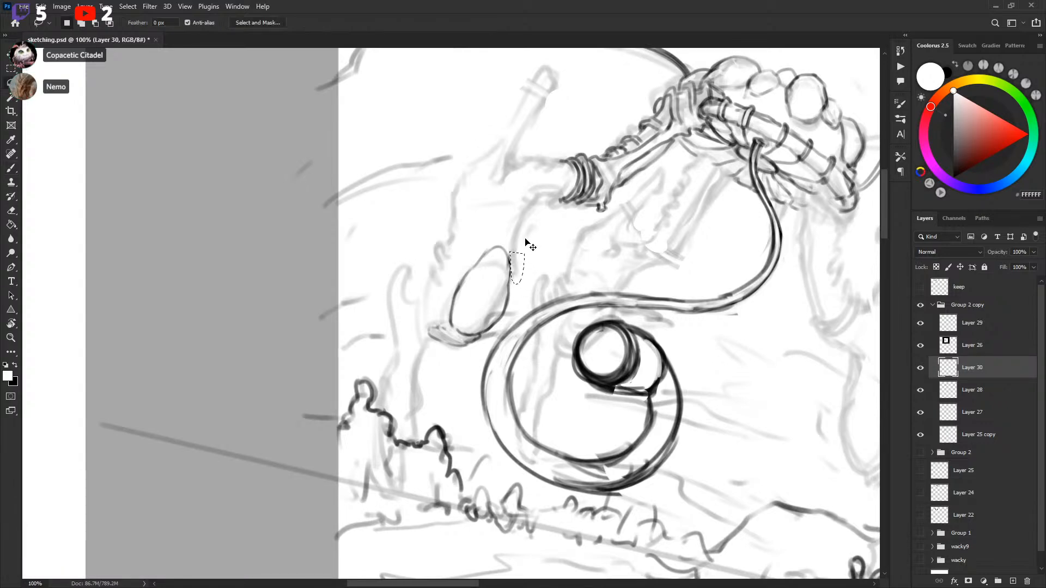
pyautogui.hotkey('ctrl', 'd')
pyautogui.press('b')
pyautogui.press('l')
pyautogui.moveTo(468, 264); pyautogui.dragTo(488, 227)
pyautogui.press('Delete')
pyautogui.hotkey('ctrl', 'd')
# Step: Redraw the upper curve of the left limb's oval in black, and toggle Layer 30's visibility to compare the line work
pyautogui.press('b')
pyautogui.press('x')
pyautogui.moveTo(450, 318)
pyautogui.mouseDown()
pyautogui.moveTo(473, 264)
pyautogui.moveTo(454, 296)
pyautogui.moveTo(510, 260)
pyautogui.mouseUp()
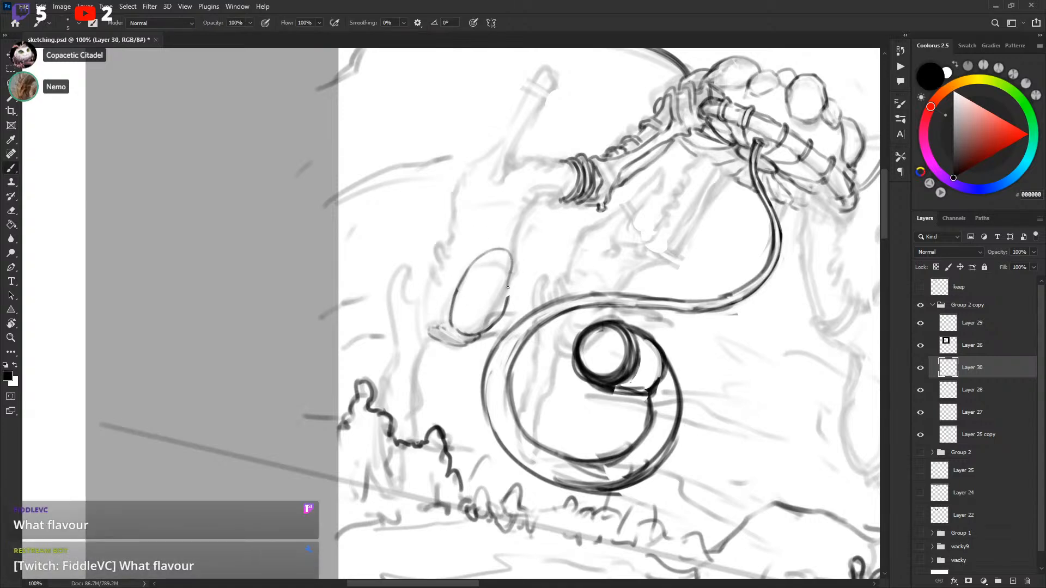
pyautogui.click(921, 367)
pyautogui.click(921, 367)
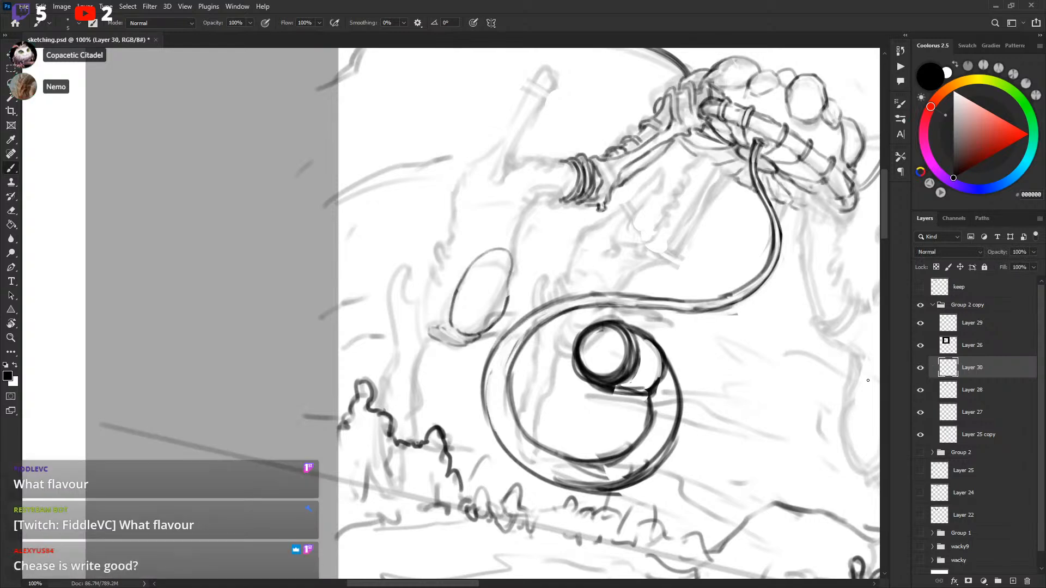
# Step: Remove the new oval line work from the lower end of the left limb, keeping the faint sketch underneath
pyautogui.press('l')
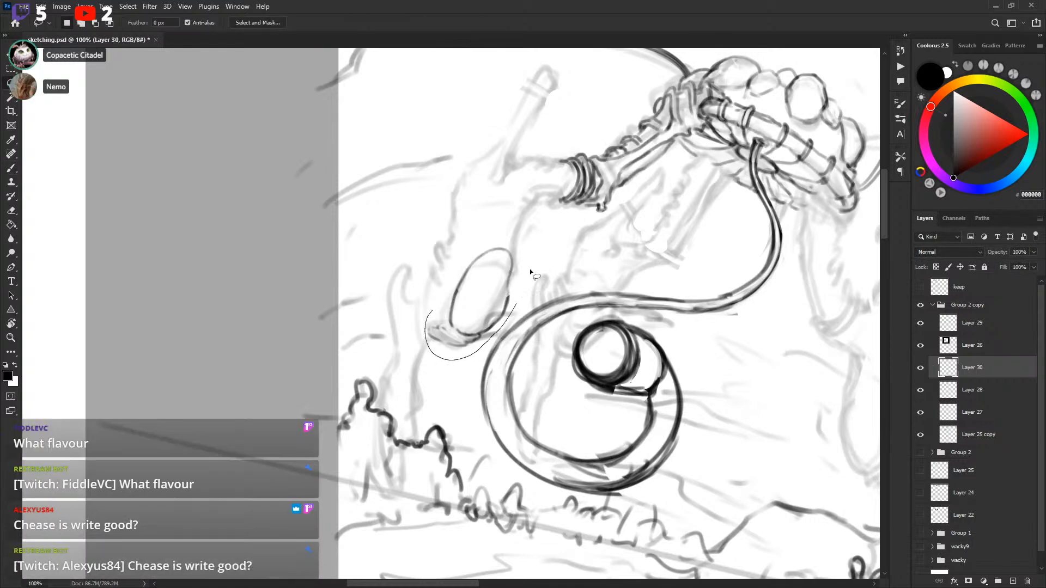
pyautogui.hotkey('ctrl', 'z')
pyautogui.hotkey('ctrl', 'z')
pyautogui.press('b')
pyautogui.moveTo(488, 307); pyautogui.dragTo(487, 301)
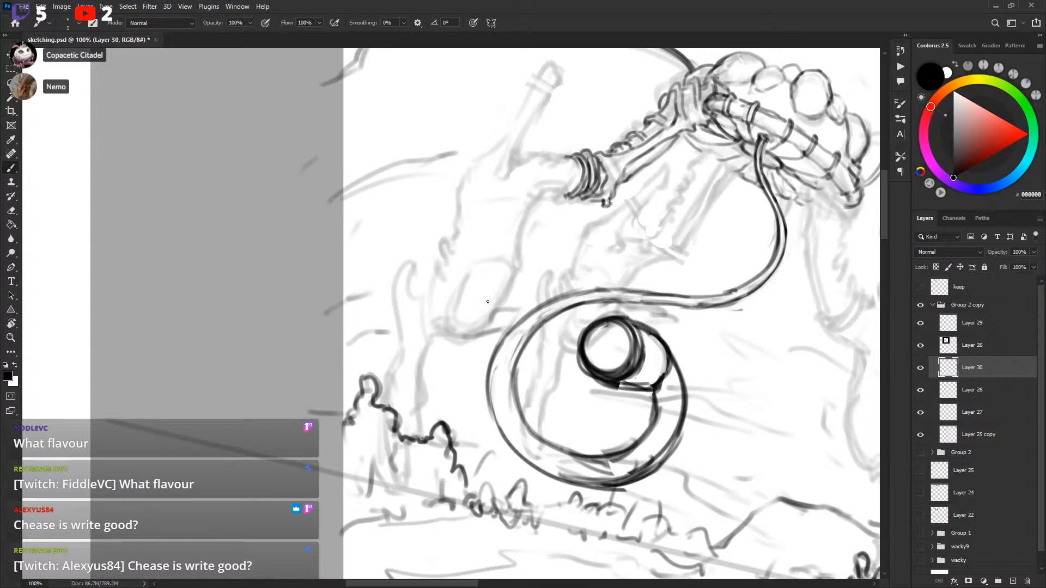
pyautogui.moveTo(556, 242); pyautogui.dragTo(559, 242)
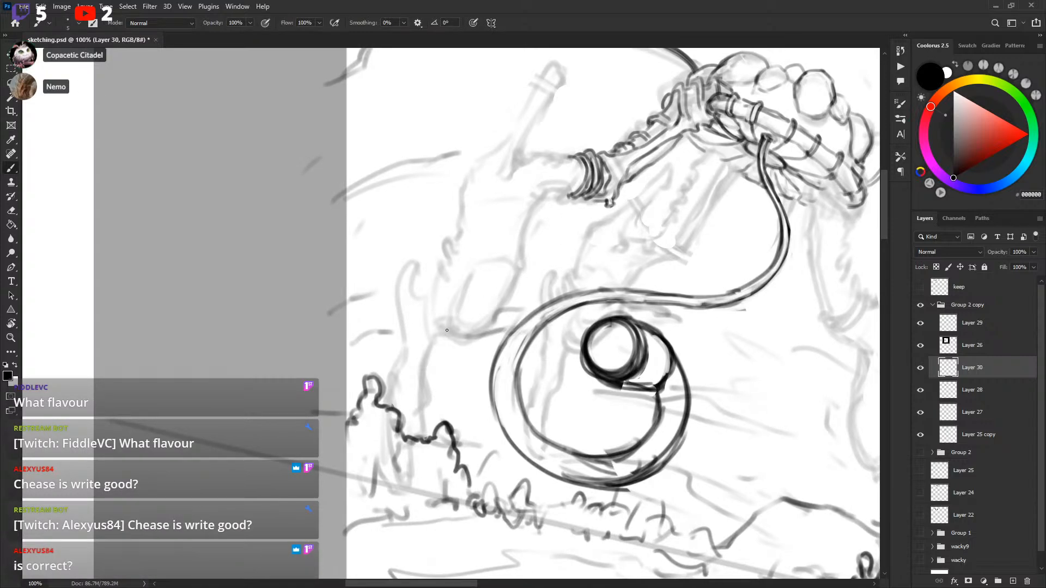
# Step: Try inking the lower end of the left limb again in black, and undo those strokes
pyautogui.moveTo(445, 330)
pyautogui.mouseDown()
pyautogui.moveTo(518, 302)
pyautogui.moveTo(490, 321)
pyautogui.moveTo(501, 305)
pyautogui.moveTo(486, 335)
pyautogui.moveTo(519, 293)
pyautogui.moveTo(482, 316)
pyautogui.mouseUp()
pyautogui.hotkey('ctrl', 'z')
pyautogui.hotkey('ctrl', 'z')
pyautogui.hotkey('ctrl', 'z')
pyautogui.hotkey('ctrl', 'z')
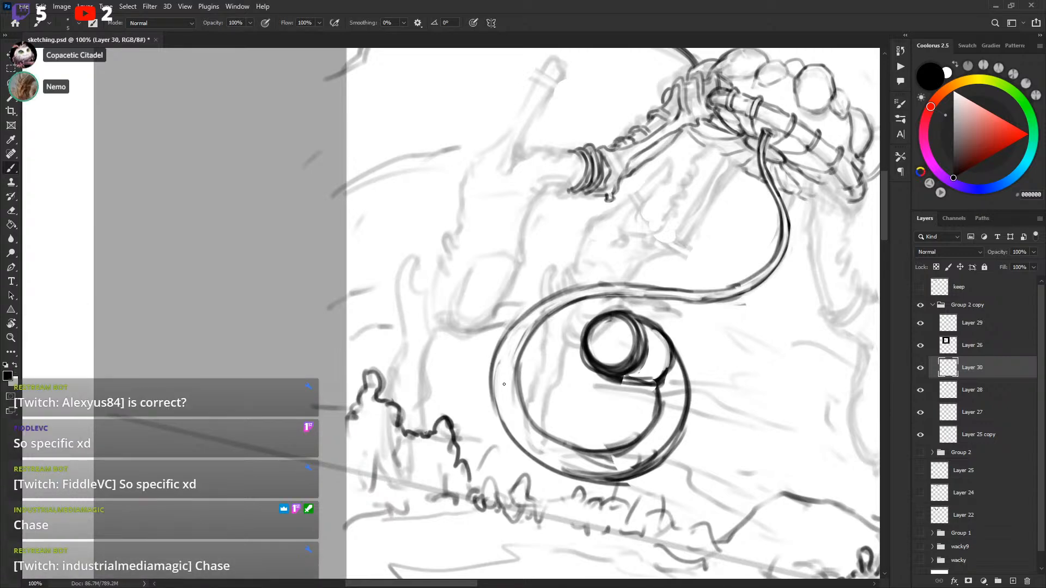
pyautogui.moveTo(580, 282); pyautogui.dragTo(576, 285)
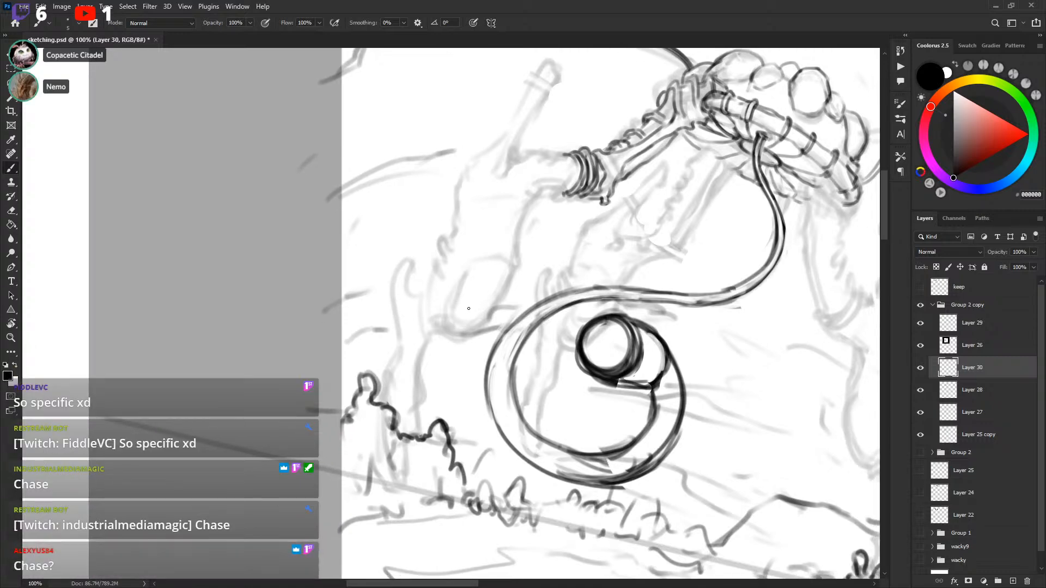
pyautogui.moveTo(553, 289); pyautogui.dragTo(554, 288)
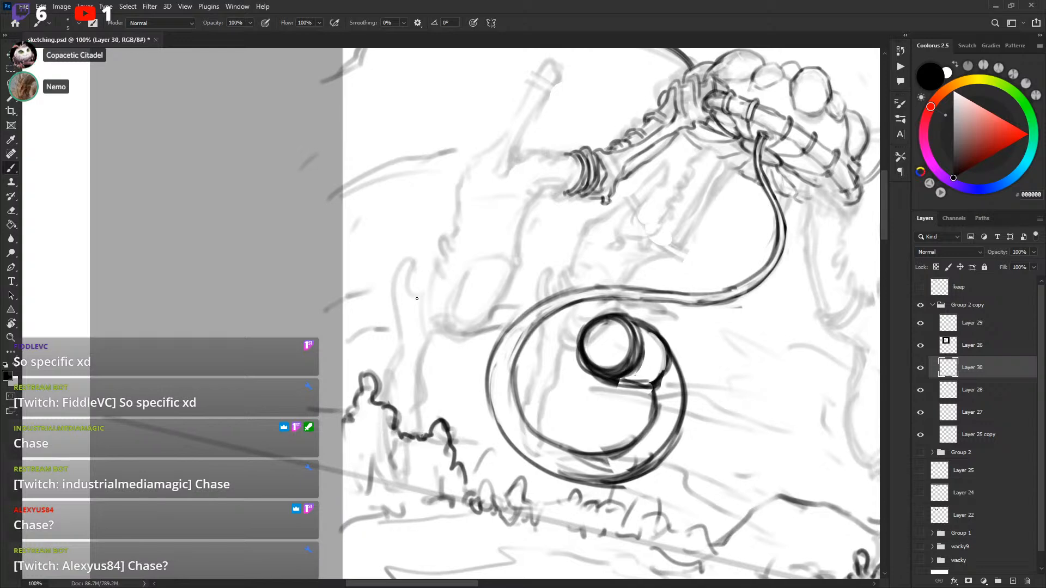
# Step: Clean the inside of the sphere in the tentacle's coil with white, and re-ink its left edge in black
pyautogui.moveTo(753, 321)
pyautogui.mouseDown()
pyautogui.moveTo(629, 422)
pyautogui.moveTo(635, 435)
pyautogui.moveTo(611, 305)
pyautogui.mouseUp()
pyautogui.press('x')
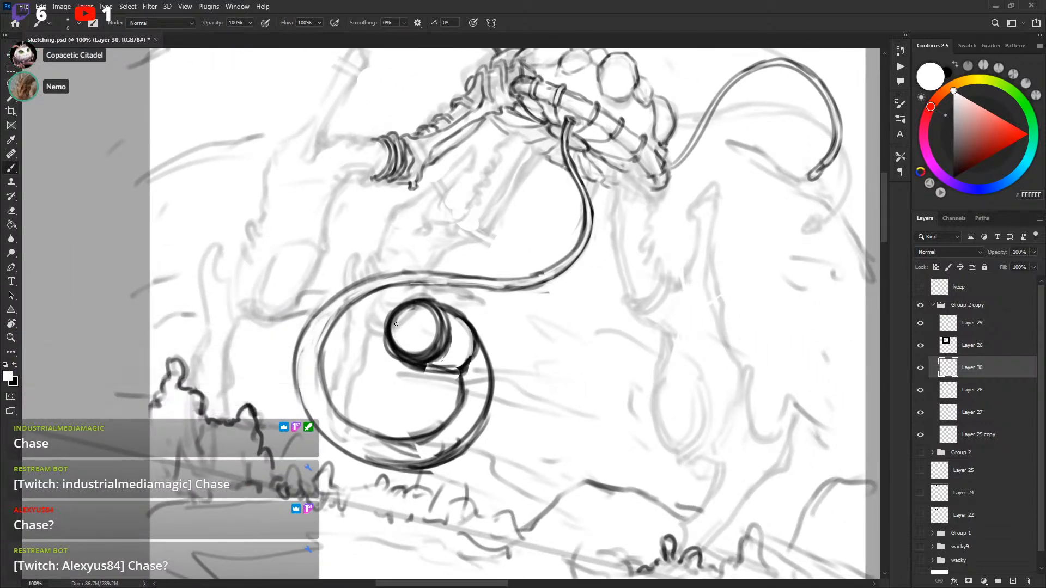
pyautogui.press('[')
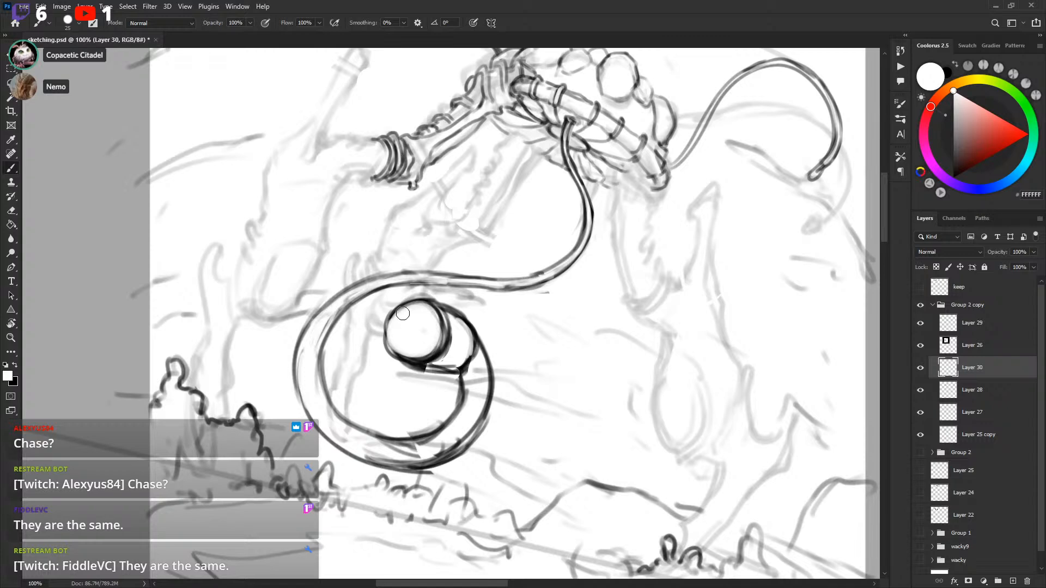
pyautogui.press('x')
pyautogui.press('[')
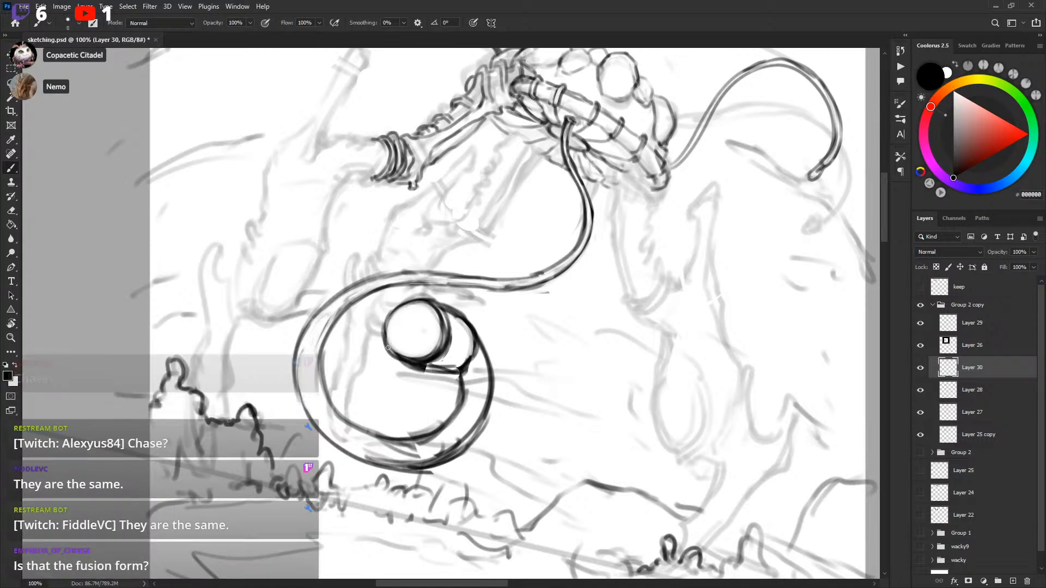
pyautogui.moveTo(390, 353)
pyautogui.mouseDown()
pyautogui.moveTo(386, 319)
pyautogui.moveTo(417, 299)
pyautogui.mouseUp()
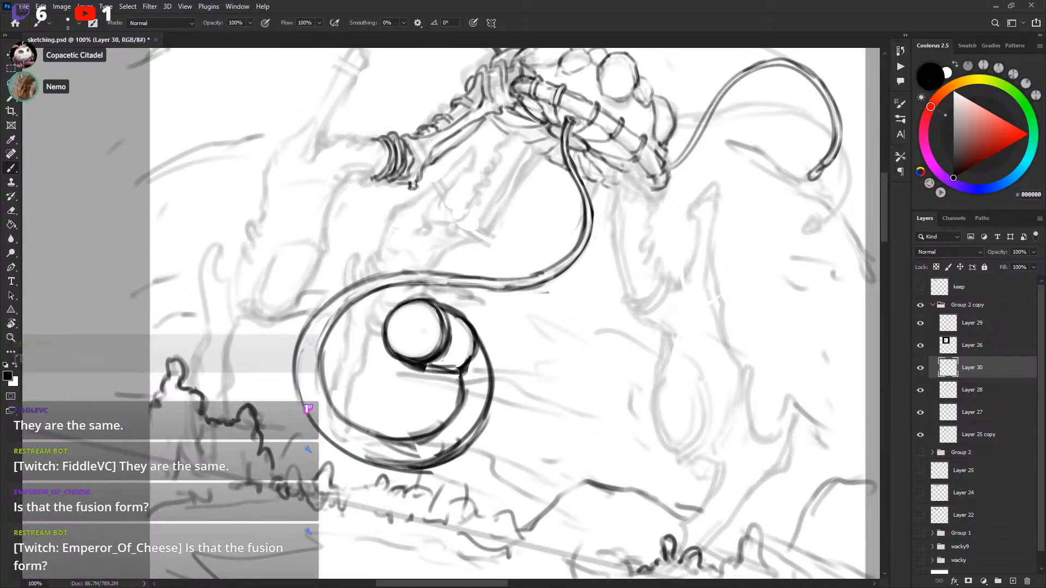
# Step: Darken the inner right edge of the coil's sphere with a larger black brush, and trim the shading thinner with white
pyautogui.press('x')
pyautogui.press(']')
pyautogui.press('x')
pyautogui.press('x')
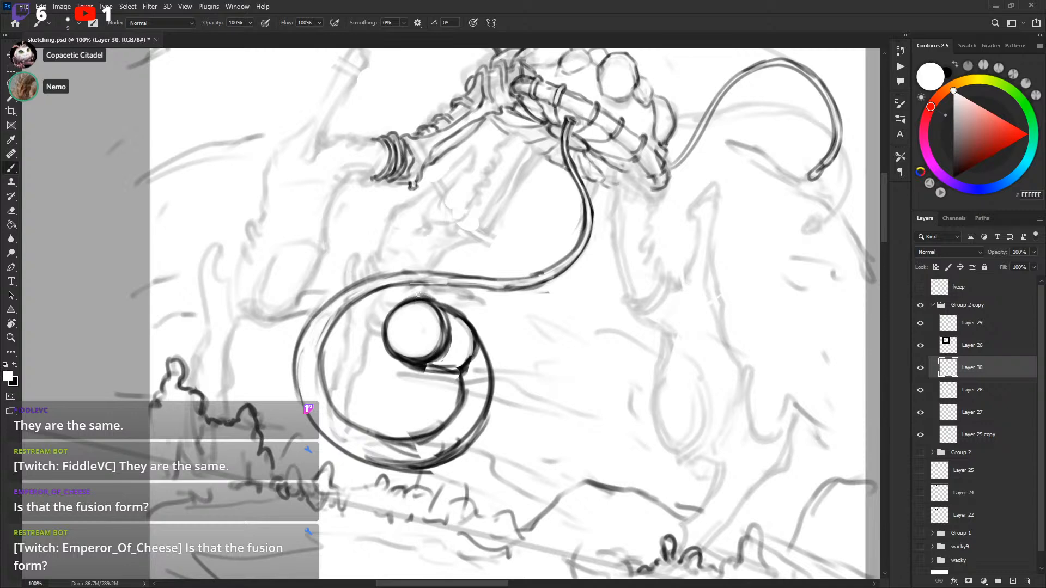
pyautogui.press('x')
pyautogui.press(']')
pyautogui.press(']')
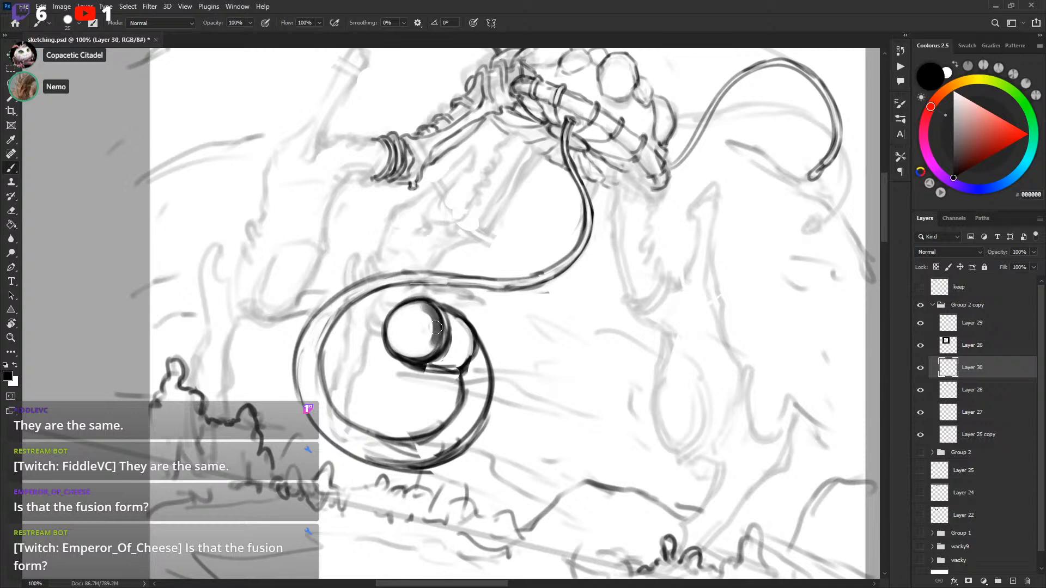
pyautogui.press('[')
pyautogui.press('x')
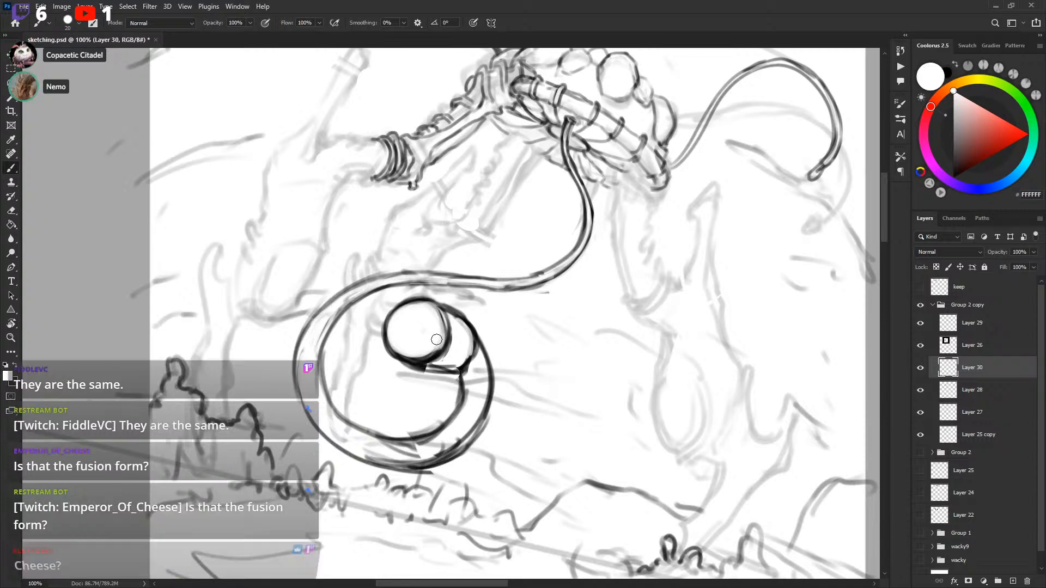
# Step: Crisp up the sphere's round outline in black with a smaller brush
pyautogui.press('x')
pyautogui.press('[')
pyautogui.press('[')
pyautogui.press('[')
pyautogui.moveTo(416, 301)
pyautogui.mouseDown()
pyautogui.moveTo(445, 328)
pyautogui.moveTo(585, 361)
pyautogui.mouseUp()
# Step: Try inking small hooked strokes on the jagged outer edge of the left limb, and undo them
pyautogui.press('x')
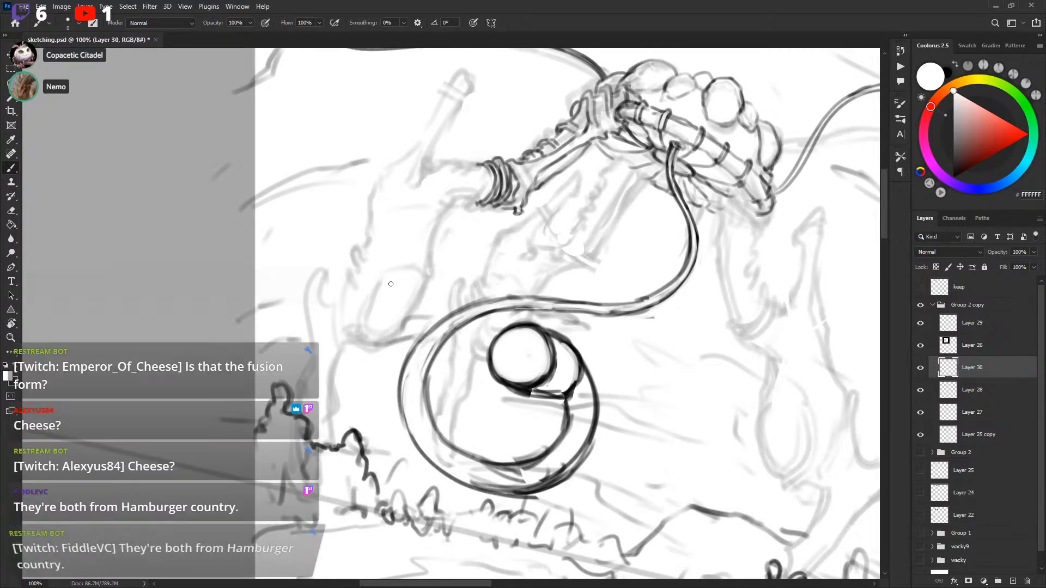
pyautogui.press('x')
pyautogui.moveTo(440, 195); pyautogui.dragTo(478, 244)
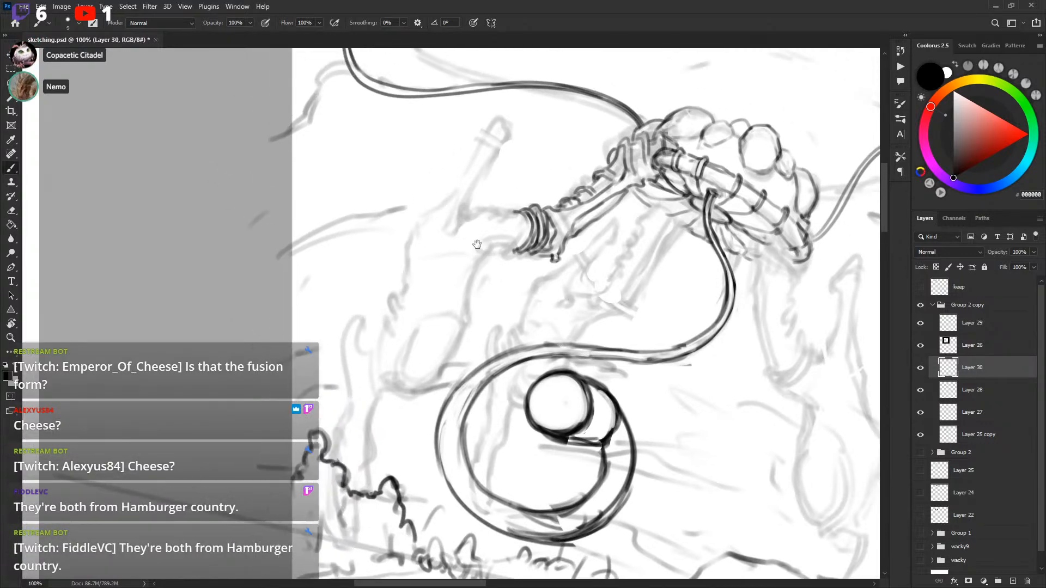
pyautogui.press('[')
pyautogui.moveTo(380, 338); pyautogui.dragTo(391, 325)
pyautogui.press('[')
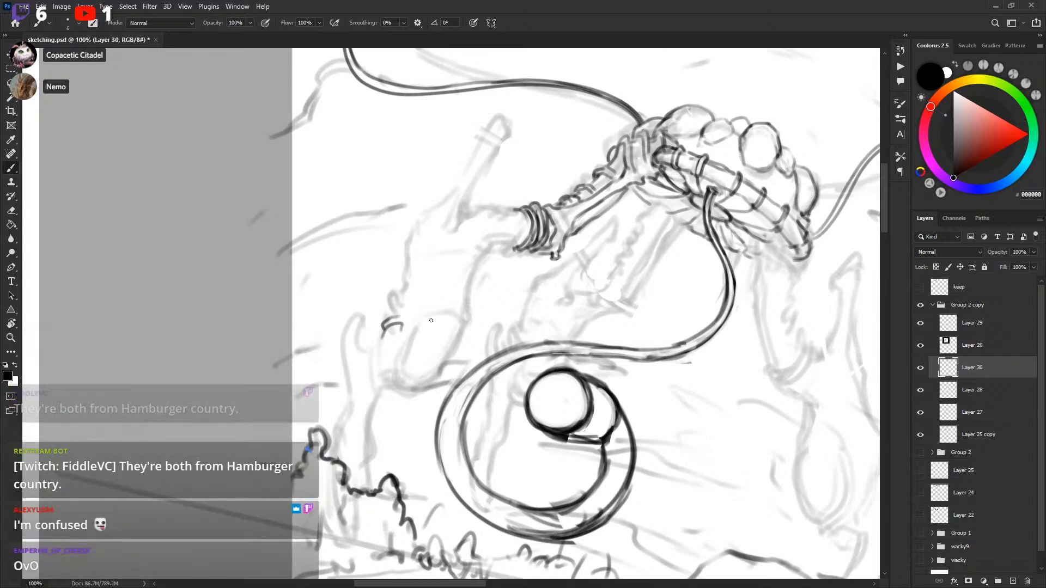
pyautogui.moveTo(425, 327); pyautogui.dragTo(457, 313)
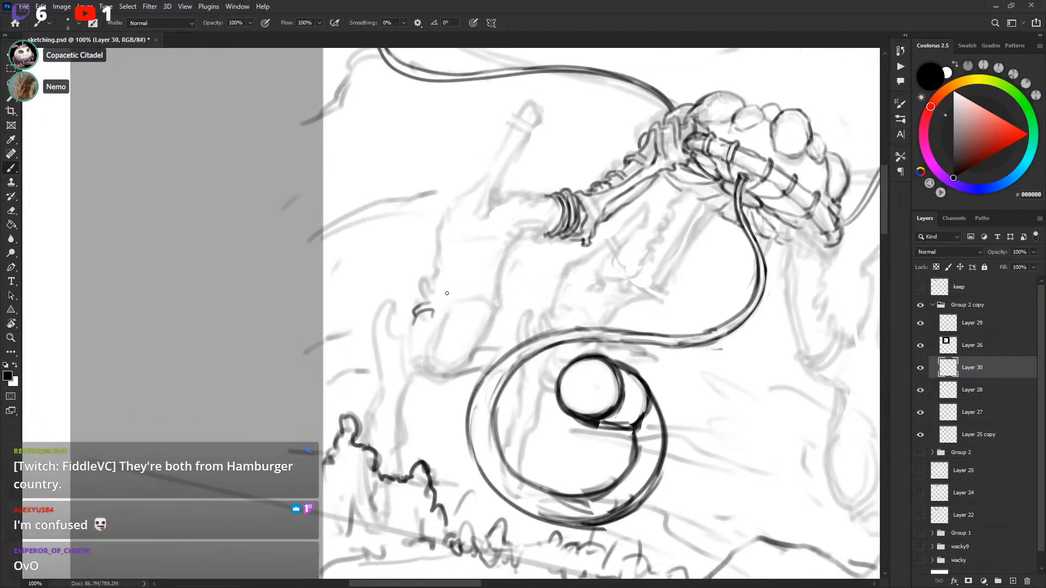
pyautogui.hotkey('ctrl', 'z')
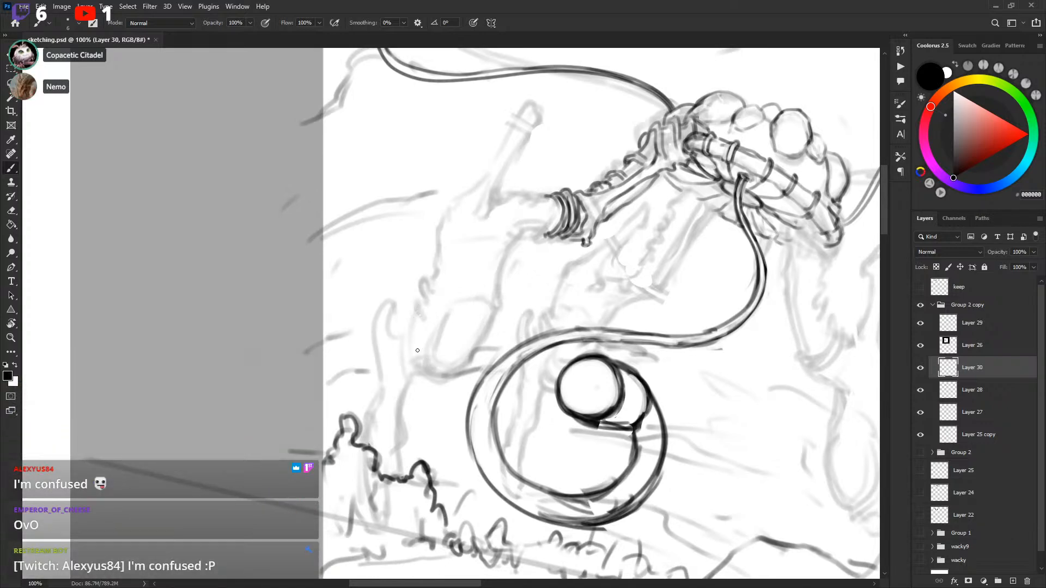
# Step: Try inking one long curve down the outer edge of the left limb, and undo it
pyautogui.moveTo(415, 353); pyautogui.dragTo(442, 301)
pyautogui.moveTo(451, 247); pyautogui.dragTo(456, 207)
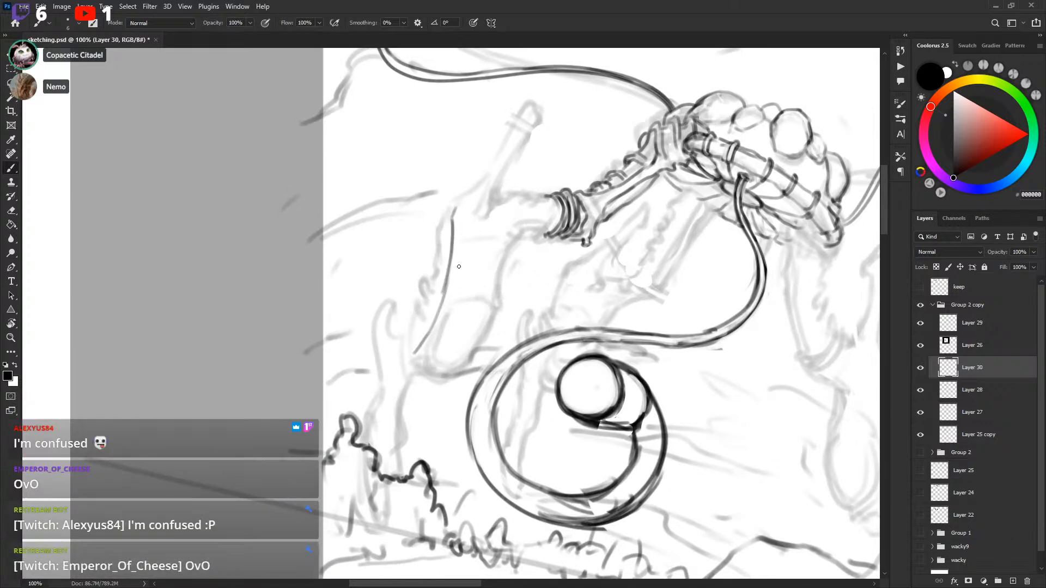
pyautogui.hscroll(1, 439, 354)
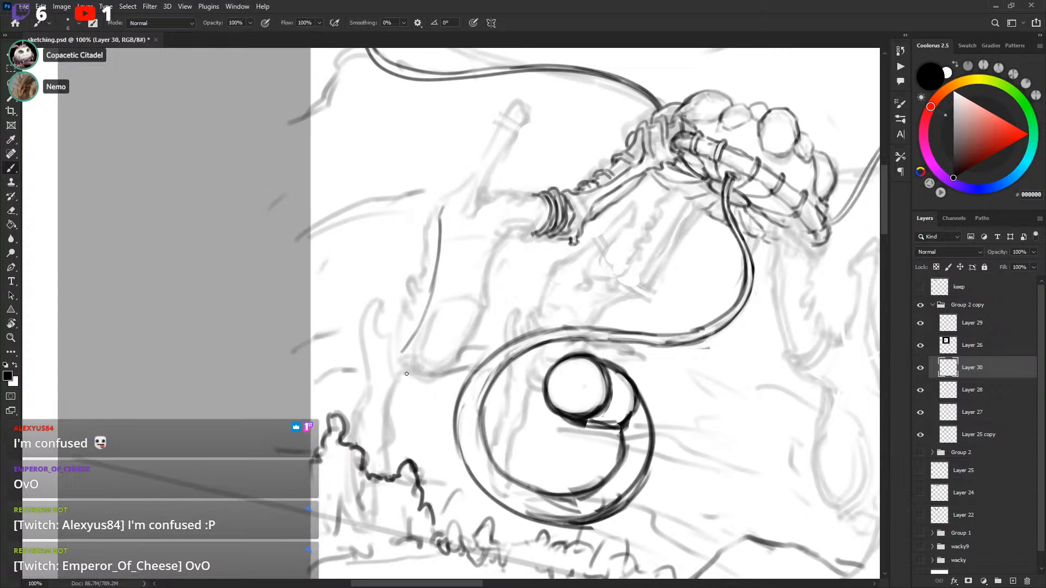
pyautogui.hotkey('ctrl', 'z')
pyautogui.hotkey('ctrl', 'z')
# Step: Ink a small hook and a downward-curving arch beside the left limb's lower end, redoing the arch until it fits
pyautogui.moveTo(443, 320); pyautogui.dragTo(439, 307)
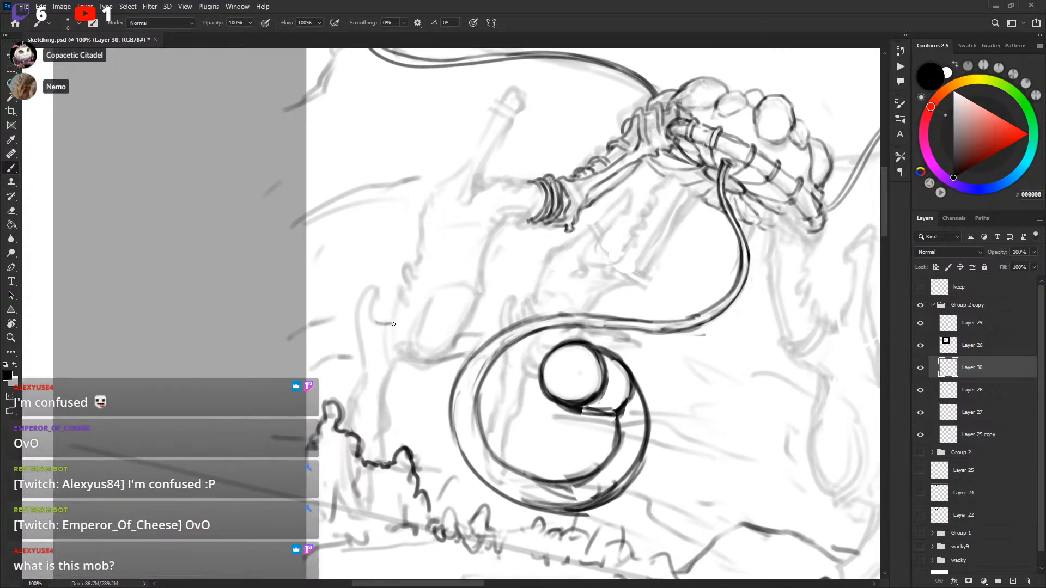
pyautogui.moveTo(399, 340); pyautogui.dragTo(411, 360)
pyautogui.hotkey('ctrl', 'z')
pyautogui.moveTo(390, 322); pyautogui.dragTo(408, 364)
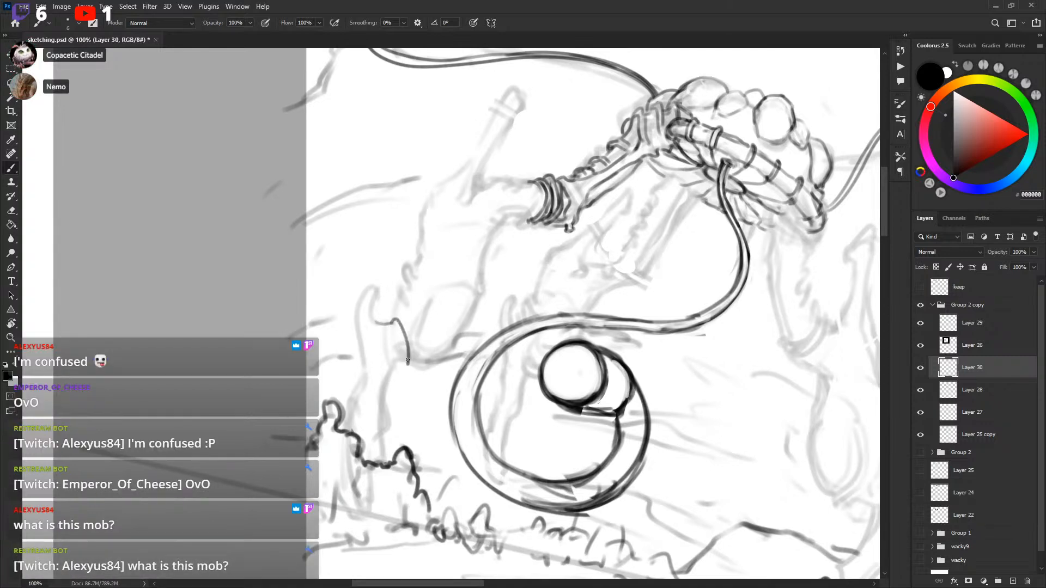
pyautogui.hotkey('ctrl', 'z')
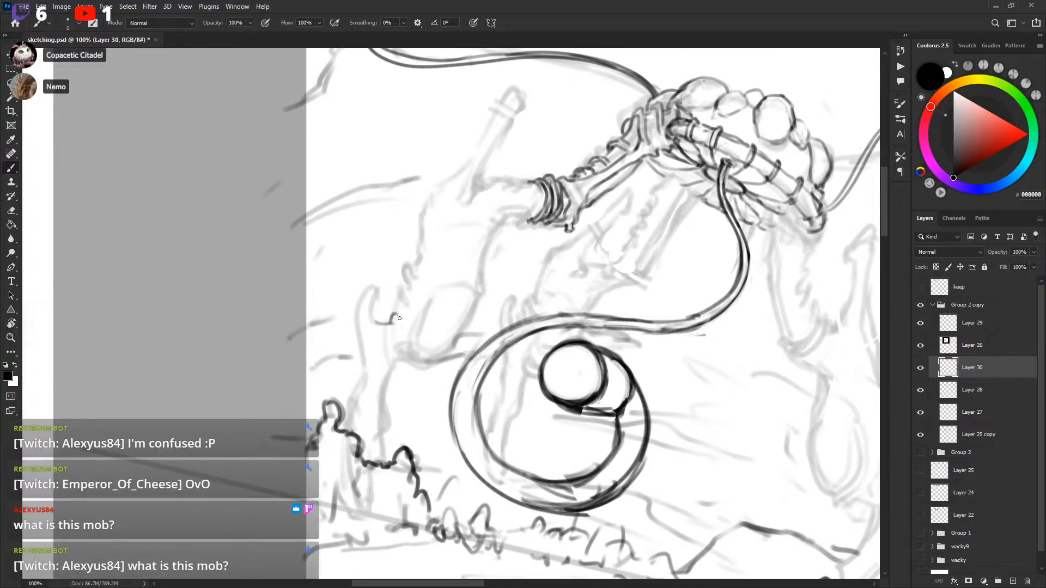
pyautogui.moveTo(512, 293); pyautogui.dragTo(508, 292)
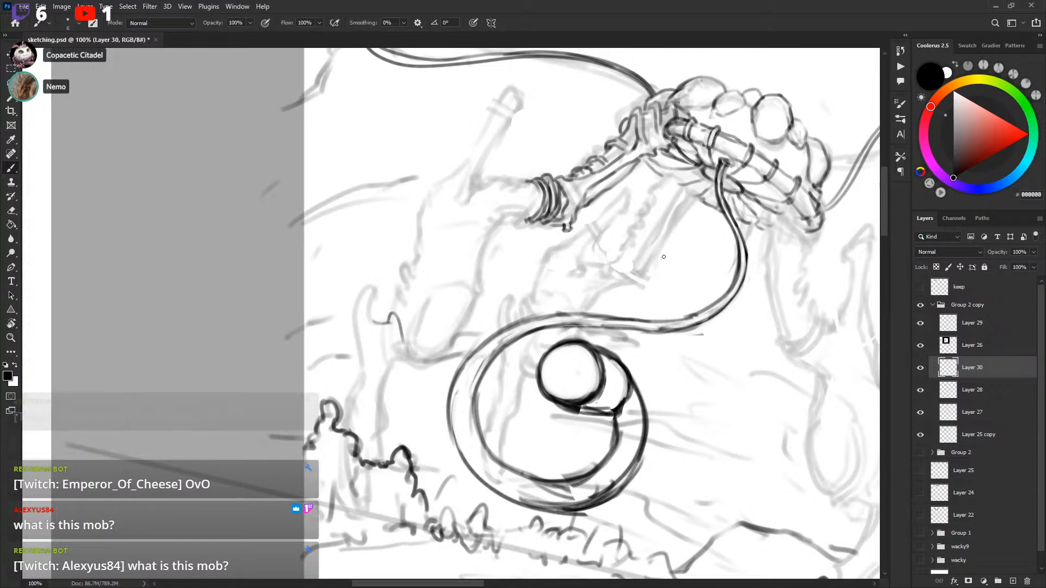
# Step: Examine the whole composition zoomed out, and return to the lower end of the left limb at 100%
pyautogui.moveTo(696, 228); pyautogui.dragTo(515, 236)
pyautogui.hotkey('ctrl', '-')
pyautogui.hotkey('ctrl', '-')
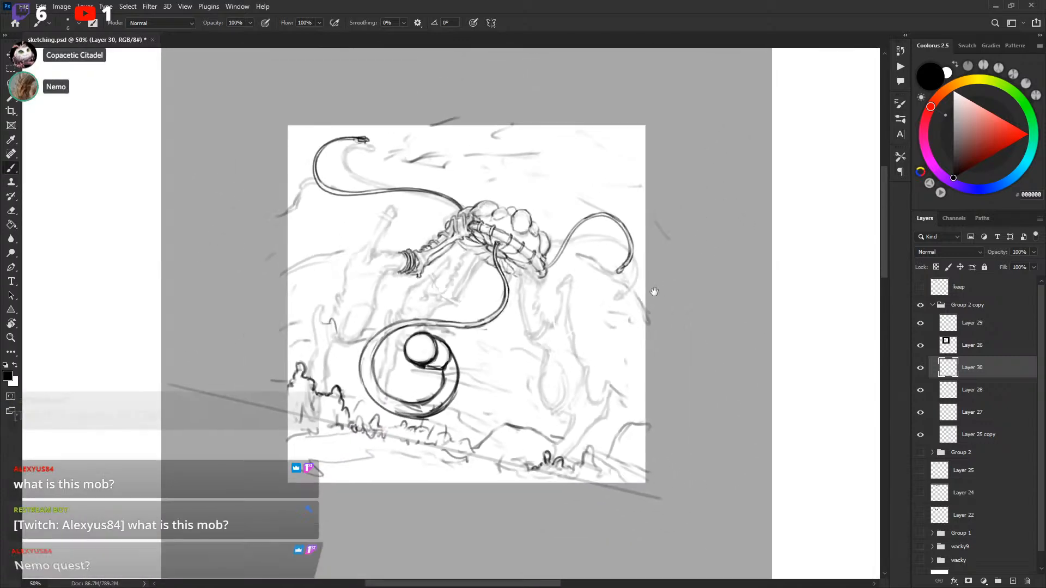
pyautogui.moveTo(656, 274); pyautogui.dragTo(683, 286)
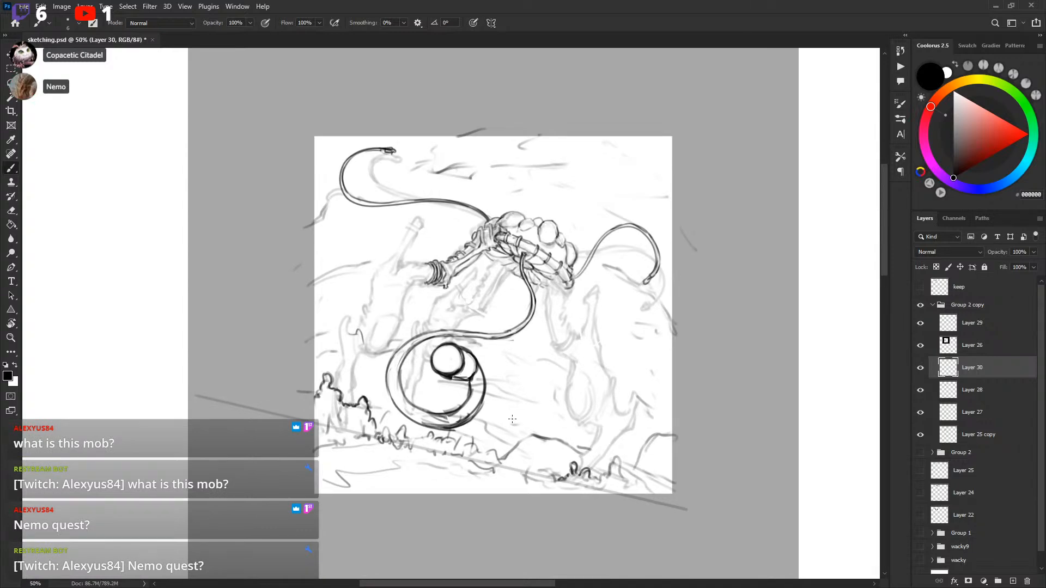
pyautogui.moveTo(671, 320)
pyautogui.mouseDown()
pyautogui.moveTo(690, 317)
pyautogui.moveTo(666, 333)
pyautogui.mouseUp()
pyautogui.hotkey('ctrl', '+')
pyautogui.hotkey('ctrl', '+')
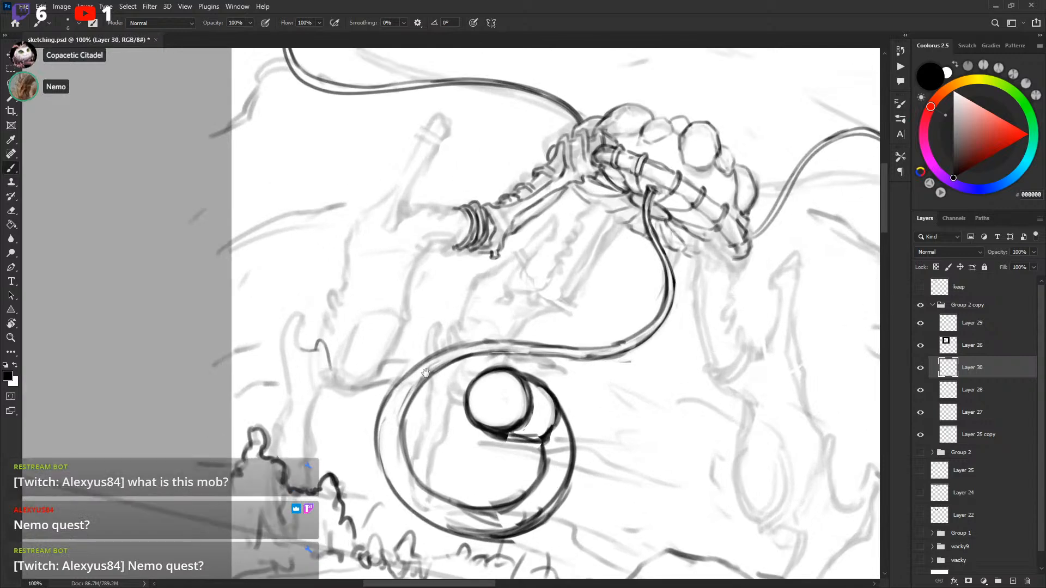
pyautogui.moveTo(425, 372); pyautogui.dragTo(553, 345)
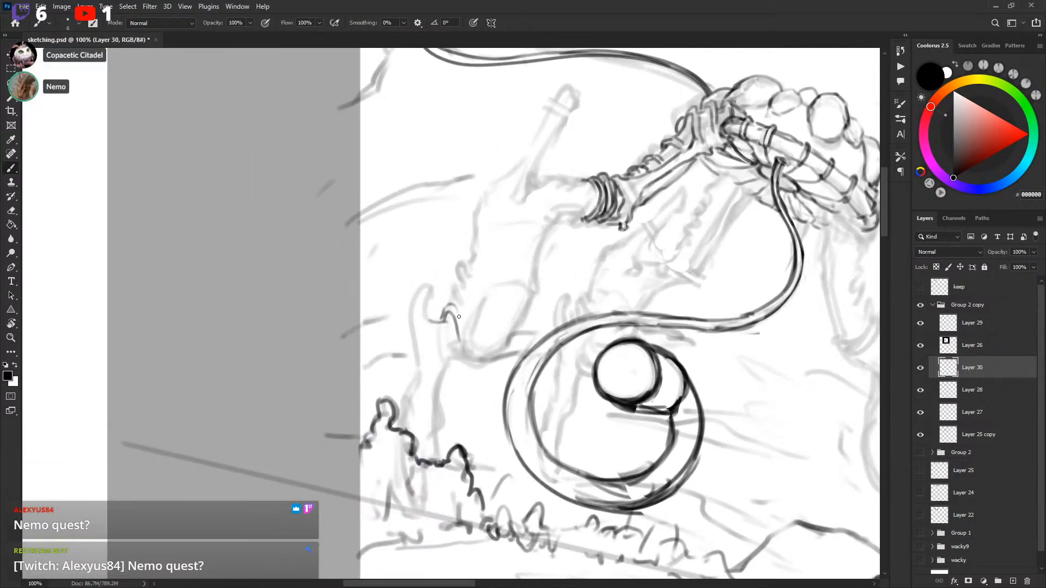
# Step: Ink parallel curved strokes inside the small arch at the left limb's lower end, building up a ribbed band
pyautogui.moveTo(463, 350)
pyautogui.mouseDown()
pyautogui.moveTo(465, 337)
pyautogui.moveTo(459, 351)
pyautogui.mouseUp()
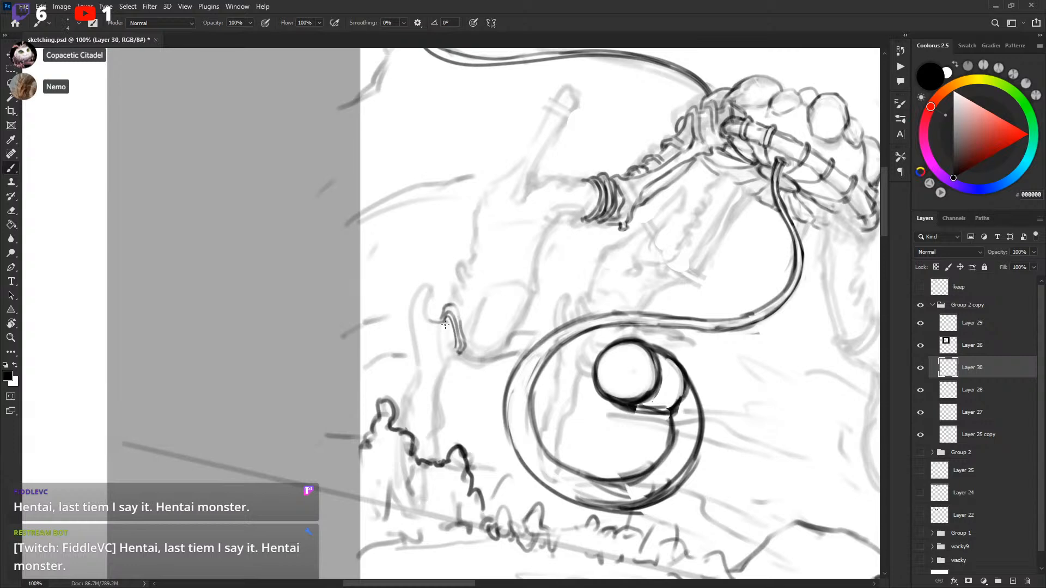
pyautogui.press(']')
pyautogui.moveTo(449, 327); pyautogui.dragTo(455, 351)
pyautogui.press('space')
pyautogui.moveTo(585, 276); pyautogui.dragTo(553, 272)
pyautogui.press('[')
pyautogui.moveTo(426, 341)
pyautogui.mouseDown()
pyautogui.moveTo(429, 353)
pyautogui.moveTo(431, 325)
pyautogui.moveTo(417, 305)
pyautogui.mouseUp()
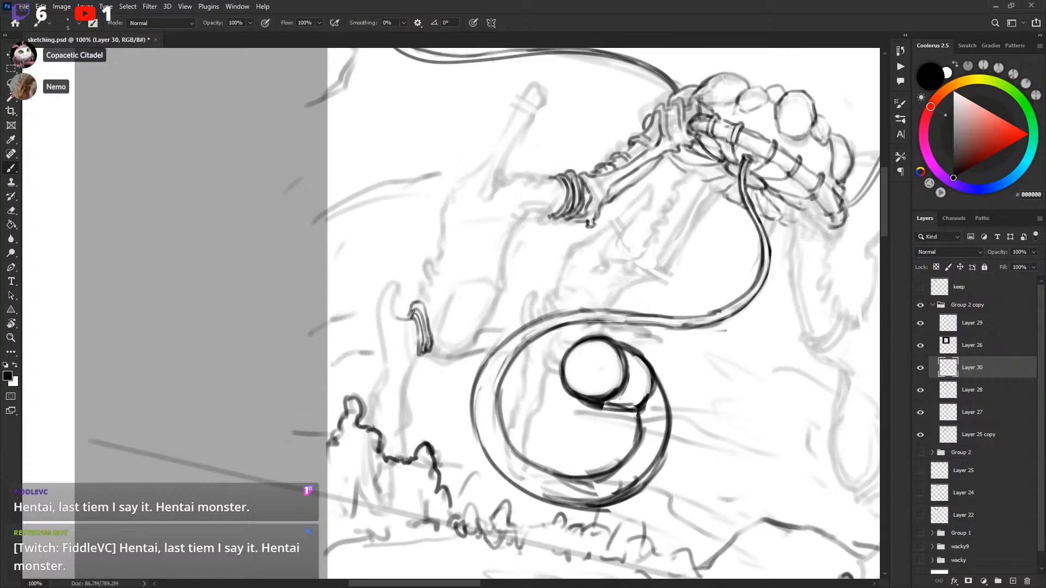
pyautogui.press('x')
pyautogui.press('x')
pyautogui.press('x')
pyautogui.press('x')
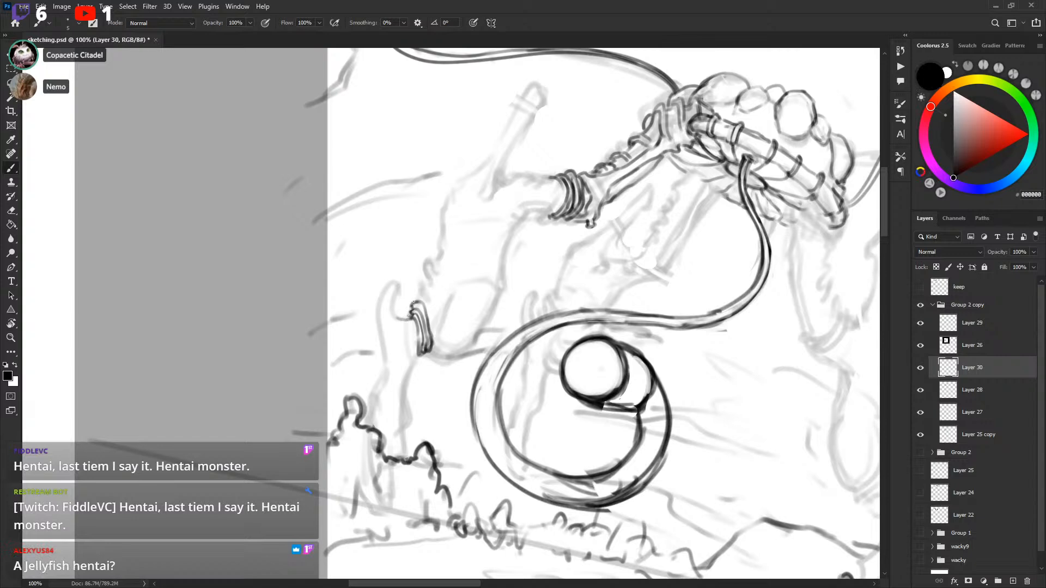
pyautogui.moveTo(518, 338); pyautogui.dragTo(489, 323)
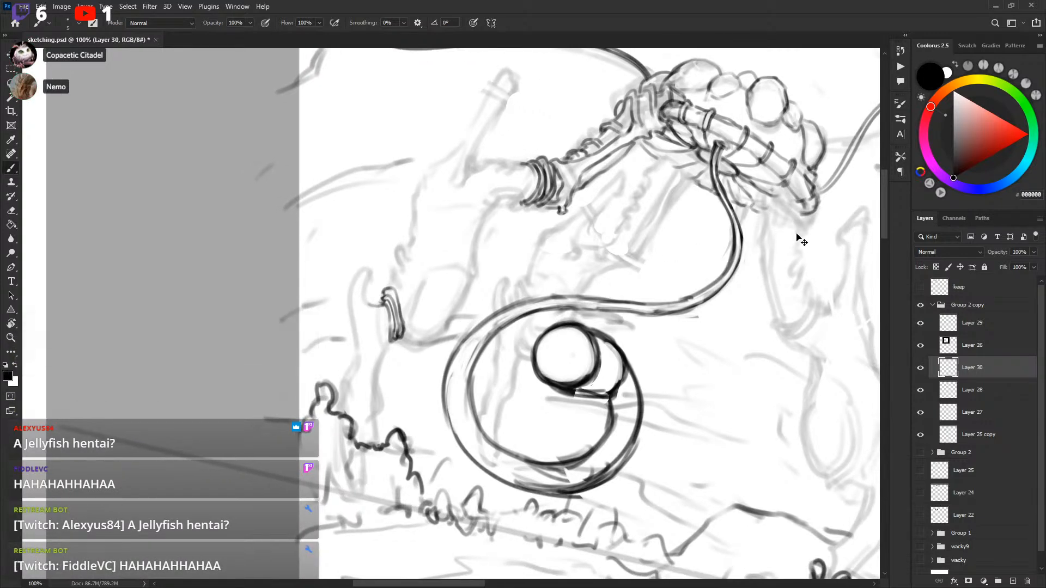
# Step: Check which layer holds the rough left limb, activate Layer 25 copy and lasso the whole limb
pyautogui.hotkey('ctrl', '-')
pyautogui.hotkey('ctrl', '-')
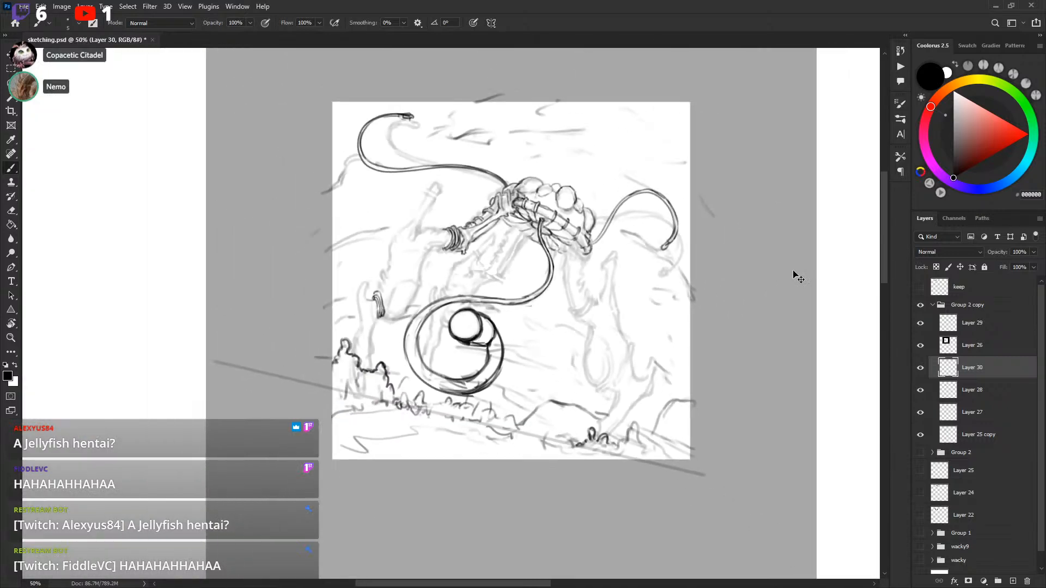
pyautogui.hotkey('ctrl', '+')
pyautogui.moveTo(572, 355); pyautogui.dragTo(654, 368)
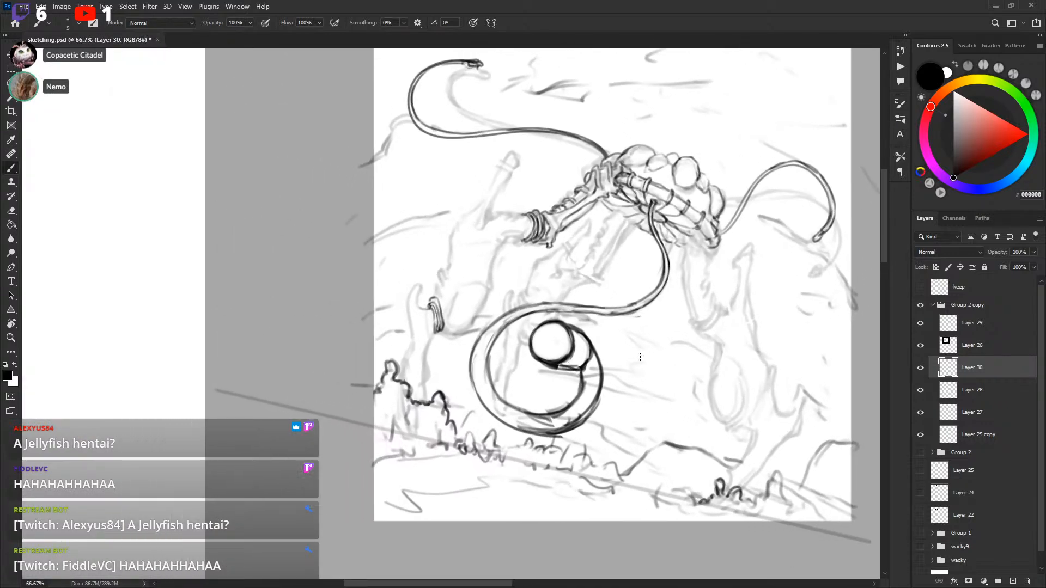
pyautogui.click(922, 391)
pyautogui.click(921, 392)
pyautogui.click(921, 413)
pyautogui.click(922, 415)
pyautogui.click(922, 436)
pyautogui.click(921, 435)
pyautogui.click(953, 434)
pyautogui.press('l')
pyautogui.moveTo(427, 380)
pyautogui.mouseDown()
pyautogui.moveTo(406, 374)
pyautogui.moveTo(419, 257)
pyautogui.moveTo(431, 277)
pyautogui.moveTo(483, 172)
pyautogui.moveTo(516, 145)
pyautogui.moveTo(523, 176)
pyautogui.moveTo(508, 196)
pyautogui.moveTo(493, 296)
pyautogui.moveTo(431, 377)
pyautogui.mouseUp()
# Step: Free-transform the lassoed limb, stretching its lower outer corner down past the canvas edge and shifting the limb slightly toward the body
pyautogui.hotkey('ctrl', 't')
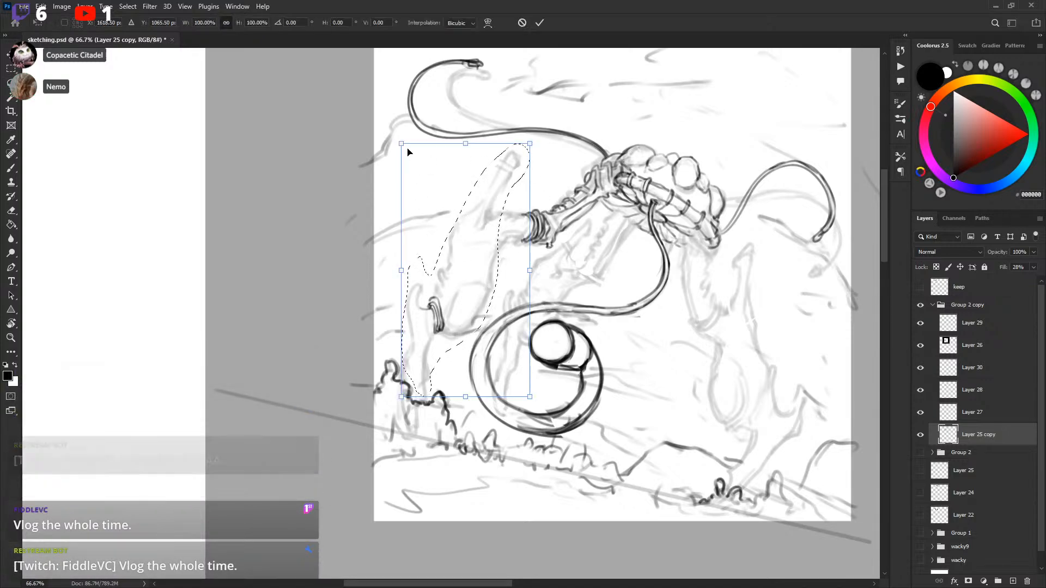
pyautogui.moveTo(402, 143); pyautogui.dragTo(400, 140)
pyautogui.moveTo(401, 398); pyautogui.dragTo(357, 428)
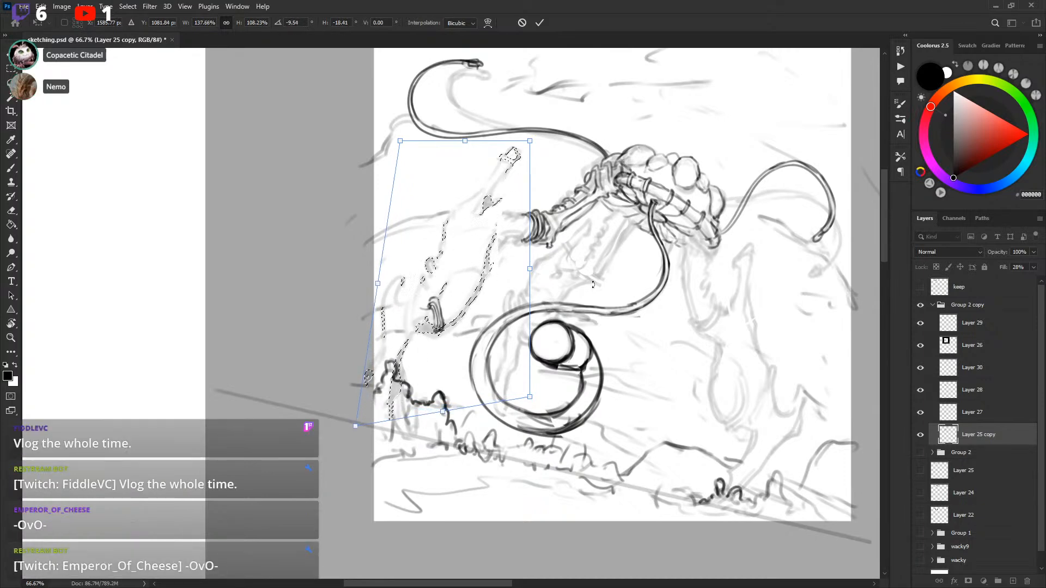
pyautogui.moveTo(492, 340); pyautogui.dragTo(506, 348)
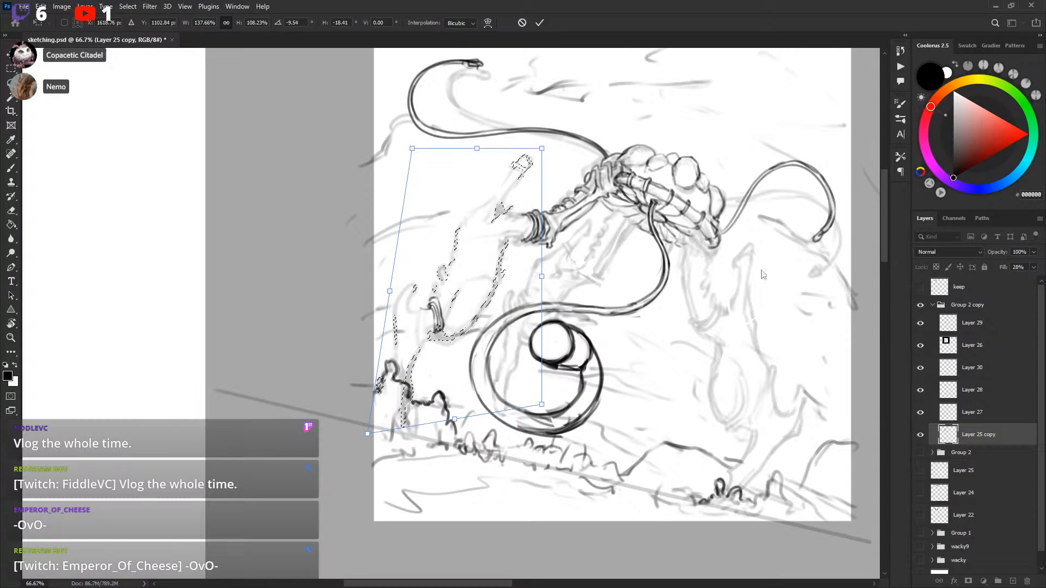
pyautogui.moveTo(753, 300); pyautogui.dragTo(671, 310)
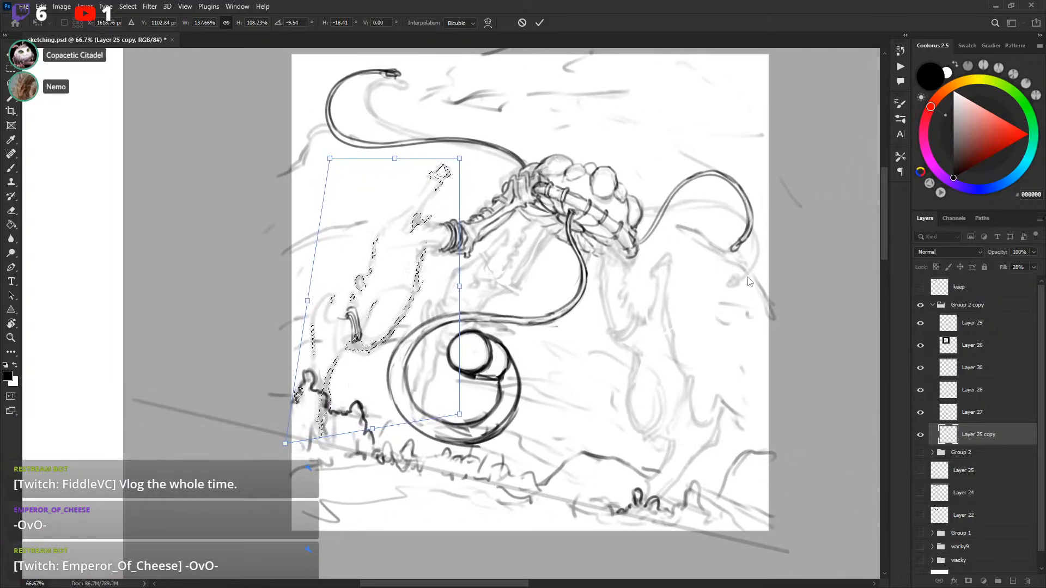
pyautogui.moveTo(723, 303); pyautogui.dragTo(749, 289)
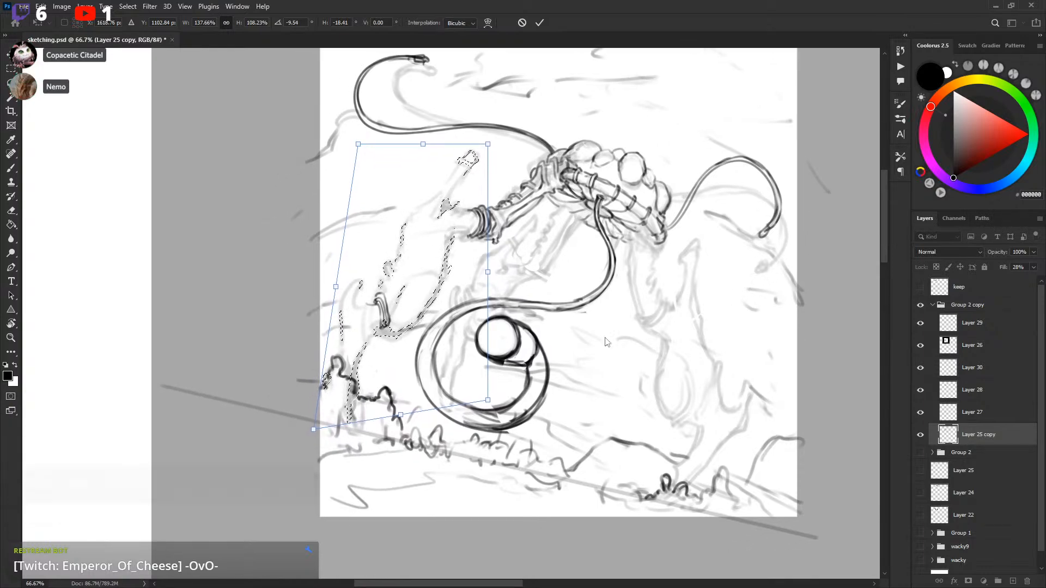
# Step: Move the limb sketch outward from the body, tilt it slightly and stretch its lower outer corner further out
pyautogui.moveTo(431, 387); pyautogui.dragTo(400, 380)
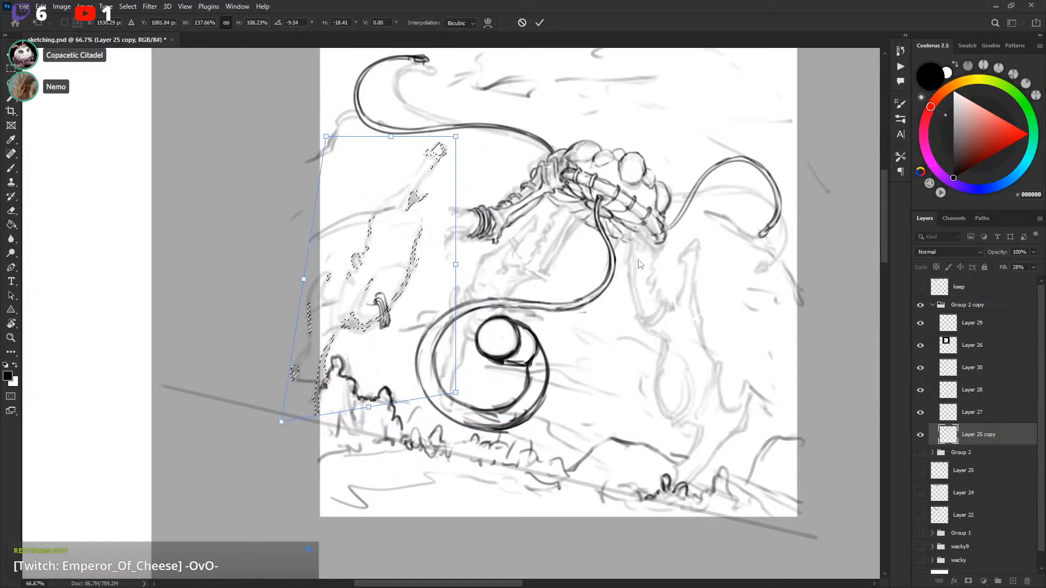
pyautogui.moveTo(419, 345); pyautogui.dragTo(423, 346)
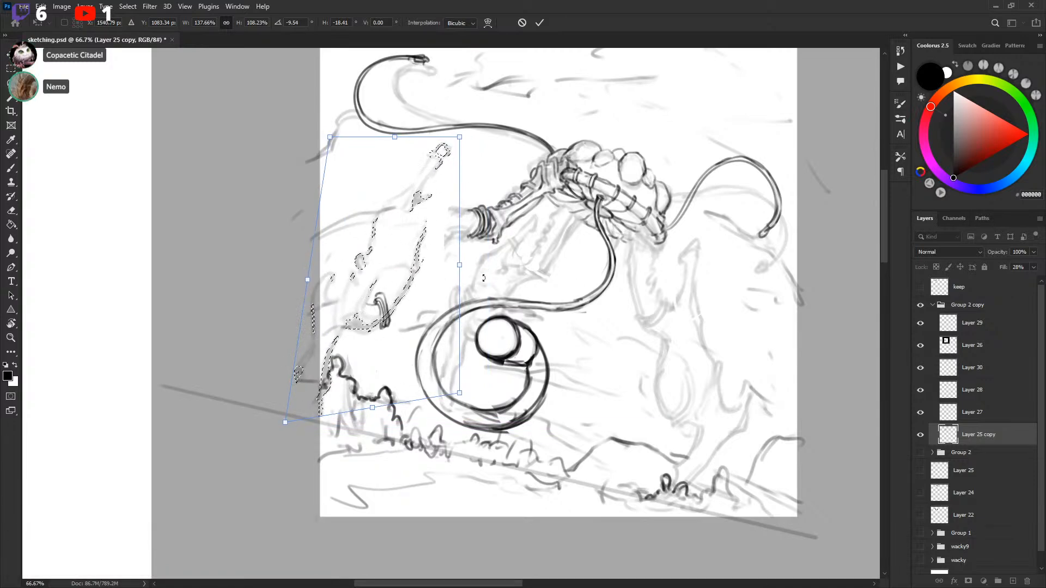
pyautogui.moveTo(490, 270); pyautogui.dragTo(485, 277)
pyautogui.moveTo(431, 316); pyautogui.dragTo(431, 313)
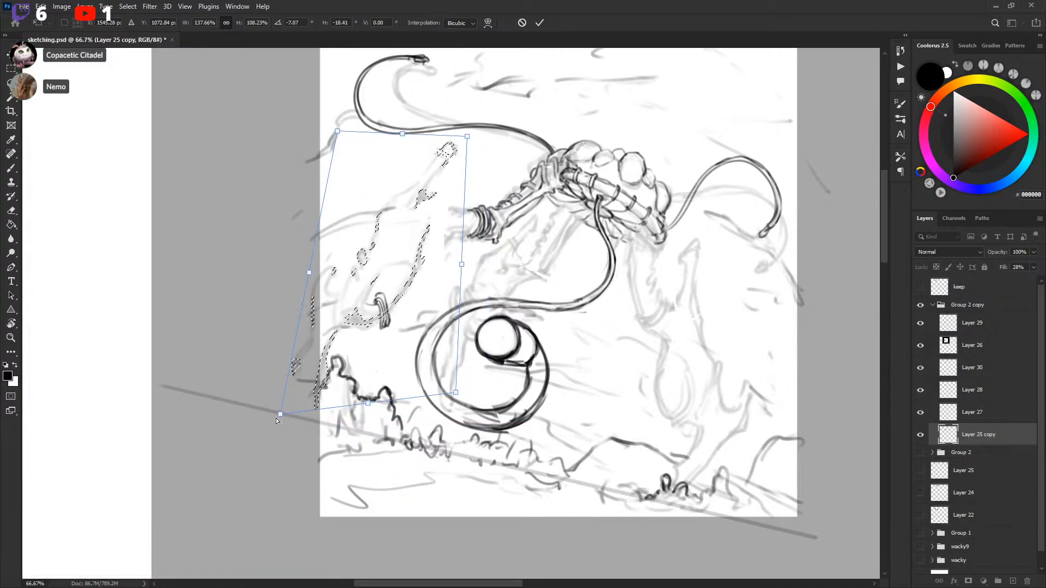
pyautogui.moveTo(276, 417); pyautogui.dragTo(259, 418)
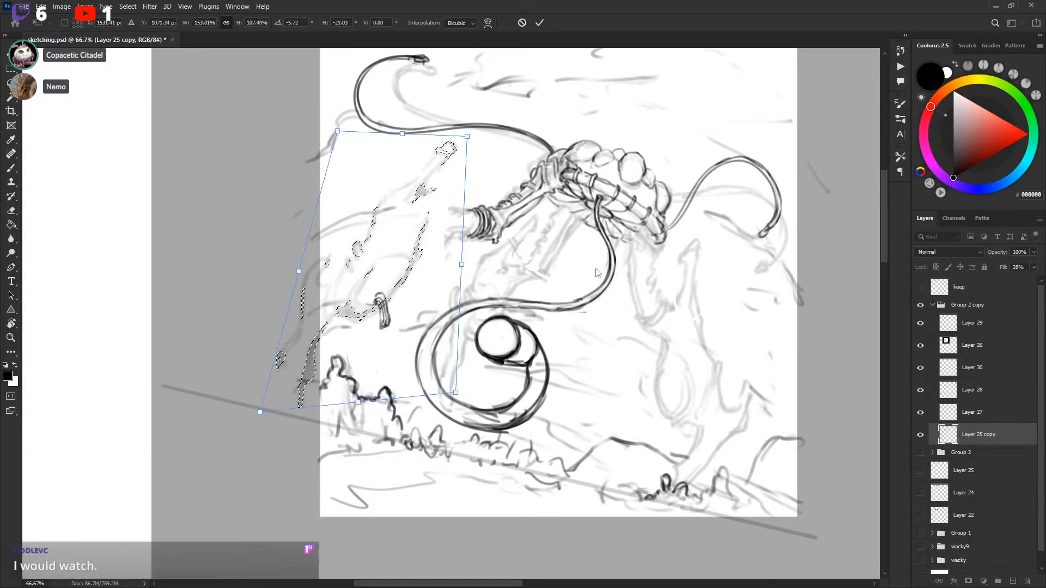
# Step: Tilt and reposition the limb sketch so it meets the ringed joint, then apply the transform and deselect
pyautogui.moveTo(432, 305); pyautogui.dragTo(441, 319)
pyautogui.moveTo(506, 287); pyautogui.dragTo(503, 300)
pyautogui.moveTo(438, 323); pyautogui.dragTo(445, 325)
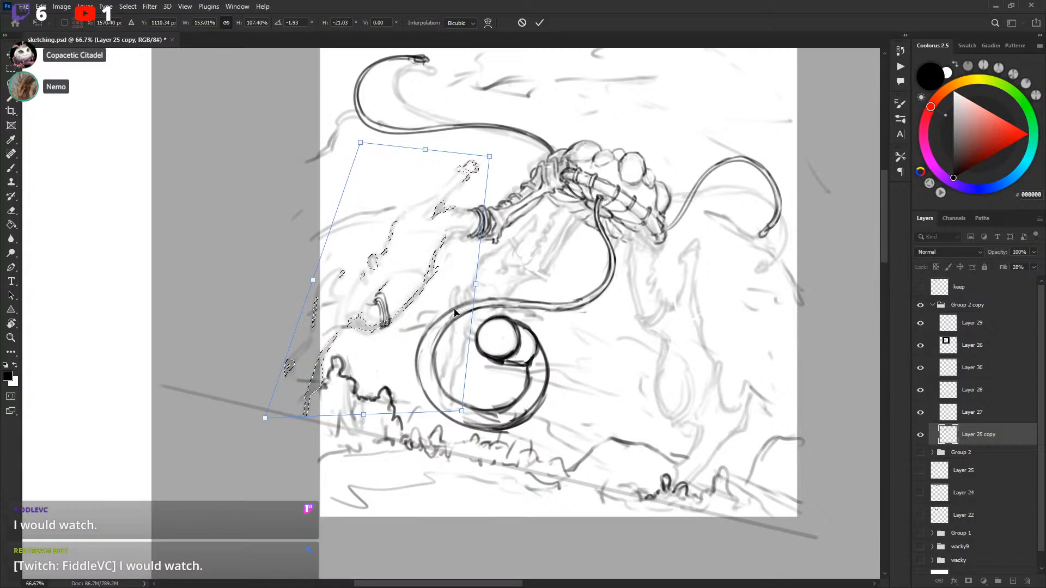
pyautogui.press('Return')
pyautogui.hotkey('ctrl', 'd')
pyautogui.moveTo(743, 261)
pyautogui.mouseDown()
pyautogui.moveTo(673, 321)
pyautogui.moveTo(688, 294)
pyautogui.moveTo(697, 330)
pyautogui.moveTo(722, 288)
pyautogui.mouseUp()
pyautogui.press('b')
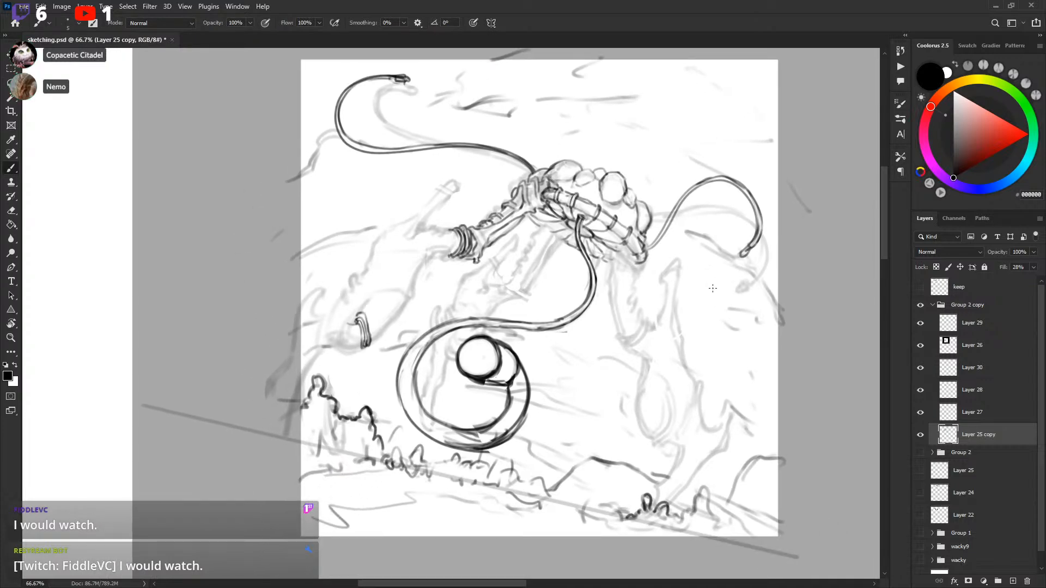
pyautogui.moveTo(670, 344); pyautogui.dragTo(709, 335)
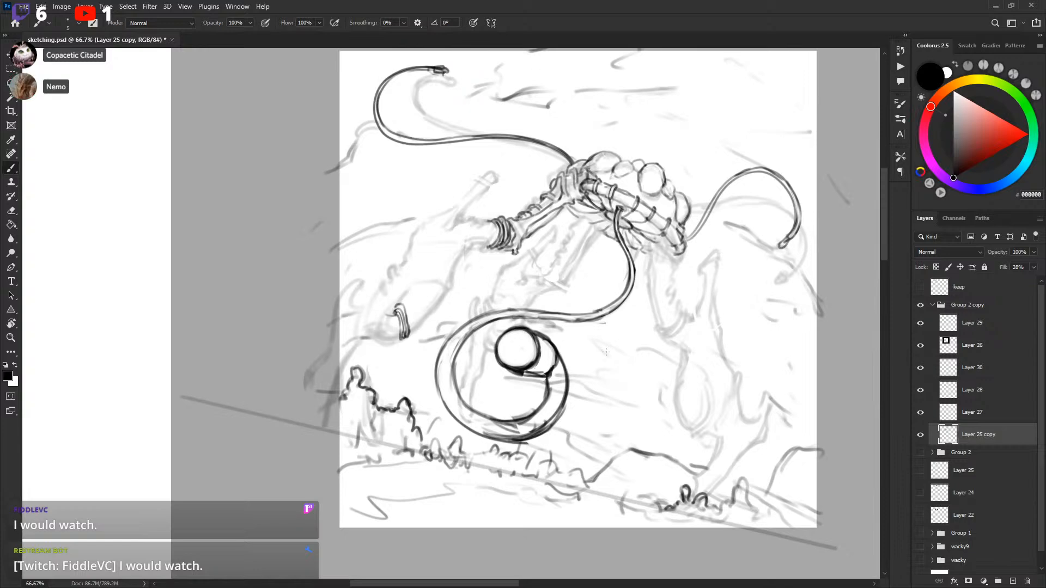
# Step: Find the layer holding the ribbed band, activate Layer 30, and try lassoing and removing the band strokes
pyautogui.click(920, 413)
pyautogui.hotkey('alt', ']')
pyautogui.hotkey('alt', ']')
pyautogui.doubleClick(920, 392)
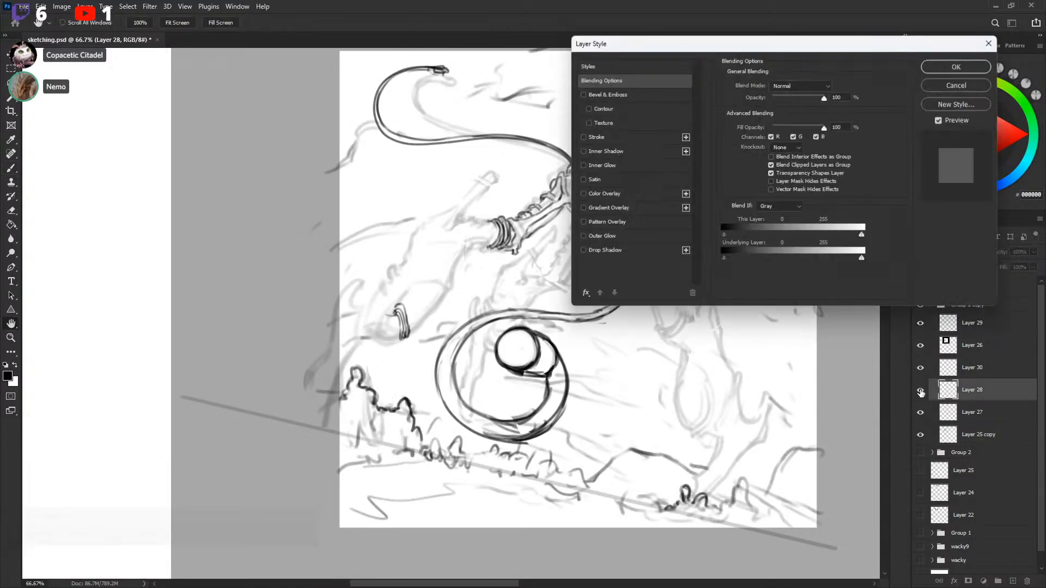
pyautogui.press('Escape')
pyautogui.click(920, 368)
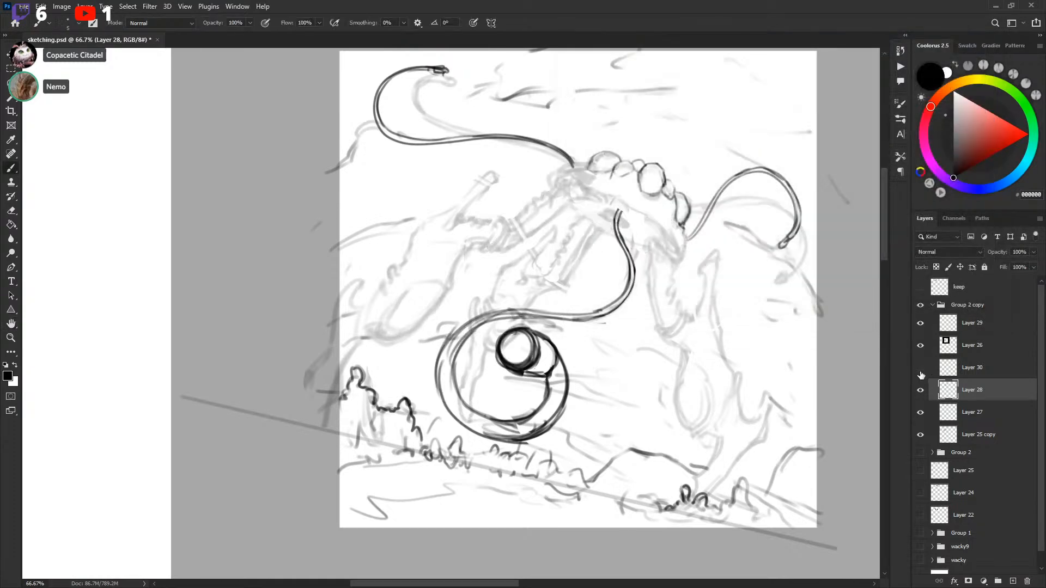
pyautogui.click(920, 371)
pyautogui.click(958, 371)
pyautogui.press('l')
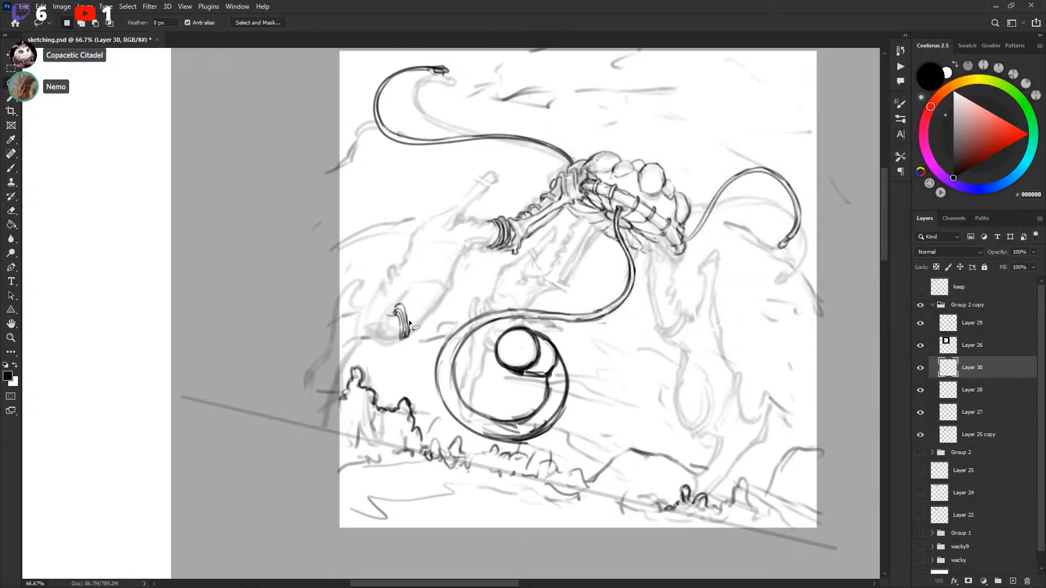
pyautogui.moveTo(415, 272)
pyautogui.mouseDown()
pyautogui.moveTo(423, 314)
pyautogui.moveTo(381, 331)
pyautogui.mouseUp()
pyautogui.hotkey('ctrl', 'd')
pyautogui.press('b')
# Step: Undo the last trial strokes on Layer 30
pyautogui.hotkey('ctrl', 'z')
pyautogui.hotkey('ctrl', 'z')
pyautogui.hotkey('ctrl', 'z')
pyautogui.hotkey('ctrl', 'z')
pyautogui.hotkey('ctrl', 'z')
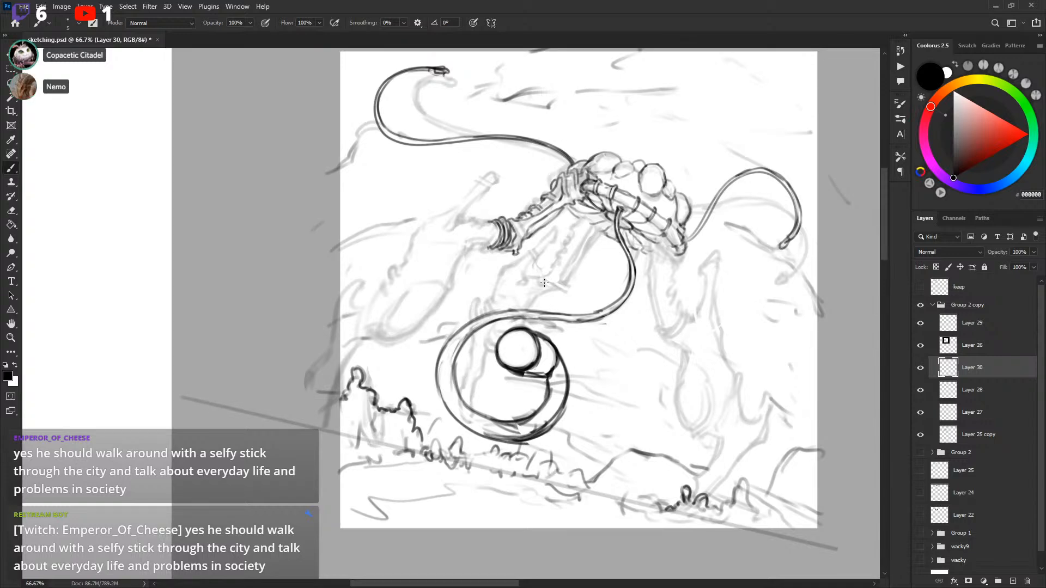
# Step: Try inking the left limb's long outer curve and a pointed, jagged outline around its lower end
pyautogui.moveTo(602, 323); pyautogui.dragTo(600, 324)
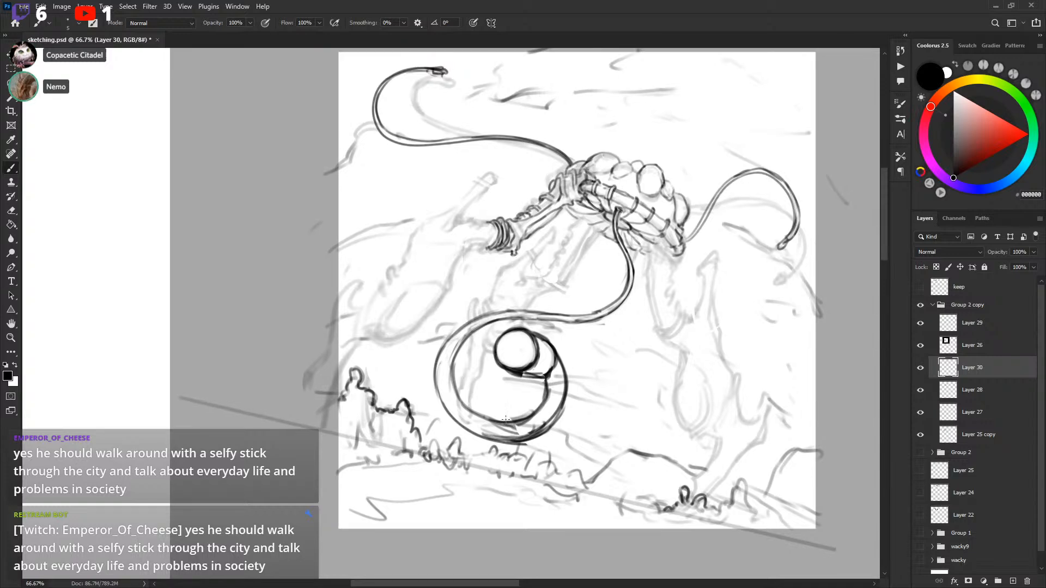
pyautogui.moveTo(462, 331); pyautogui.dragTo(476, 340)
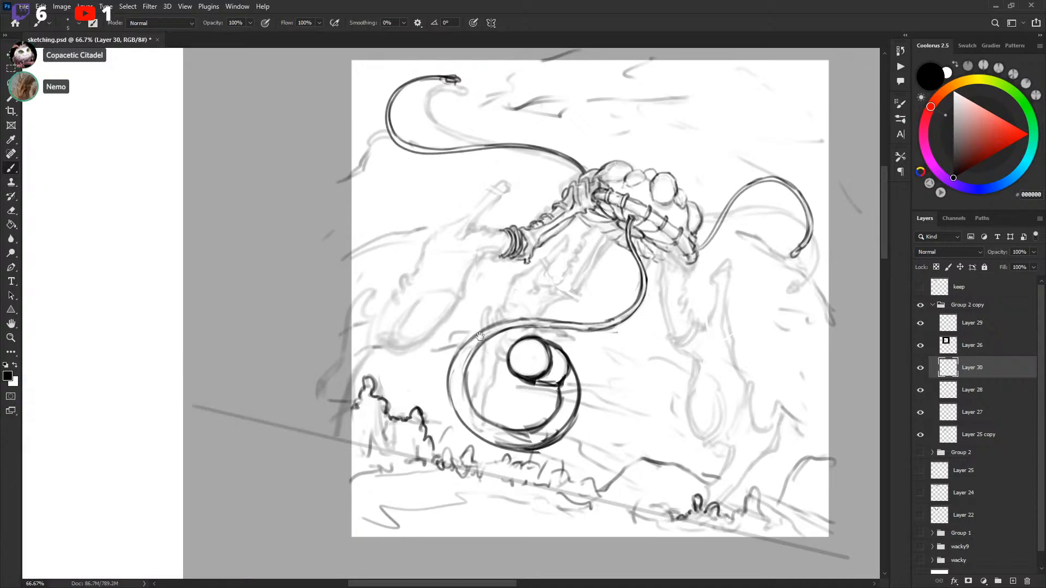
pyautogui.moveTo(479, 336)
pyautogui.mouseDown()
pyautogui.moveTo(487, 346)
pyautogui.moveTo(589, 341)
pyautogui.mouseUp()
pyautogui.moveTo(450, 336)
pyautogui.mouseDown()
pyautogui.moveTo(484, 297)
pyautogui.moveTo(496, 255)
pyautogui.mouseUp()
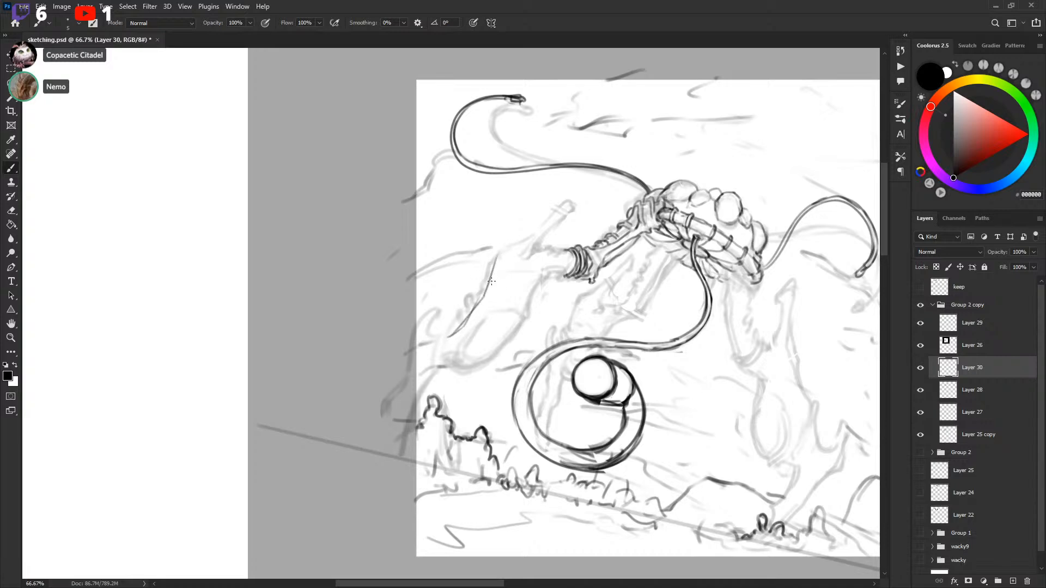
pyautogui.moveTo(460, 363)
pyautogui.mouseDown()
pyautogui.moveTo(465, 339)
pyautogui.moveTo(455, 345)
pyautogui.mouseUp()
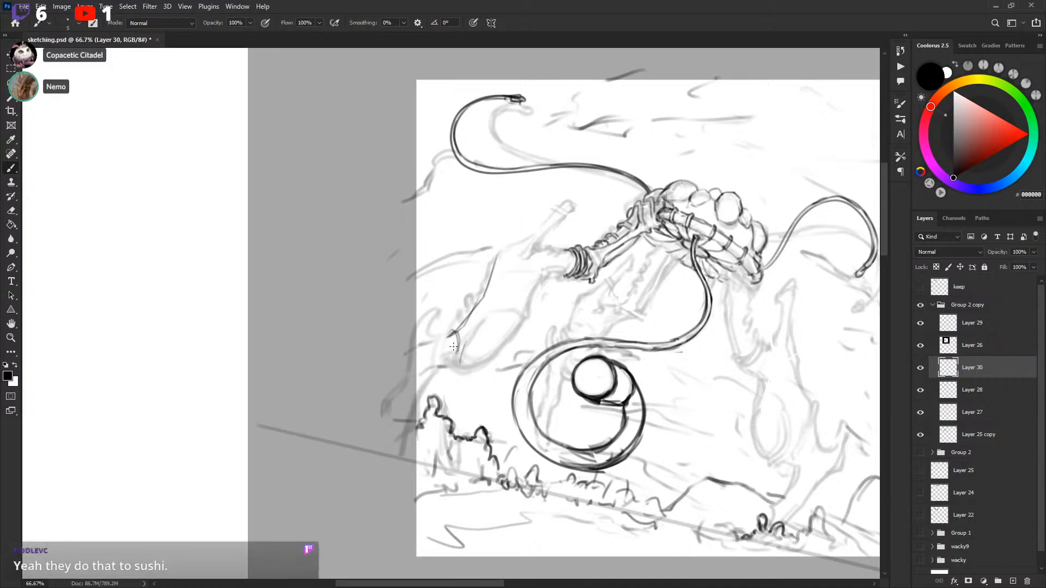
pyautogui.moveTo(463, 298); pyautogui.dragTo(432, 331)
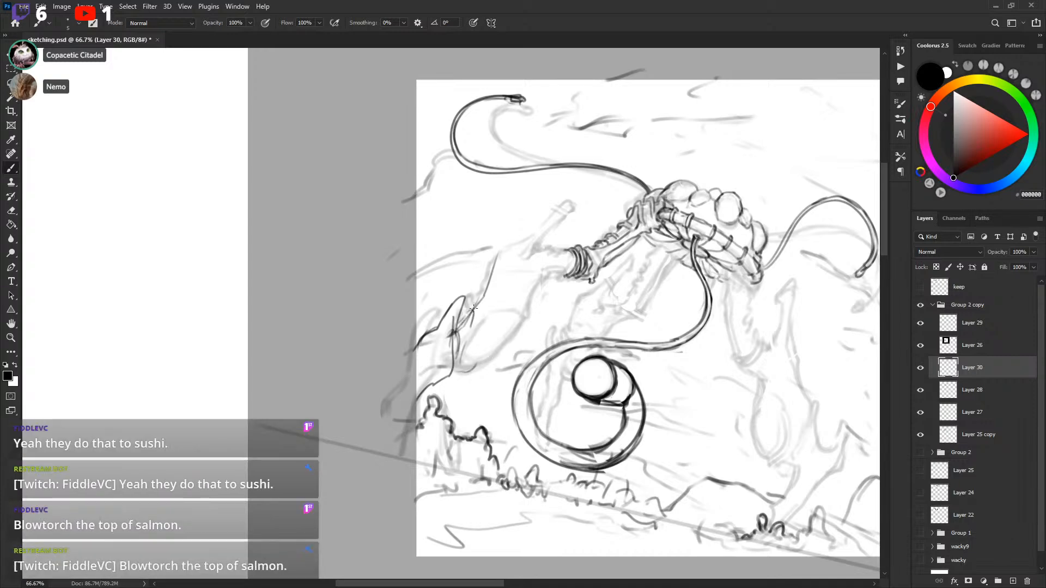
pyautogui.moveTo(468, 306); pyautogui.dragTo(463, 301)
# Step: Try lassoing the pointed outline on Layer 30 and moving it slightly up and outward, then deselect and view the whole canvas
pyautogui.click(921, 370)
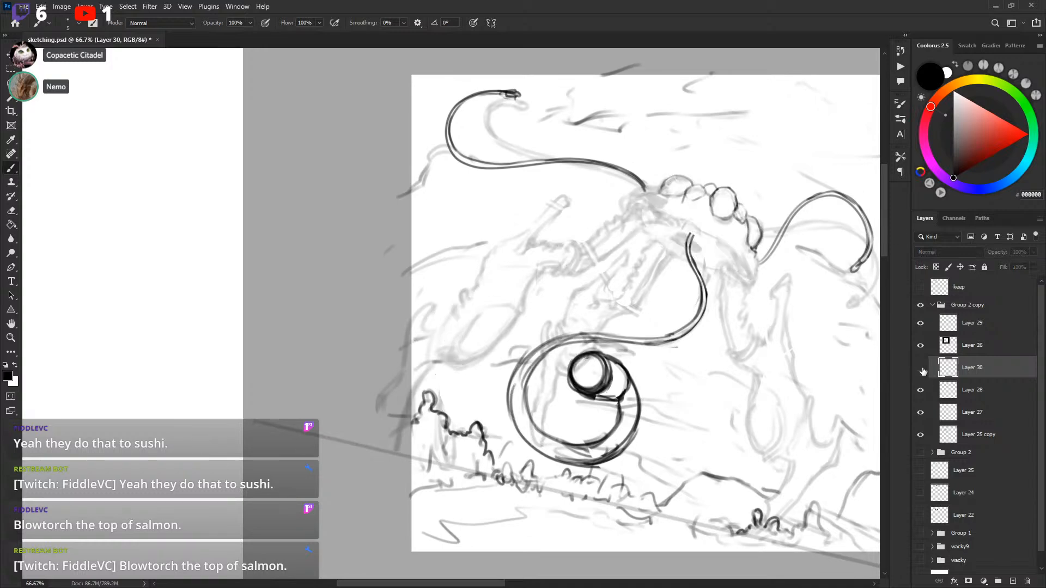
pyautogui.click(921, 370)
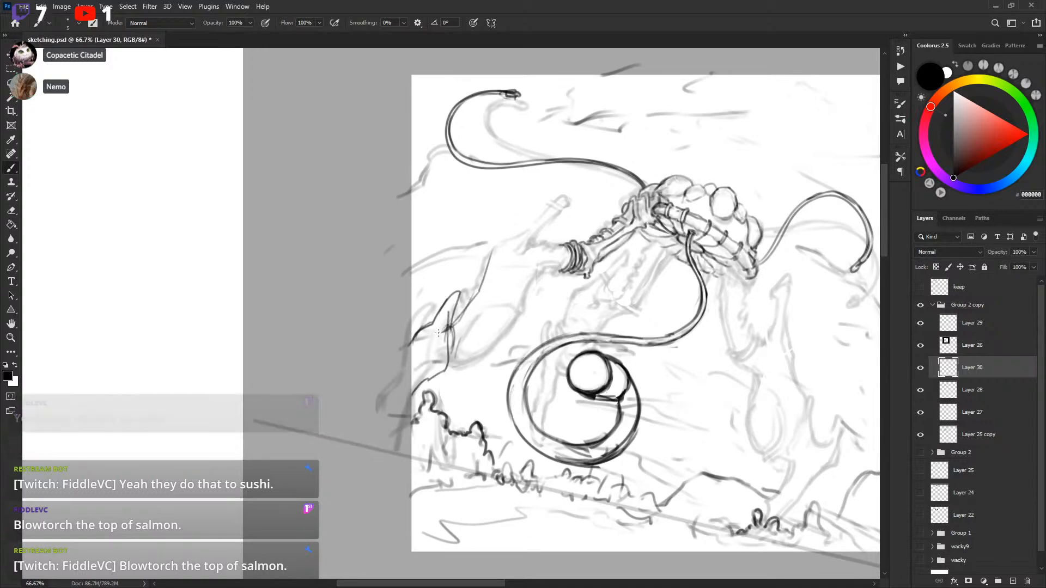
pyautogui.press('l')
pyautogui.moveTo(410, 323)
pyautogui.mouseDown()
pyautogui.moveTo(396, 430)
pyautogui.moveTo(475, 357)
pyautogui.mouseUp()
pyautogui.moveTo(466, 297); pyautogui.dragTo(455, 285)
pyautogui.moveTo(462, 343); pyautogui.dragTo(452, 326)
pyautogui.press('v')
pyautogui.hotkey('ctrl', 'd')
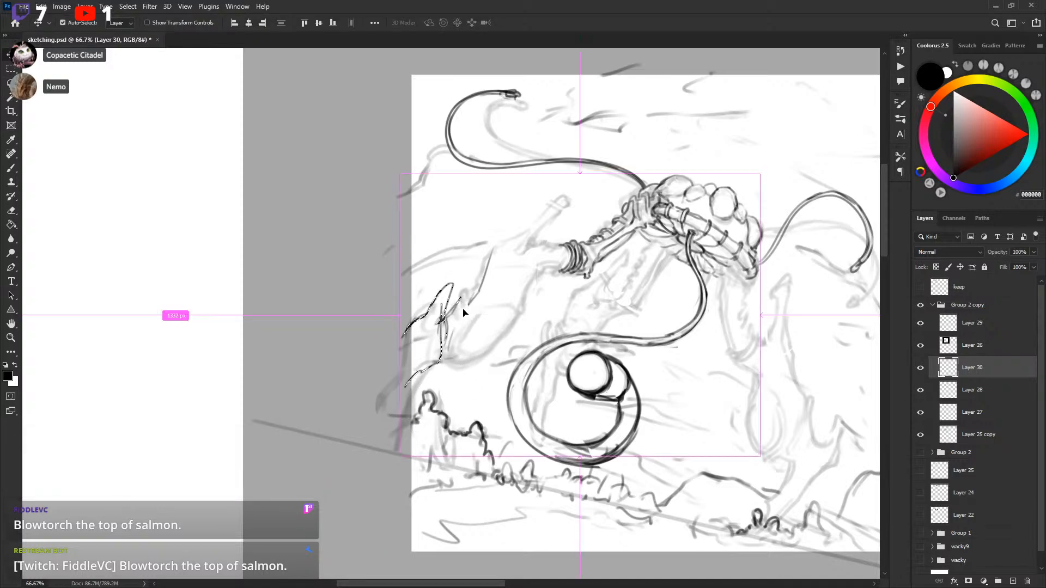
pyautogui.press('b')
pyautogui.moveTo(780, 282); pyautogui.dragTo(688, 278)
pyautogui.hotkey('ctrl', '-')
pyautogui.moveTo(741, 323); pyautogui.dragTo(715, 315)
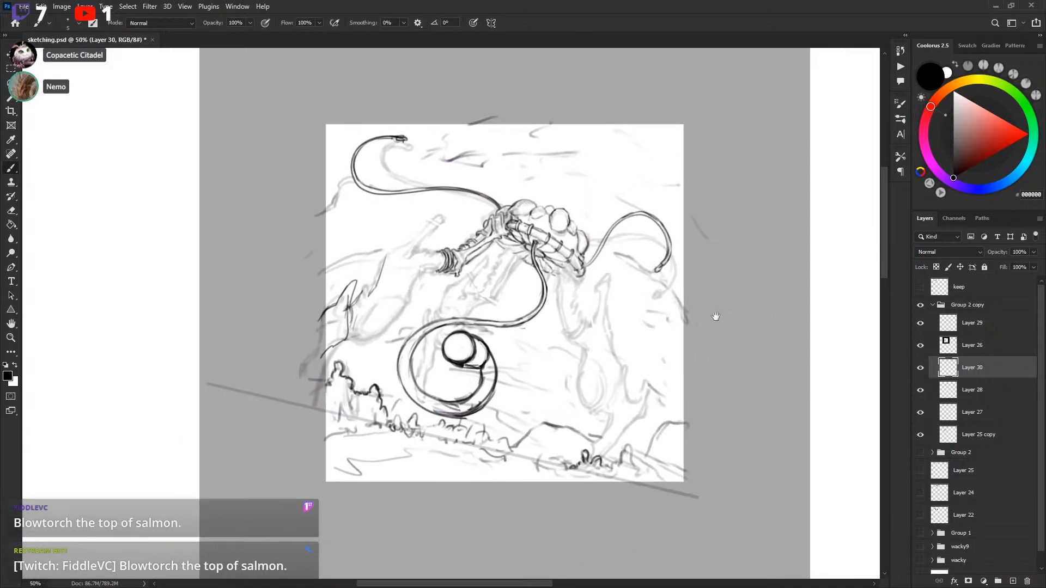
# Step: Undo the last trial ink strokes around the left limb on Layer 30, back to the earlier clean sketch
pyautogui.hotkey('ctrl', 'z')
pyautogui.hotkey('ctrl', 'z')
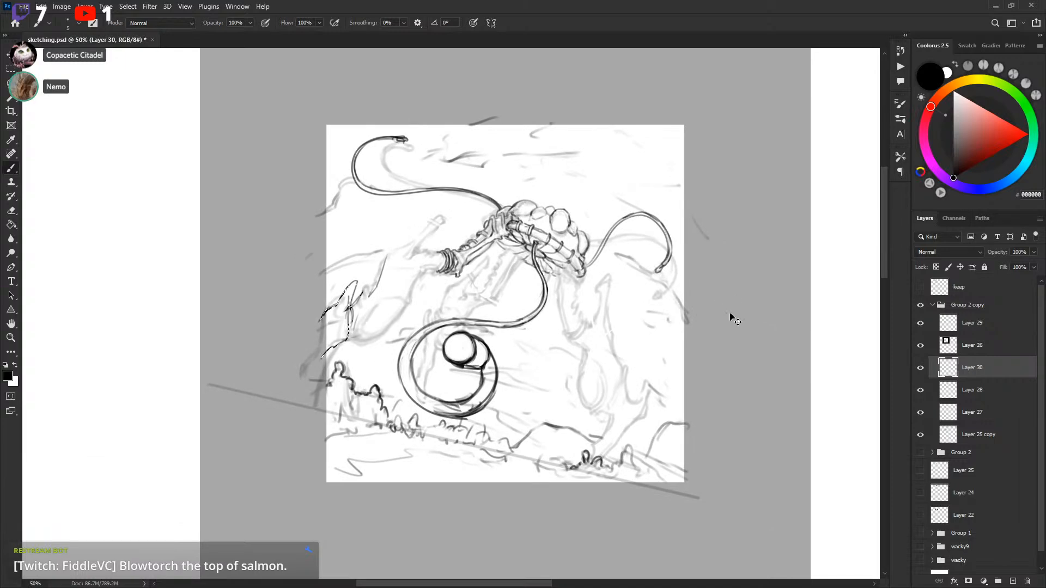
pyautogui.hotkey('ctrl', 'z')
pyautogui.hotkey('ctrl', 'z')
pyautogui.hotkey('ctrl', 'z')
pyautogui.hotkey('ctrl', 'z')
pyautogui.hotkey('ctrl', 'z')
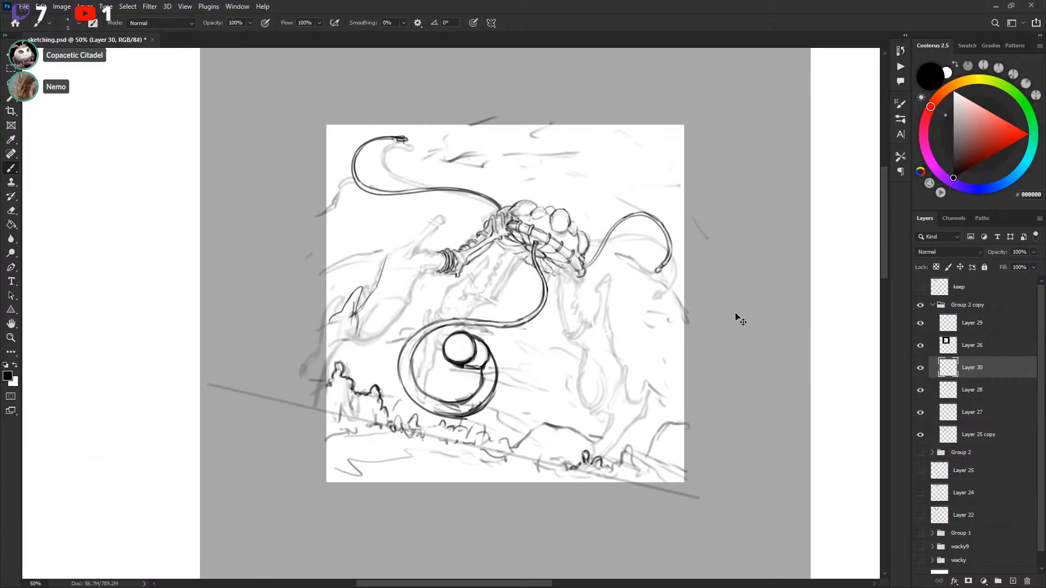
pyautogui.hotkey('ctrl', 'z')
pyautogui.hotkey('ctrl', 'z')
pyautogui.hotkey('ctrl', 'z')
pyautogui.hotkey('ctrl', 'z')
pyautogui.hotkey('ctrl', 'z')
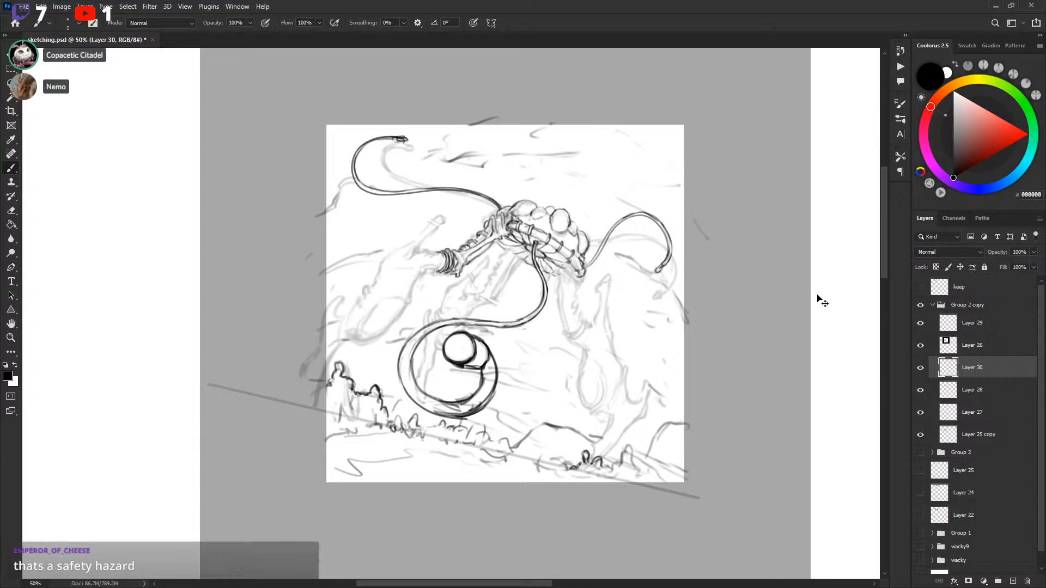
pyautogui.hotkey('ctrl', 'shift', 'z')
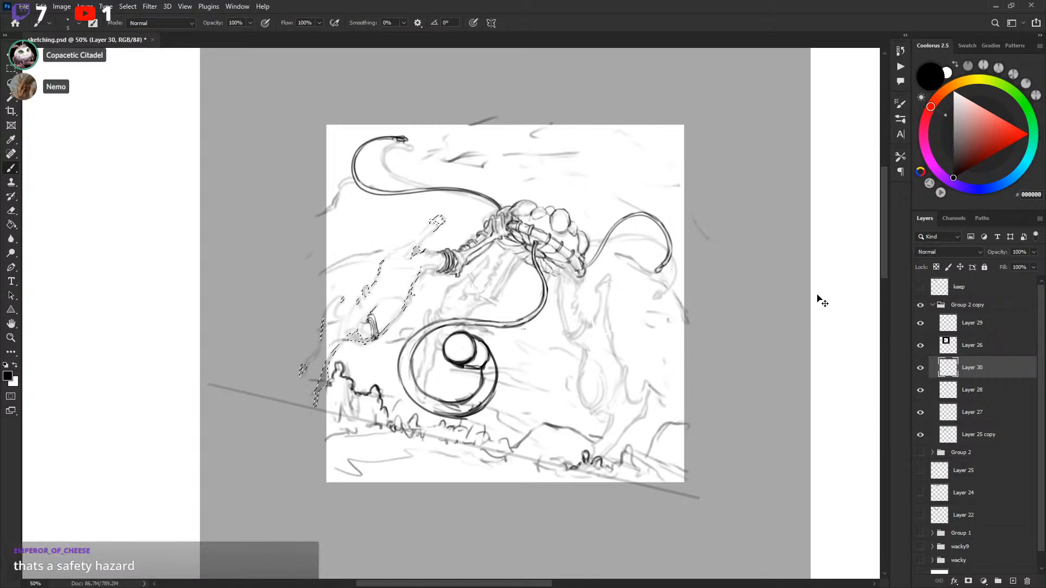
# Step: Lasso and adjust the bush outline at the canvas's left edge on Layer 30, then return to the brush
pyautogui.moveTo(704, 336)
pyautogui.mouseDown()
pyautogui.moveTo(751, 306)
pyautogui.moveTo(760, 334)
pyautogui.mouseUp()
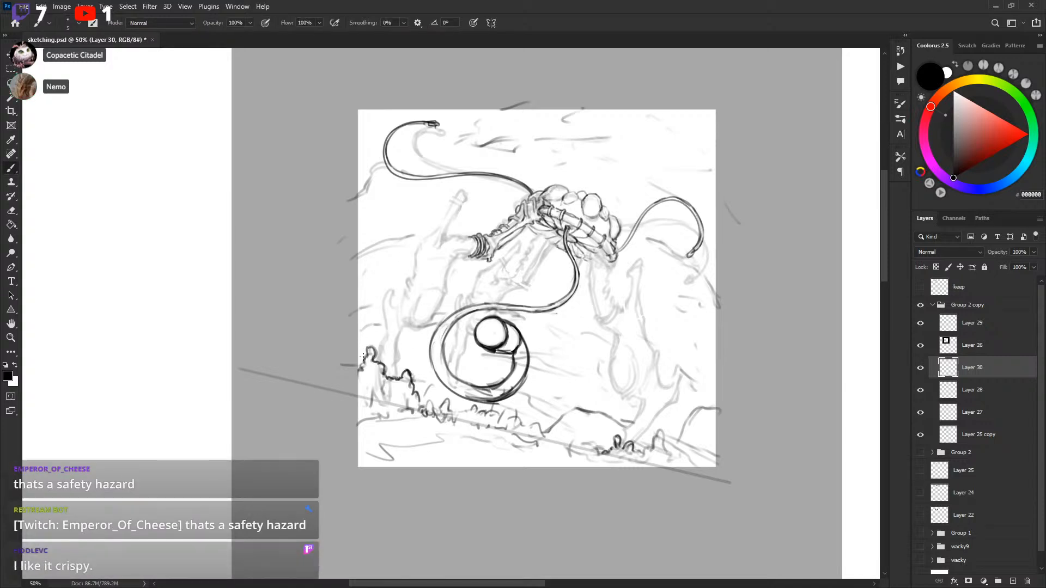
pyautogui.press('l')
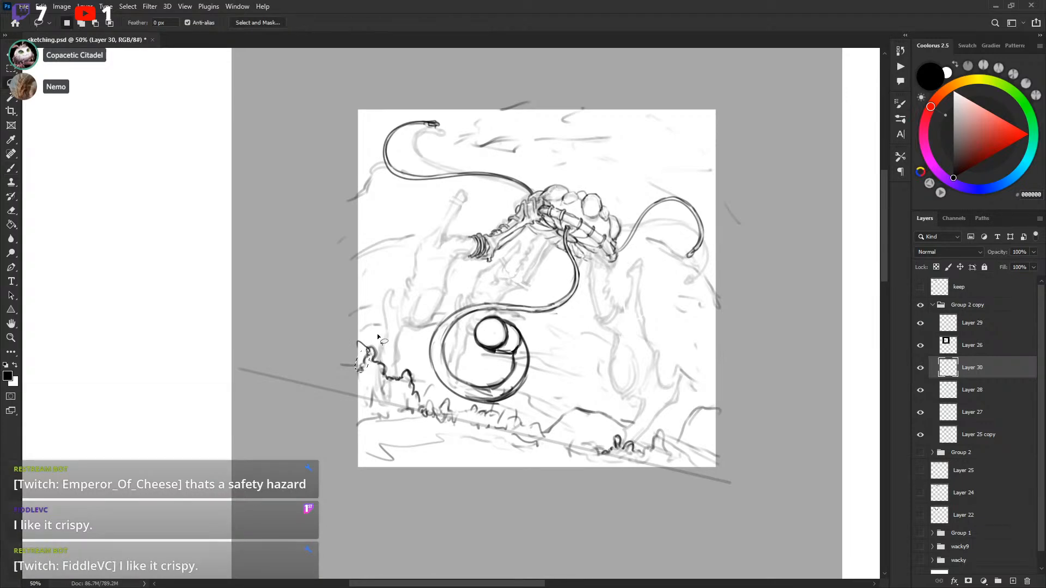
pyautogui.press('b')
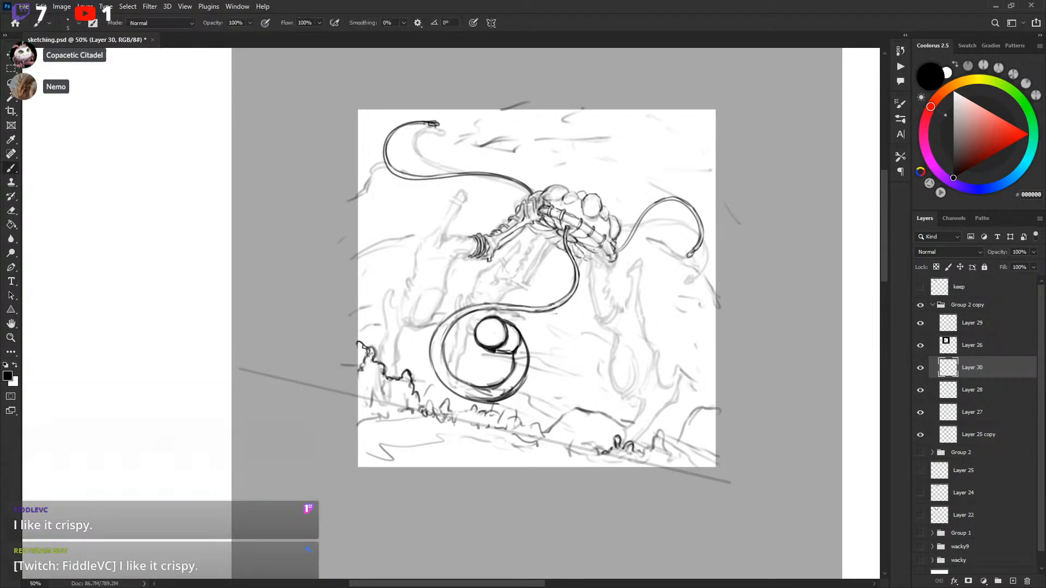
# Step: Try inking a tall, rounded shape near the canvas's left edge on Layer 30, then lasso and cut it
pyautogui.moveTo(371, 293)
pyautogui.mouseDown()
pyautogui.moveTo(388, 311)
pyautogui.moveTo(384, 363)
pyautogui.mouseUp()
pyautogui.hotkey('ctrl', 'z')
pyautogui.hotkey('ctrl', 'z')
pyautogui.hotkey('ctrl', 'z')
pyautogui.moveTo(356, 302)
pyautogui.mouseDown()
pyautogui.moveTo(380, 263)
pyautogui.moveTo(386, 309)
pyautogui.mouseUp()
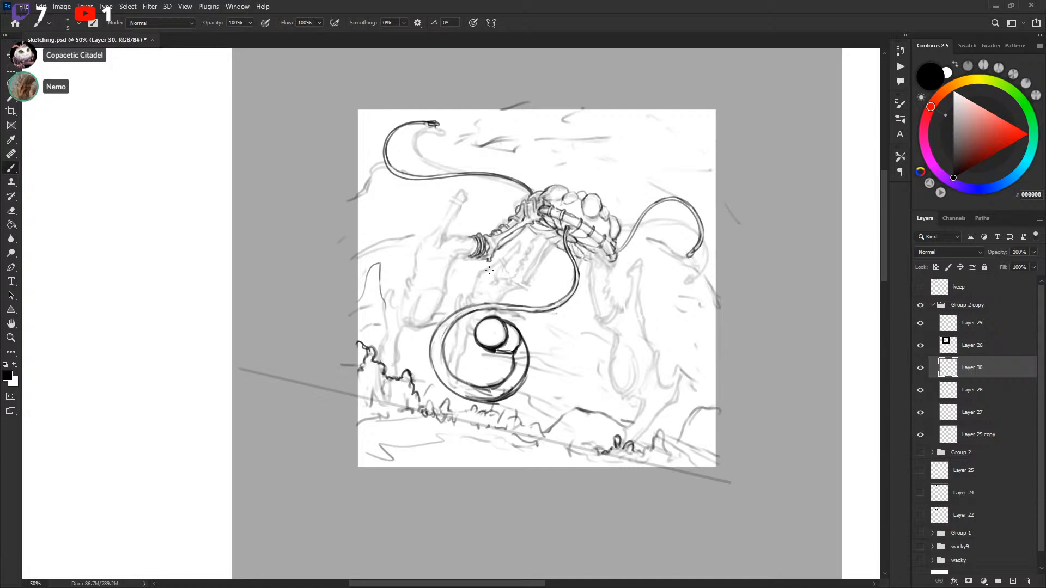
pyautogui.press('l')
pyautogui.moveTo(381, 261); pyautogui.dragTo(382, 253)
pyautogui.hotkey('ctrl', 'x')
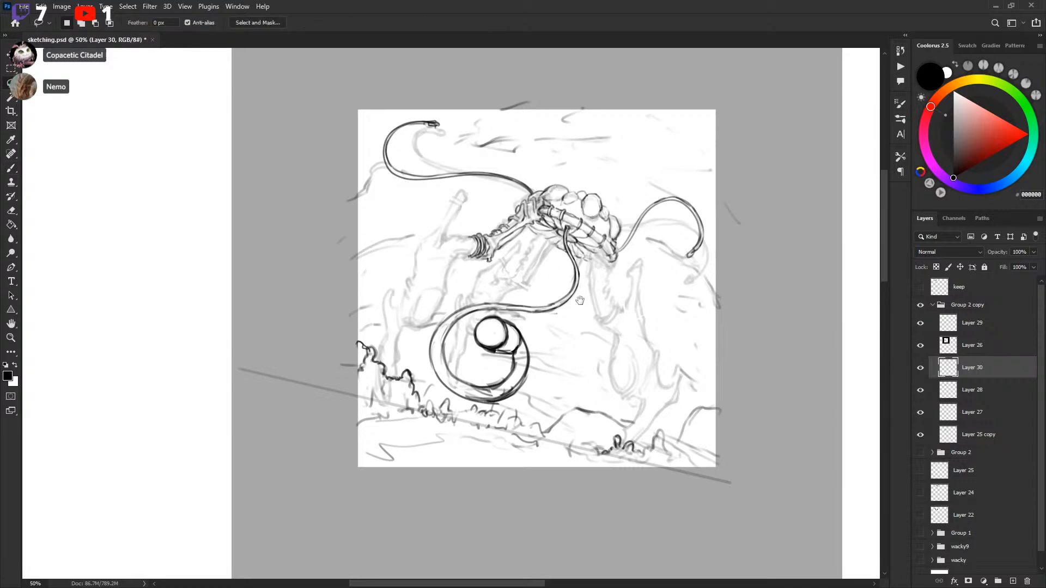
# Step: Check Layer 30's content by hiding and showing it, then add a layer above it and set the brush color to FF0000
pyautogui.moveTo(509, 288); pyautogui.dragTo(575, 303)
pyautogui.click(919, 368)
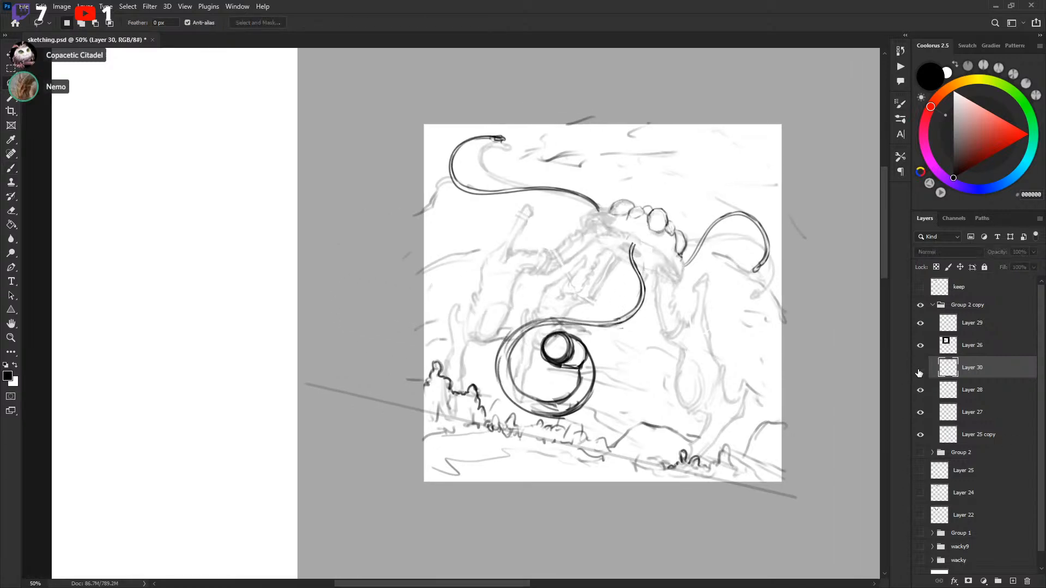
pyautogui.click(919, 368)
pyautogui.click(1013, 580)
pyautogui.click(1029, 134)
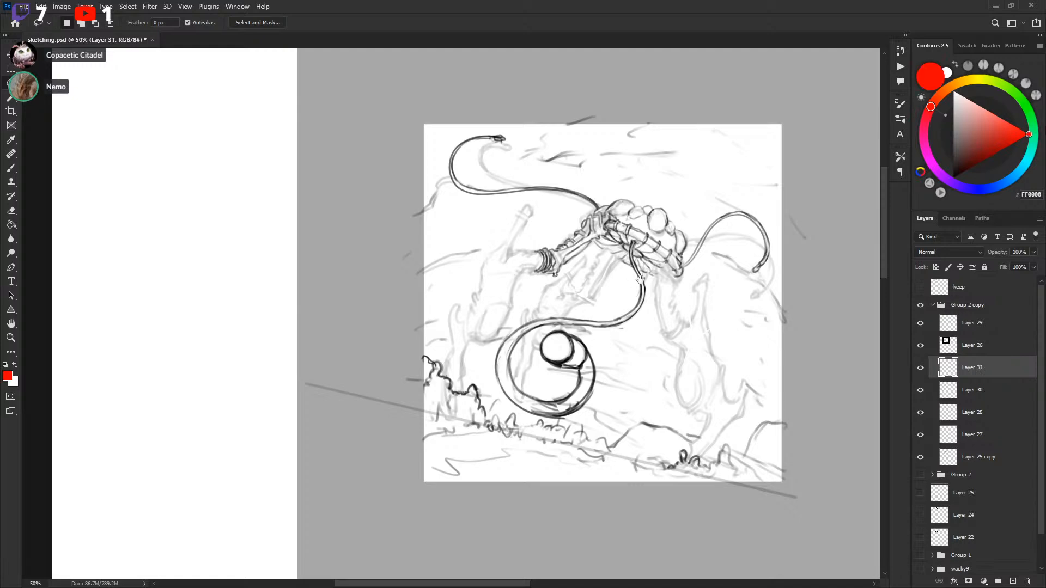
pyautogui.moveTo(641, 280); pyautogui.dragTo(647, 279)
pyautogui.press('b')
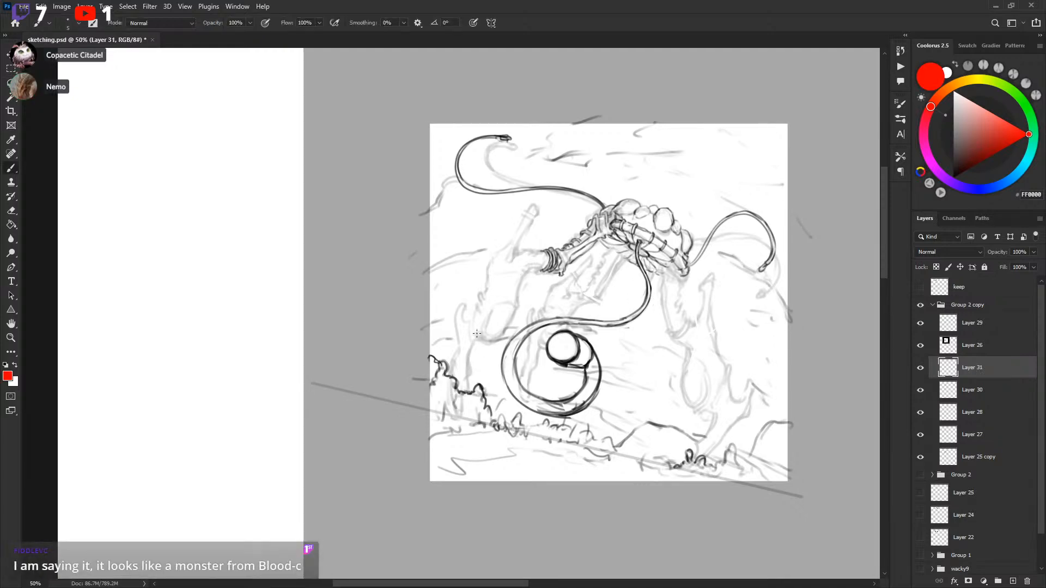
# Step: Sketch a narrow, pointed red outline along the underside of the ribbed band on the left limb
pyautogui.moveTo(607, 330); pyautogui.dragTo(615, 327)
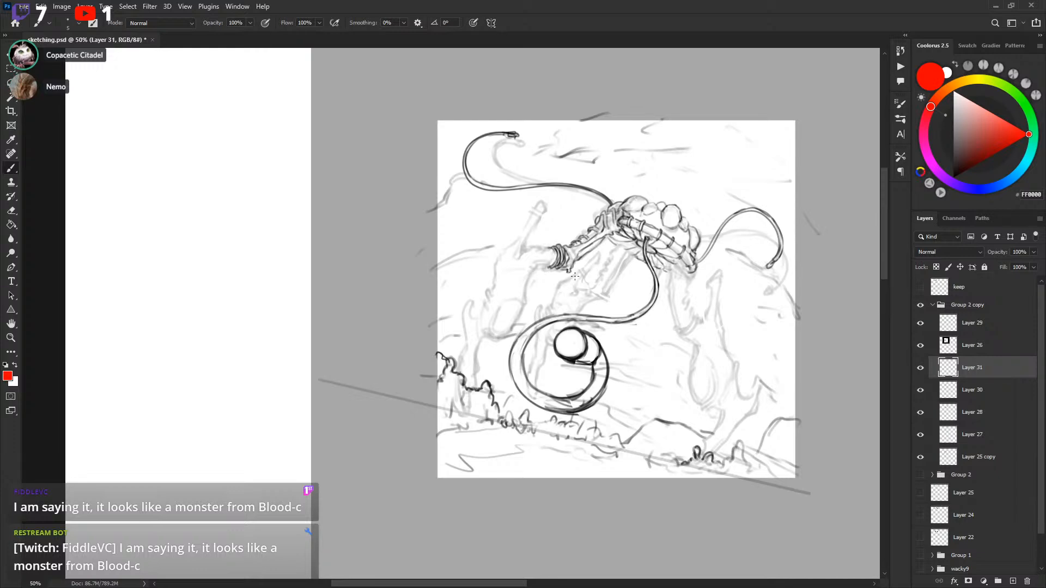
pyautogui.moveTo(620, 245); pyautogui.dragTo(625, 257)
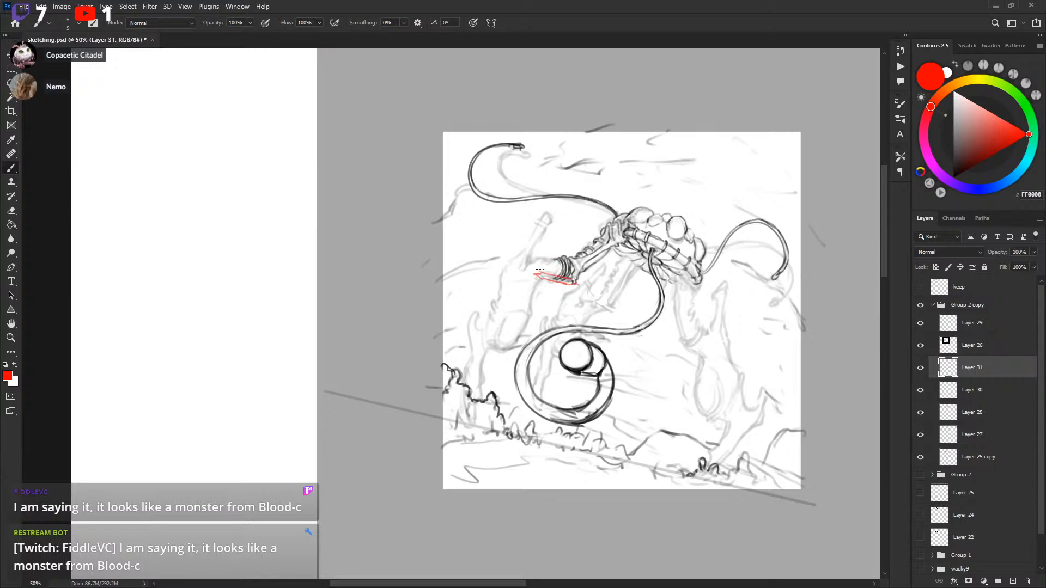
pyautogui.rightClick(540, 269)
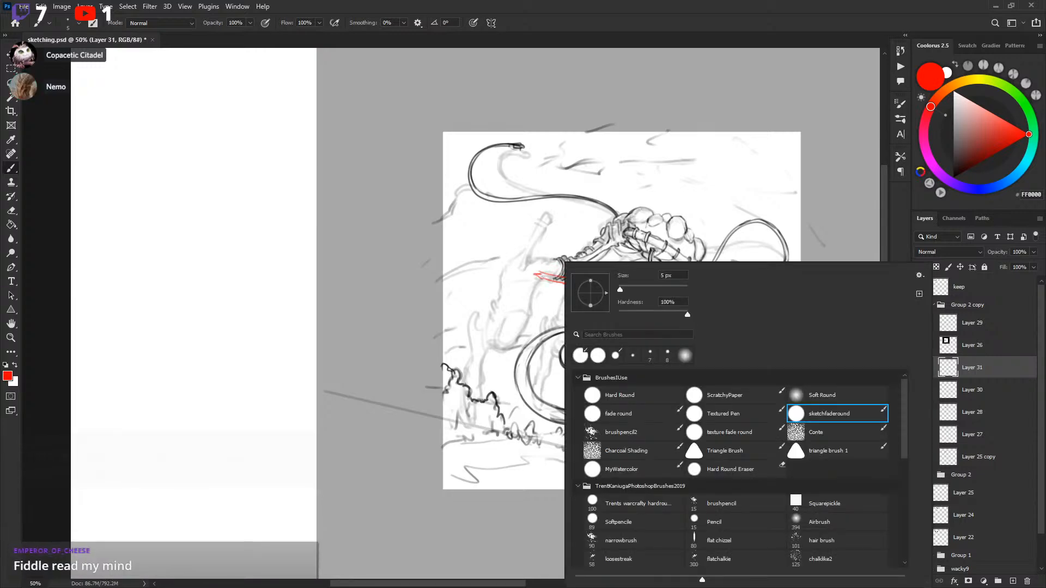
pyautogui.press('Escape')
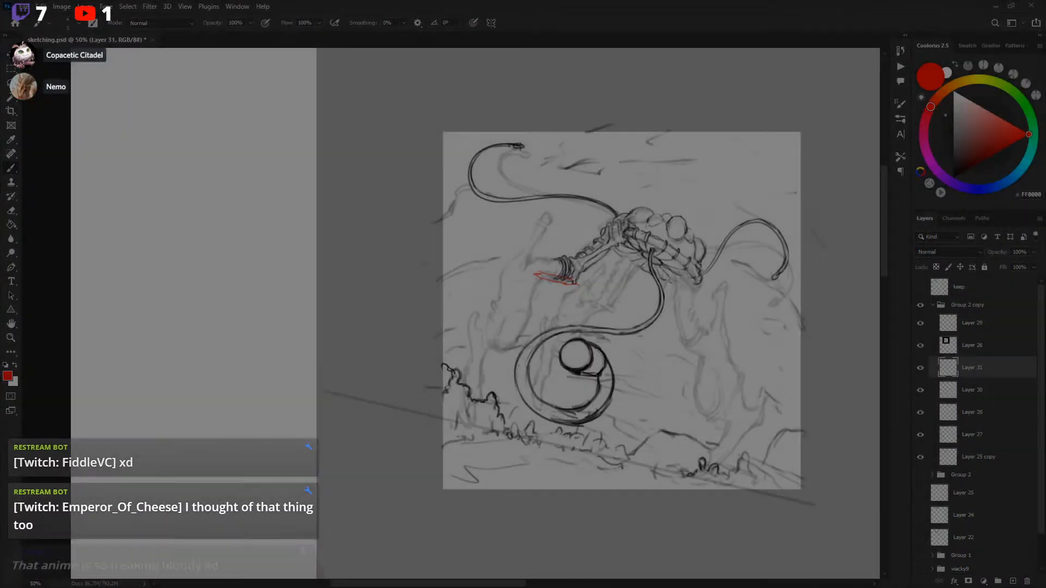
# Step: Add a layer at the top of Group 2 copy and place the captured photo of fish being torched on it
pyautogui.click(976, 304)
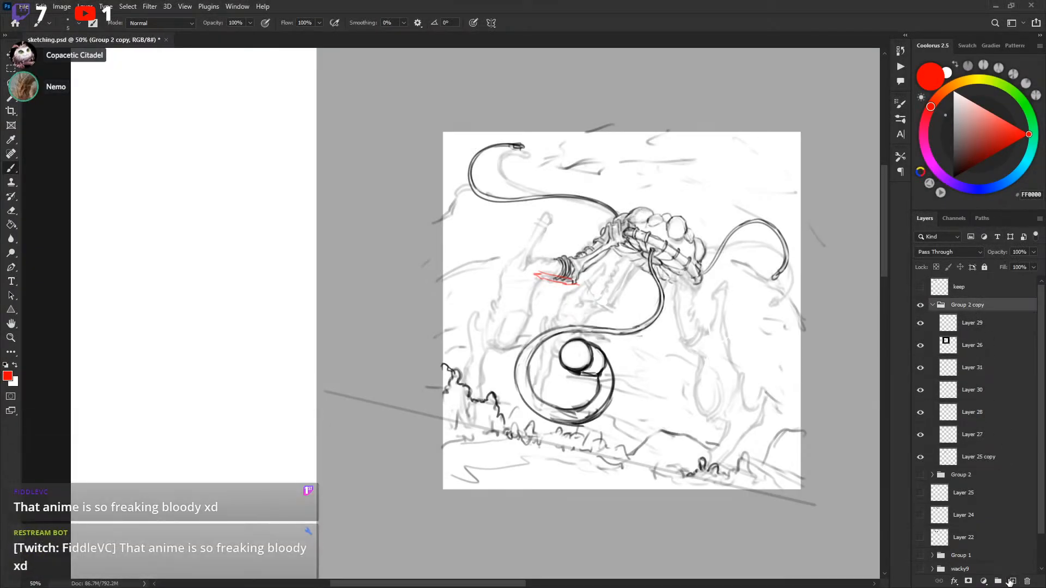
pyautogui.click(1011, 581)
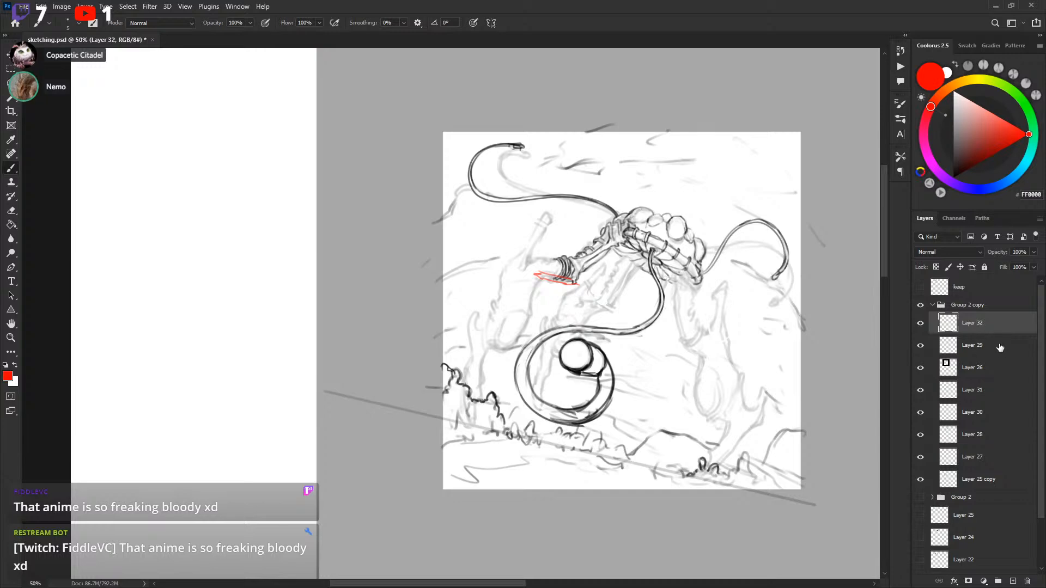
pyautogui.press('Delete')
pyautogui.hotkey('ctrl', 'z')
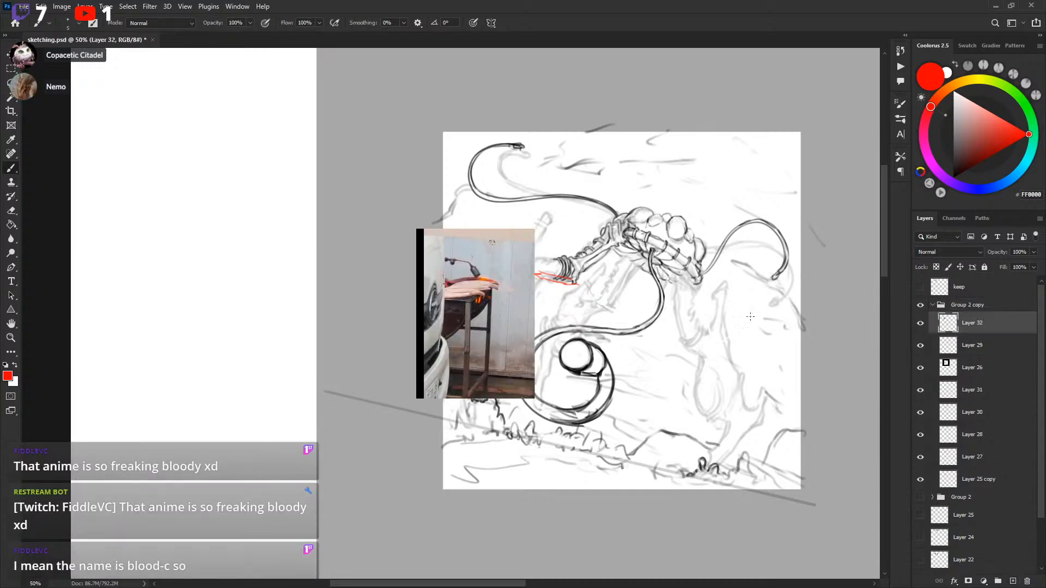
# Step: Enlarge the fish-torching photo beside the sketch, scribble red marks over the vehicle's number plate, and delete the photo layer
pyautogui.hotkey('ctrl', 't')
pyautogui.moveTo(534, 398); pyautogui.dragTo(677, 572)
pyautogui.moveTo(628, 489)
pyautogui.mouseDown()
pyautogui.moveTo(508, 308)
pyautogui.moveTo(485, 340)
pyautogui.mouseUp()
pyautogui.press('Return')
pyautogui.press('b')
pyautogui.moveTo(634, 314); pyautogui.dragTo(649, 325)
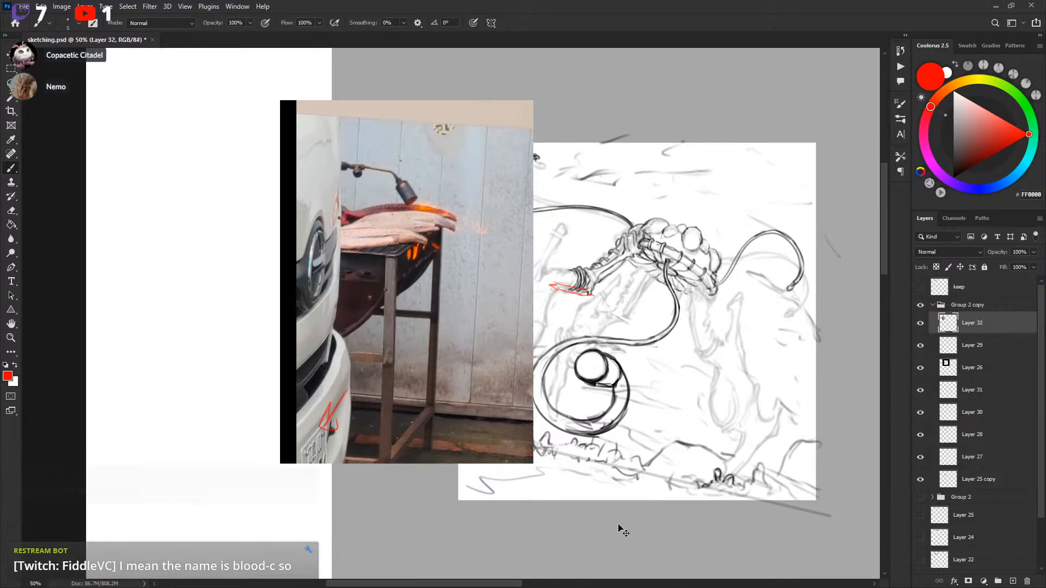
pyautogui.press('Delete')
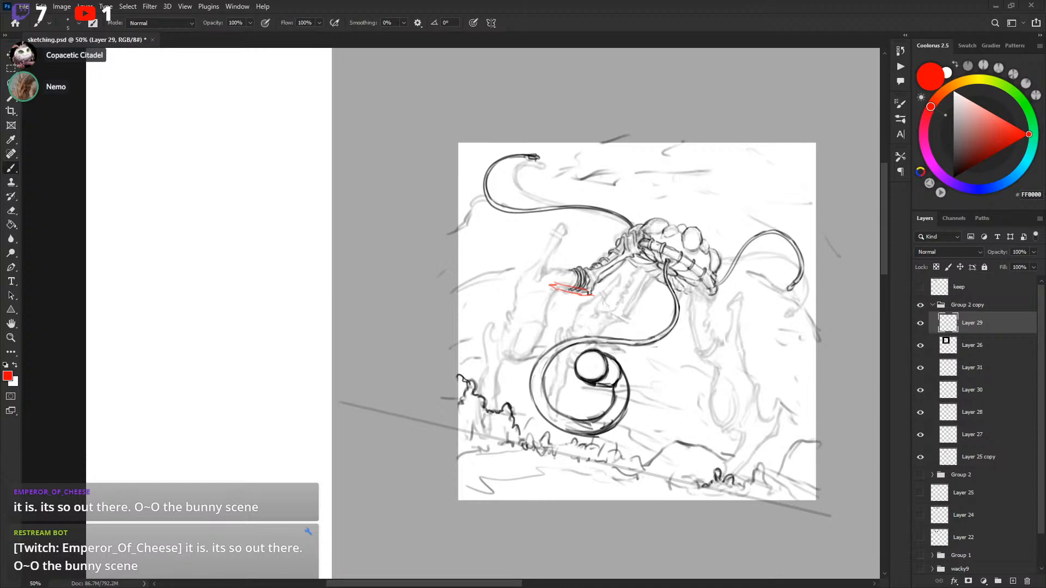
# Step: Paste the captured photo of a worker beside racks of fish as a new layer at the top of Group 2 copy
pyautogui.press('super+shift+s')
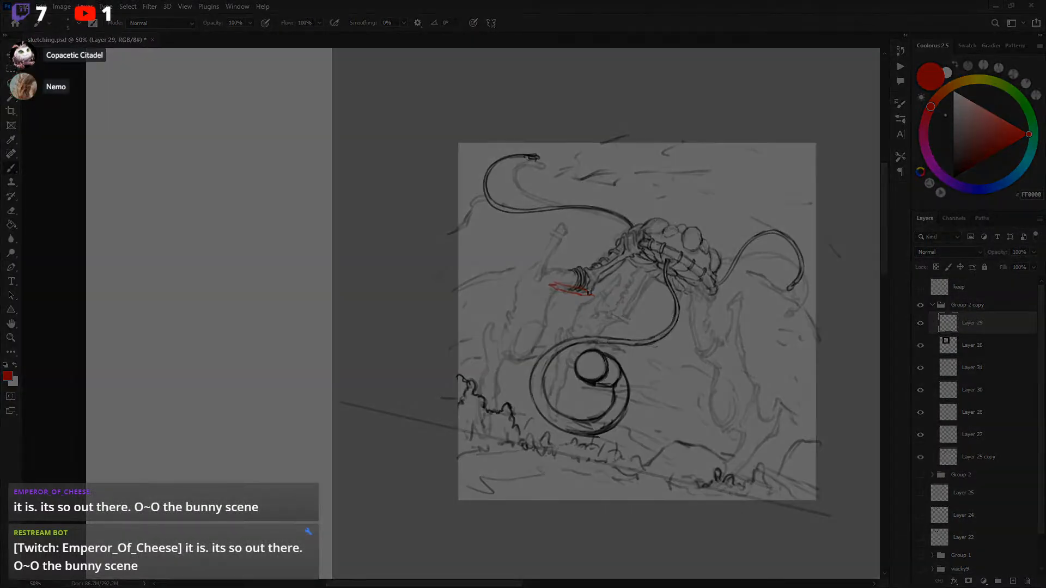
pyautogui.press('Escape')
pyautogui.click(978, 307)
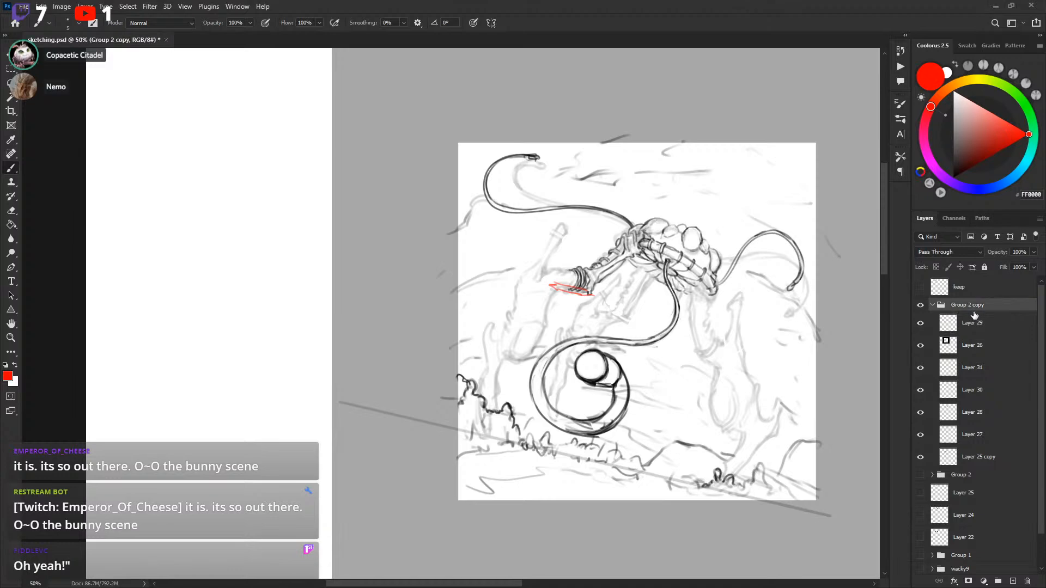
pyautogui.hotkey('ctrl', 'v')
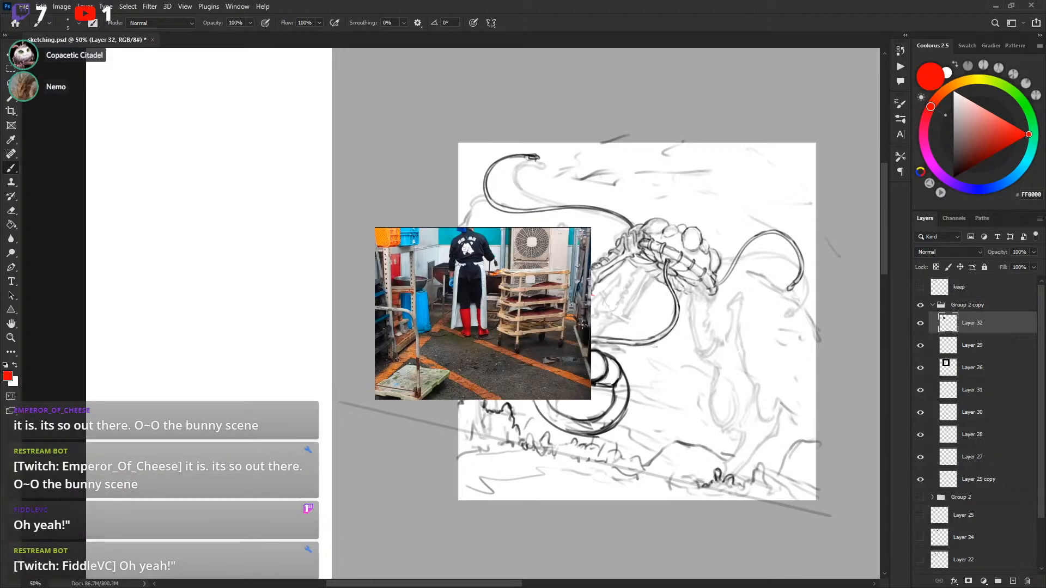
# Step: Scale the worker photo to 214.62%, position it over the sketch for viewing, and delete its layer
pyautogui.hotkey('ctrl', 't')
pyautogui.moveTo(591, 399); pyautogui.dragTo(682, 502)
pyautogui.moveTo(641, 441); pyautogui.dragTo(662, 440)
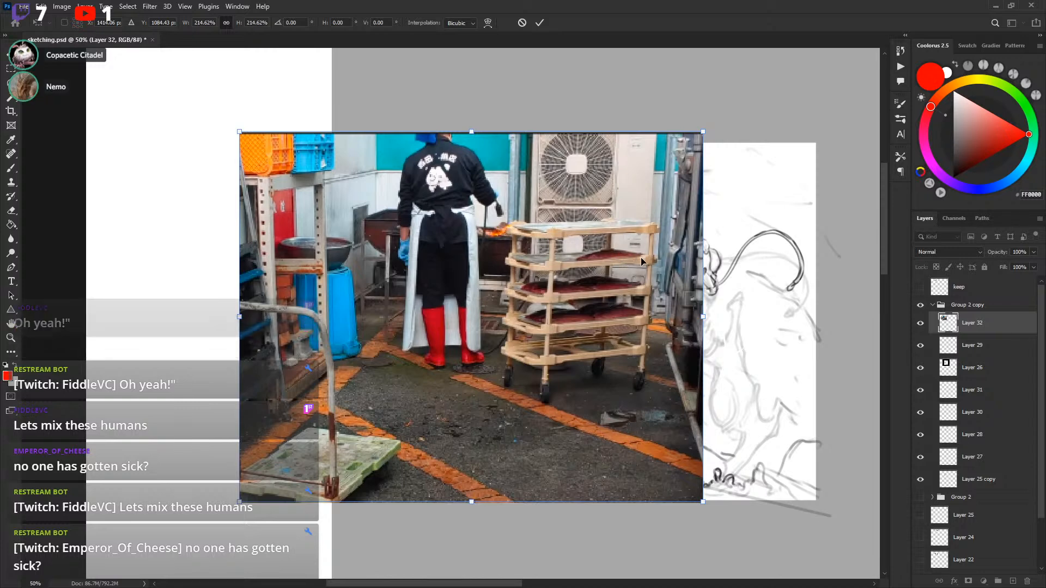
pyautogui.hscroll(-1, 644, 275)
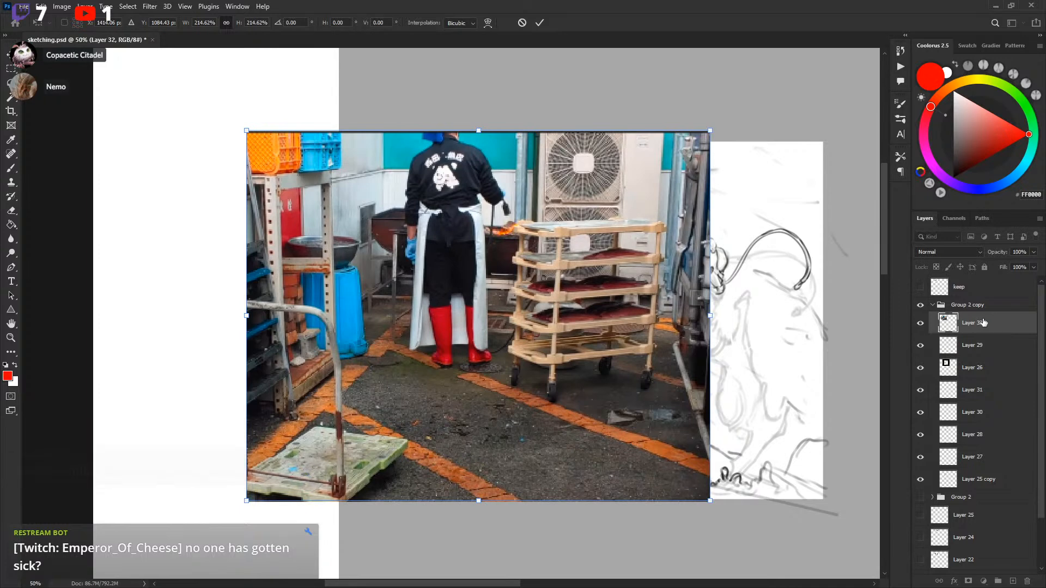
pyautogui.press('Return')
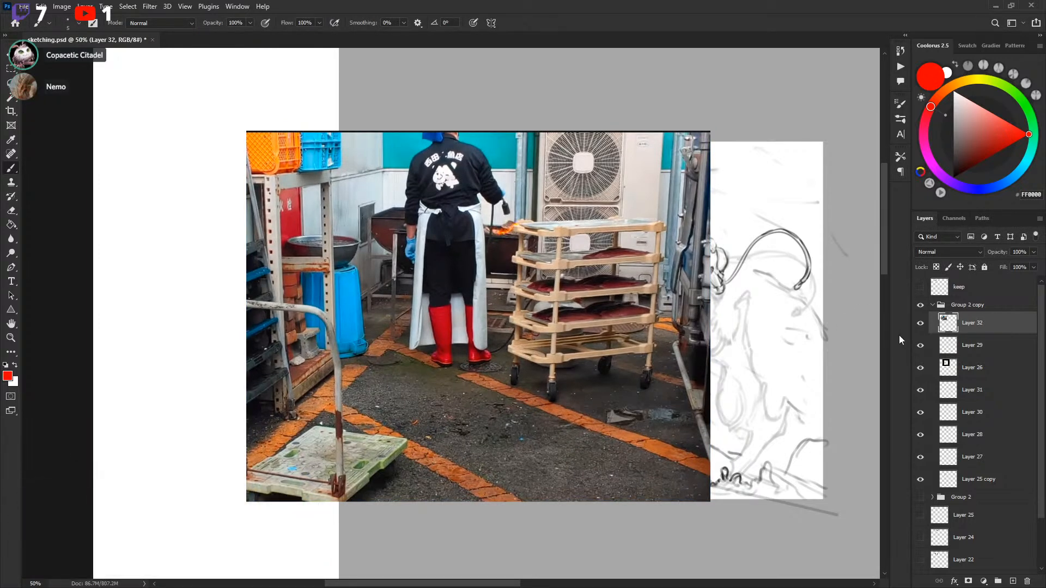
pyautogui.press('Delete')
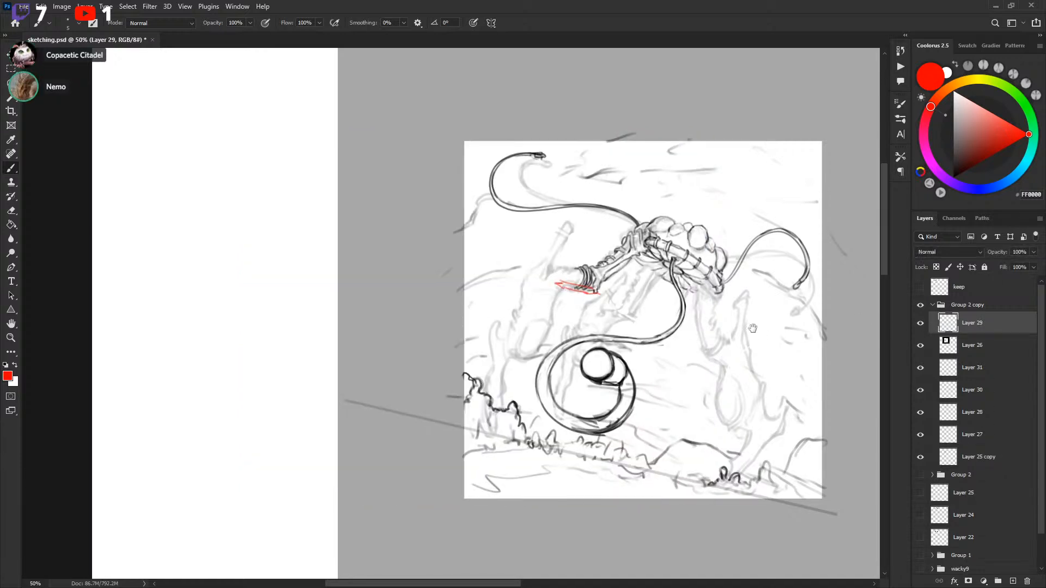
# Step: Inspect the red outline under the ribbed band and toggle Layer 29's visibility to find which layer holds it
pyautogui.scroll(1, 752, 325)
pyautogui.scroll(1, 728, 282)
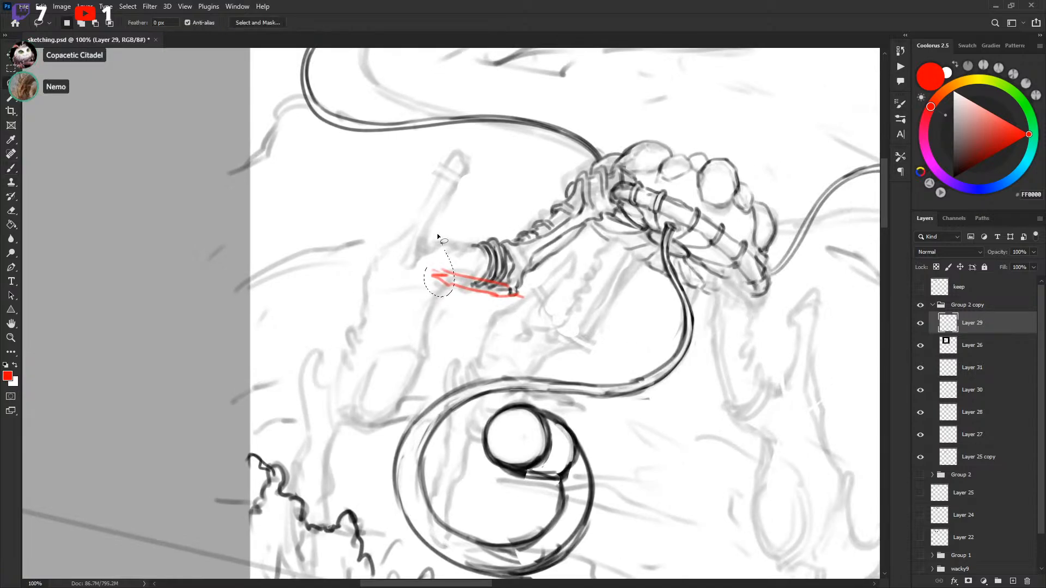
pyautogui.click(920, 325)
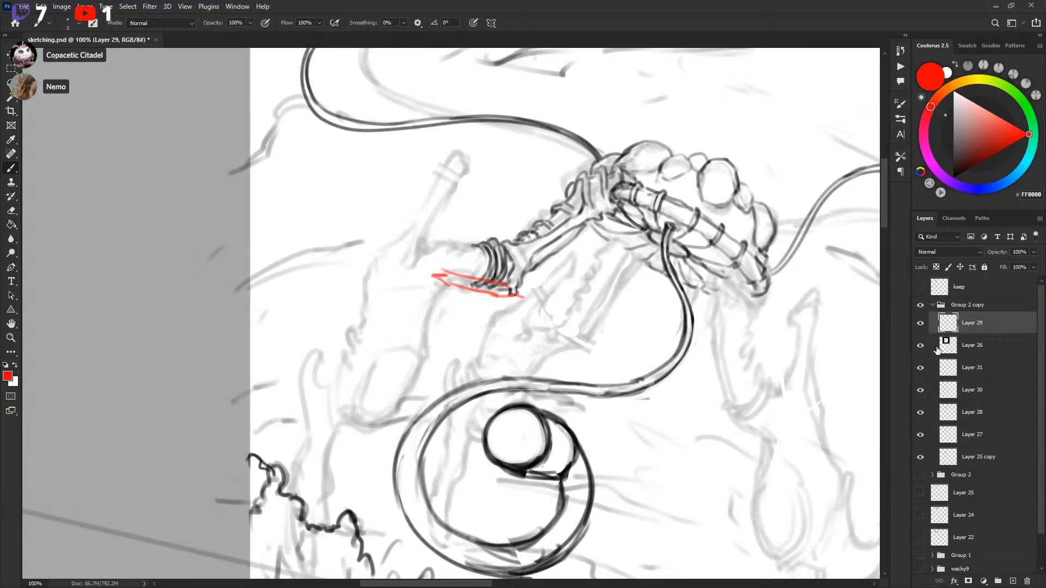
pyautogui.hotkey('ctrl', '-')
pyautogui.hotkey('ctrl', '-')
pyautogui.hotkey('ctrl', '-')
pyautogui.hotkey('ctrl', '-')
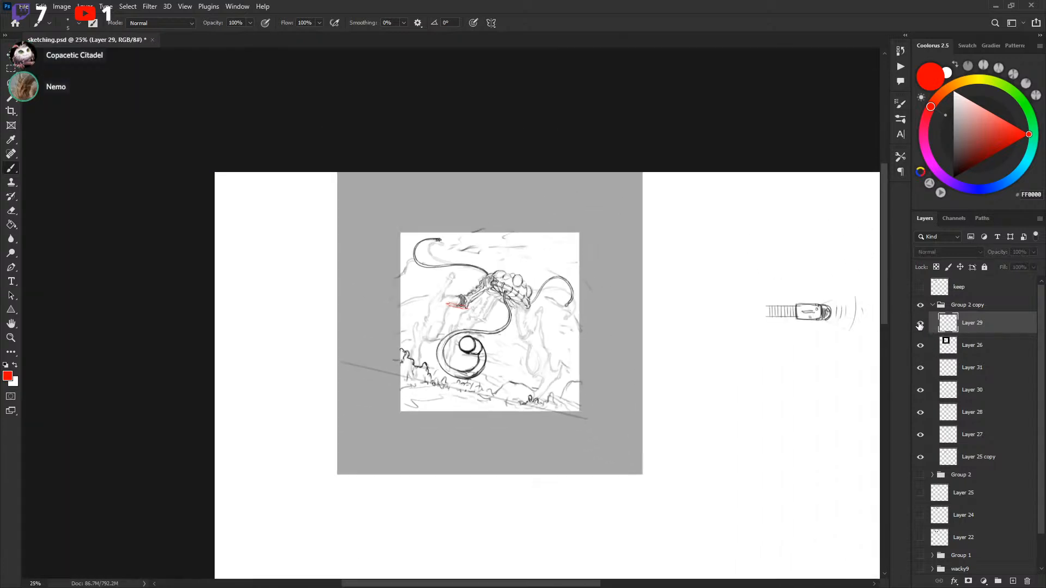
pyautogui.hotkey('ctrl', '+')
pyautogui.hotkey('ctrl', '+')
pyautogui.hotkey('ctrl', '+')
pyautogui.hotkey('ctrl', '+')
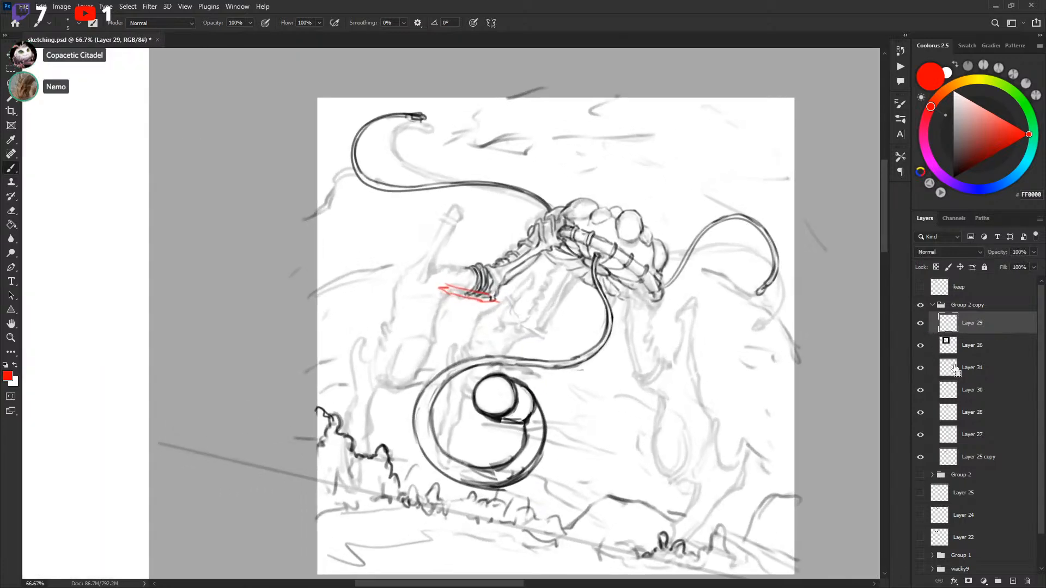
# Step: Lasso and delete the left tip of the red outline on Layer 31, deselect, and redraw that end in red
pyautogui.click(972, 367)
pyautogui.press('l')
pyautogui.moveTo(420, 290); pyautogui.dragTo(443, 265)
pyautogui.press('Delete')
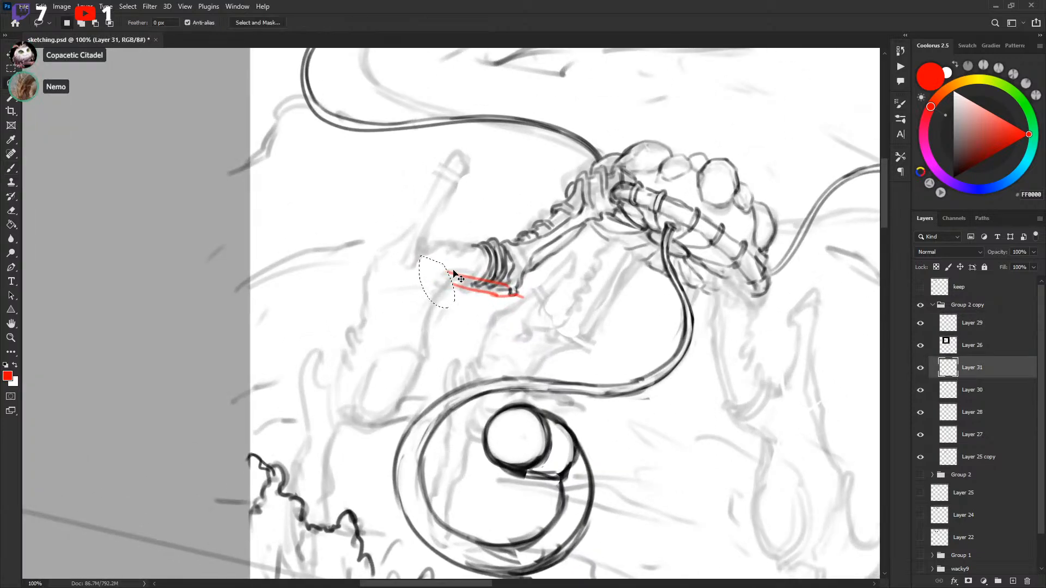
pyautogui.hotkey('ctrl', 'd')
pyautogui.press('b')
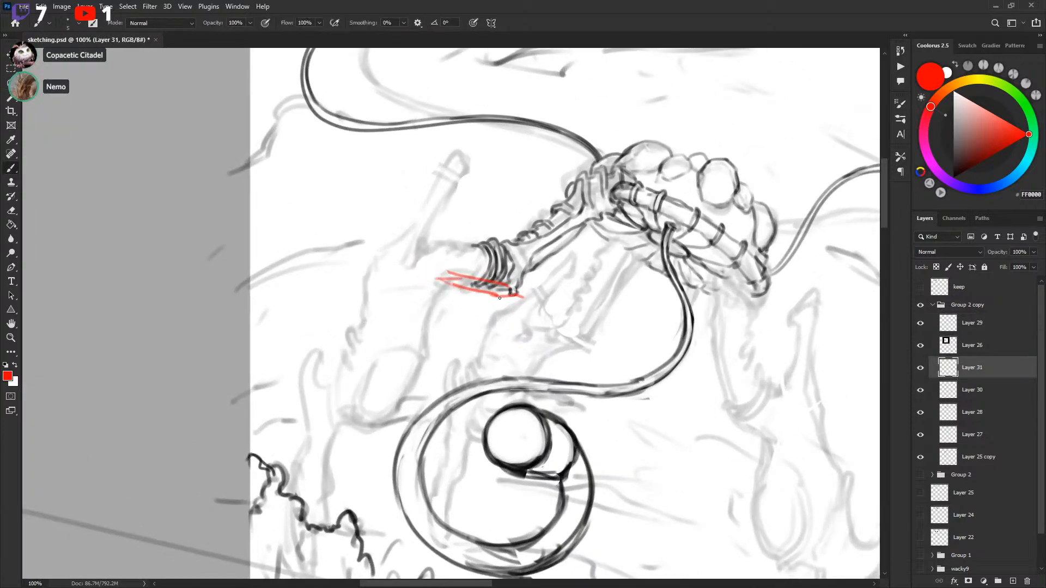
pyautogui.hscroll(-5, 520, 292)
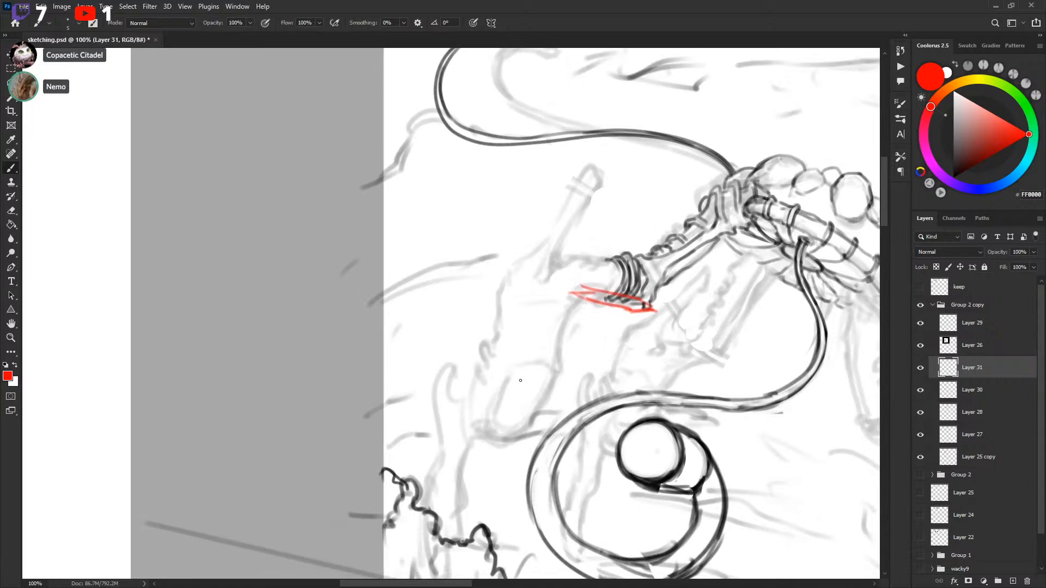
# Step: Lasso and delete the red outline under the ribbed band on Layer 31, deselect, and return to the Brush tool
pyautogui.scroll(-3, 520, 380)
pyautogui.hotkey('ctrl', '-')
pyautogui.press('l')
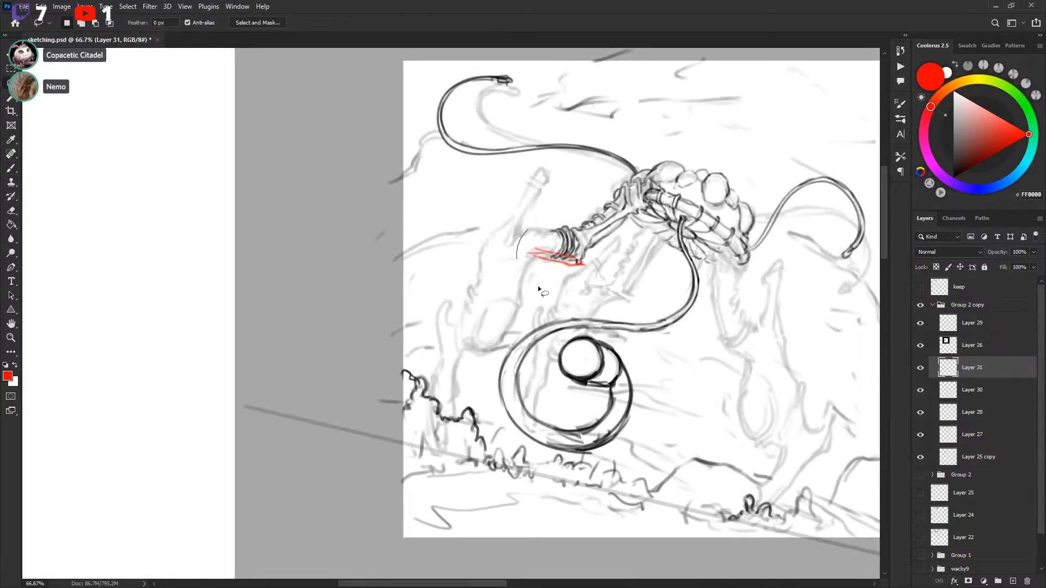
pyautogui.press('Delete')
pyautogui.hotkey('ctrl', 'd')
pyautogui.press('b')
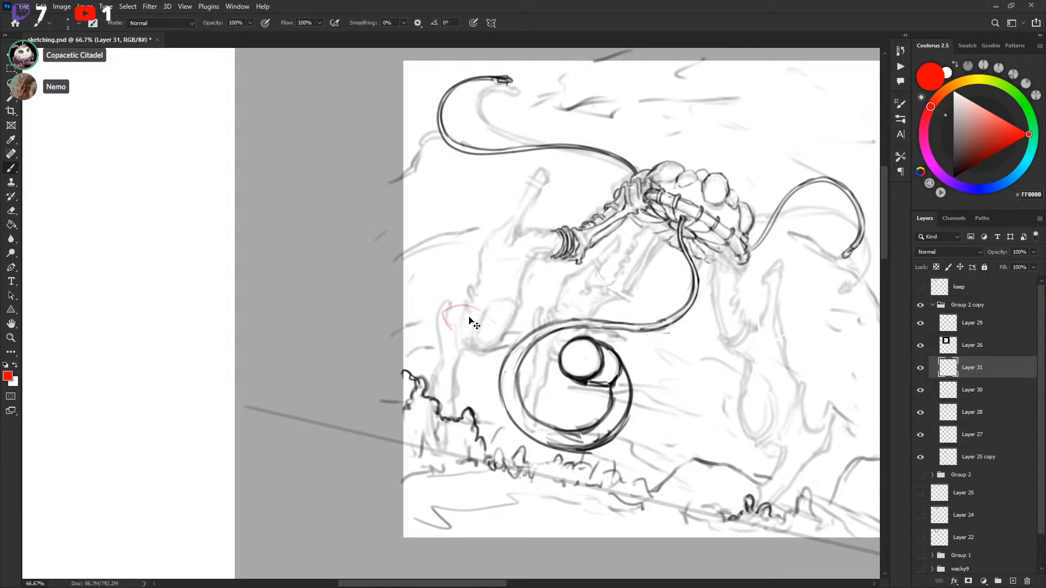
# Step: Sketch a narrow tilted red ellipse for the lower end of the left limb segment, undoing and retrying strokes
pyautogui.hotkey('ctrl', 'z')
pyautogui.moveTo(465, 333)
pyautogui.mouseDown()
pyautogui.moveTo(500, 339)
pyautogui.moveTo(434, 318)
pyautogui.moveTo(457, 325)
pyautogui.moveTo(458, 260)
pyautogui.mouseUp()
pyautogui.hotkey('ctrl', 'z')
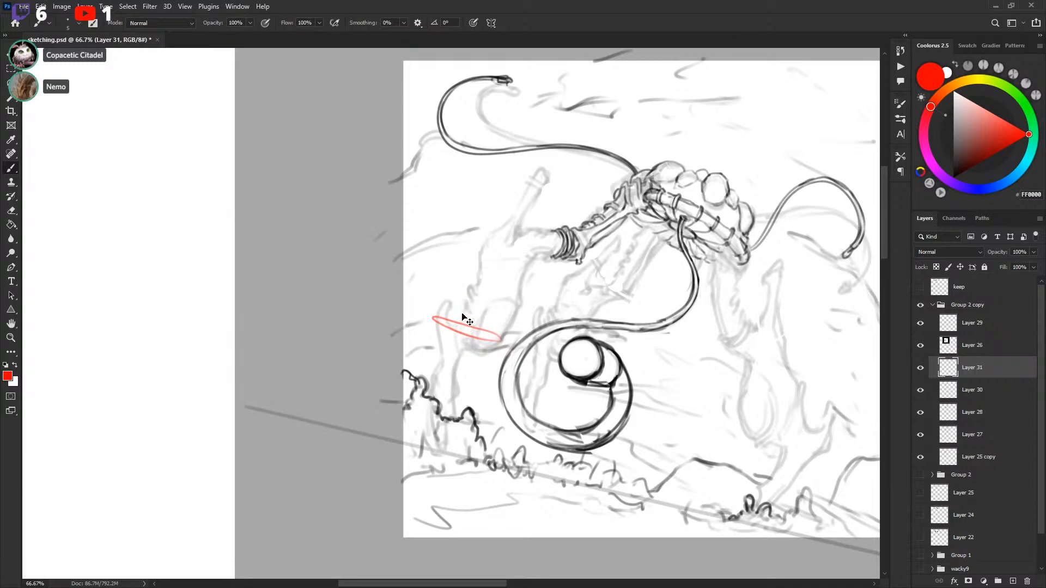
pyautogui.hotkey('ctrl', 'z')
pyautogui.moveTo(434, 321)
pyautogui.mouseDown()
pyautogui.moveTo(483, 342)
pyautogui.moveTo(436, 321)
pyautogui.moveTo(461, 322)
pyautogui.moveTo(480, 345)
pyautogui.moveTo(437, 325)
pyautogui.mouseUp()
pyautogui.hotkey('ctrl', 'z')
pyautogui.hotkey('ctrl', 'z')
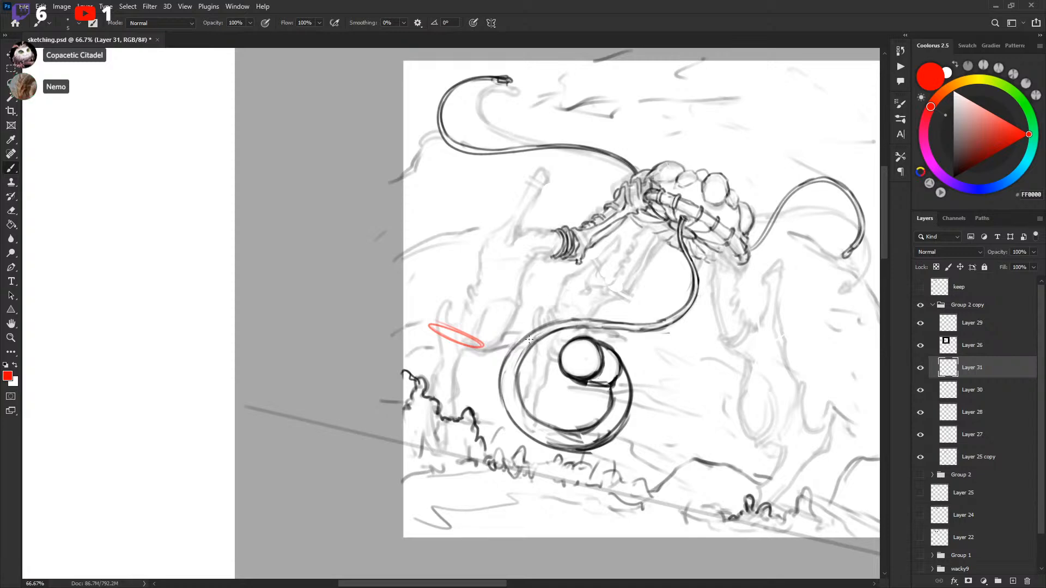
pyautogui.hotkey('ctrl', 'z')
pyautogui.moveTo(481, 350)
pyautogui.mouseDown()
pyautogui.moveTo(438, 330)
pyautogui.moveTo(479, 349)
pyautogui.mouseUp()
pyautogui.hotkey('ctrl', 'z')
# Step: Draw the two long sides and curved top rim of the limb segment in red, forming a slanted cylinder
pyautogui.moveTo(430, 328); pyautogui.dragTo(487, 226)
pyautogui.moveTo(433, 315); pyautogui.dragTo(488, 226)
pyautogui.moveTo(483, 352); pyautogui.dragTo(538, 244)
pyautogui.moveTo(503, 211); pyautogui.dragTo(542, 234)
pyautogui.moveTo(517, 214); pyautogui.dragTo(542, 236)
pyautogui.moveTo(501, 368); pyautogui.dragTo(509, 361)
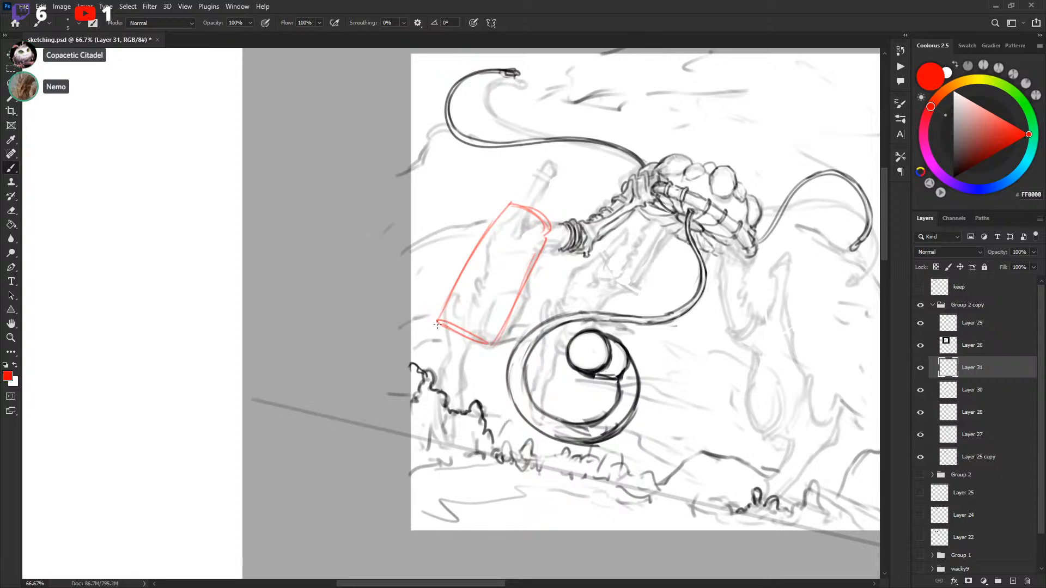
# Step: Try a pointed knee and lower leg in red at the cylinder's lower end, and undo those strokes
pyautogui.moveTo(437, 325); pyautogui.dragTo(472, 330)
pyautogui.moveTo(420, 369)
pyautogui.mouseDown()
pyautogui.moveTo(430, 311)
pyautogui.moveTo(456, 292)
pyautogui.moveTo(432, 338)
pyautogui.moveTo(440, 293)
pyautogui.moveTo(464, 272)
pyautogui.moveTo(453, 281)
pyautogui.moveTo(475, 304)
pyautogui.moveTo(459, 412)
pyautogui.mouseUp()
pyautogui.scroll(2, 677, 252)
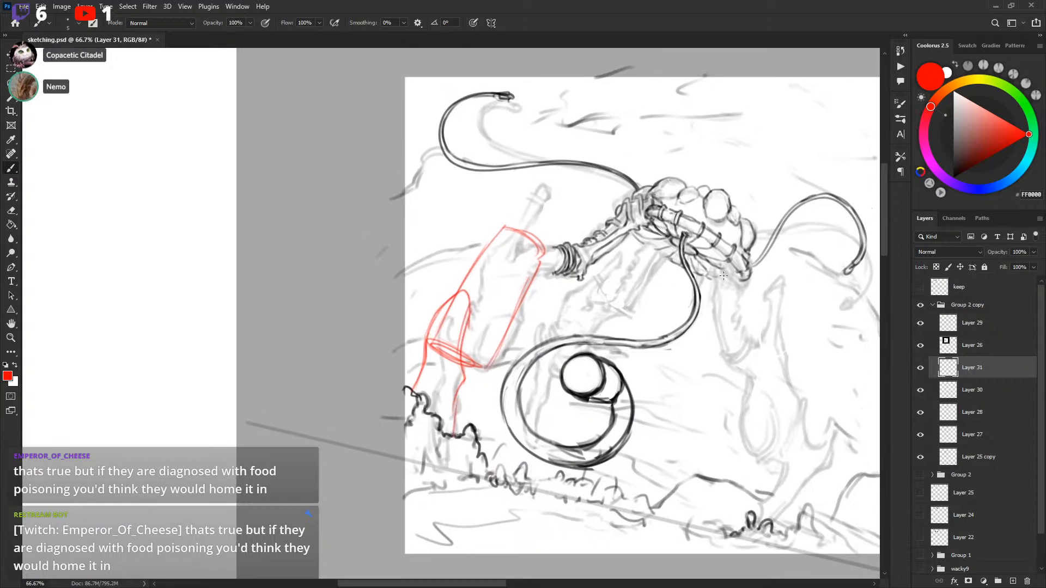
pyautogui.moveTo(772, 304)
pyautogui.mouseDown()
pyautogui.moveTo(694, 272)
pyautogui.moveTo(773, 283)
pyautogui.mouseUp()
pyautogui.hotkey('ctrl', 'z')
pyautogui.hotkey('ctrl', 'z')
pyautogui.hotkey('ctrl', 'z')
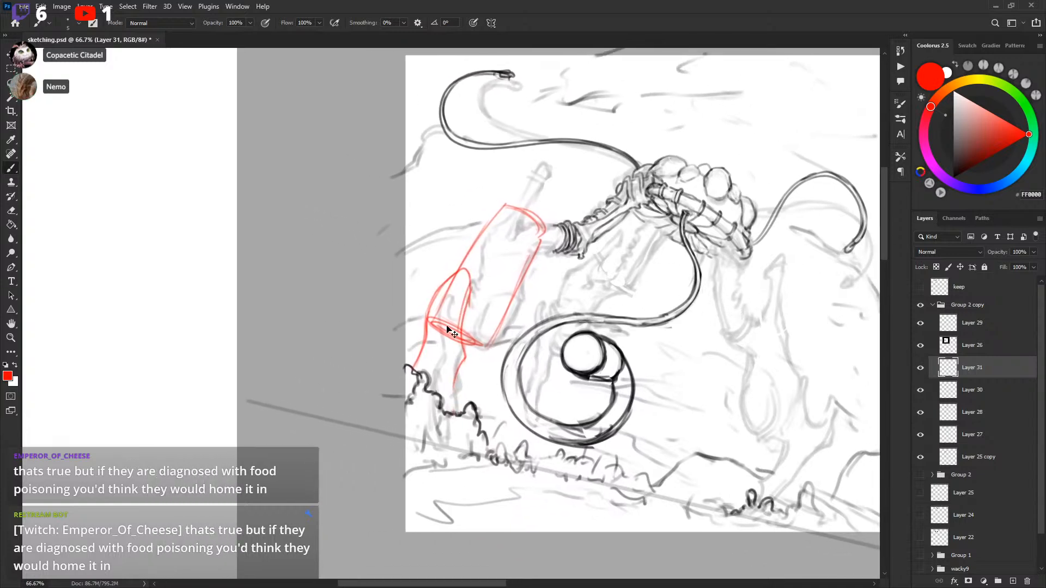
pyautogui.hotkey('ctrl', 'z')
pyautogui.hotkey('ctrl', 'z')
pyautogui.hotkey('ctrl', 'z')
pyautogui.hotkey('ctrl', 'z')
pyautogui.hotkey('ctrl', 'z')
pyautogui.hotkey('ctrl', 'z')
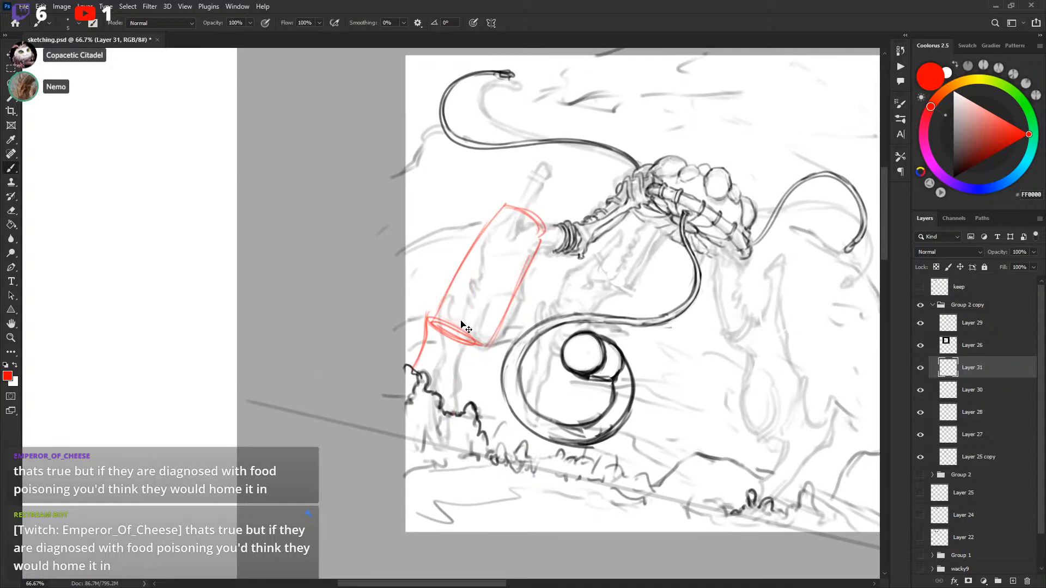
pyautogui.hotkey('ctrl', 'z')
pyautogui.hotkey('ctrl', 'z')
pyautogui.hotkey('ctrl', 'z')
# Step: Sketch a pointed knee and lower leg in red beside the cylinder's lower end, comparing with Layer 31 hidden and shown
pyautogui.moveTo(415, 338)
pyautogui.mouseDown()
pyautogui.moveTo(431, 273)
pyautogui.moveTo(451, 267)
pyautogui.moveTo(449, 379)
pyautogui.mouseUp()
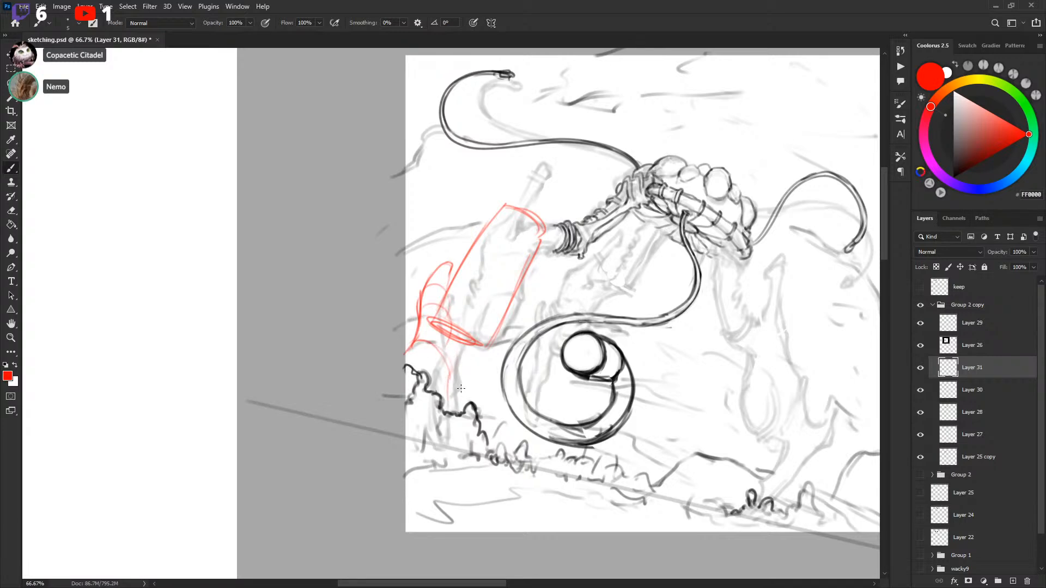
pyautogui.click(919, 370)
pyautogui.click(920, 369)
pyautogui.moveTo(442, 384); pyautogui.dragTo(451, 290)
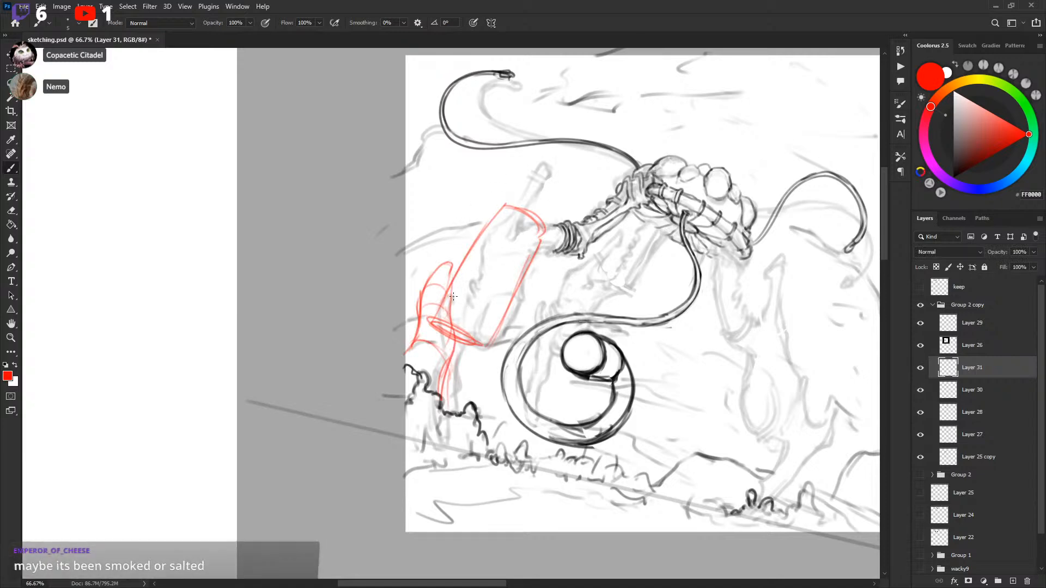
# Step: Clear the ellipse lines inside the knee, lasso the knee and lower leg, move them slightly upward, and deselect
pyautogui.press('l')
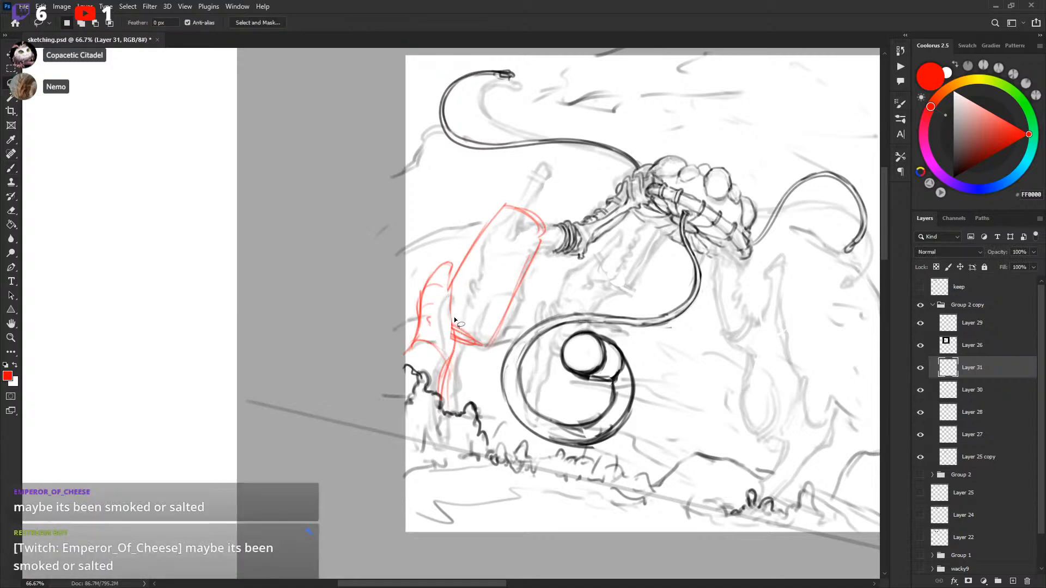
pyautogui.moveTo(454, 315)
pyautogui.mouseDown()
pyautogui.moveTo(451, 249)
pyautogui.moveTo(453, 308)
pyautogui.mouseUp()
pyautogui.press('v')
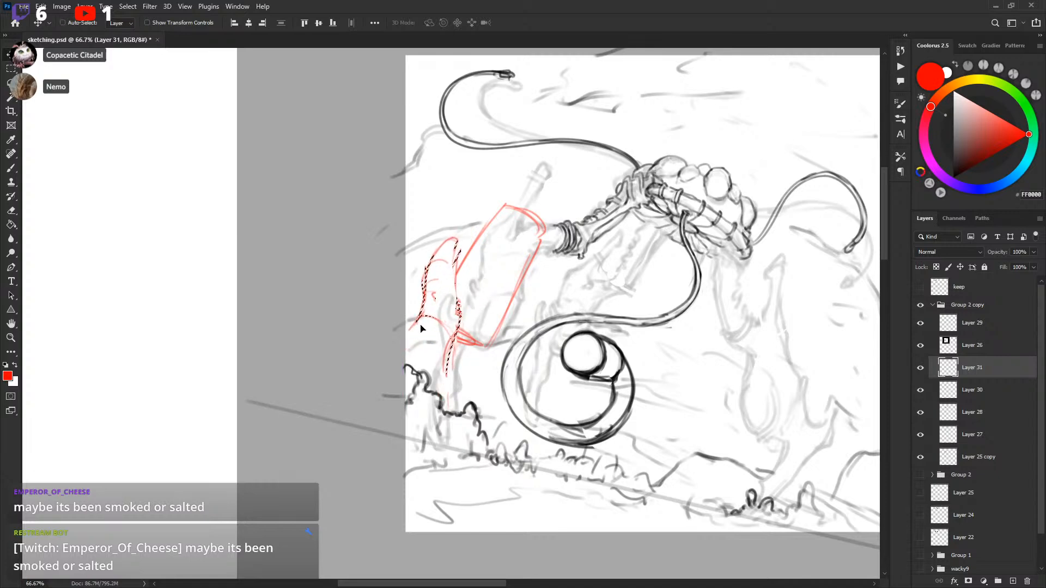
pyautogui.press('b')
pyautogui.hotkey('ctrl', 'd')
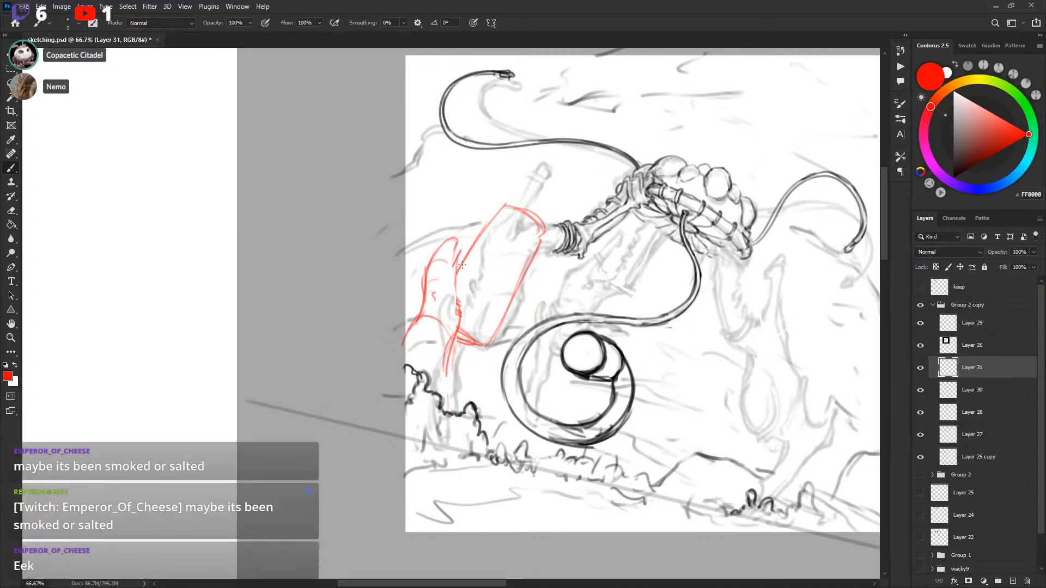
# Step: Lasso and delete the red knee and lower leg sketch on Layer 31
pyautogui.moveTo(766, 312); pyautogui.dragTo(742, 297)
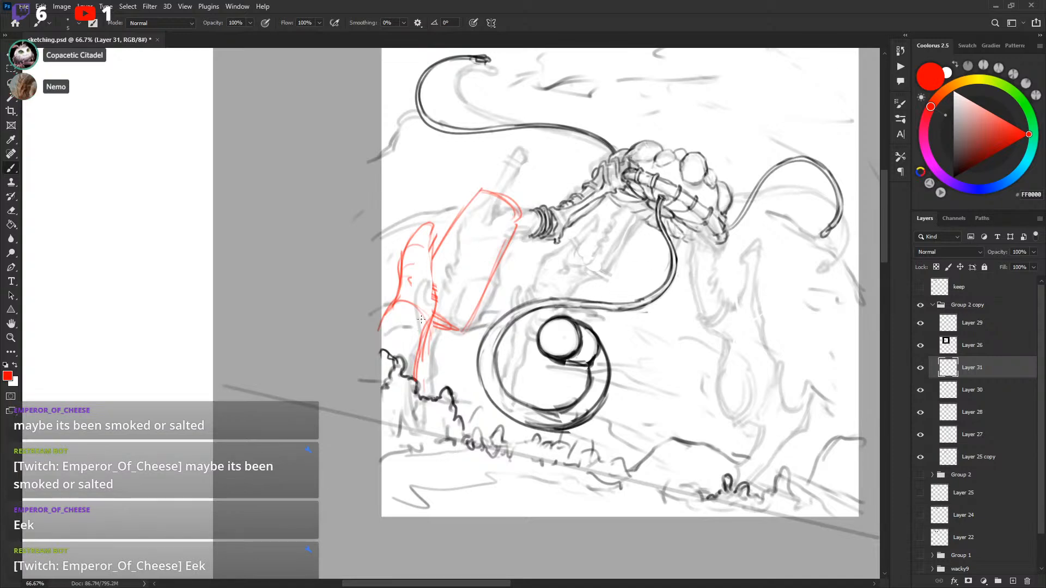
pyautogui.press('l')
pyautogui.moveTo(421, 319)
pyautogui.mouseDown()
pyautogui.moveTo(355, 311)
pyautogui.moveTo(446, 239)
pyautogui.moveTo(435, 322)
pyautogui.mouseUp()
pyautogui.press('Delete')
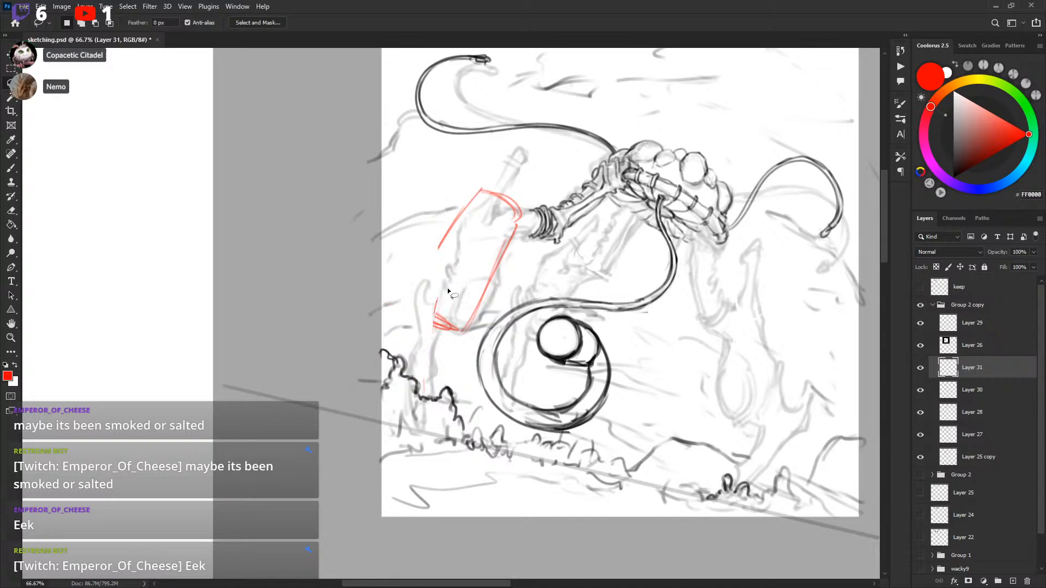
pyautogui.moveTo(646, 289); pyautogui.dragTo(616, 295)
# Step: Redraw the cylinder's lower ellipse and extend its left side downward with a straight red stroke
pyautogui.press('b')
pyautogui.moveTo(381, 308); pyautogui.dragTo(426, 334)
pyautogui.hotkey('ctrl', 'z')
pyautogui.hotkey('ctrl', 'z')
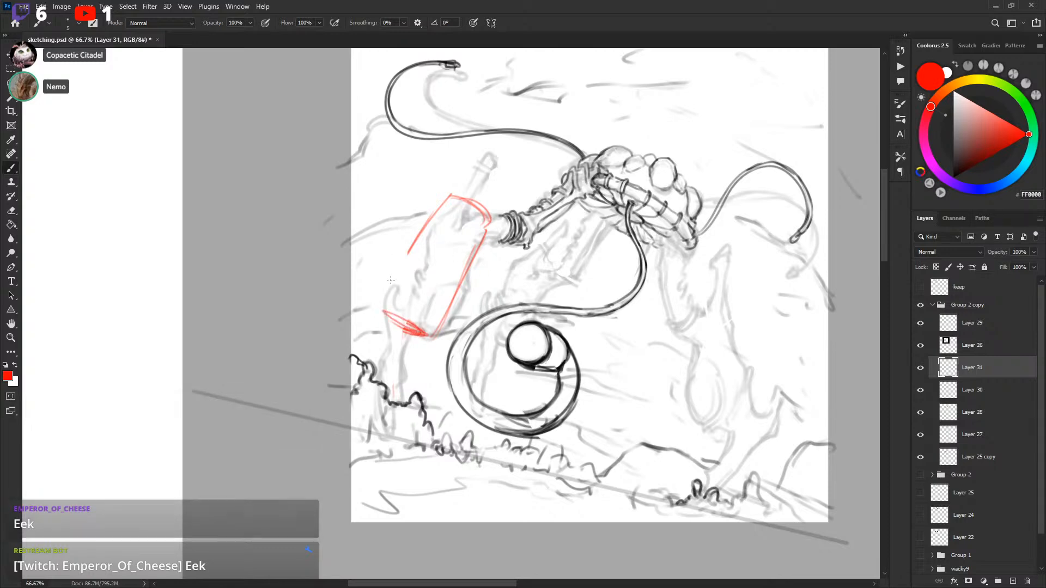
pyautogui.moveTo(372, 306); pyautogui.dragTo(416, 232)
pyautogui.moveTo(695, 192); pyautogui.dragTo(691, 191)
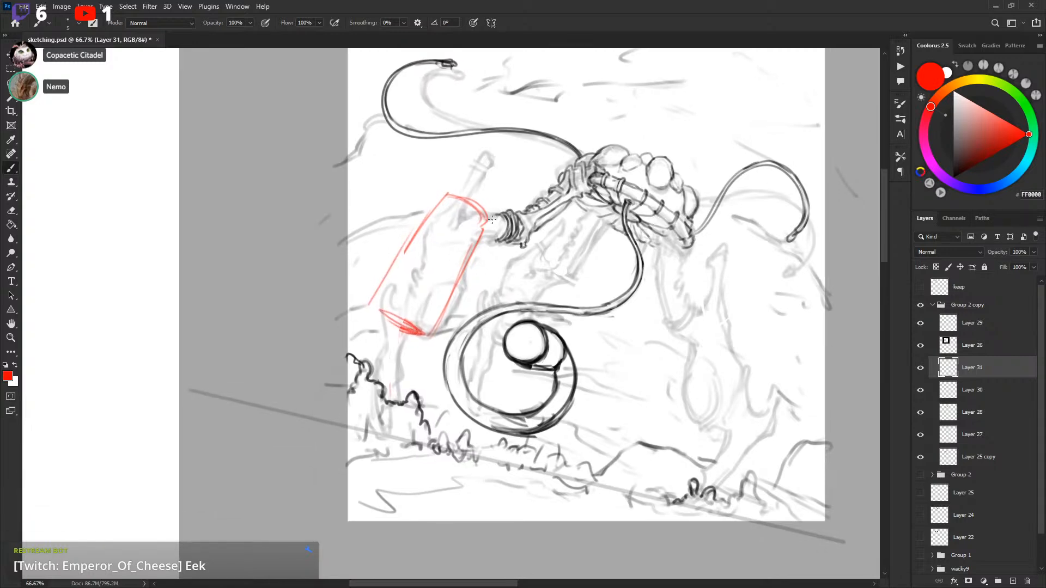
# Step: Sketch a narrow red shaft rising from the cylinder's top and outline the ribbed connector joining it to the arm
pyautogui.moveTo(447, 193); pyautogui.dragTo(482, 144)
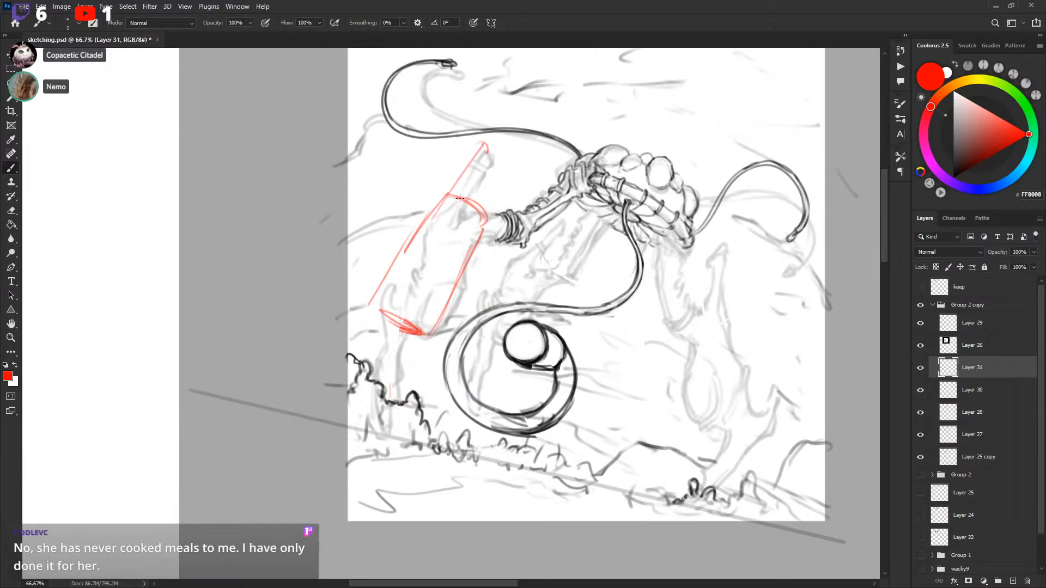
pyautogui.moveTo(459, 199); pyautogui.dragTo(486, 158)
pyautogui.moveTo(485, 215)
pyautogui.mouseDown()
pyautogui.moveTo(479, 242)
pyautogui.moveTo(511, 246)
pyautogui.mouseUp()
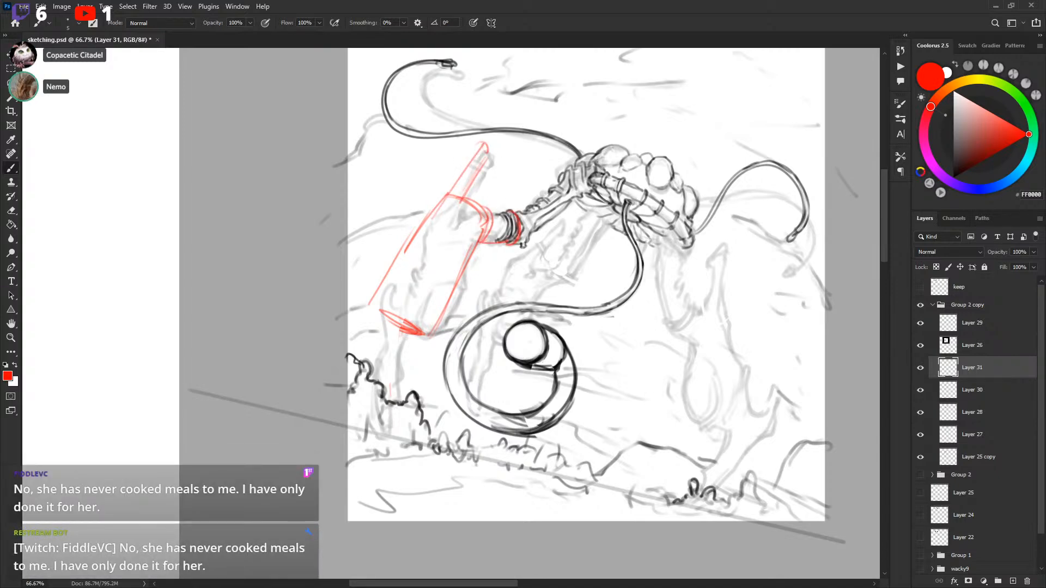
pyautogui.moveTo(664, 221)
pyautogui.mouseDown()
pyautogui.moveTo(627, 236)
pyautogui.moveTo(686, 215)
pyautogui.mouseUp()
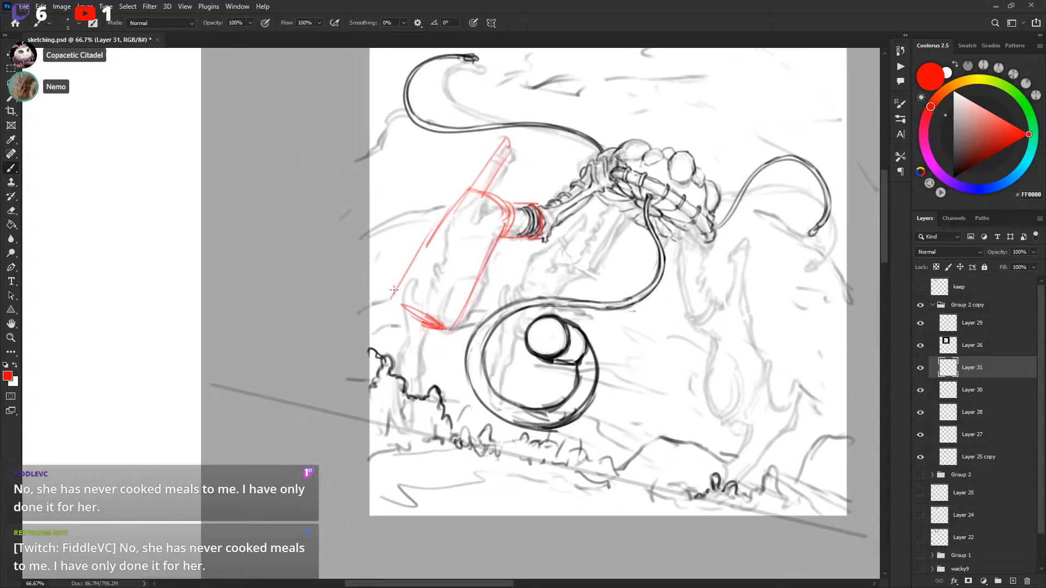
# Step: Reinforce the cylinder's left side in red, and lasso and delete the ellipse at its lower end
pyautogui.moveTo(391, 290); pyautogui.dragTo(437, 228)
pyautogui.moveTo(388, 292); pyautogui.dragTo(432, 225)
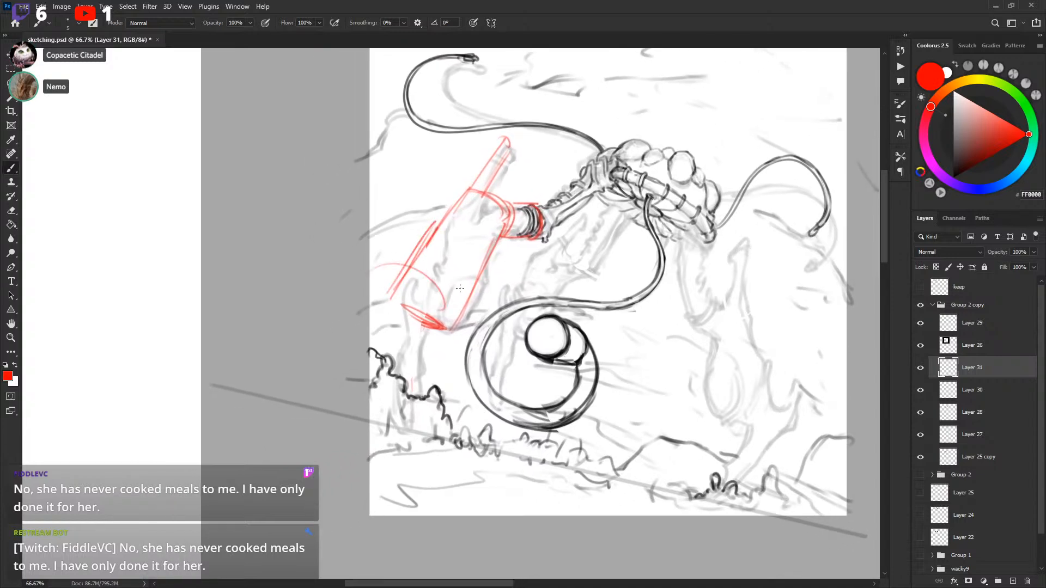
pyautogui.press('l')
pyautogui.moveTo(427, 341); pyautogui.dragTo(436, 270)
pyautogui.press('Delete')
pyautogui.press('b')
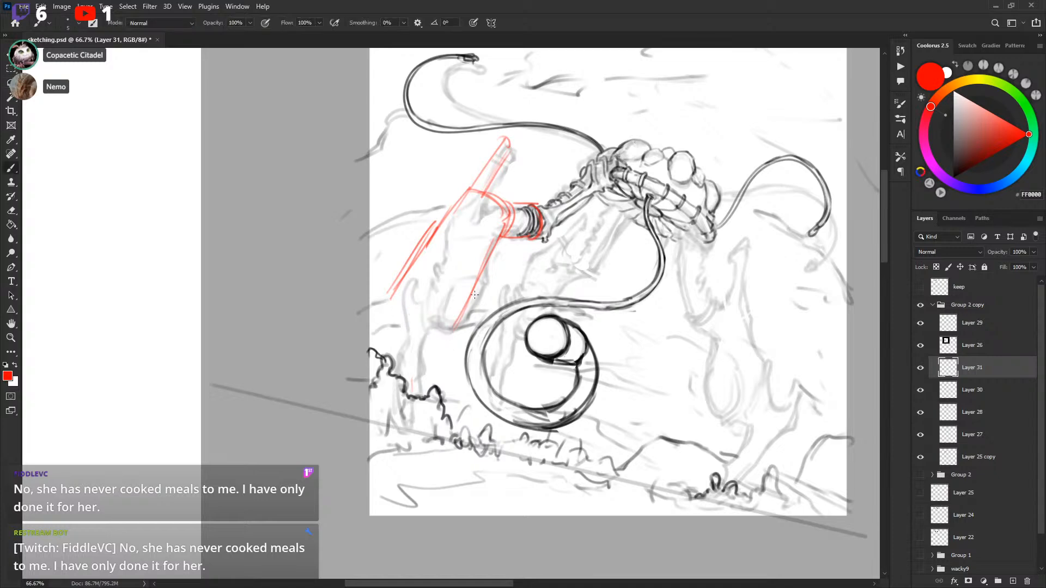
# Step: Try a curved lower edge across the cylinder and a reinforced top rim in red, and undo the strokes
pyautogui.moveTo(376, 291)
pyautogui.mouseDown()
pyautogui.moveTo(451, 325)
pyautogui.moveTo(404, 291)
pyautogui.moveTo(449, 322)
pyautogui.mouseUp()
pyautogui.moveTo(466, 194); pyautogui.dragTo(510, 222)
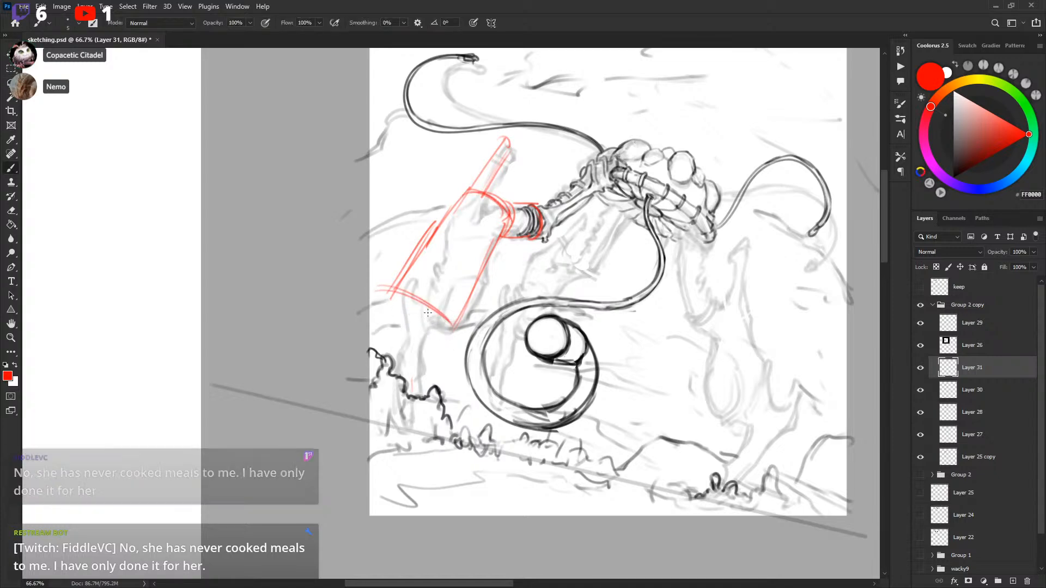
pyautogui.hotkey('ctrl', 'z')
pyautogui.hotkey('ctrl', 'z')
pyautogui.hotkey('ctrl', 'z')
# Step: Try a wider curved lower edge with lower leg lines running down to the bushes, and undo the strokes
pyautogui.moveTo(377, 285); pyautogui.dragTo(440, 309)
pyautogui.moveTo(369, 284)
pyautogui.mouseDown()
pyautogui.moveTo(434, 323)
pyautogui.moveTo(440, 311)
pyautogui.moveTo(392, 293)
pyautogui.moveTo(442, 323)
pyautogui.mouseUp()
pyautogui.moveTo(373, 283)
pyautogui.mouseDown()
pyautogui.moveTo(442, 317)
pyautogui.moveTo(421, 386)
pyautogui.mouseUp()
pyautogui.moveTo(443, 328)
pyautogui.mouseDown()
pyautogui.moveTo(423, 387)
pyautogui.moveTo(432, 391)
pyautogui.mouseUp()
pyautogui.hotkey('ctrl', 'z')
pyautogui.hotkey('ctrl', 'z')
pyautogui.hotkey('ctrl', 'z')
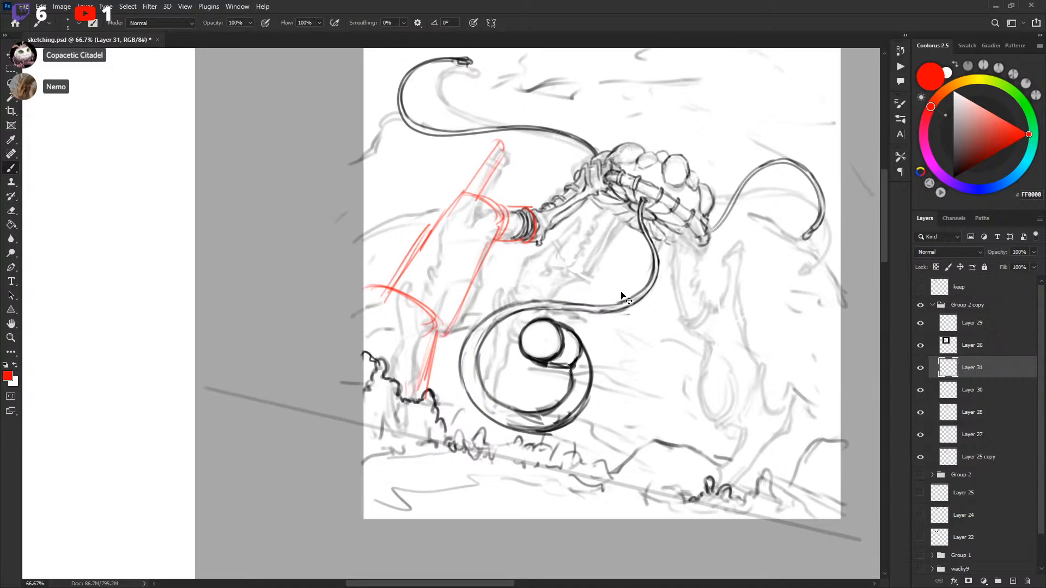
pyautogui.hotkey('ctrl', 'z')
pyautogui.hotkey('ctrl', 'z')
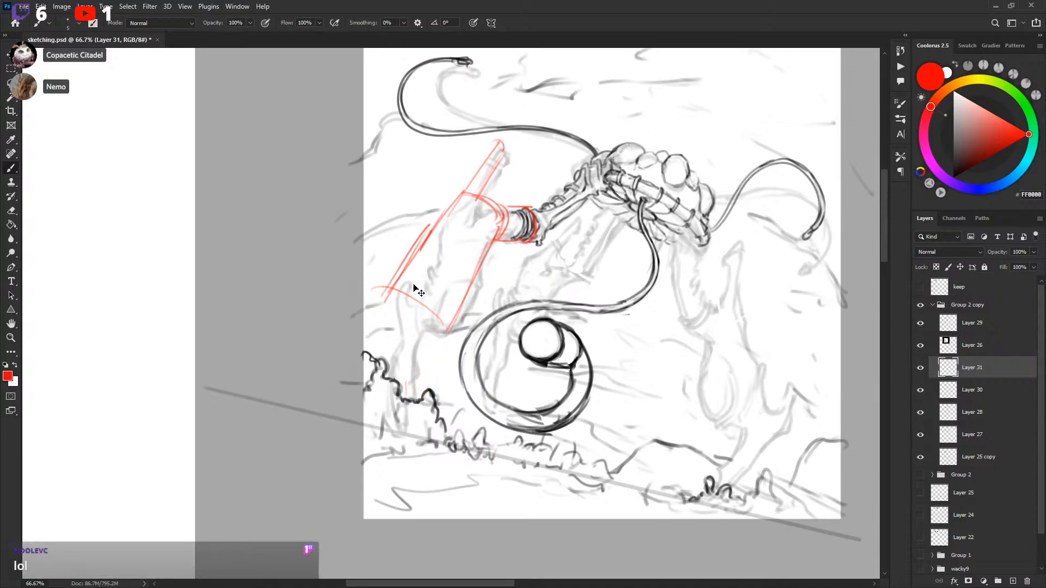
# Step: Sketch a curved rim partway up the cylinder in red and draw the lower leg's two sides descending from it
pyautogui.moveTo(403, 259); pyautogui.dragTo(436, 295)
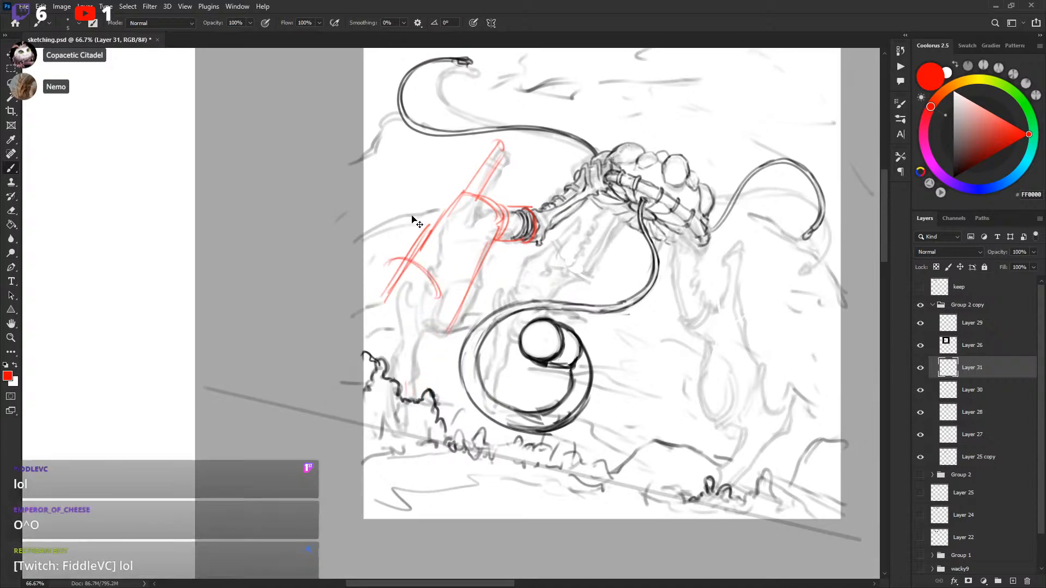
pyautogui.hotkey('ctrl', 'z')
pyautogui.hotkey('ctrl', 'z')
pyautogui.hotkey('ctrl', 'z')
pyautogui.moveTo(394, 261); pyautogui.dragTo(418, 277)
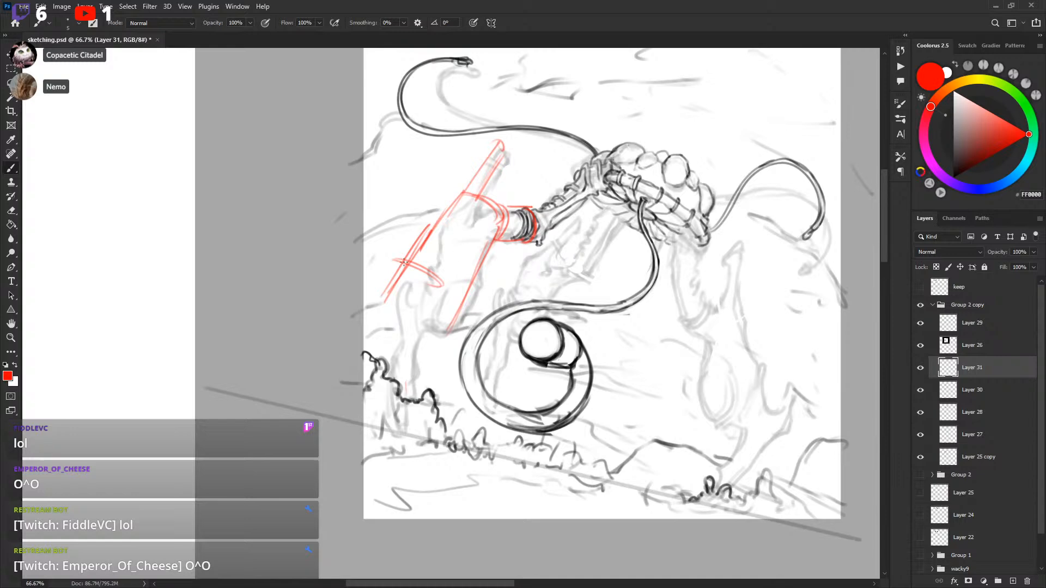
pyautogui.moveTo(386, 268); pyautogui.dragTo(366, 302)
pyautogui.moveTo(444, 290); pyautogui.dragTo(403, 371)
pyautogui.moveTo(445, 290); pyautogui.dragTo(398, 385)
pyautogui.moveTo(701, 256); pyautogui.dragTo(661, 266)
pyautogui.moveTo(725, 256); pyautogui.dragTo(712, 258)
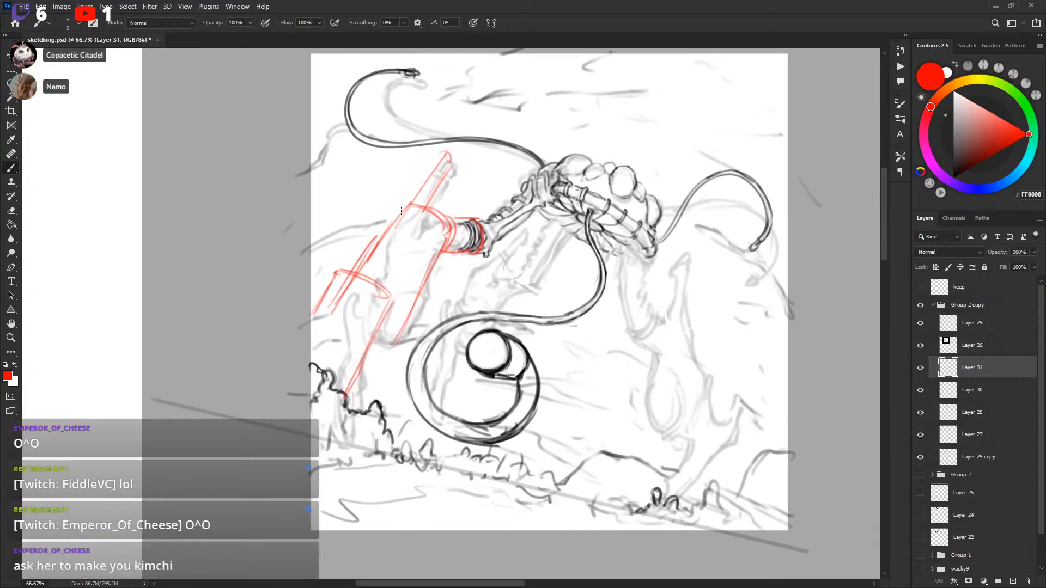
# Step: Redraw the left edge above the knee rim with an inward curve, and lasso away the old straight stretch
pyautogui.moveTo(393, 237); pyautogui.dragTo(366, 266)
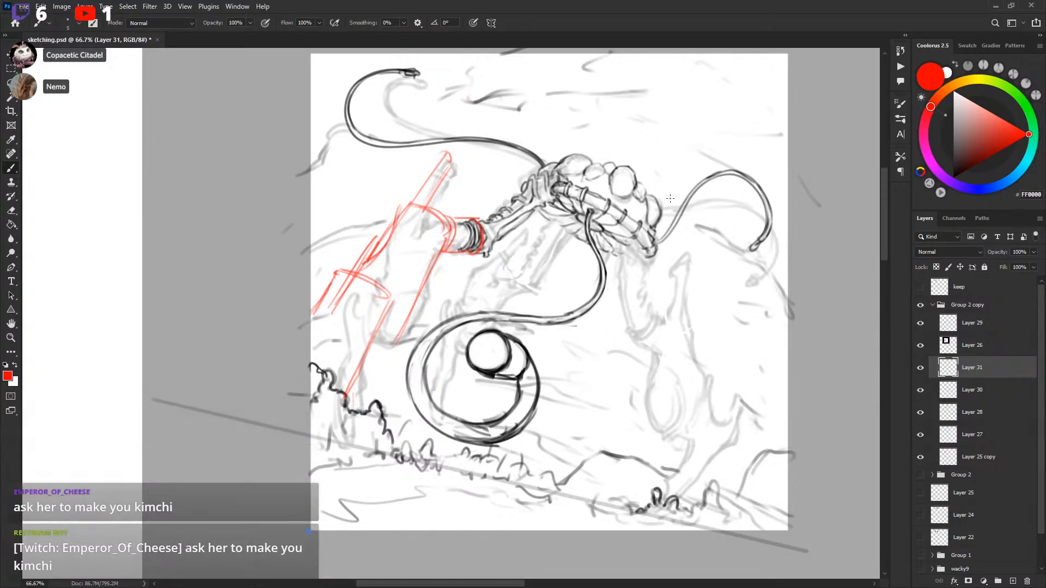
pyautogui.hotkey('ctrl', '-')
pyautogui.press('l')
pyautogui.moveTo(406, 241); pyautogui.dragTo(375, 270)
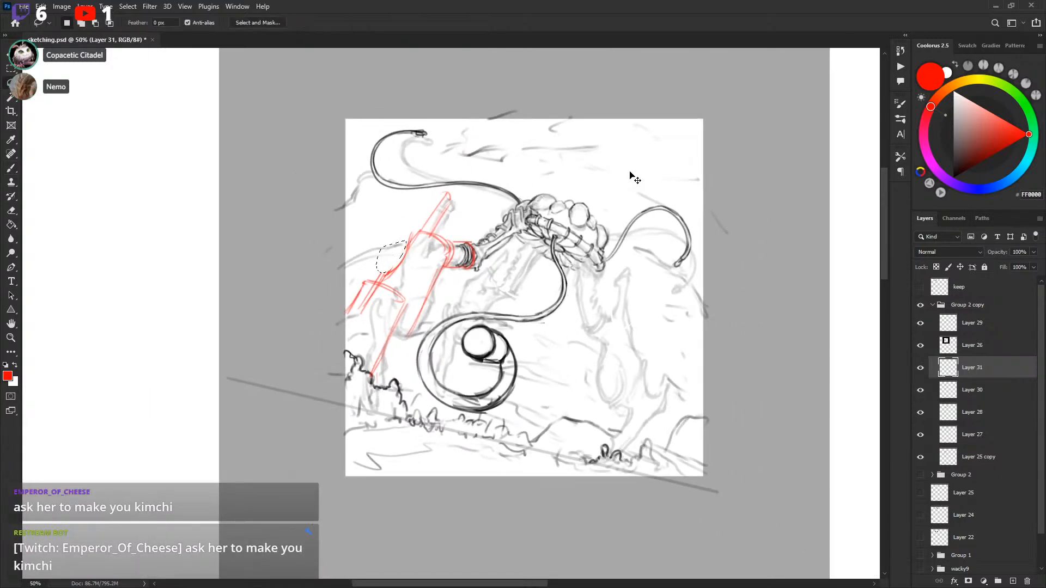
pyautogui.hotkey('ctrl', 'd')
pyautogui.press('b')
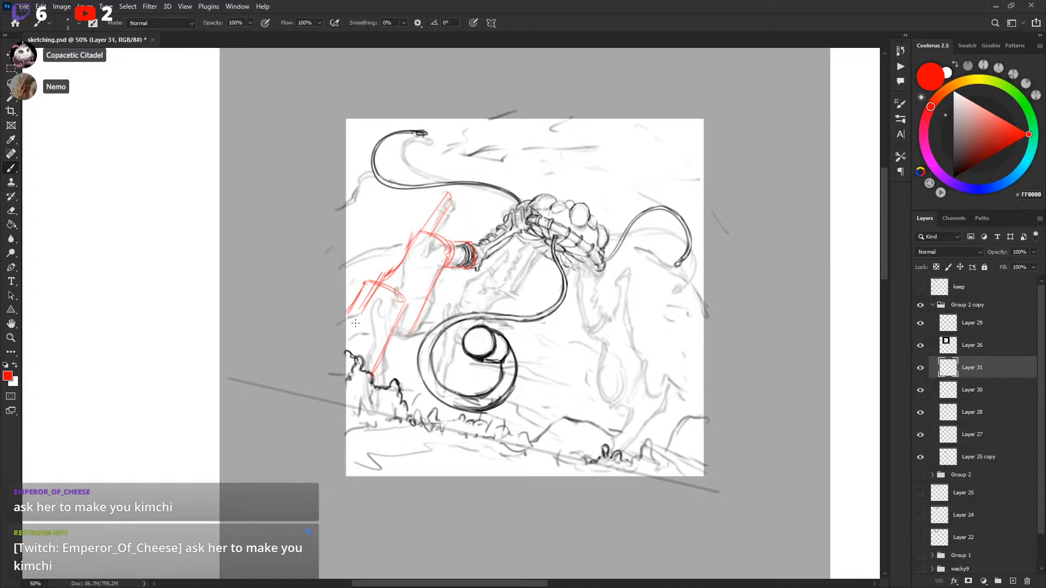
# Step: Sketch a pointed kneecap in red over the joint at the top of the lower leg, and save the document
pyautogui.moveTo(352, 327); pyautogui.dragTo(363, 287)
pyautogui.moveTo(361, 287); pyautogui.dragTo(389, 285)
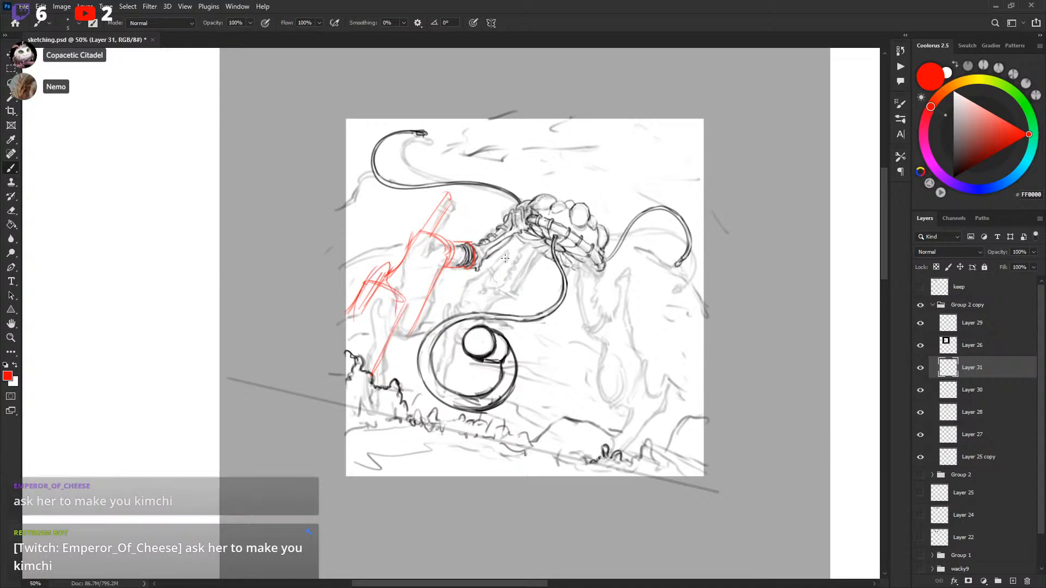
pyautogui.moveTo(706, 265)
pyautogui.mouseDown()
pyautogui.moveTo(701, 296)
pyautogui.moveTo(713, 263)
pyautogui.mouseUp()
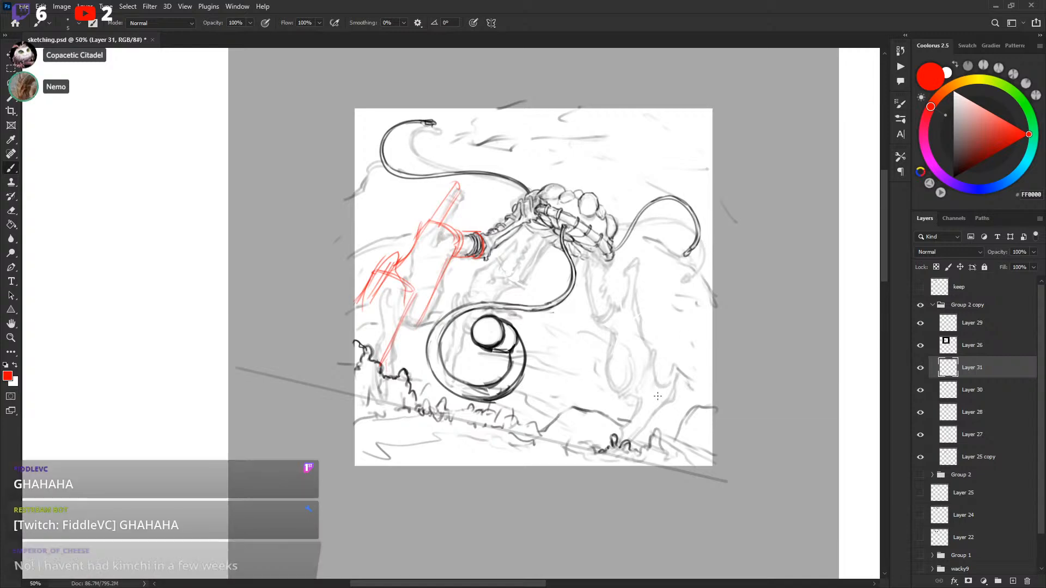
pyautogui.hotkey('ctrl', 's')
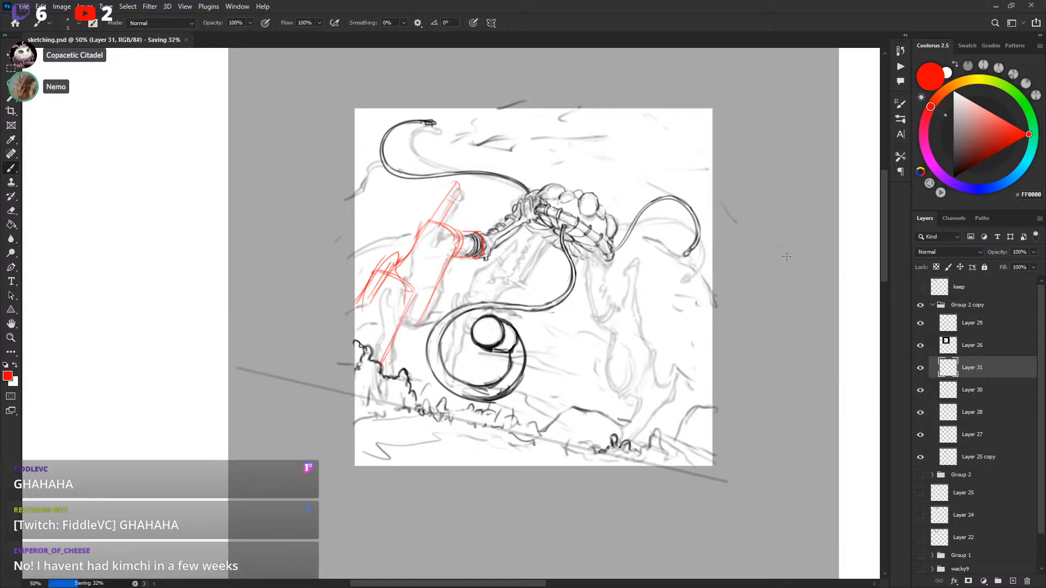
pyautogui.moveTo(682, 293); pyautogui.dragTo(720, 321)
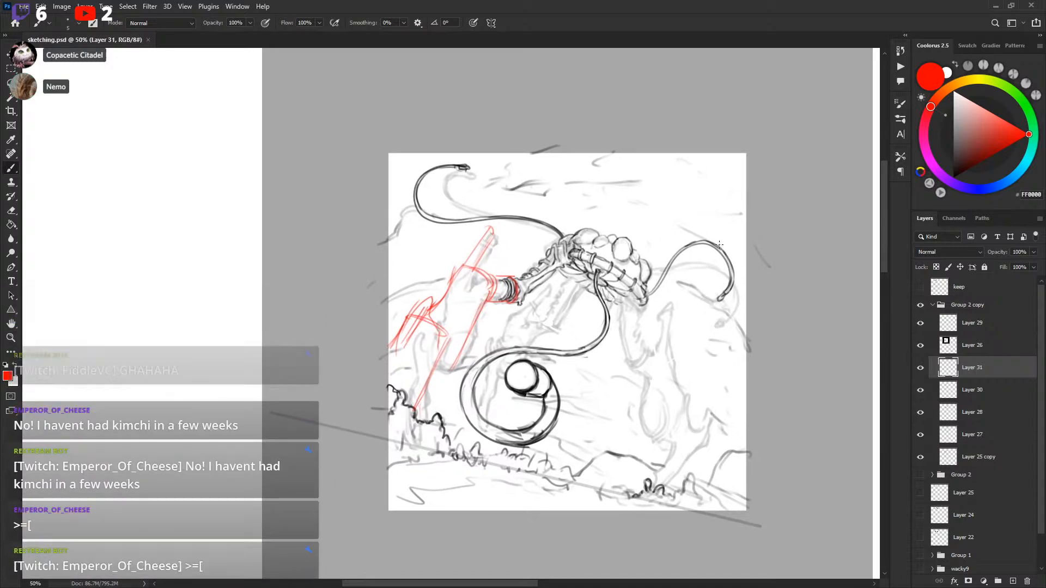
pyautogui.rightClick(651, 50)
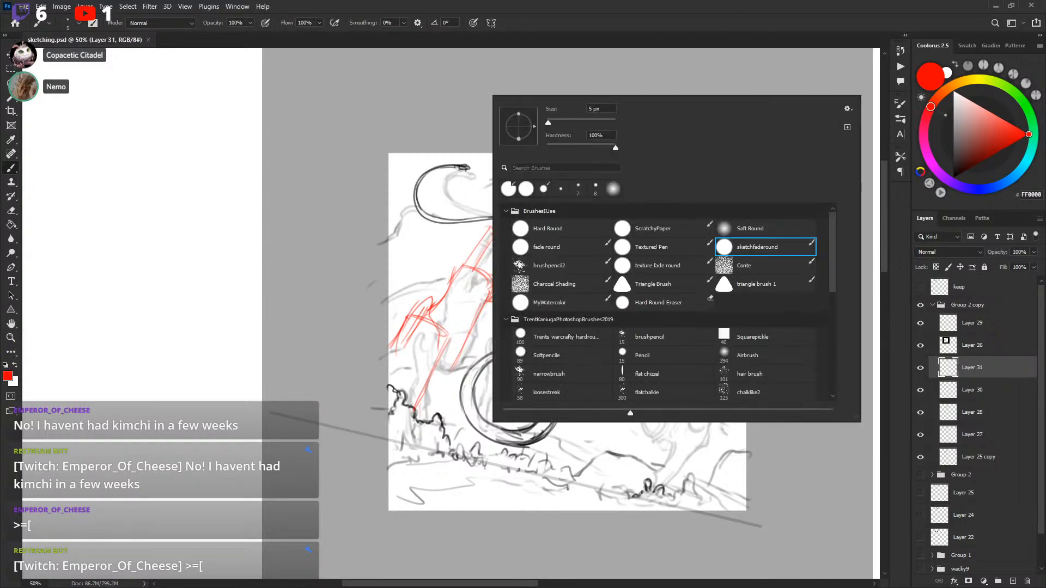
pyautogui.press('Escape')
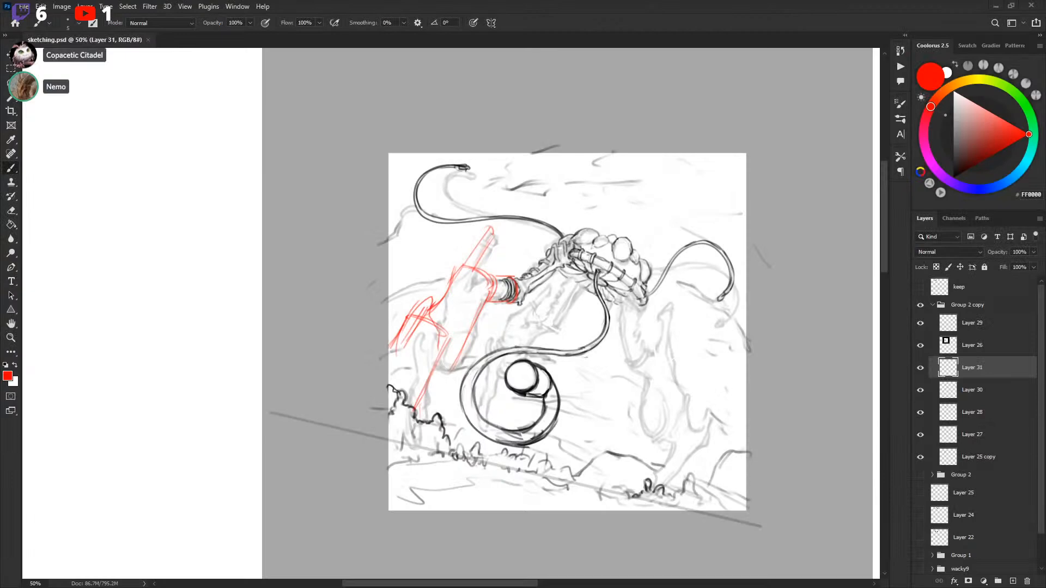
# Step: Paste the trolley photo above the keep layer, scale it to 232.57% over the sketch's left half, and delete its layer
pyautogui.click(970, 296)
pyautogui.hotkey('ctrl', 'v')
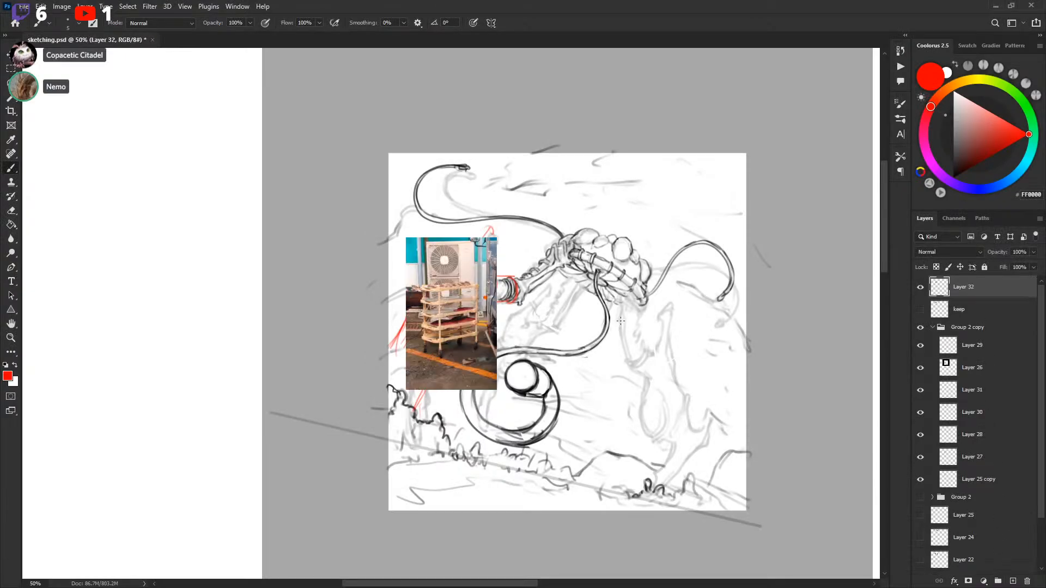
pyautogui.hotkey('ctrl', 't')
pyautogui.moveTo(496, 387); pyautogui.dragTo(561, 394)
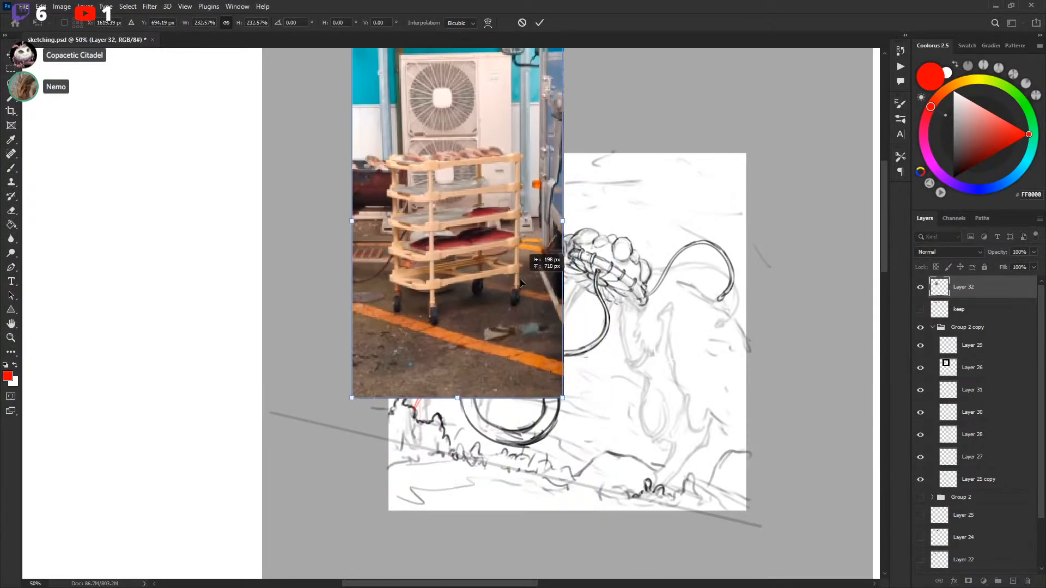
pyautogui.moveTo(536, 269); pyautogui.dragTo(547, 357)
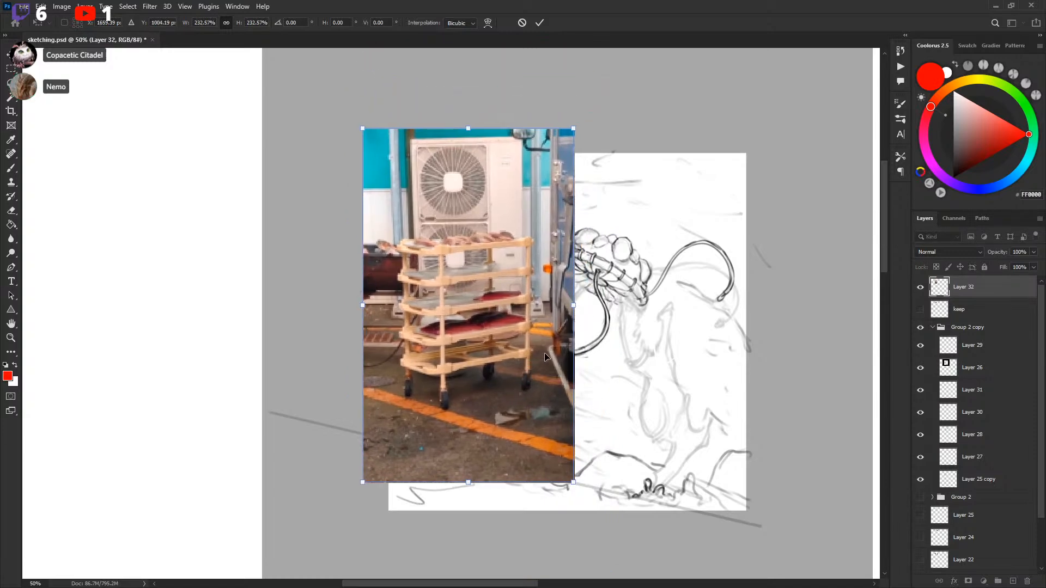
pyautogui.press('Return')
pyautogui.press('b')
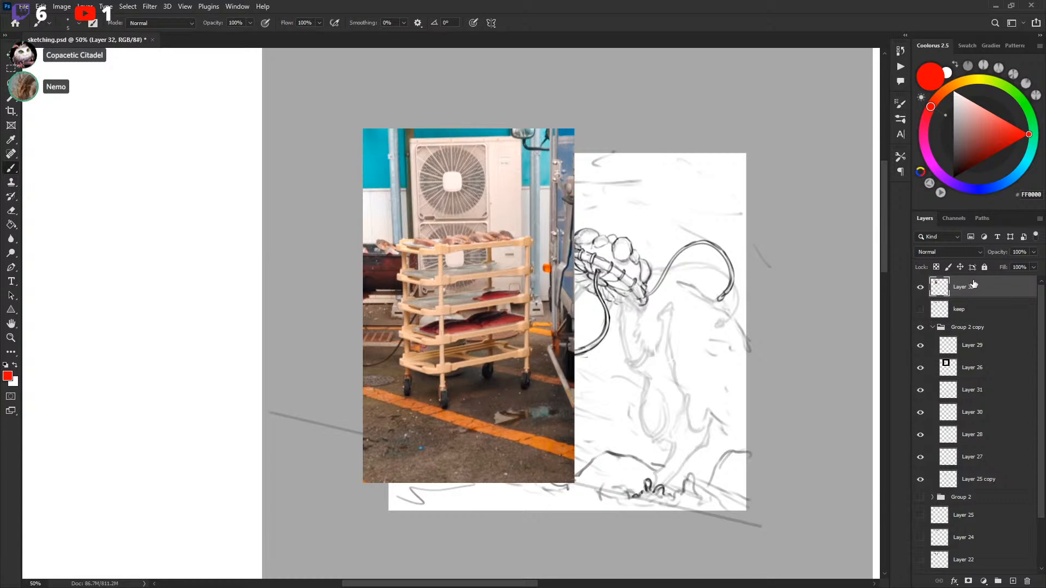
pyautogui.press('Delete')
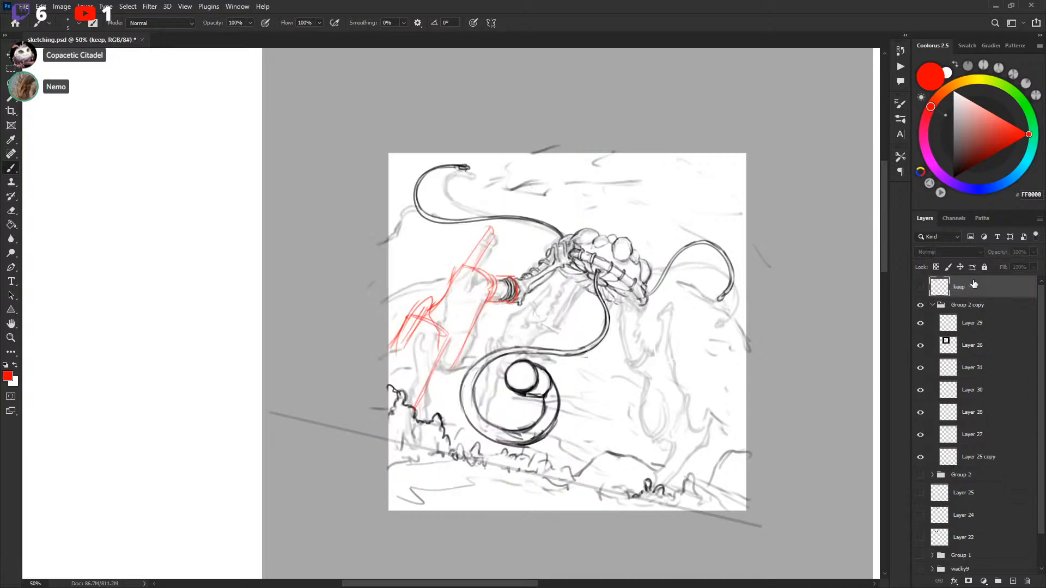
# Step: Save the sketch document
pyautogui.moveTo(634, 310); pyautogui.dragTo(646, 306)
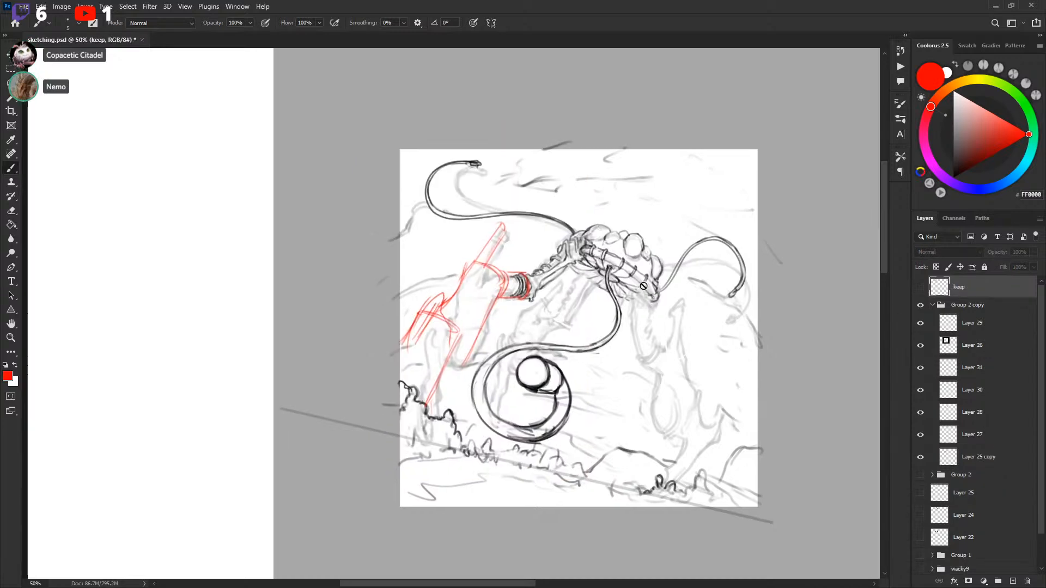
pyautogui.hotkey('ctrl', 's')
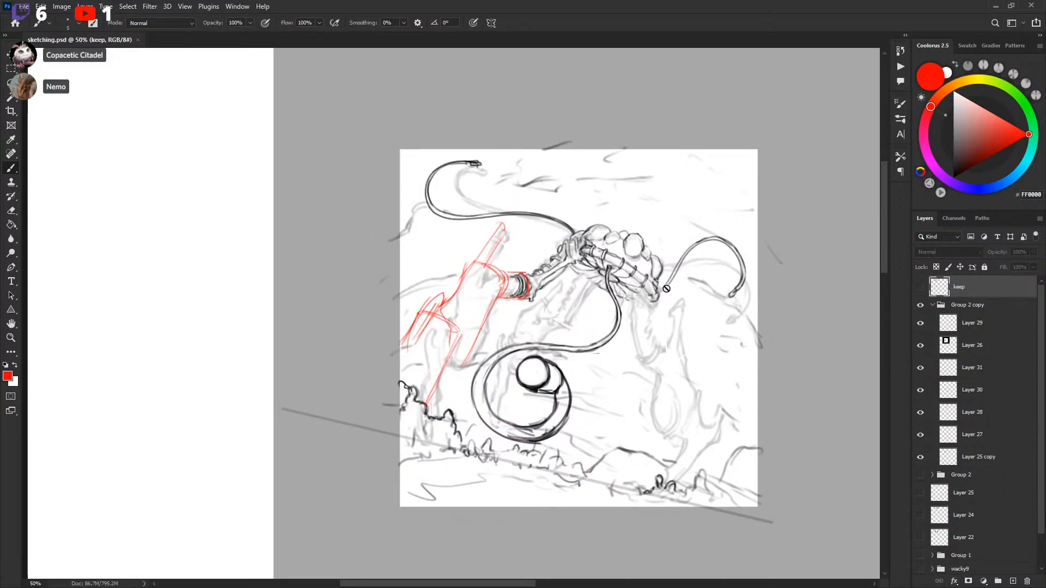